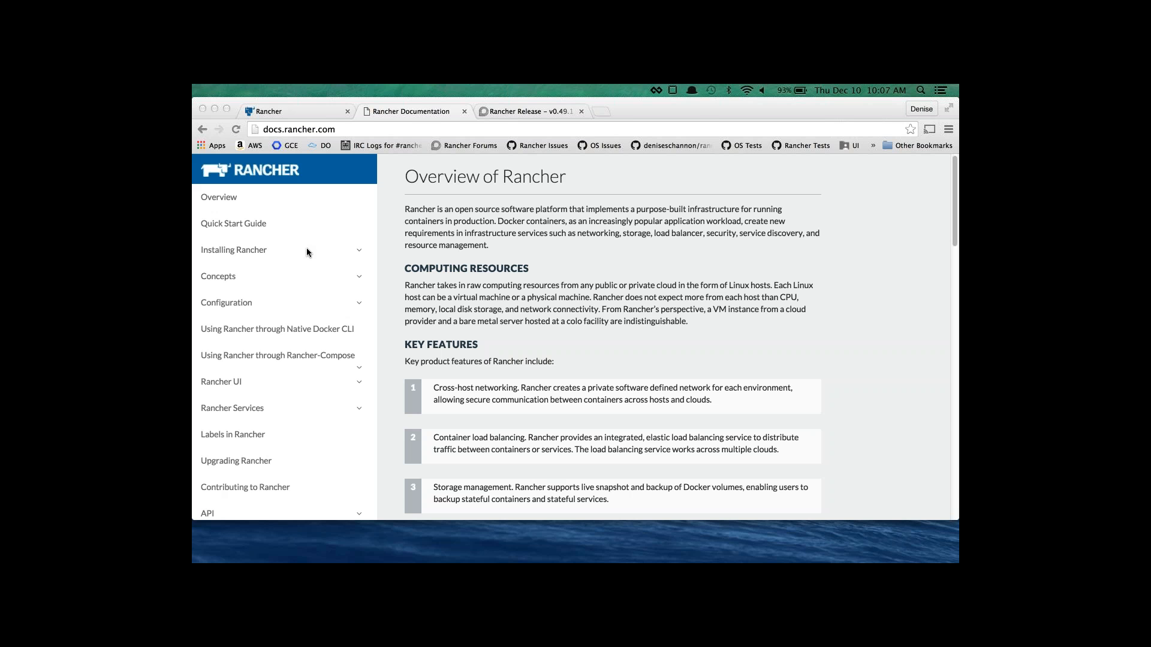
Open the Single Node page under Installing Rancher > Installing Rancher server in the docs sidebar.
left_click(358, 251)
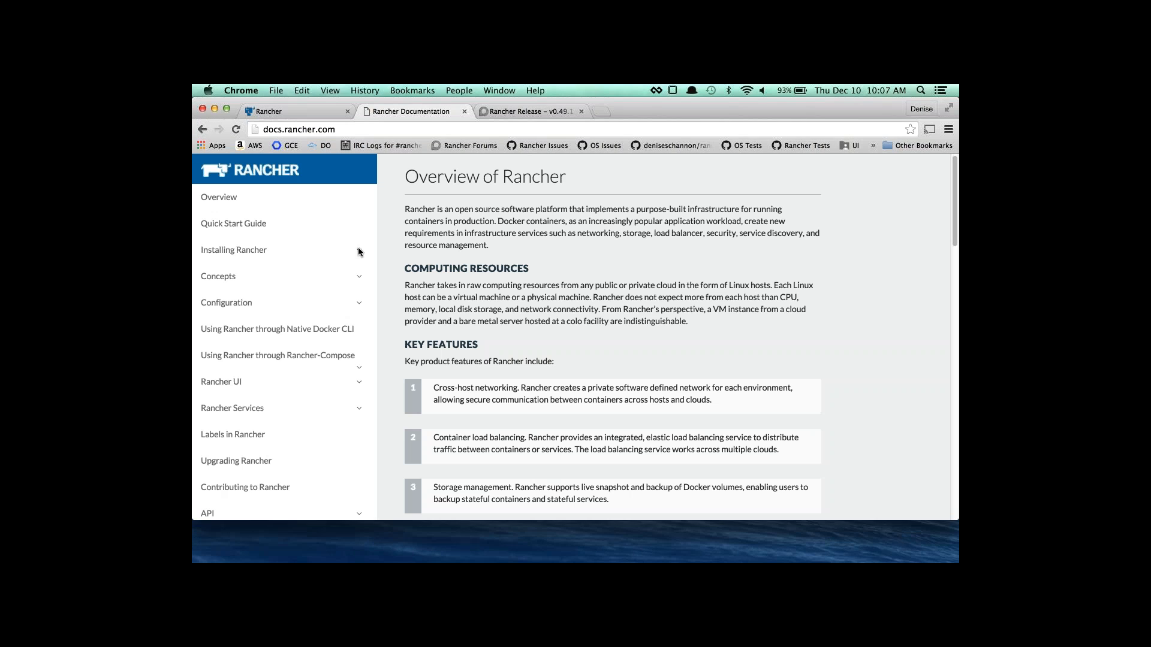
left_click(358, 250)
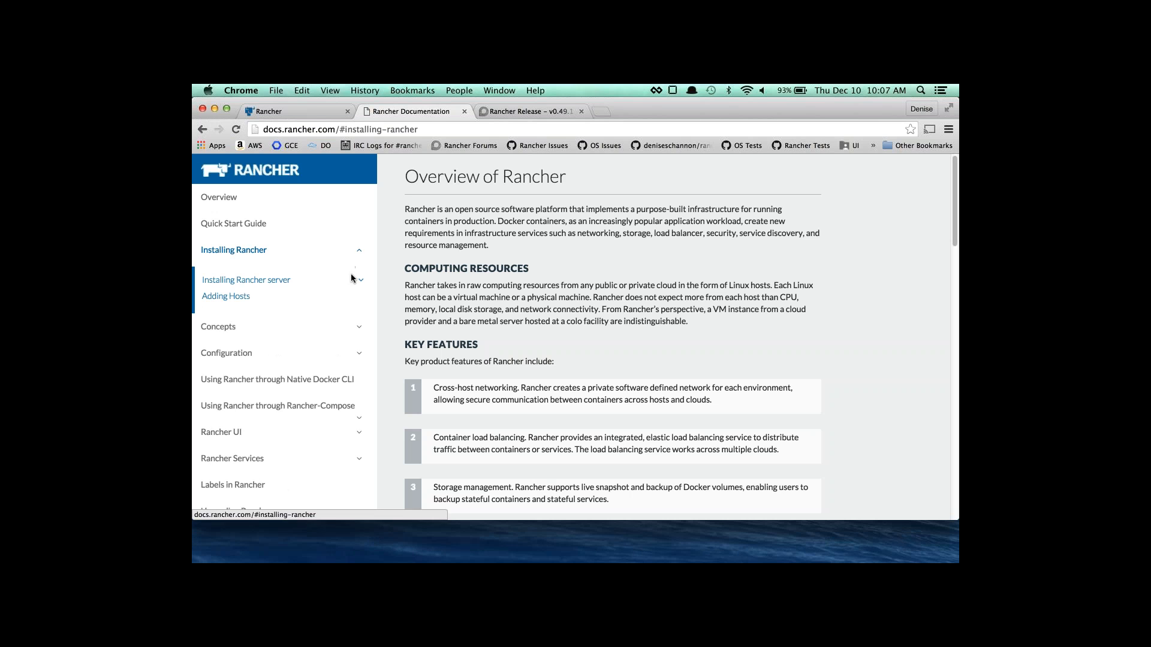
left_click(358, 281)
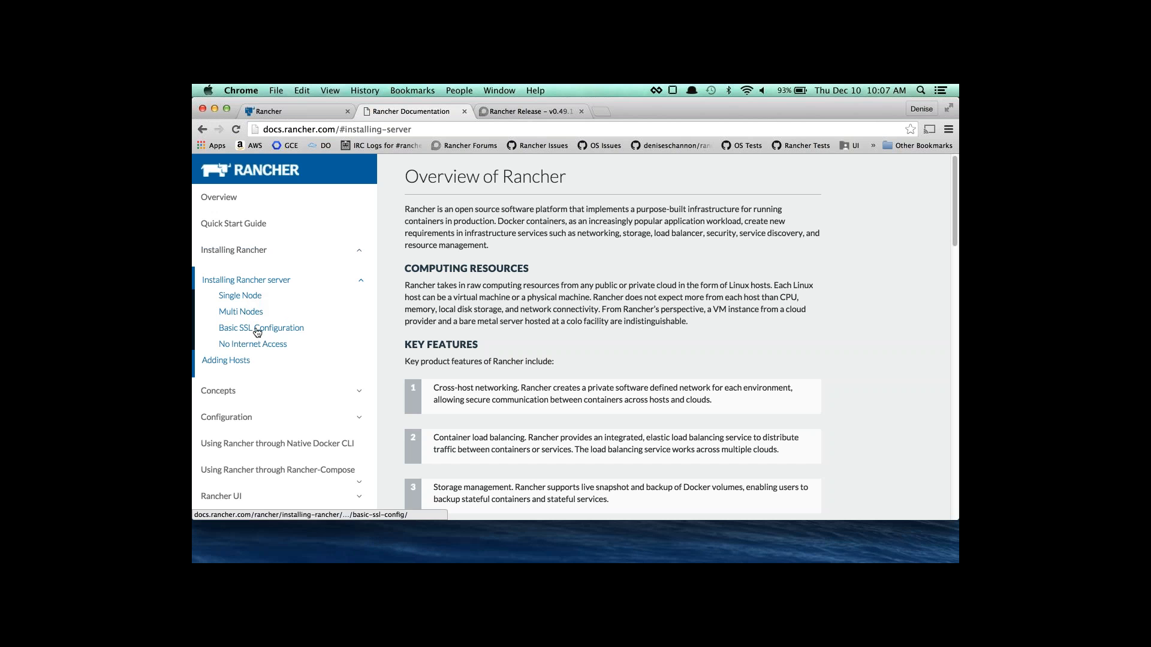
left_click(249, 296)
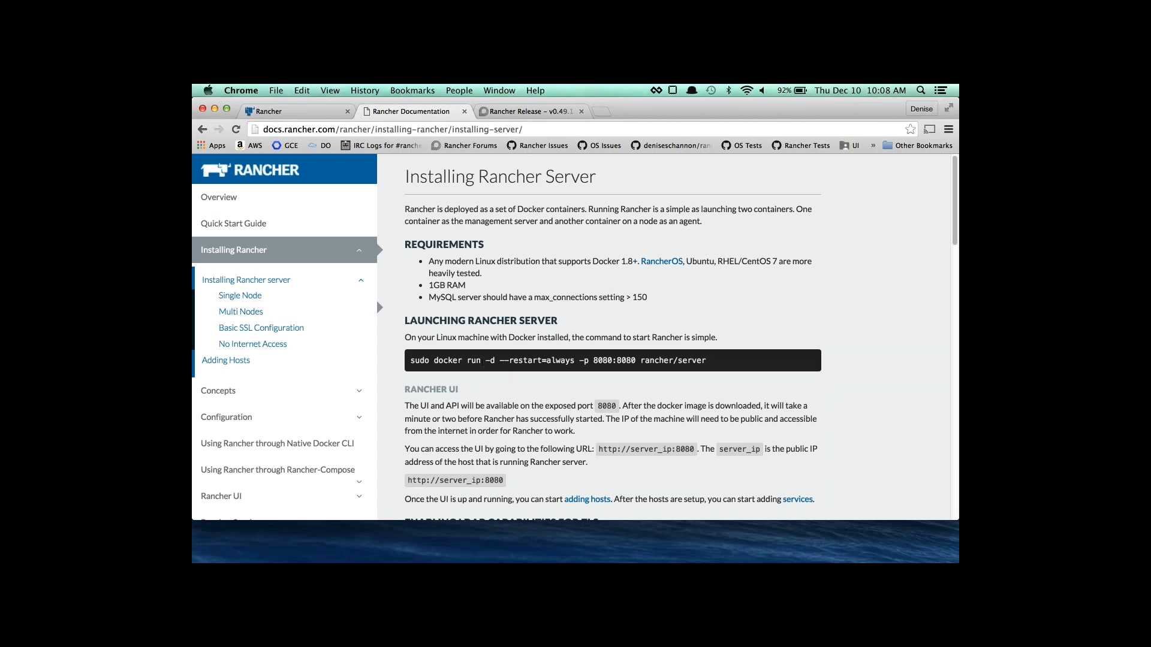
Read through the single-node install page, then open the Multi Nodes (HA) installation page.
scroll(491, 373, "down", 5)
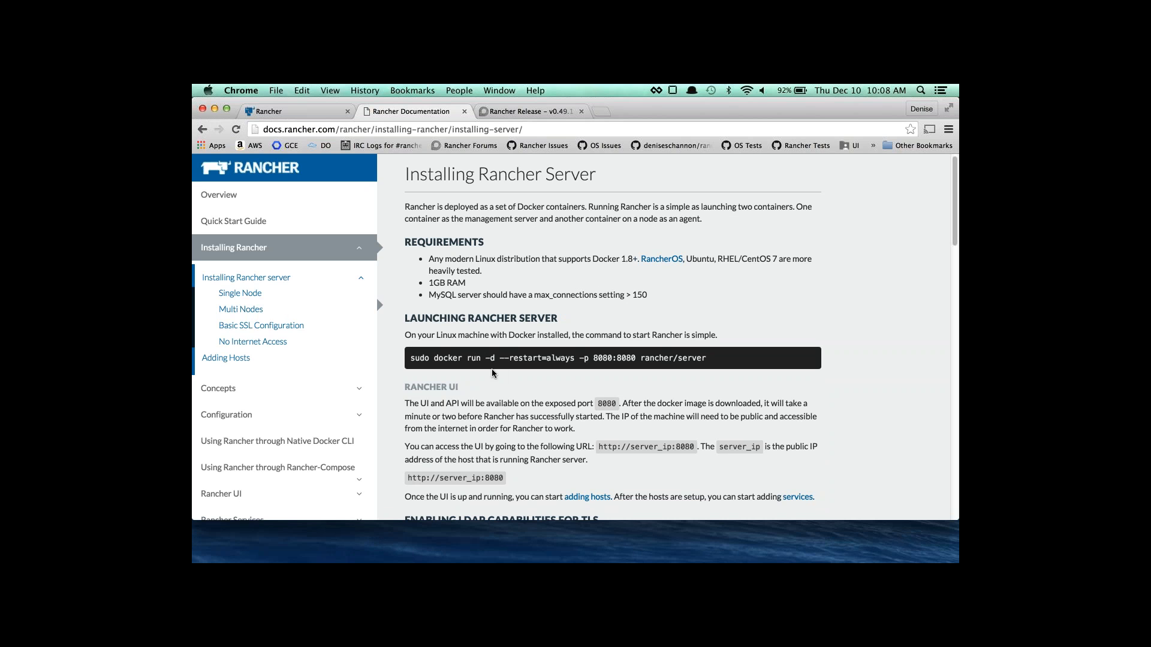
scroll(488, 371, "down", 3)
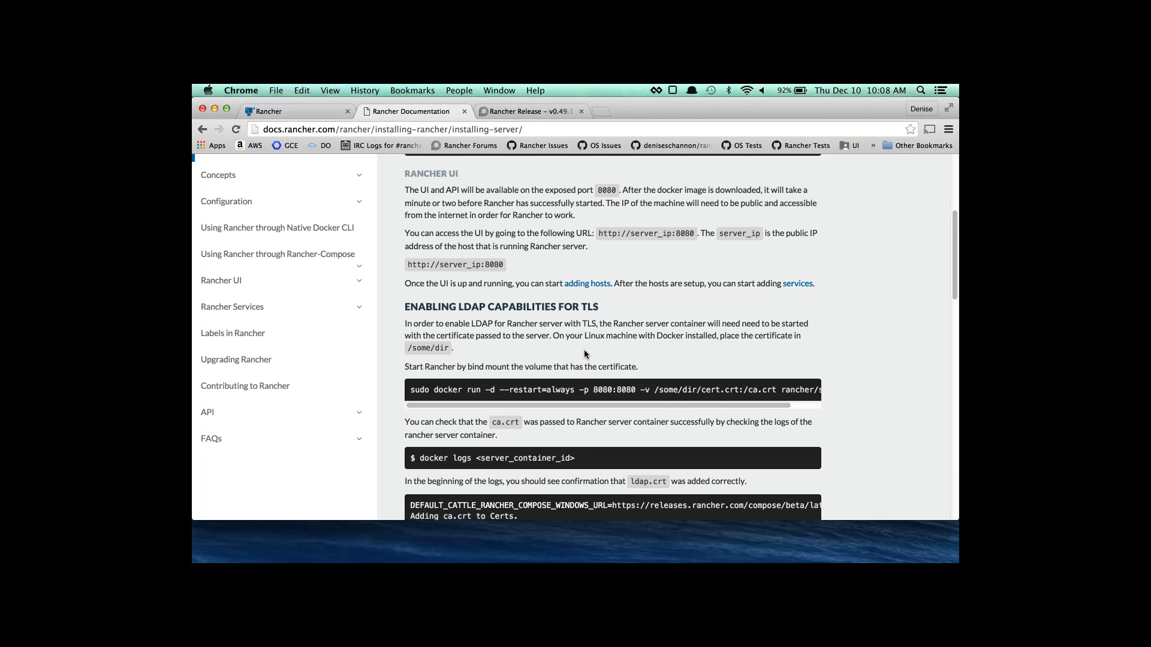
scroll(584, 353, "down", 2)
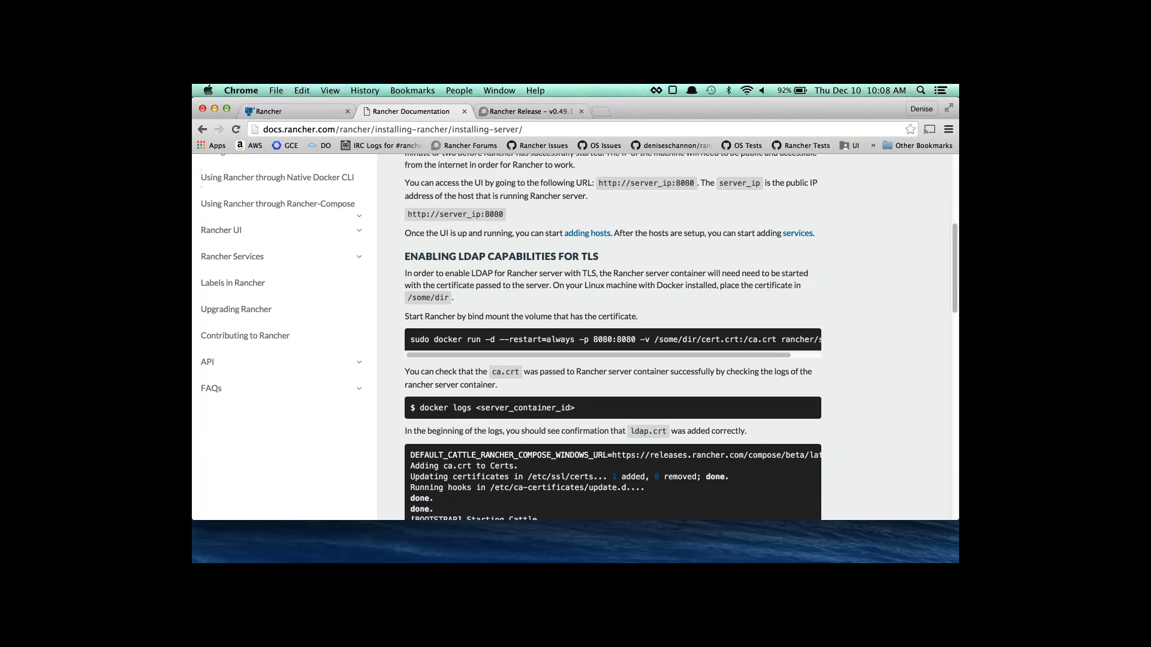
scroll(525, 305, "down", 5)
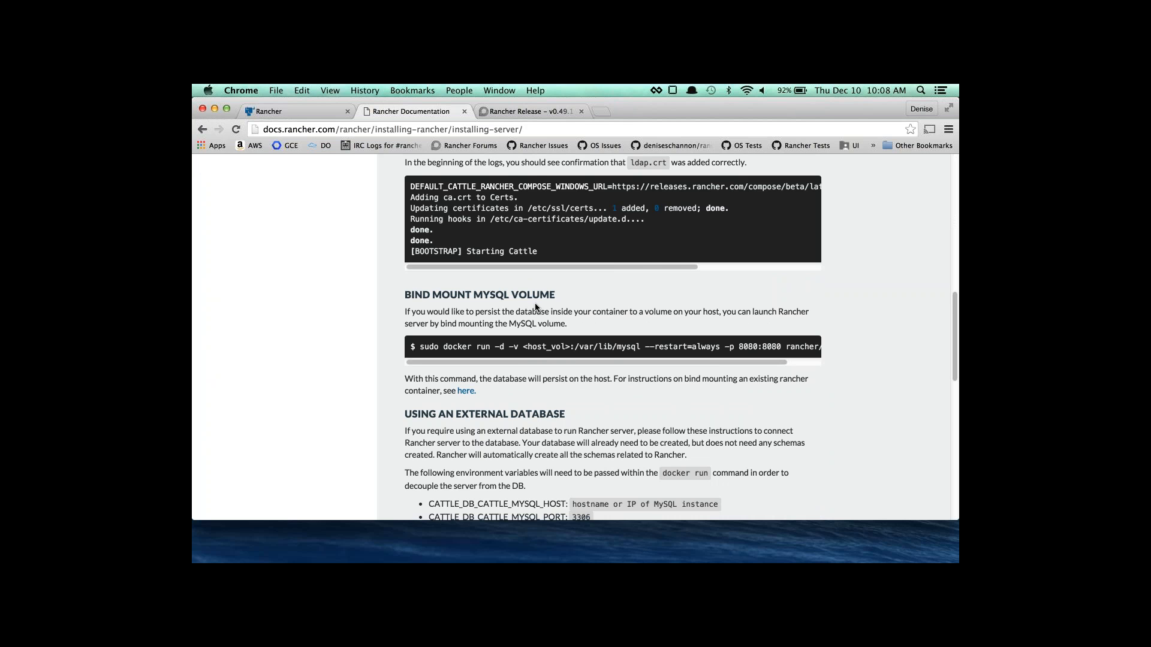
scroll(539, 406, "down", 10)
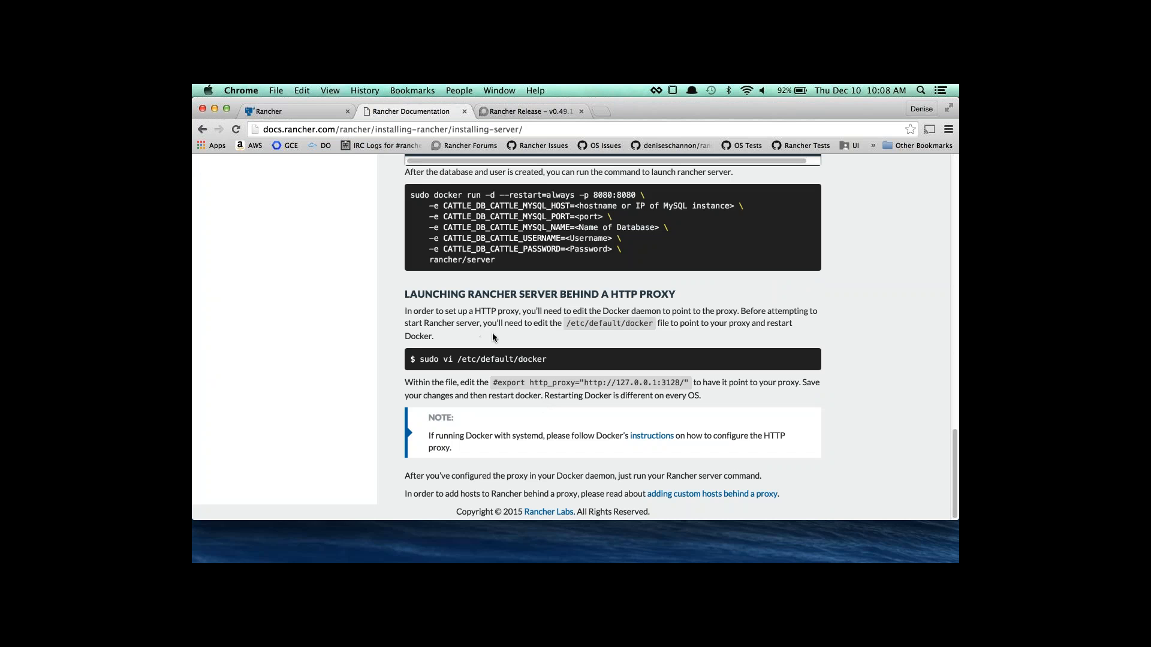
scroll(439, 321, "up", 20)
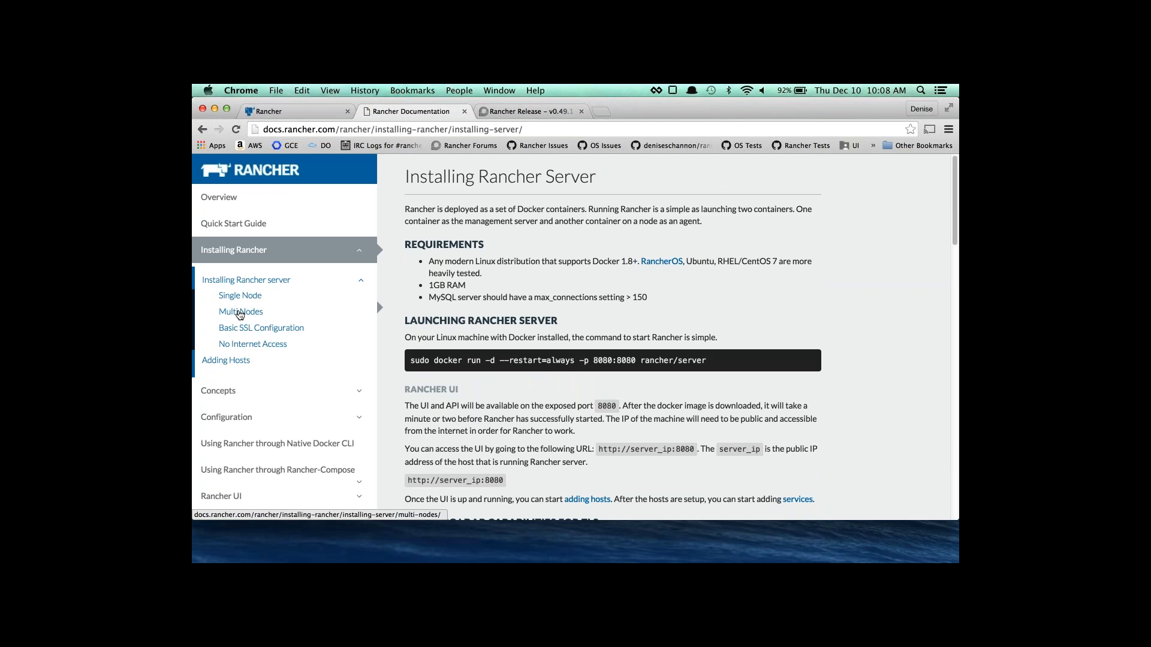
left_click(241, 312)
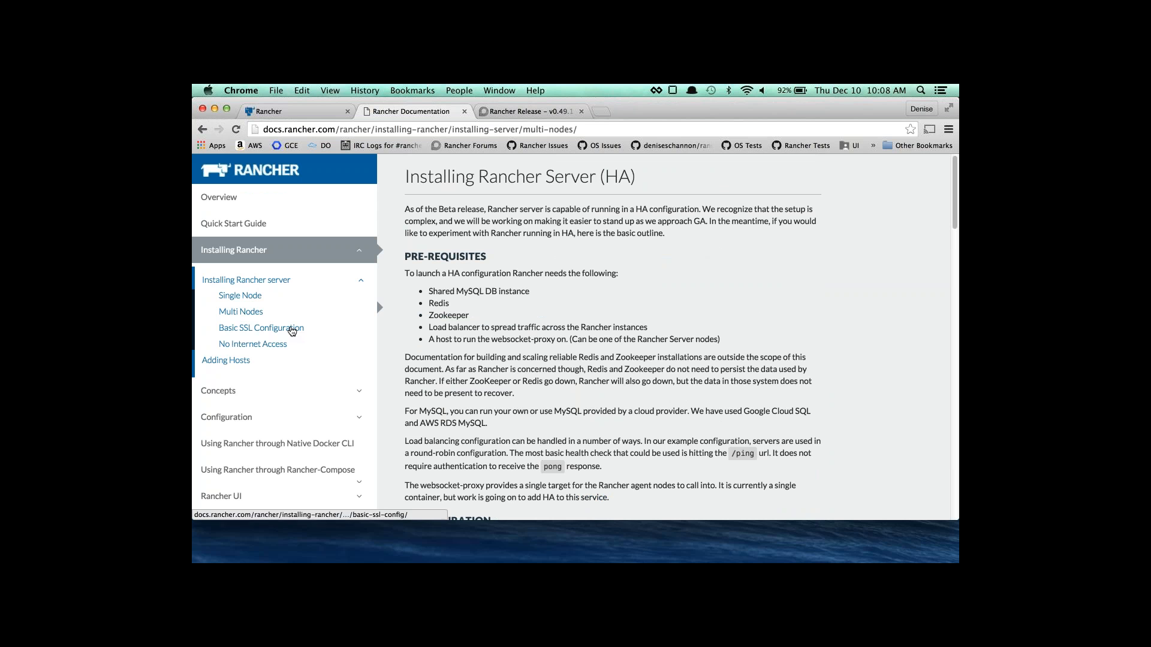
Open and read through the Basic SSL Configuration page.
left_click(292, 329)
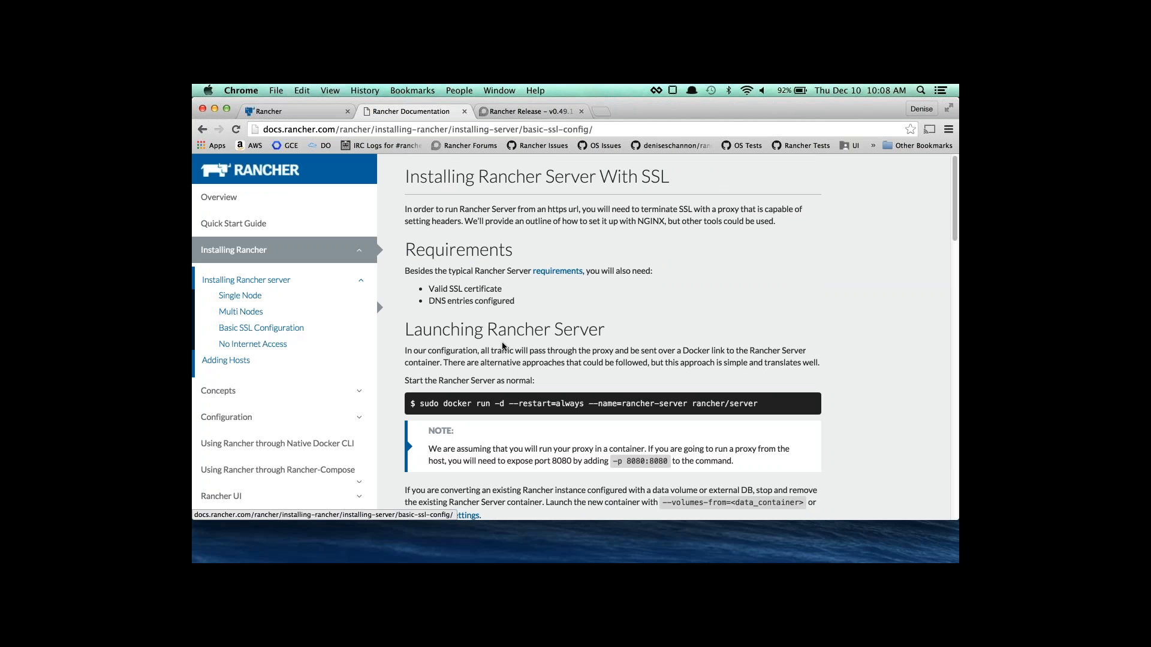
scroll(503, 346, "down", 20)
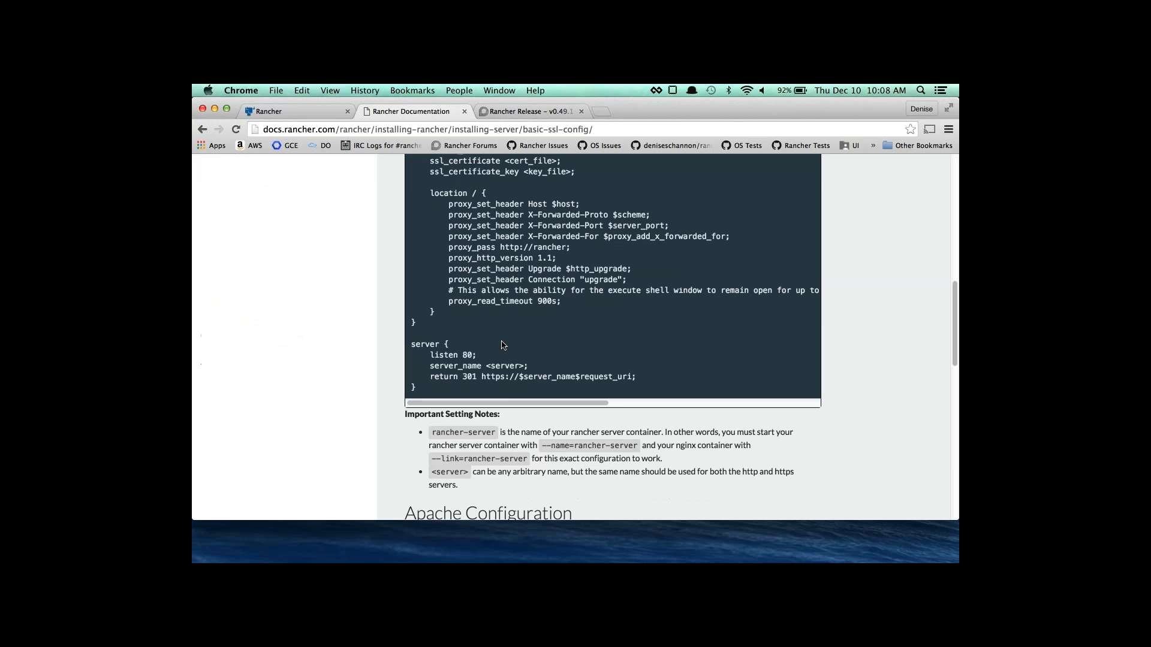
scroll(504, 345, "up", 20)
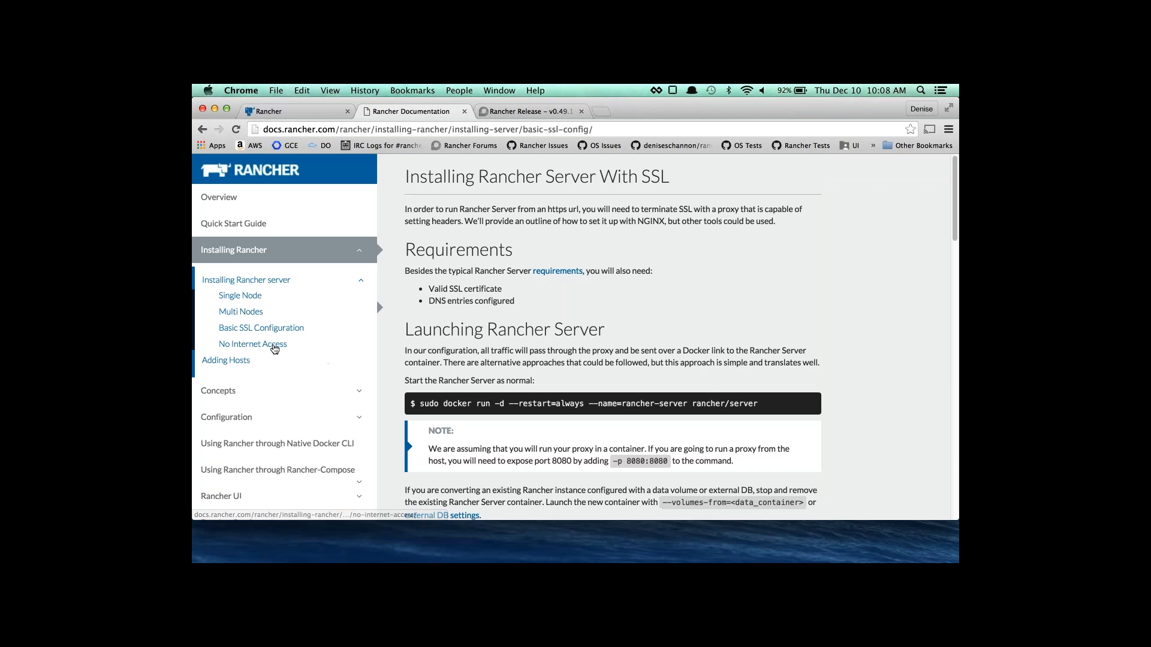
scroll(609, 381, "down", 20)
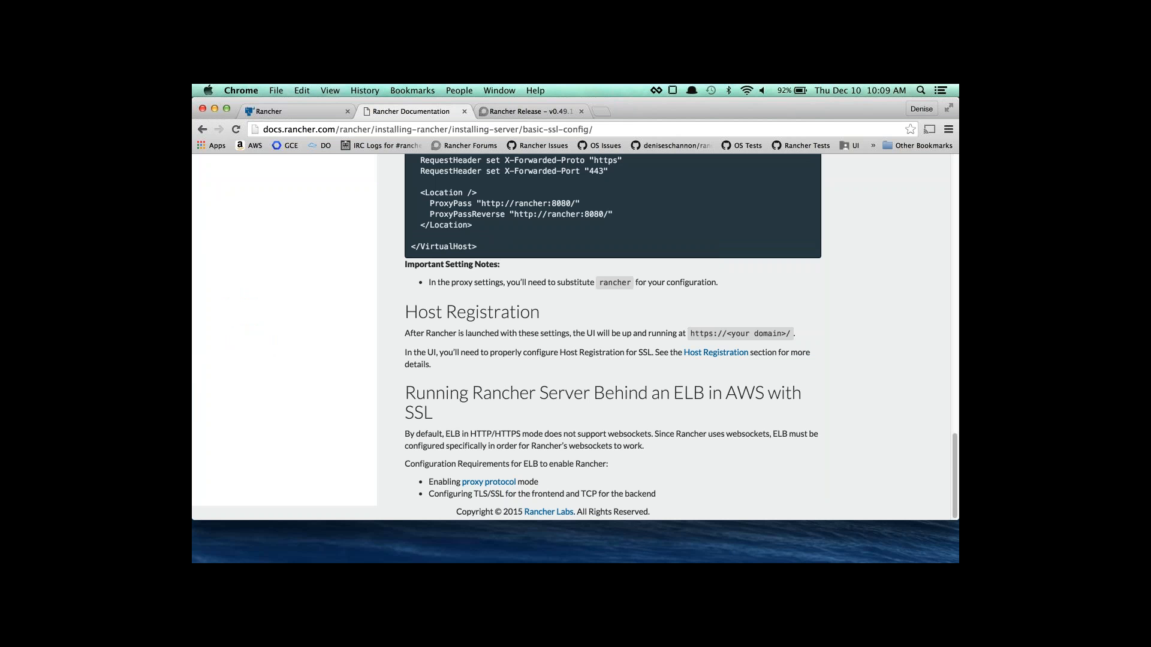
scroll(599, 330, "up", 10)
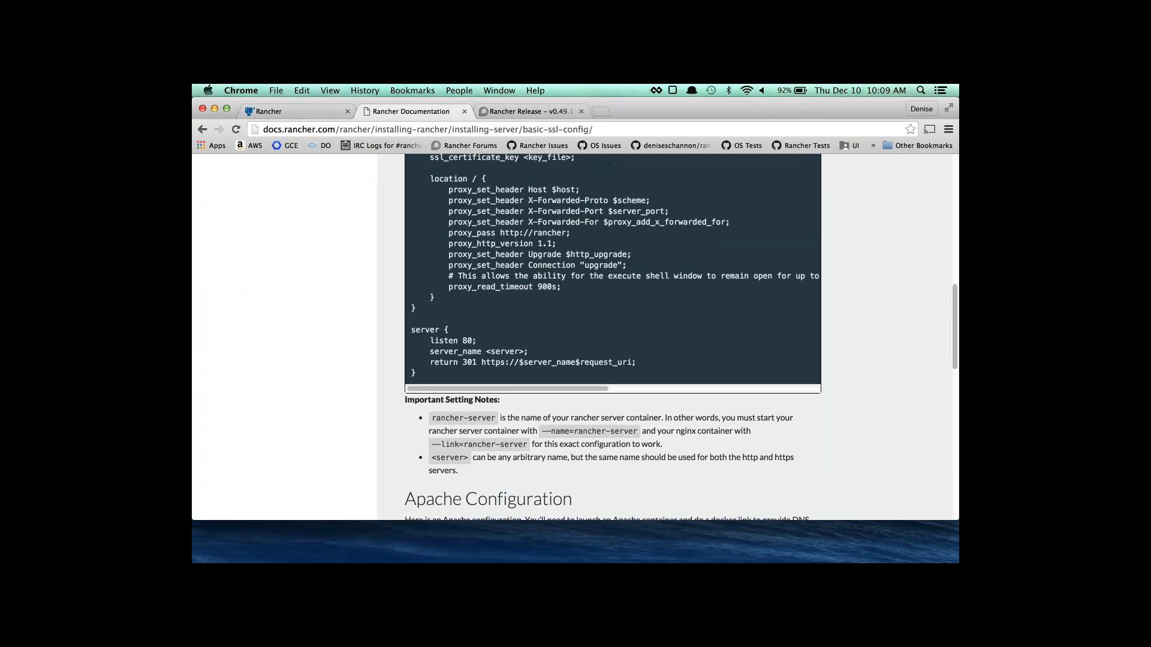
Open and read the No Internet Access page, then return to the server terminal.
left_click(265, 346)
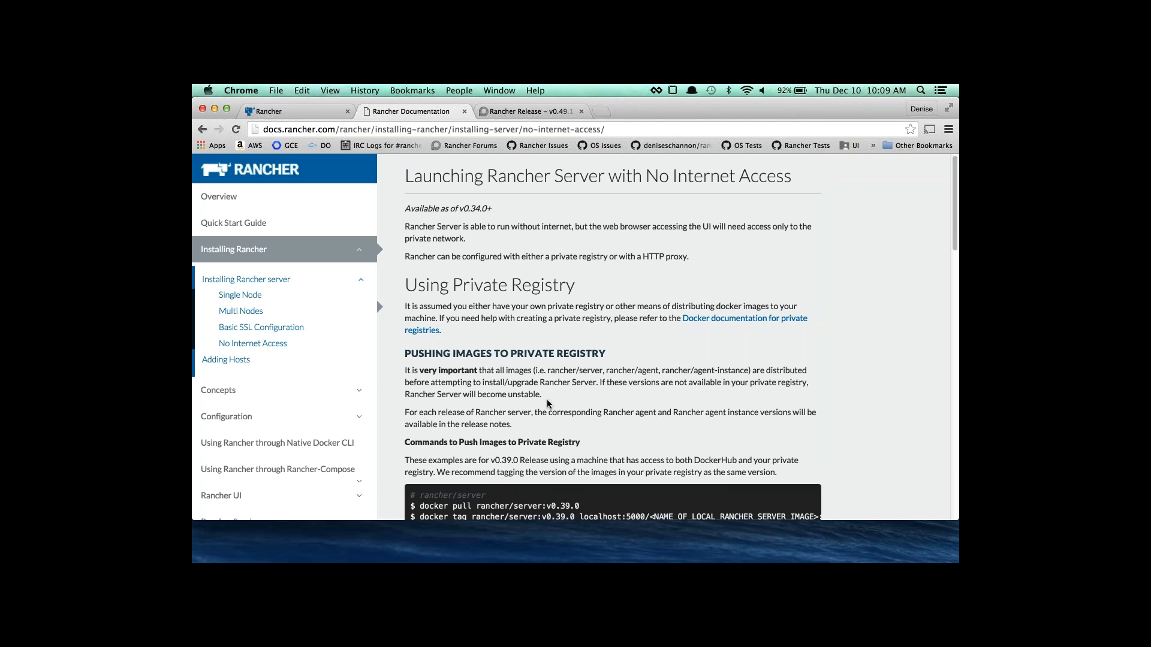
scroll(547, 404, "down", 5)
scroll(548, 404, "up", 5)
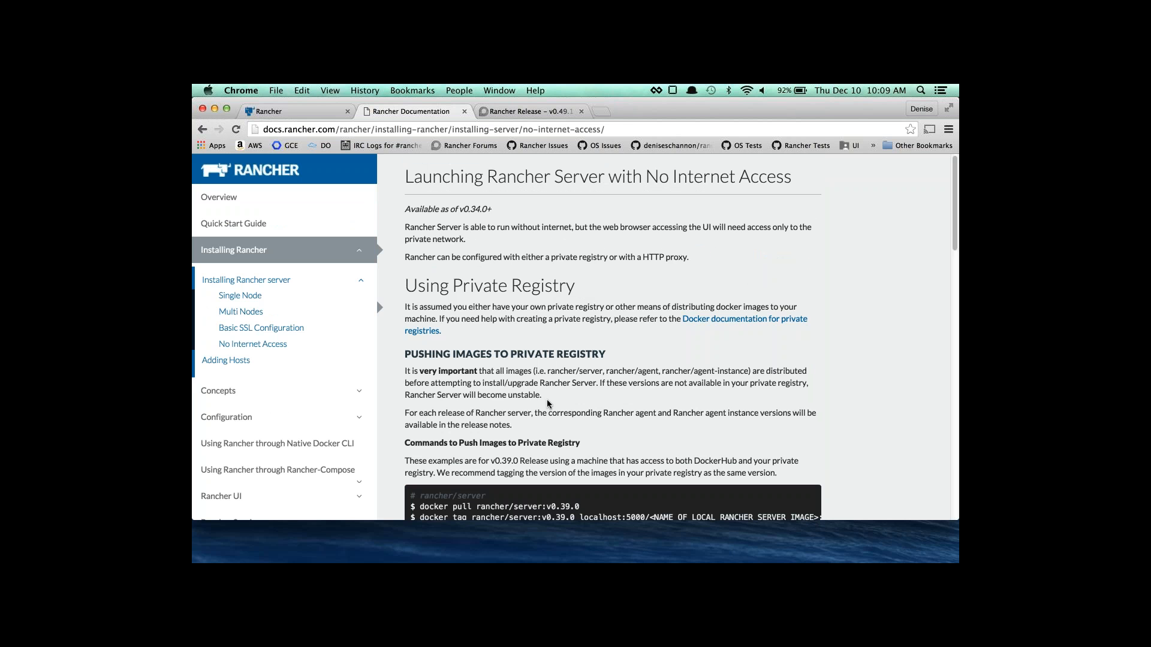
scroll(548, 404, "down", 1)
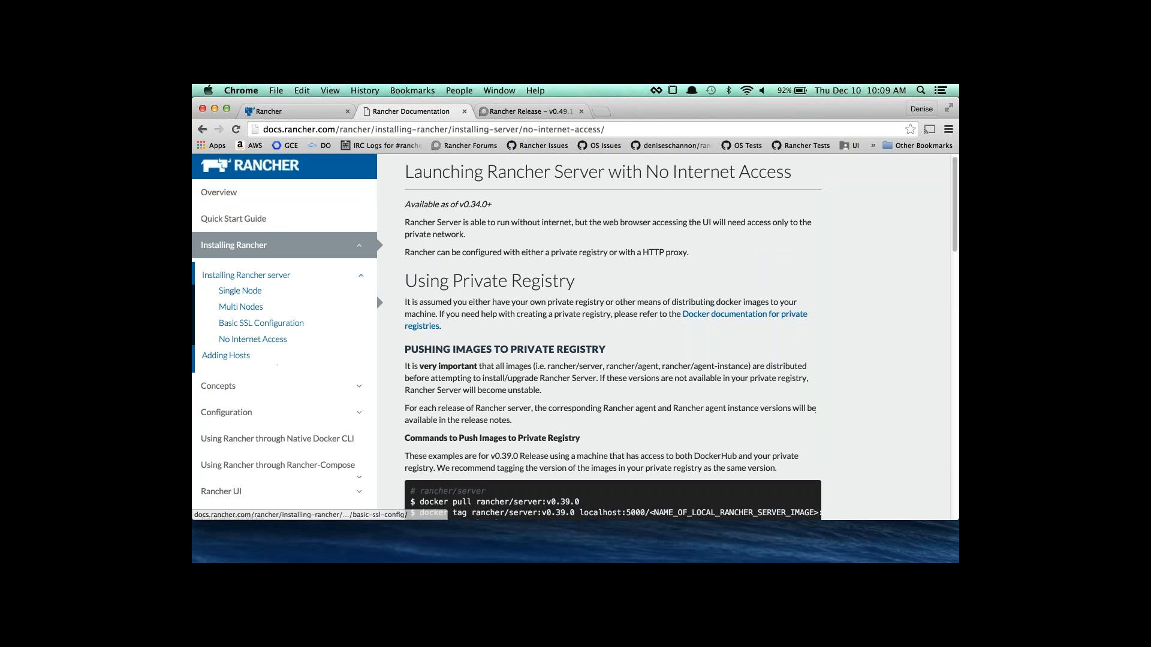
mouse_move(469, 563)
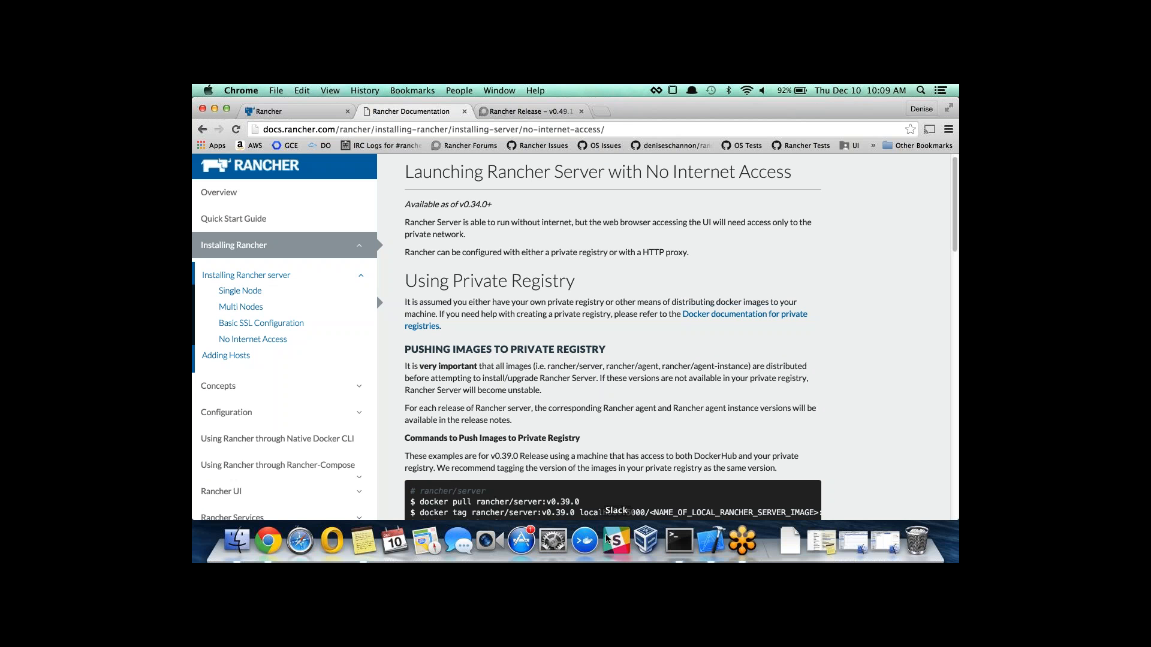
left_click(680, 539)
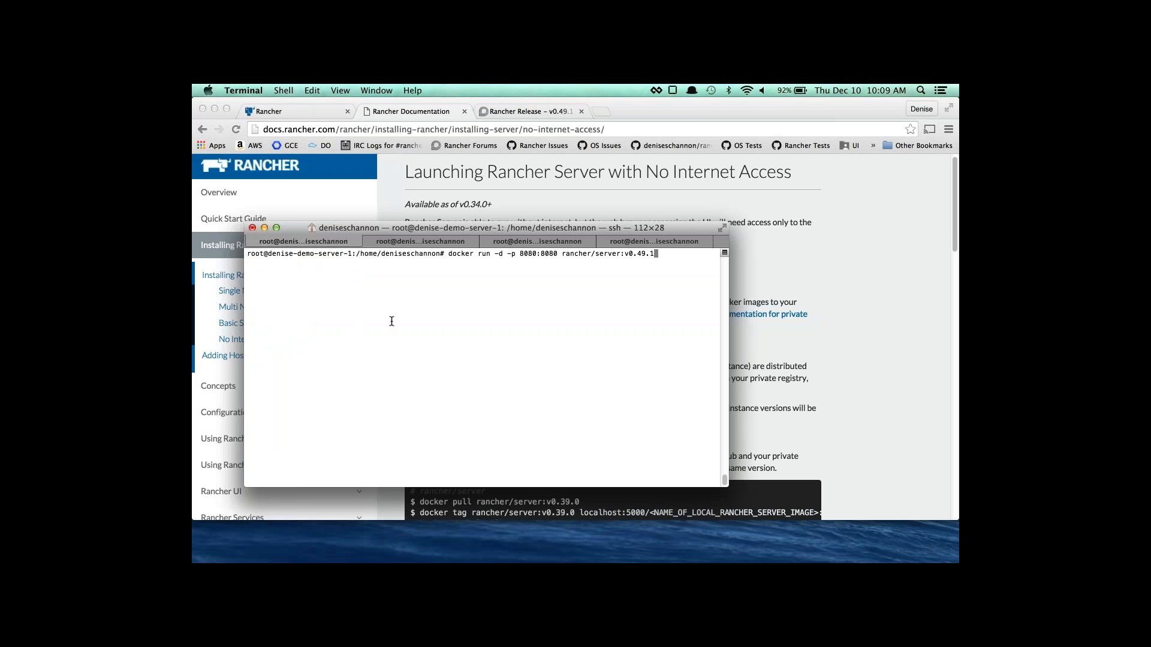
Cancel the pending docker run line and run docker version, which reports 1.9.1.
key("ctrl+c")
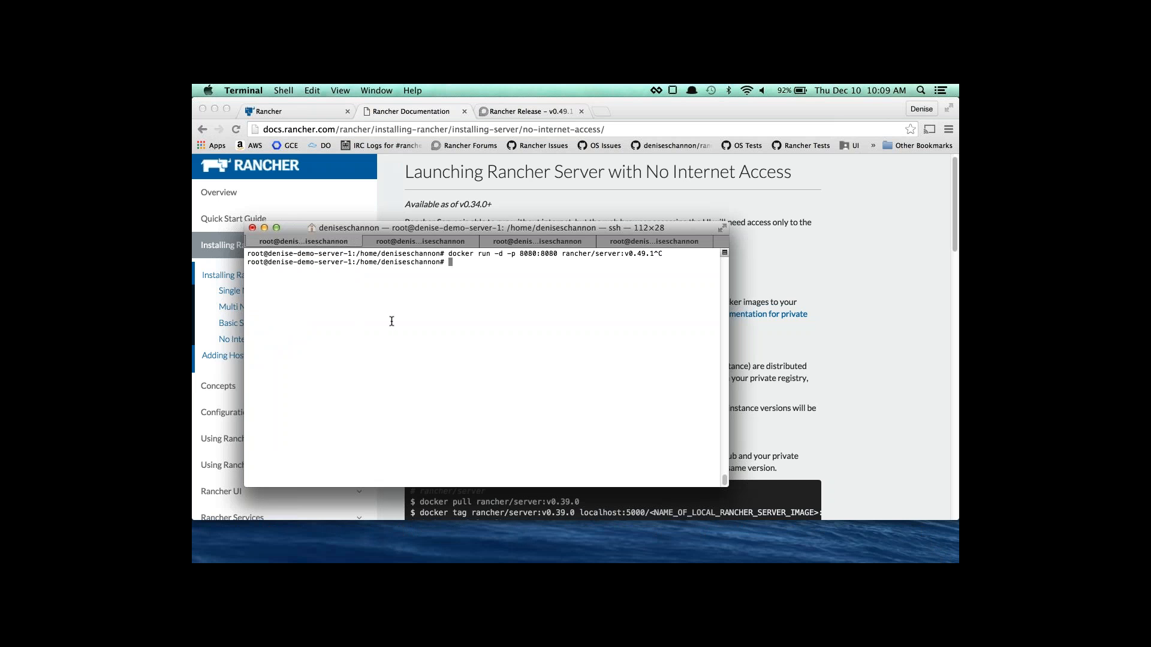
type("docker version")
key("Return")
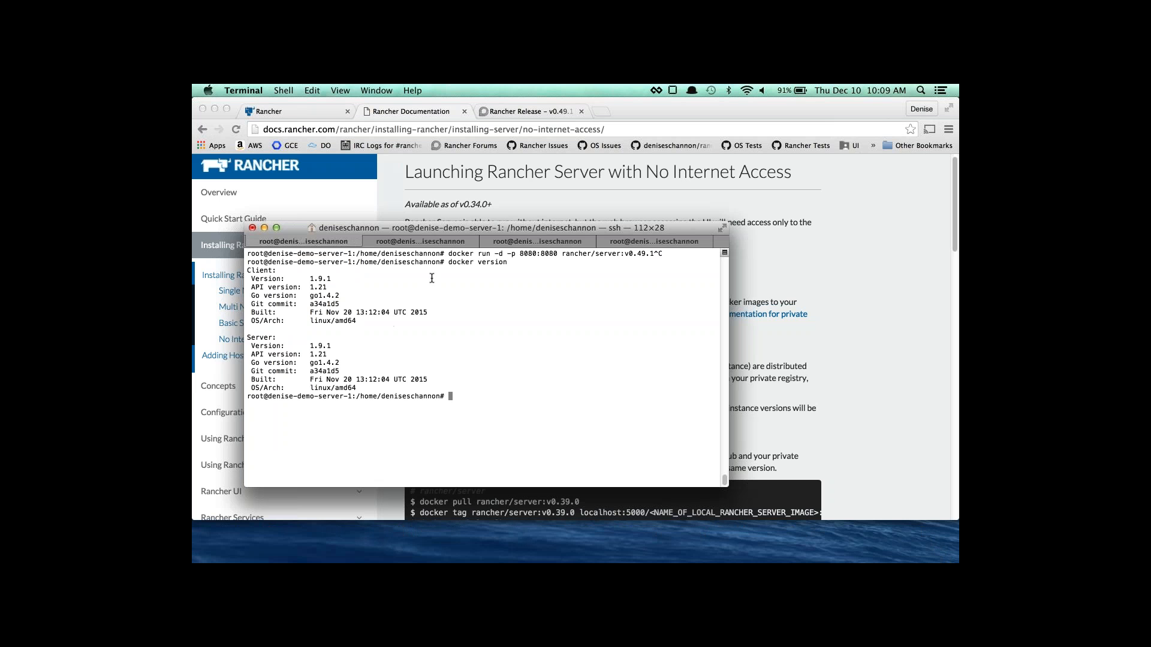
Highlight the rancher/server:v0.49.1 image, then run docker ps to show it running for 13 hours.
left_click_drag(447, 254, 619, 278)
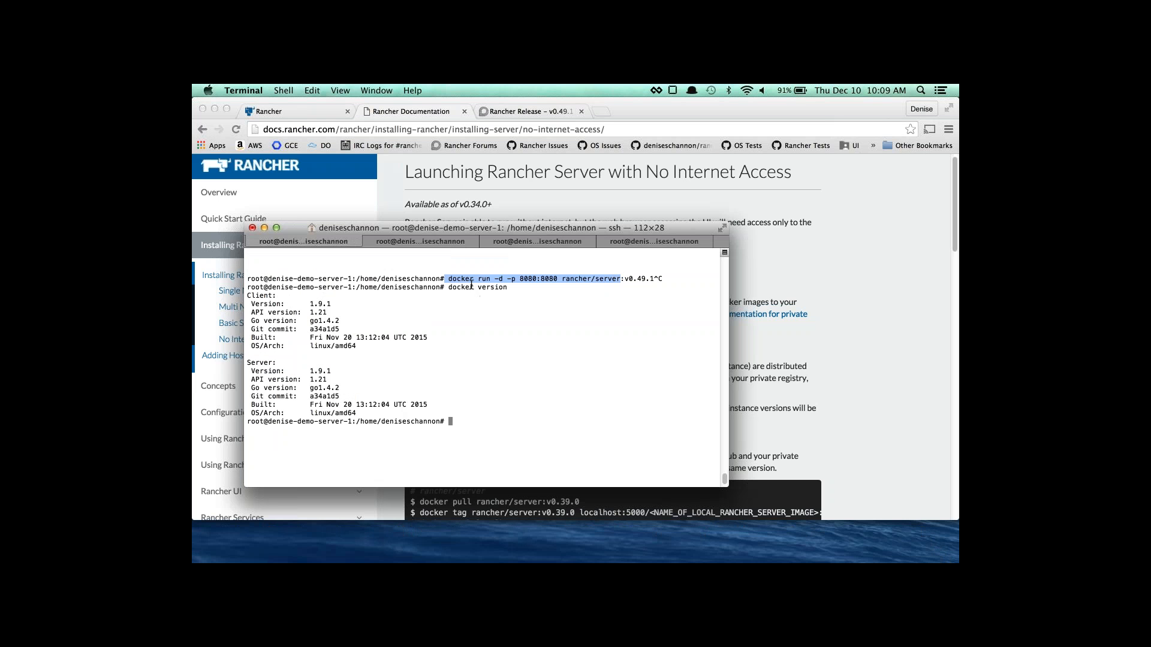
left_click(622, 280)
left_click_drag(655, 277, 612, 279)
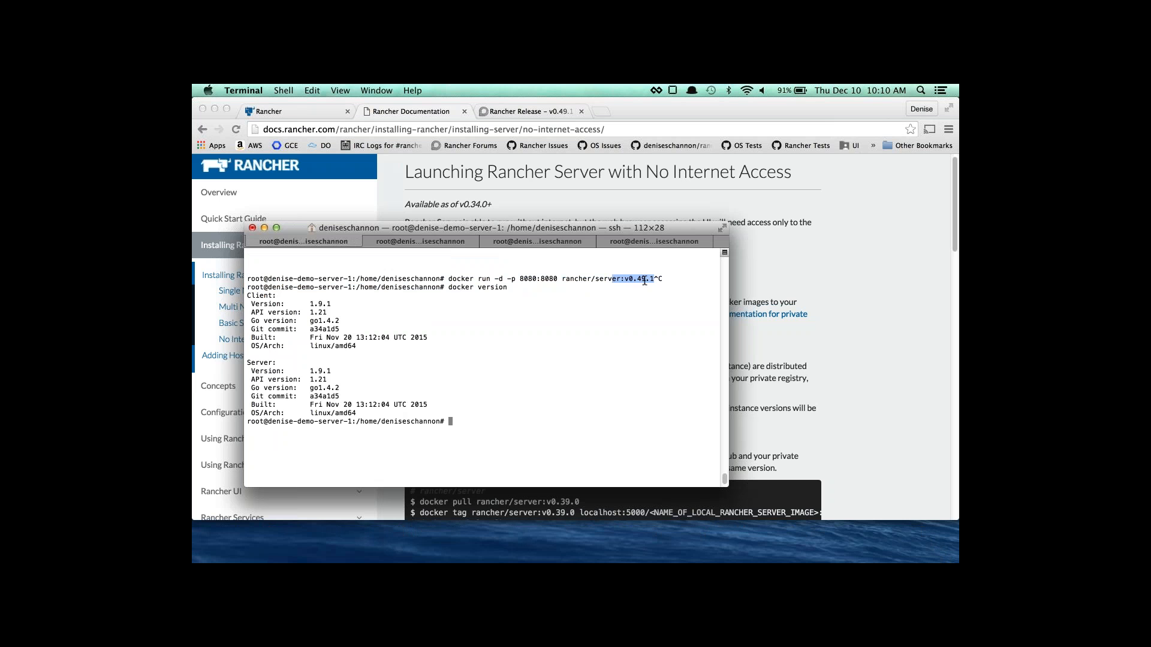
left_click(501, 421)
type("docker ps")
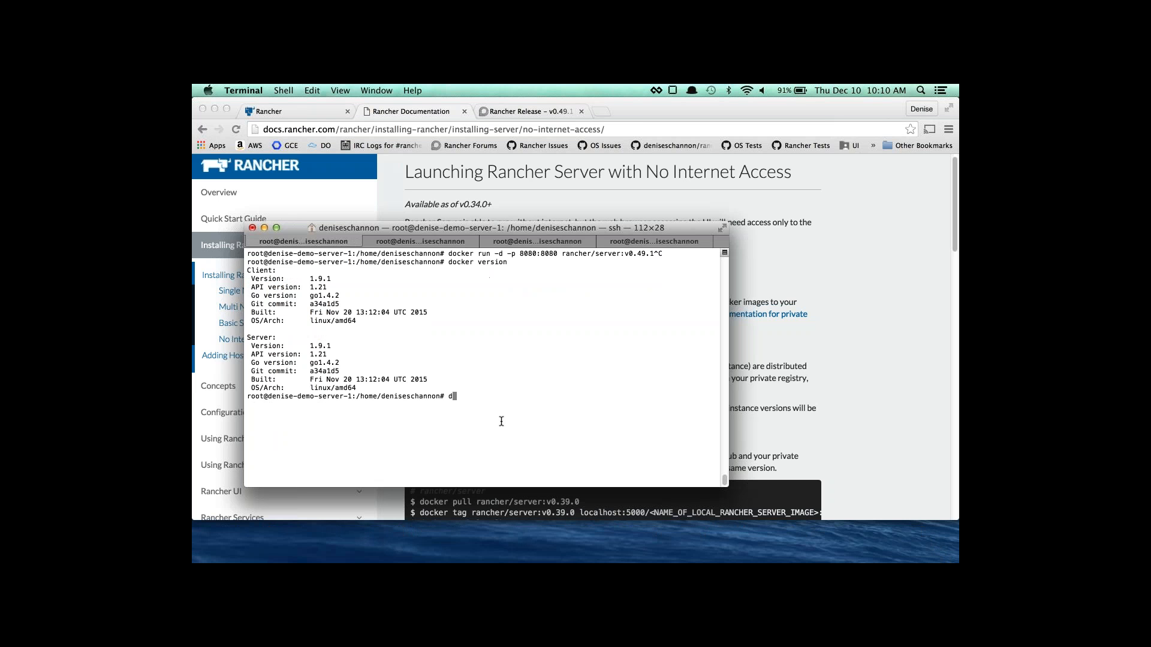
key("Return")
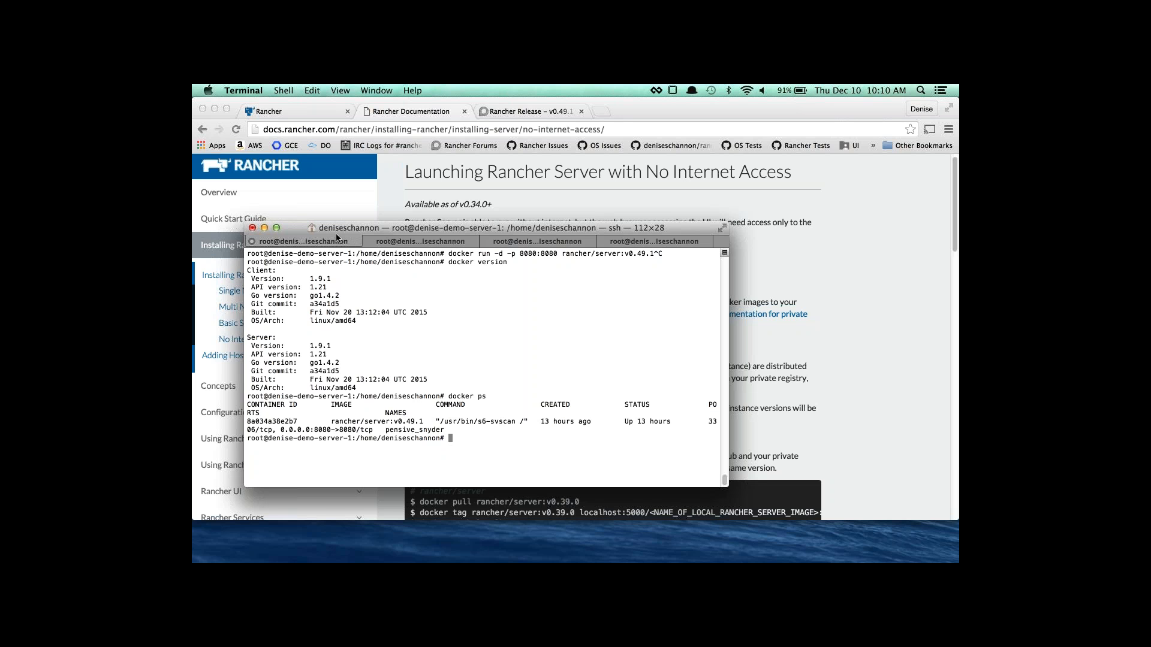
Switch to the Rancher UI at 146.148.94.10:8080 and show the first host/service welcome page.
left_click(314, 112)
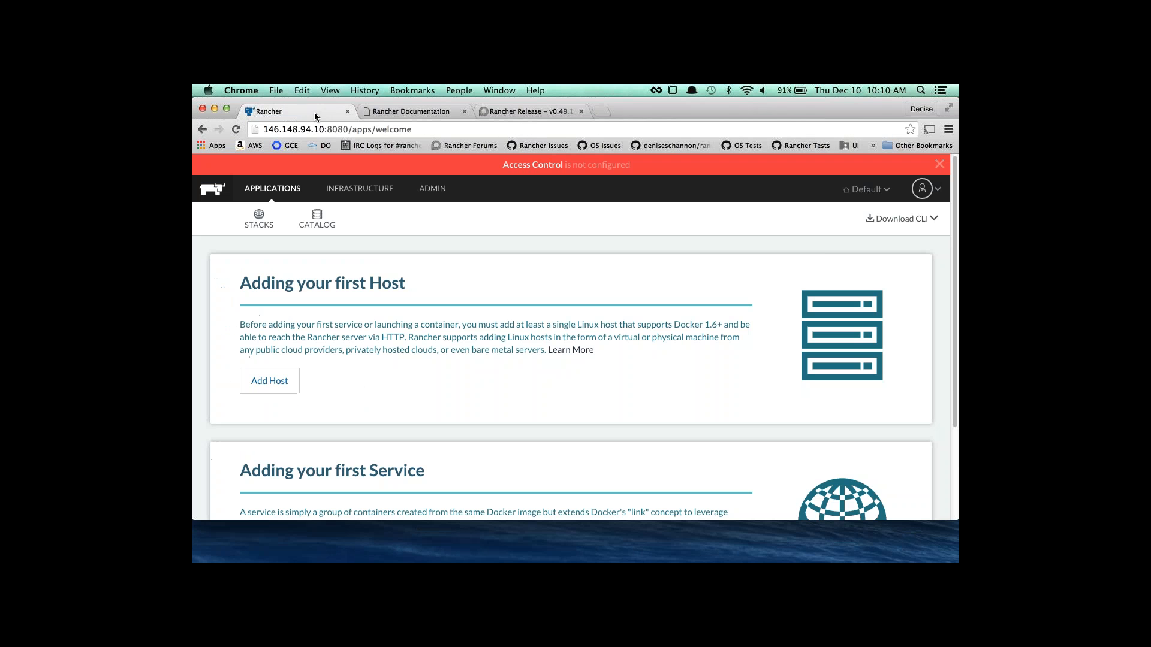
left_click_drag(326, 131, 265, 131)
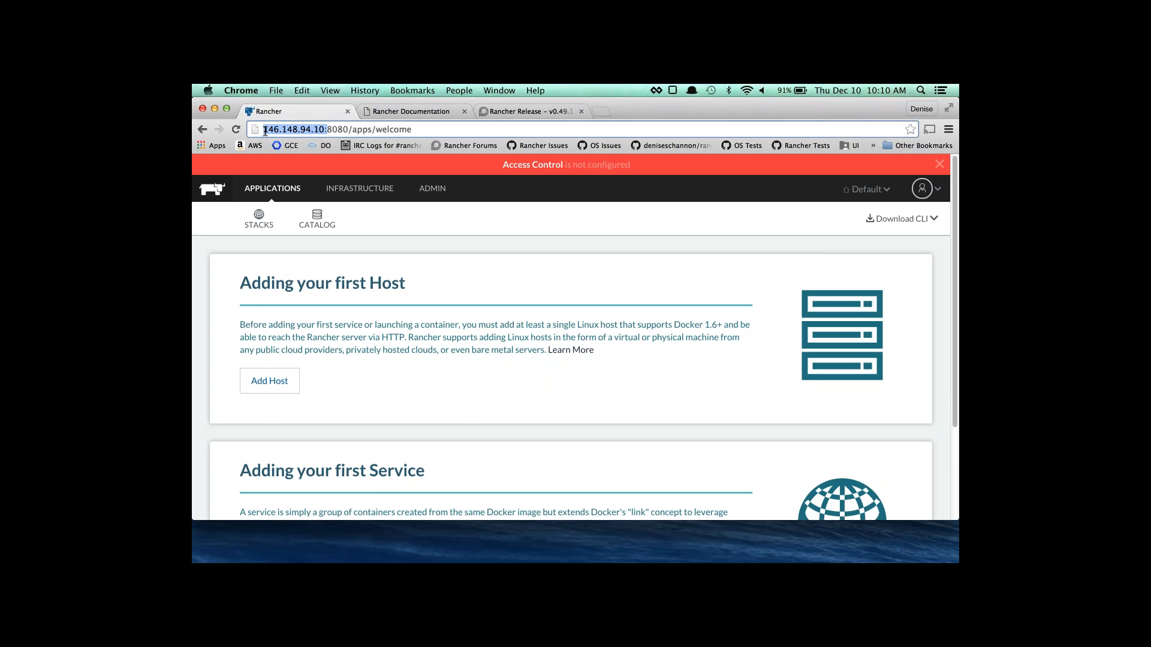
left_click(325, 129)
scroll(396, 296, "down", 5)
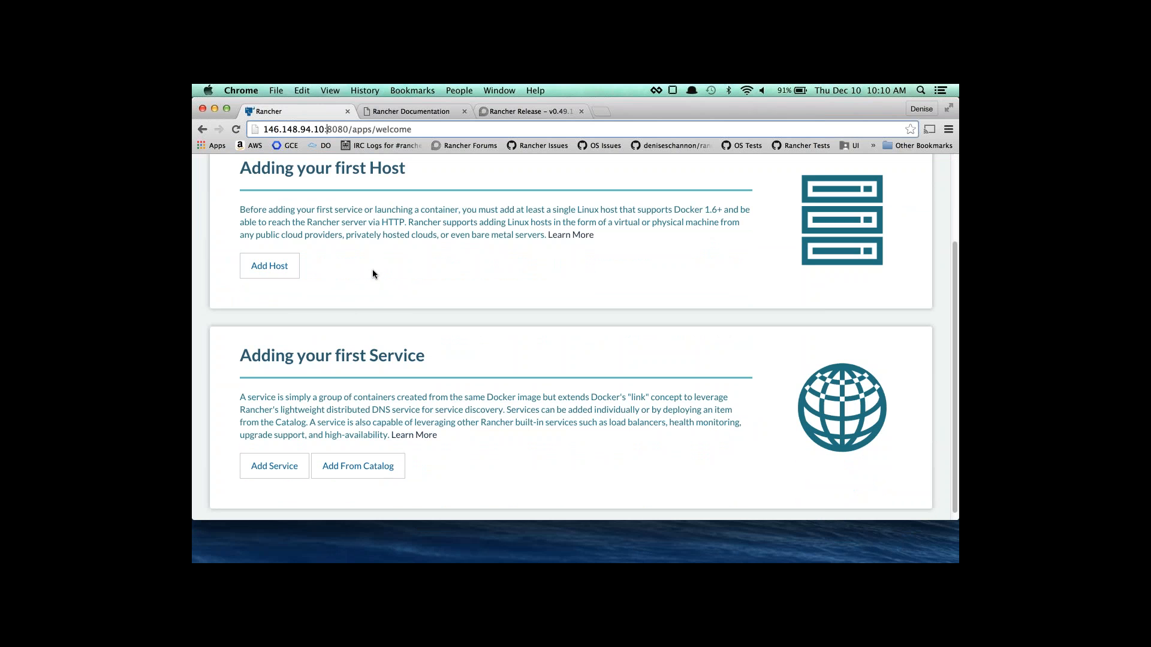
scroll(346, 382, "up", 3)
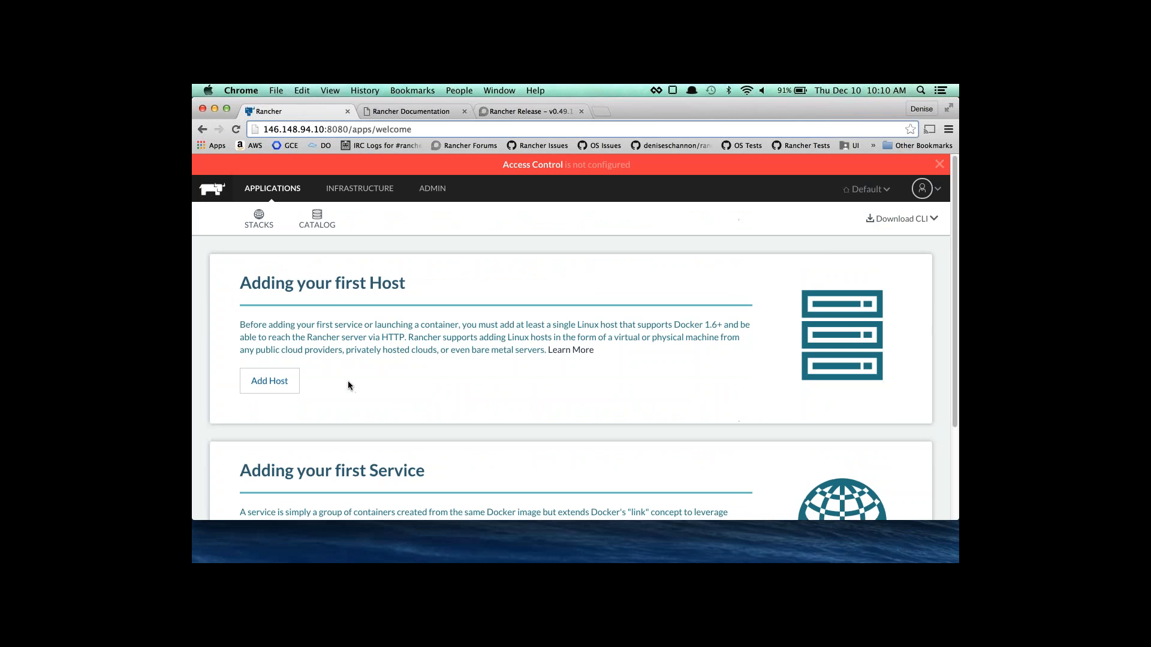
Open Access Control, look over the GitHub and LDAP options, and choose LOCAL authentication.
left_click(556, 171)
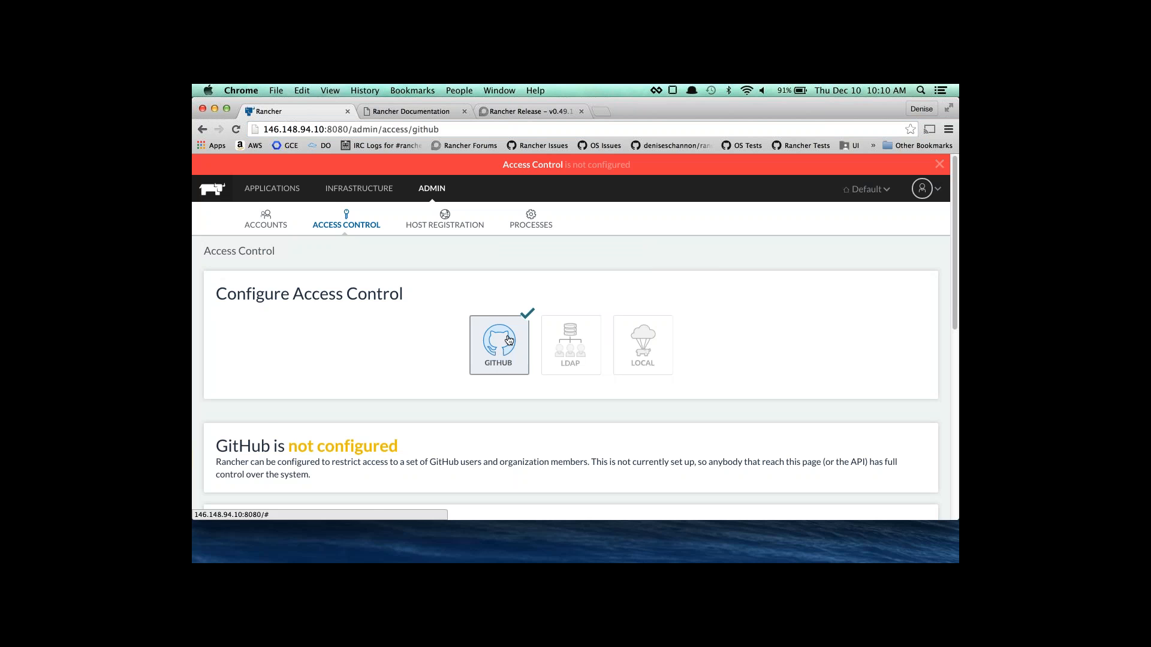
scroll(507, 329, "down", 3)
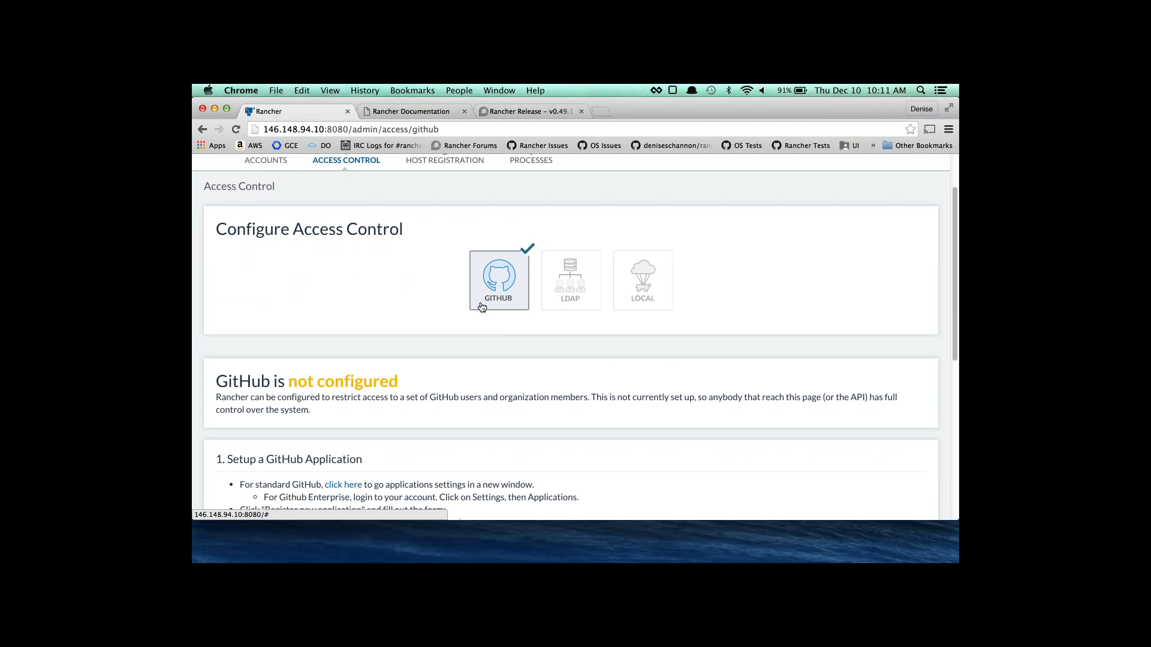
left_click(565, 295)
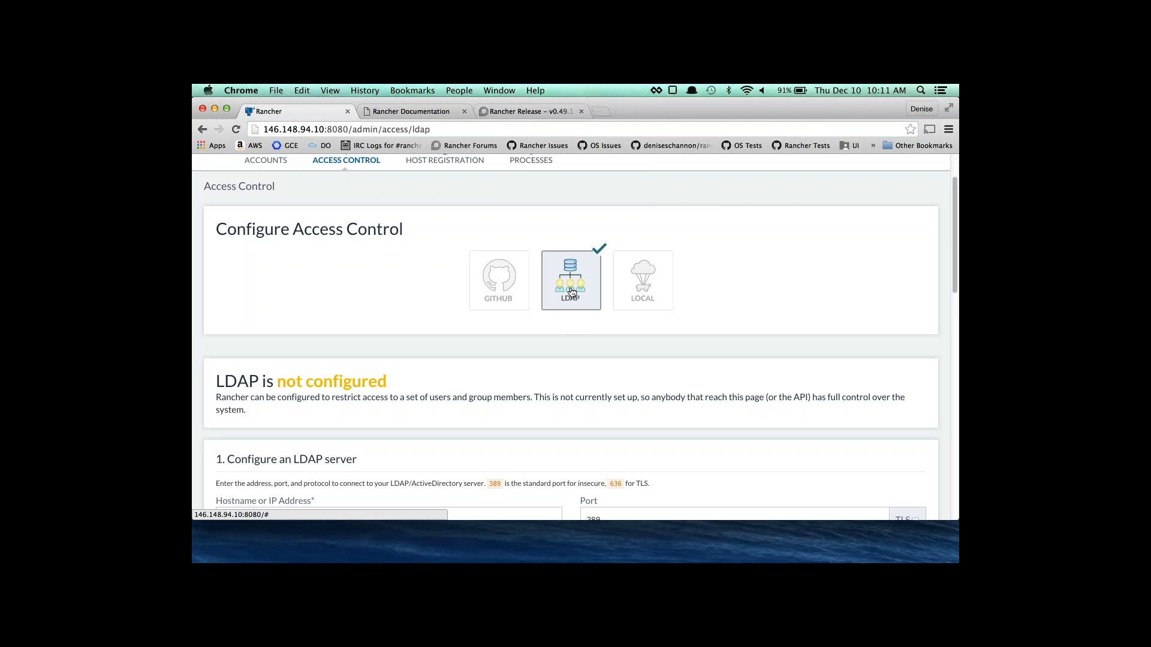
scroll(591, 418, "down", 2)
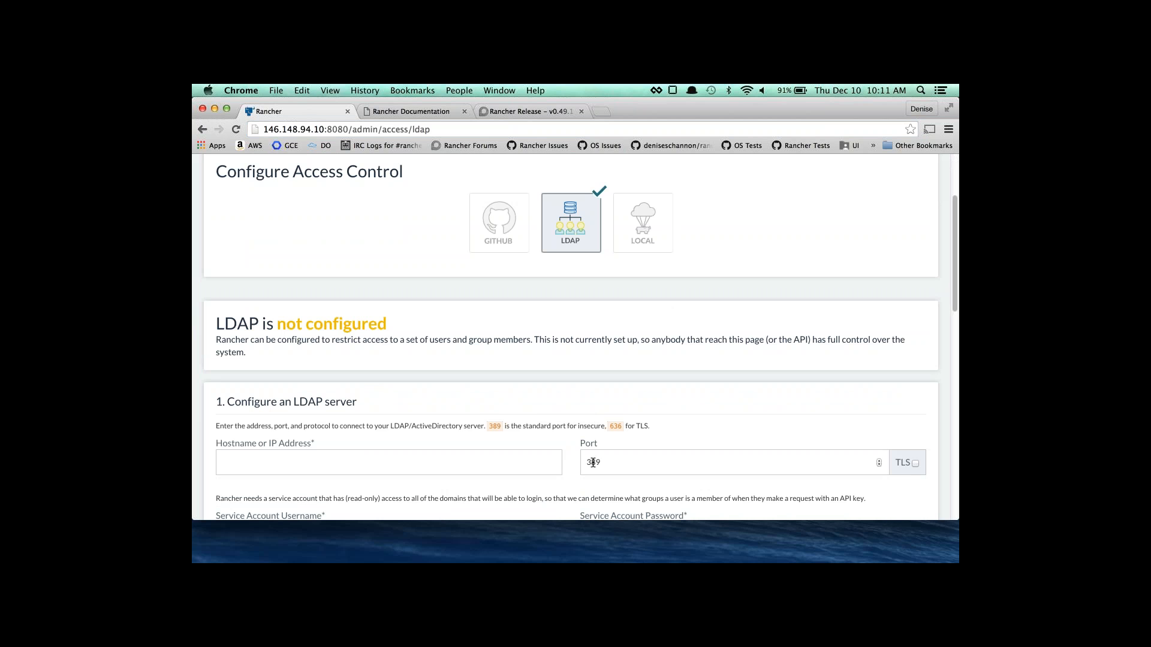
scroll(598, 459, "down", 1)
scroll(599, 459, "down", 1)
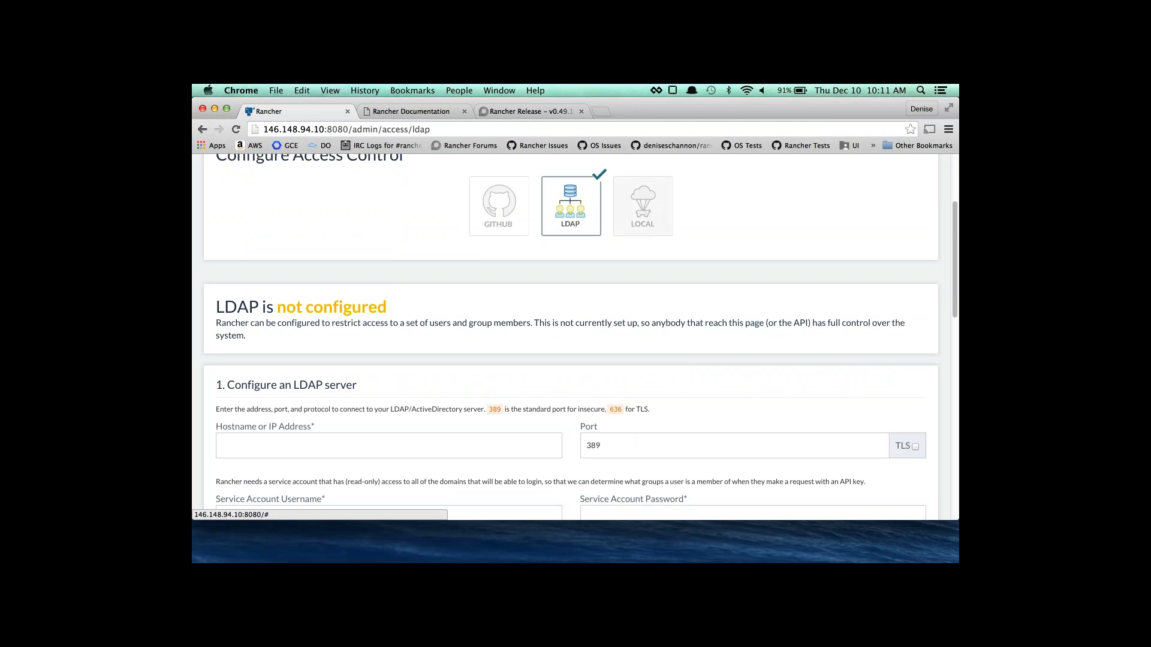
left_click(643, 205)
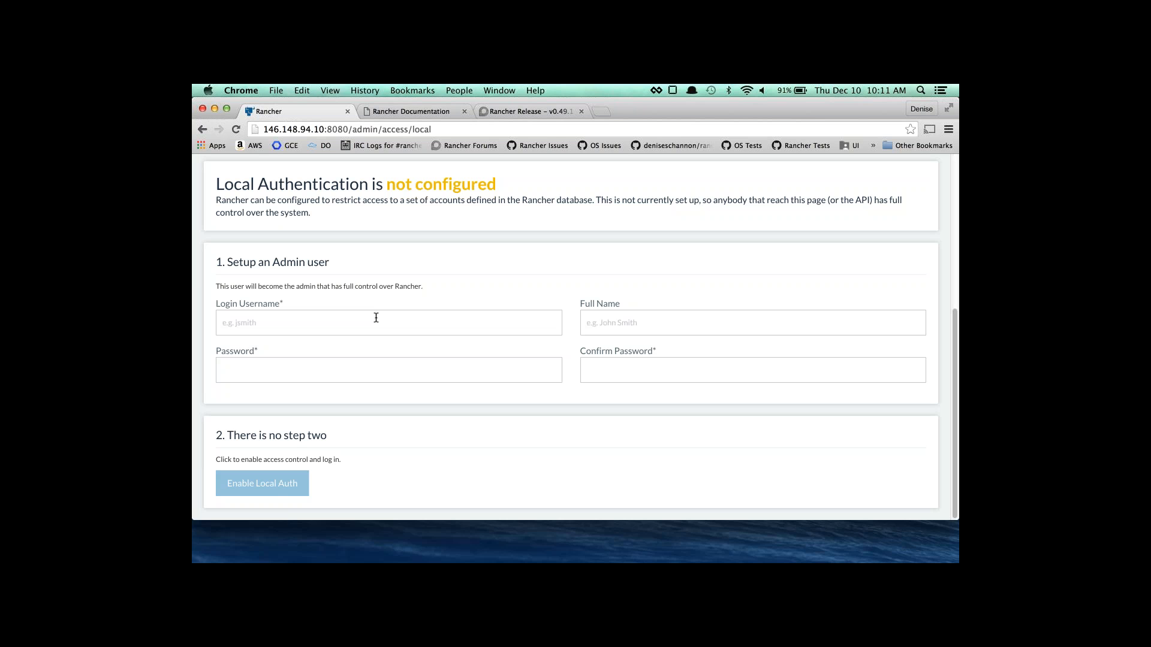
Create the local admin user 'admin' with a full name and password, and enable Local Auth.
scroll(376, 317, "up", 5)
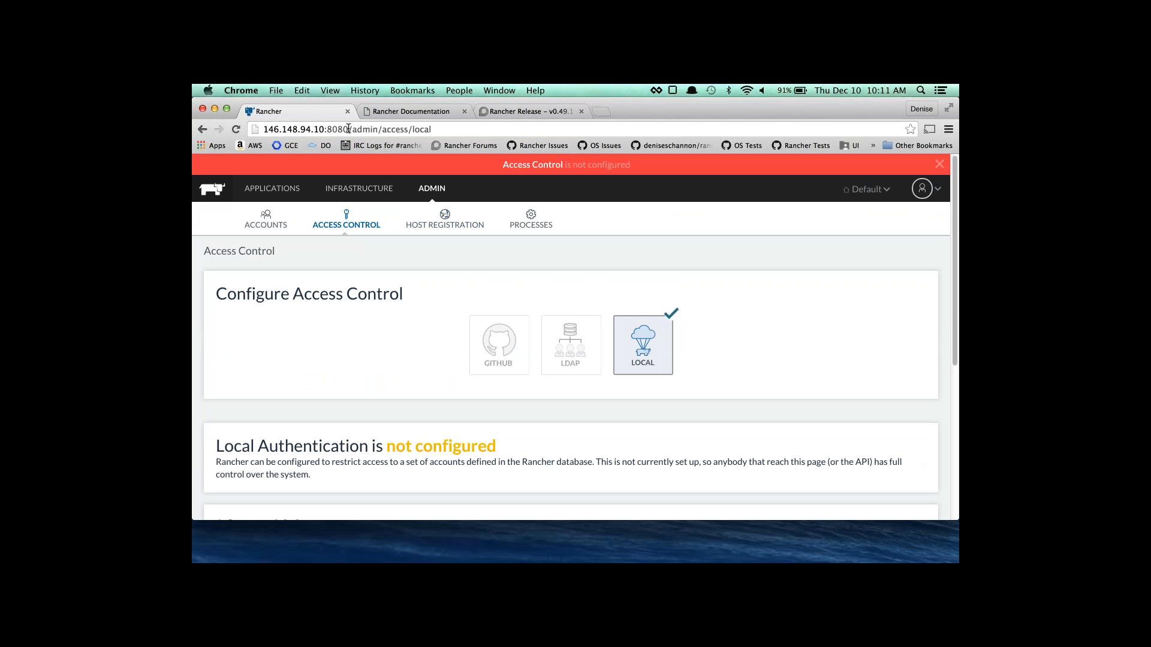
left_click_drag(348, 129, 286, 129)
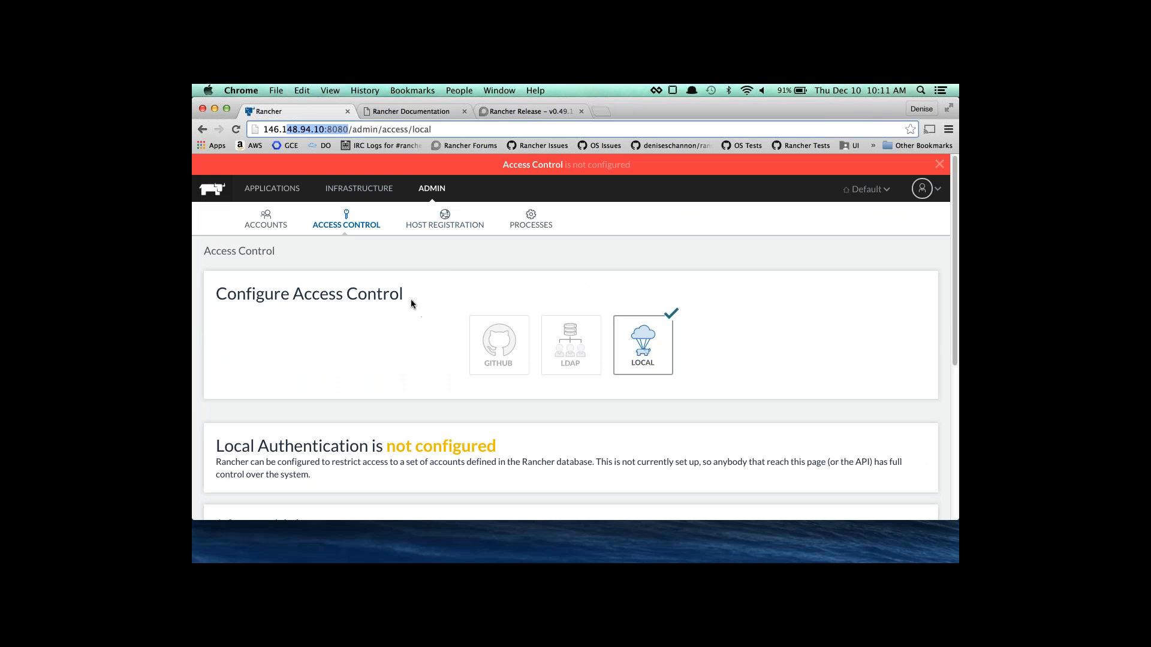
scroll(469, 292, "down", 5)
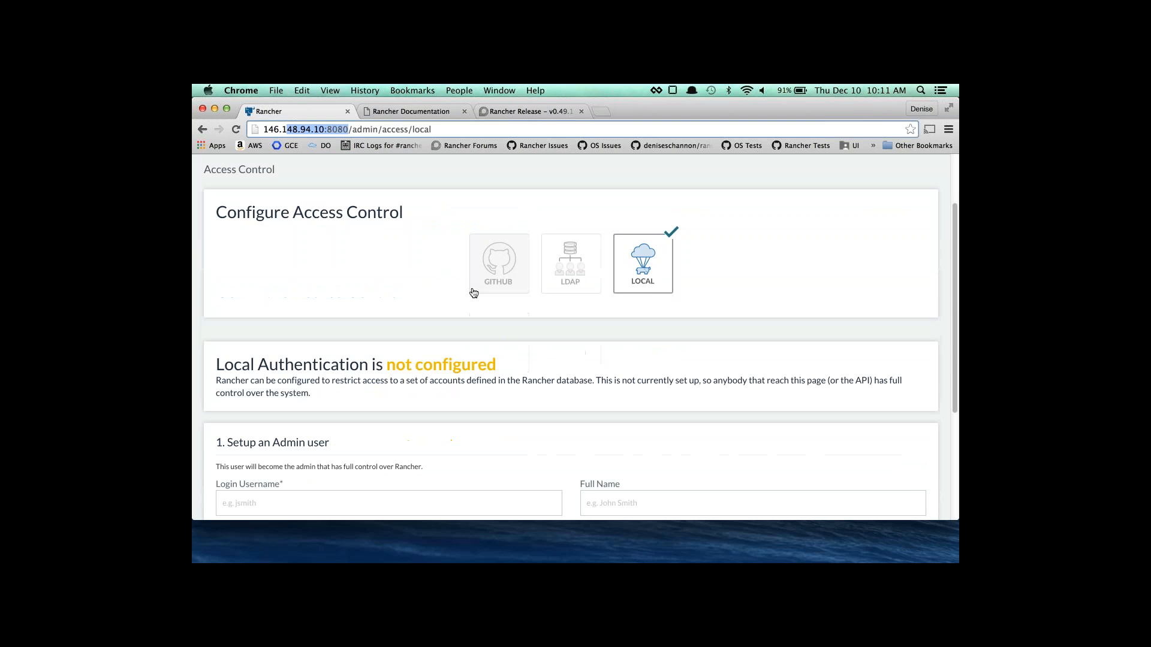
left_click(470, 321)
type("admin")
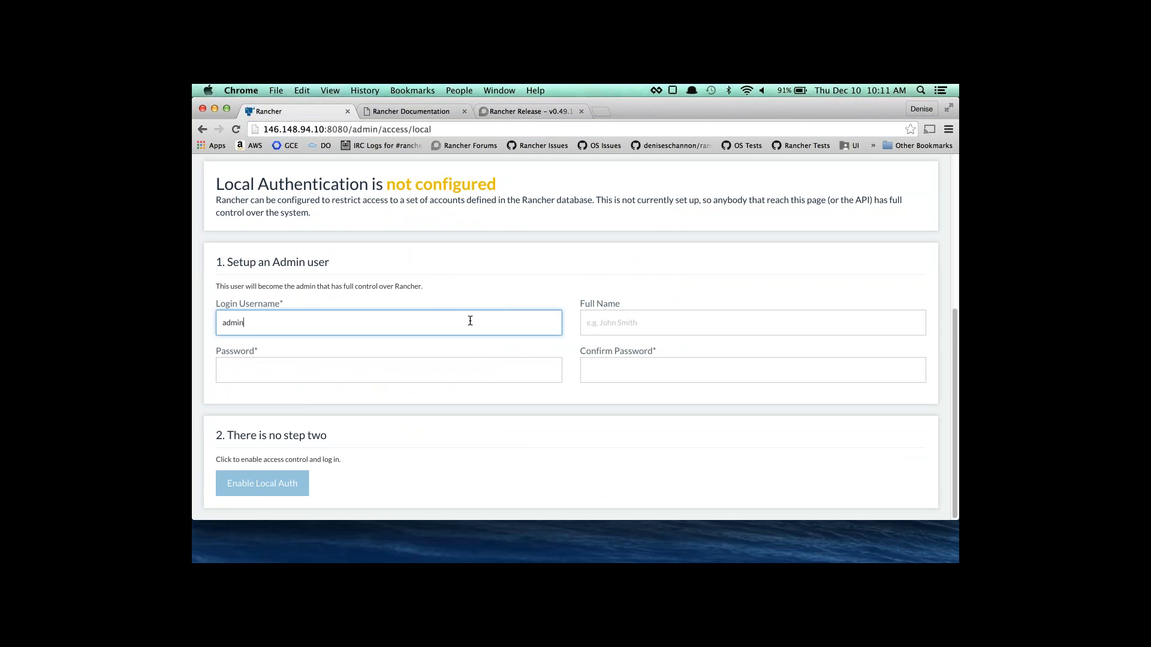
left_click(623, 367)
type("admin")
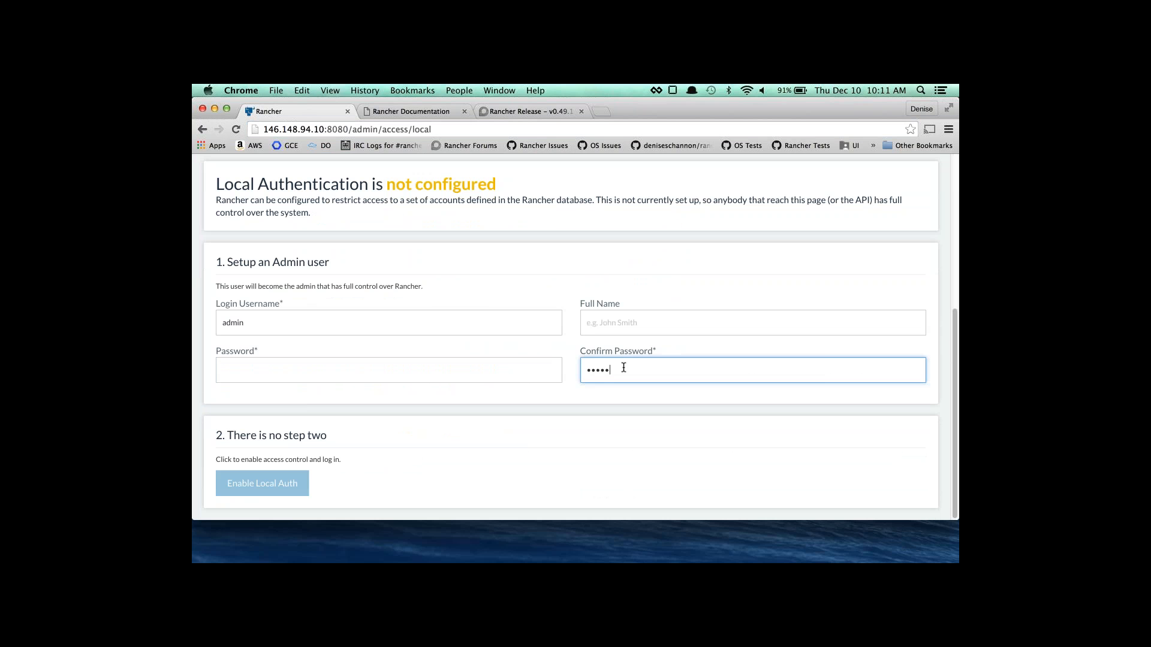
left_click(622, 323)
type("Denise")
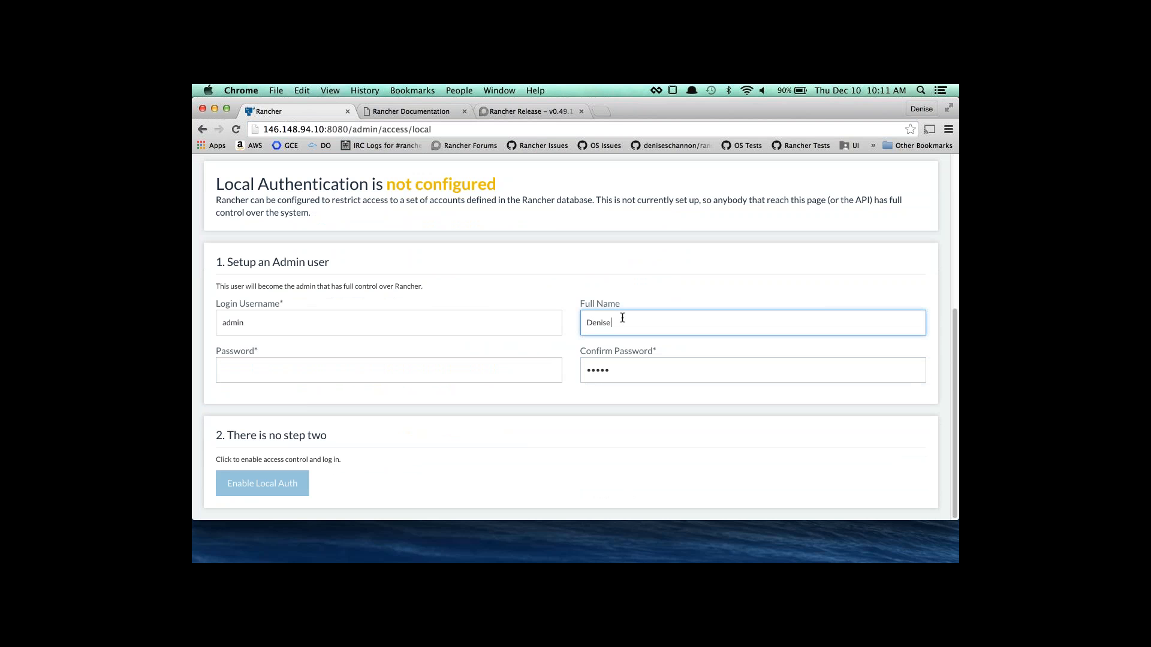
type(" Schannon")
left_click(491, 362)
type("admin")
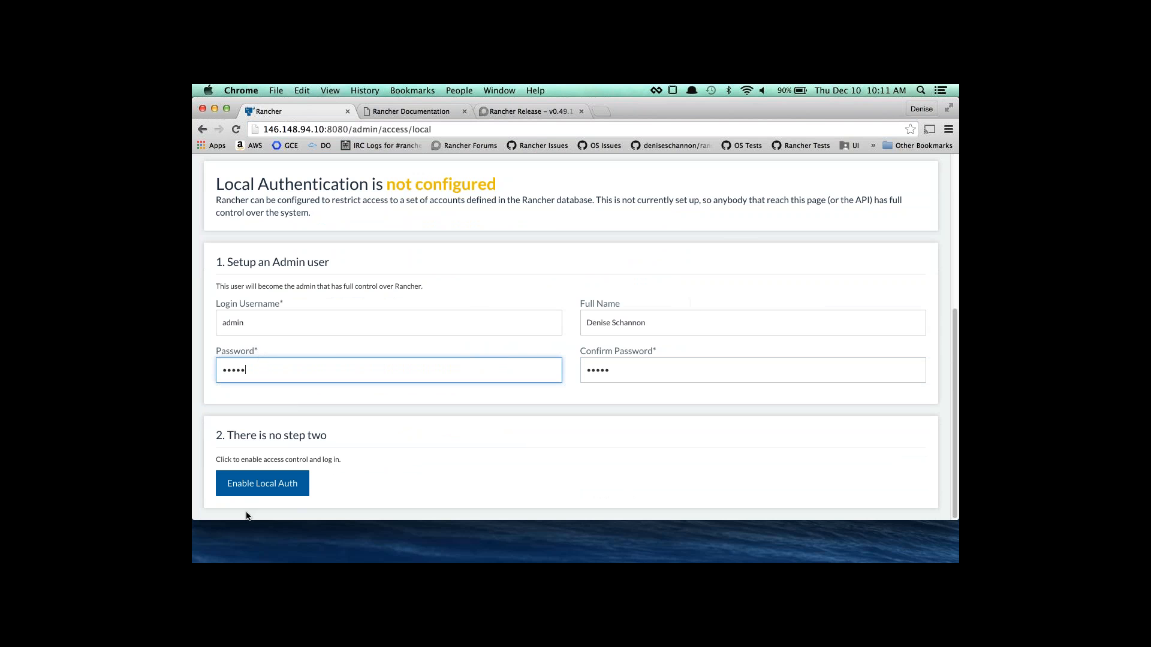
left_click(261, 489)
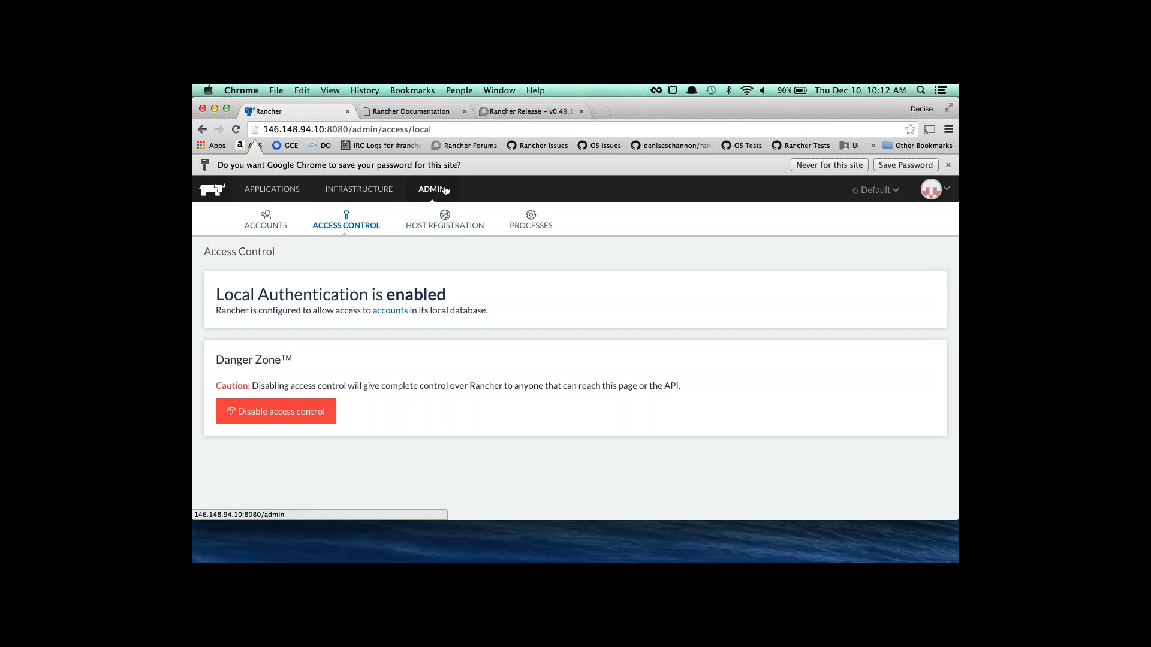
Open ADMIN > Accounts, glance at the user menu, and review the two active Admin accounts.
left_click(276, 229)
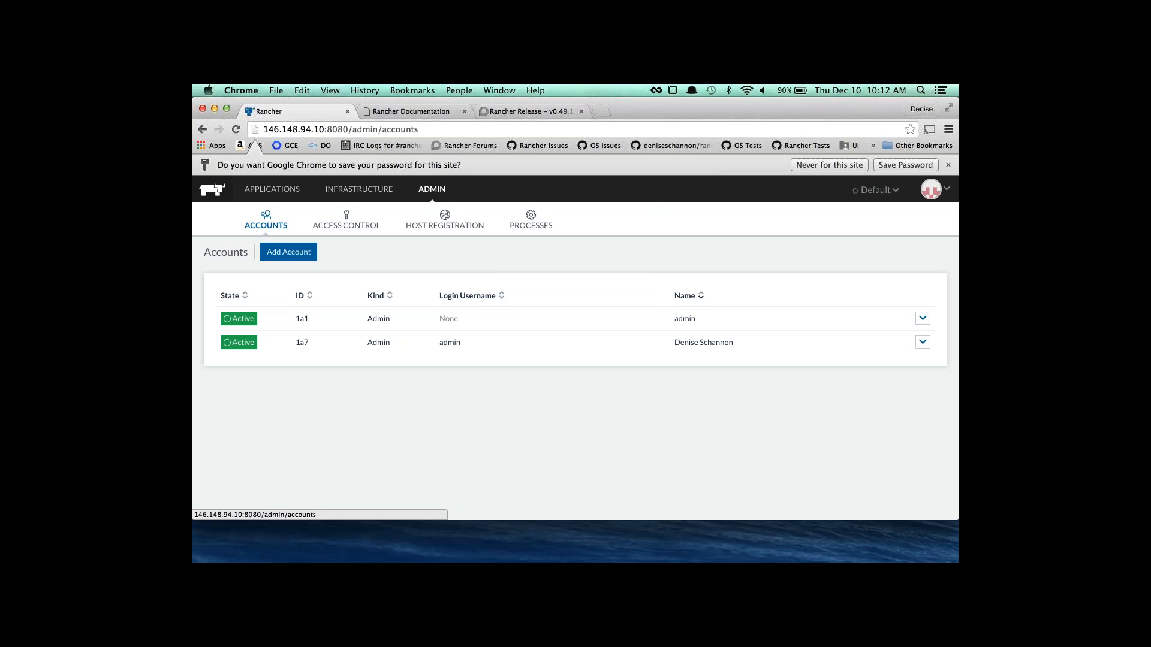
left_click(933, 191)
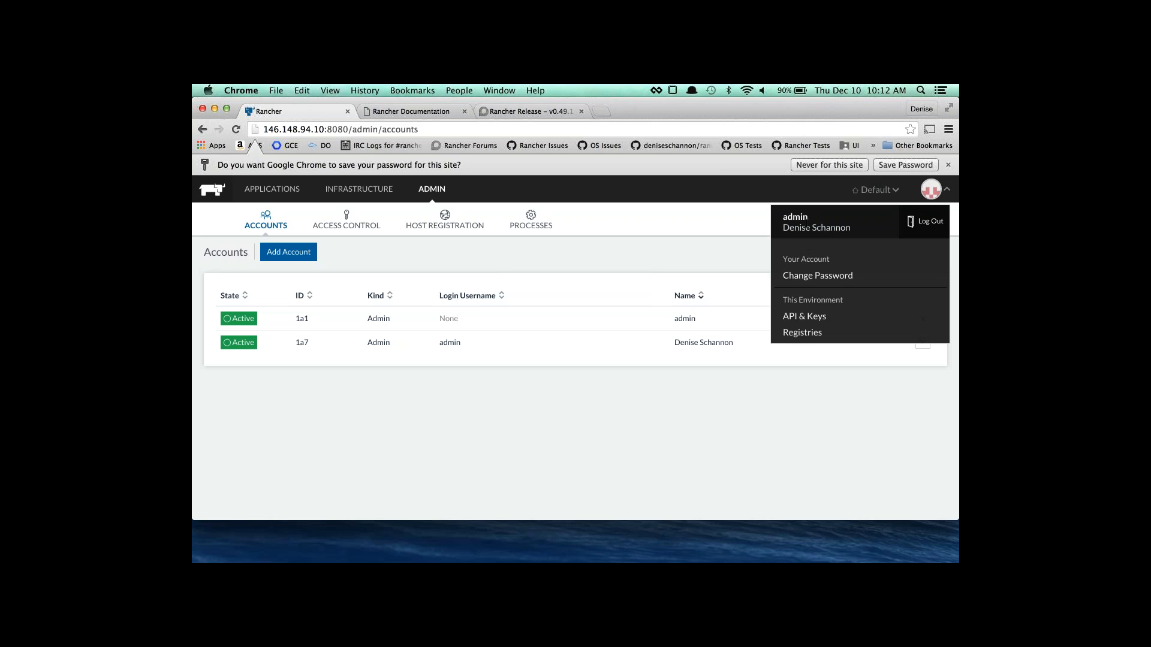
left_click(477, 269)
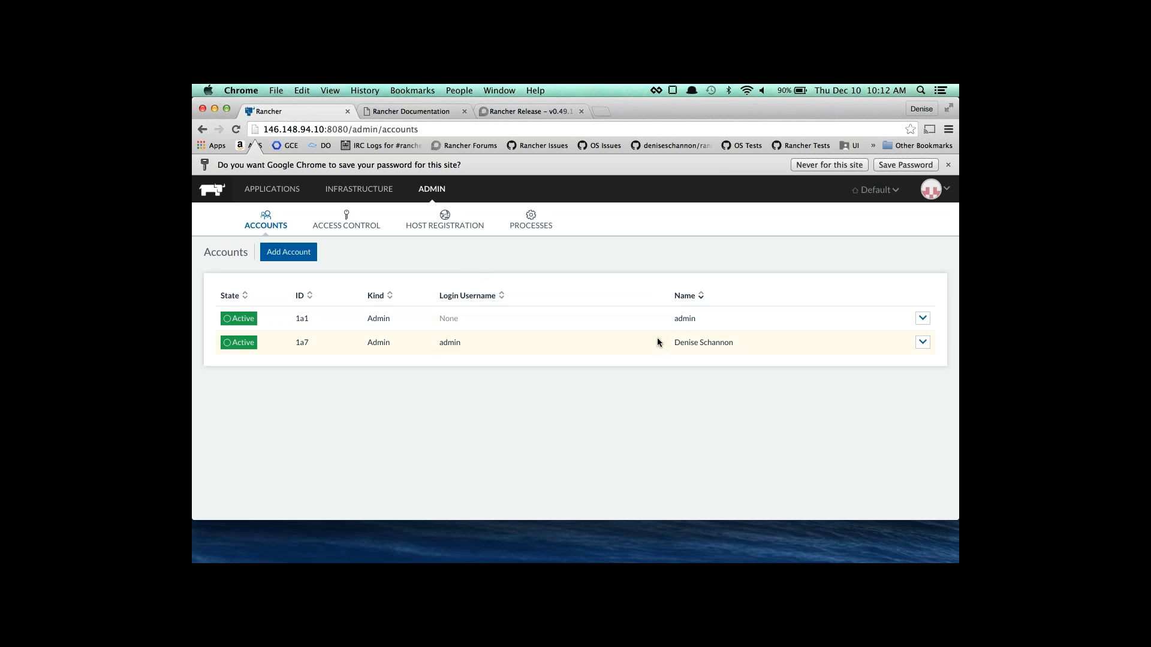
left_click_drag(442, 341, 359, 345)
Add a User-type account with a login username, password and full name, and save it.
left_click(303, 254)
left_click(462, 286)
type("S")
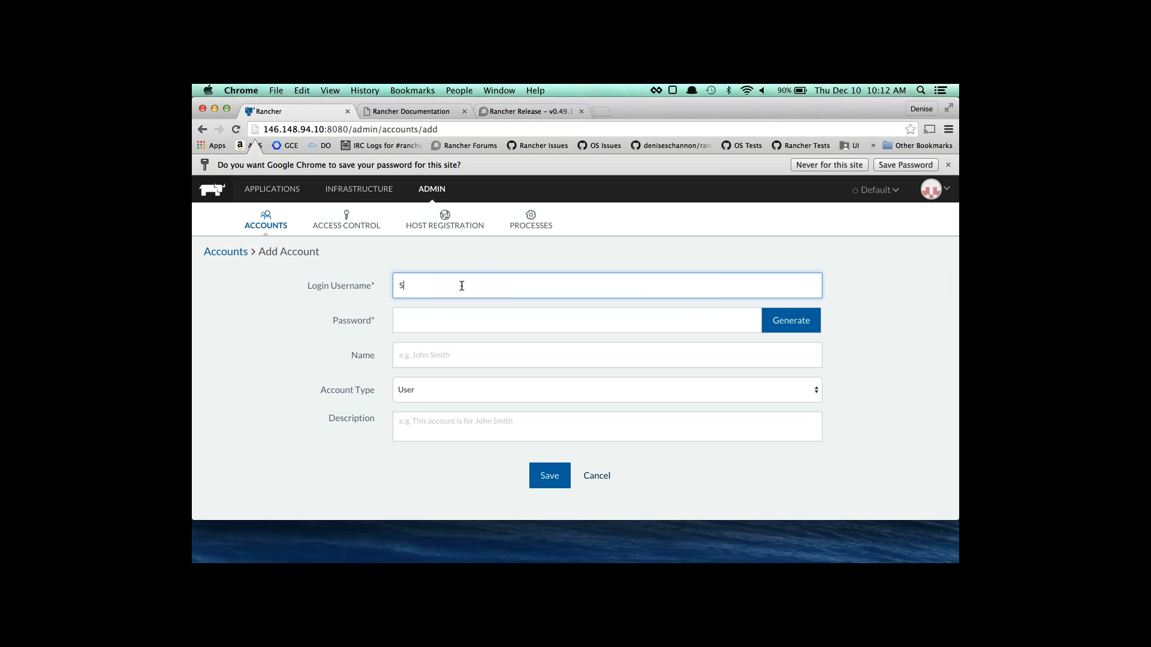
type("hannon")
key("Tab")
type("admin")
key("Tab")
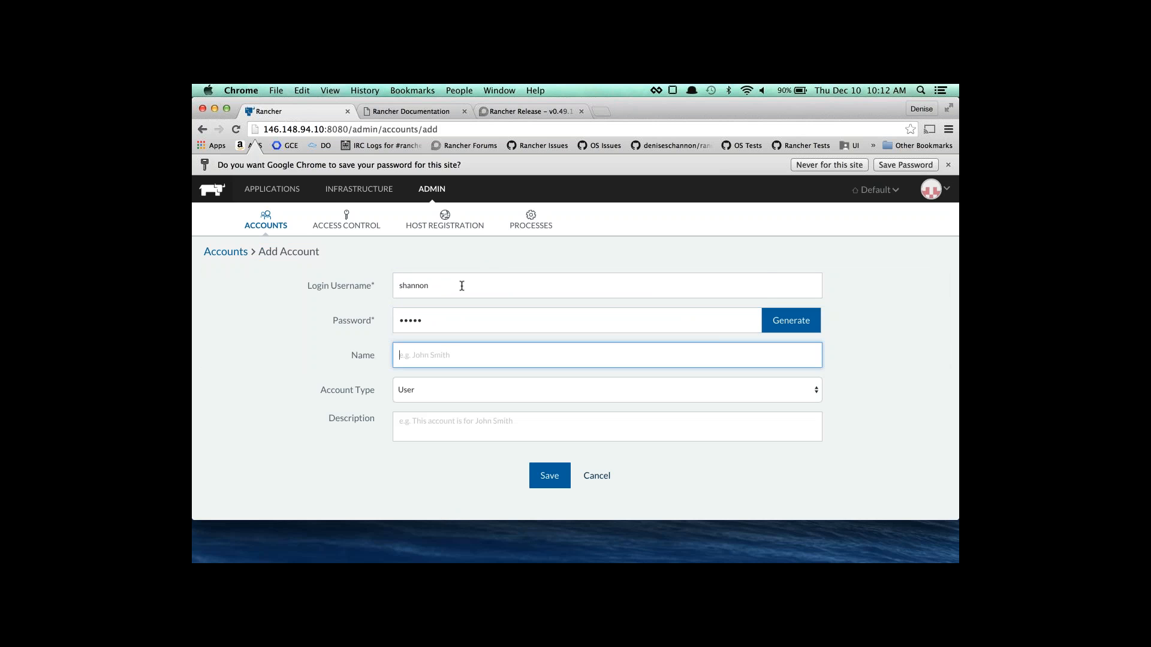
left_click(462, 389)
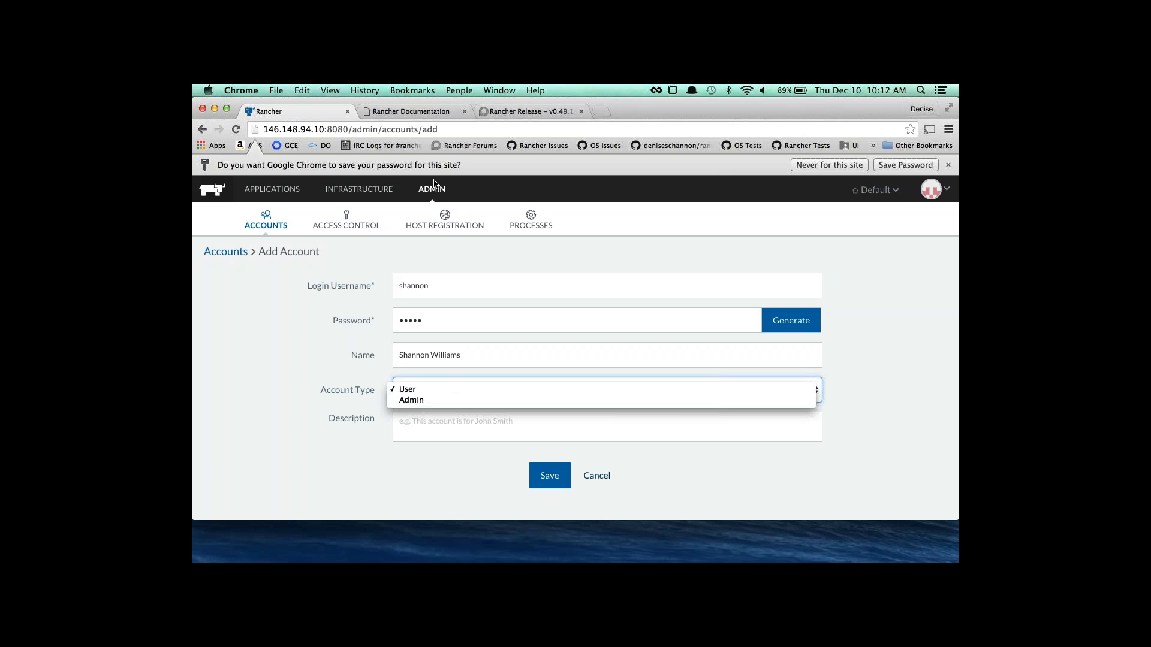
left_click(438, 389)
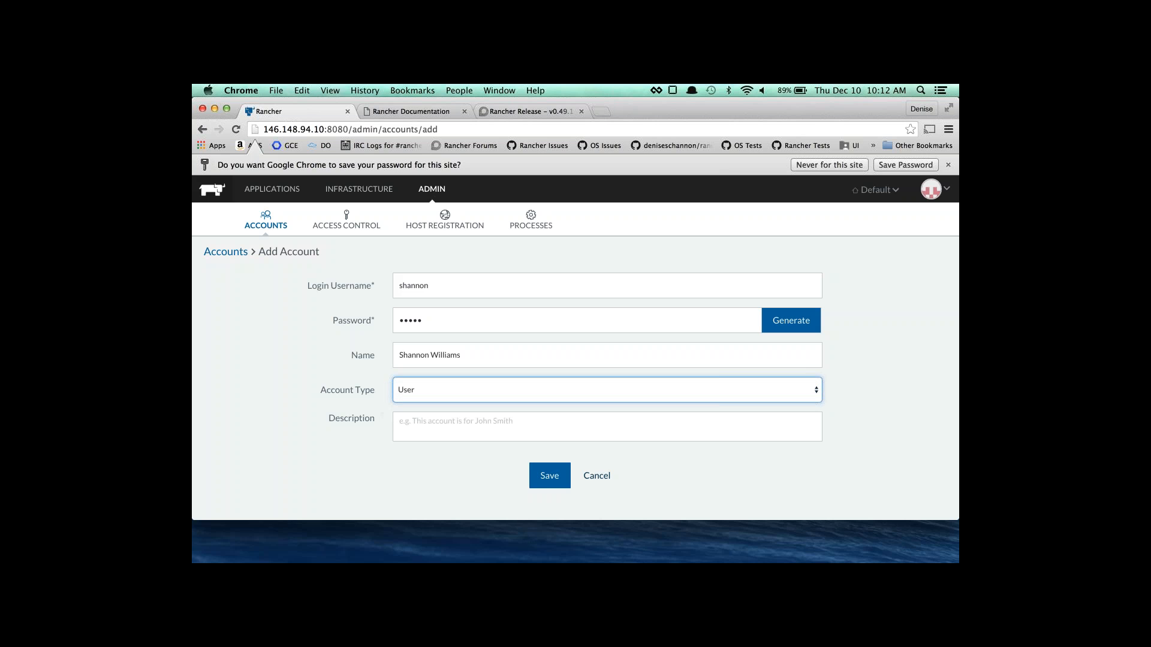
left_click(545, 485)
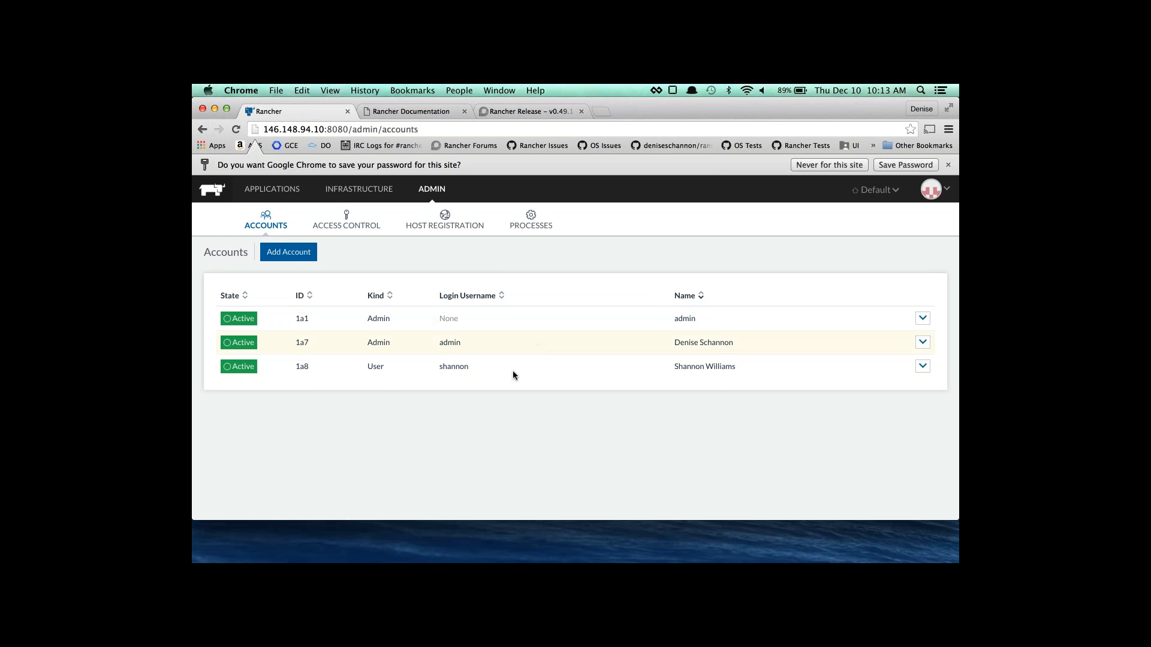
Review Access Control, Host Registration and Processes (All/Running), then switch to the Default environment.
left_click(351, 217)
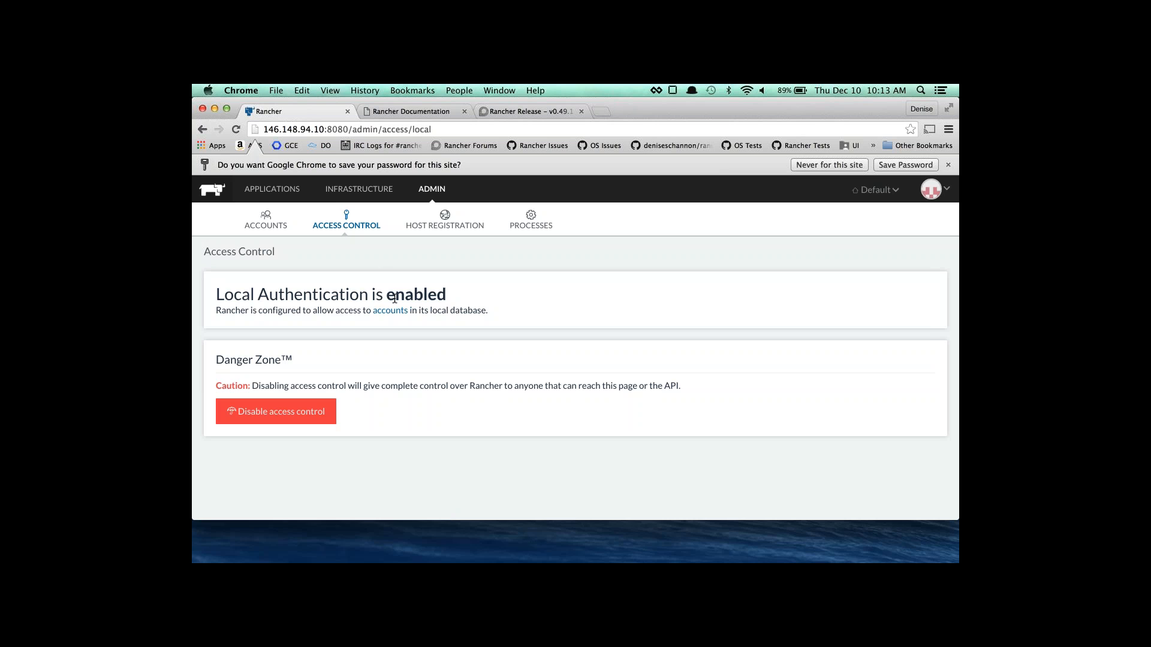
left_click(445, 219)
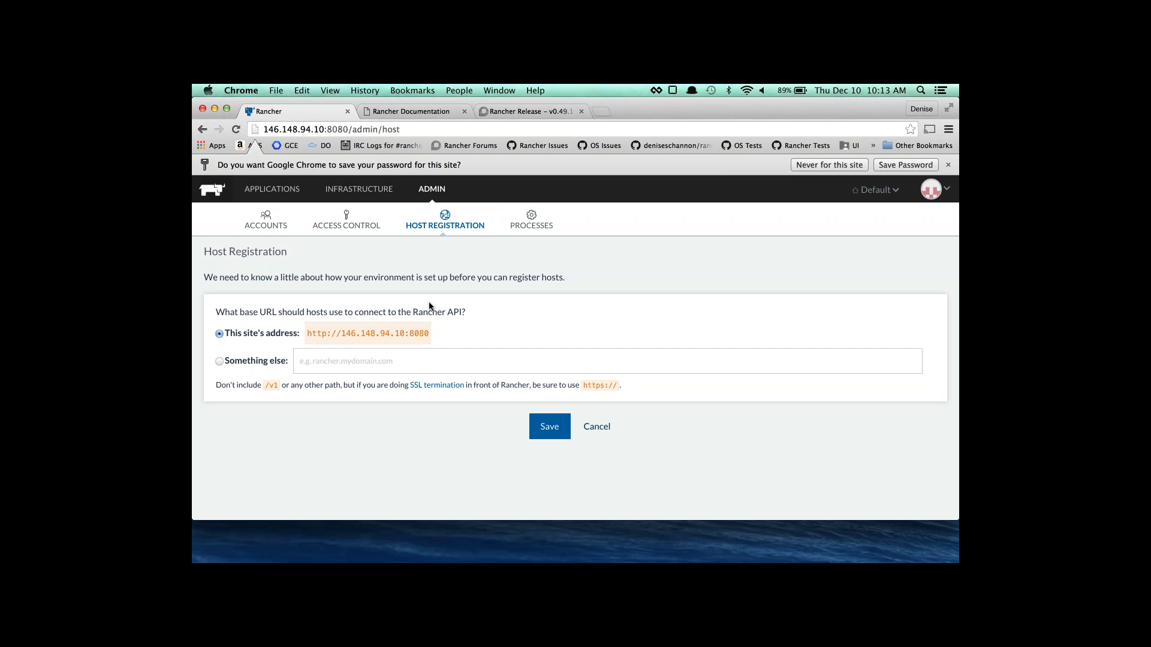
left_click(524, 225)
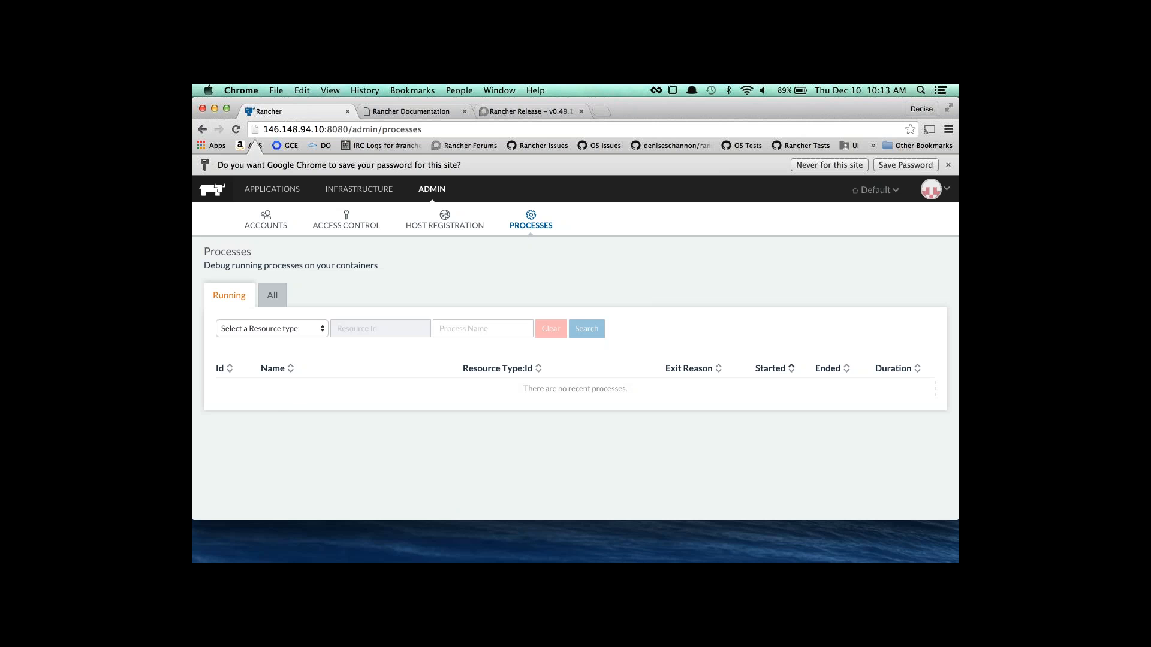
left_click(271, 297)
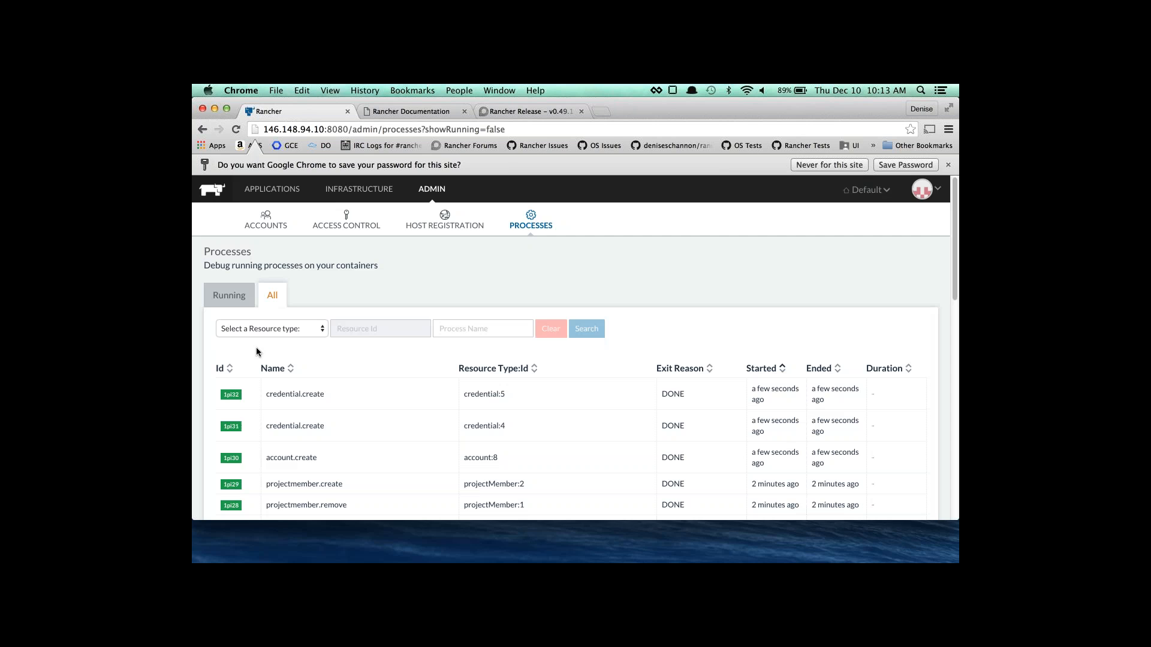
left_click(239, 302)
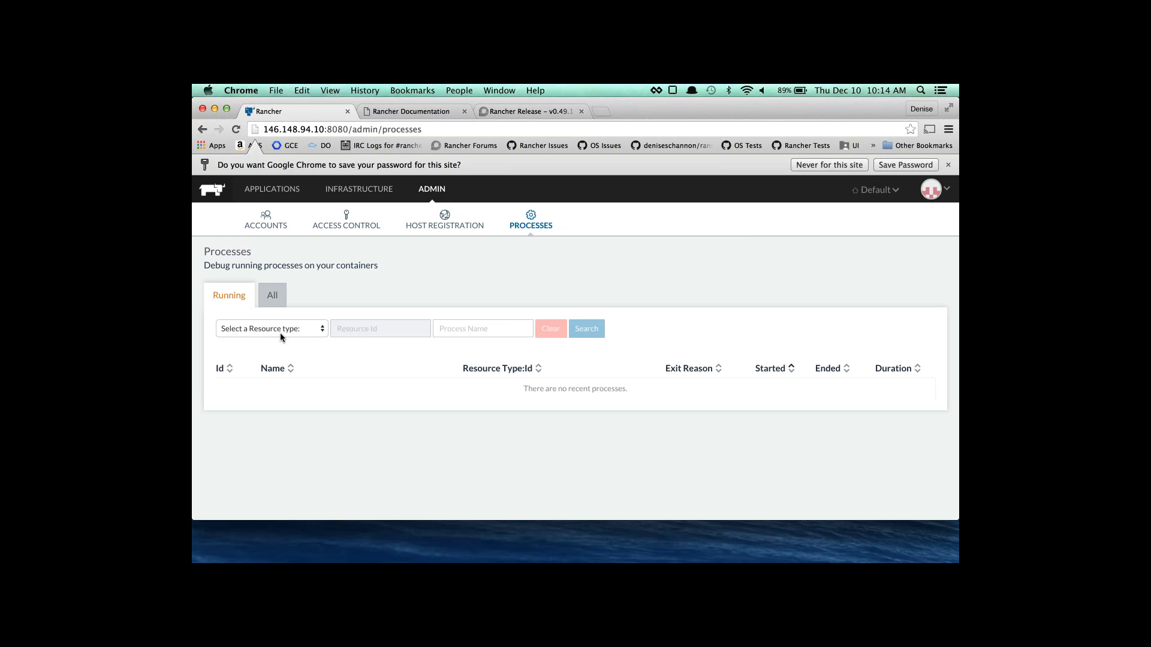
left_click(872, 196)
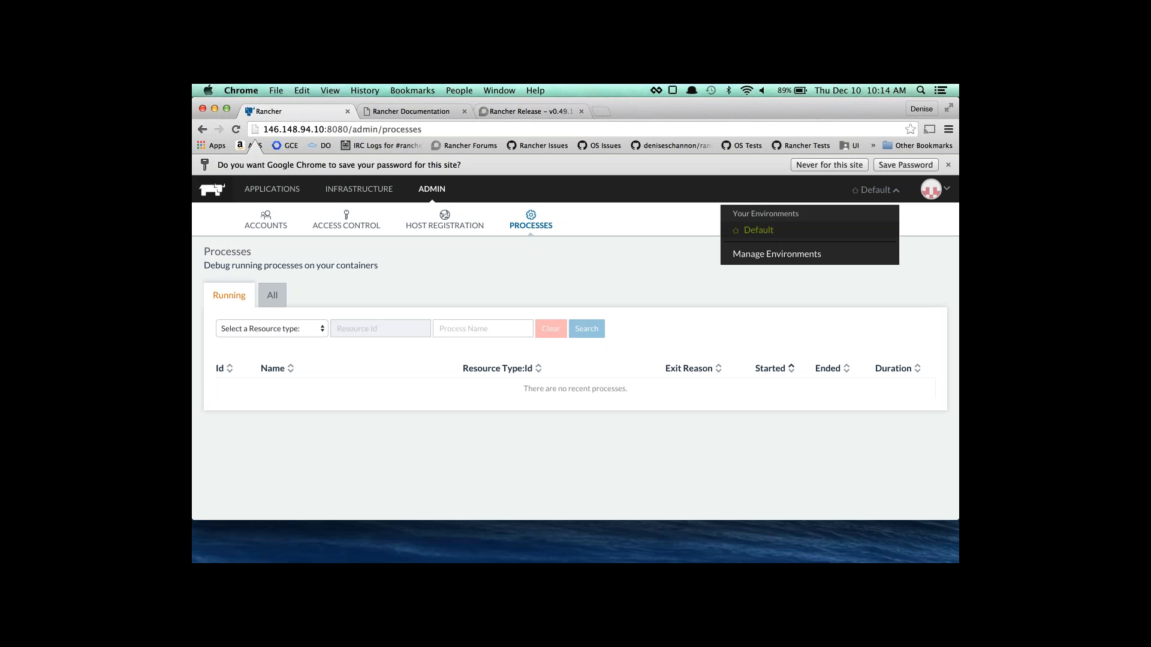
left_click(756, 231)
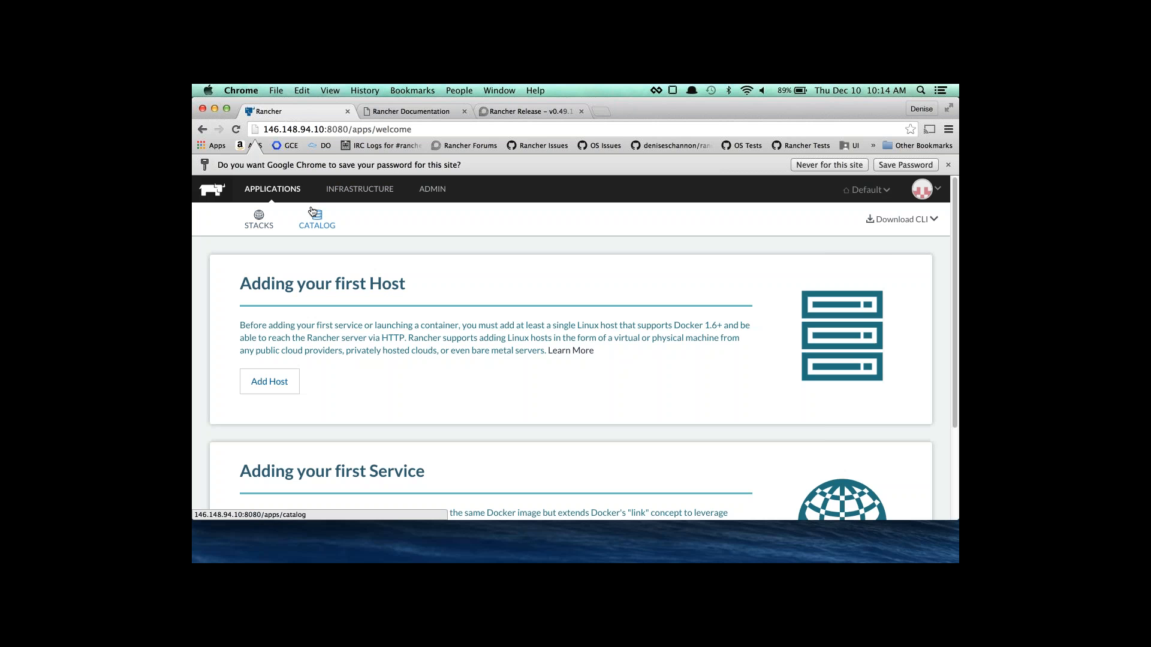
From Infrastructure Hosts, start Add Host and save this site's address as the registration URL.
left_click(340, 191)
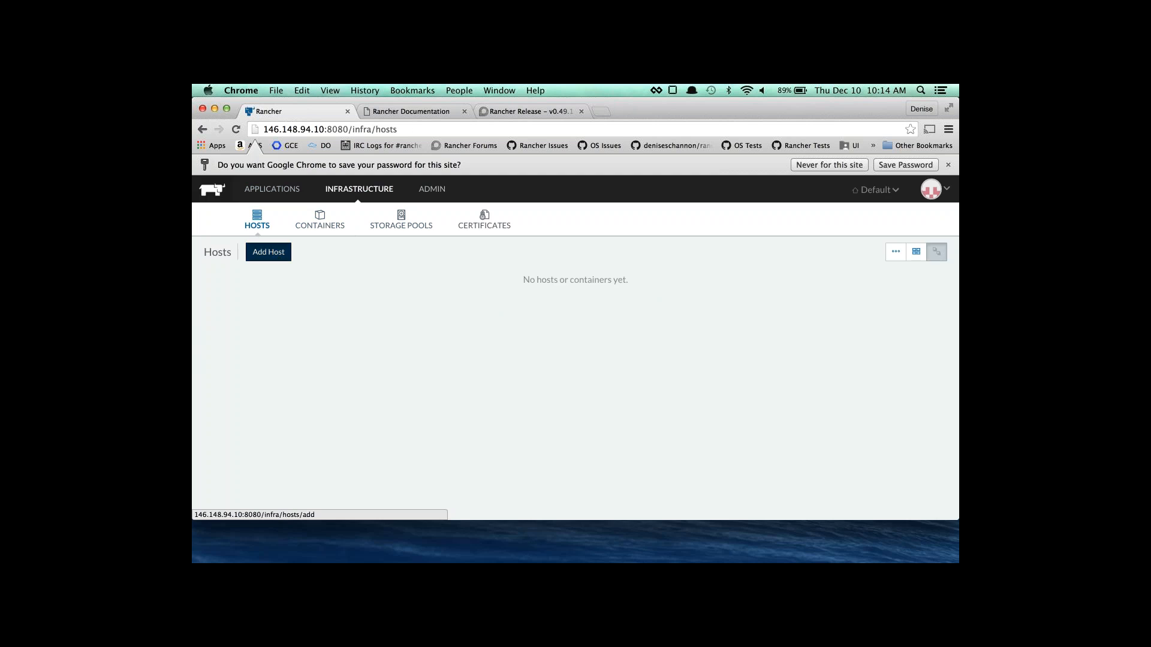
left_click(268, 252)
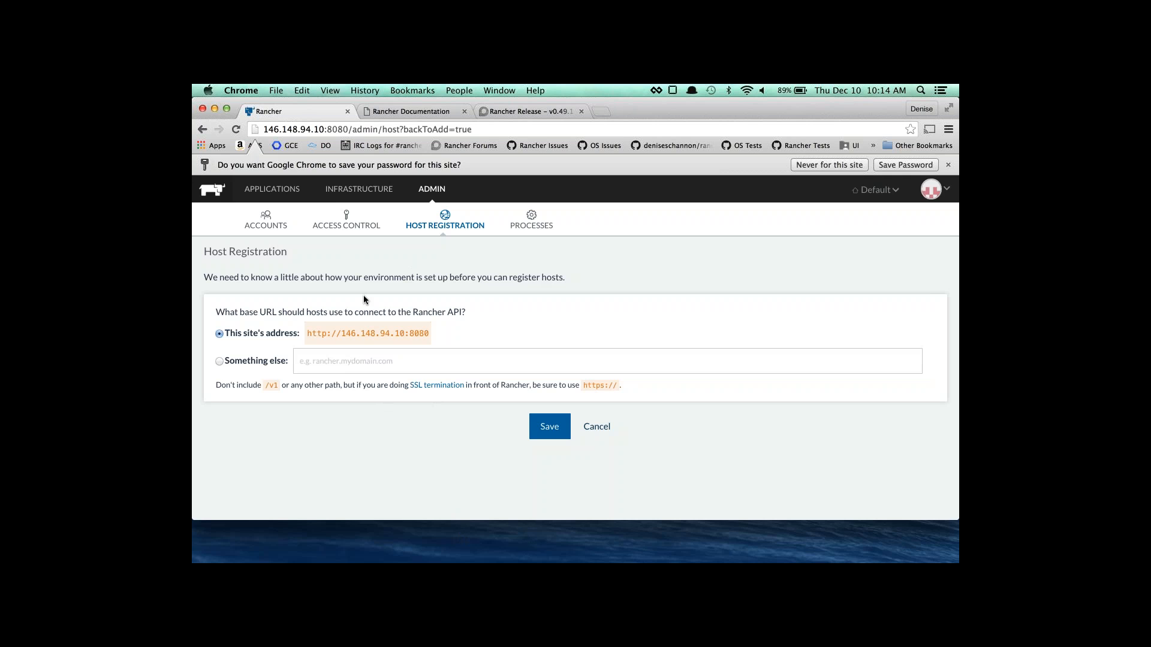
left_click(549, 426)
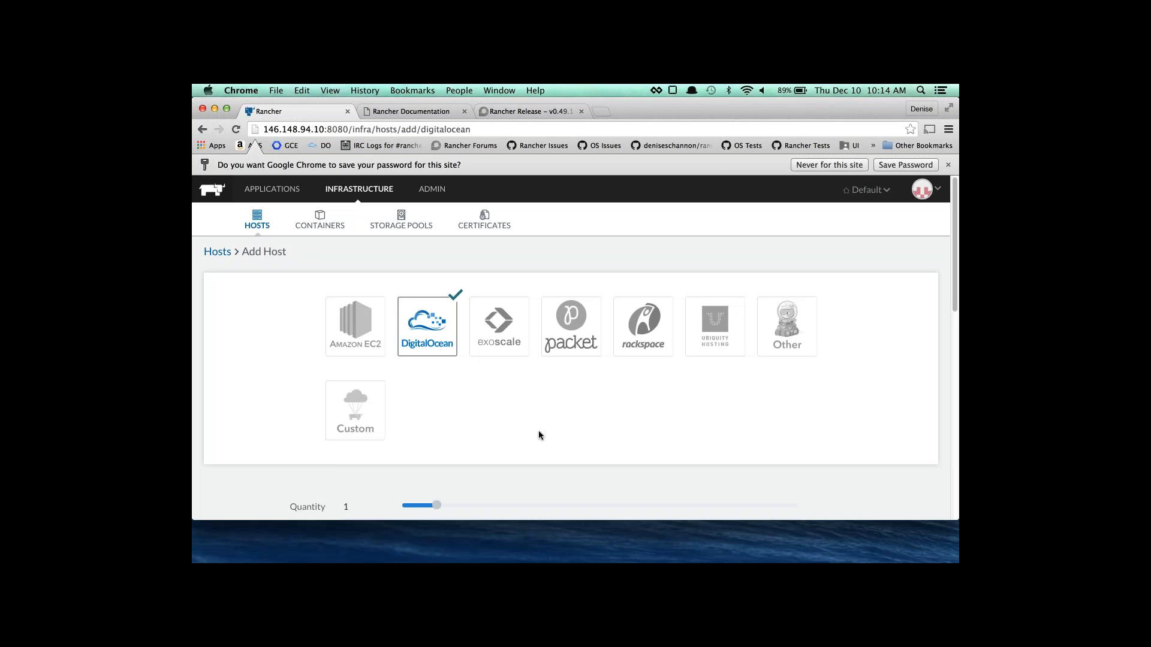
Enter a name for the new DigitalOcean hosts and set the quantity to 3.
scroll(430, 364, "down", 2)
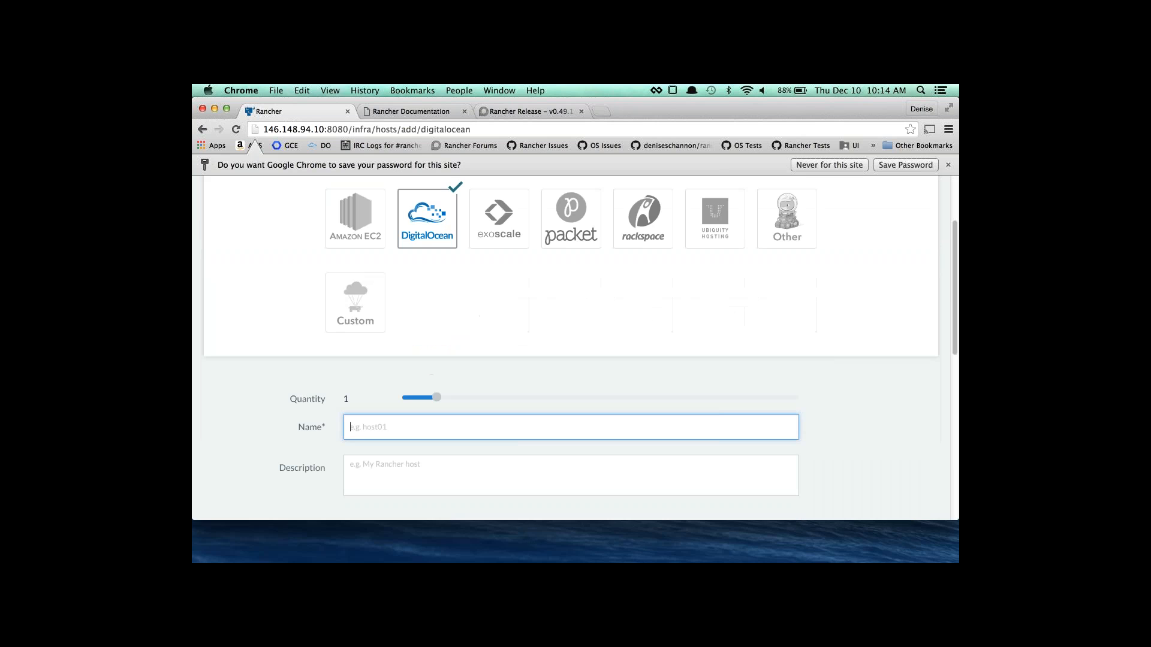
type("denise-do-hosts1")
scroll(428, 402, "down", 1)
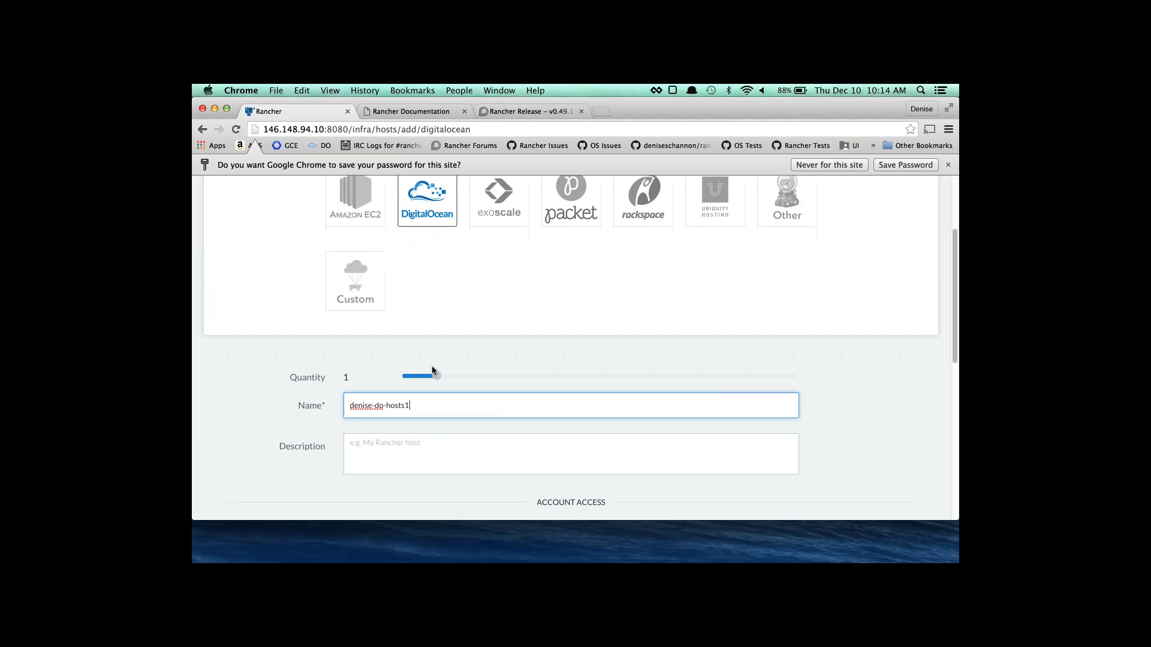
left_click_drag(437, 376, 508, 377)
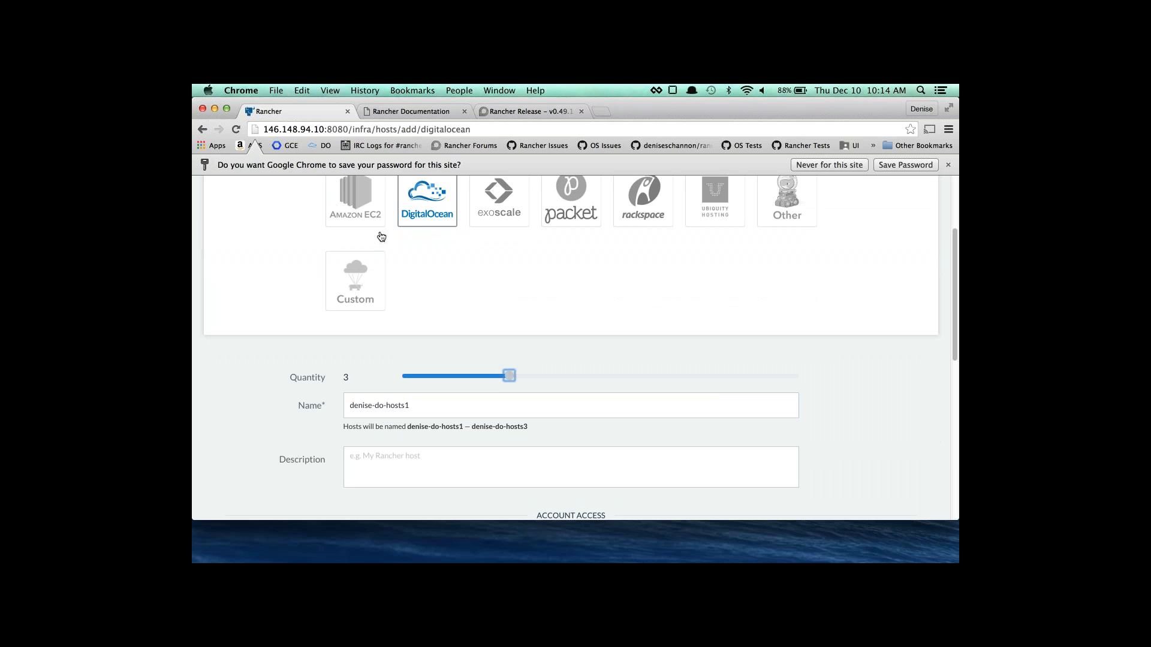
scroll(403, 266, "up", 2)
scroll(403, 269, "up", 1)
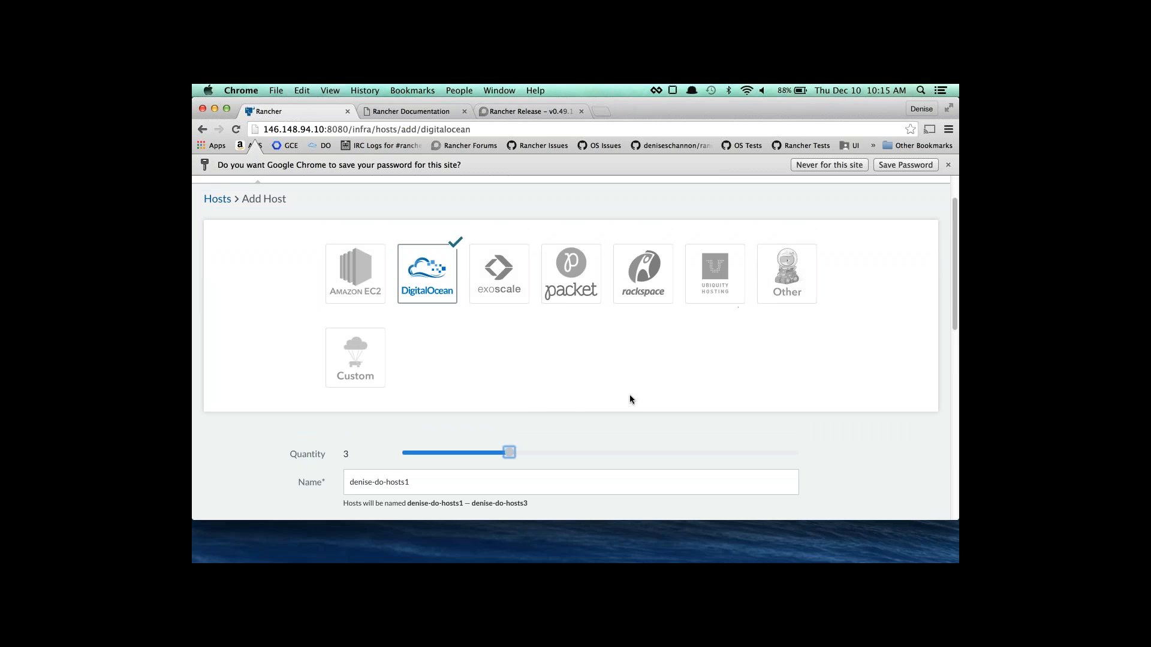
scroll(520, 412, "down", 1)
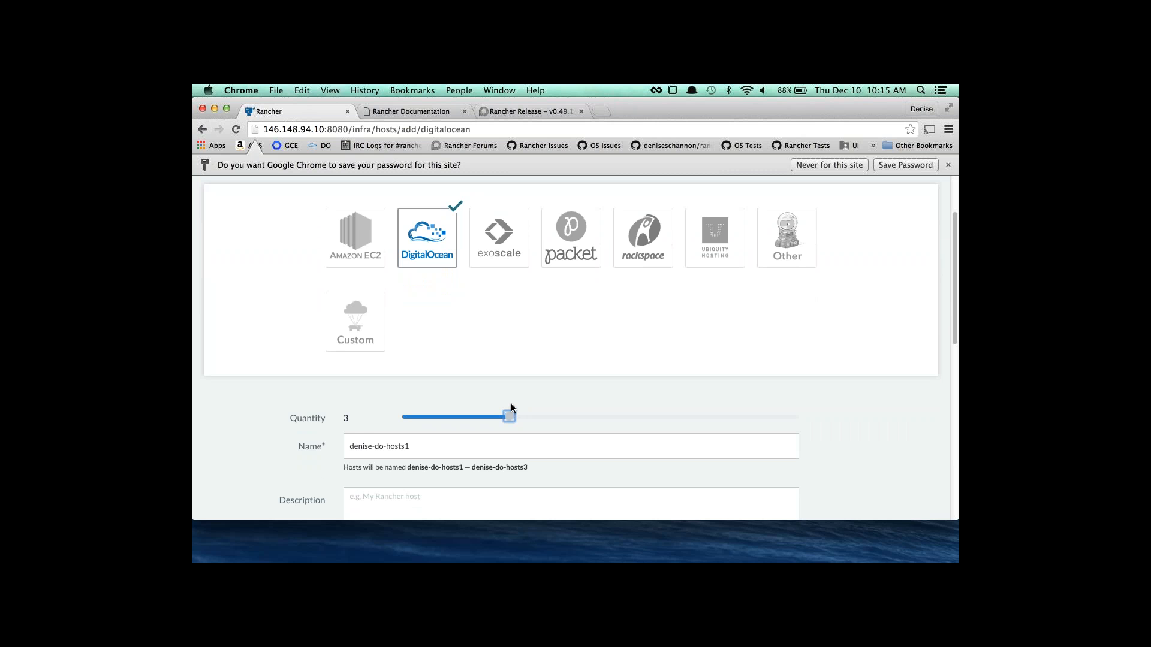
scroll(434, 401, "down", 3)
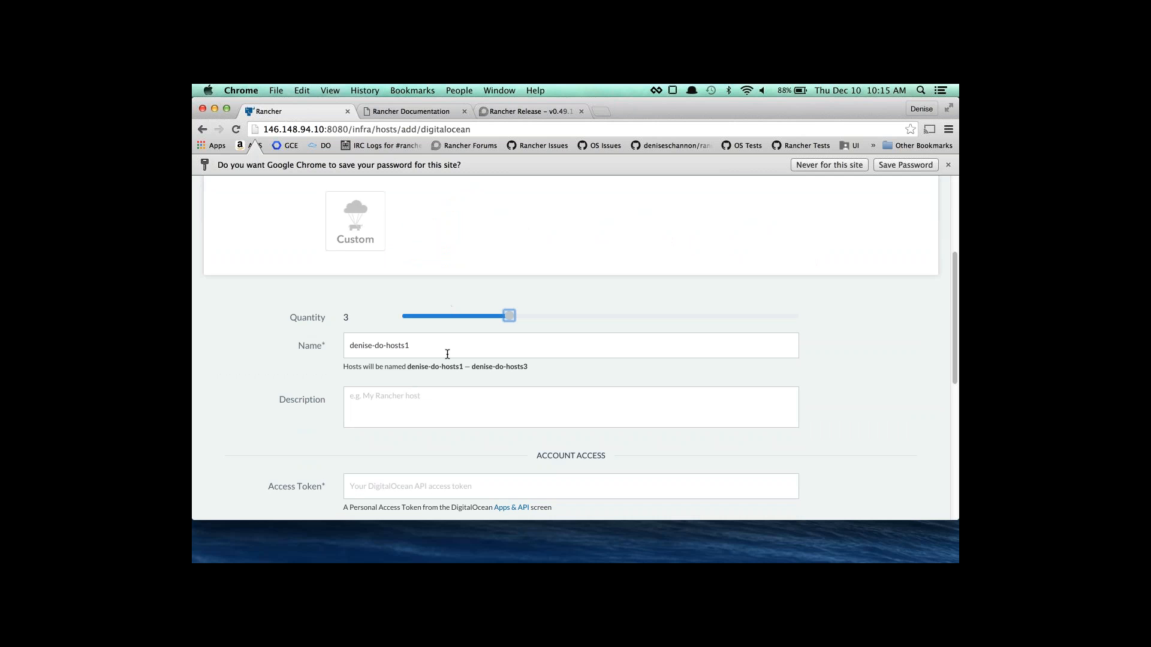
scroll(447, 354, "up", 4)
scroll(410, 330, "down", 3)
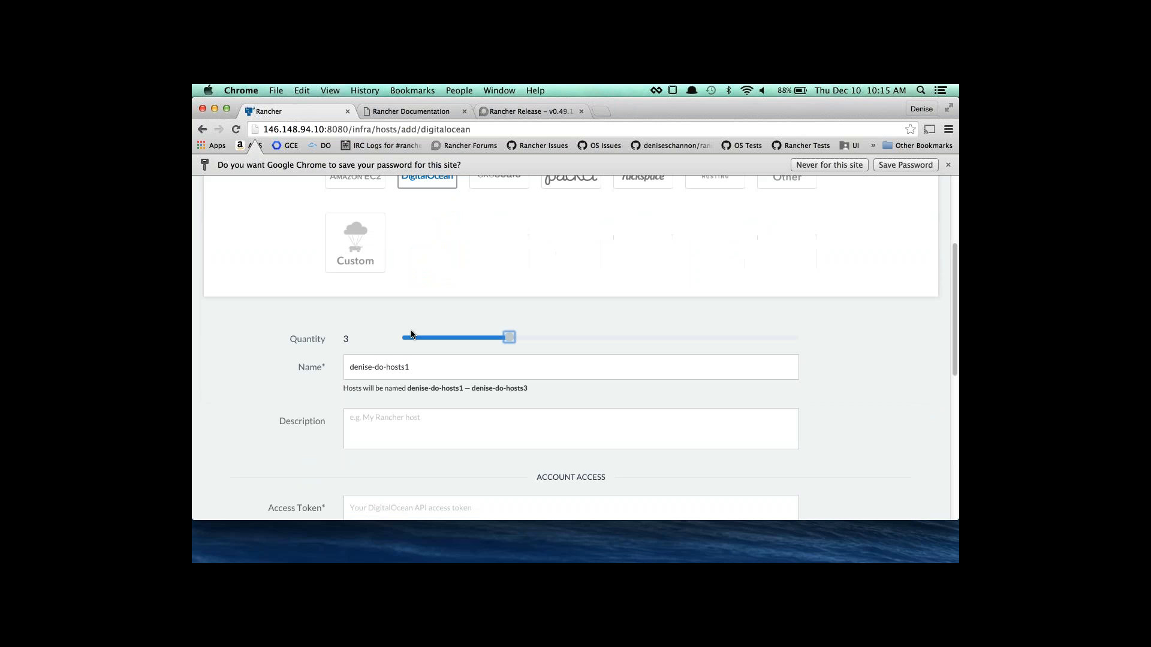
scroll(412, 336, "down", 1)
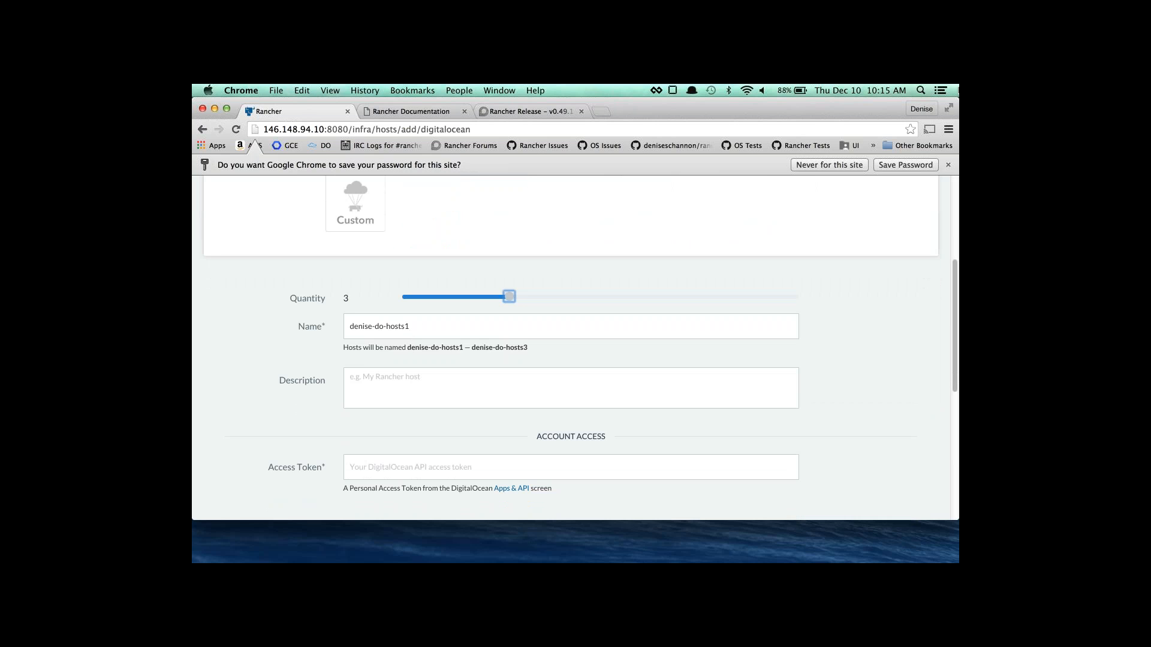
Paste the DigitalOcean access token into the token field.
key("super+Tab")
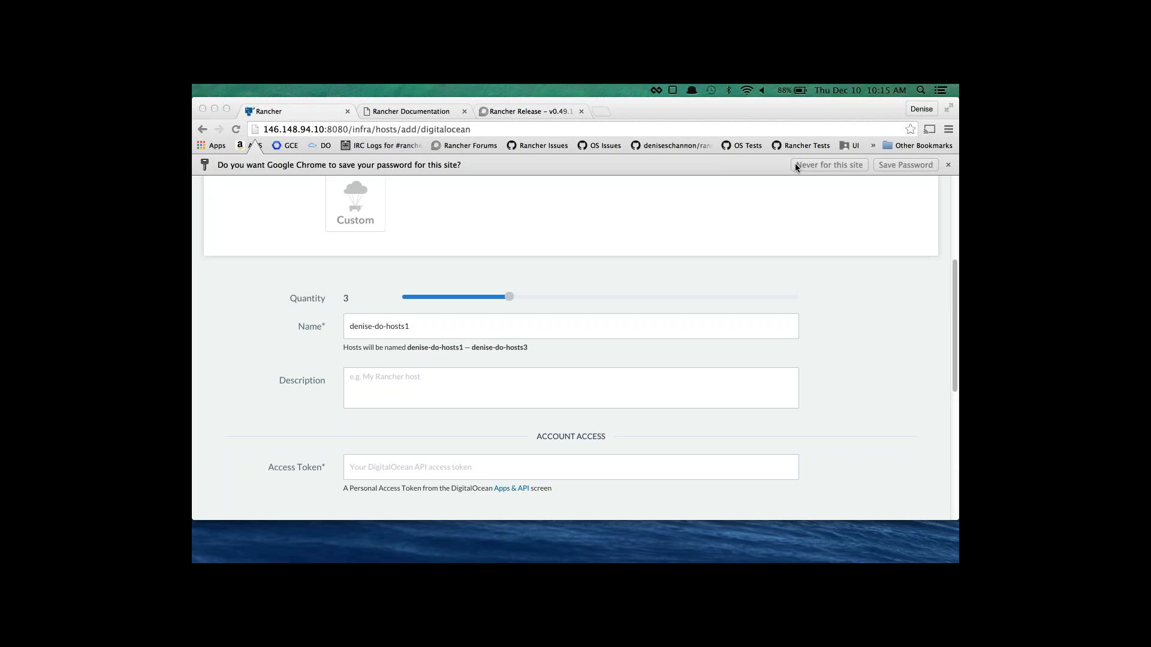
left_click(386, 465)
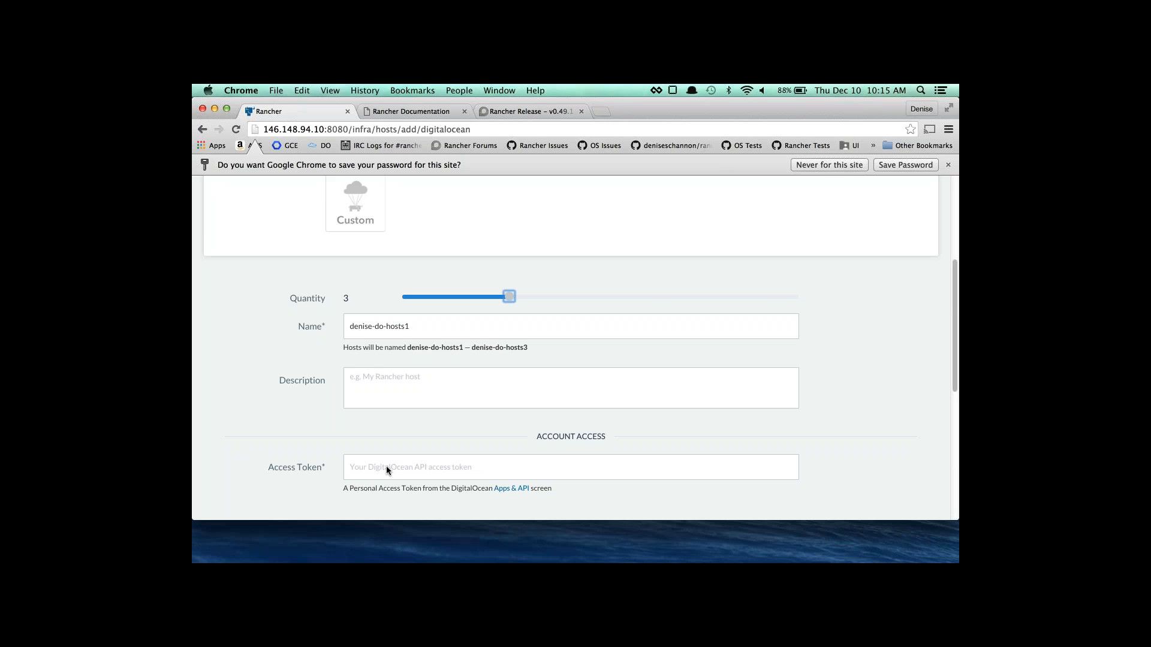
left_click(386, 466)
key("super+v")
scroll(431, 361, "down", 5)
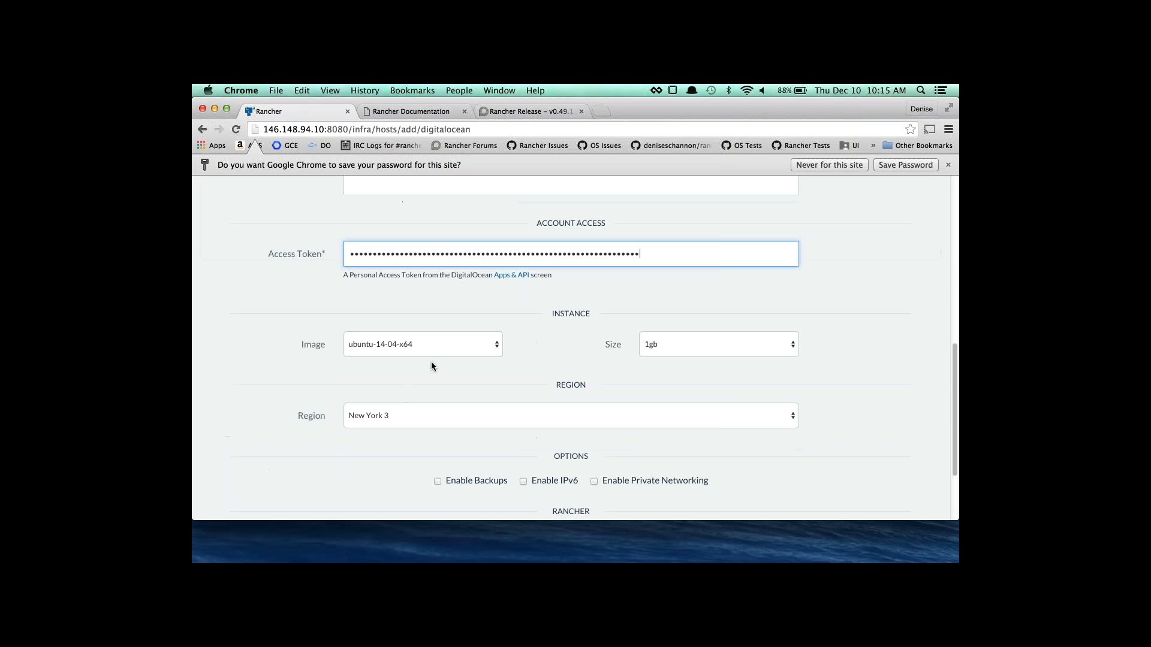
Choose droplet size 512mb and region San Francisco 1.
left_click(650, 334)
left_click(654, 330)
left_click(398, 424)
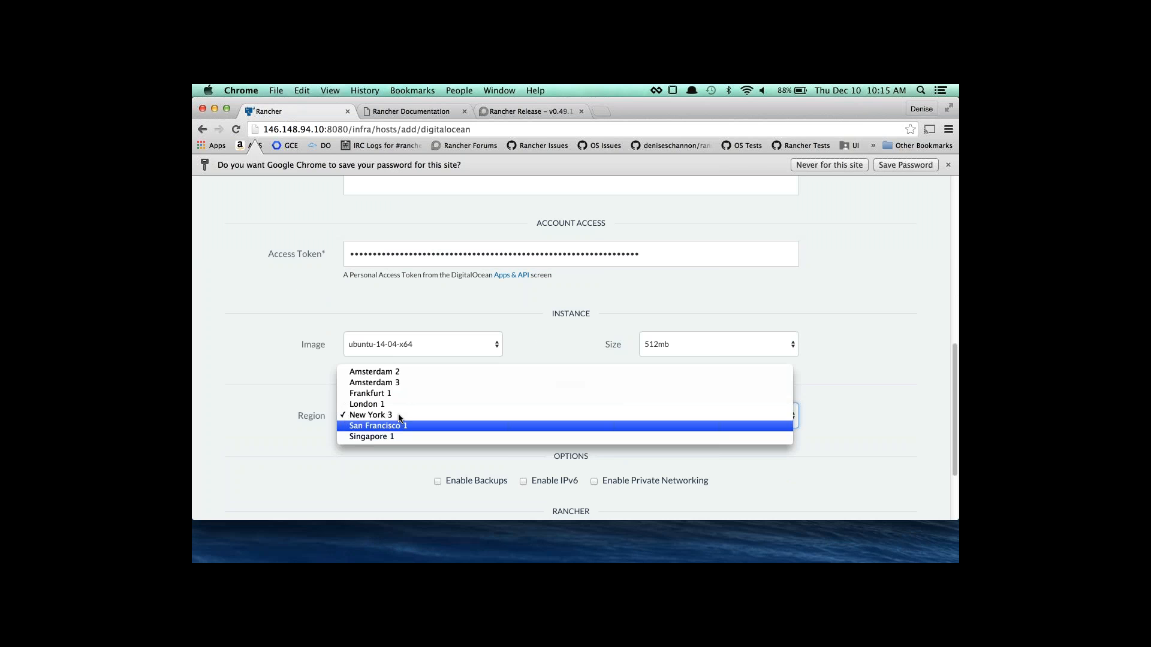
left_click(394, 423)
scroll(392, 423, "down", 3)
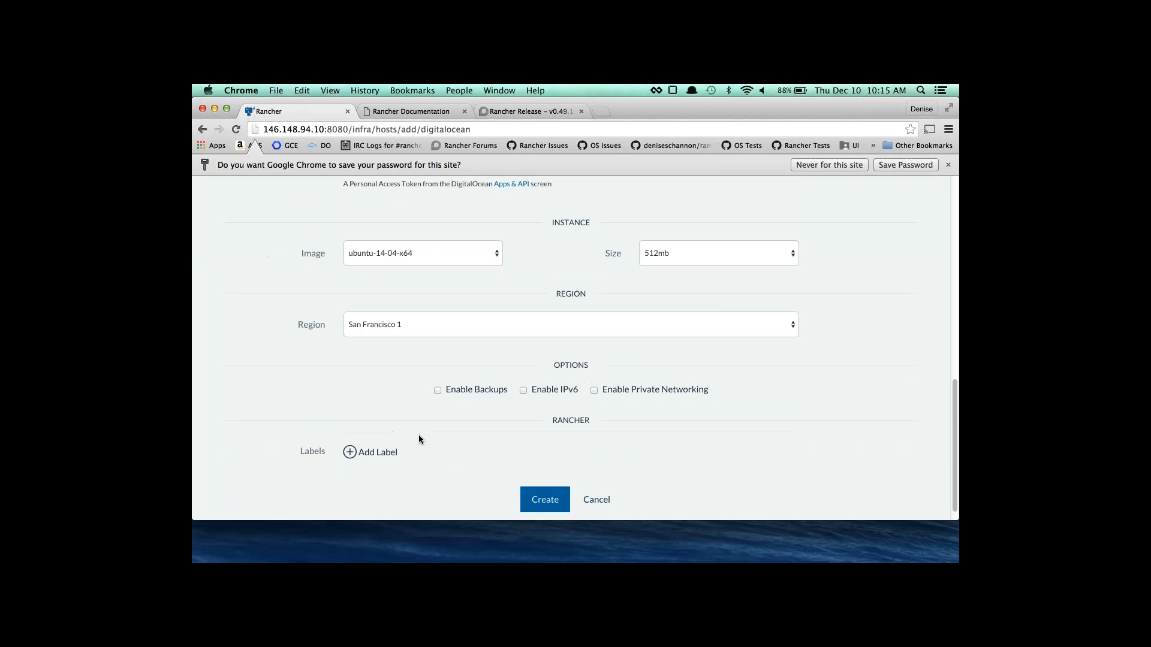
Add the label lbtest=true and create the three hosts.
left_click(389, 457)
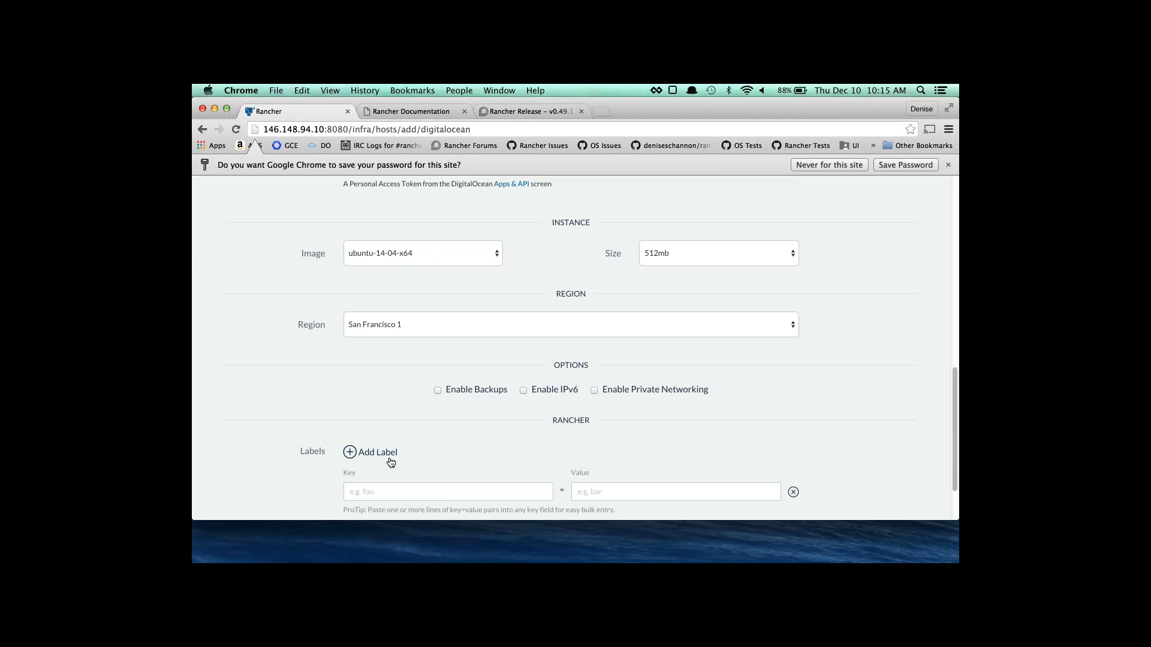
left_click(395, 487)
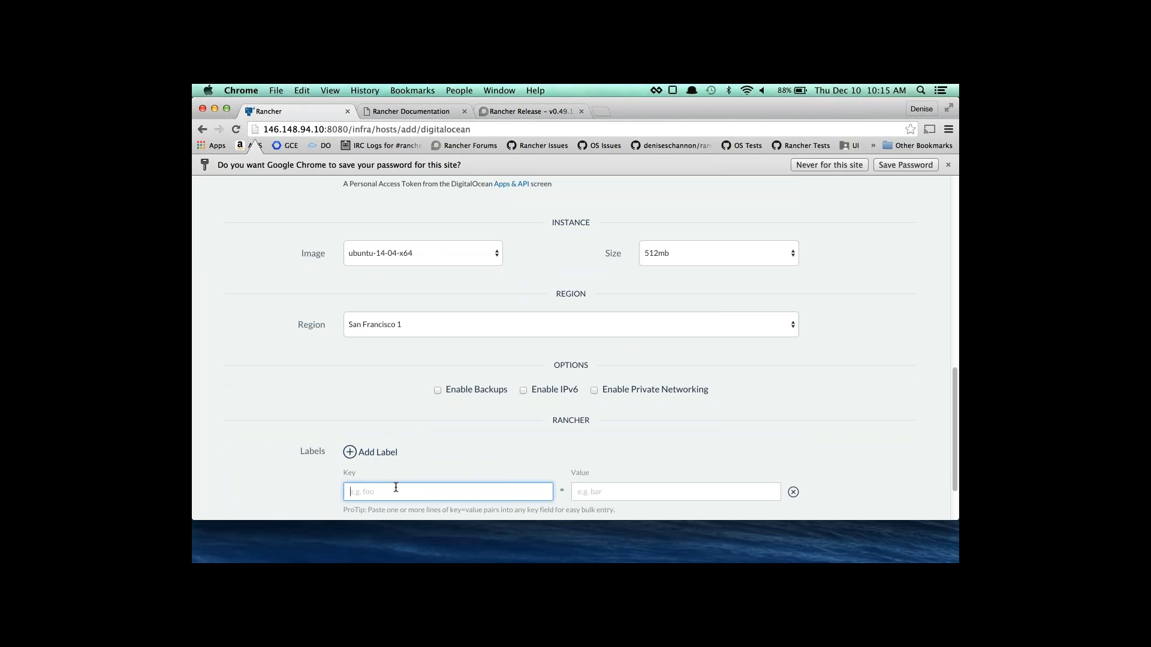
type("sd")
key("BackSpace")
key("BackSpace")
type("lbtest")
key("Tab")
type("true")
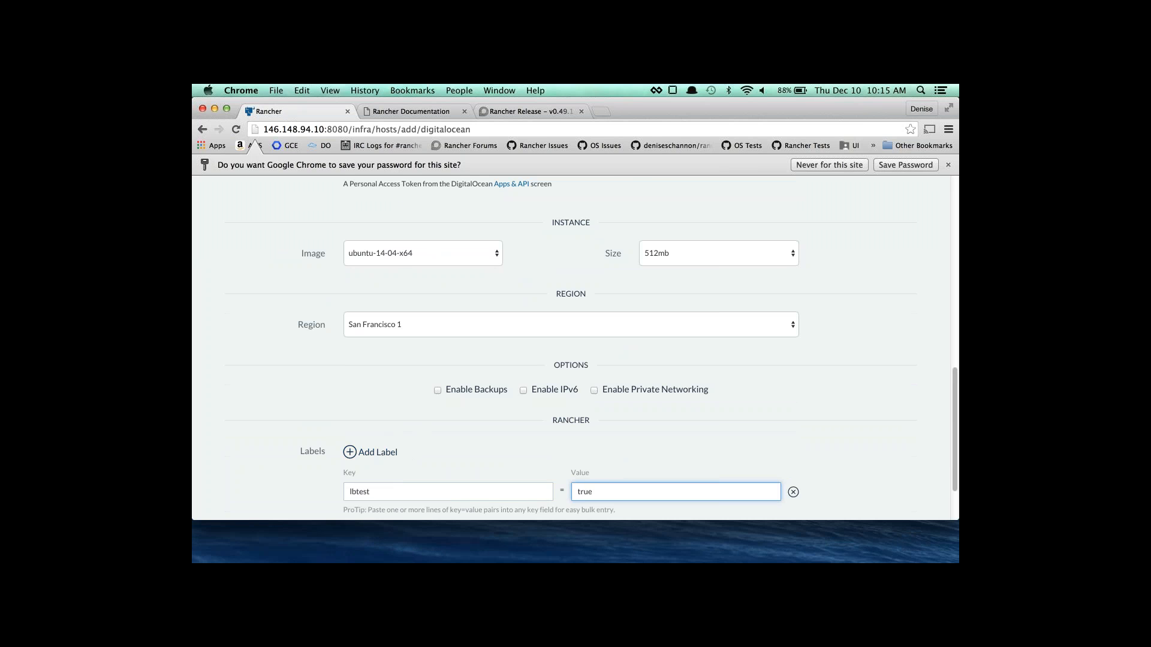
scroll(353, 419, "down", 3)
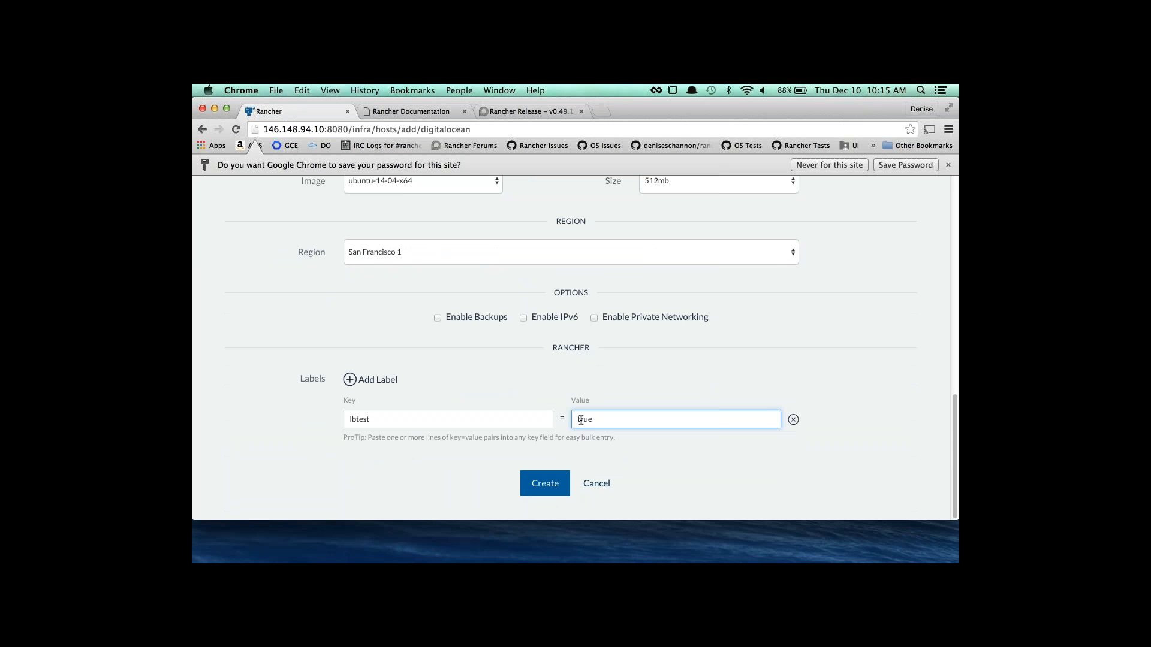
left_click(542, 489)
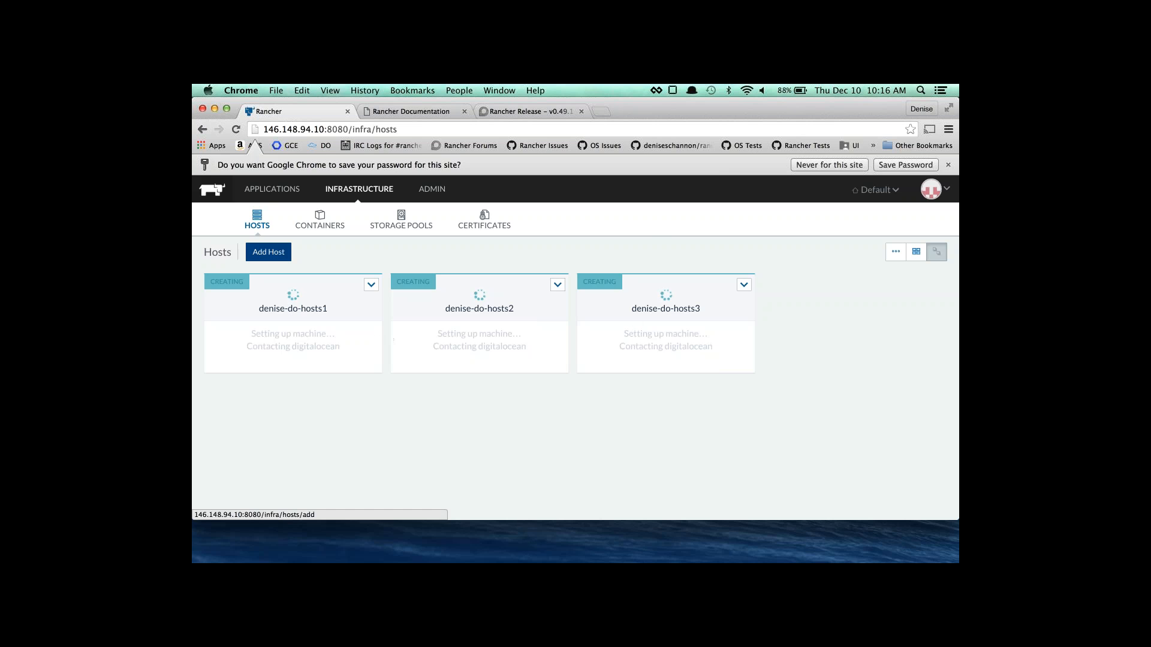
Start Add Host from the Hosts list while the three DigitalOcean hosts are still creating.
left_click(268, 252)
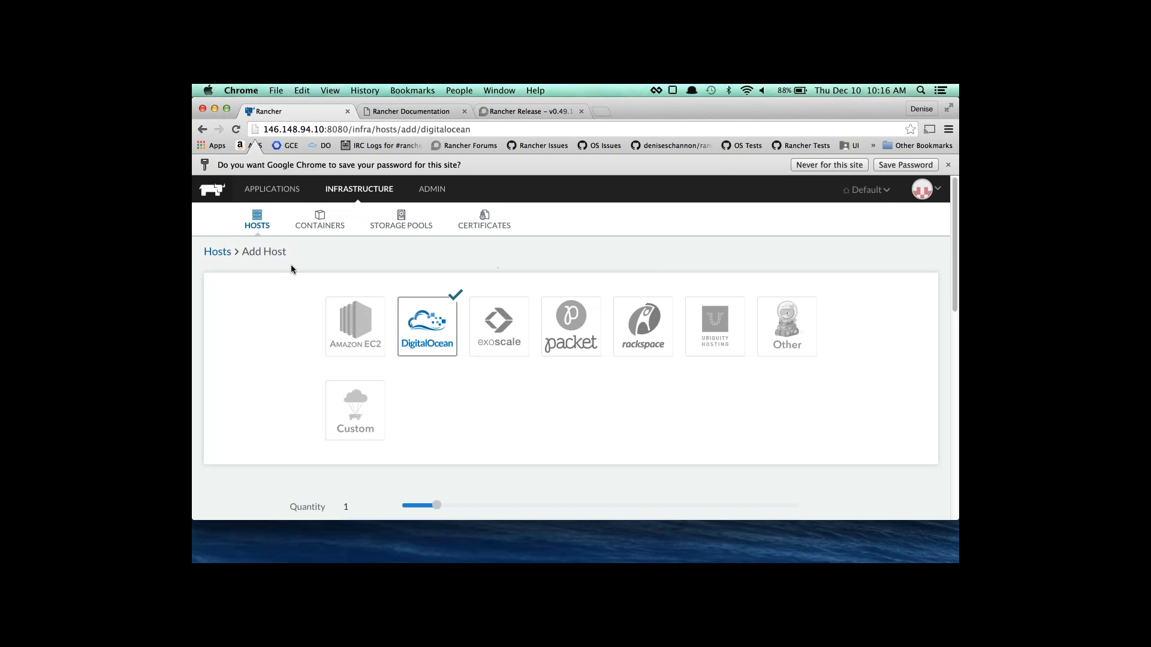
Switch to Custom host registration and add the label blog=true.
scroll(380, 323, "down", 1)
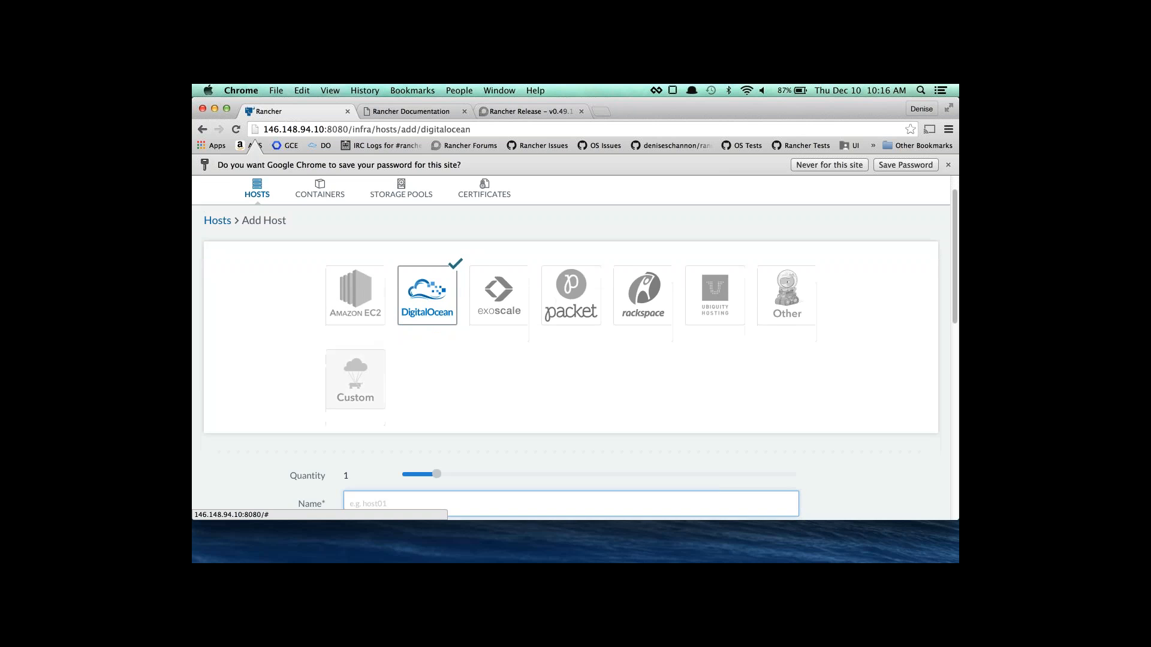
left_click(369, 375)
scroll(369, 375, "down", 3)
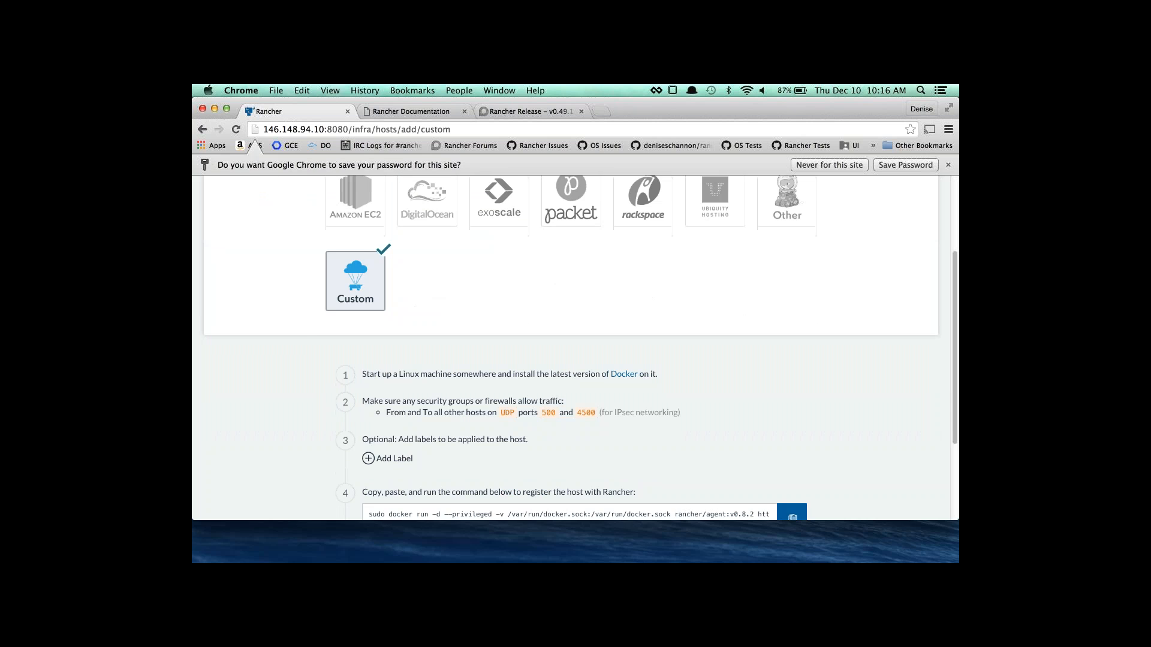
scroll(372, 365, "down", 1)
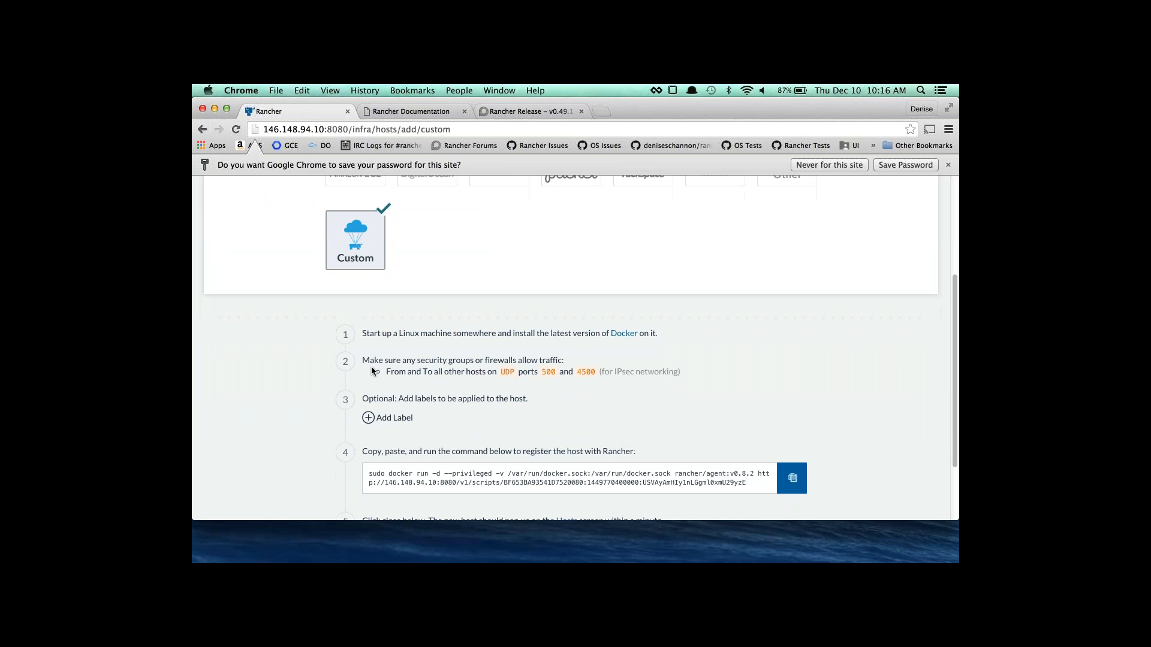
left_click(393, 419)
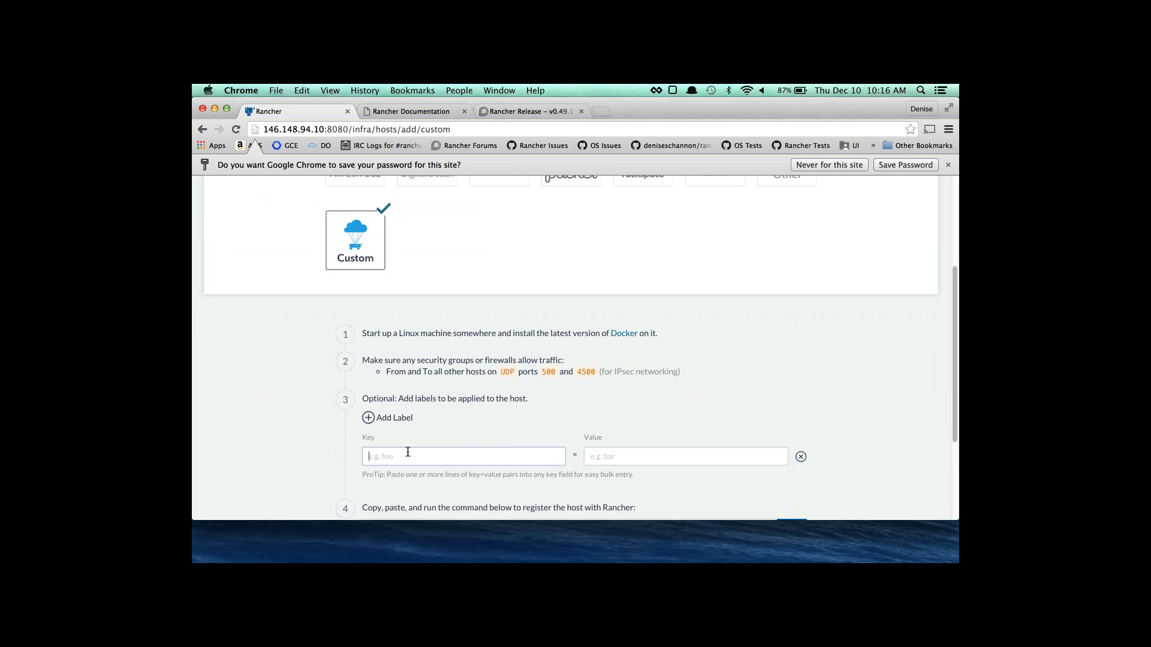
scroll(406, 454, "down", 2)
scroll(417, 226, "up", 3)
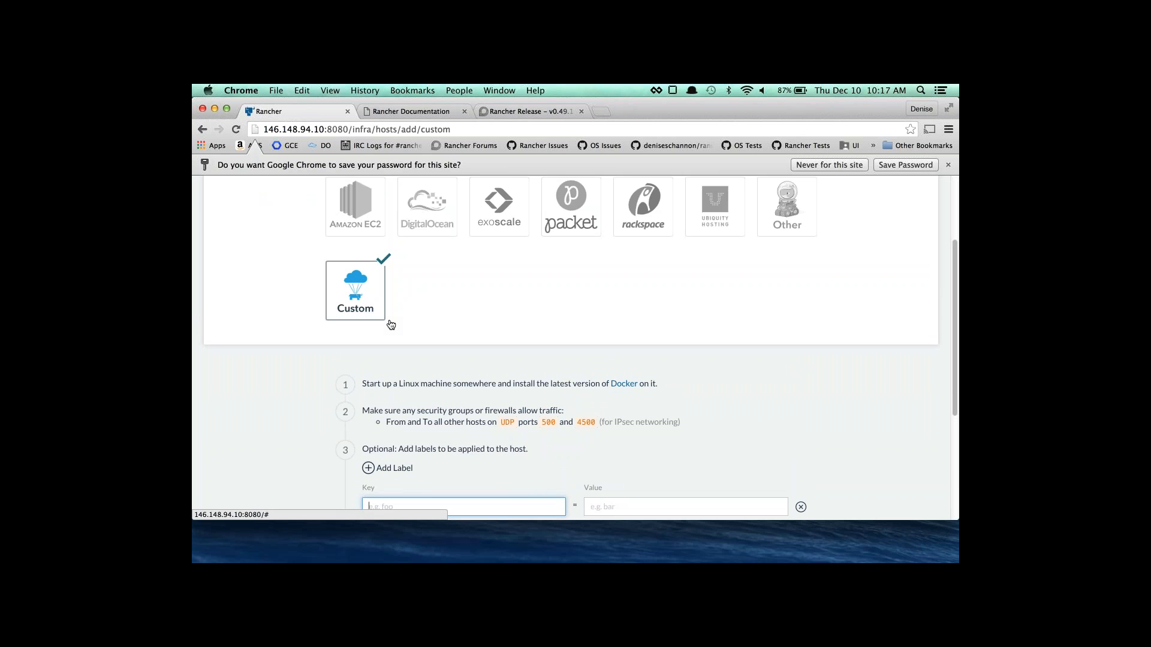
scroll(391, 324, "down", 1)
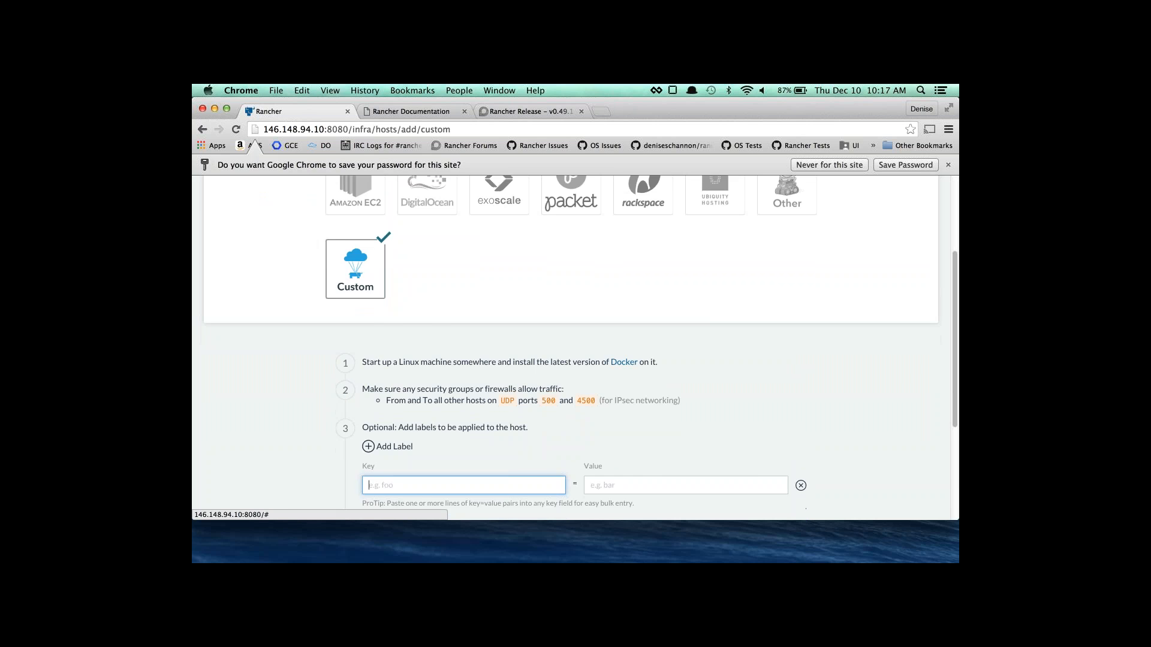
scroll(389, 447, "down", 3)
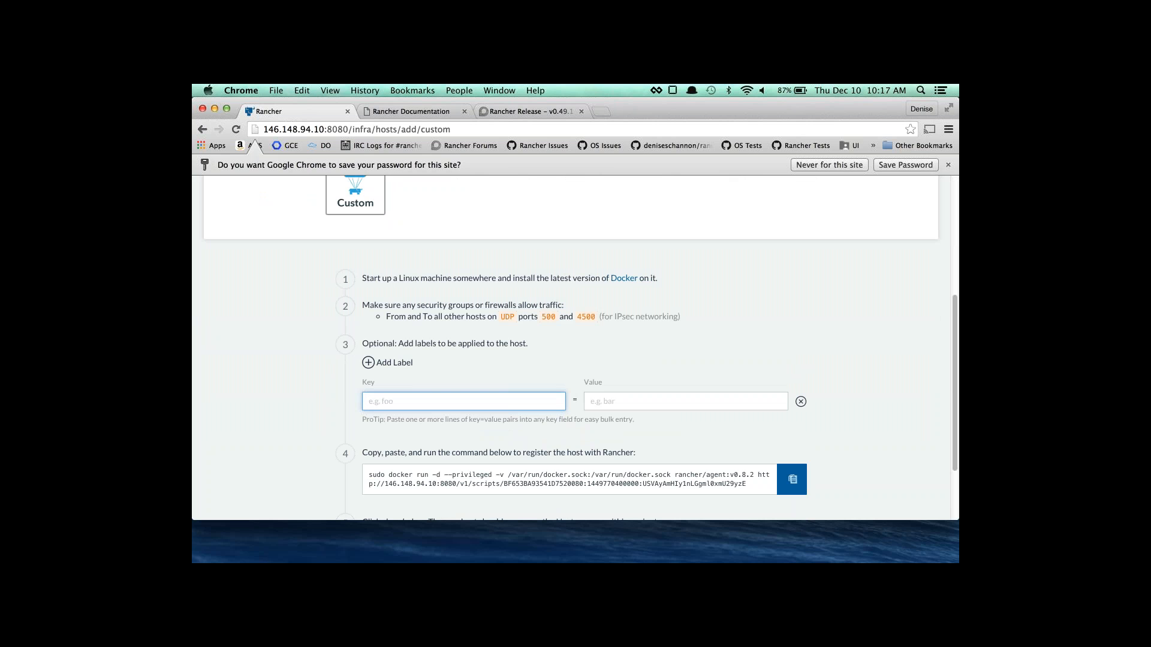
type("blog")
key("Tab")
type("true")
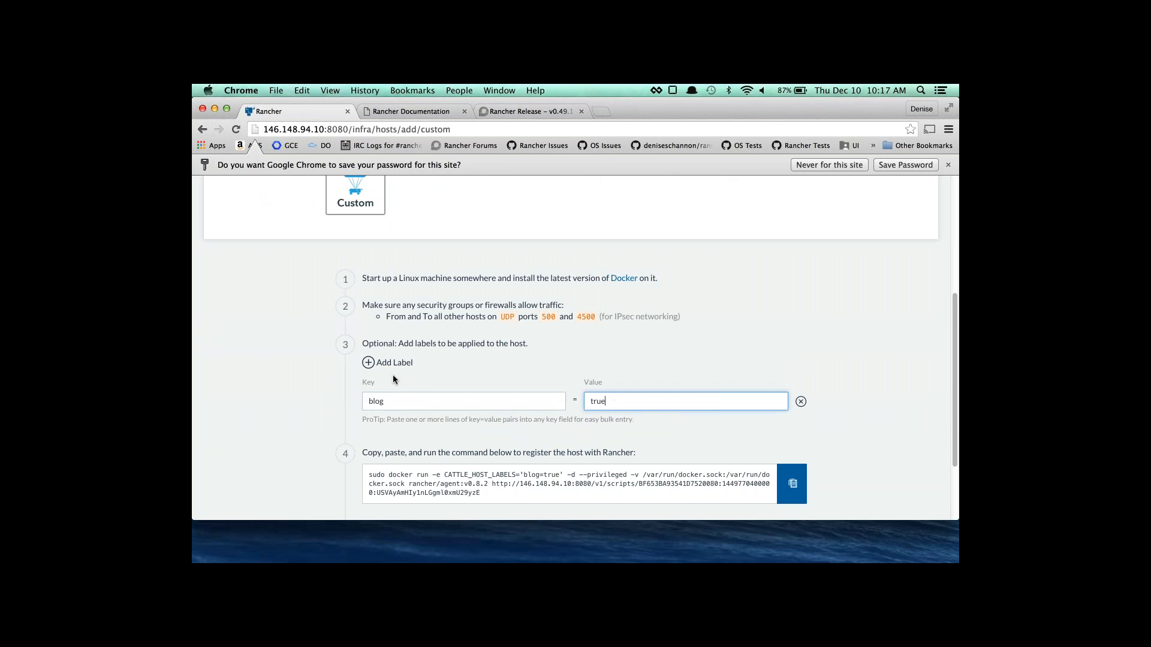
Add a second label nginxapp=true and copy the updated registration command.
scroll(397, 391, "down", 1)
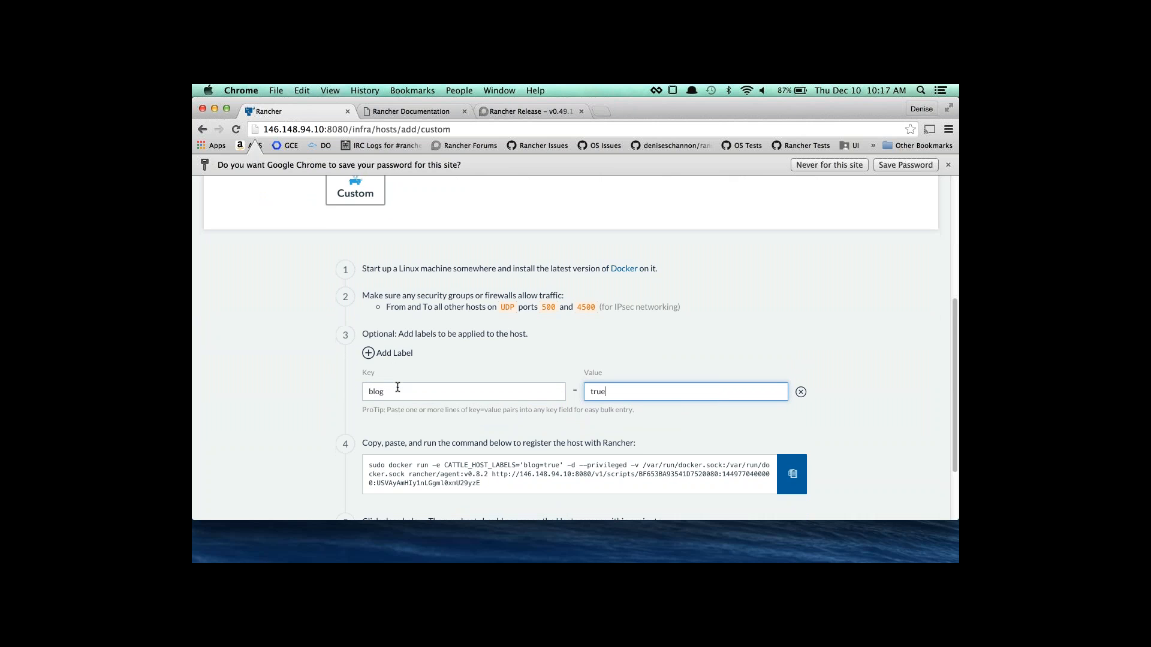
scroll(397, 387, "down", 2)
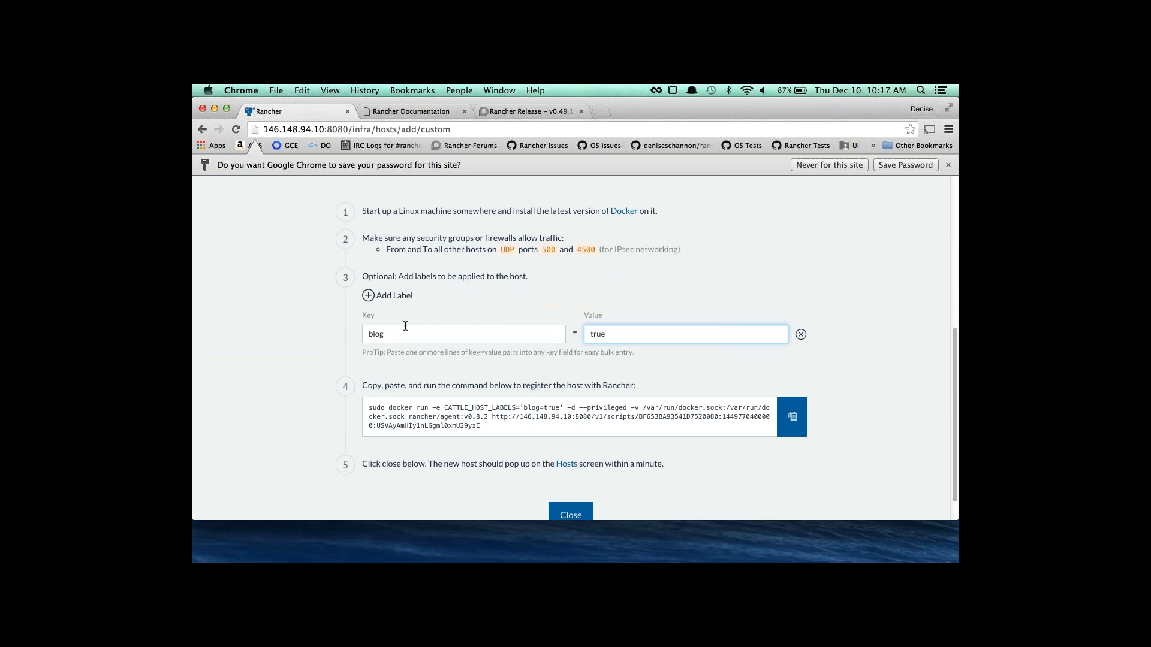
left_click(391, 296)
type("nginxapp")
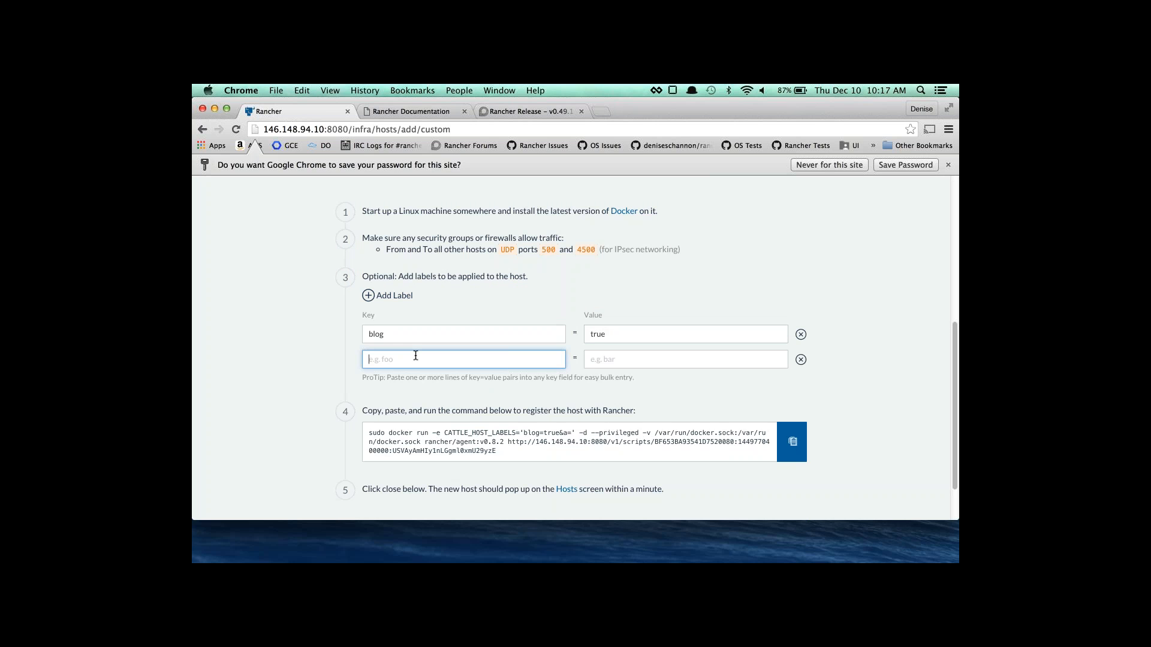
key("Tab")
type("true")
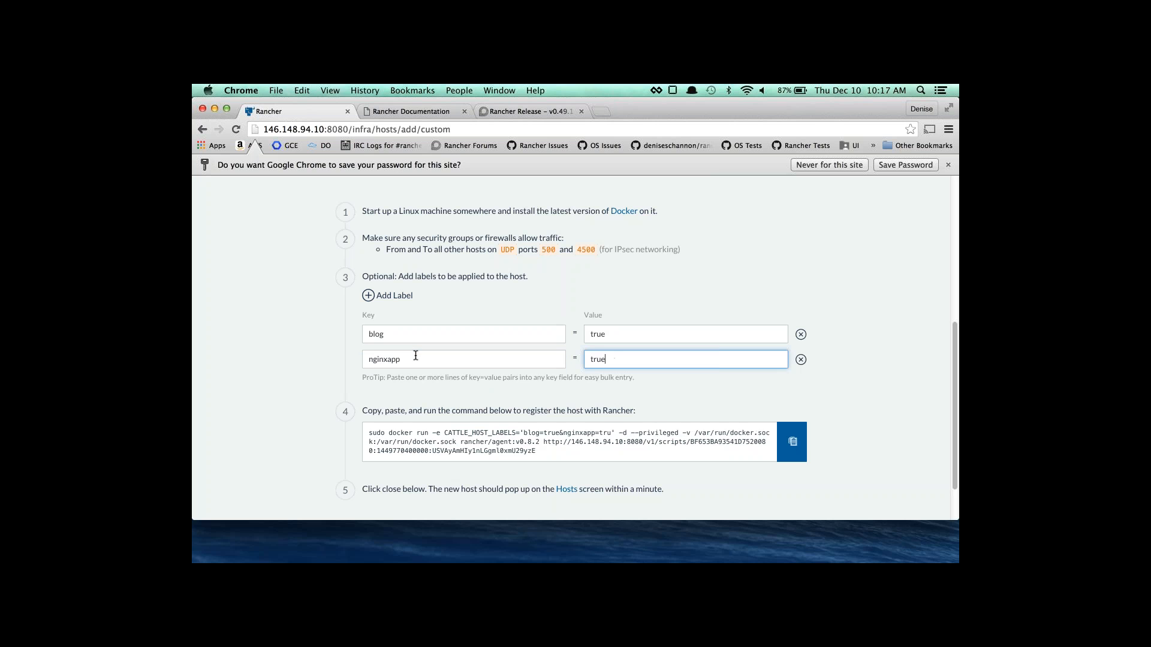
scroll(489, 317, "down", 1)
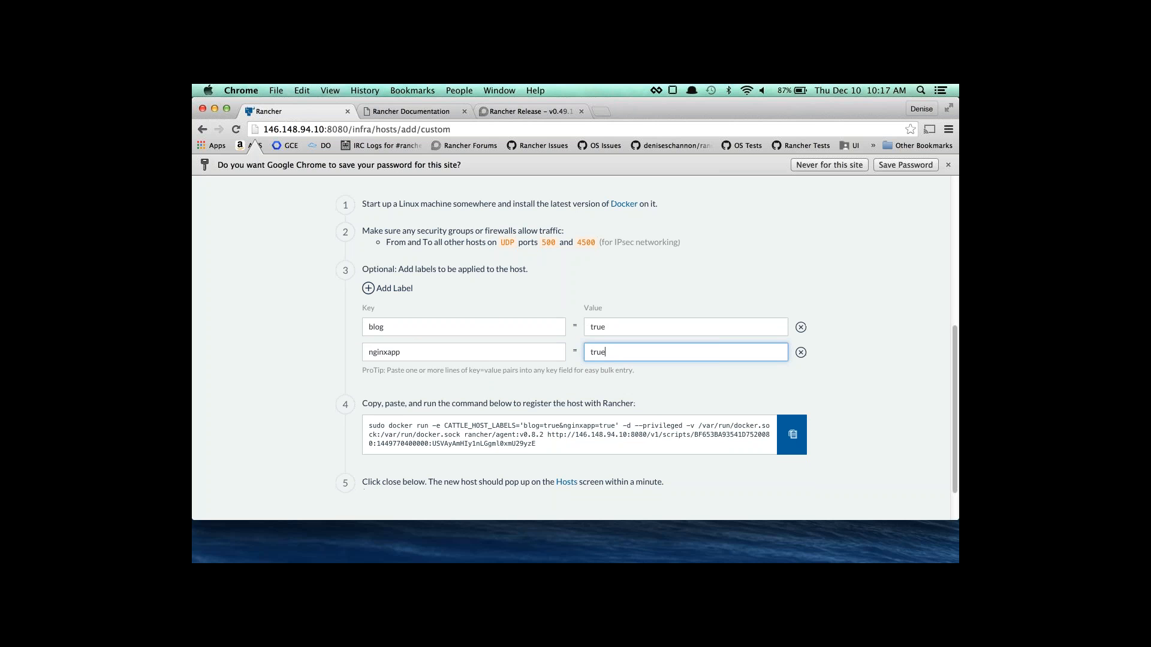
scroll(572, 358, "down", 2)
scroll(537, 489, "down", 3)
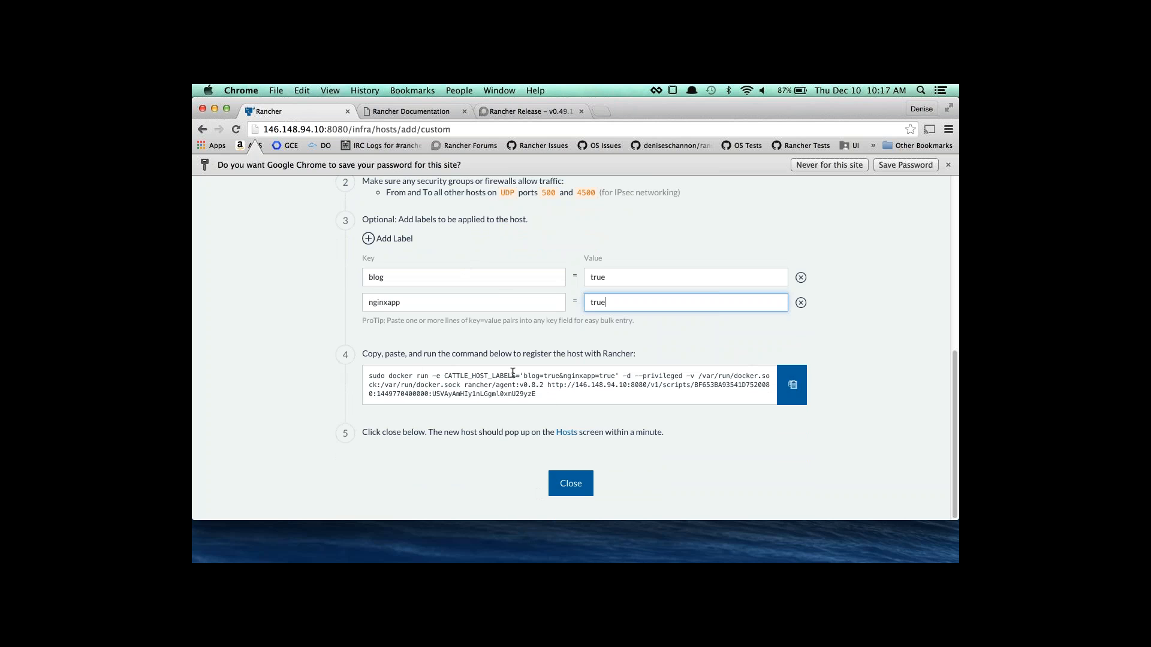
left_click(793, 384)
key("super+Tab")
key("super+Tab")
key("super+Tab")
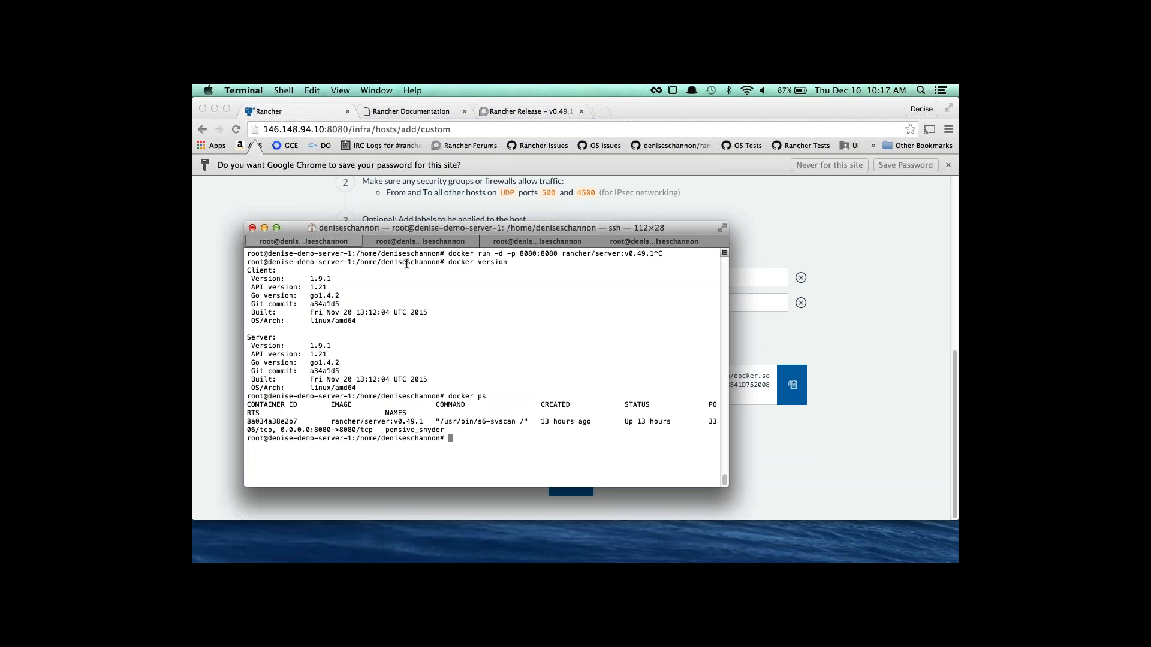
Run the registration command on agent-1, then list docker images and register agent-2.
left_click(412, 242)
key("super+v")
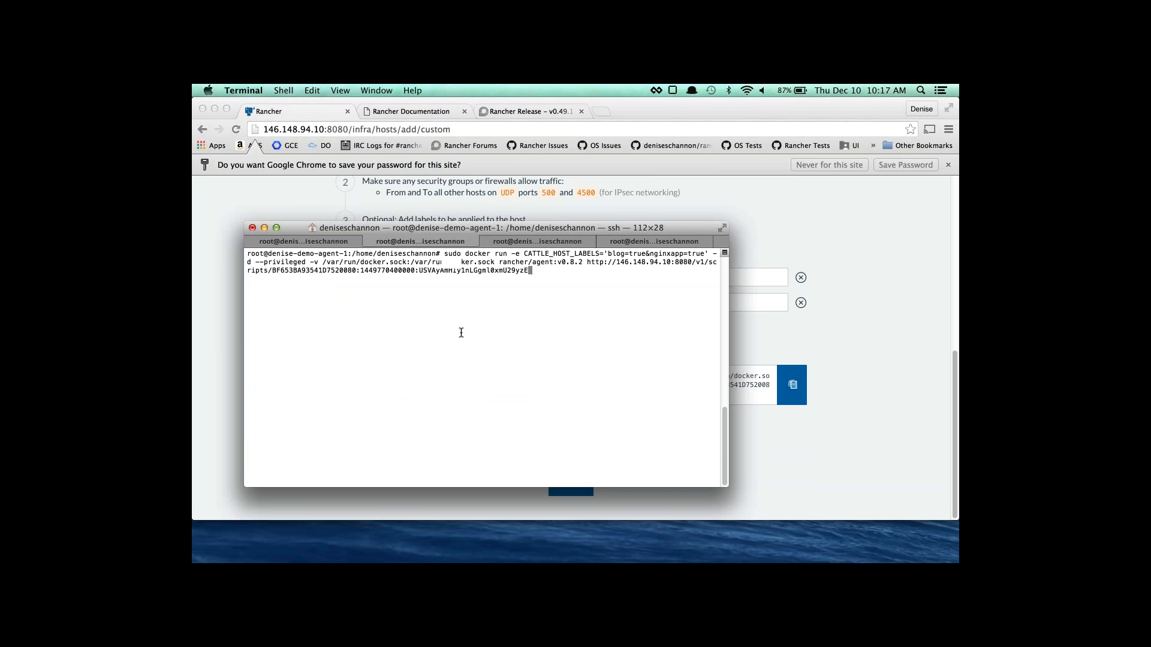
key("Return")
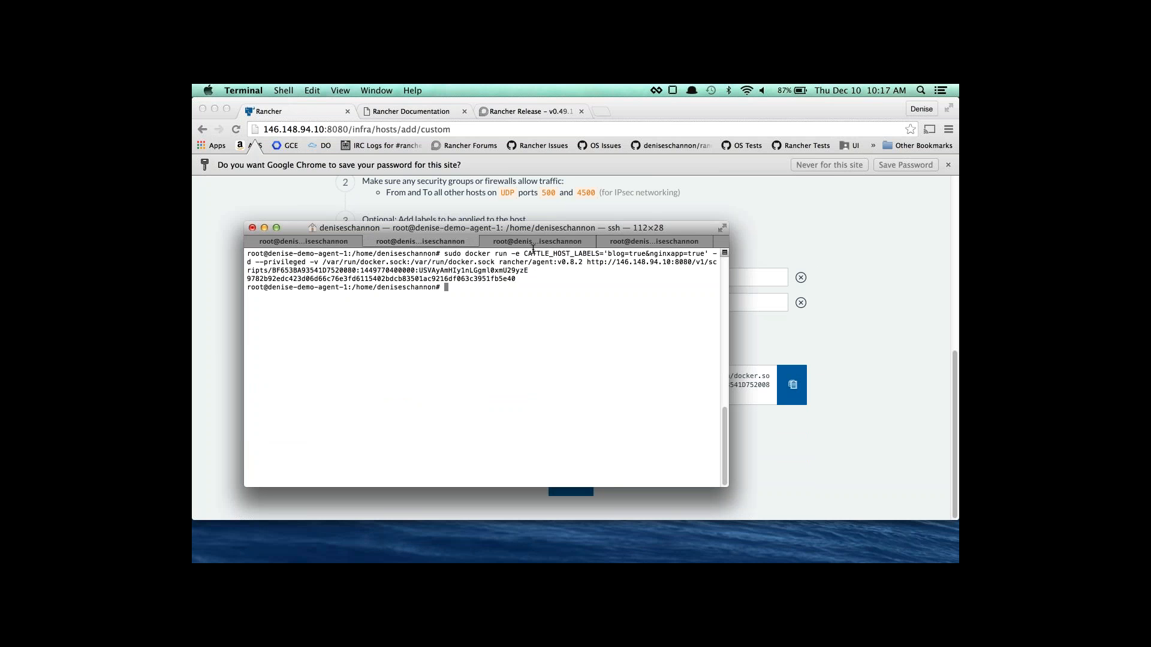
left_click(537, 242)
type("docker ")
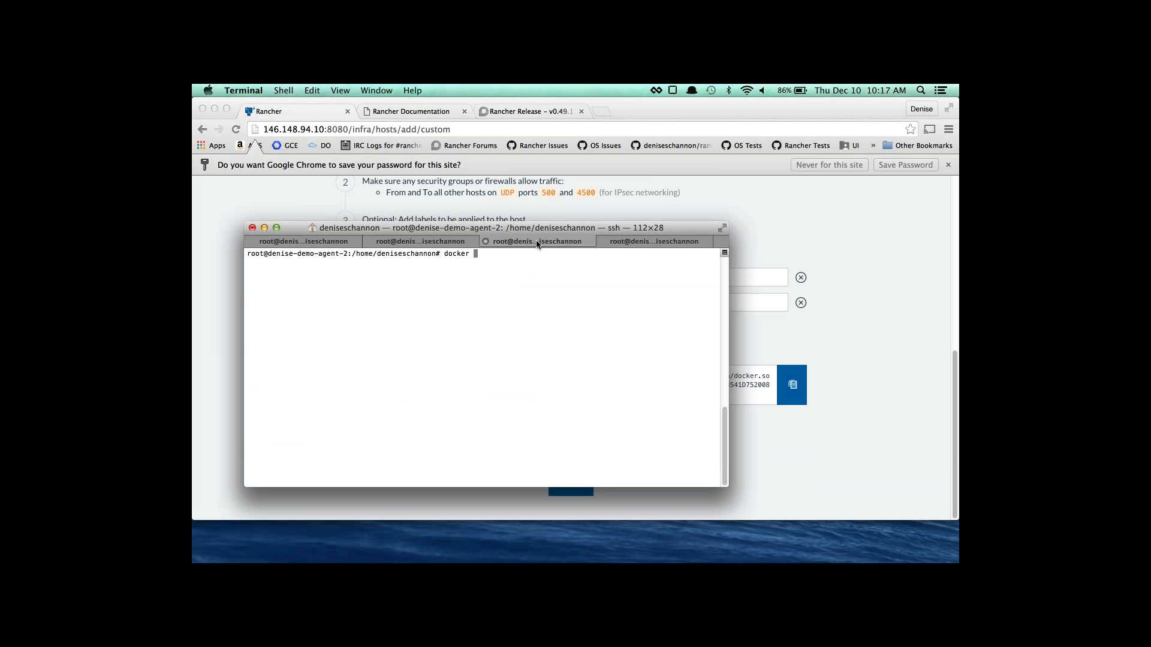
type("images")
key("Return")
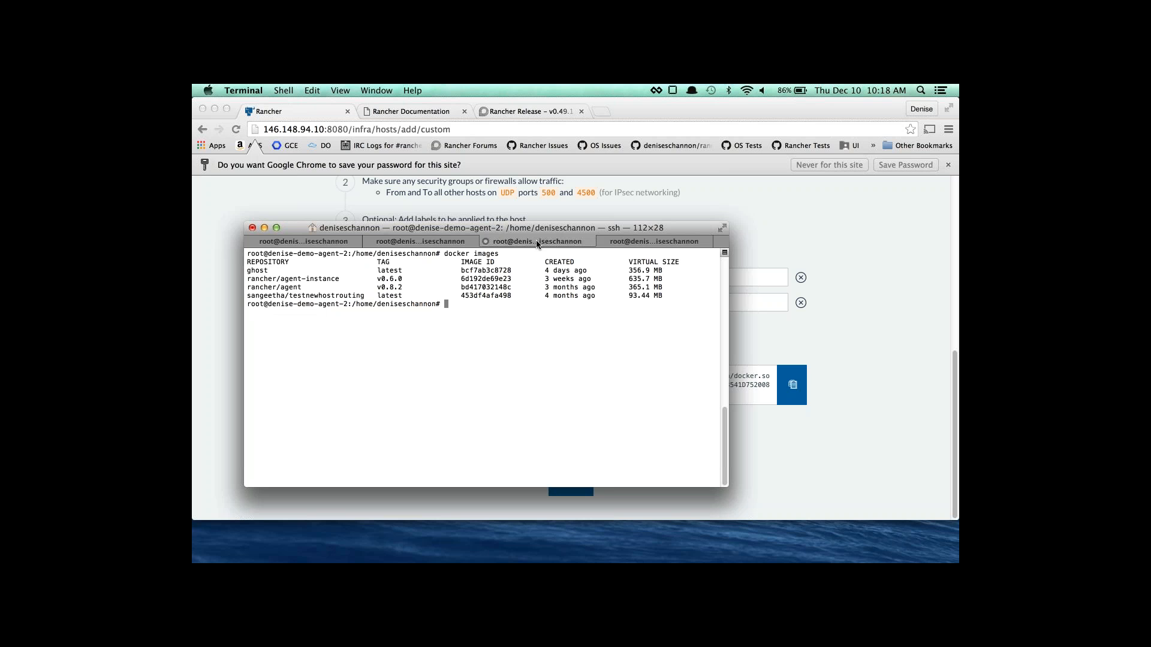
key("super+v")
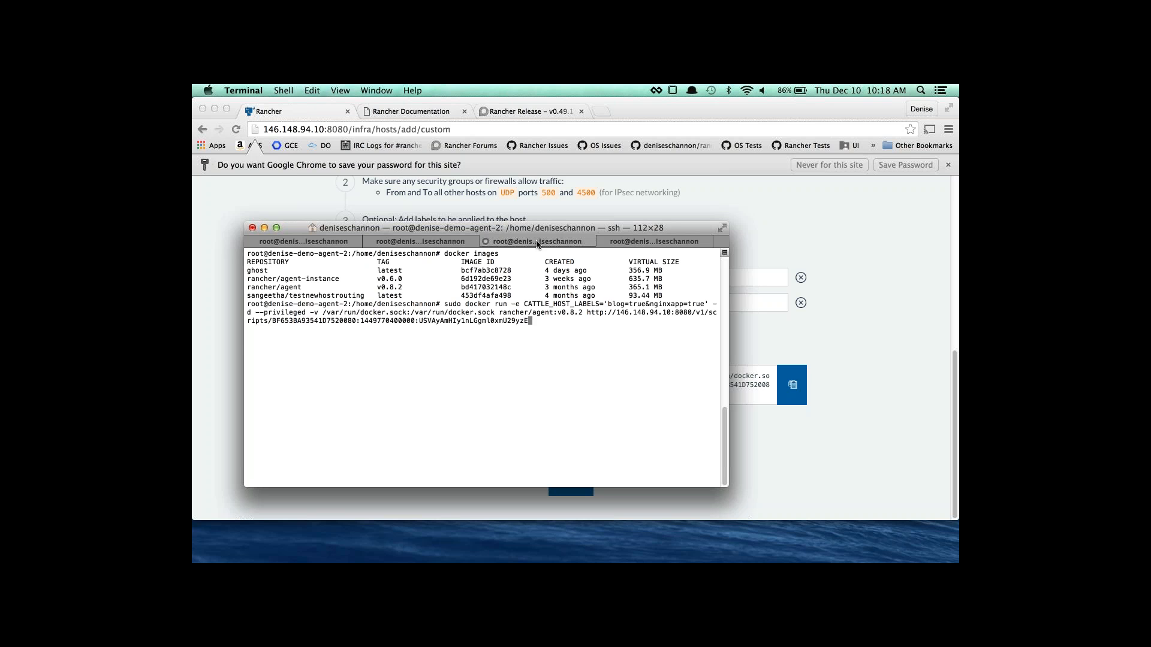
key("Return")
Register agent-3 with the same command, then close Add Host in Rancher.
key("super+shift+Right")
key("super+v")
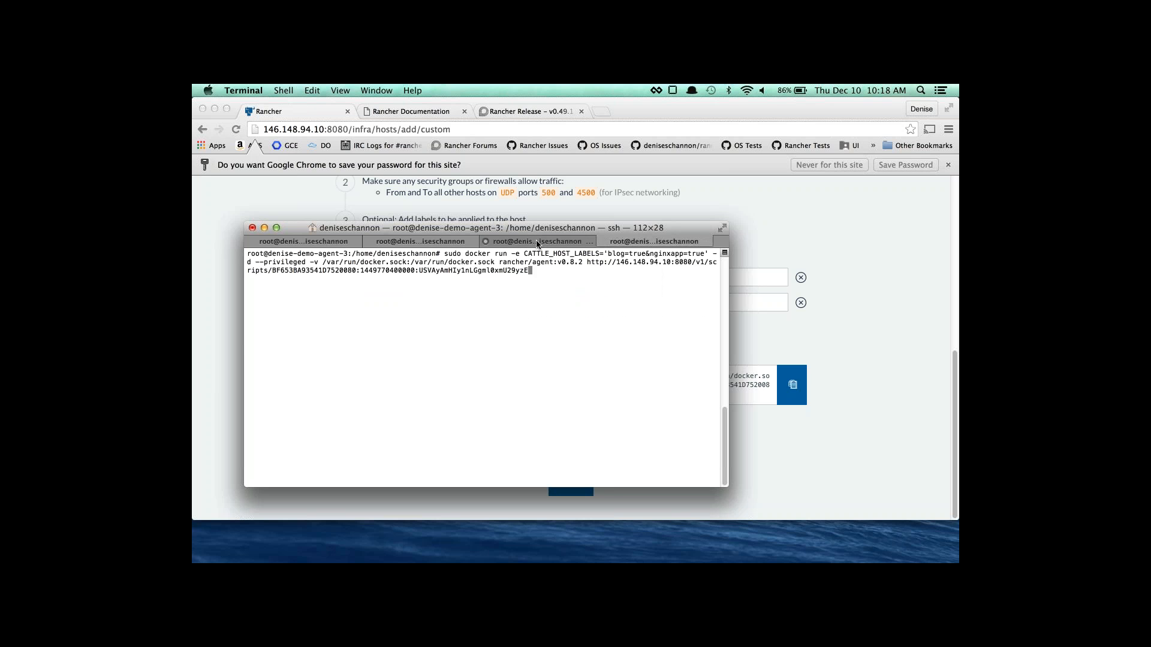
key("Return")
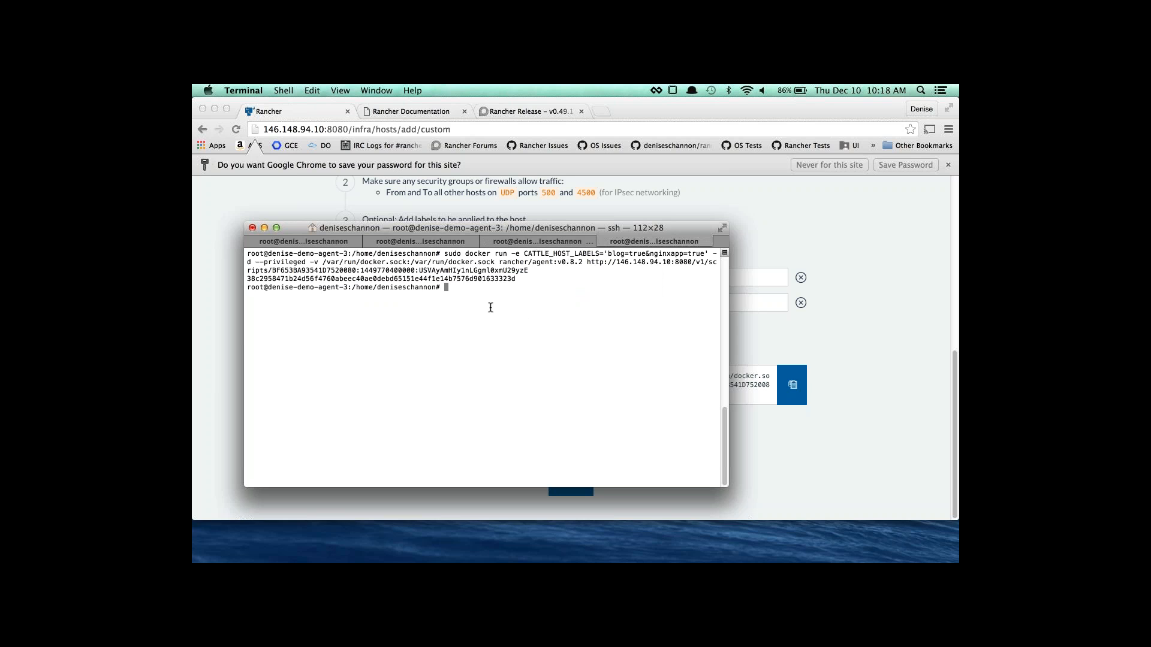
left_click(756, 463)
left_click(571, 483)
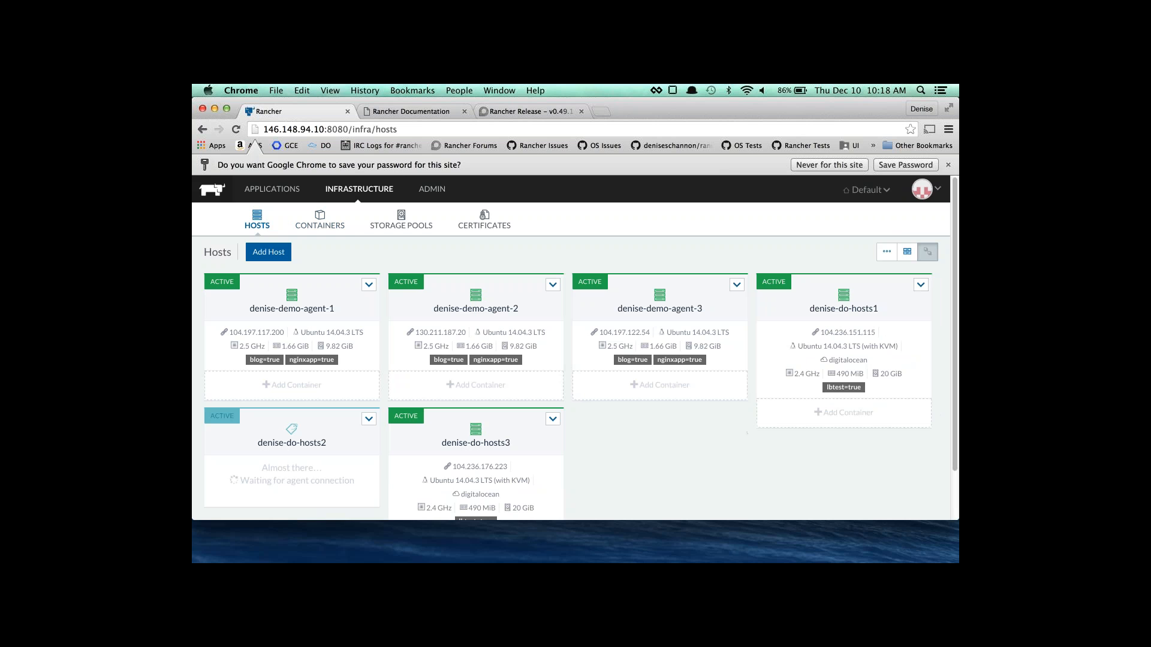
Choose Manage Environments from the Default environment dropdown.
left_click(858, 191)
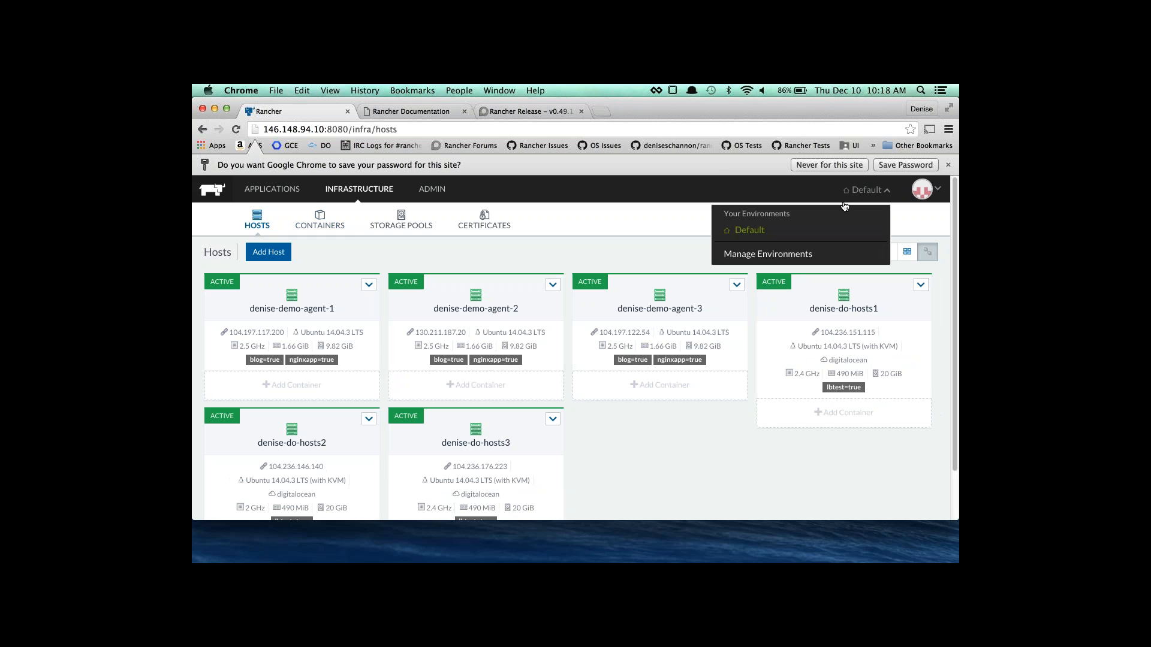
left_click(790, 257)
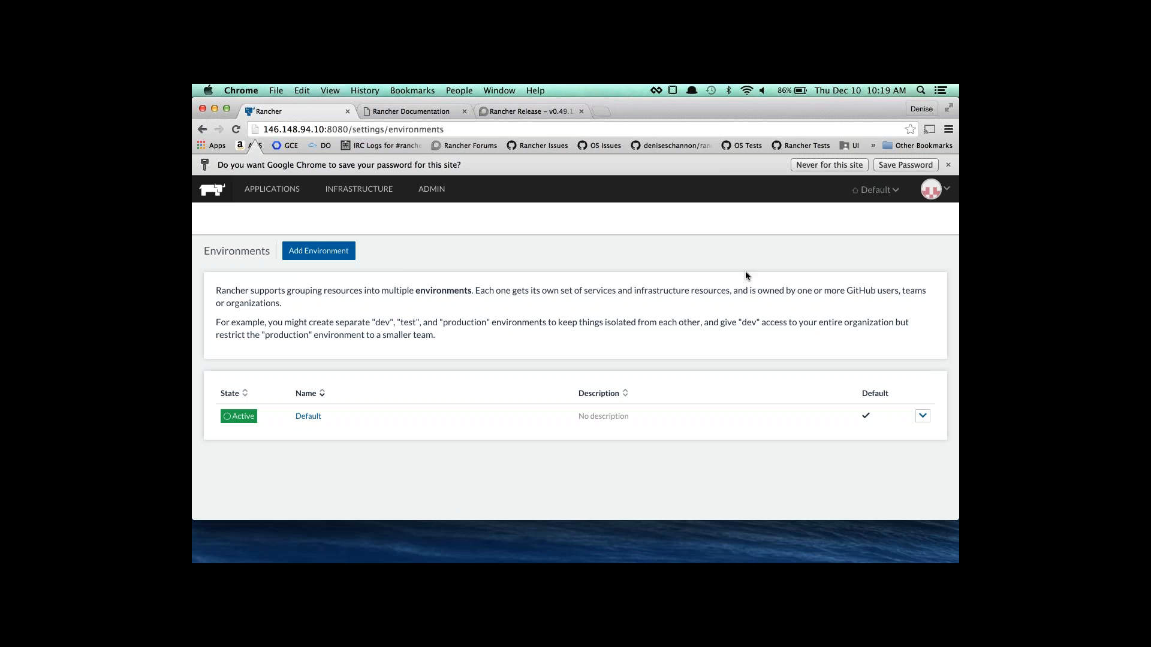
Create the 'lab' environment, adding another local user with the Member role.
left_click(316, 252)
type("lab")
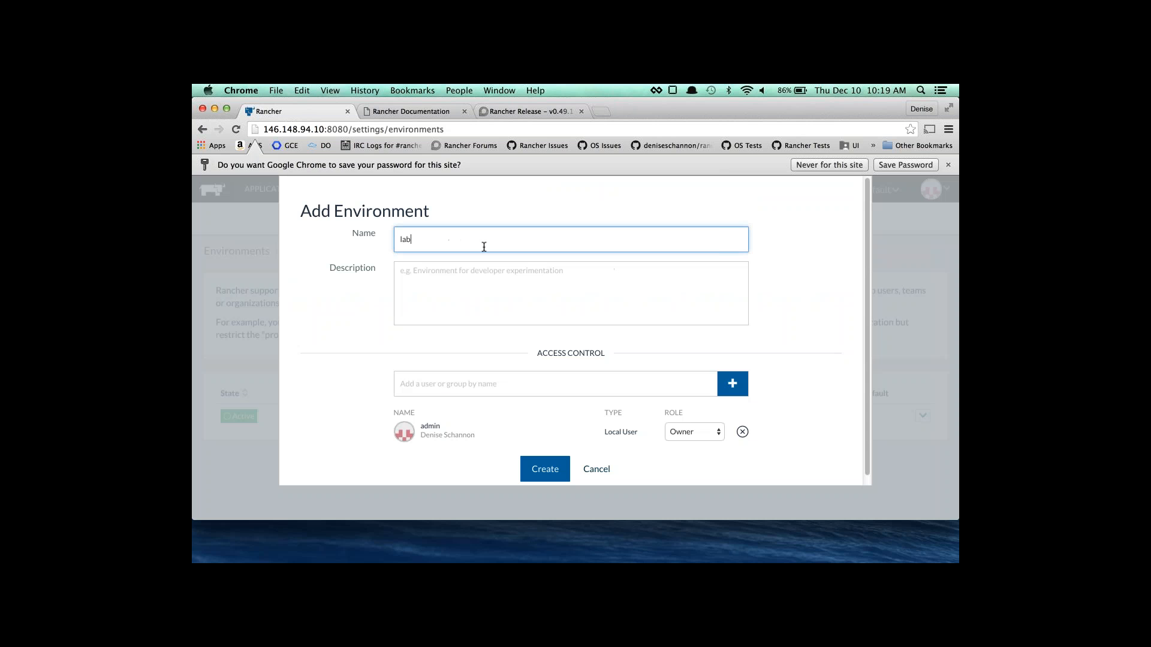
left_click(695, 385)
type("s")
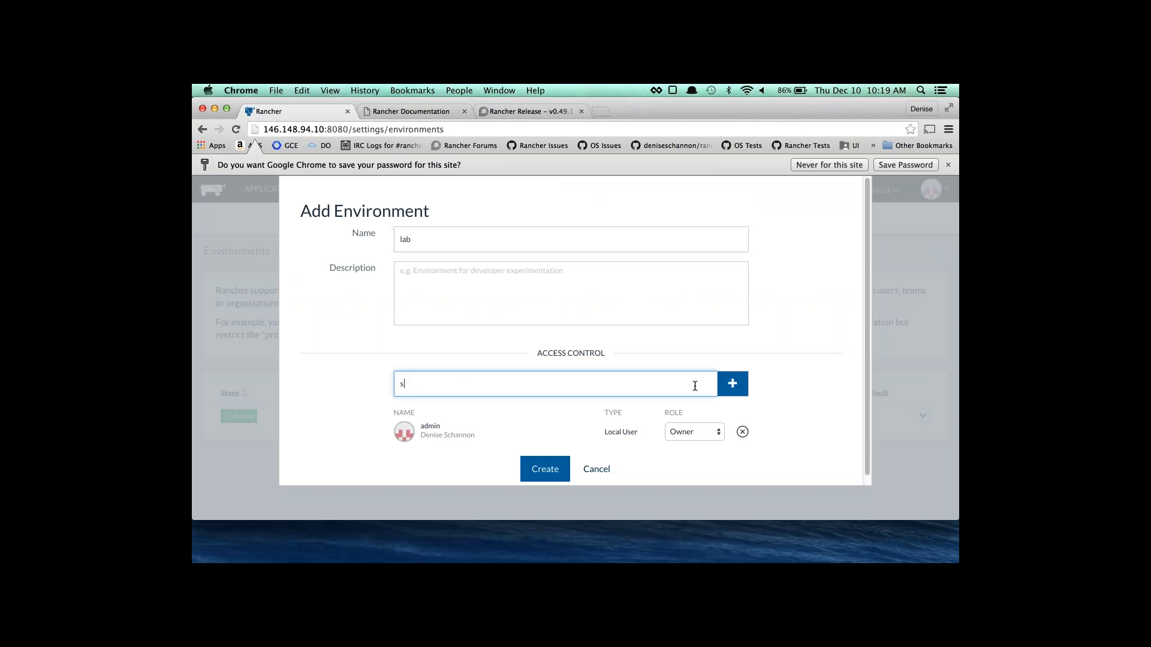
type("hannon")
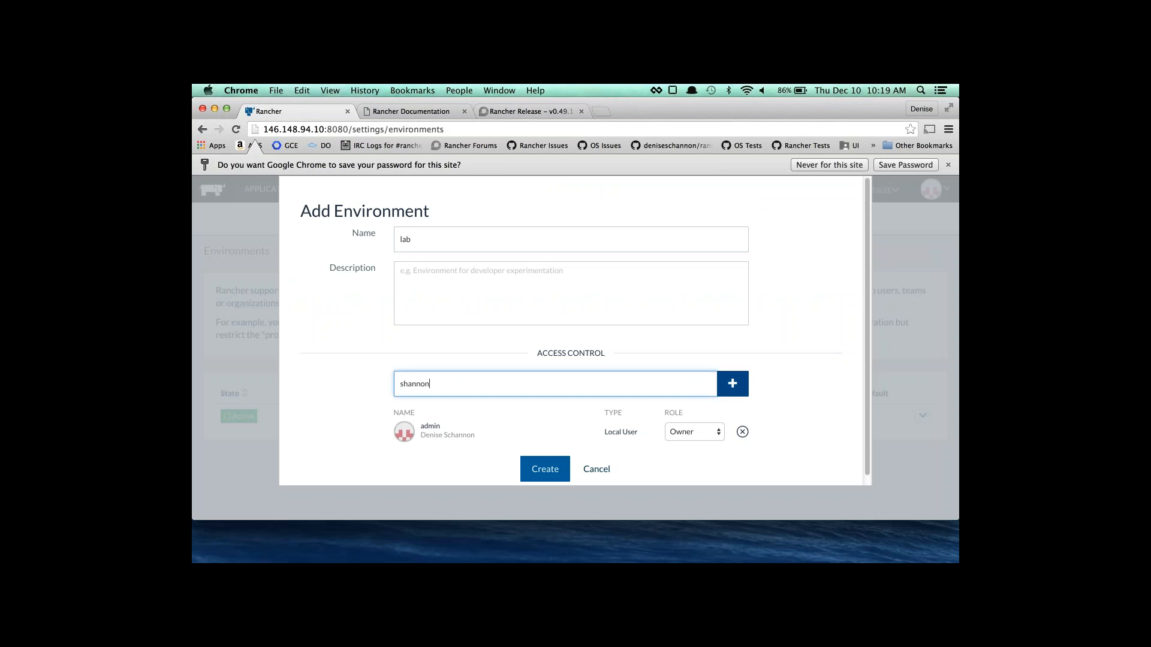
left_click(733, 384)
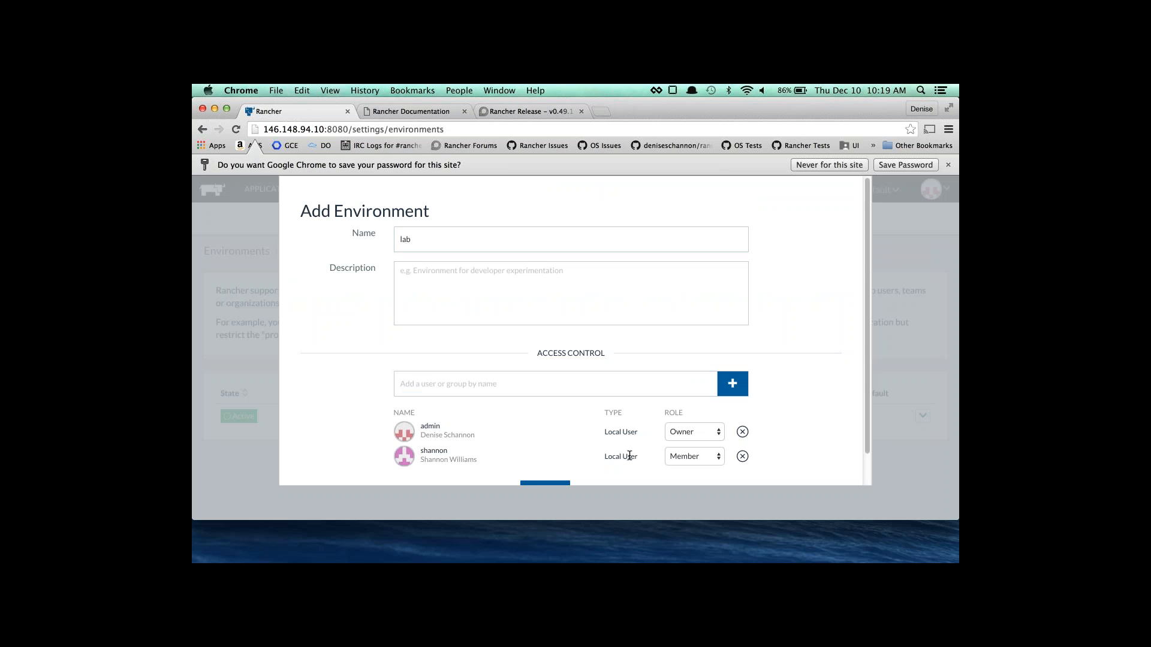
scroll(639, 411, "down", 1)
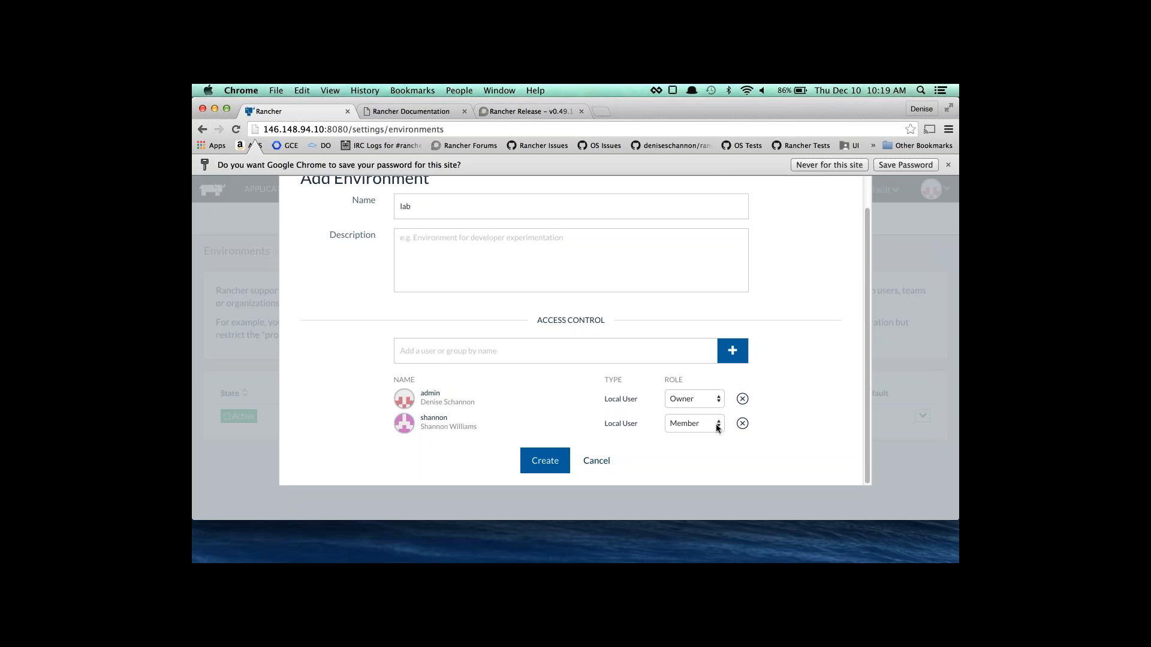
left_click(715, 424)
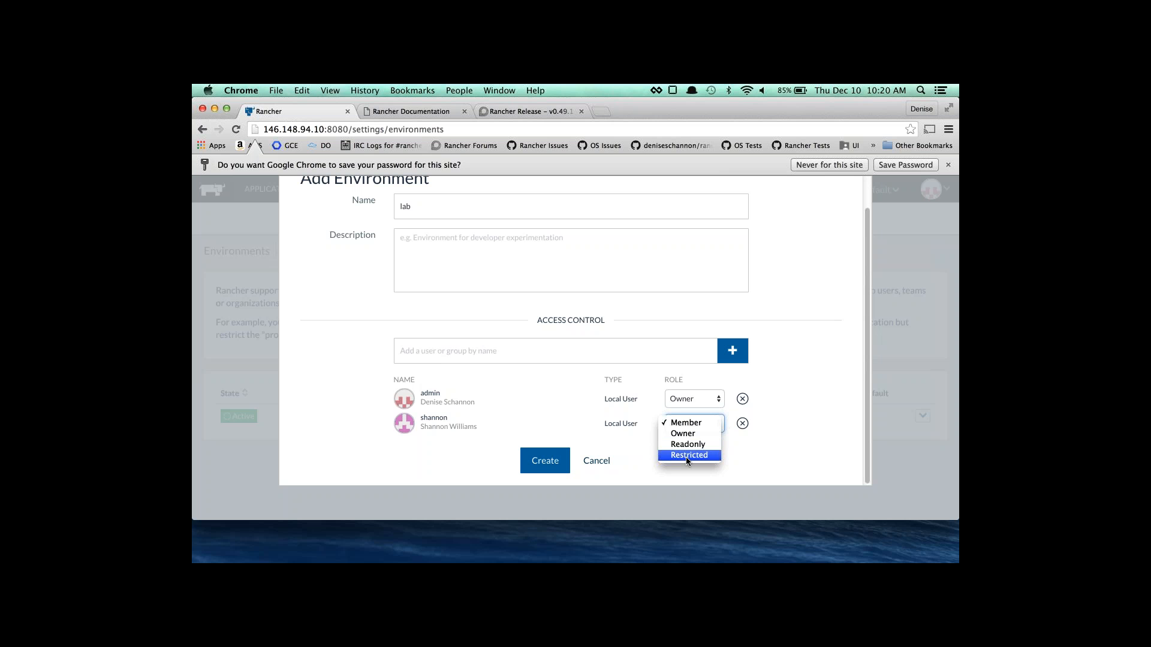
left_click(642, 470)
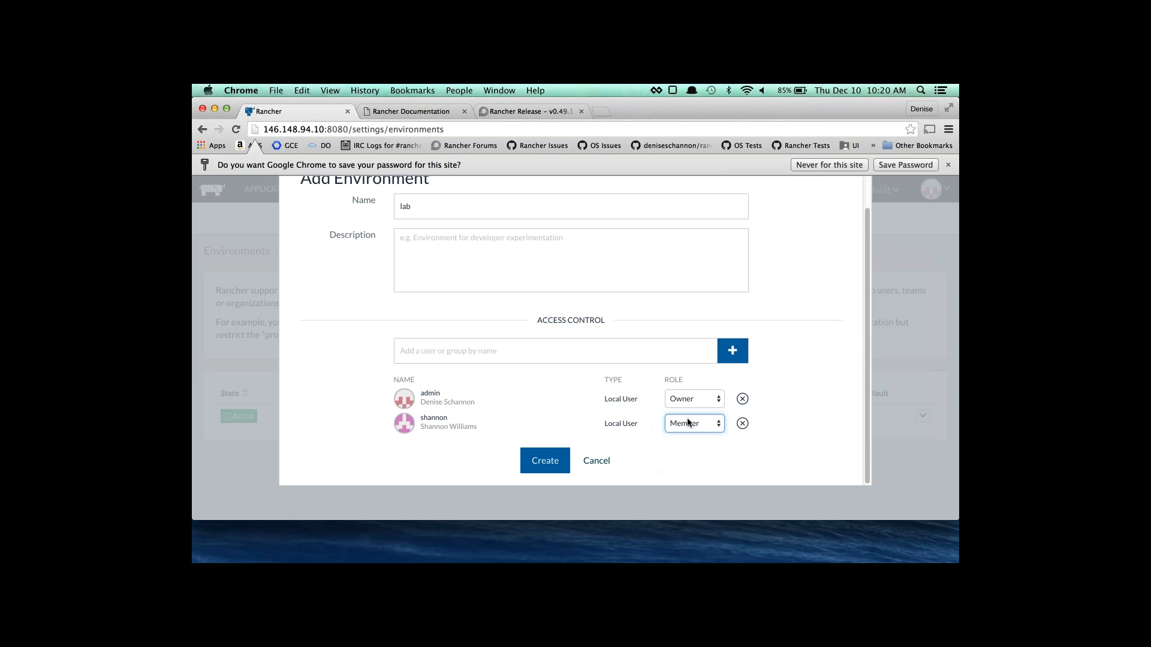
left_click(548, 471)
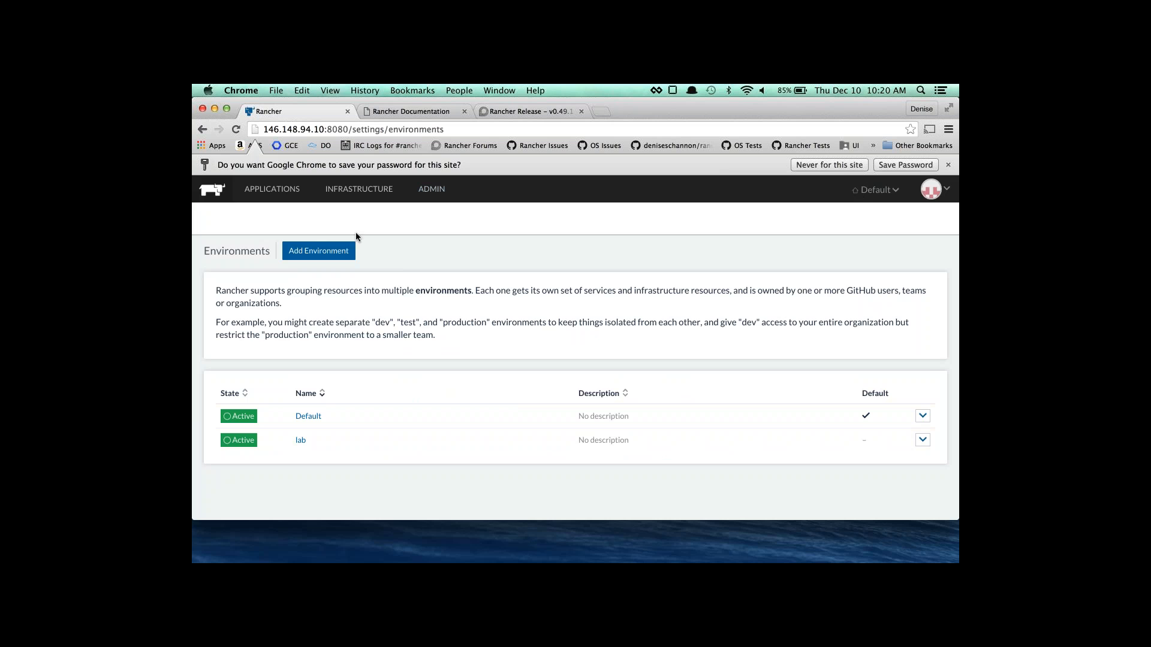
Switch to the lab environment, check its empty Hosts page, then reopen Manage Environments.
left_click(358, 189)
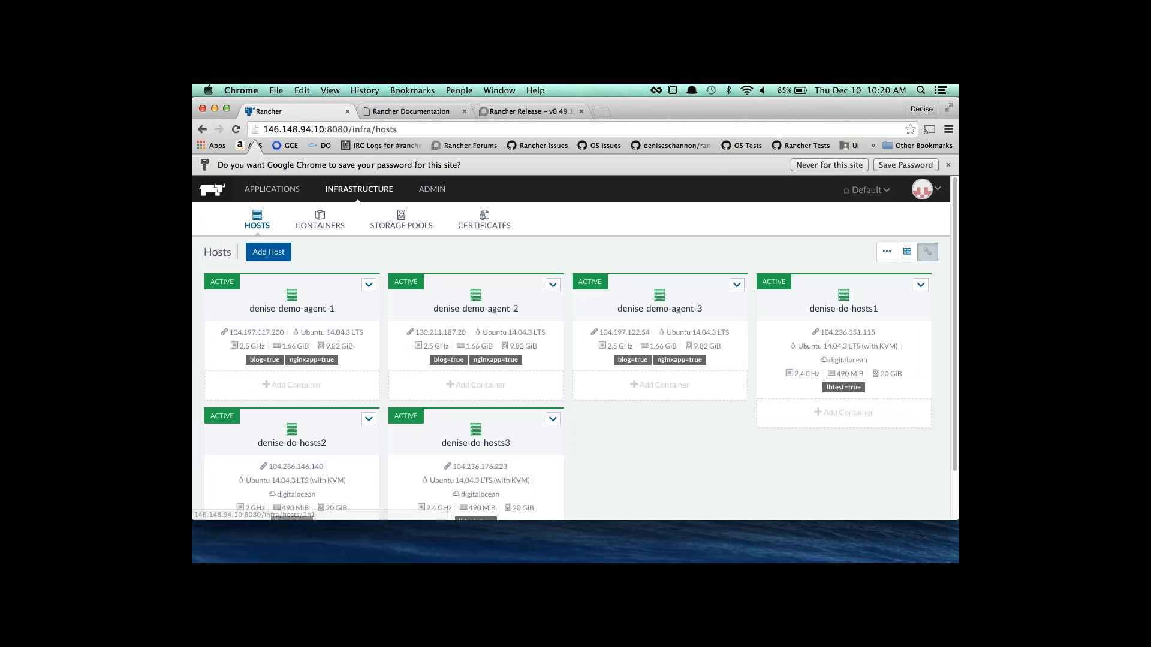
left_click(856, 190)
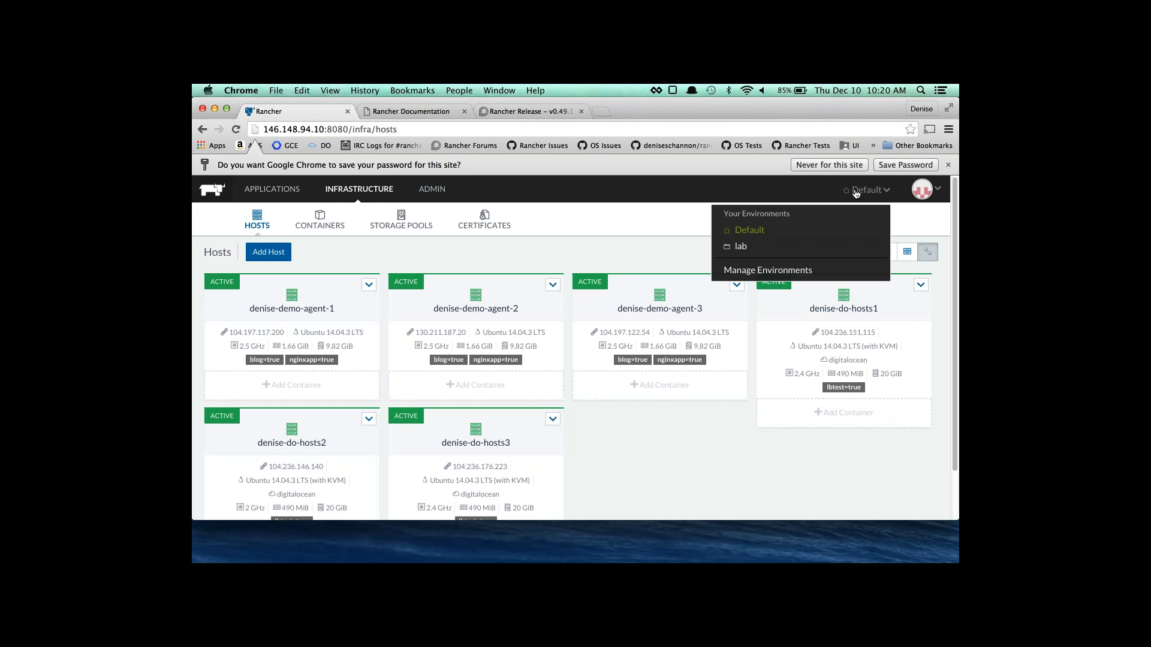
left_click(744, 247)
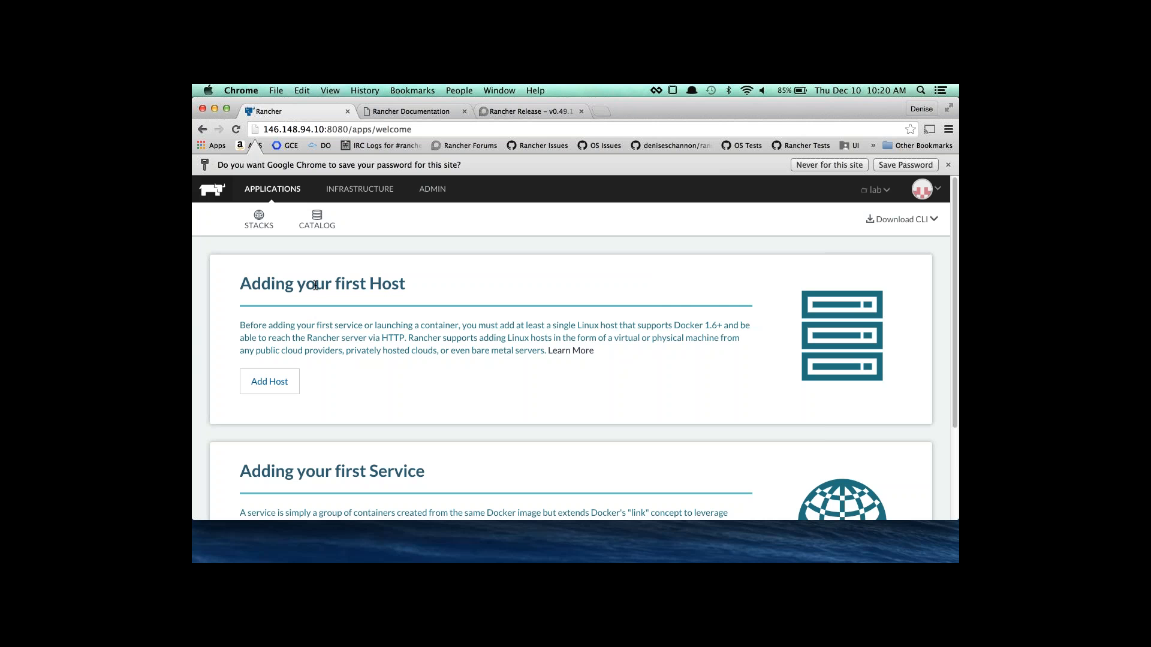
left_click(358, 190)
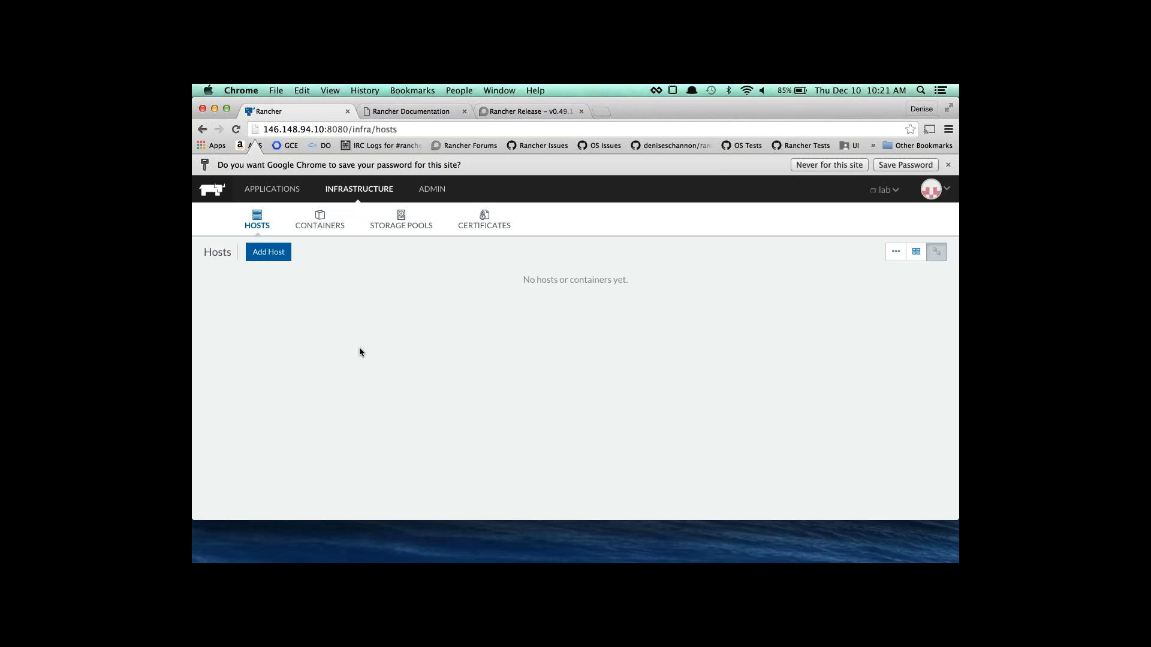
left_click(881, 190)
left_click(776, 270)
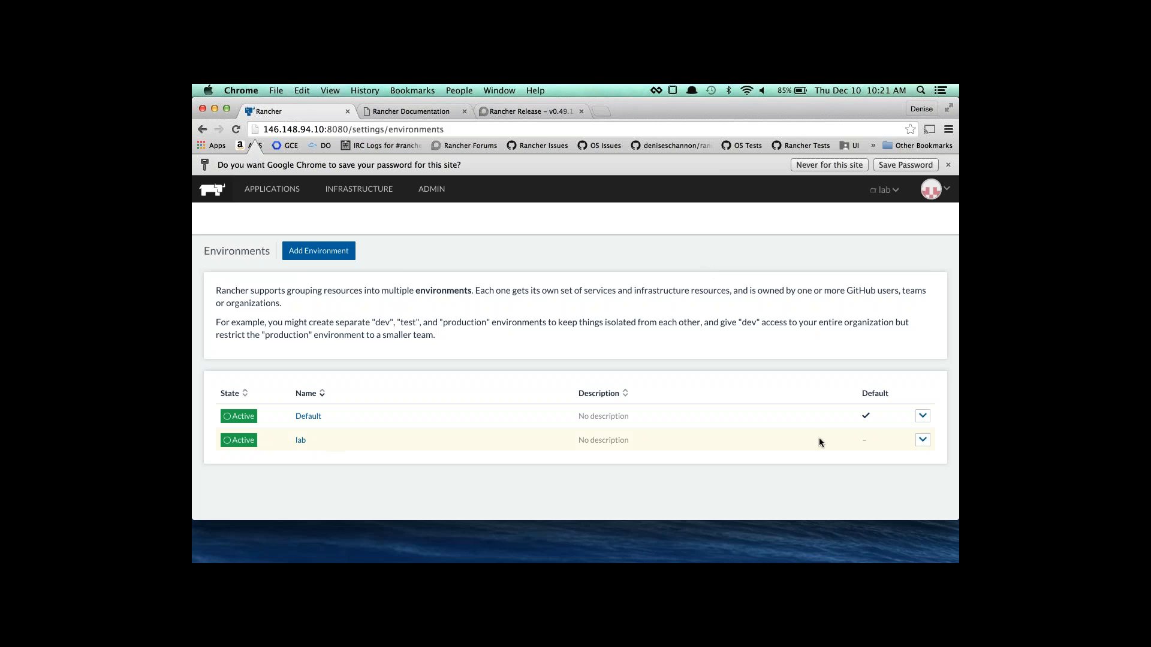
Open the lab environment's edit settings and close them without changes.
left_click(923, 440)
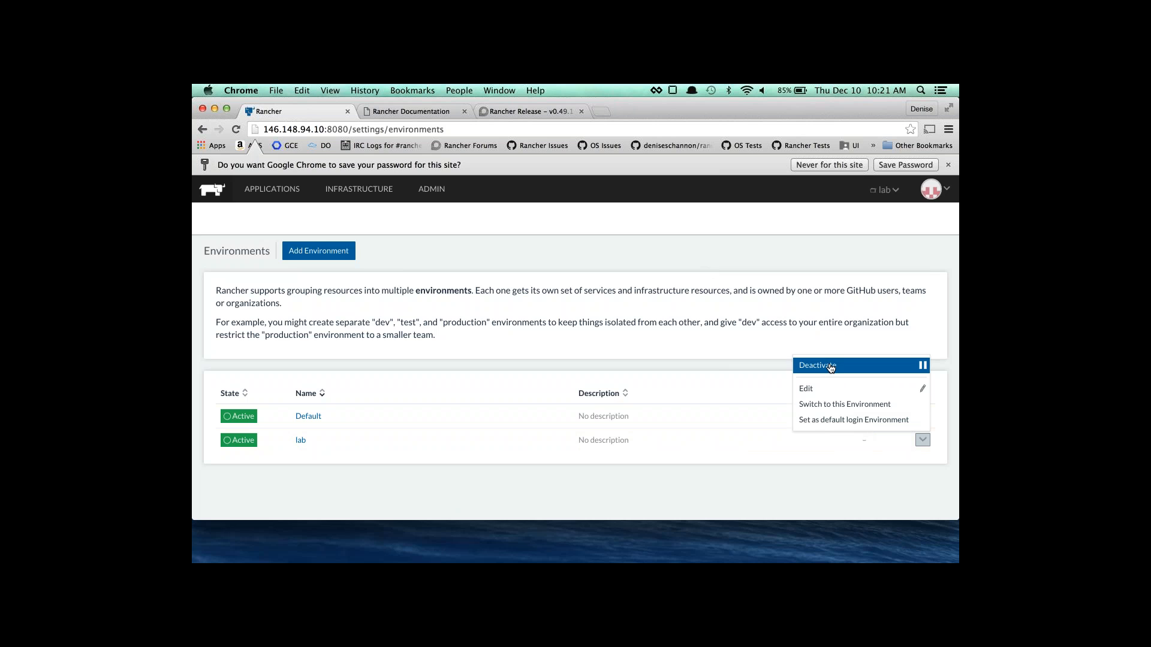
left_click(821, 397)
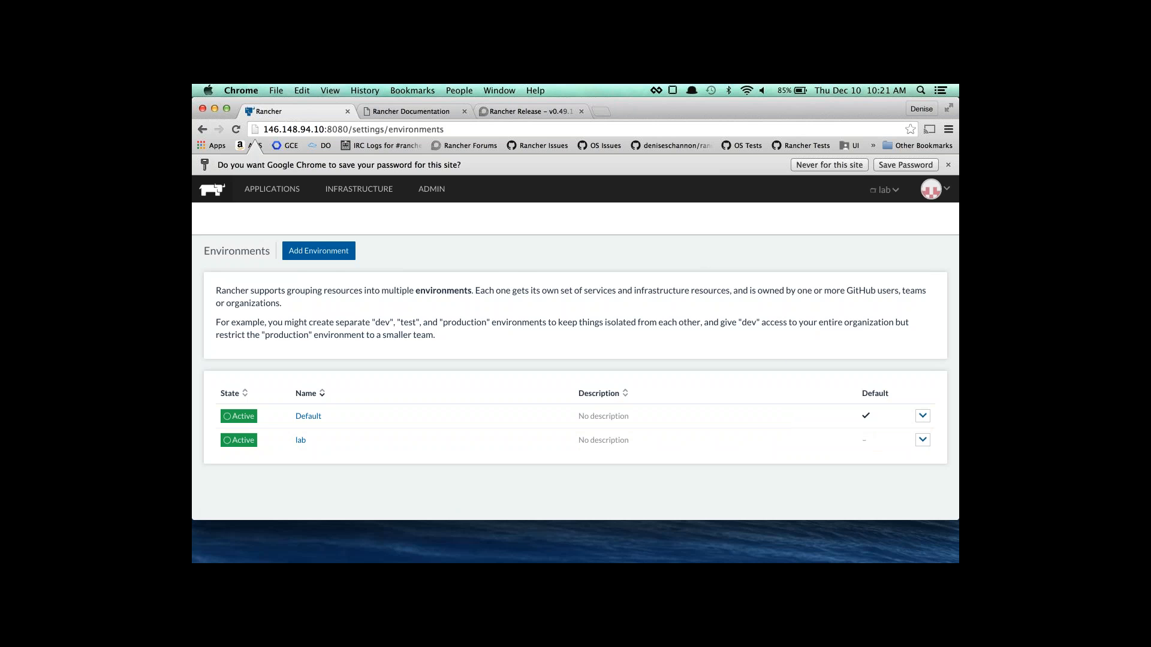
scroll(596, 414, "down", 1)
left_click(593, 460)
Delete the lab environment and return to the Hosts list.
left_click(927, 444)
left_click(863, 366)
left_click(922, 440)
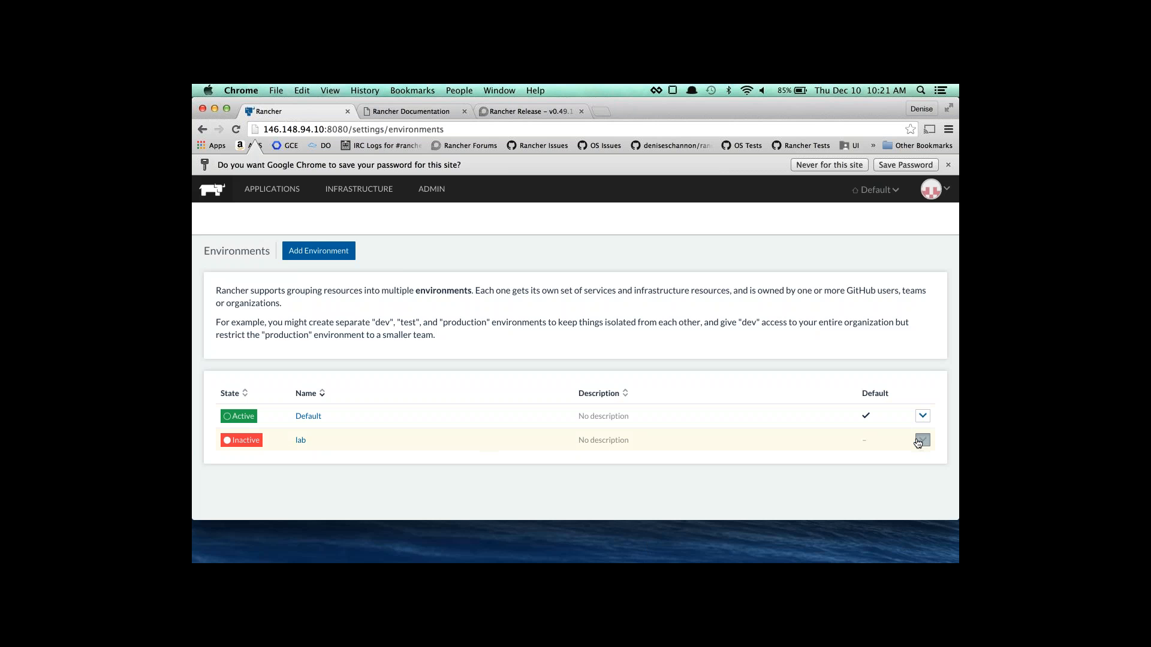
left_click(861, 477)
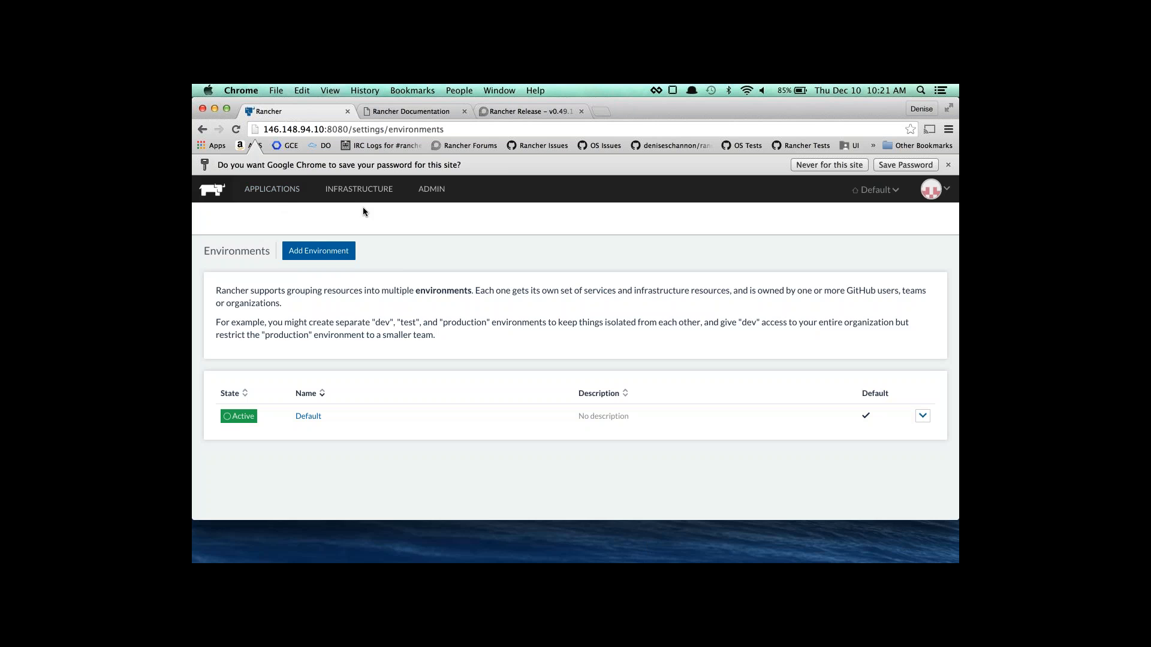
left_click(359, 189)
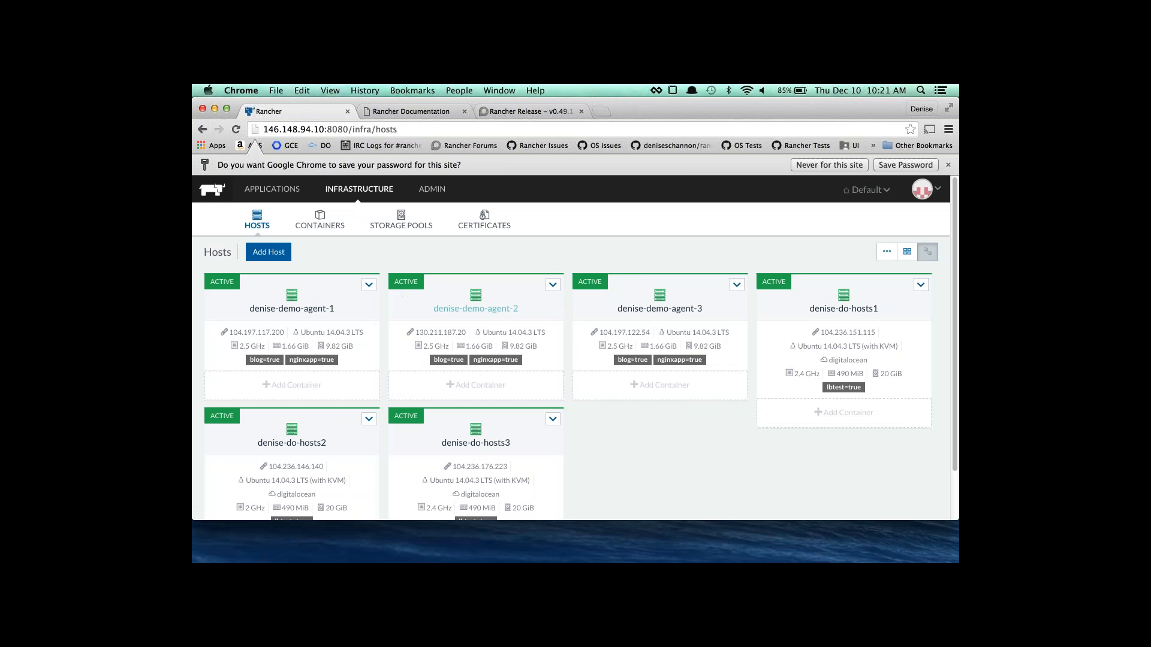
Add a new service named blog using the ghost image.
left_click(289, 196)
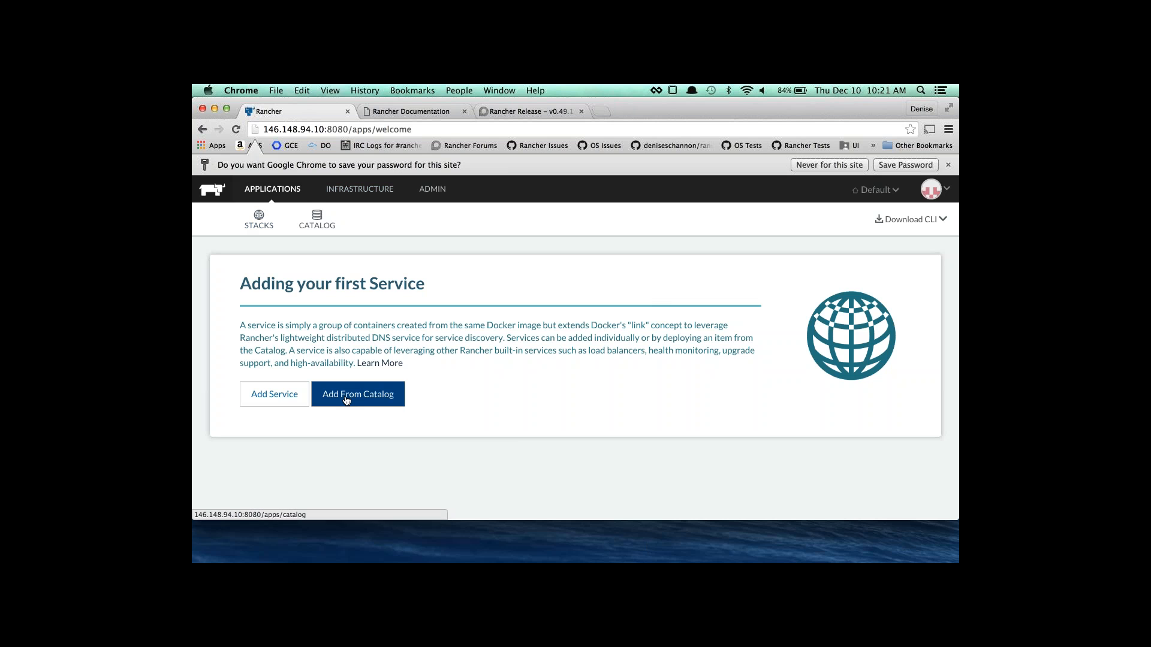
left_click(285, 402)
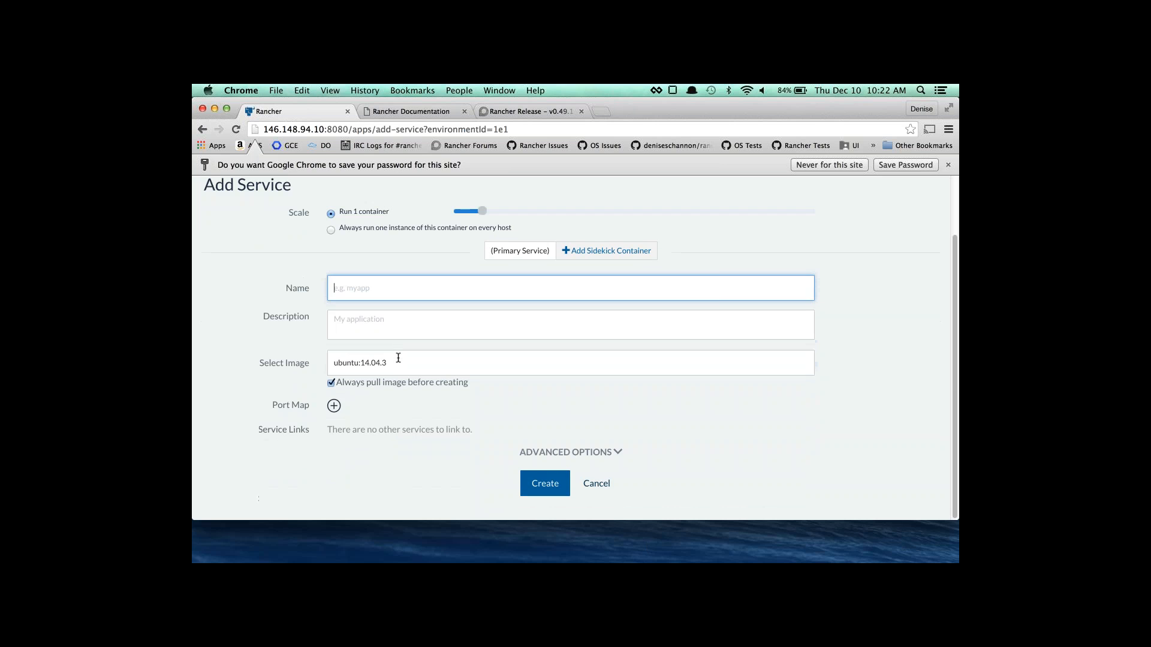
type("blog")
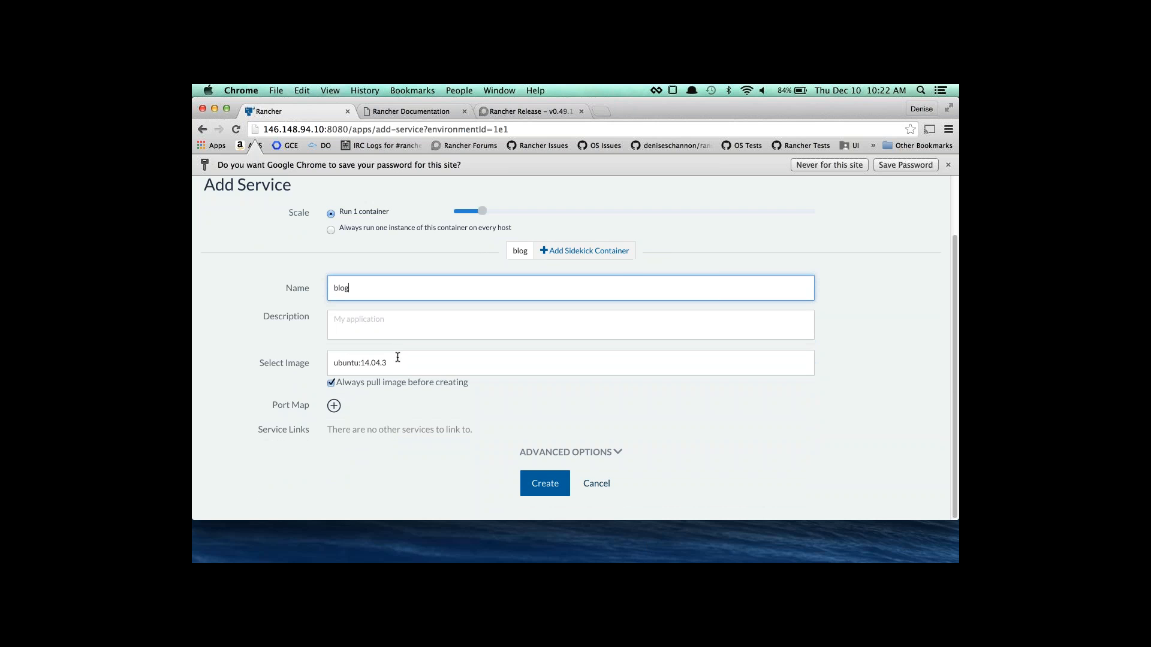
triple_click(408, 365)
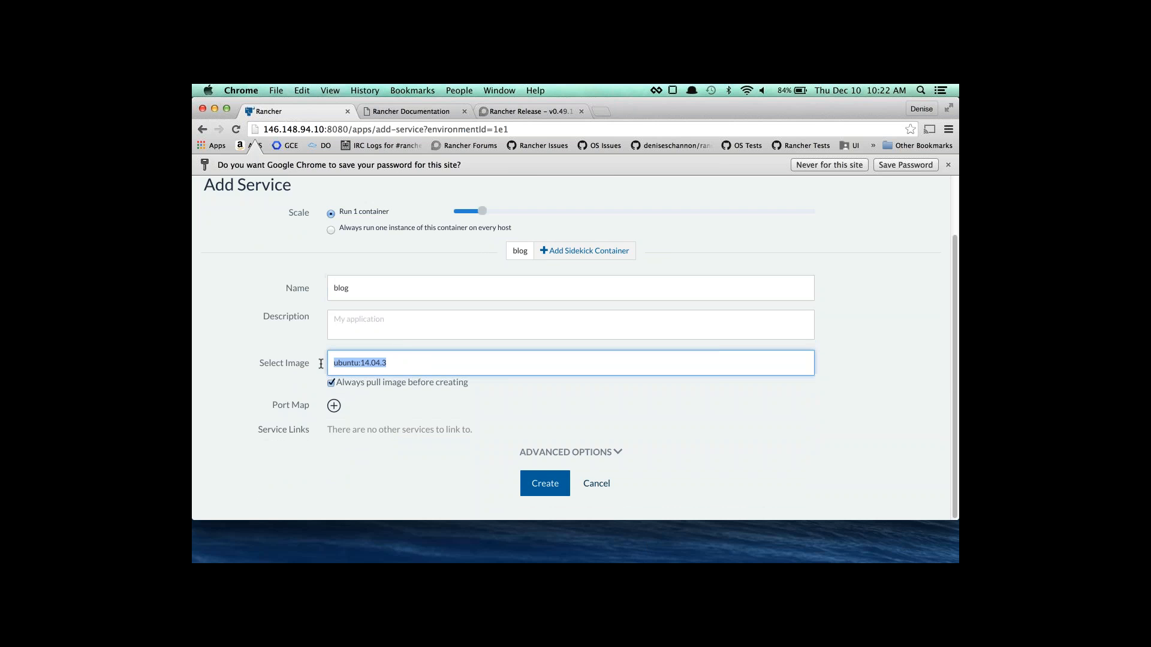
type("ghost")
Expand the Advanced Options for the blog service.
left_click(539, 459)
scroll(536, 455, "down", 4)
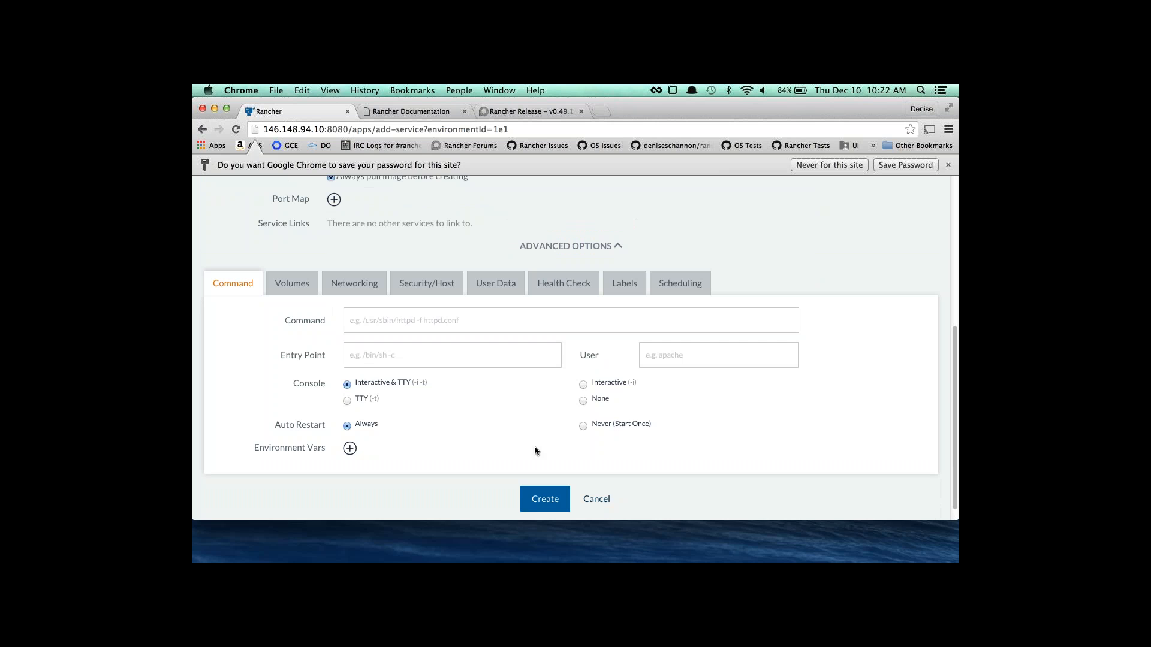
scroll(337, 207, "up", 1)
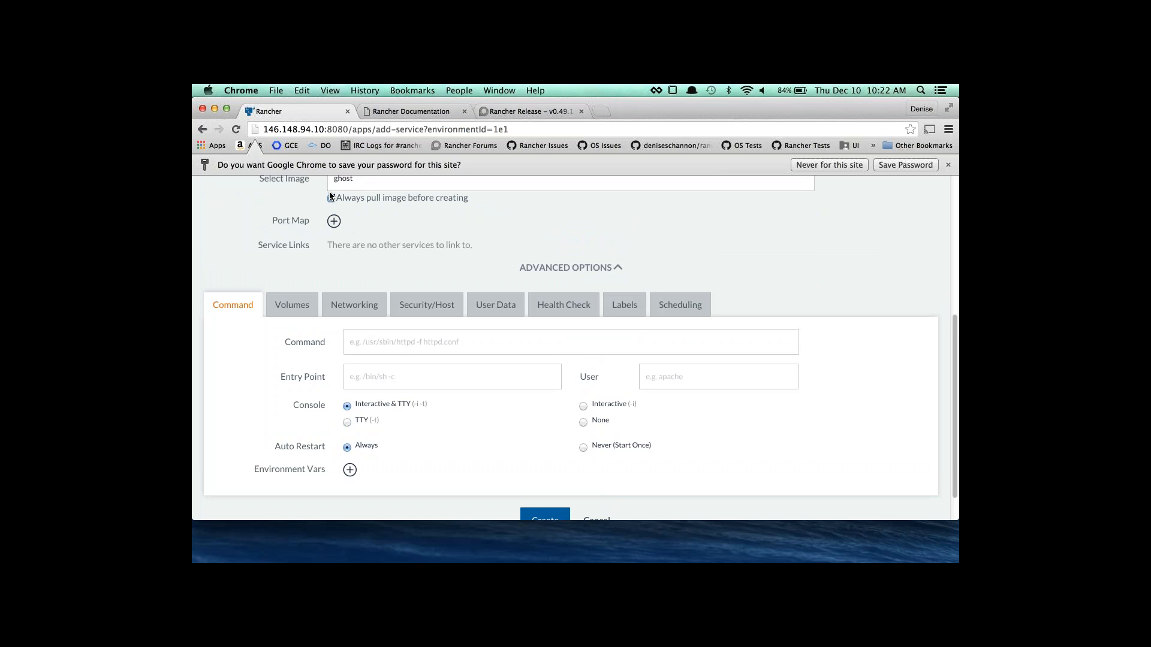
left_click(331, 197)
scroll(501, 234, "up", 5)
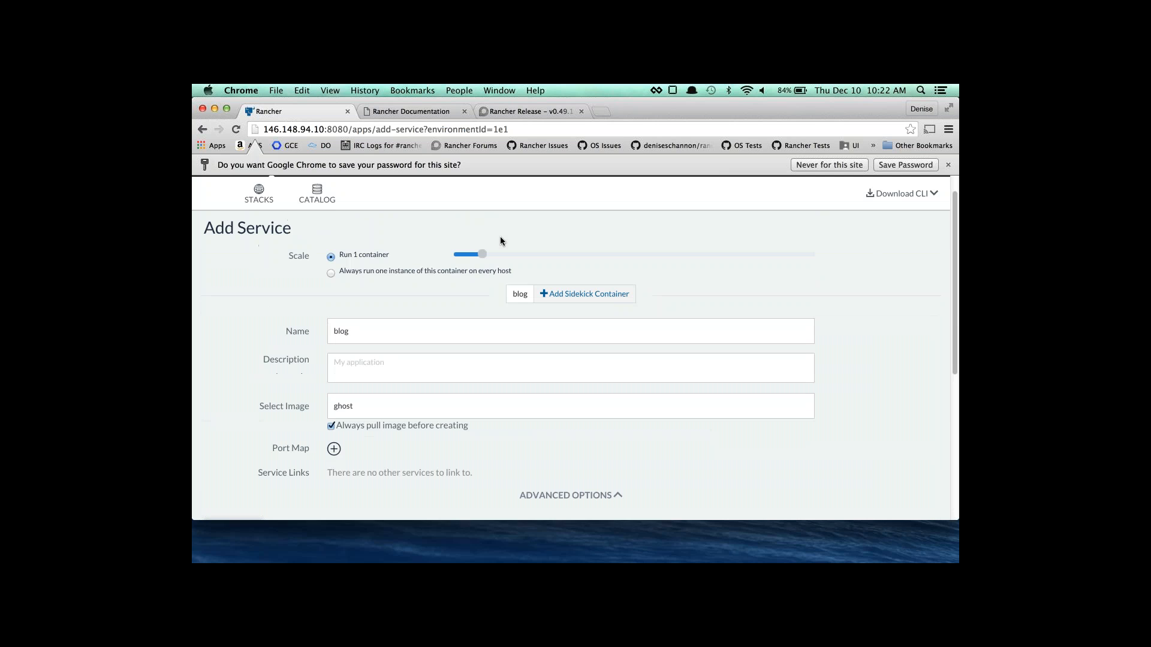
scroll(500, 236, "down", 3)
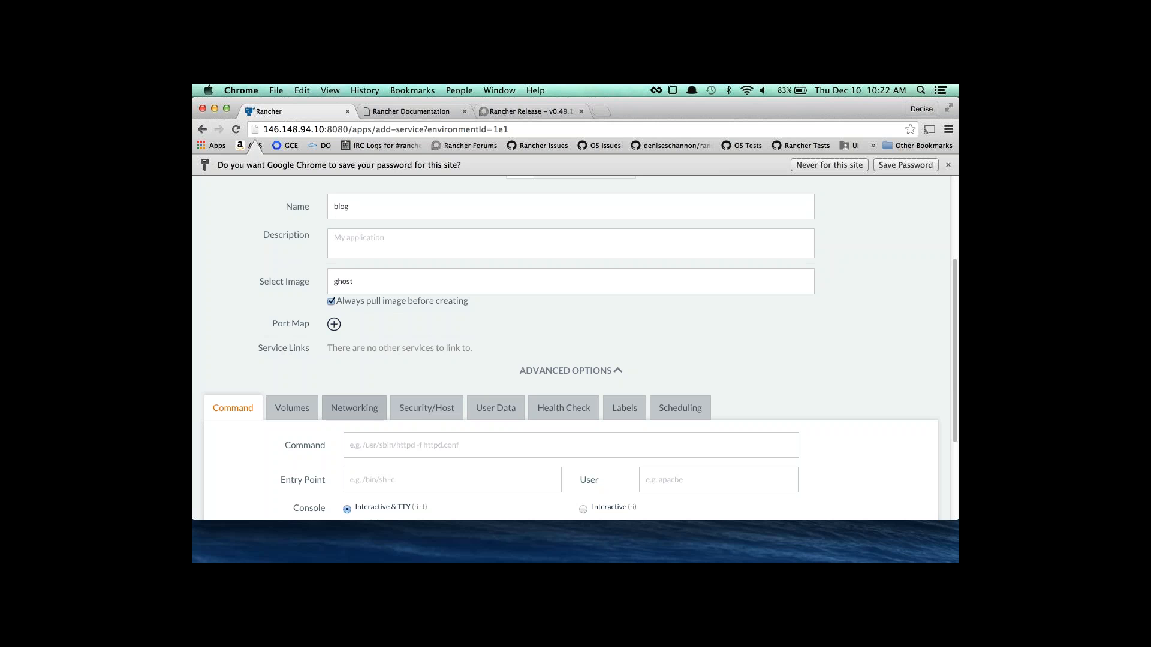
Add a port mapping from public port 9000 to private port 2368.
left_click(334, 325)
left_click(339, 360)
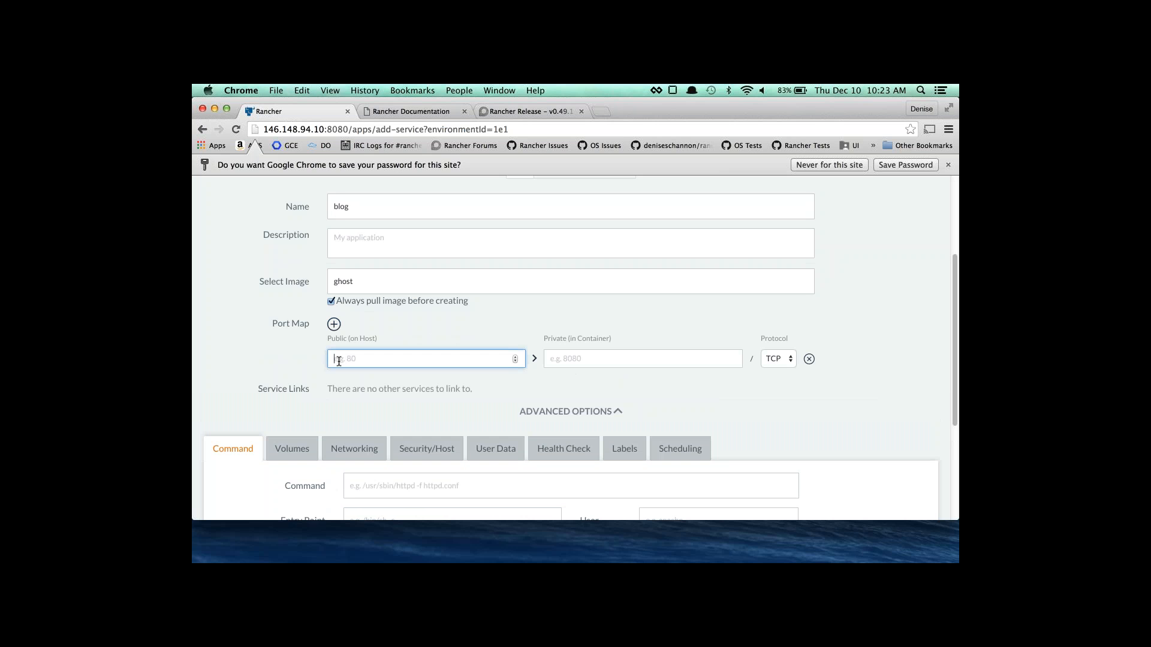
type("2368")
left_click(561, 359)
type("2368")
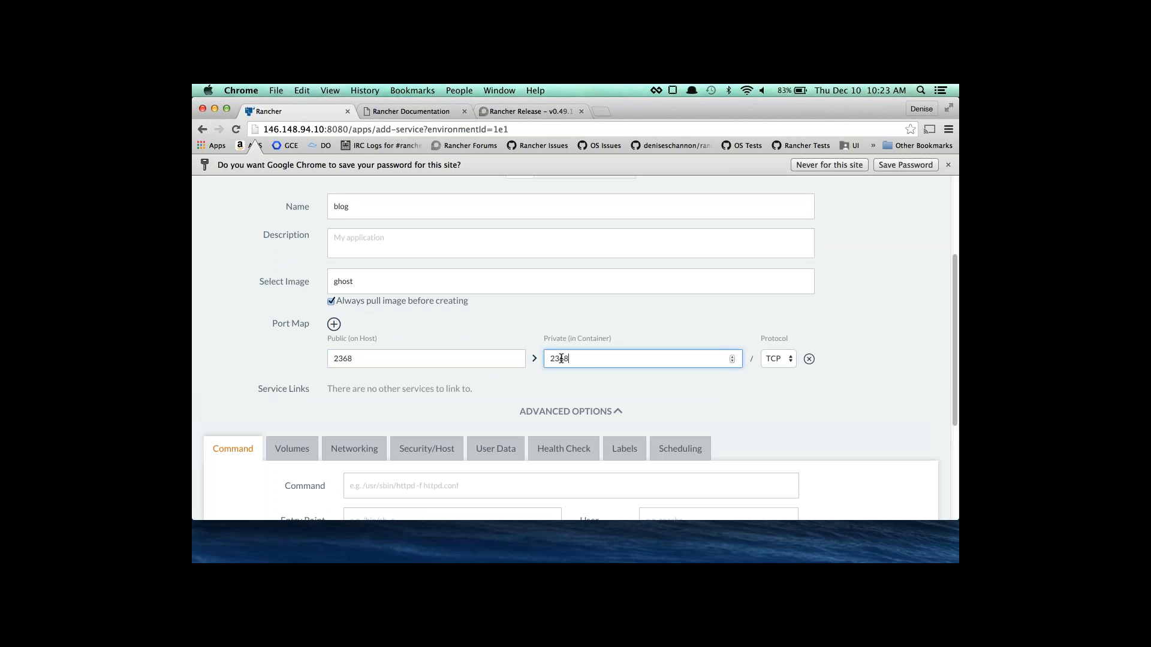
key("shift+Tab")
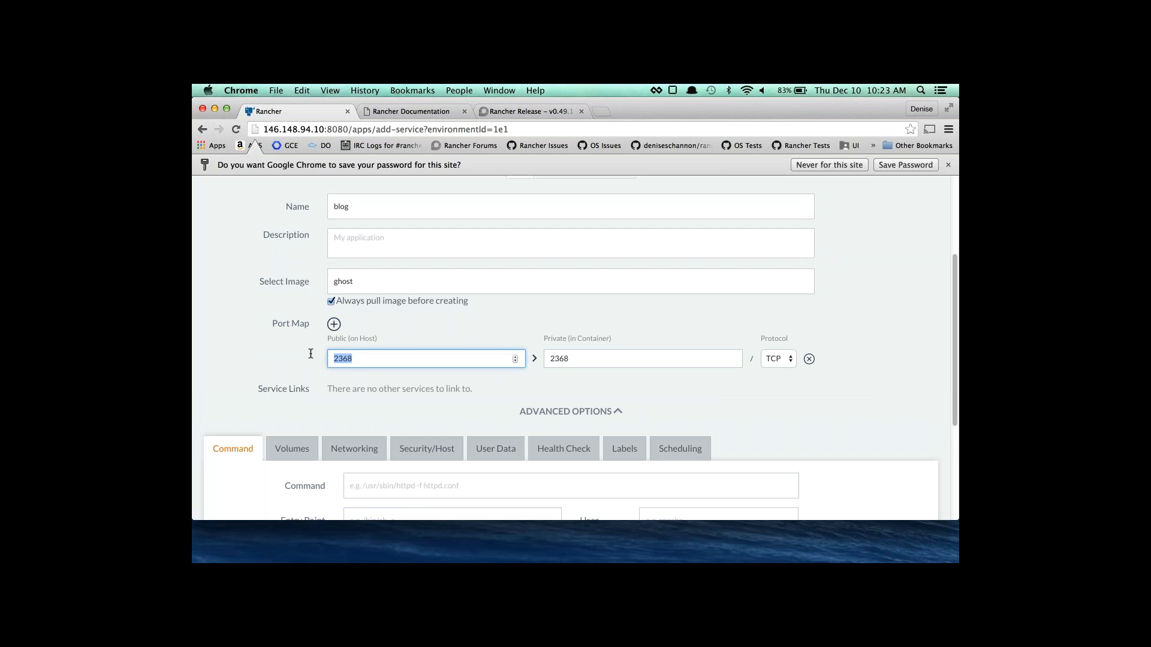
type("9000")
Scale the service to run 2 containers.
scroll(361, 357, "up", 1)
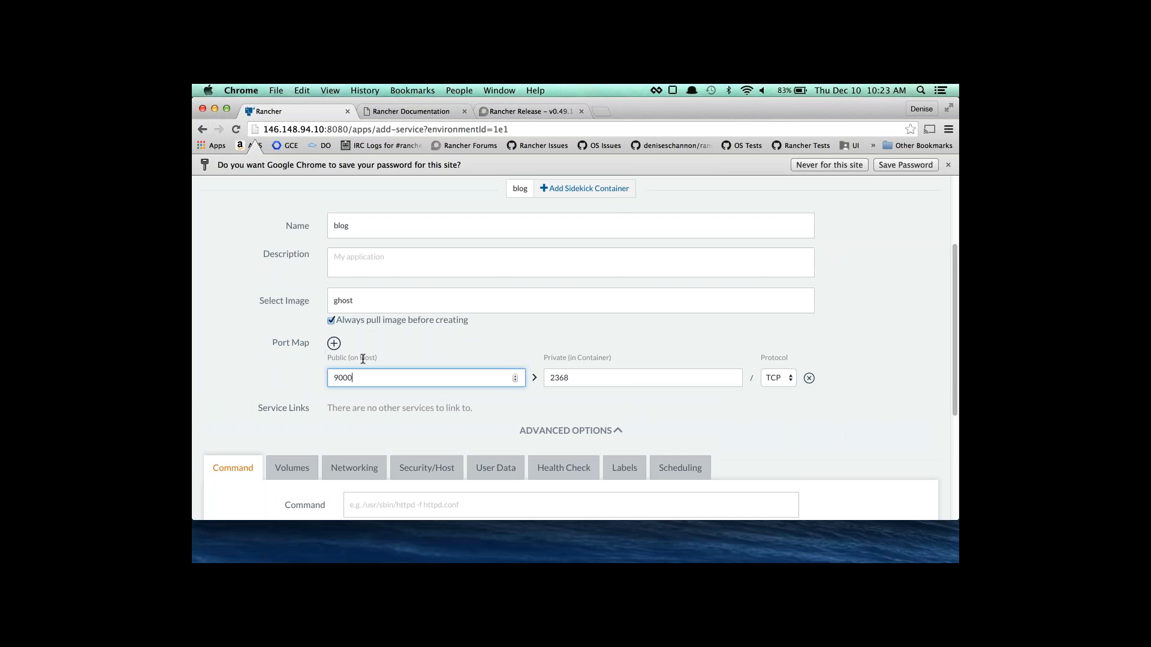
scroll(363, 358, "up", 3)
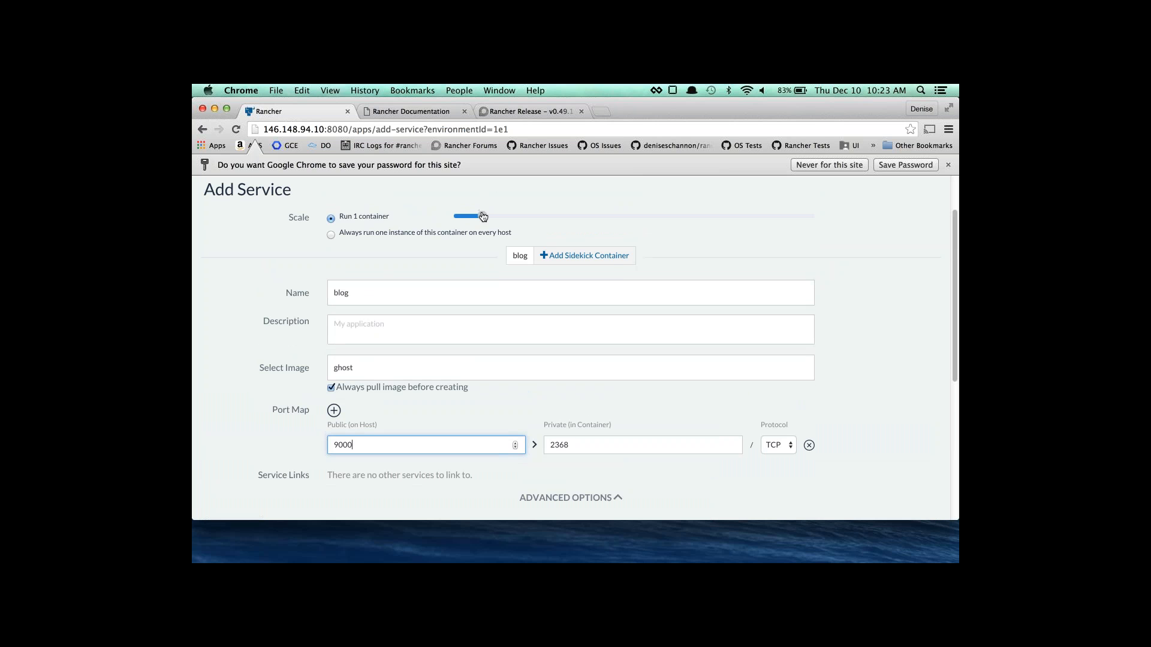
left_click_drag(483, 217, 512, 216)
scroll(514, 365, "down", 1)
scroll(516, 365, "down", 5)
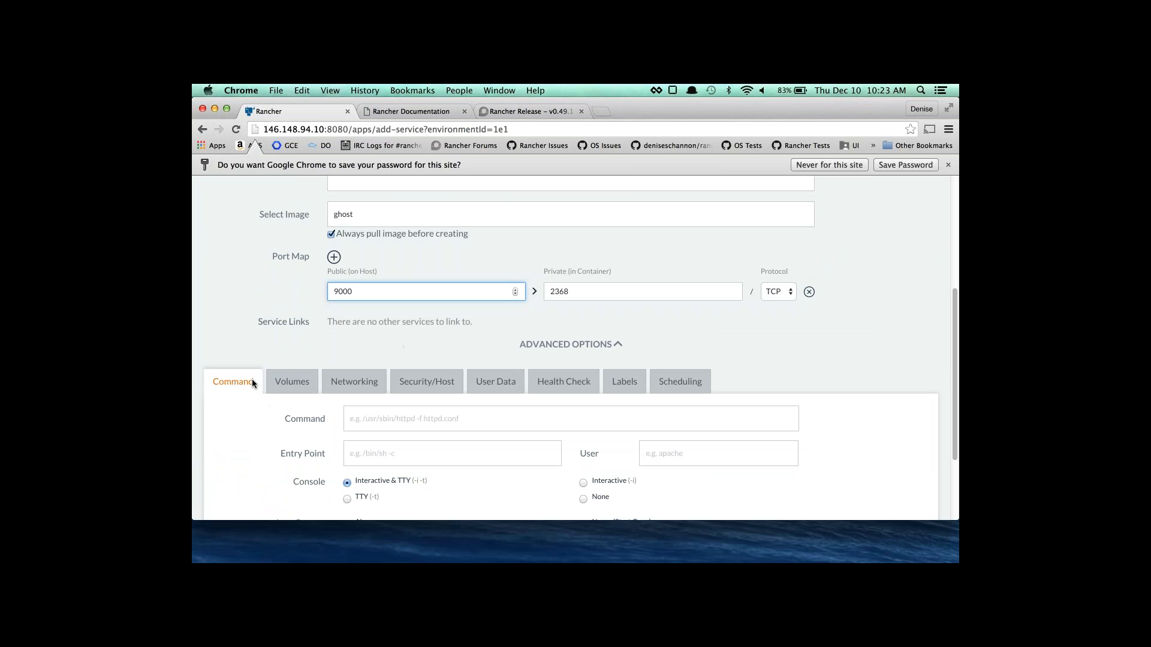
scroll(252, 381, "down", 3)
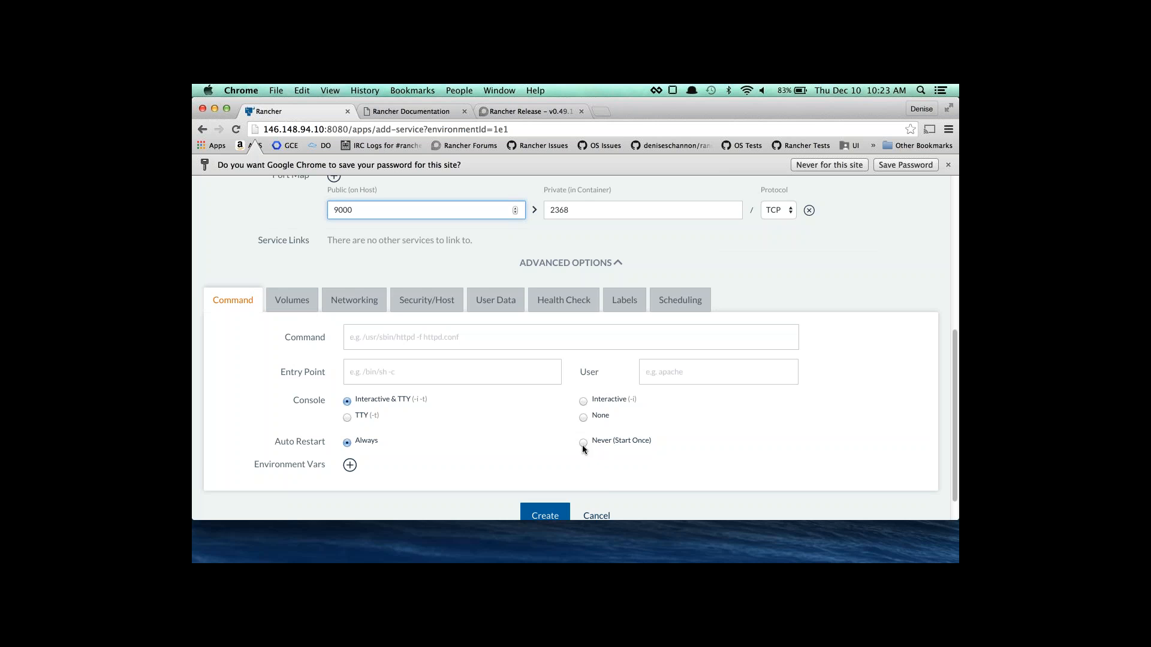
Review the Volumes and Networking settings, switching network mode to Host then back to Managed.
left_click(294, 302)
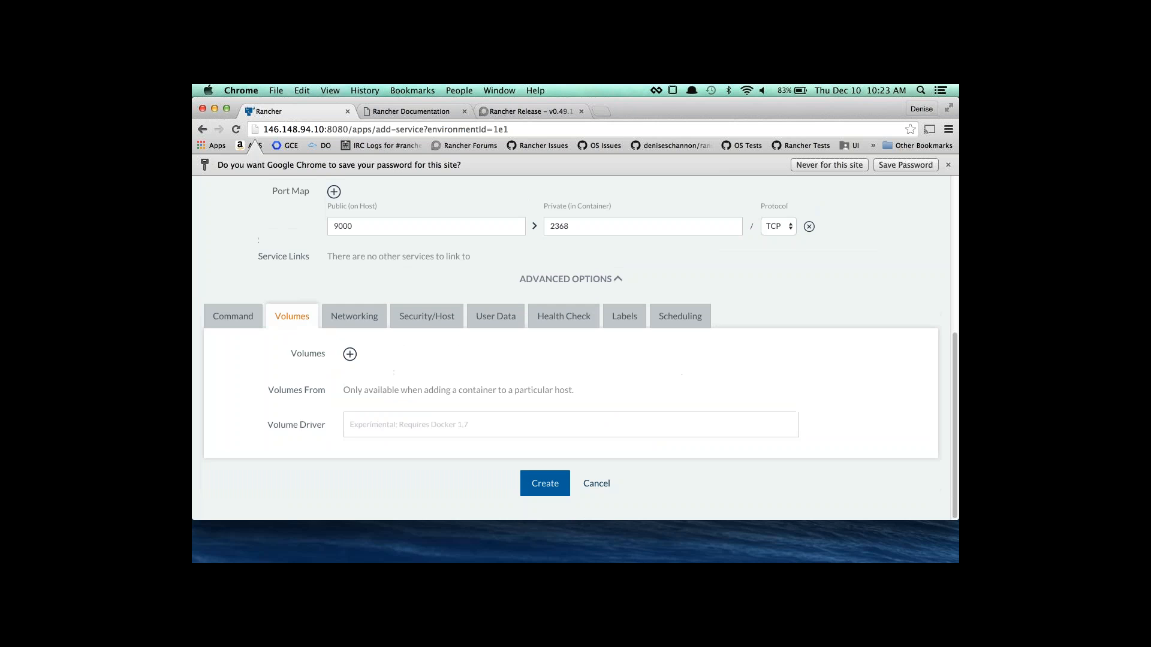
left_click(354, 316)
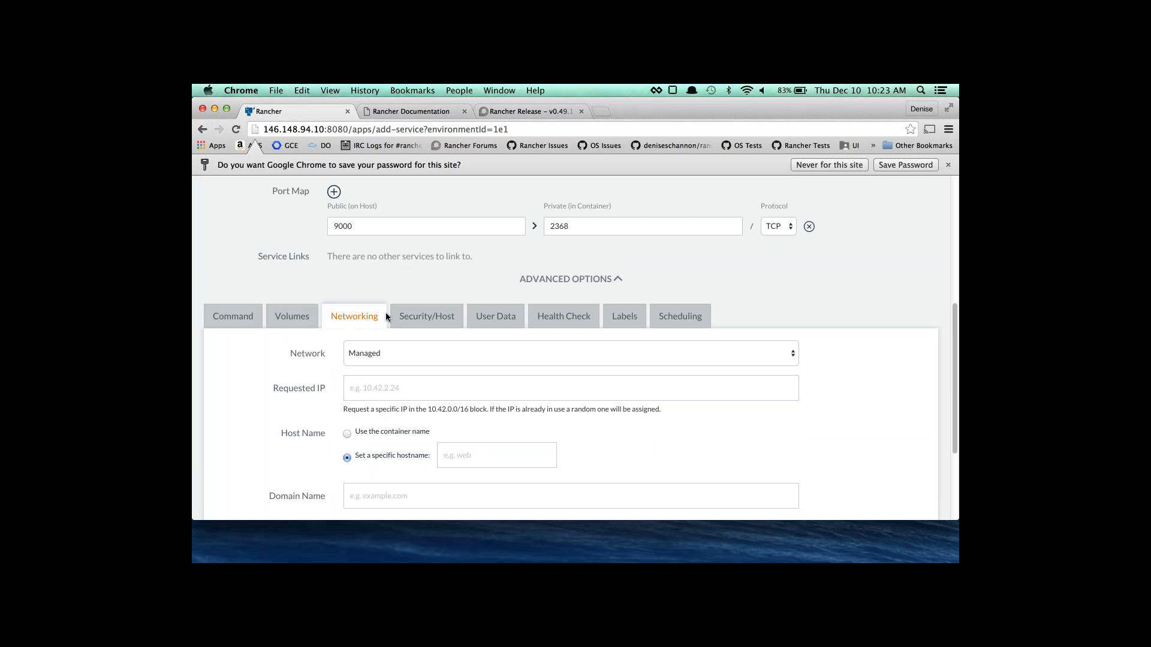
left_click(431, 320)
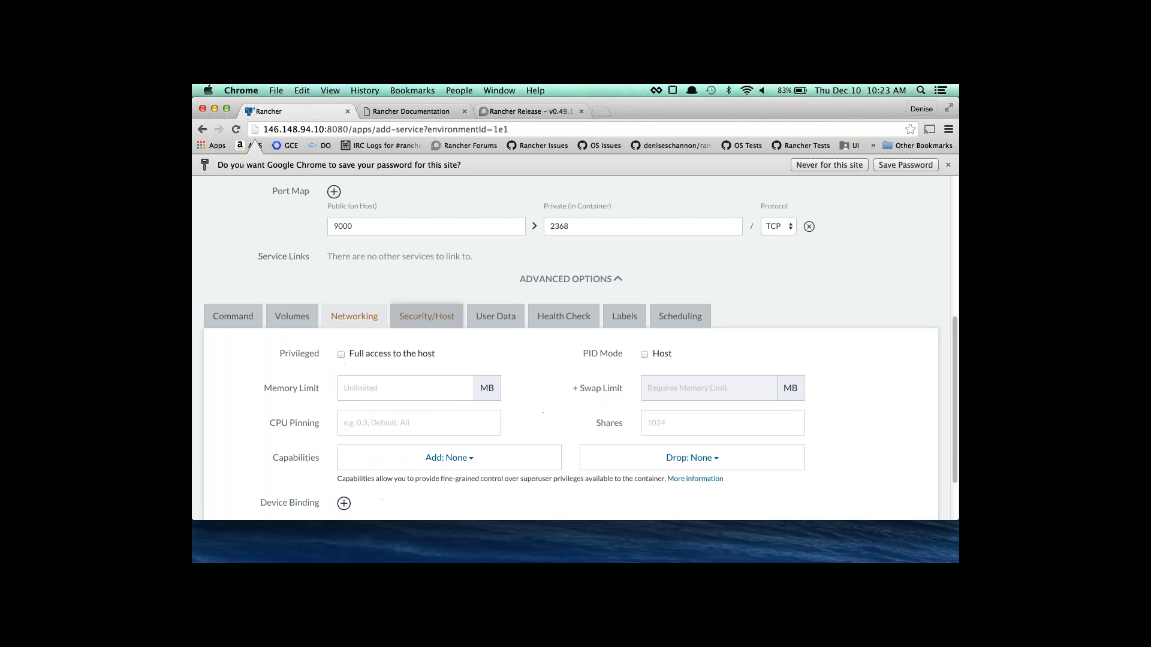
left_click(348, 327)
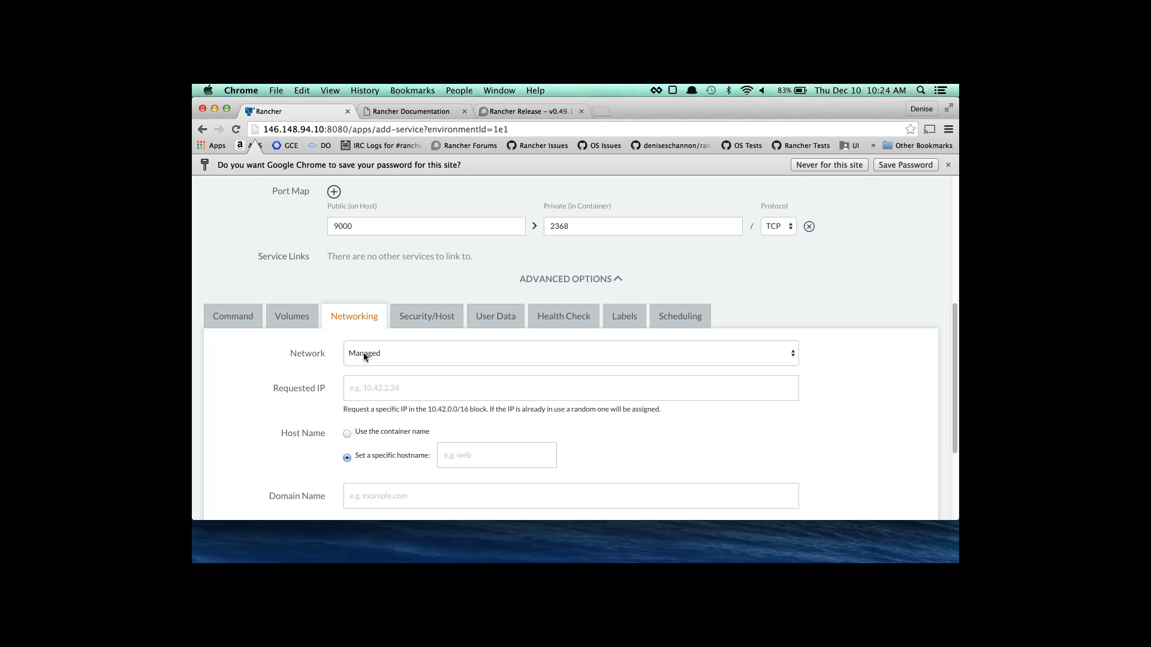
left_click(364, 355)
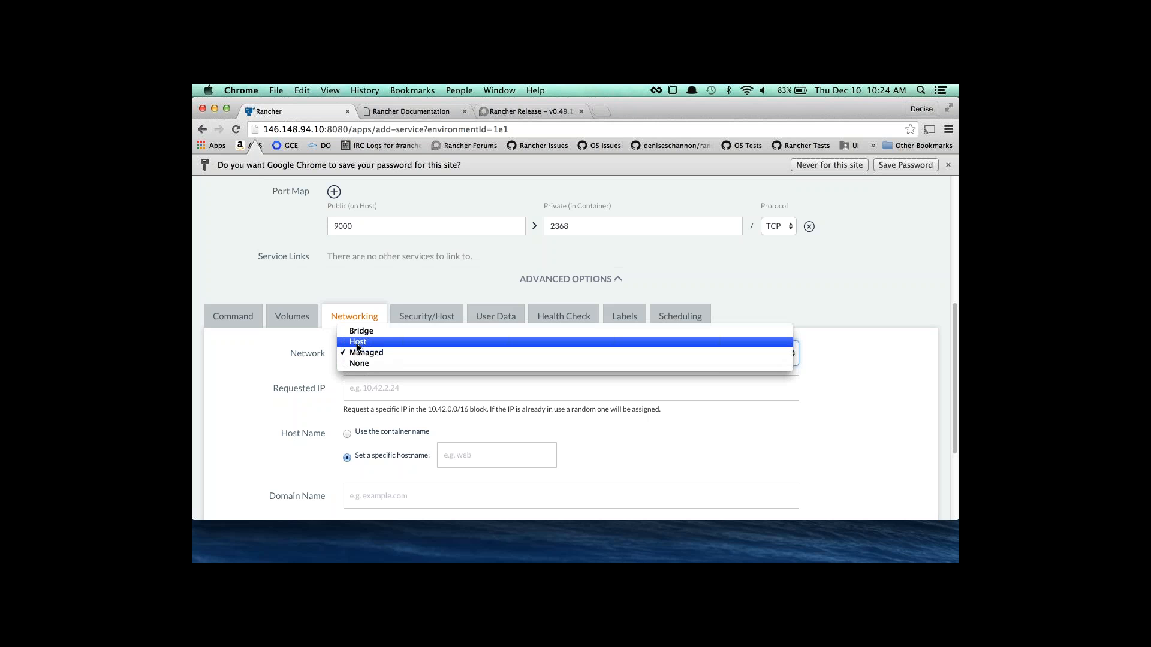
left_click(358, 343)
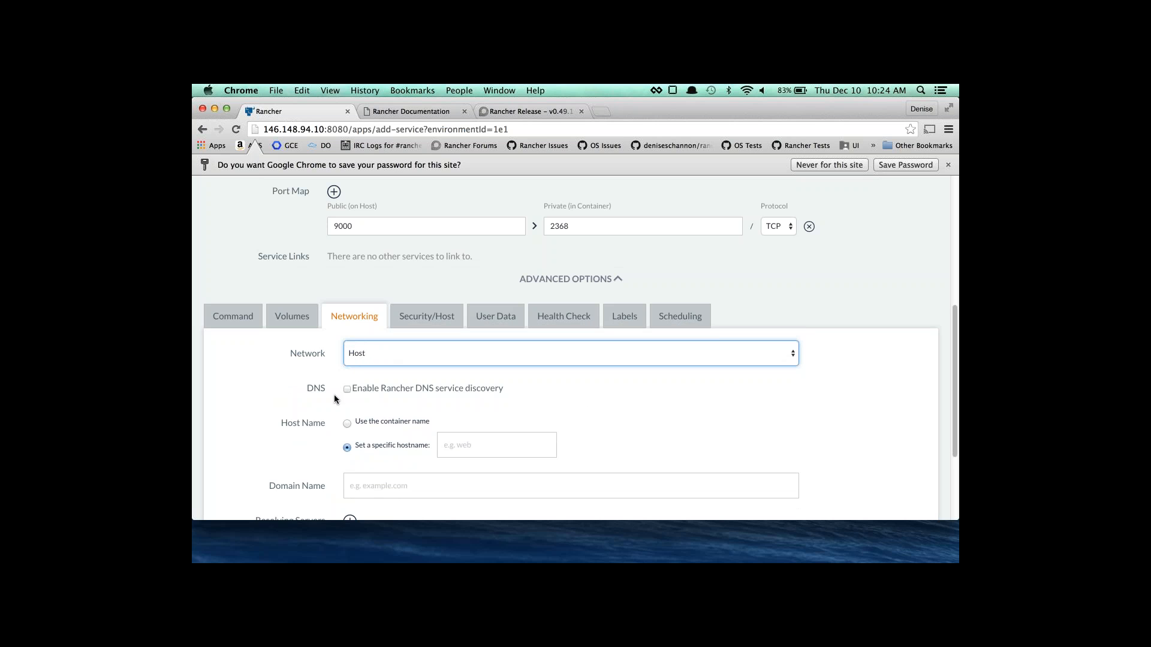
left_click(380, 364)
left_click(380, 364)
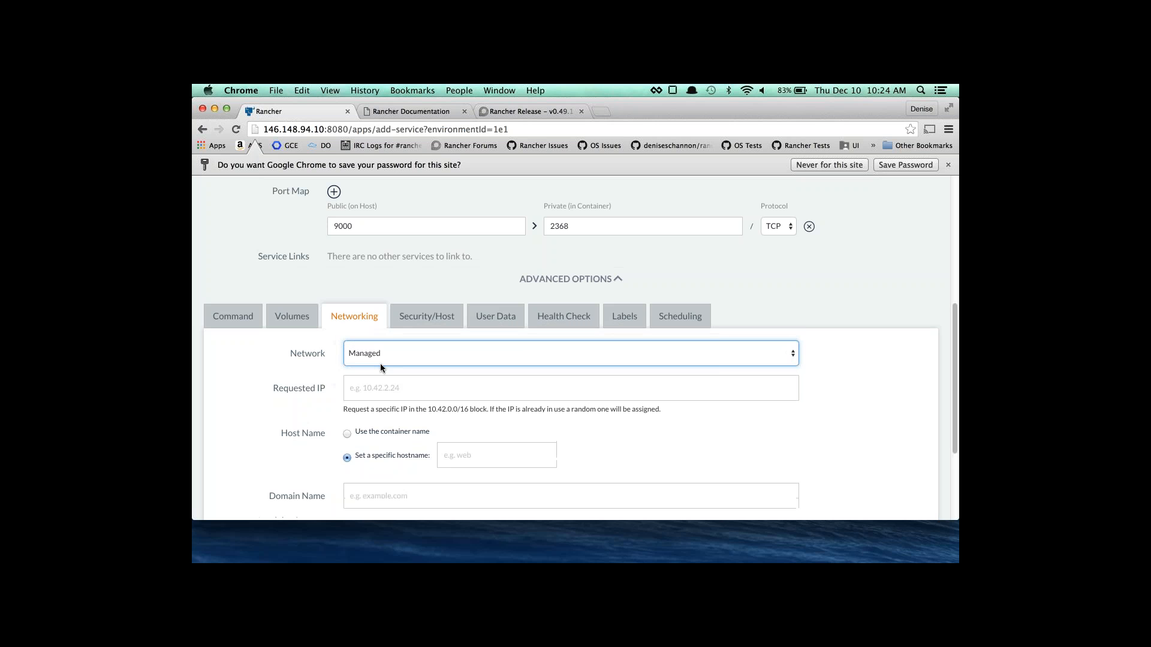
Review the Security/Host and User Data settings, ending on Health Check.
left_click(433, 321)
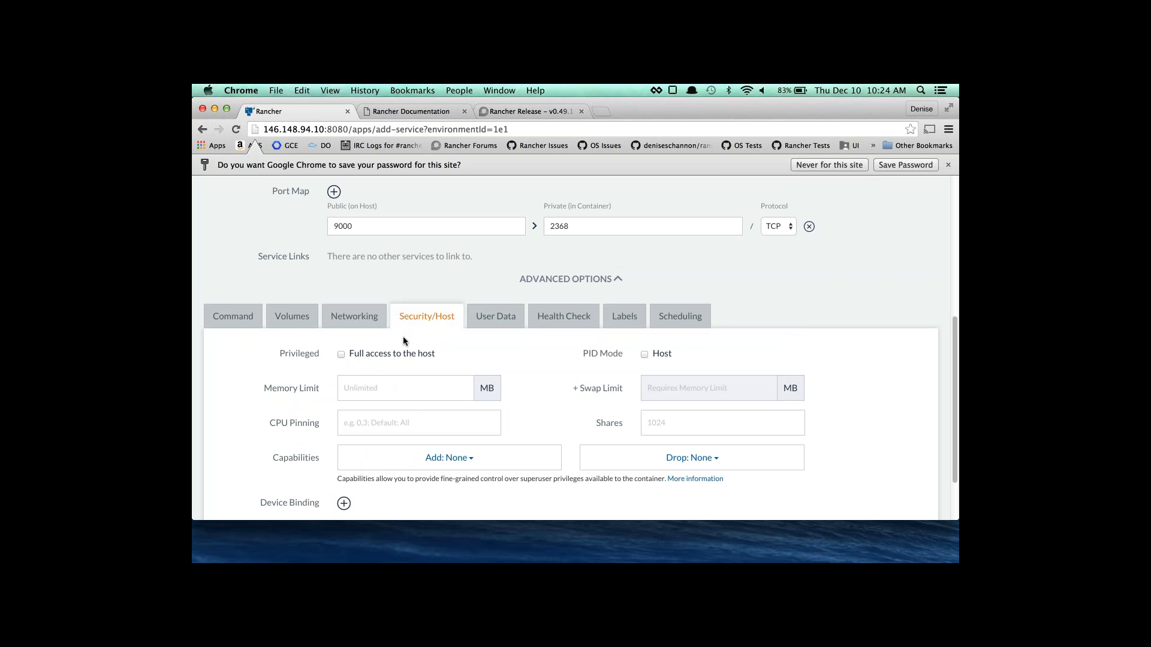
left_click(492, 320)
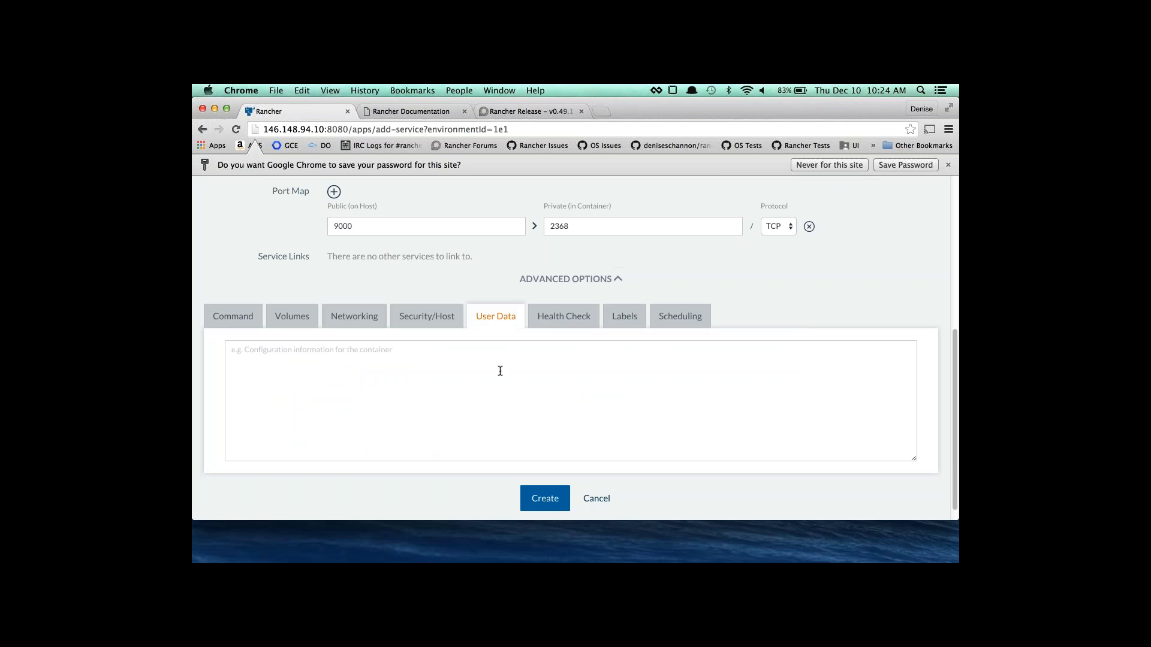
left_click(554, 322)
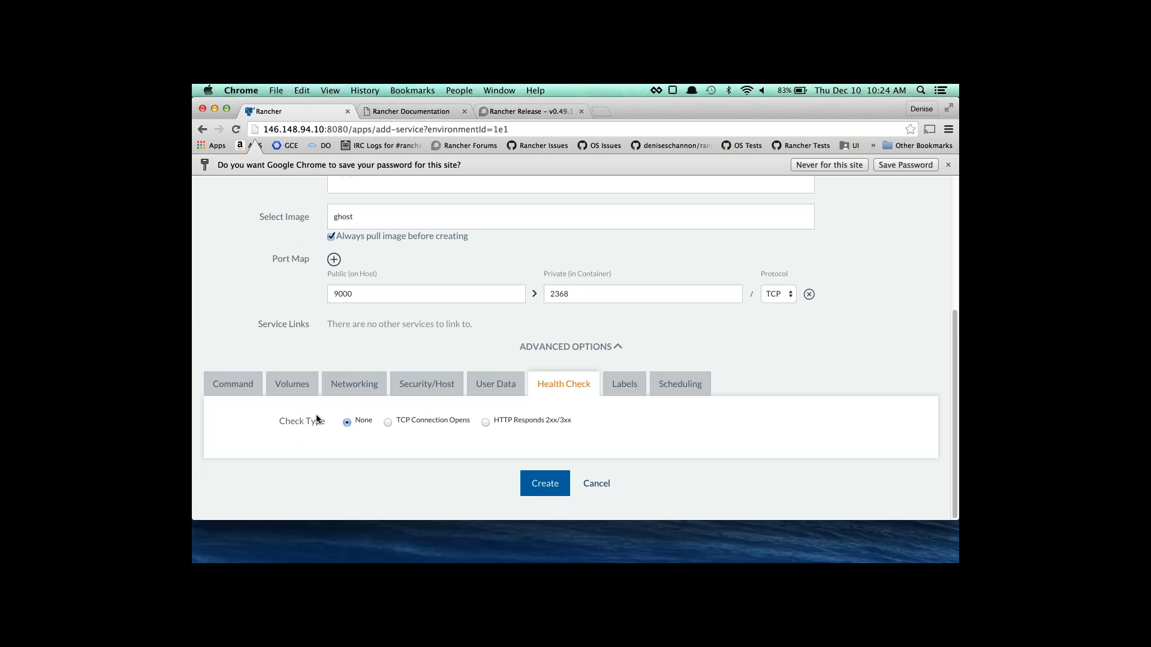
Try a TCP health check, revert it to None, then view the service's Labels settings.
left_click(440, 426)
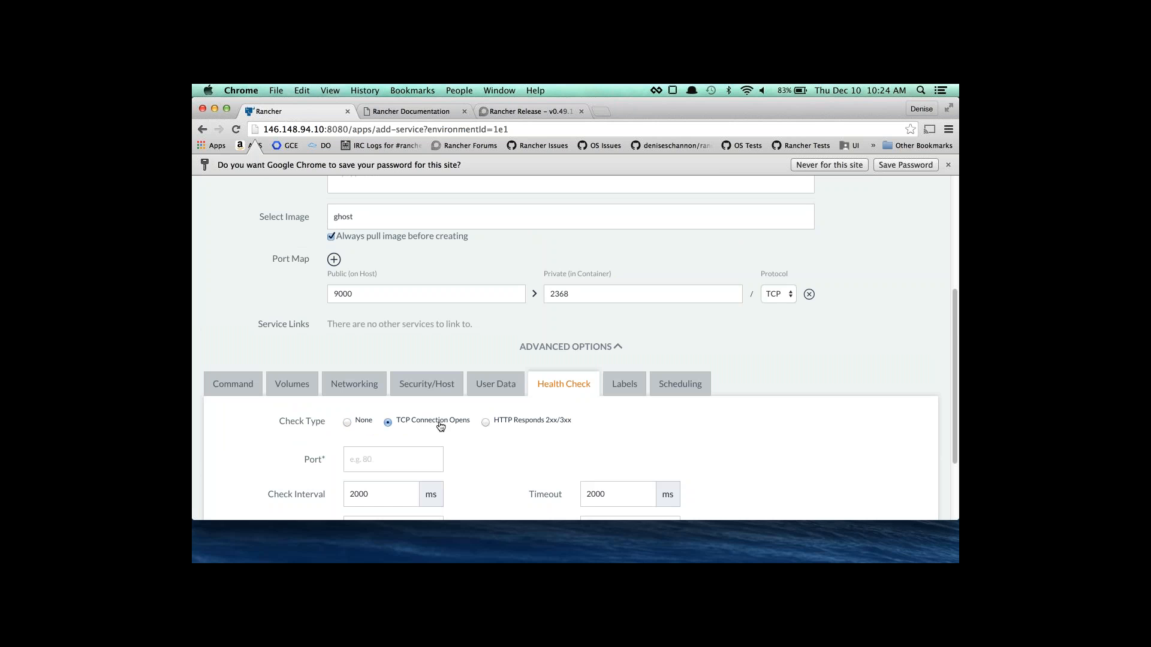
scroll(439, 425, "down", 2)
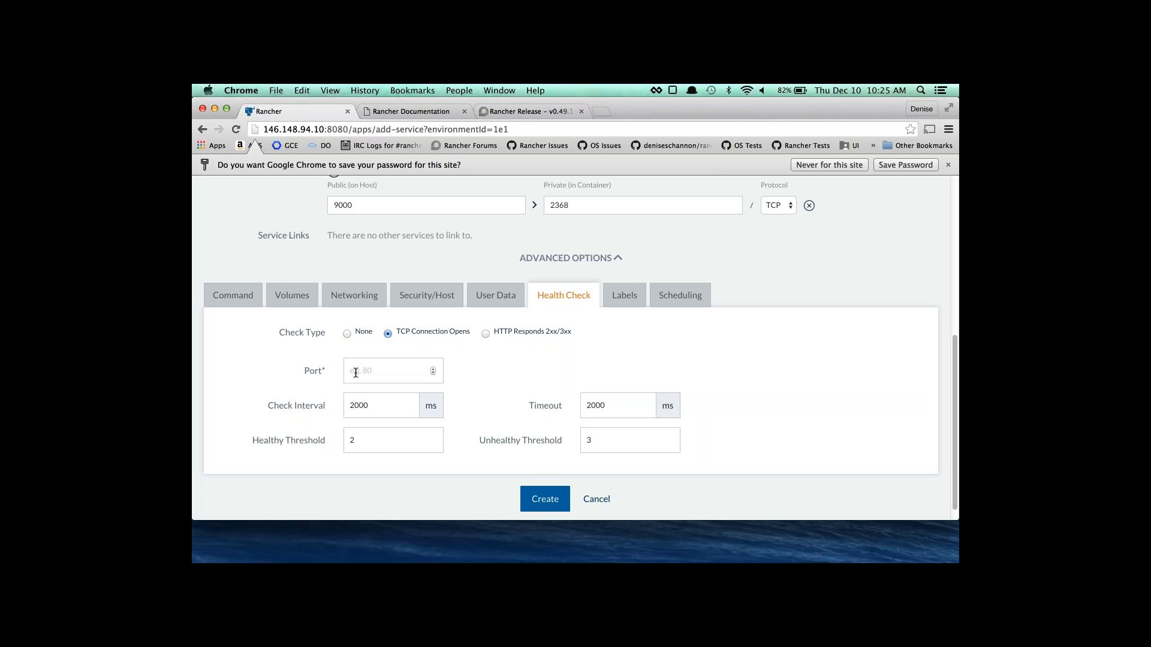
left_click(347, 334)
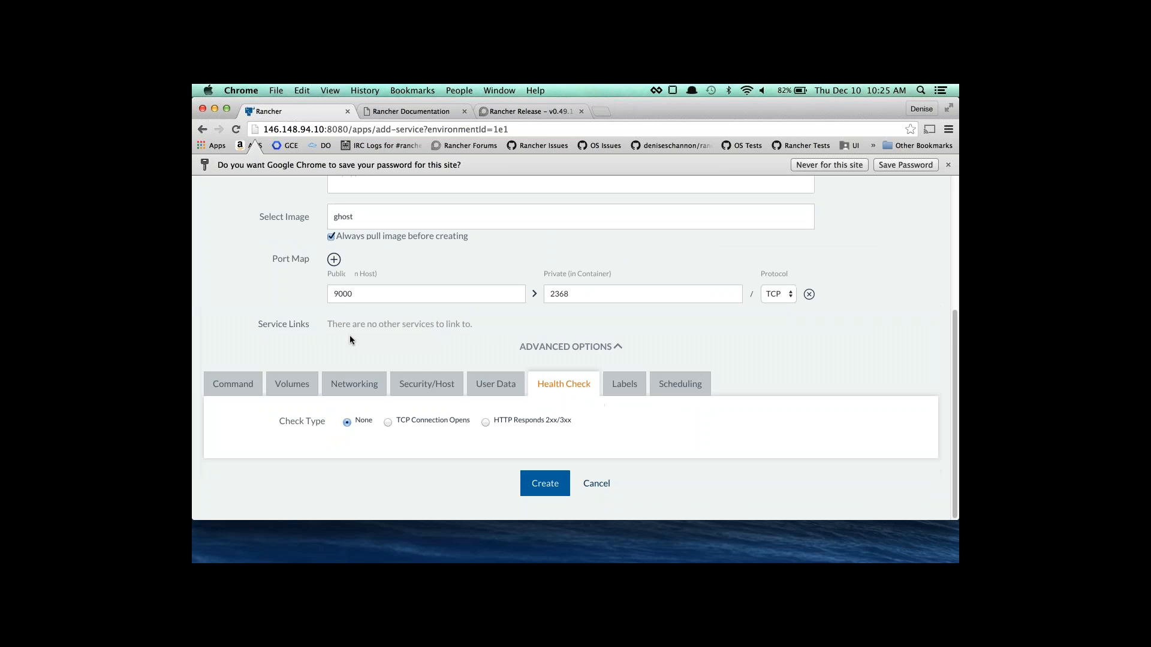
left_click(624, 384)
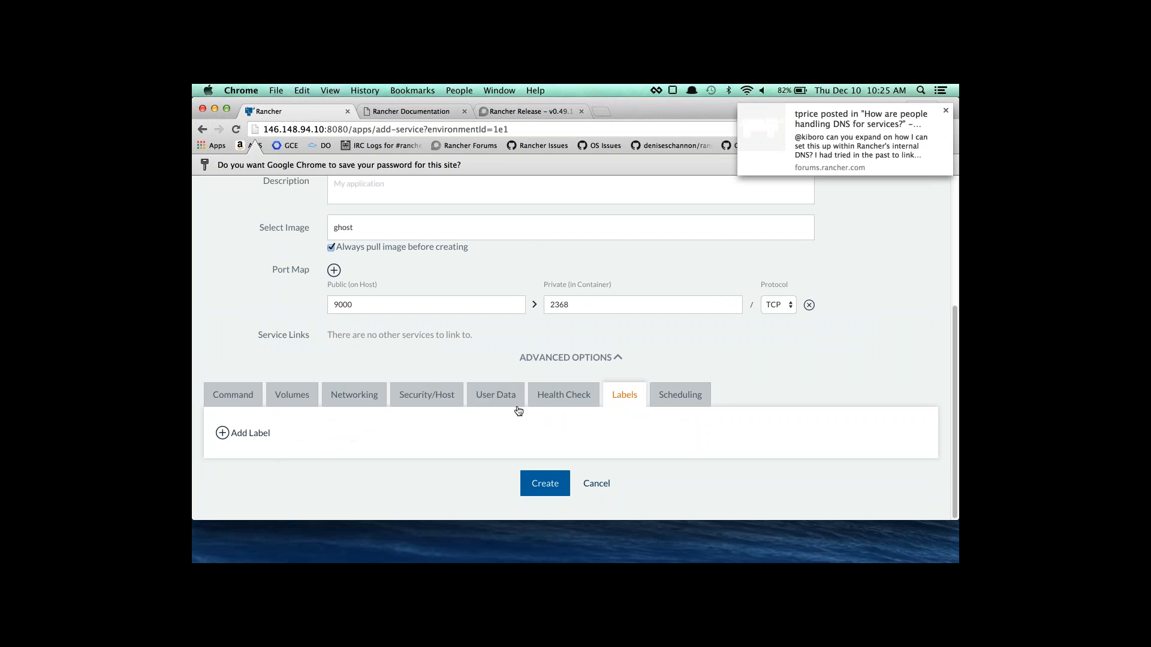
Add a scheduling rule: host must have host label blog = true.
left_click(679, 394)
scroll(311, 414, "down", 2)
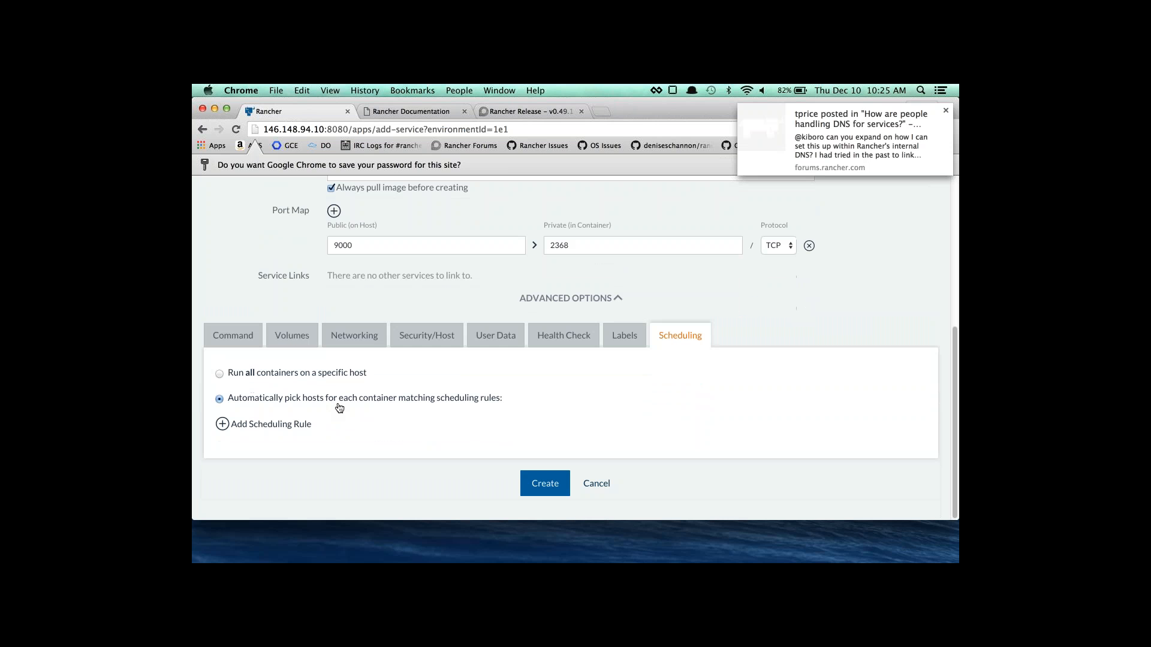
left_click(302, 428)
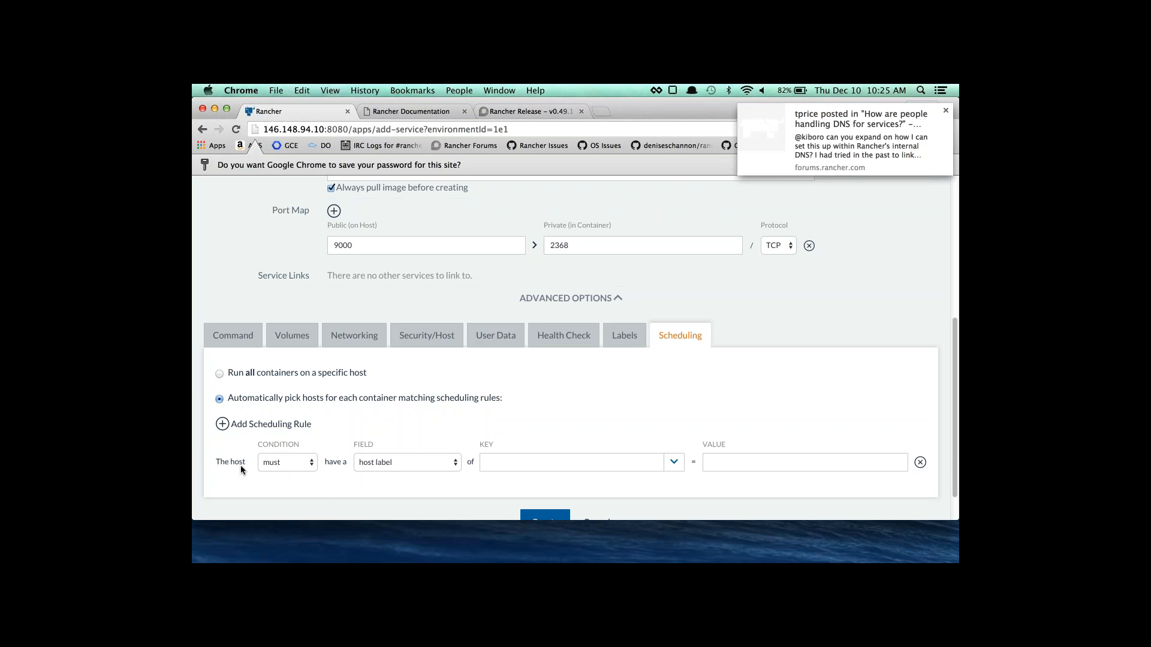
left_click(289, 461)
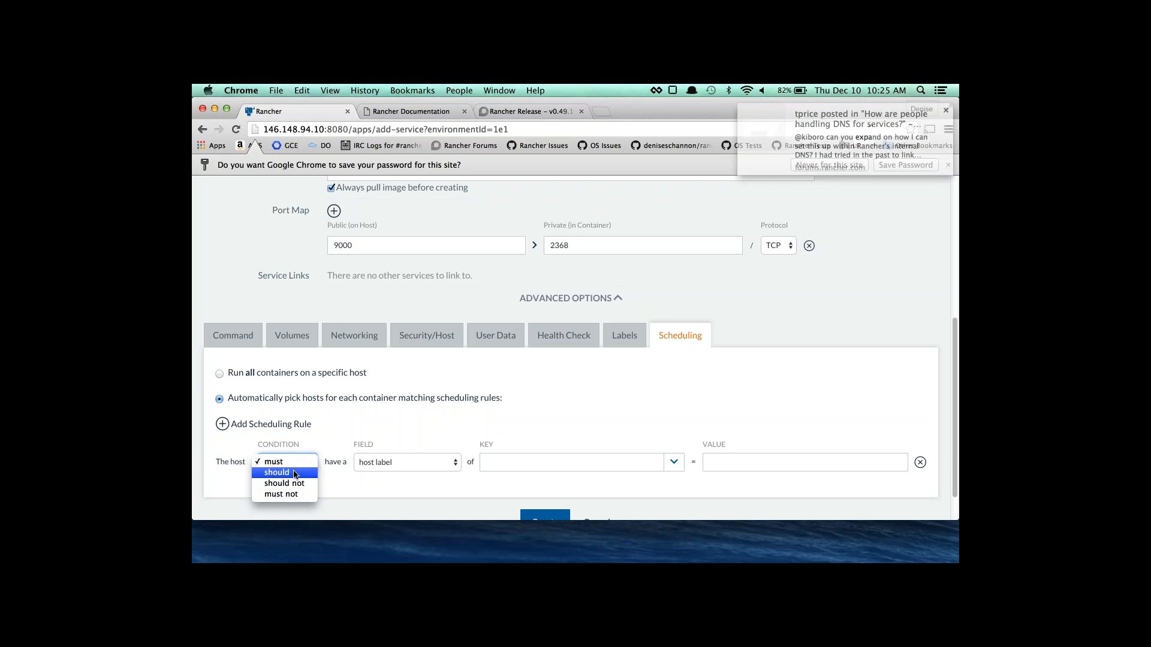
left_click(406, 454)
left_click(401, 461)
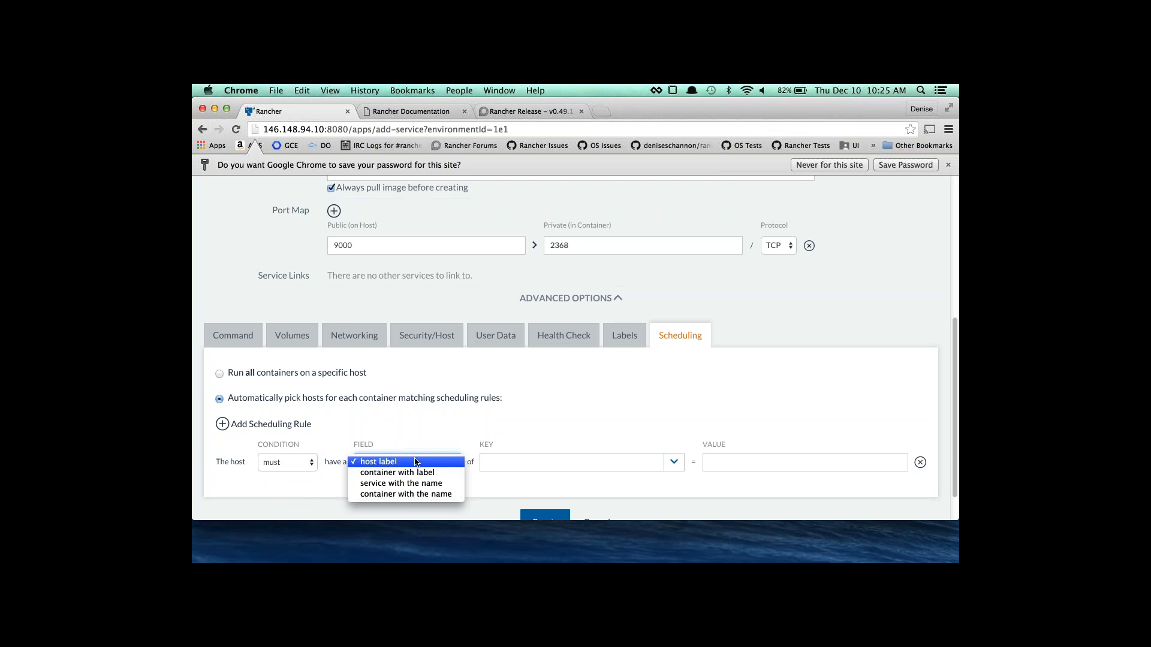
left_click(523, 451)
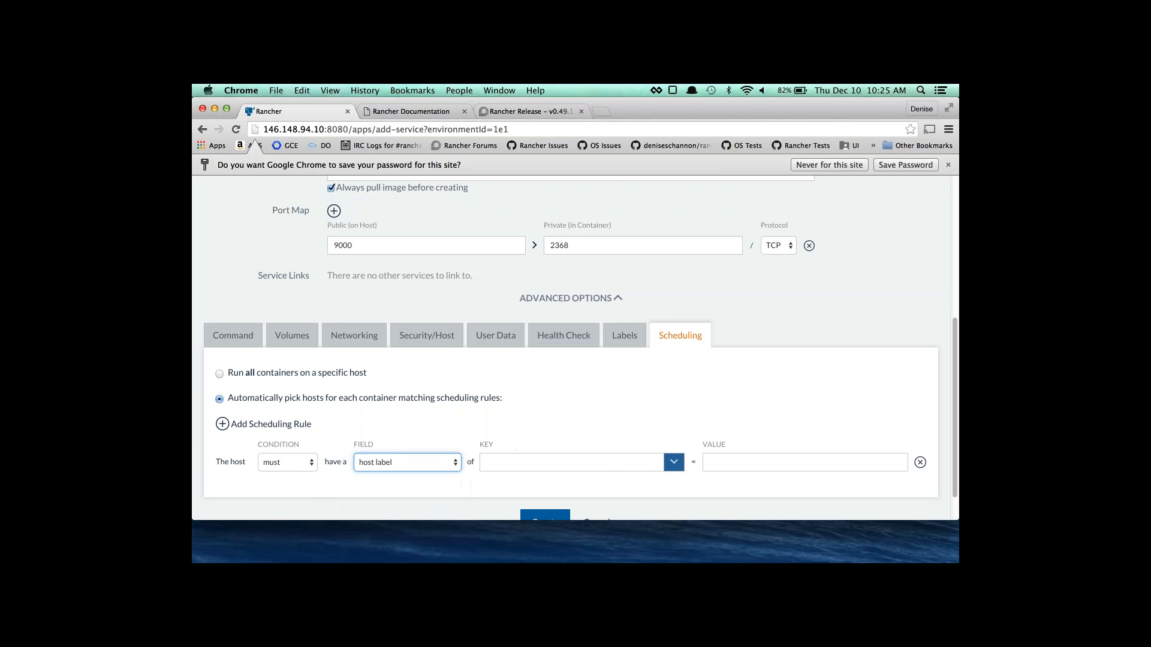
left_click(674, 462)
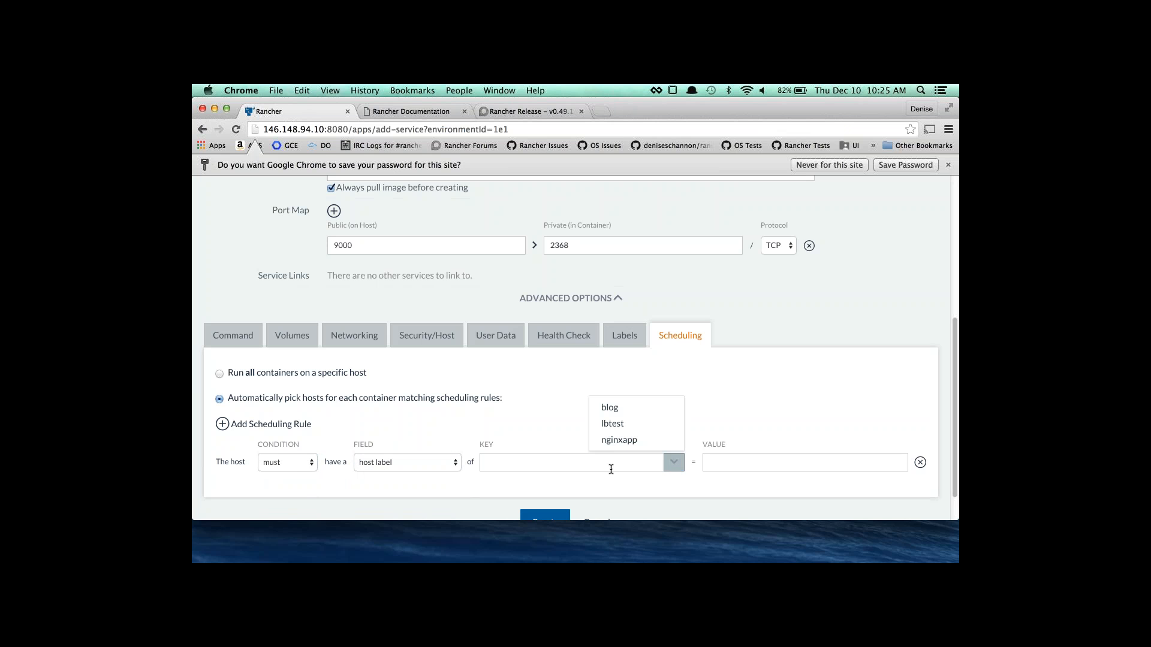
left_click(621, 413)
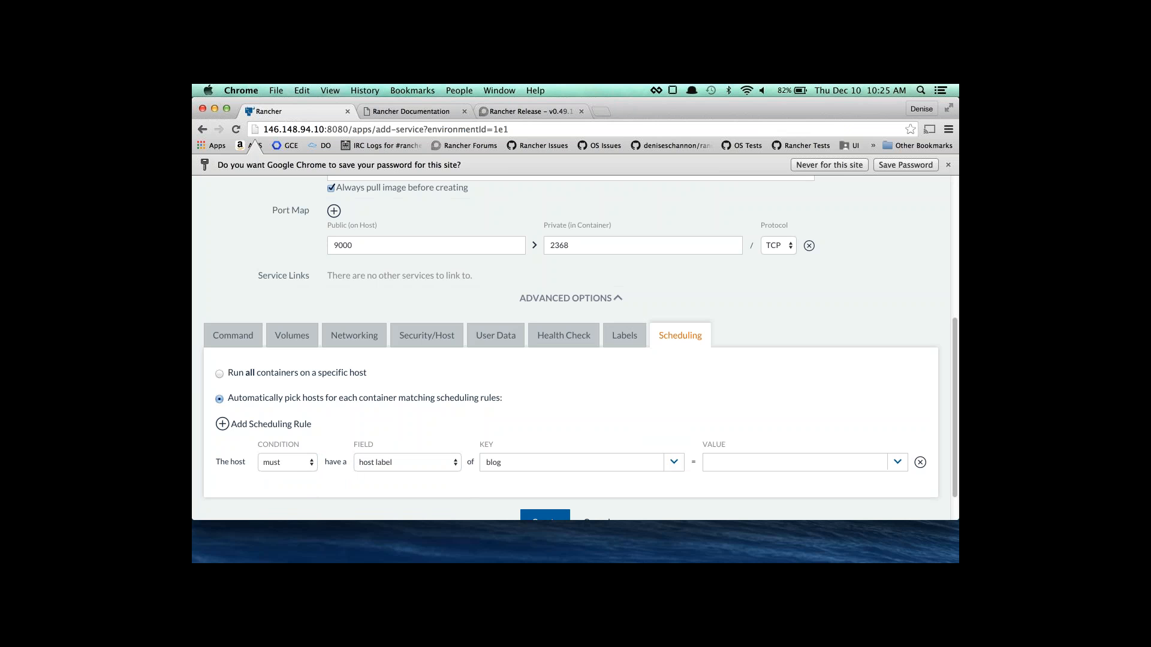
left_click(889, 466)
left_click(836, 486)
Create the blog service.
scroll(224, 464, "down", 2)
scroll(403, 301, "up", 5)
scroll(416, 327, "down", 5)
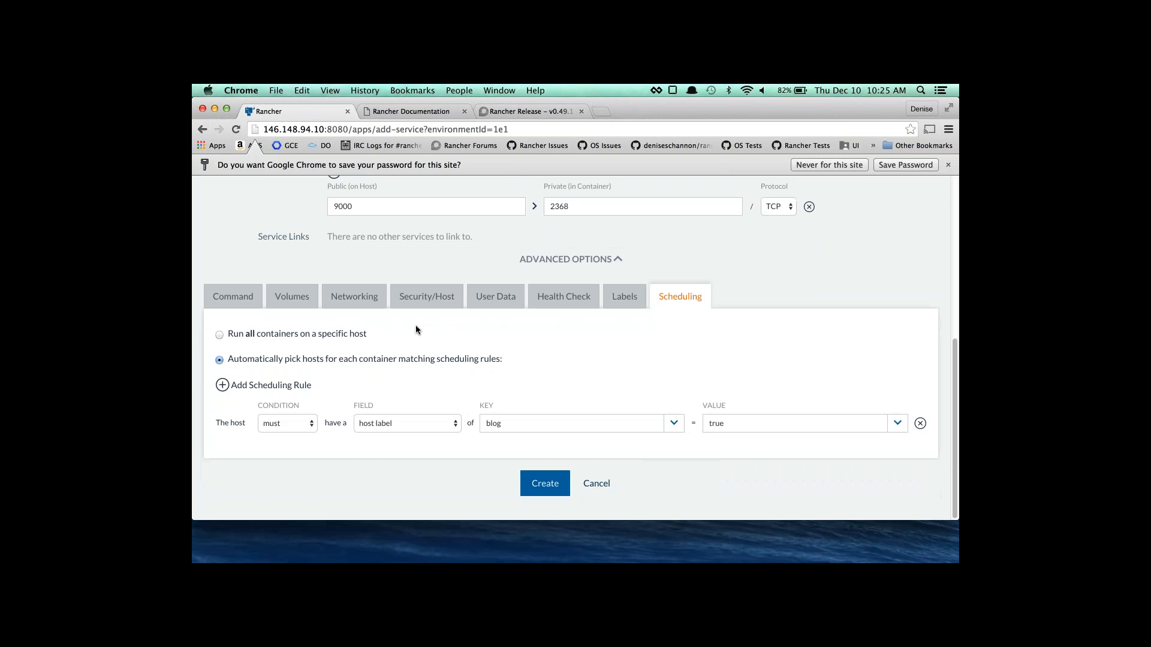
left_click(546, 490)
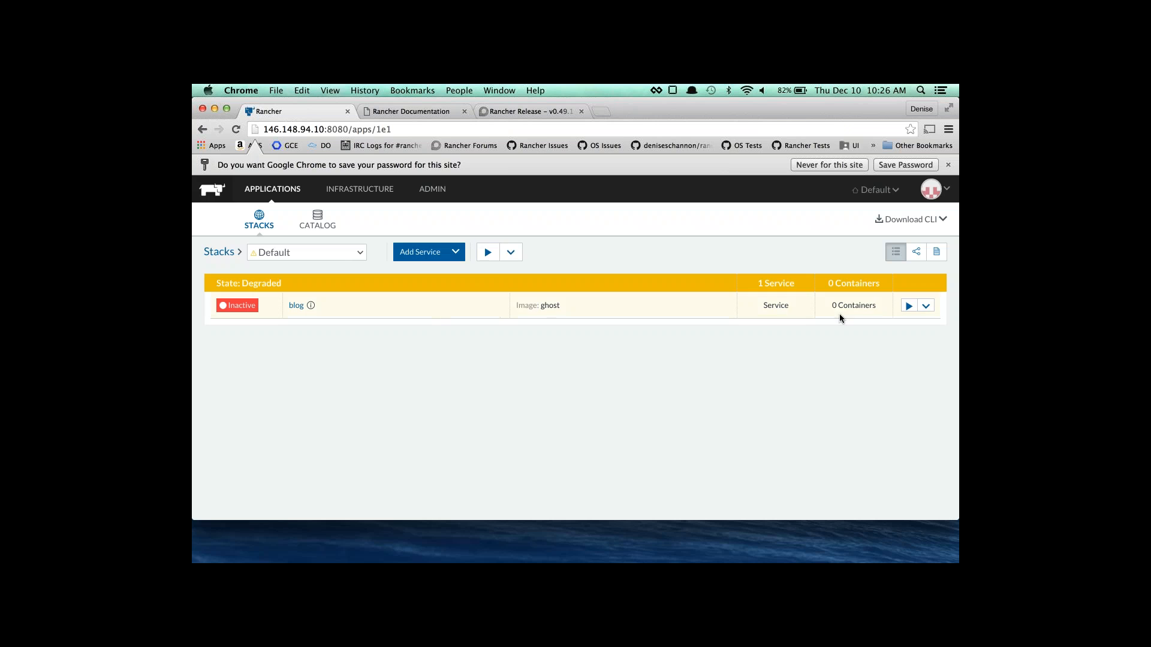
Start the blog service, close the release notes, and expand the Default stack to check it.
left_click(489, 248)
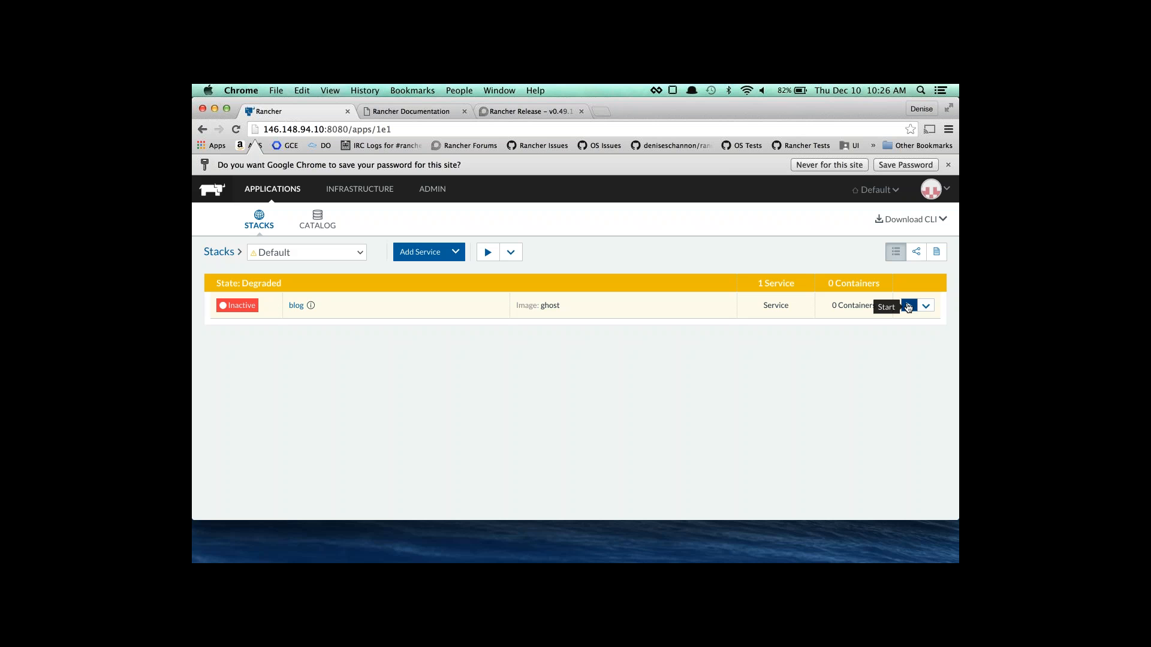
left_click(908, 307)
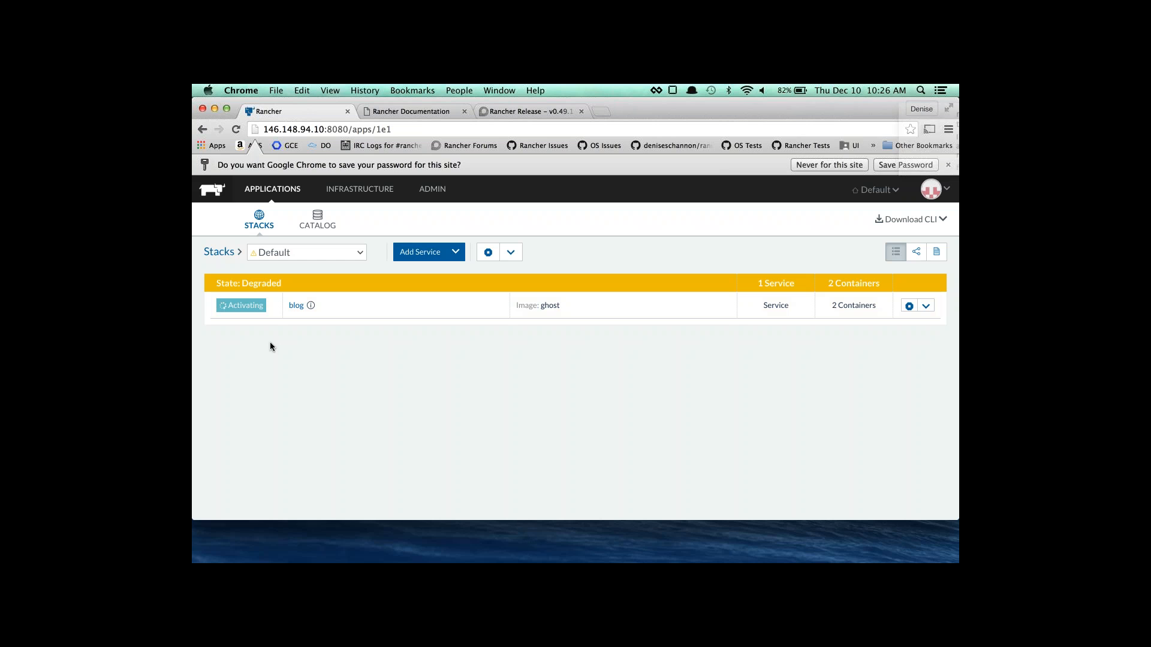
left_click(581, 112)
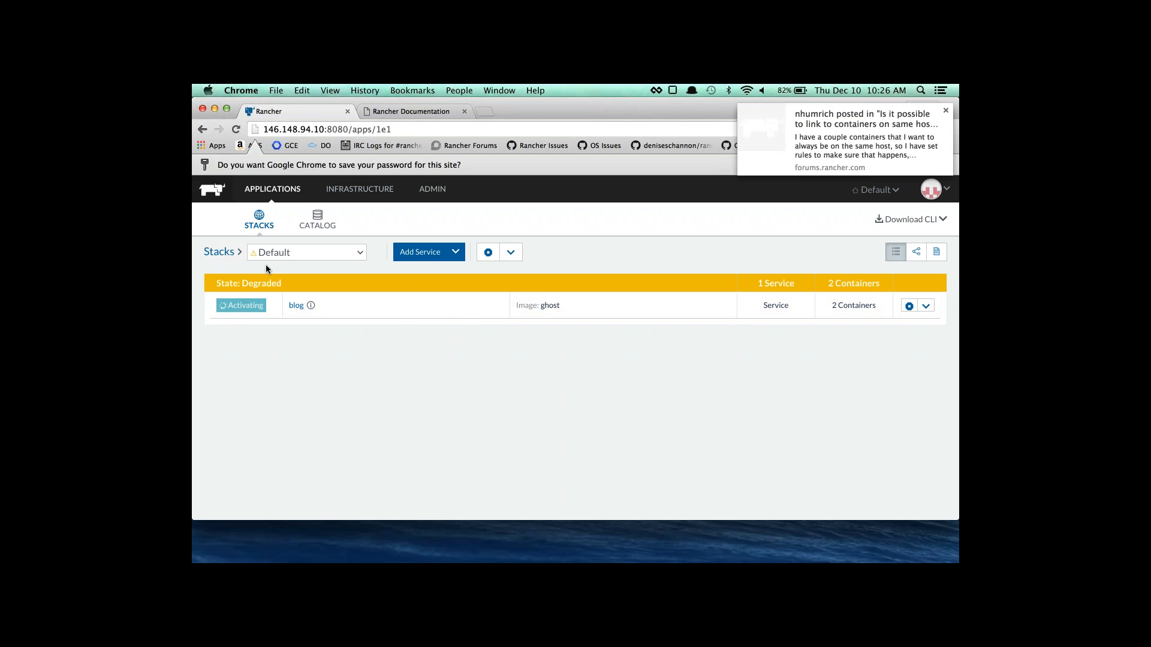
left_click(220, 252)
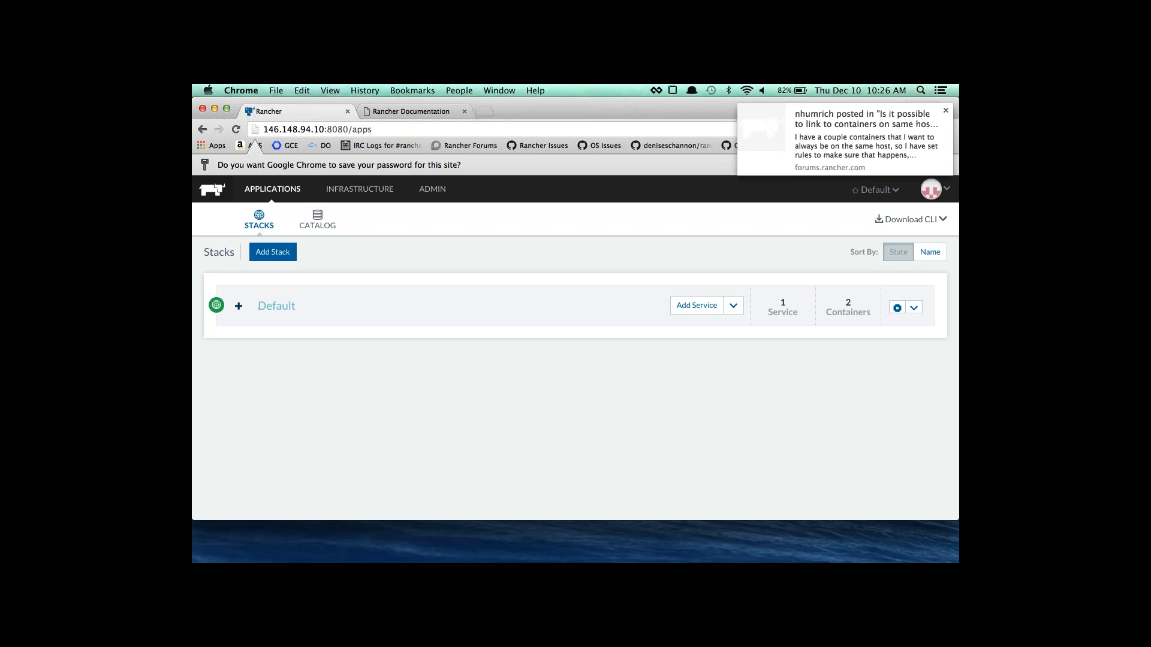
left_click(241, 311)
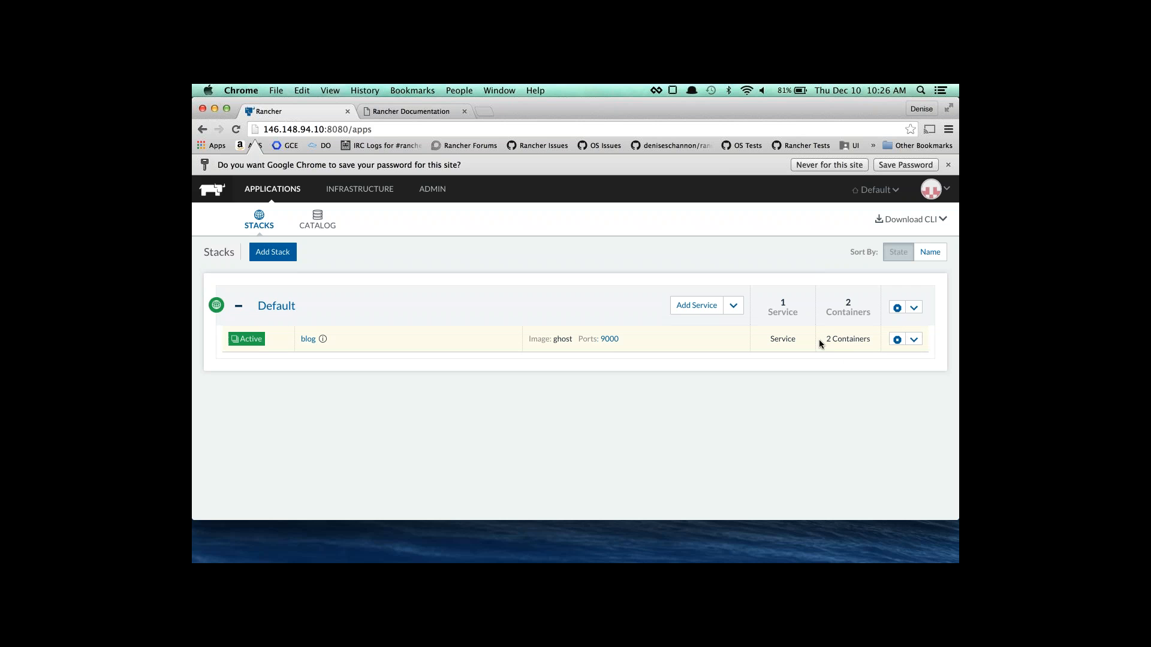
Open the Ghost blog on port 9000, inspect its host IP and port, then return to Rancher.
left_click(609, 340)
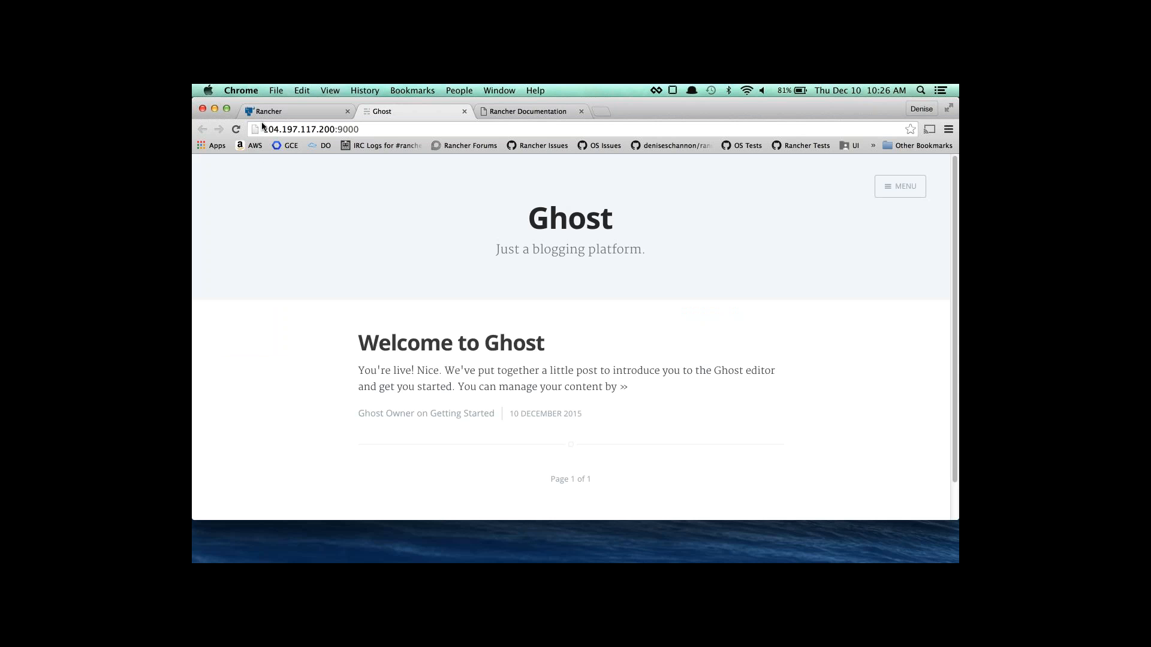
left_click_drag(262, 127, 335, 130)
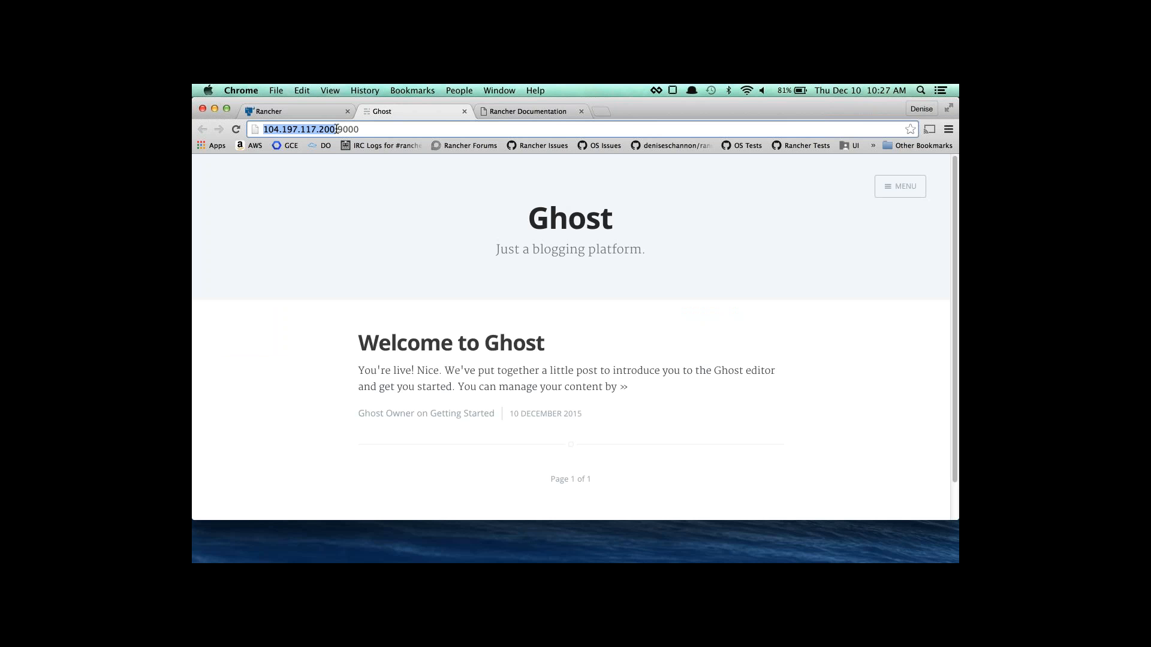
left_click_drag(338, 129, 360, 130)
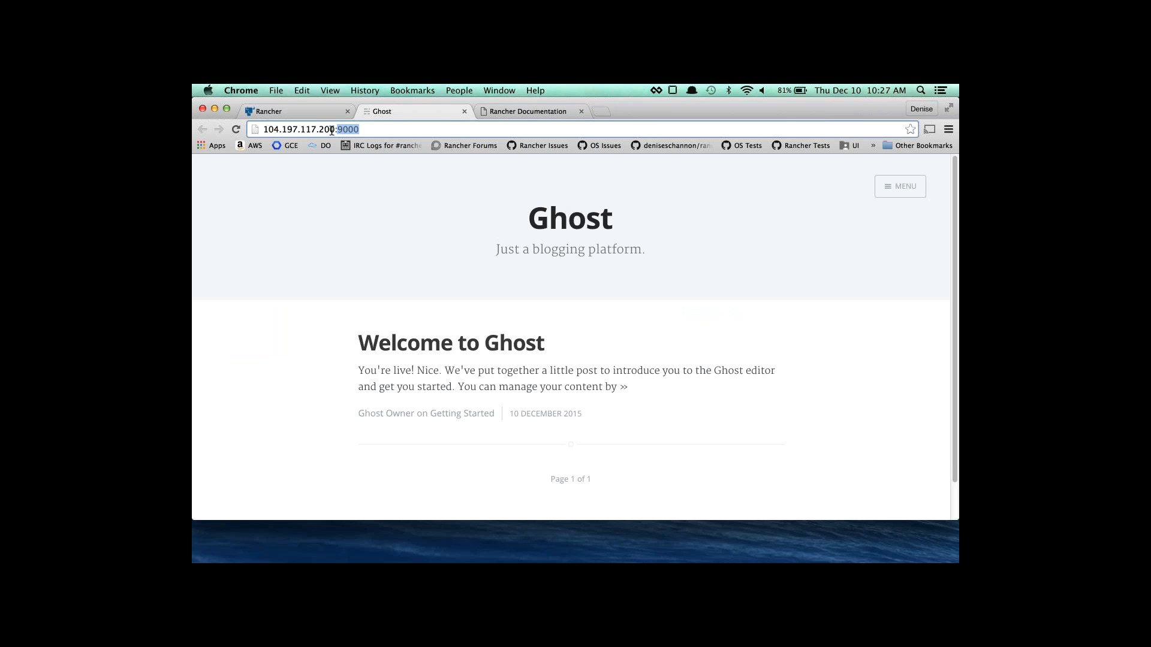
left_click_drag(331, 130, 346, 245)
left_click(293, 112)
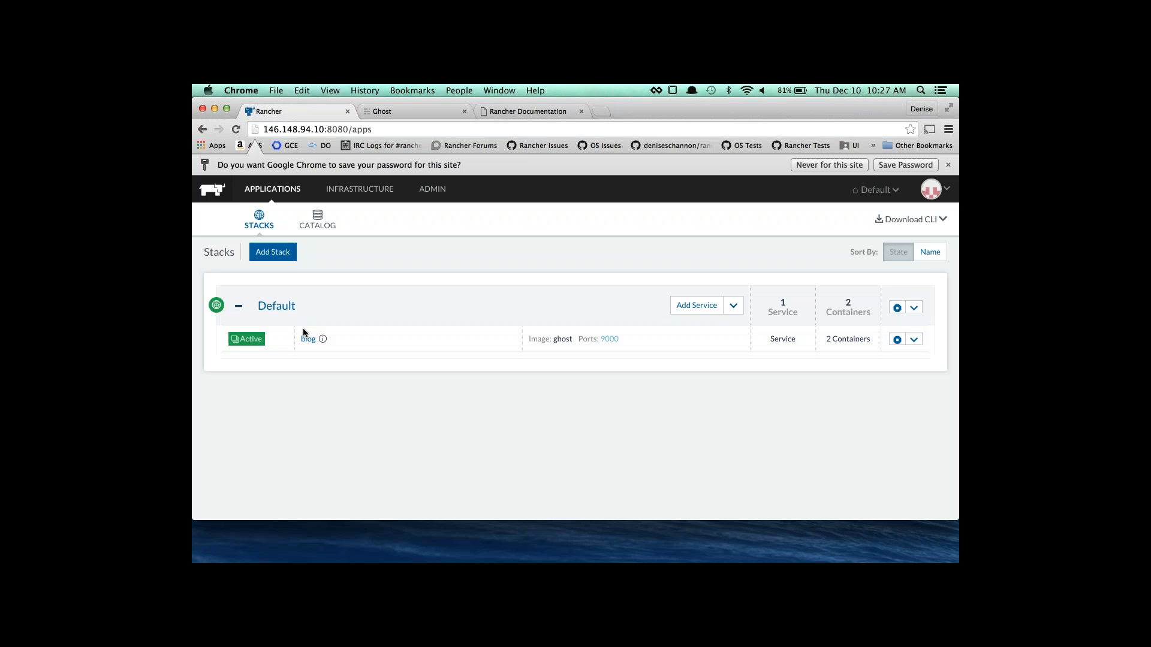
Inspect the blog service's summary panel and container actions, then open its full detail page.
left_click(323, 340)
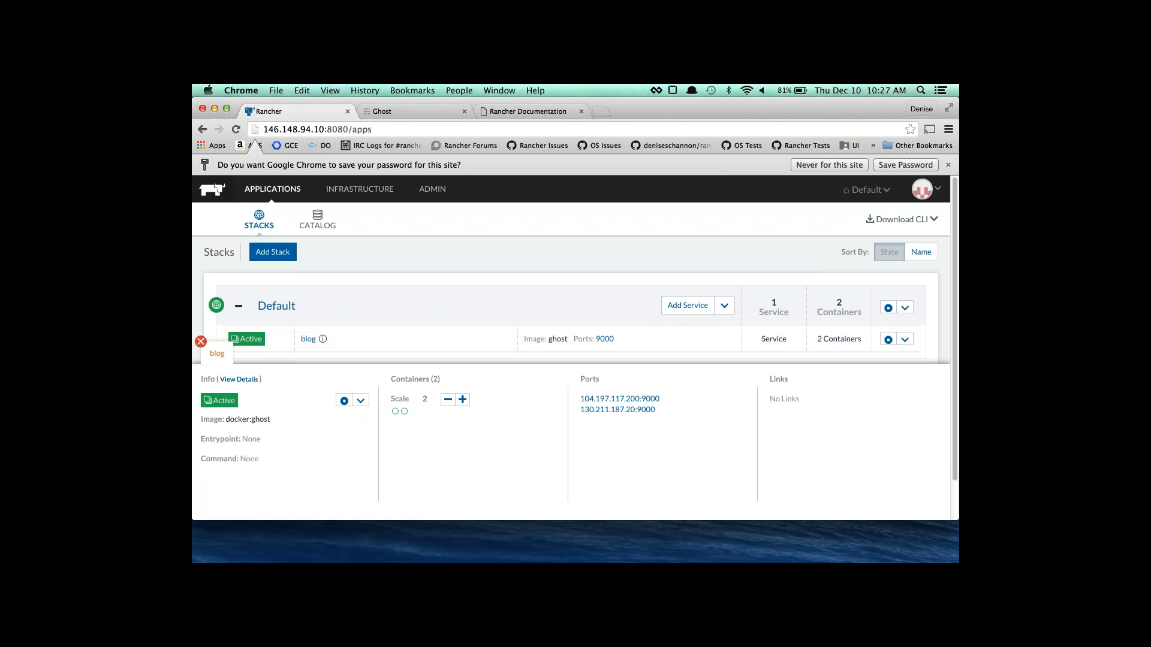
right_click(403, 413)
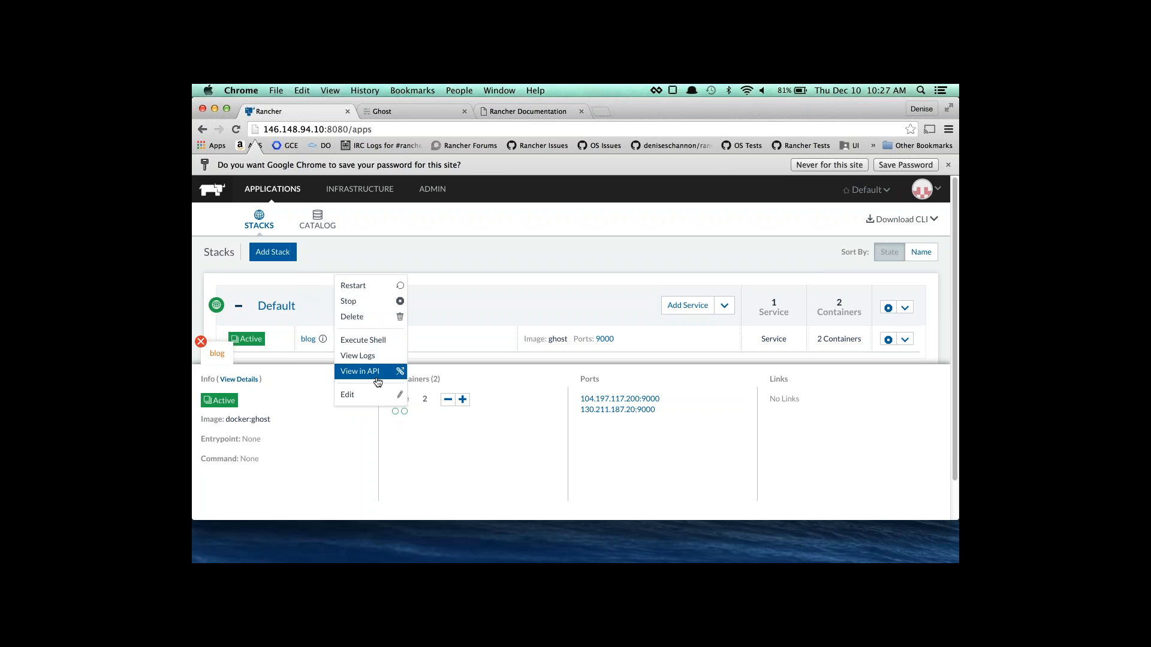
left_click(451, 451)
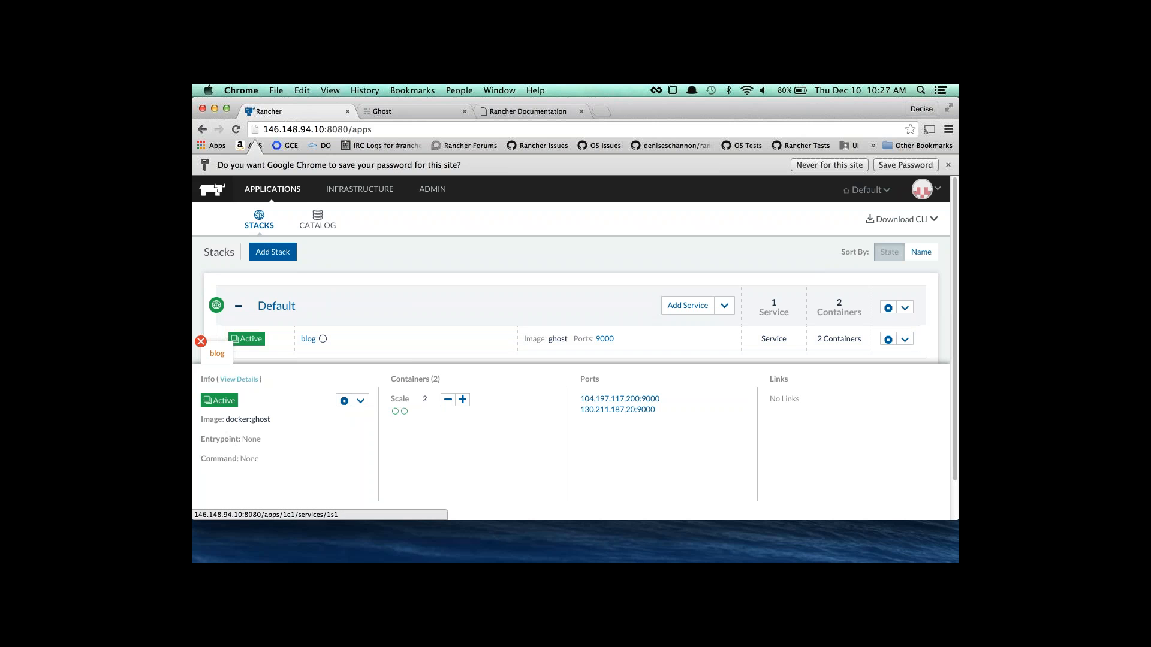
left_click(308, 340)
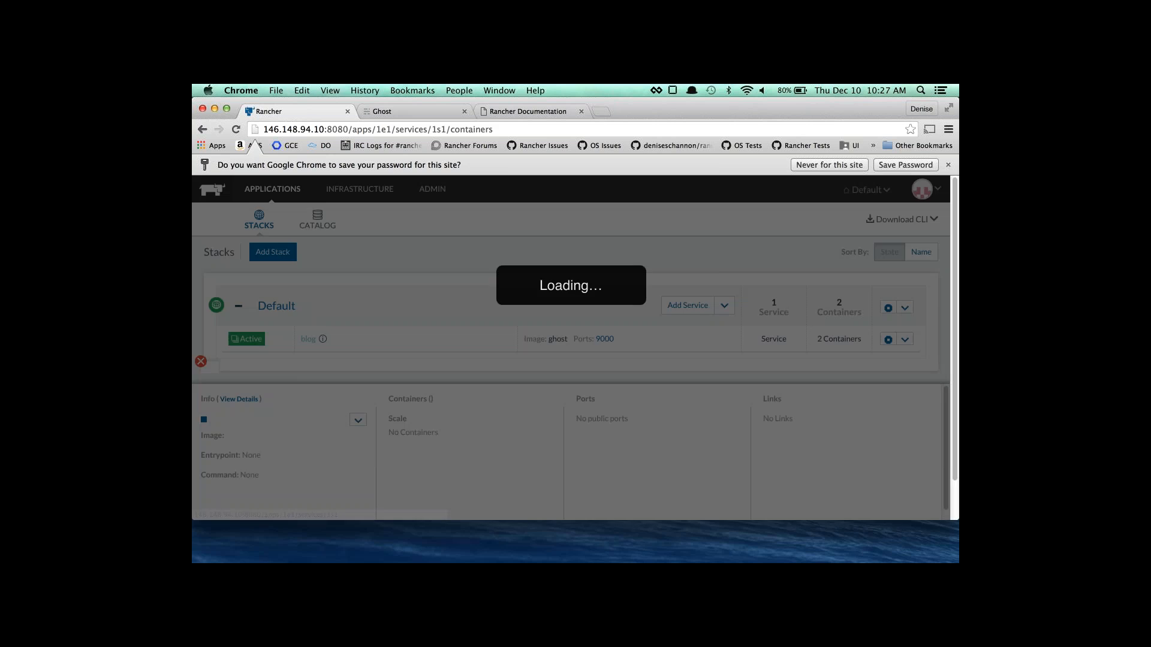
Check the blog service's Ports, Containers, Labels and Links, then return to the Default stack.
scroll(329, 337, "down", 1)
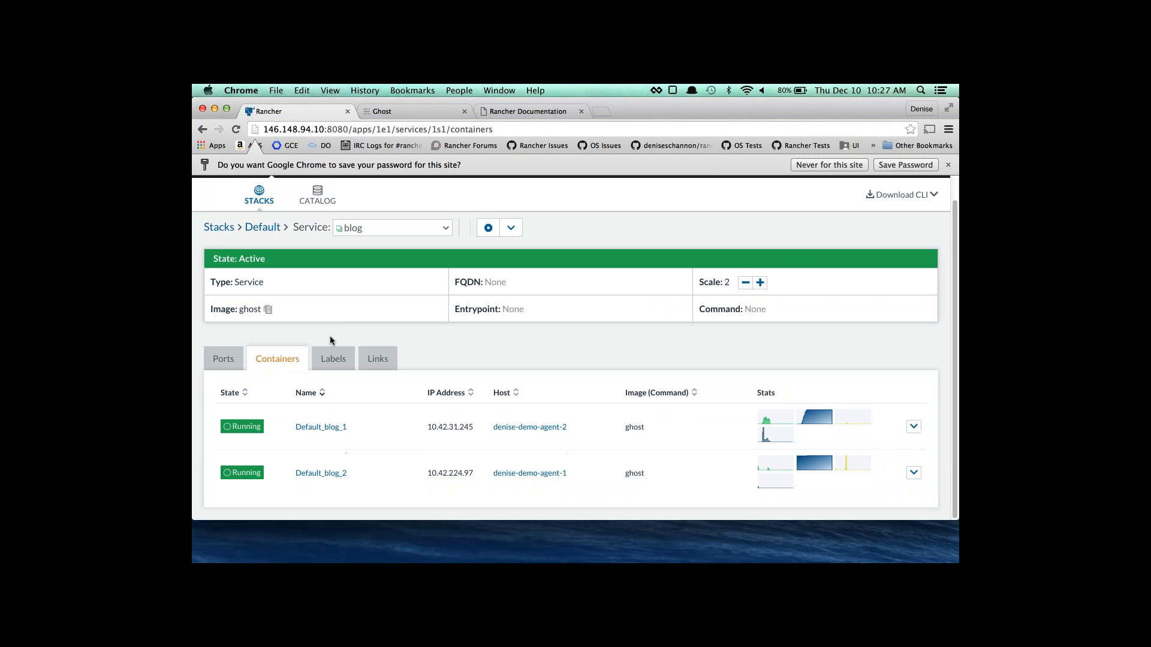
left_click(223, 362)
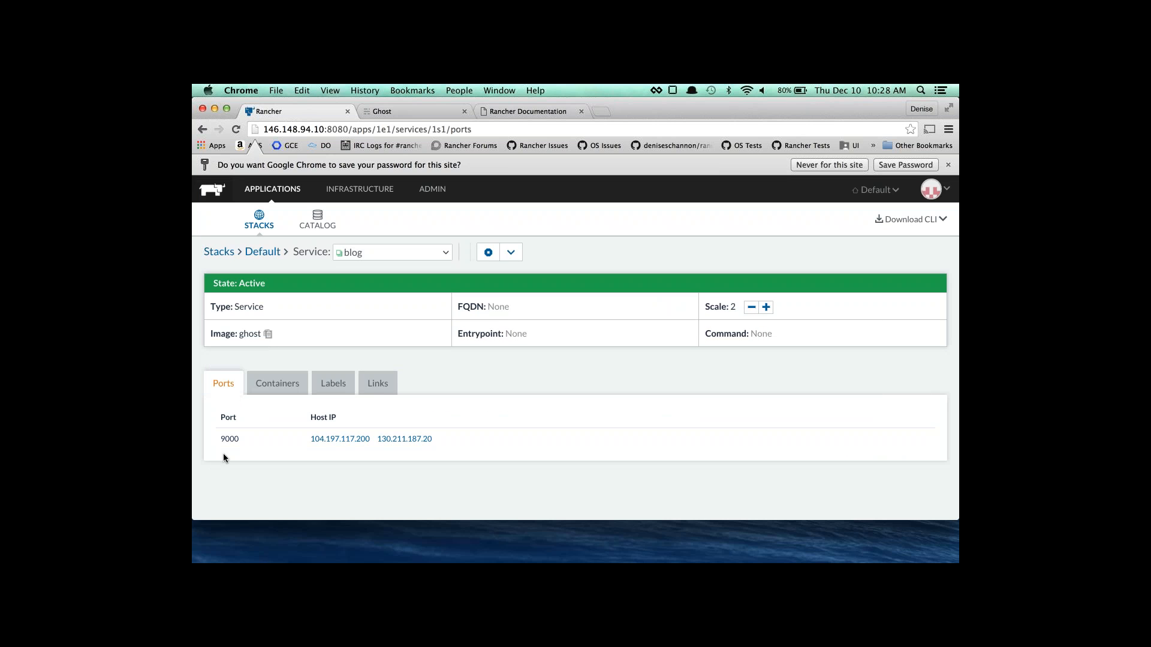
left_click(280, 382)
scroll(283, 377, "down", 1)
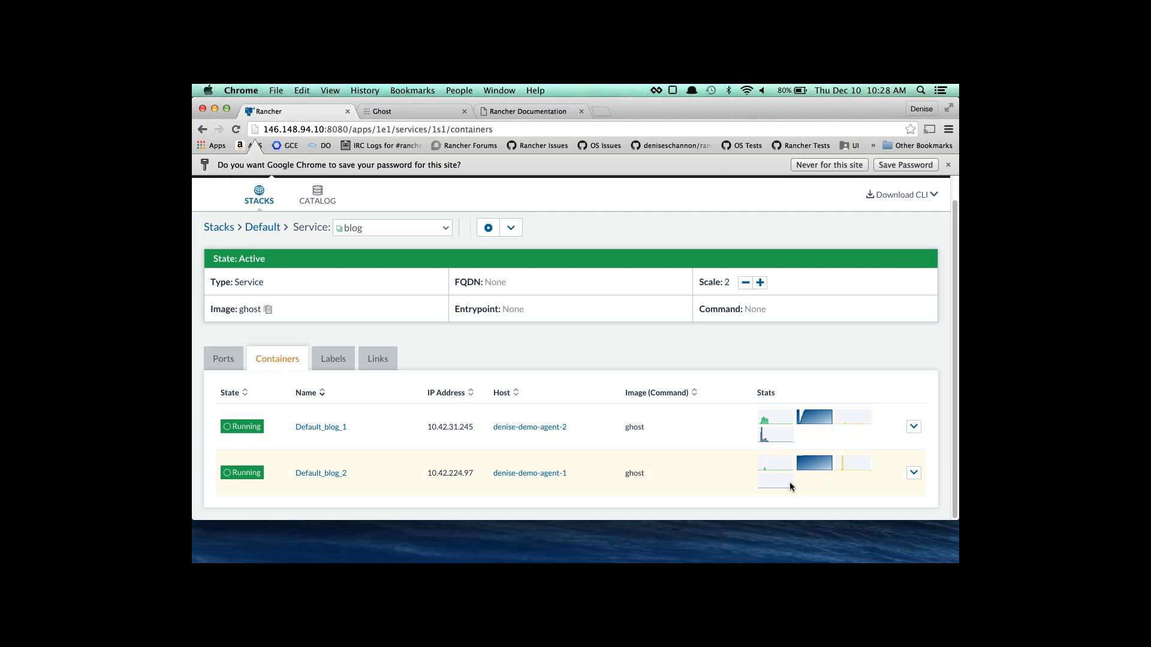
left_click(337, 365)
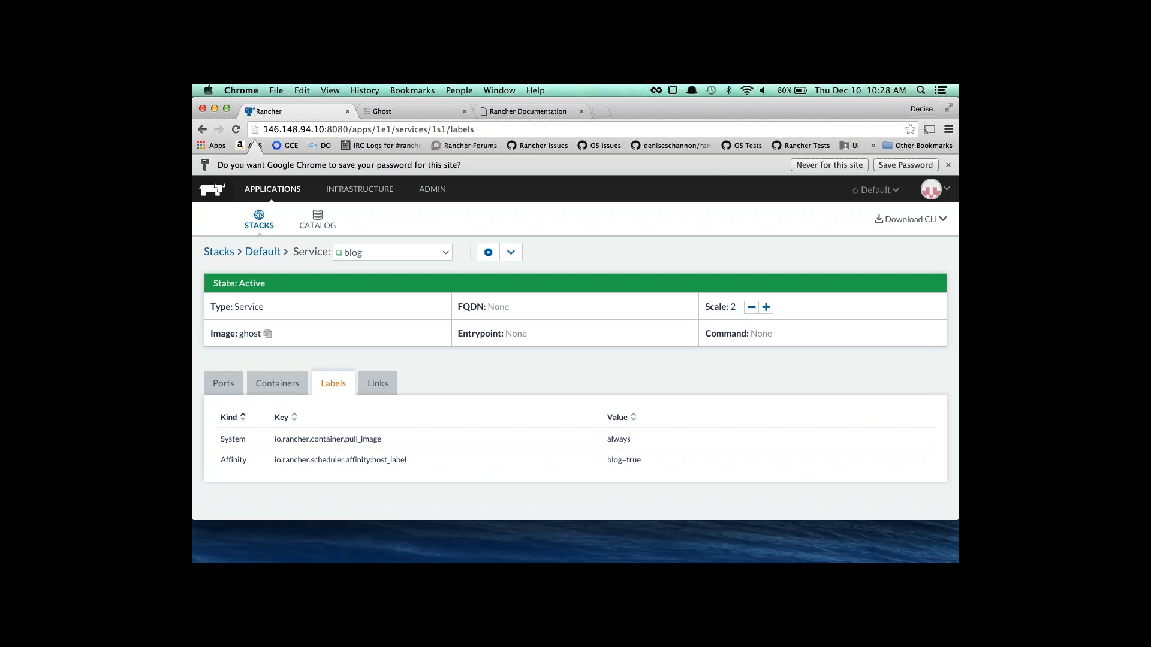
left_click(371, 385)
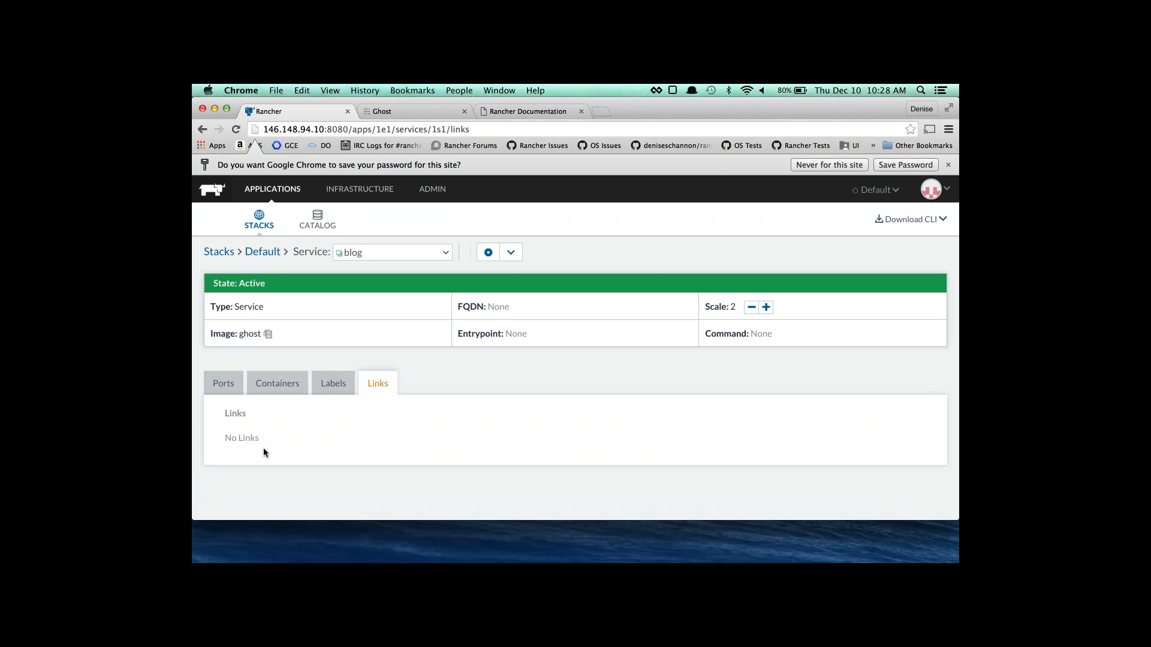
left_click(273, 390)
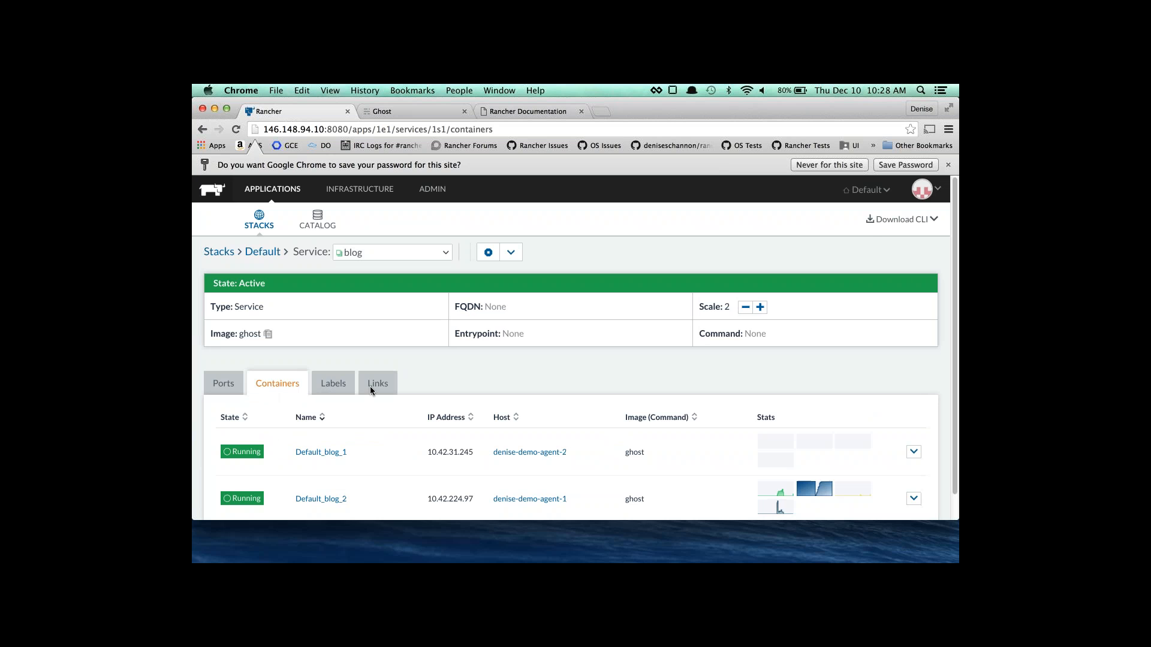
left_click(271, 252)
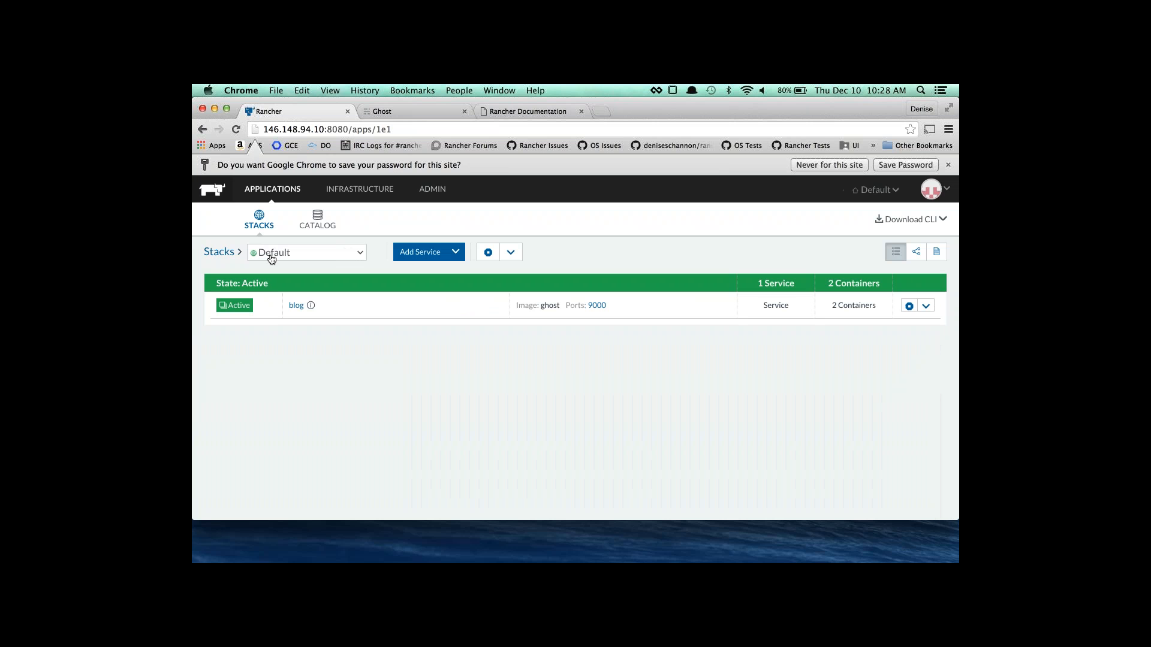
Go to the Hosts page and show actions for denise-demo-agent-2's Network Agent container.
left_click(310, 305)
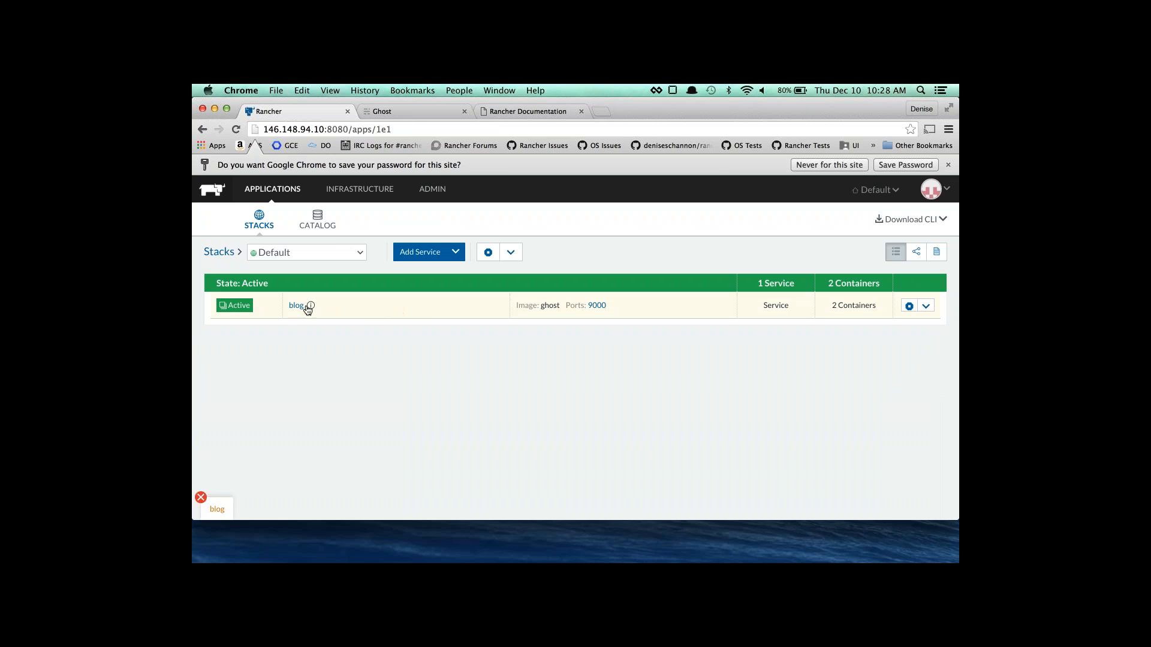
left_click(386, 190)
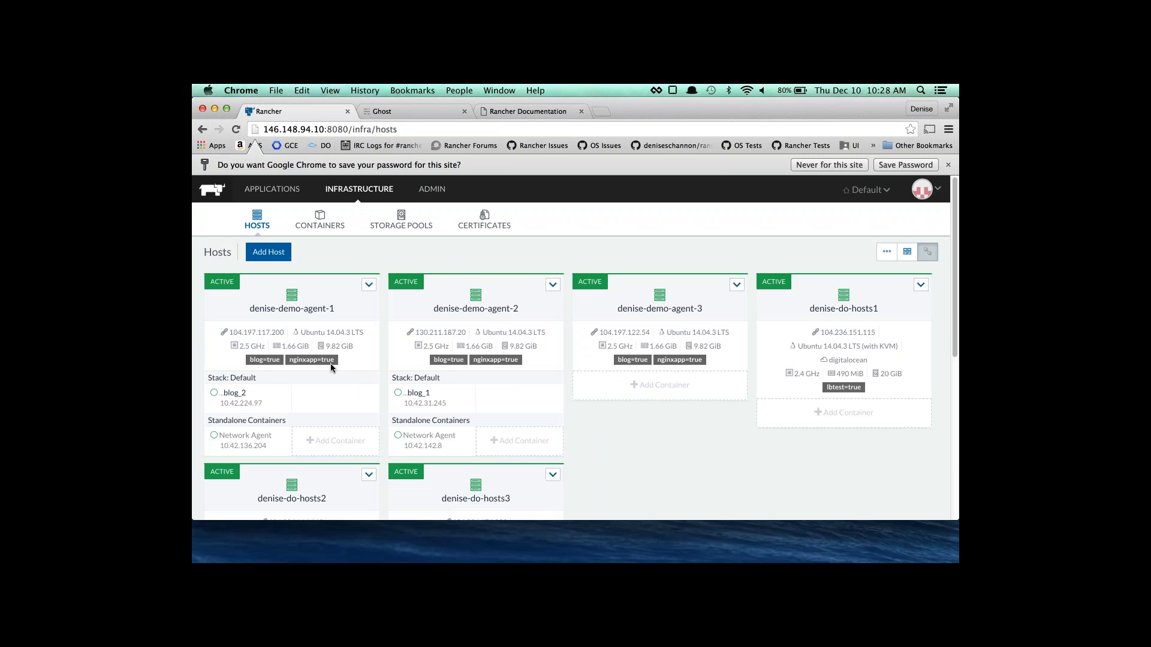
scroll(333, 365, "down", 4)
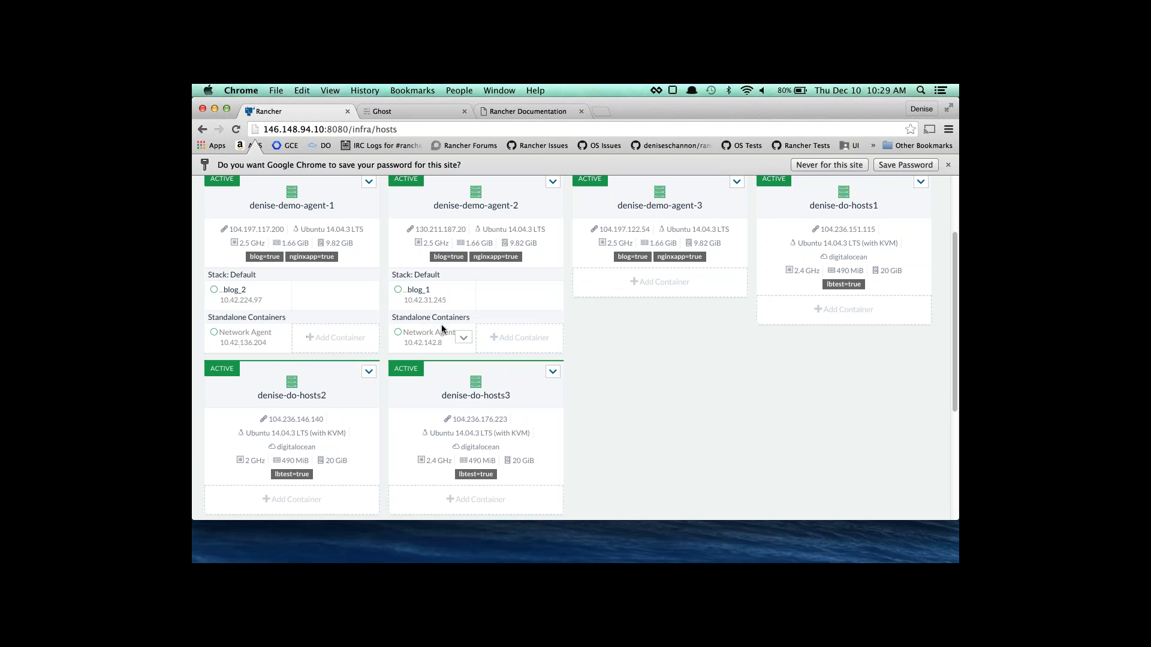
left_click(463, 338)
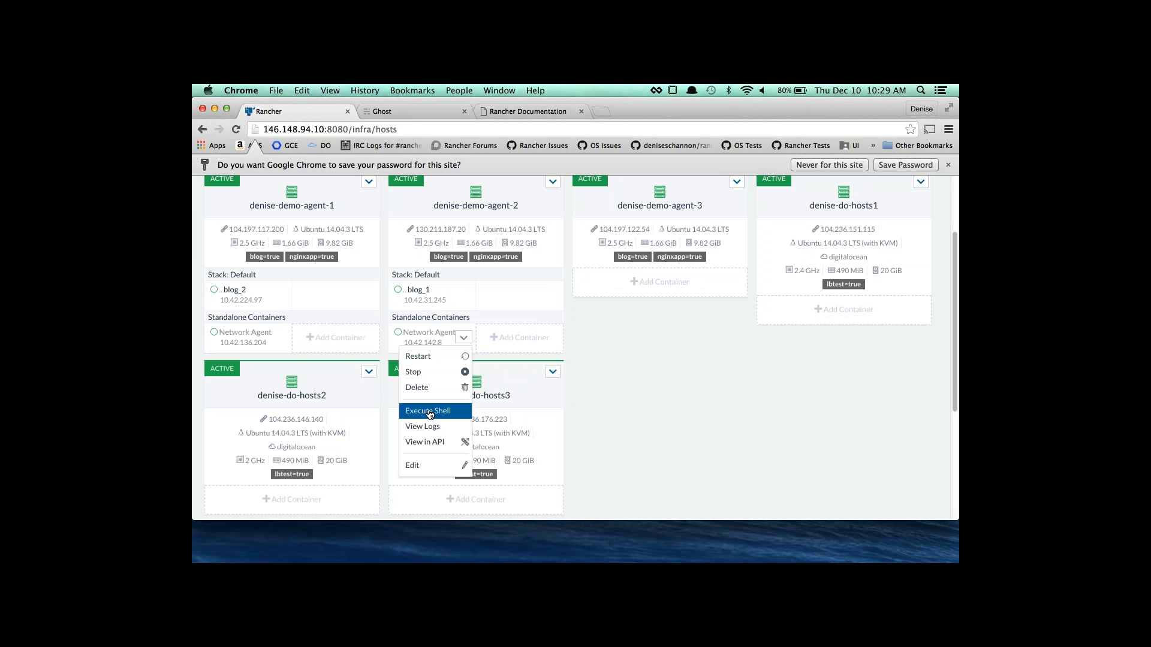
In the Network Agent shell, ping 10.42.136.204, stop it, and close the shell.
left_click(429, 413)
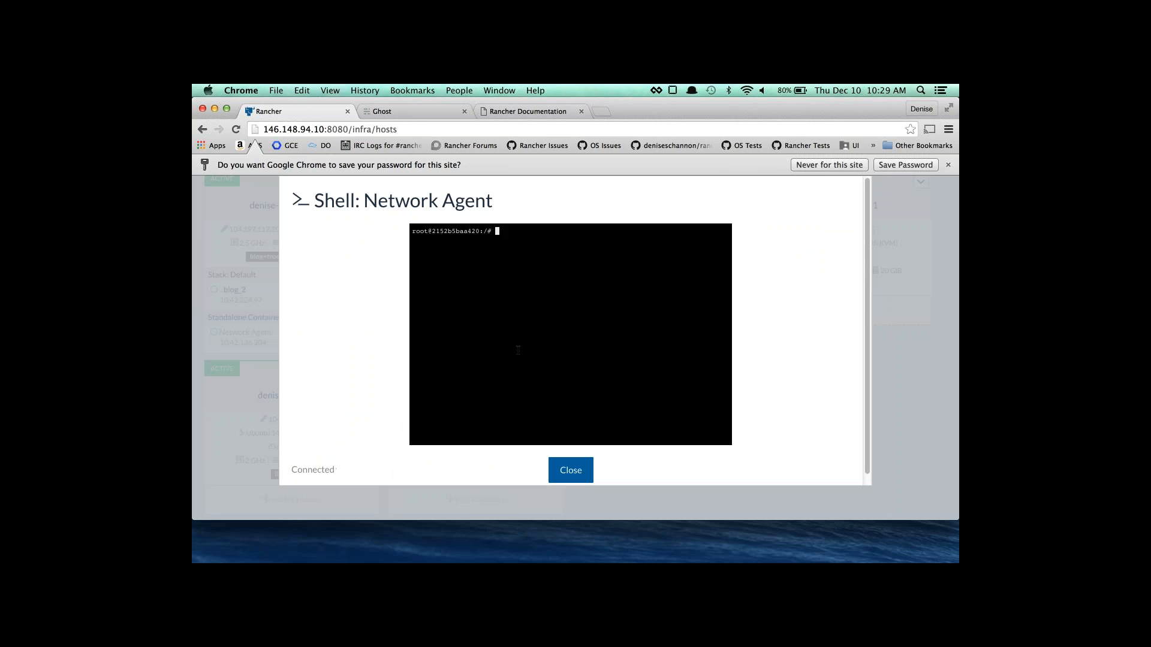
type("ping 10.42.136")
type(".204")
key("Return")
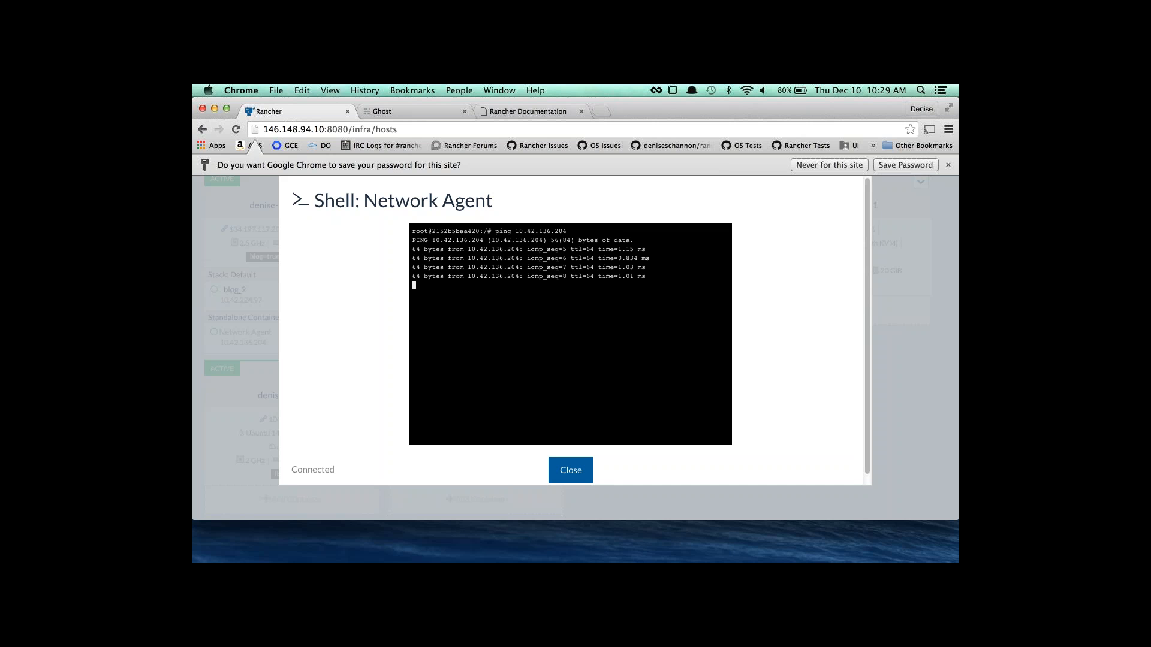
key("ctrl+c")
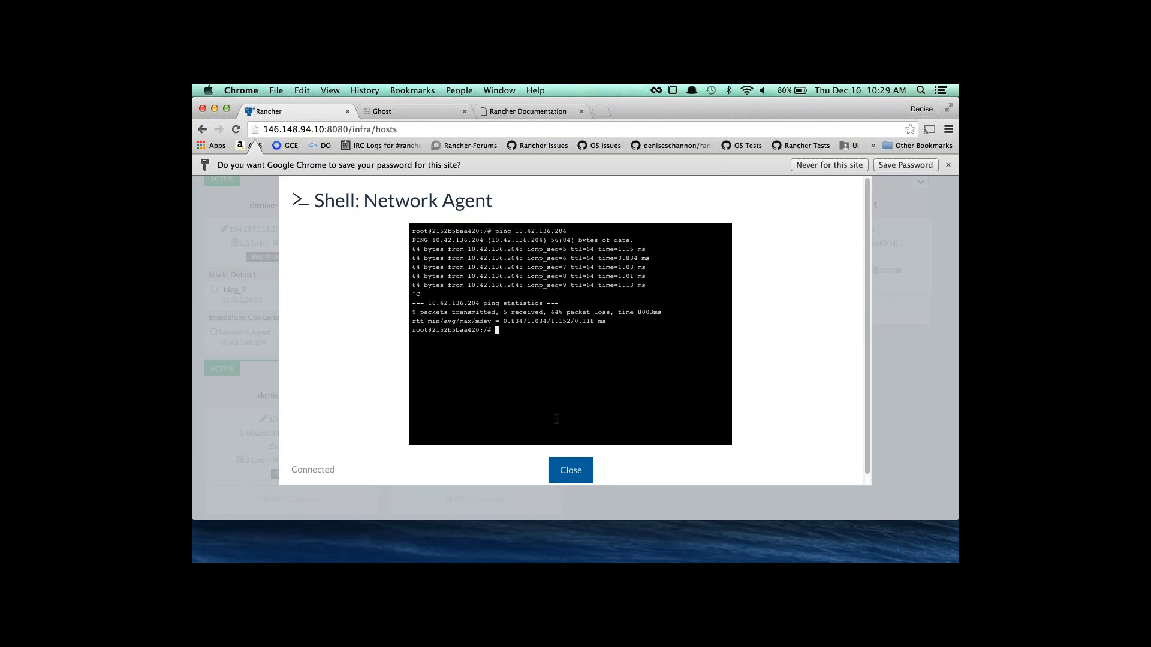
left_click(570, 470)
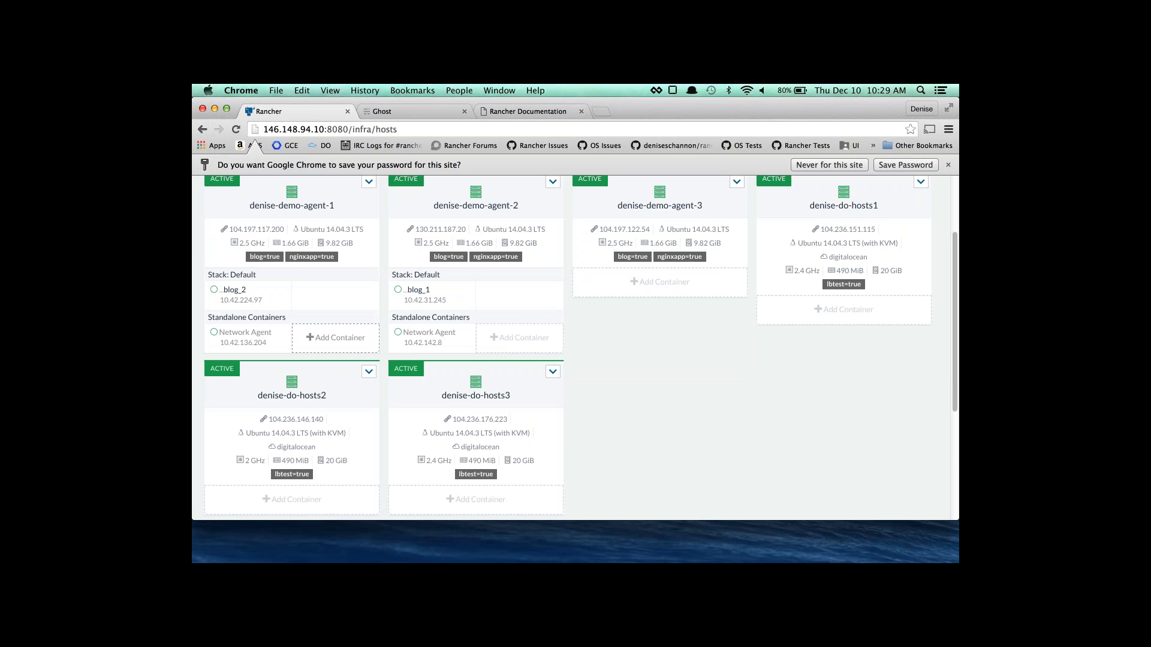
scroll(574, 349, "up", 3)
Scale the blog service from the stacks list up to 3 containers.
left_click(272, 188)
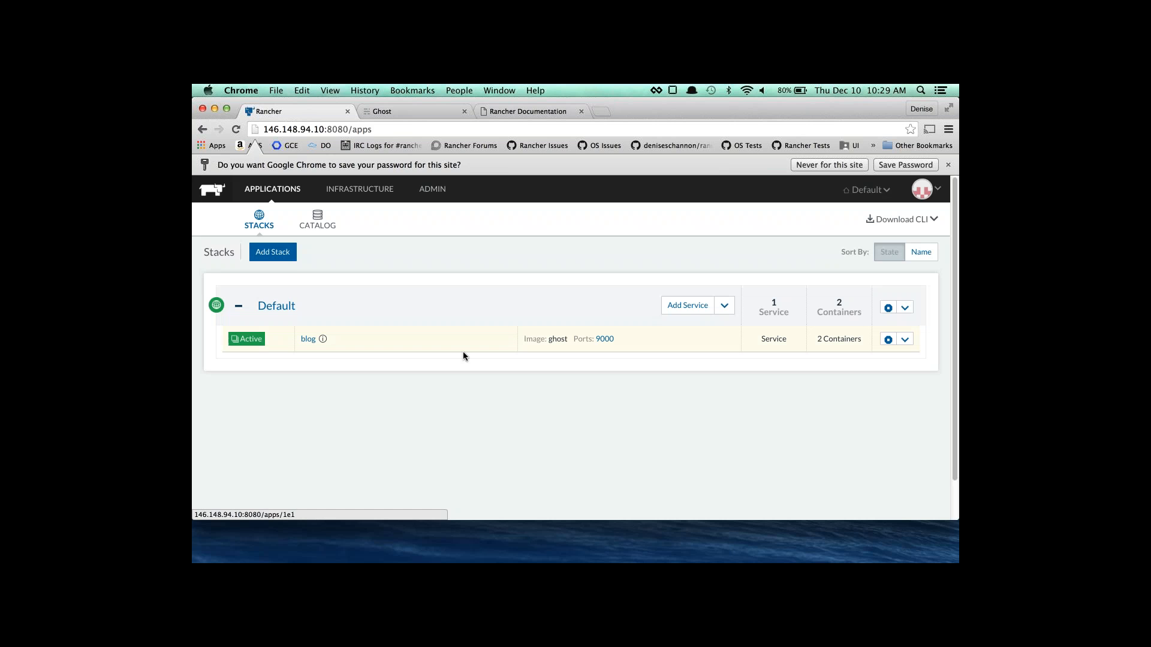
left_click(328, 340)
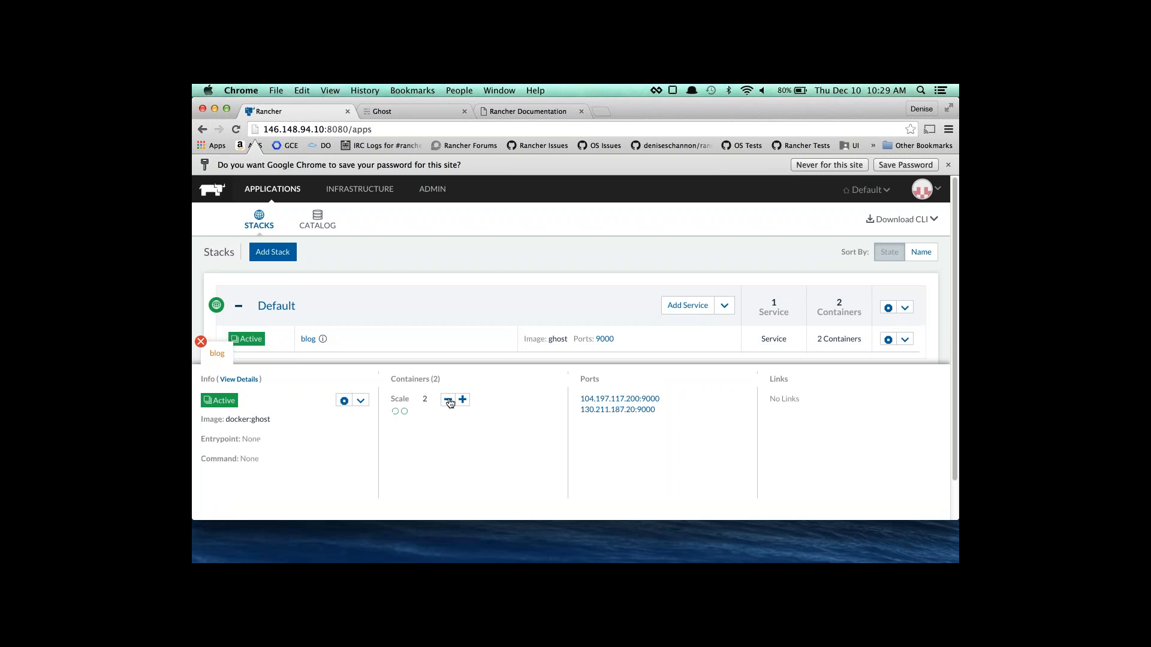
left_click(462, 400)
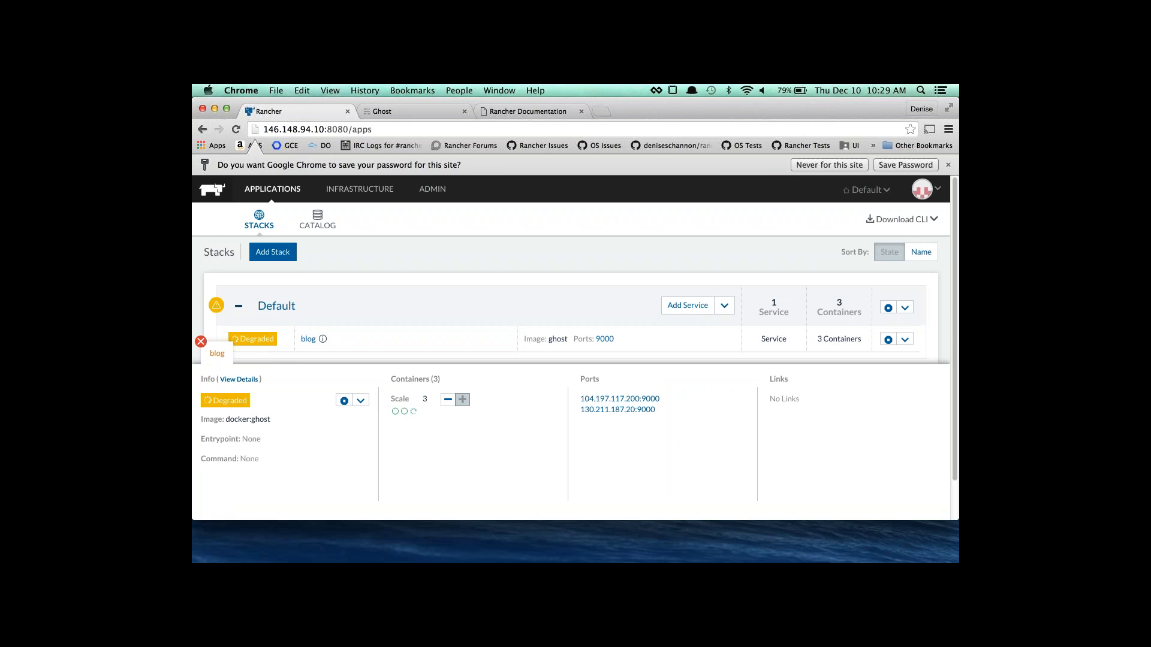
Confirm blog_3 on denise-demo-agent-3 in Hosts and review the blog service's ports.
left_click(378, 198)
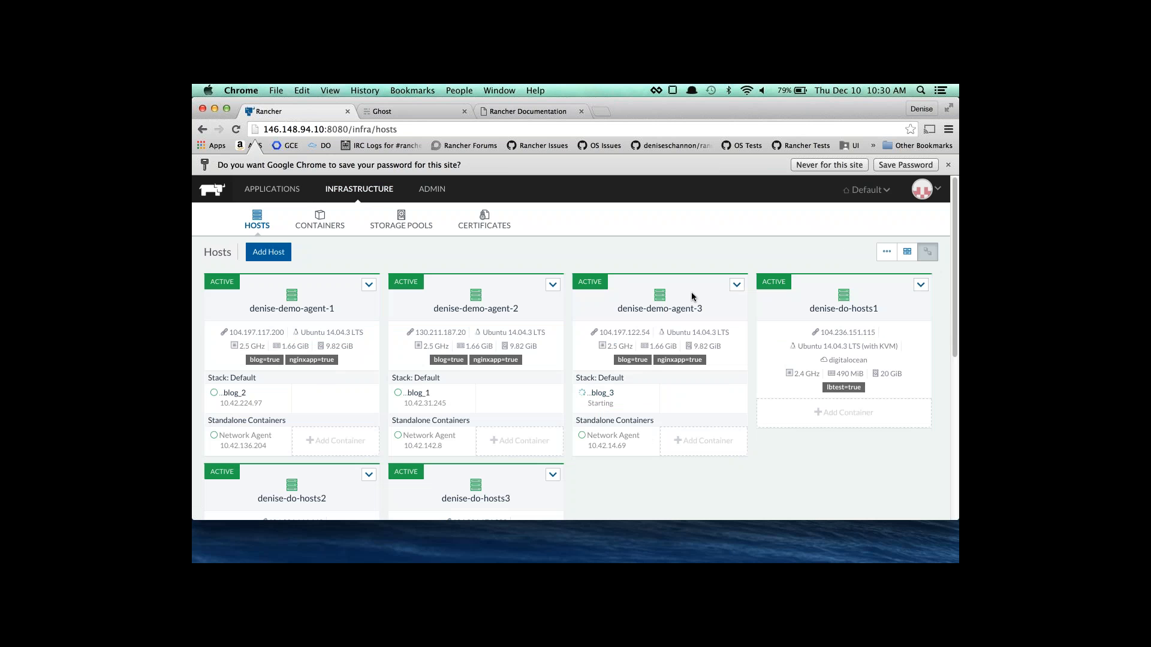
left_click(272, 189)
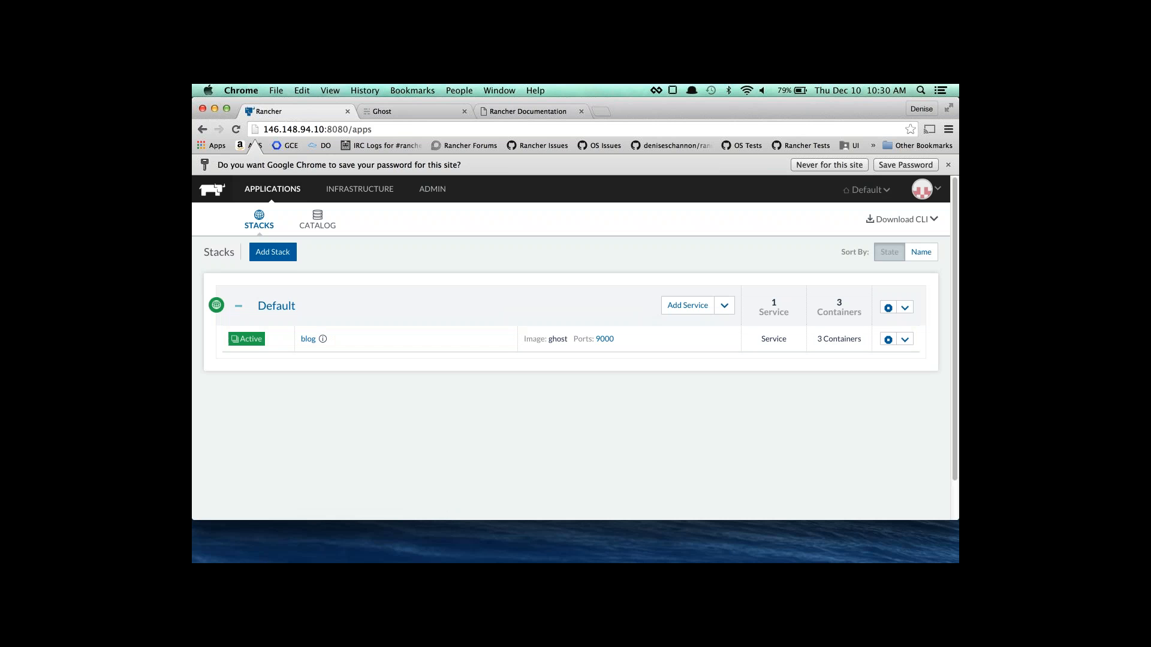
left_click(323, 340)
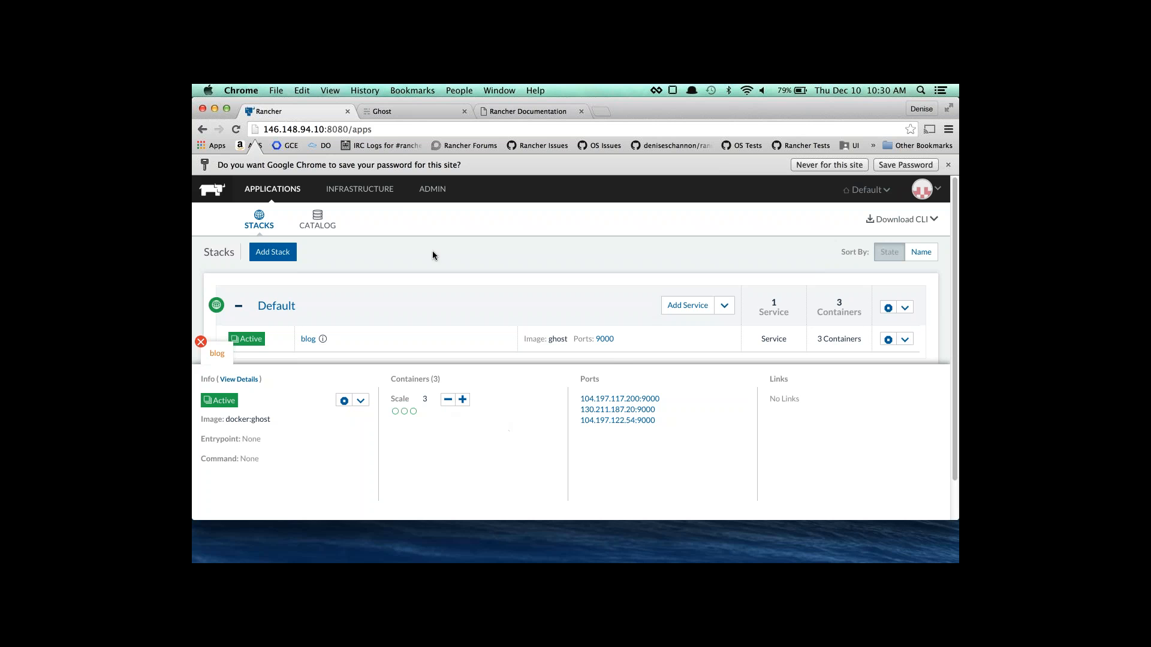
left_click(384, 196)
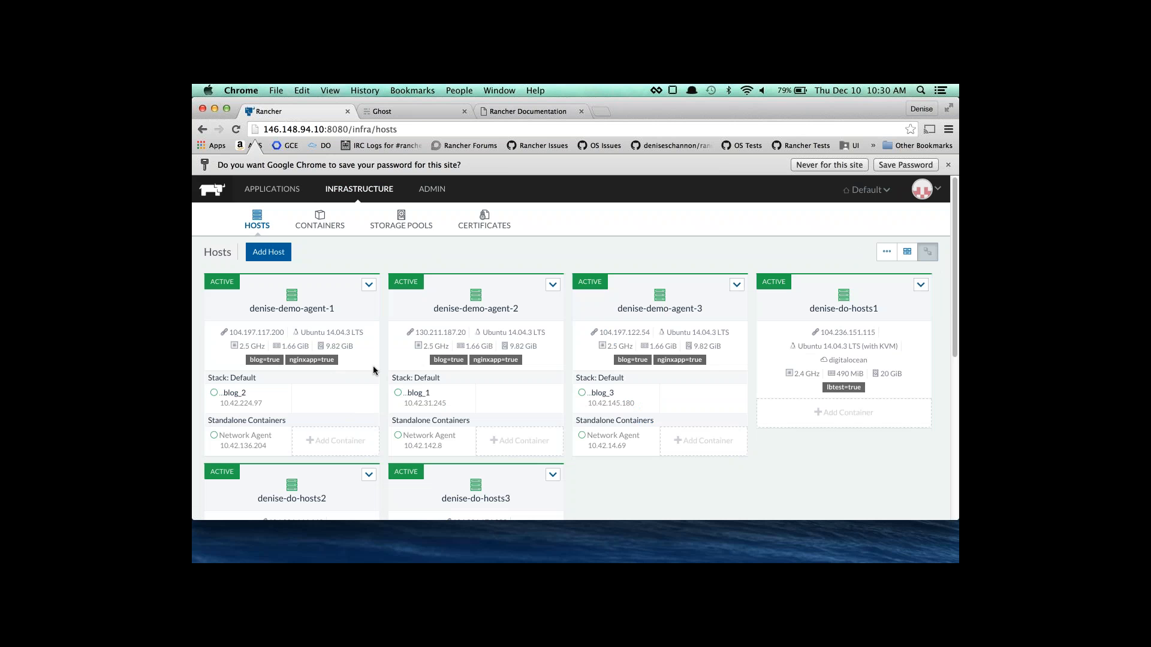
Scale the blog service up to 4 containers from the stacks list.
scroll(404, 477, "down", 3)
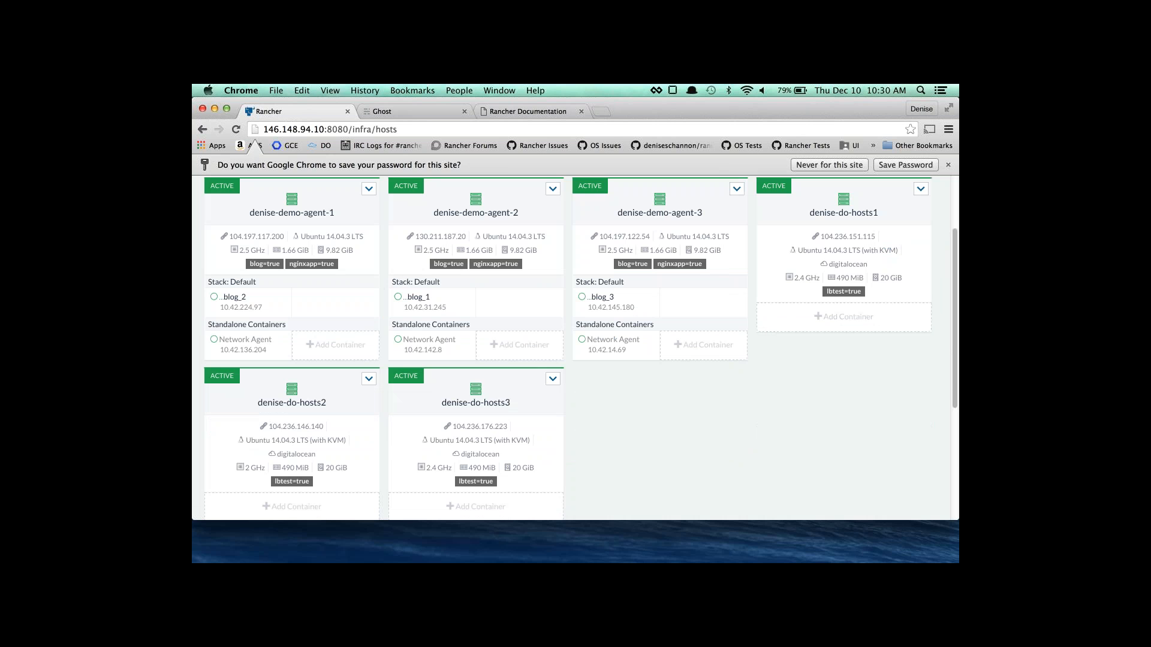
scroll(419, 293, "up", 3)
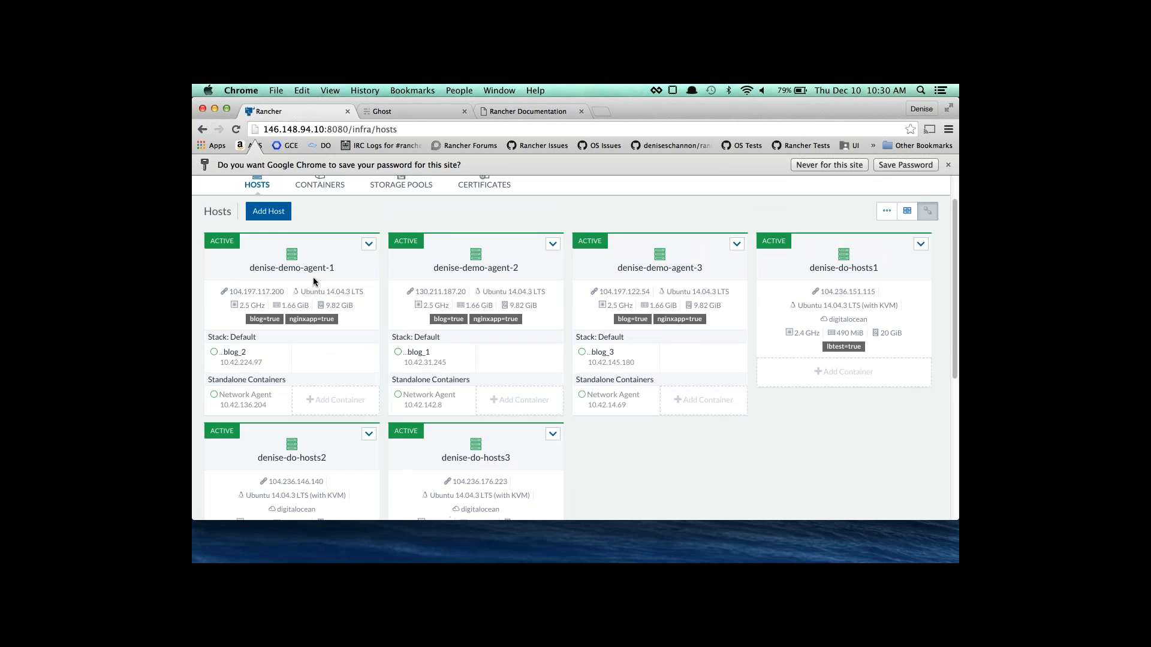
left_click(258, 190)
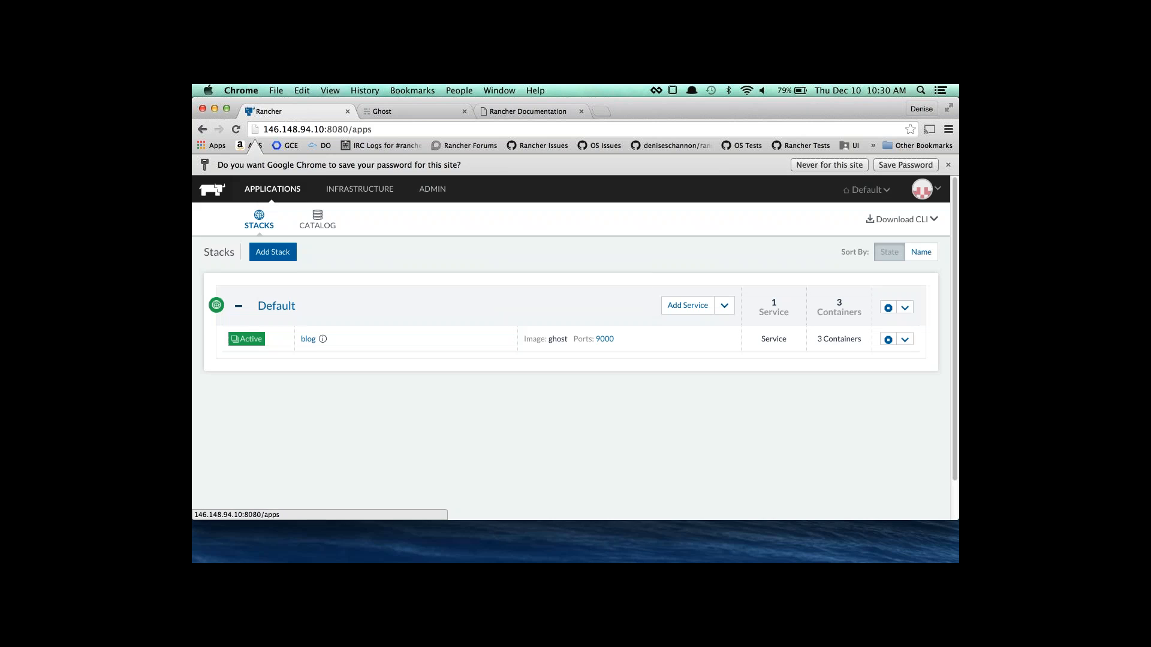
left_click(322, 339)
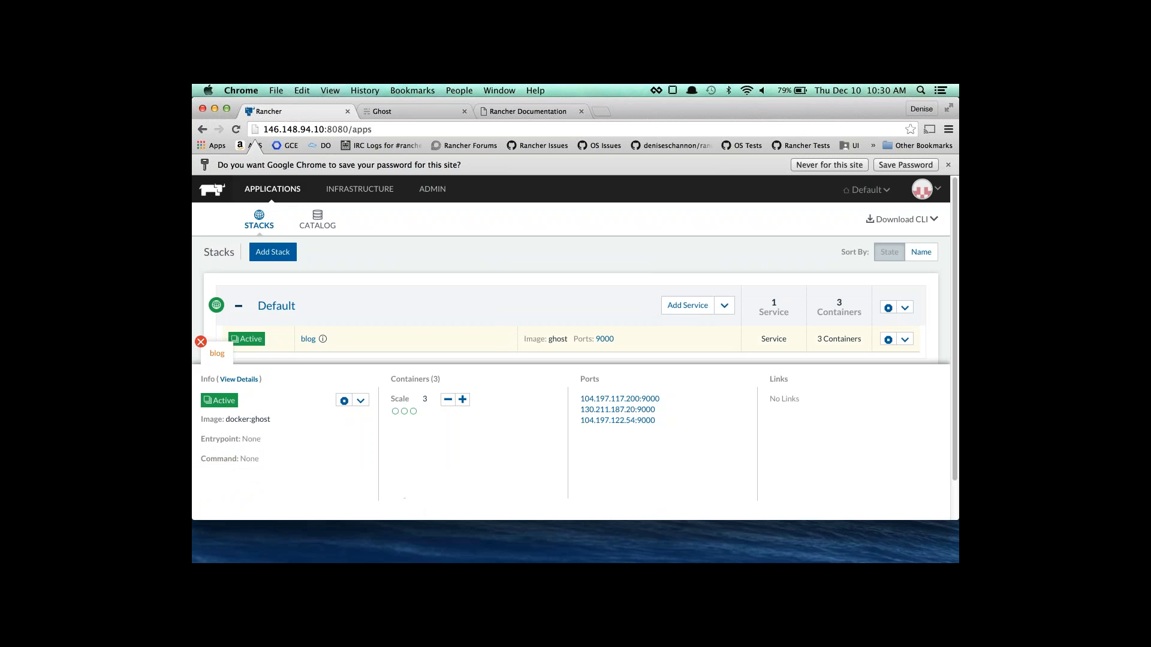
left_click(462, 402)
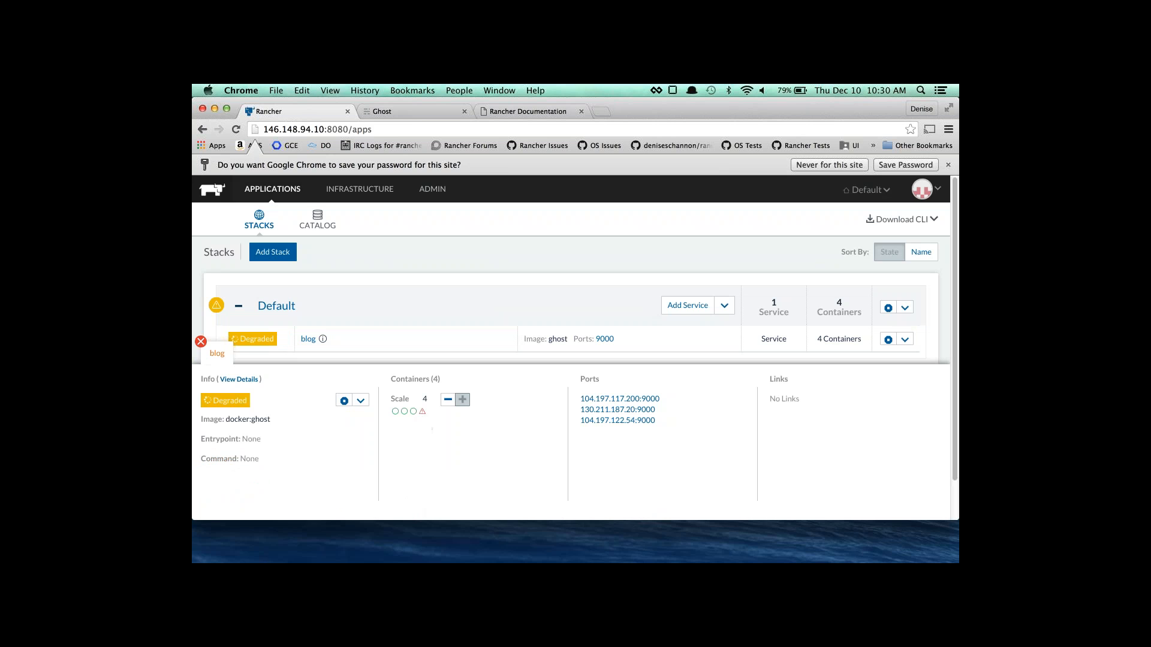
Inspect the failed fourth container, then confirm Hosts still shows only blog_1, blog_2 and blog_3.
left_click(421, 413)
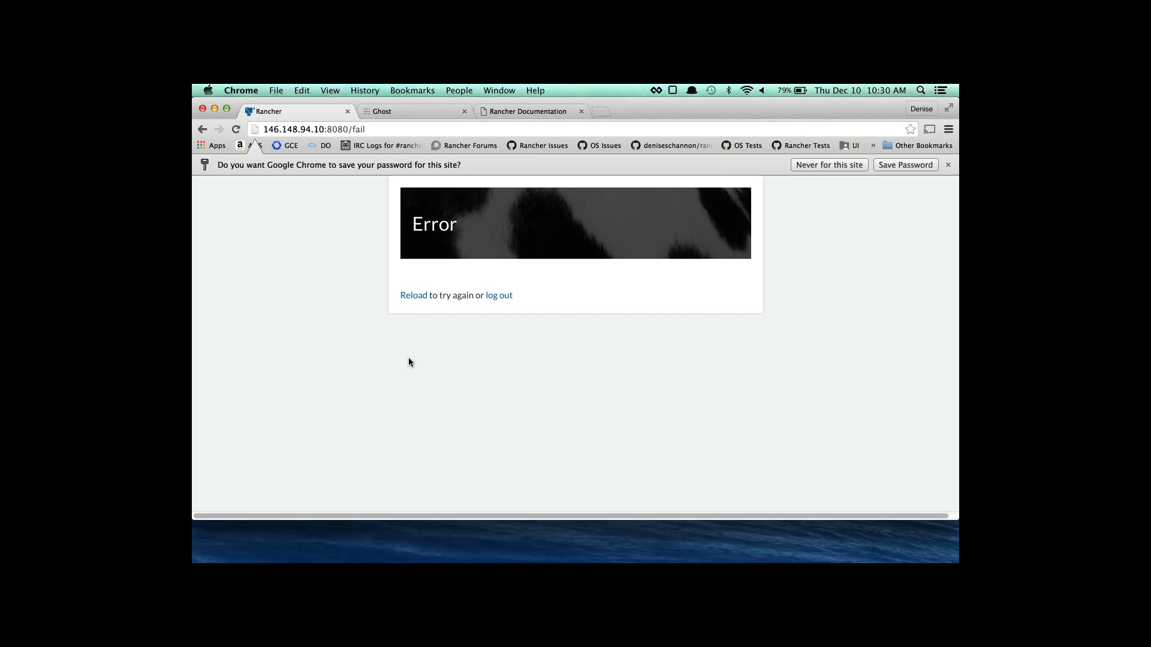
left_click(202, 129)
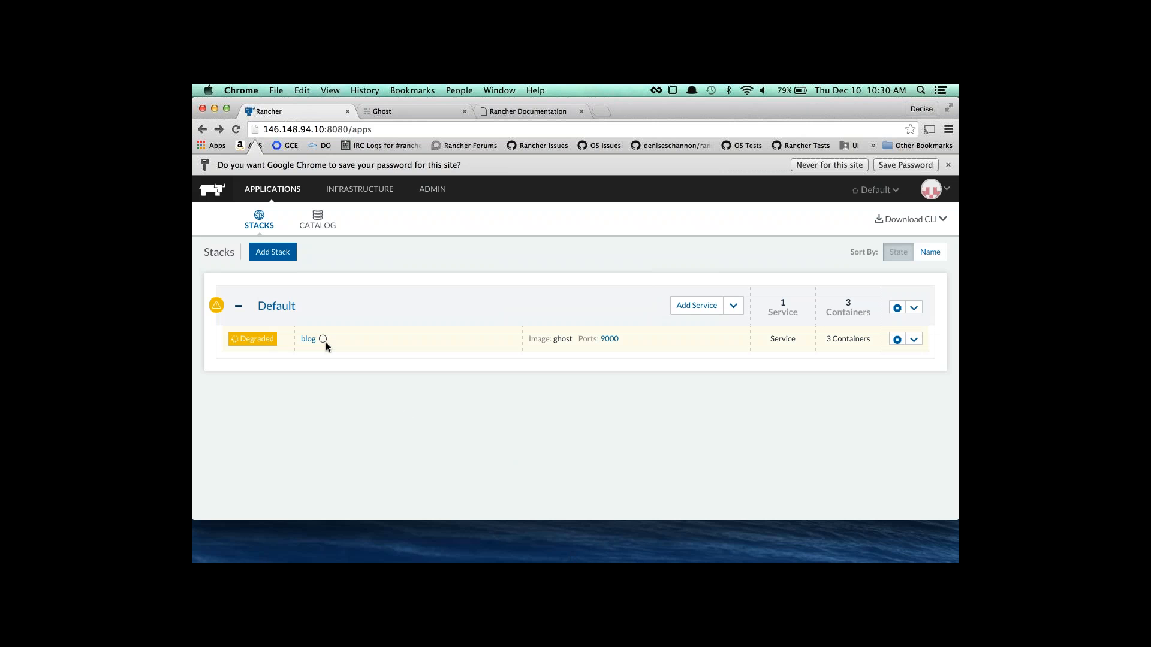
left_click(308, 339)
left_click(359, 189)
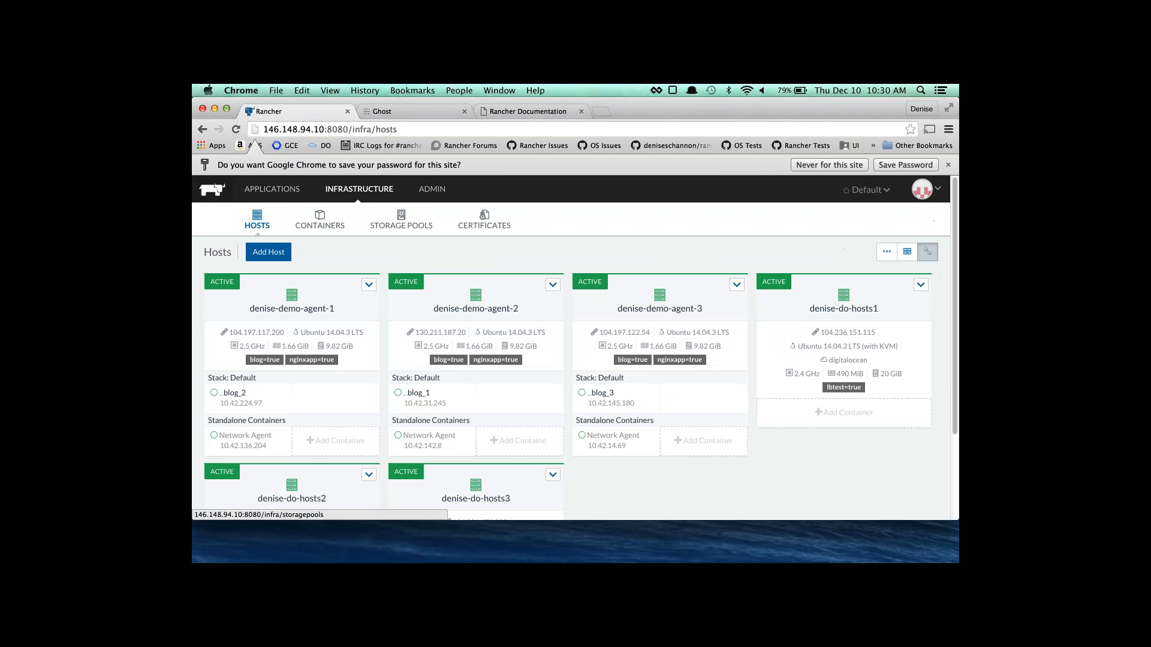
Edit denise-do-hosts1 to add the label blog=true alongside lbtest=true and save.
left_click(921, 285)
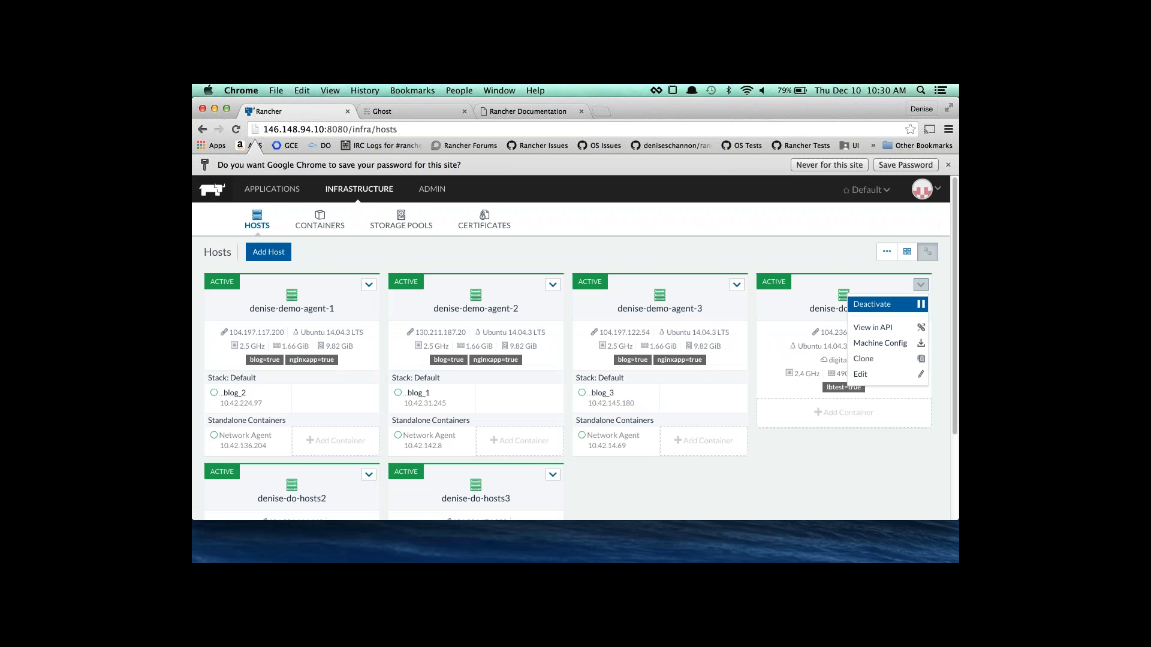
left_click(881, 374)
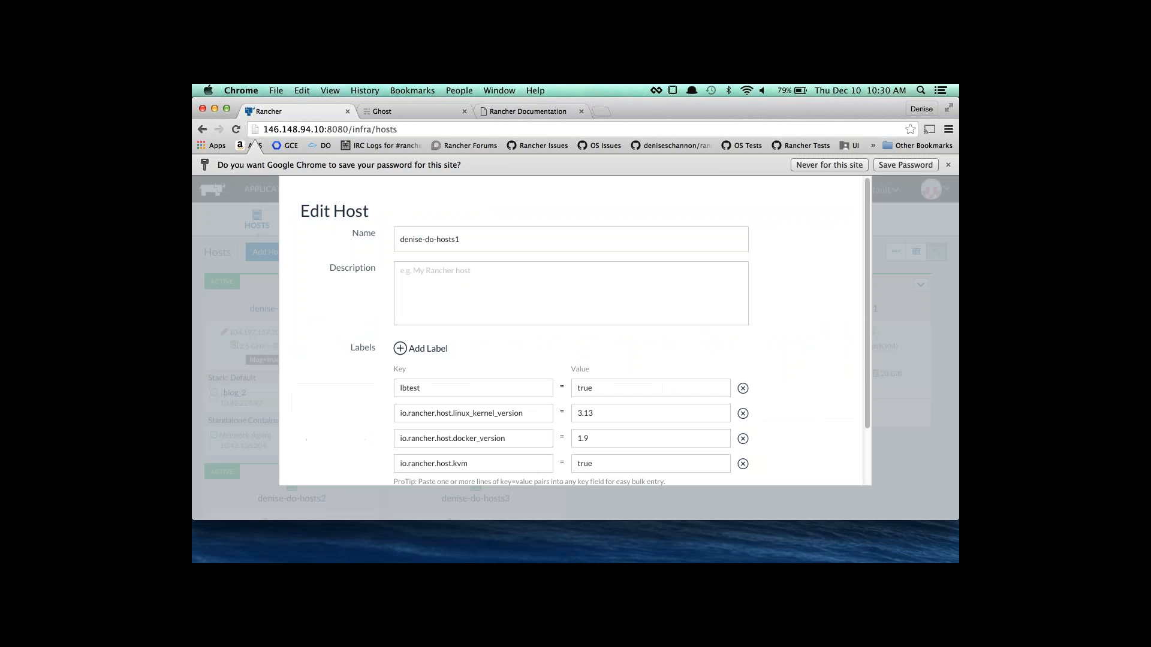
scroll(570, 330, "down", 3)
left_click(401, 281)
left_click(482, 418)
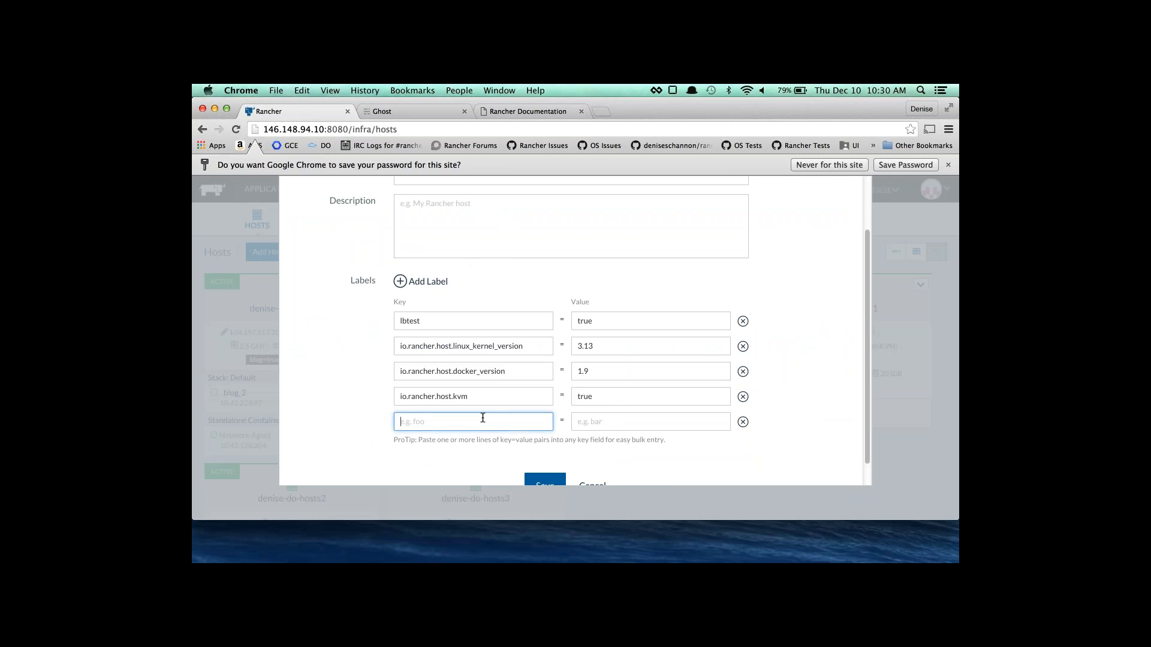
type("blog")
key("Tab")
type("true")
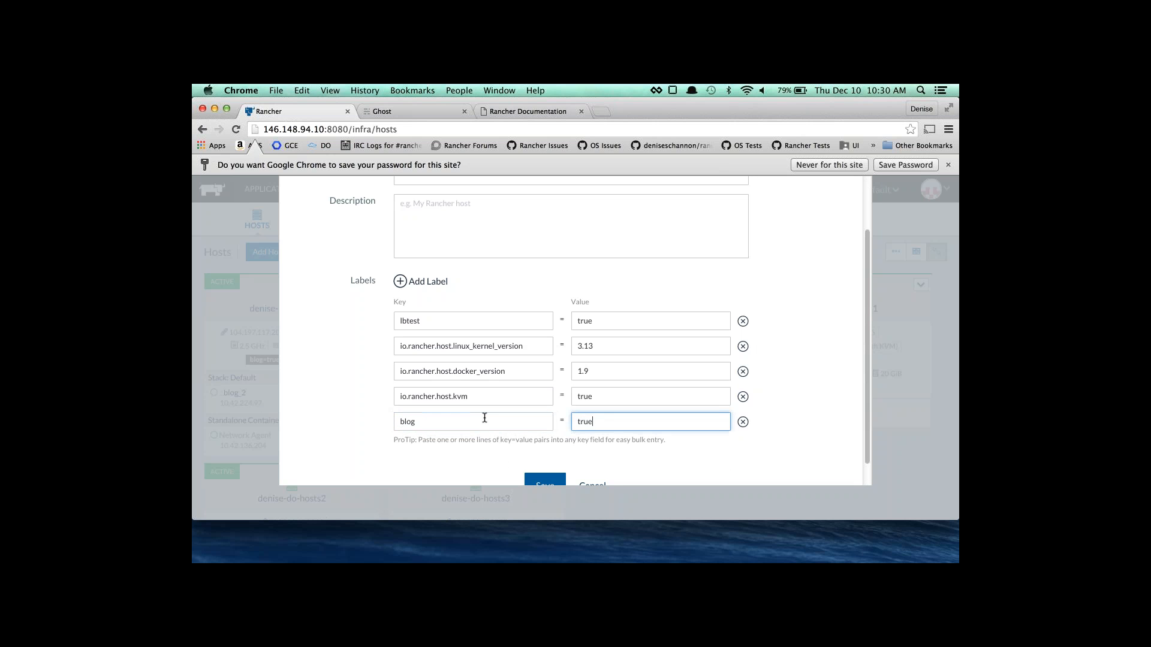
left_click(536, 482)
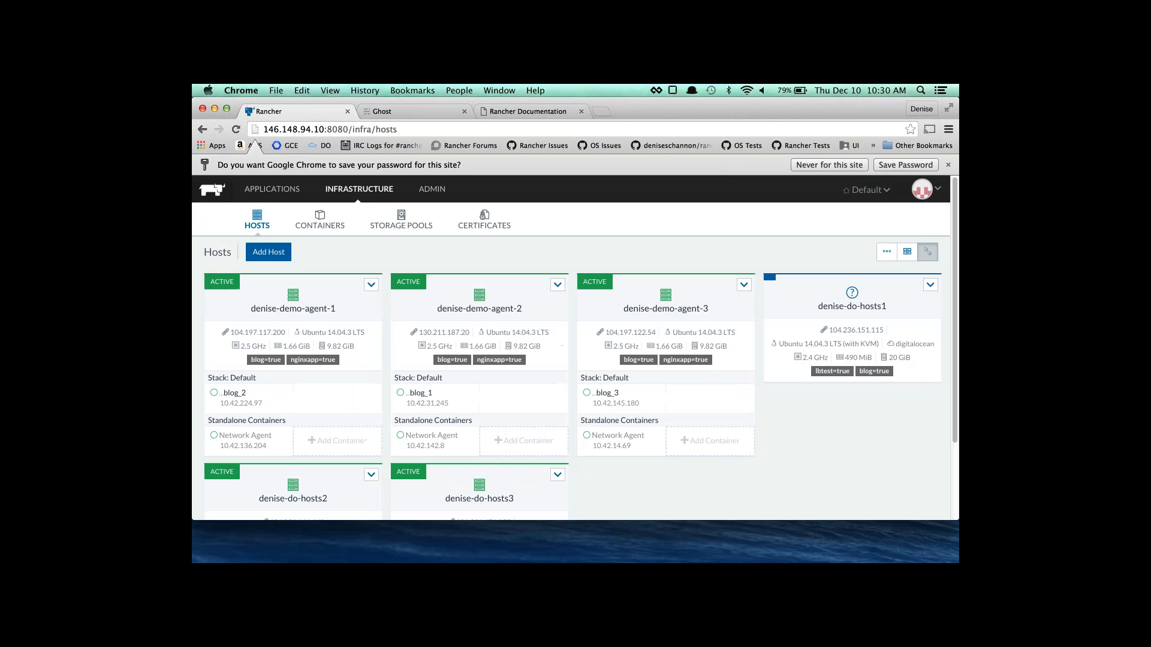
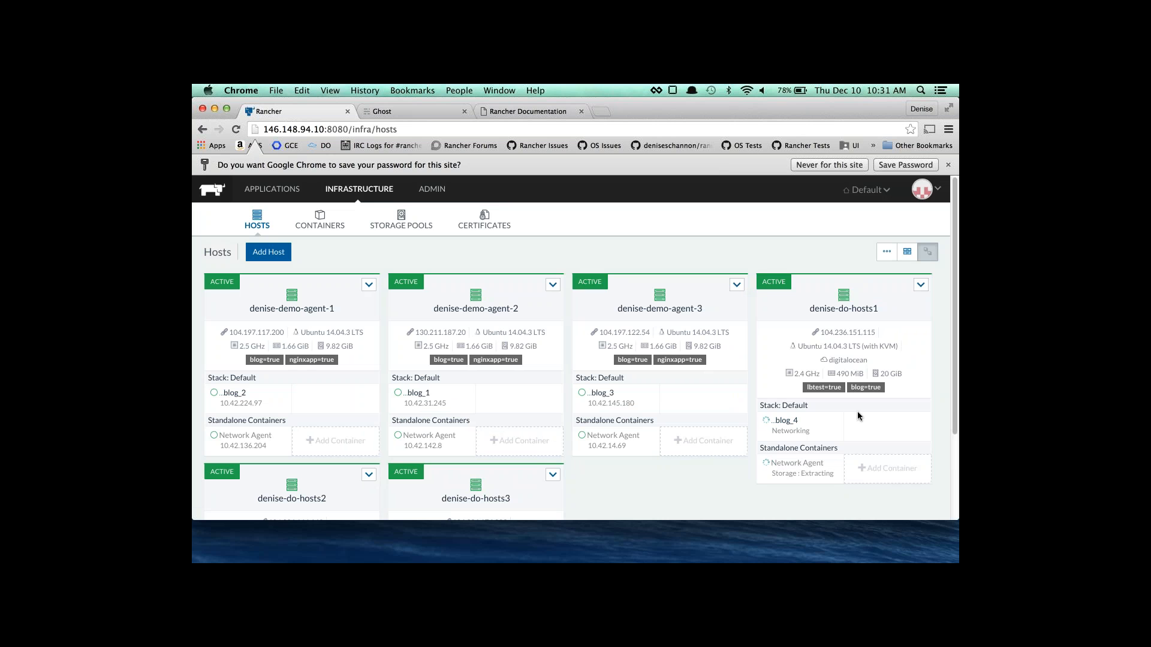
Open the Applications Stacks page, where the Default blog service runs 4 degraded containers.
left_click(269, 193)
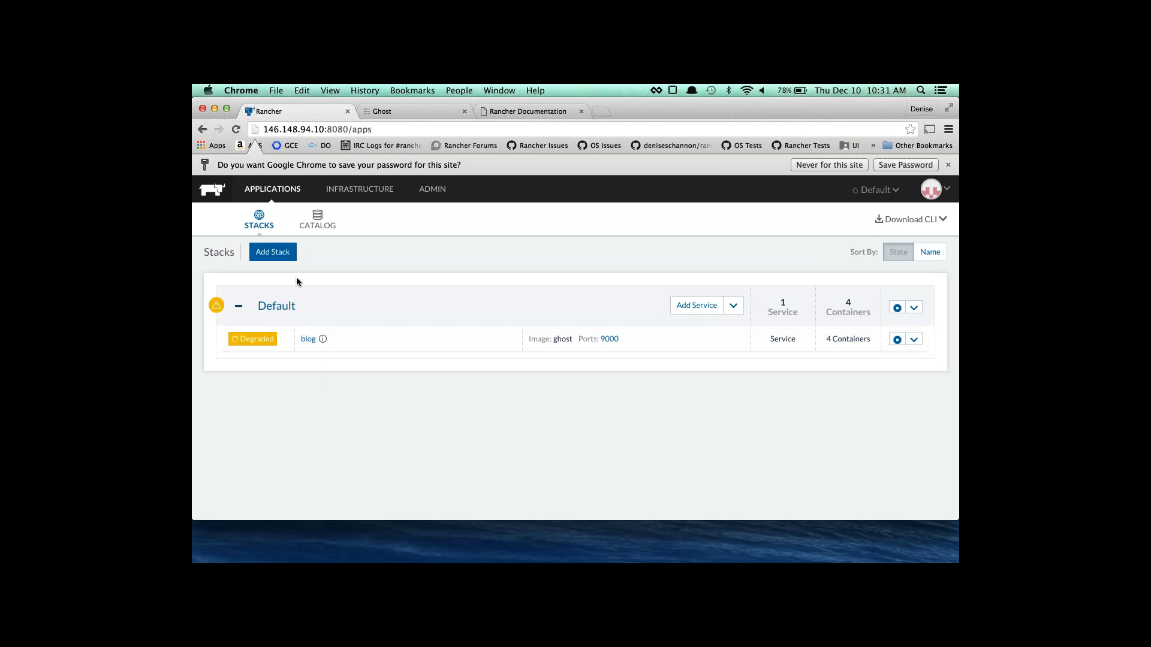
Create a new stack named Application1.
left_click(272, 252)
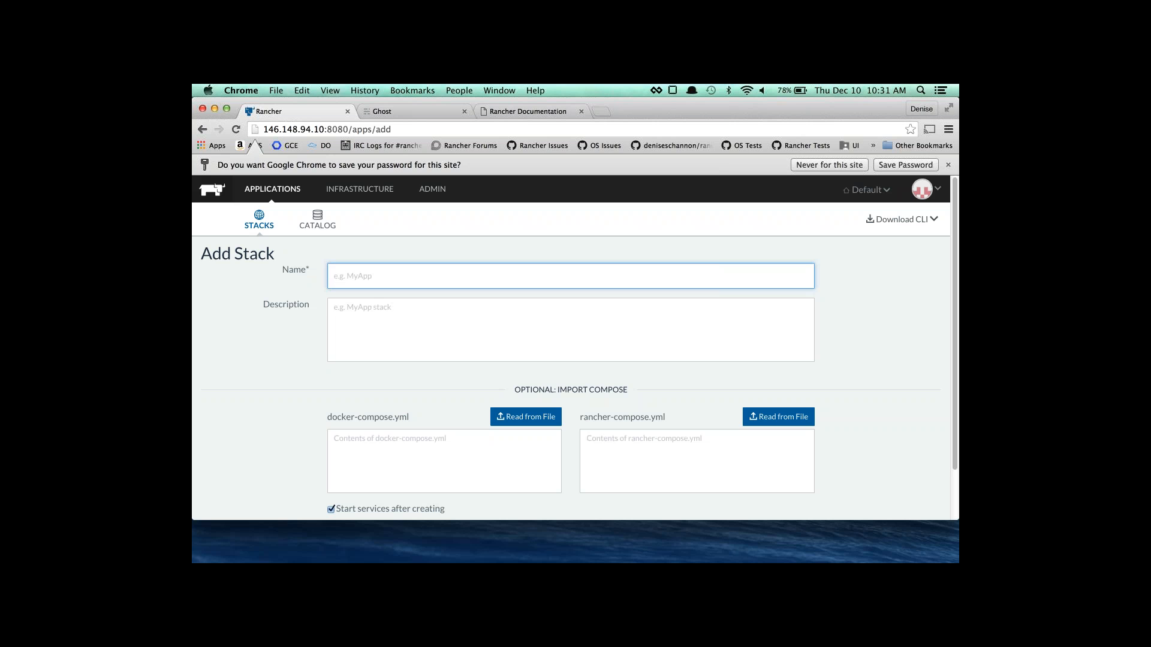
type("H")
key("BackSpace")
type("Application1")
scroll(554, 532, "down", 3)
left_click(543, 482)
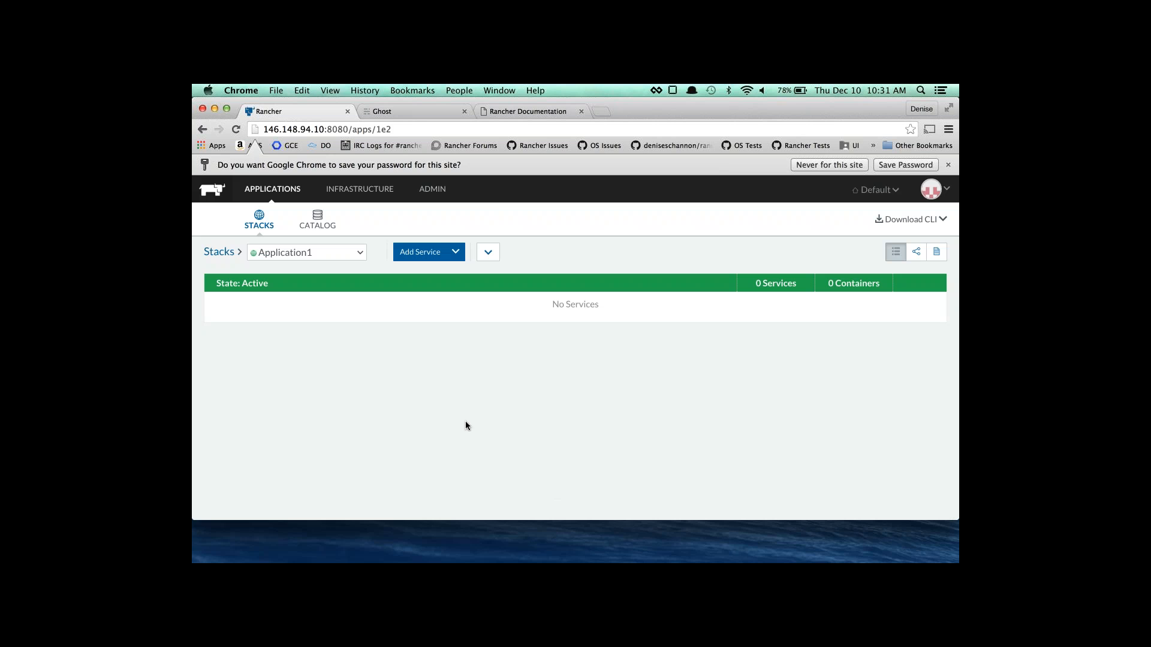
Add an nginx service scaled to 9 containers using image sangeetha/testnewhostrouting.
left_click(418, 252)
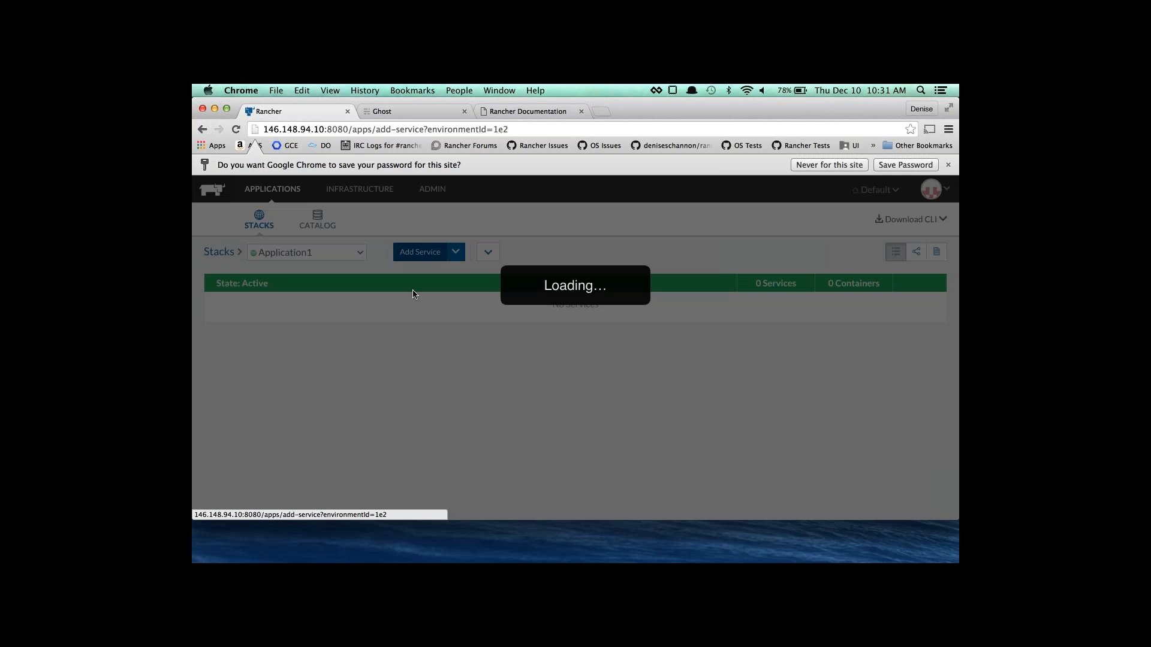
type("nginx")
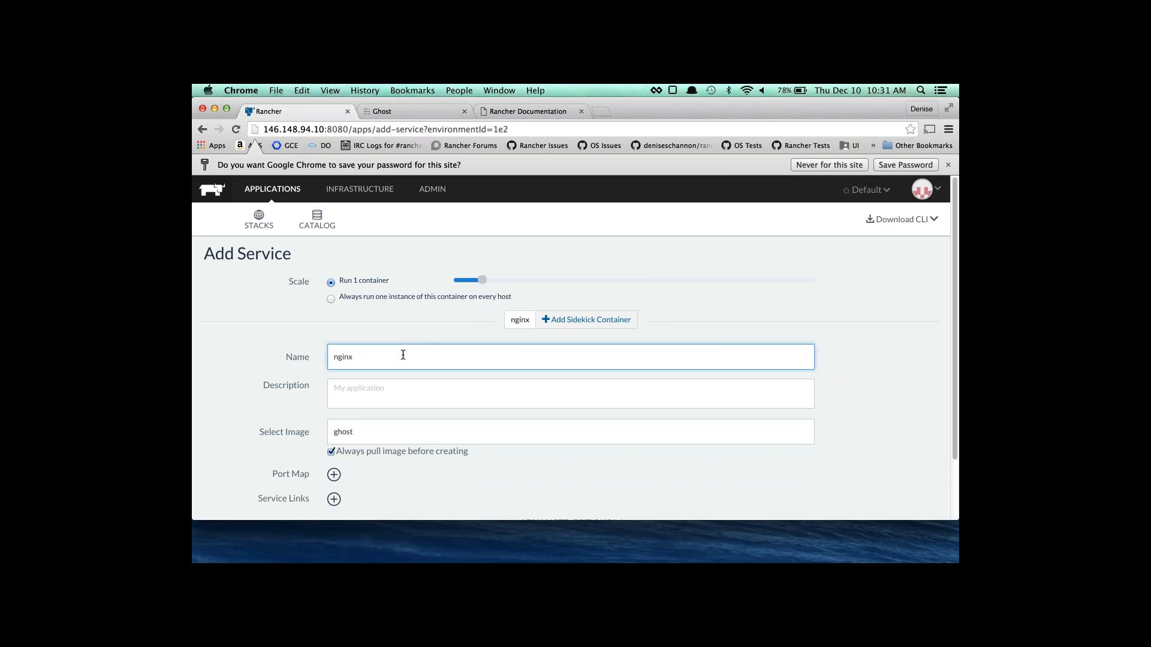
left_click_drag(482, 284, 713, 288)
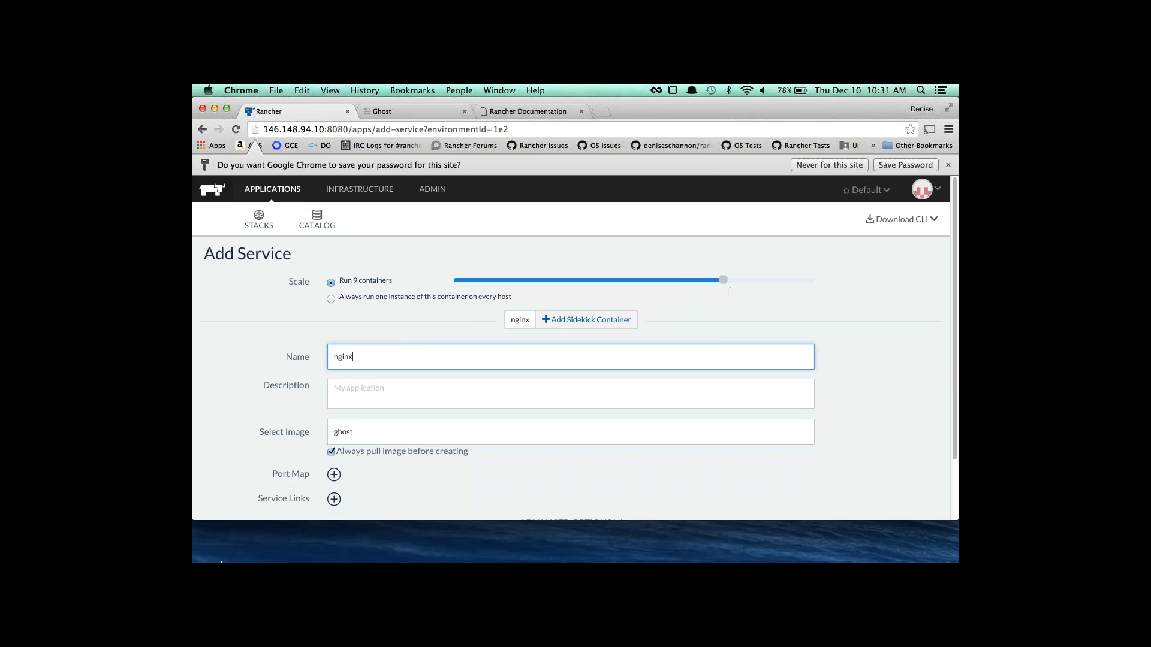
key("Tab")
key("Tab")
type("san")
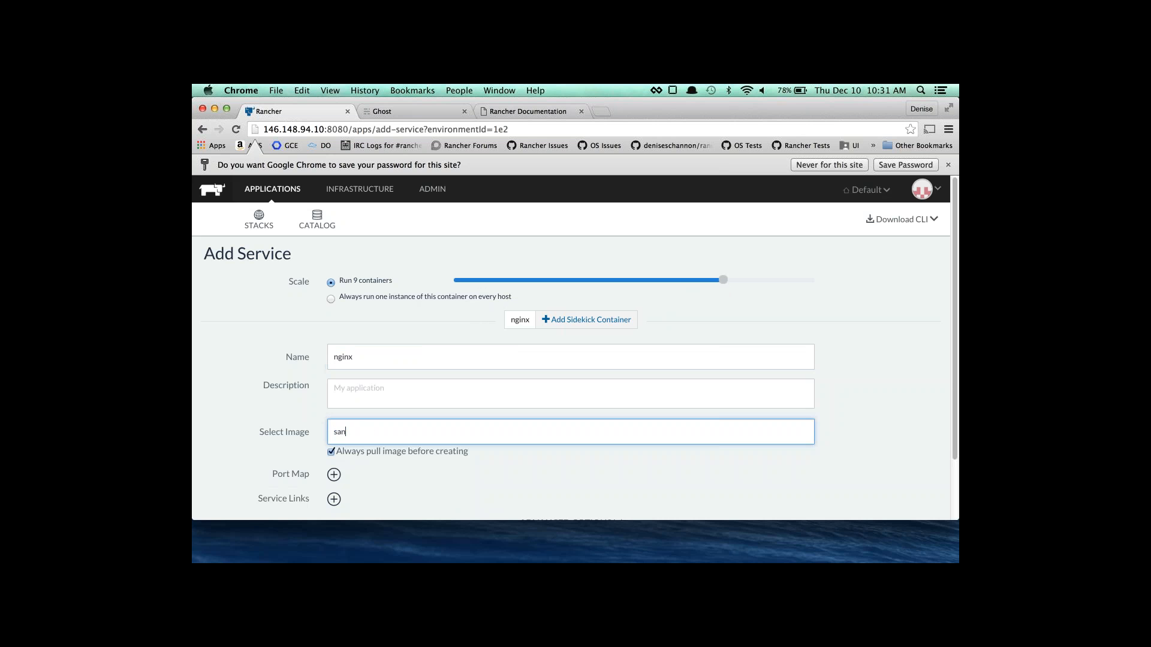
type("geetha/testnewhostrouting")
Add a scheduling rule requiring host label nginxapp=true and create the nginx service.
scroll(322, 452, "down", 2)
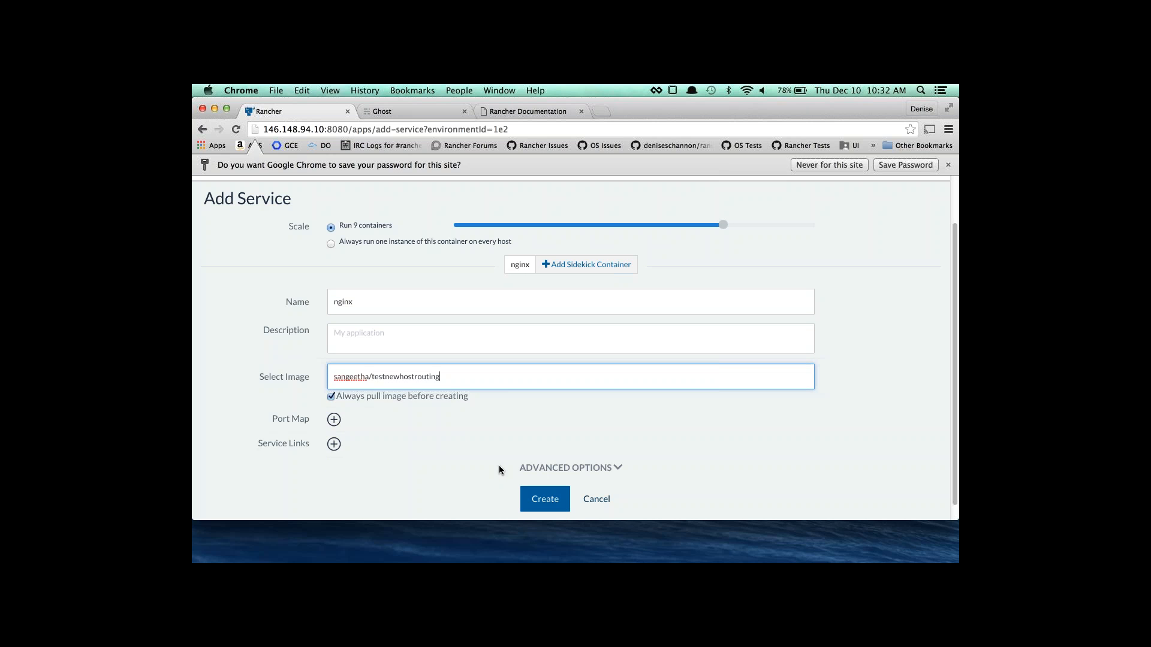
scroll(528, 470, "down", 1)
left_click(541, 458)
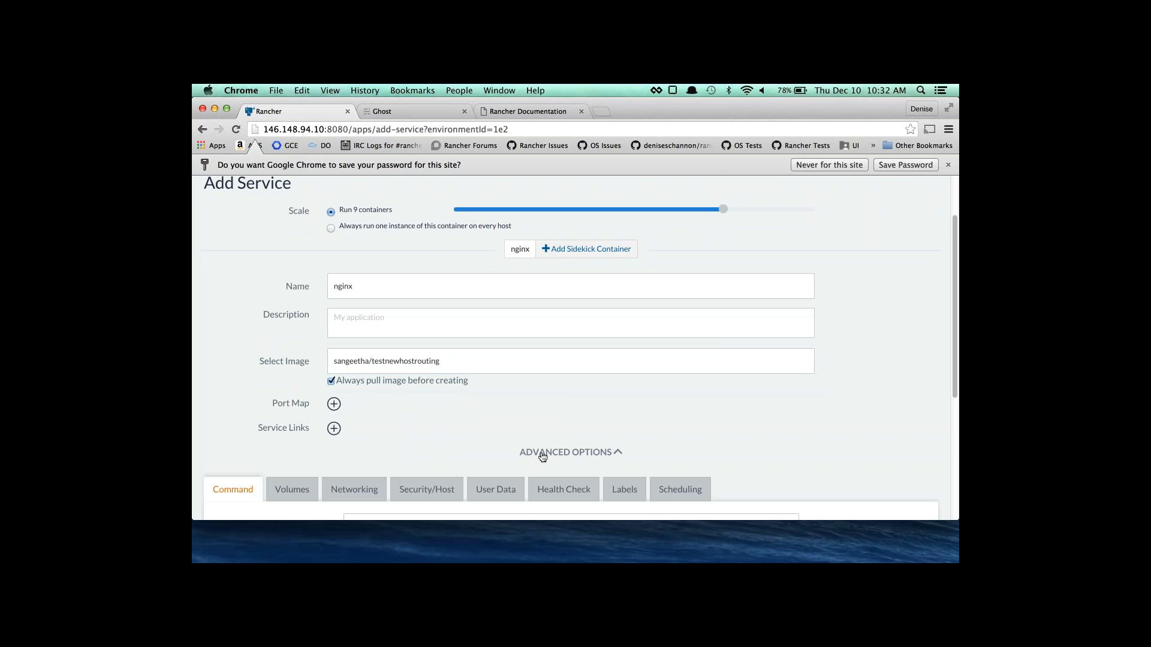
scroll(543, 456, "down", 3)
left_click(652, 441)
scroll(652, 442, "down", 5)
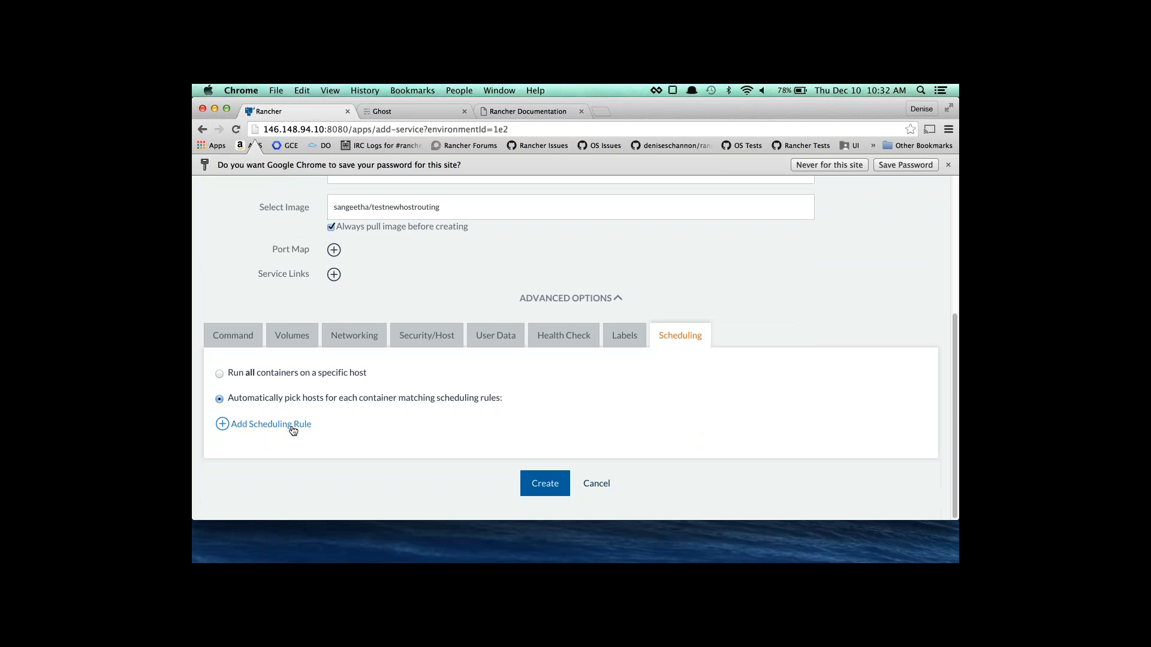
left_click(293, 428)
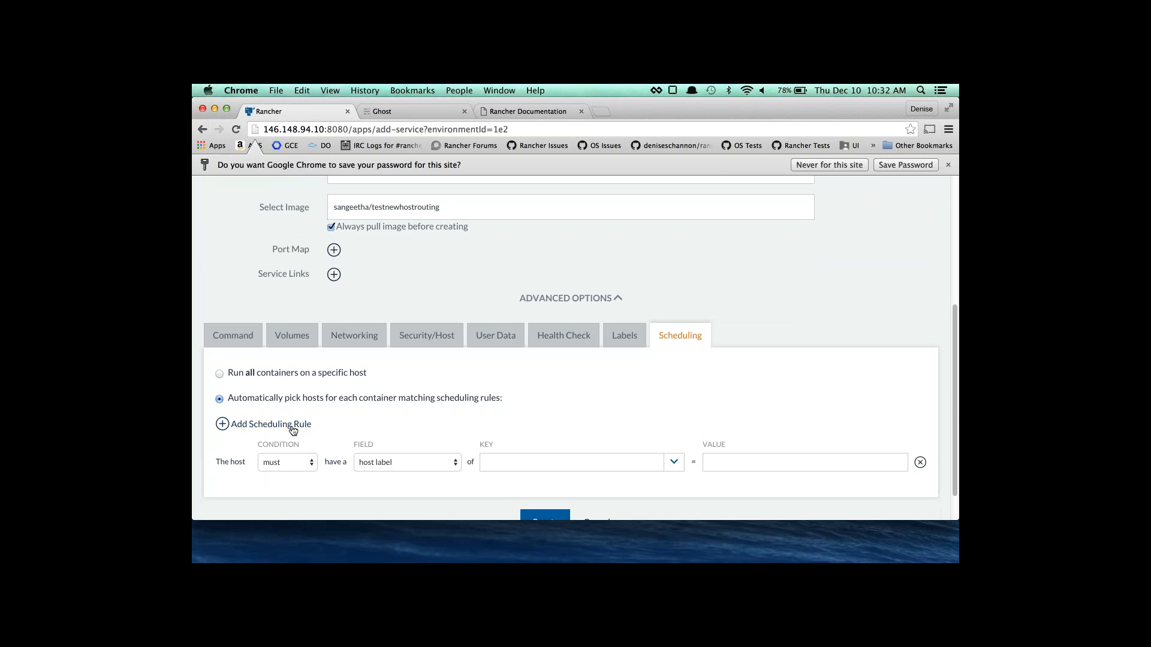
left_click(674, 461)
left_click(619, 439)
left_click(896, 464)
left_click(863, 487)
scroll(470, 455, "down", 1)
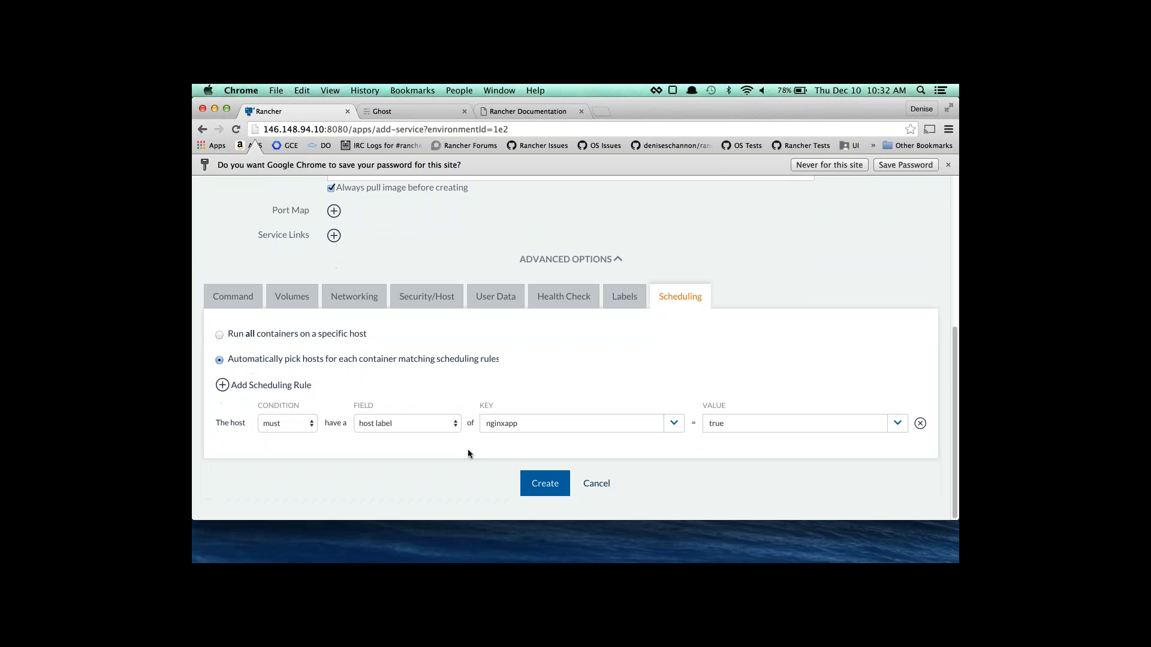
left_click(547, 473)
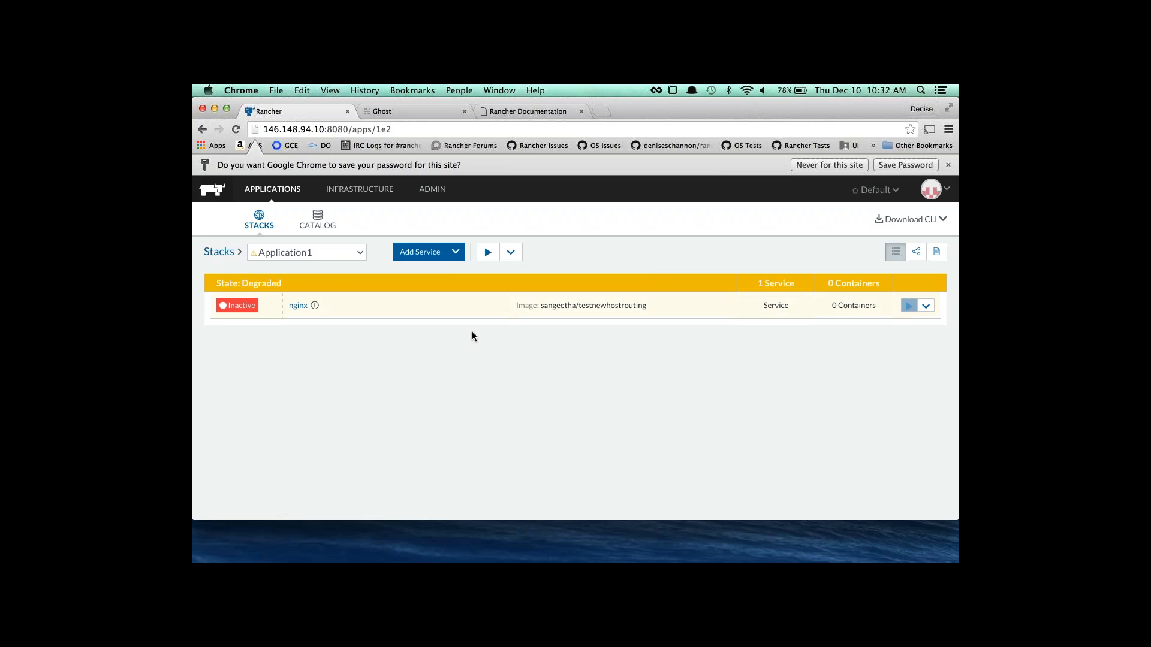
Add a load balancer on every host forwarding port 8000 to nginx port 80.
left_click(456, 252)
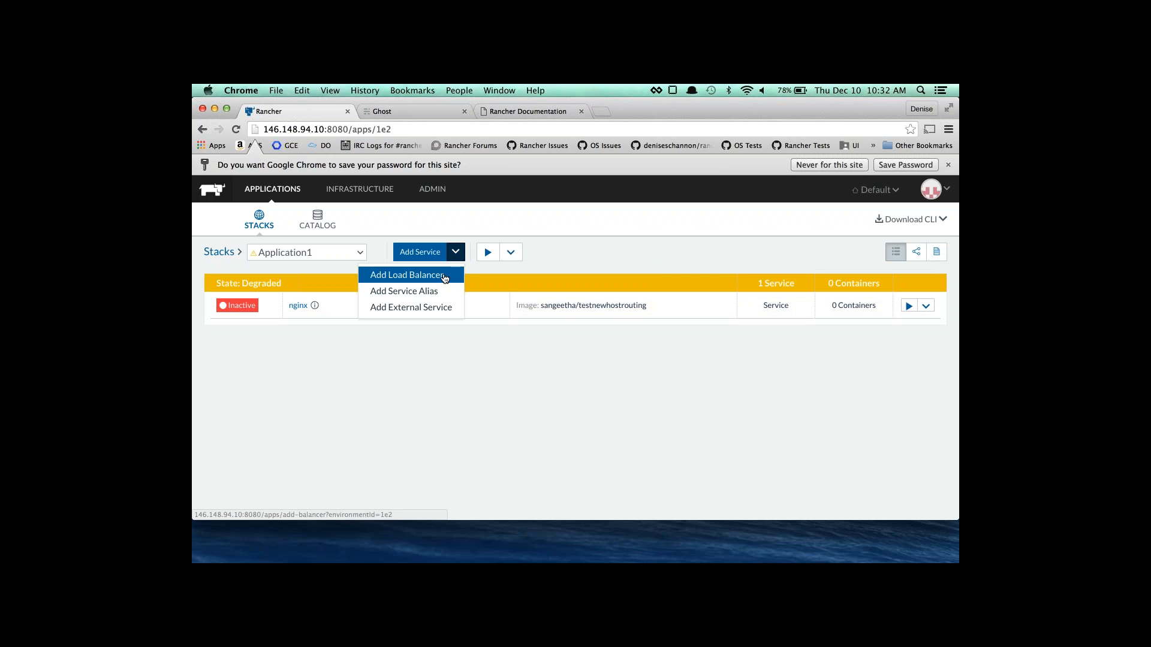
left_click(419, 270)
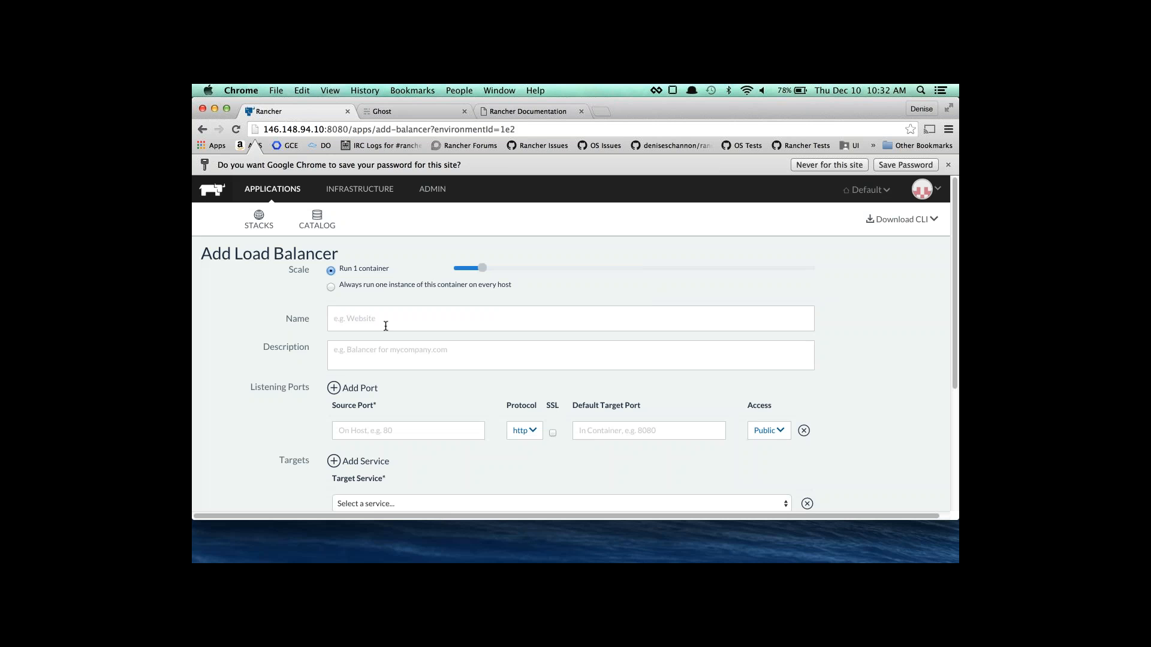
scroll(406, 313, "down", 2)
scroll(405, 313, "down", 2)
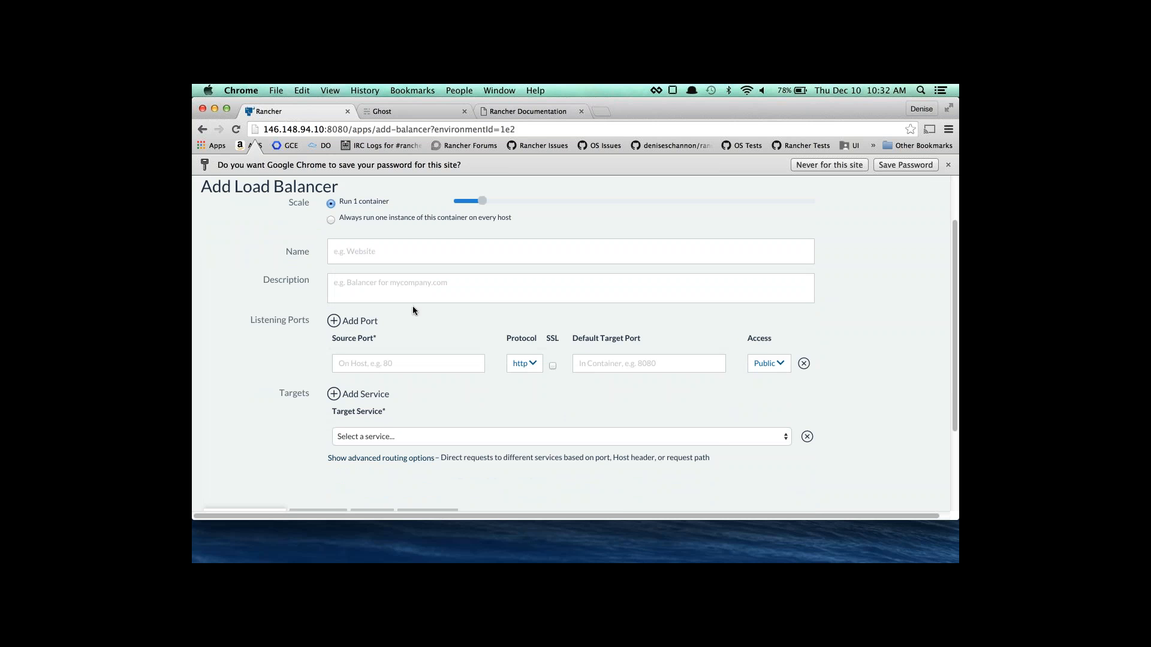
left_click(349, 221)
left_click(404, 363)
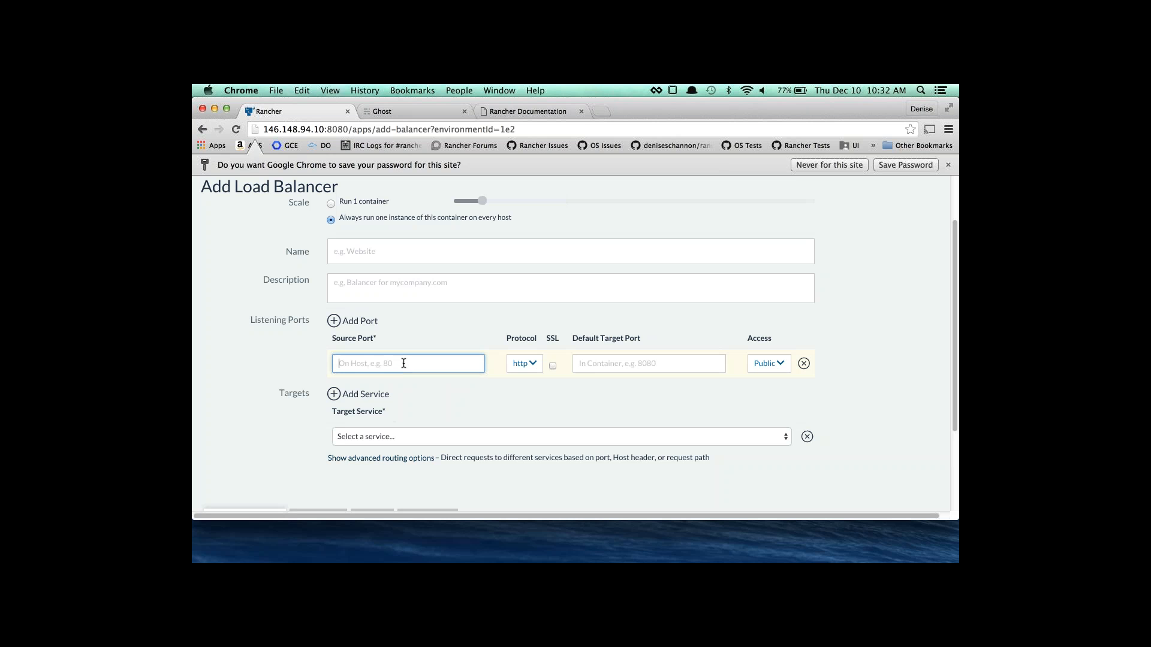
type("8000")
key("Tab")
key("Tab")
key("Tab")
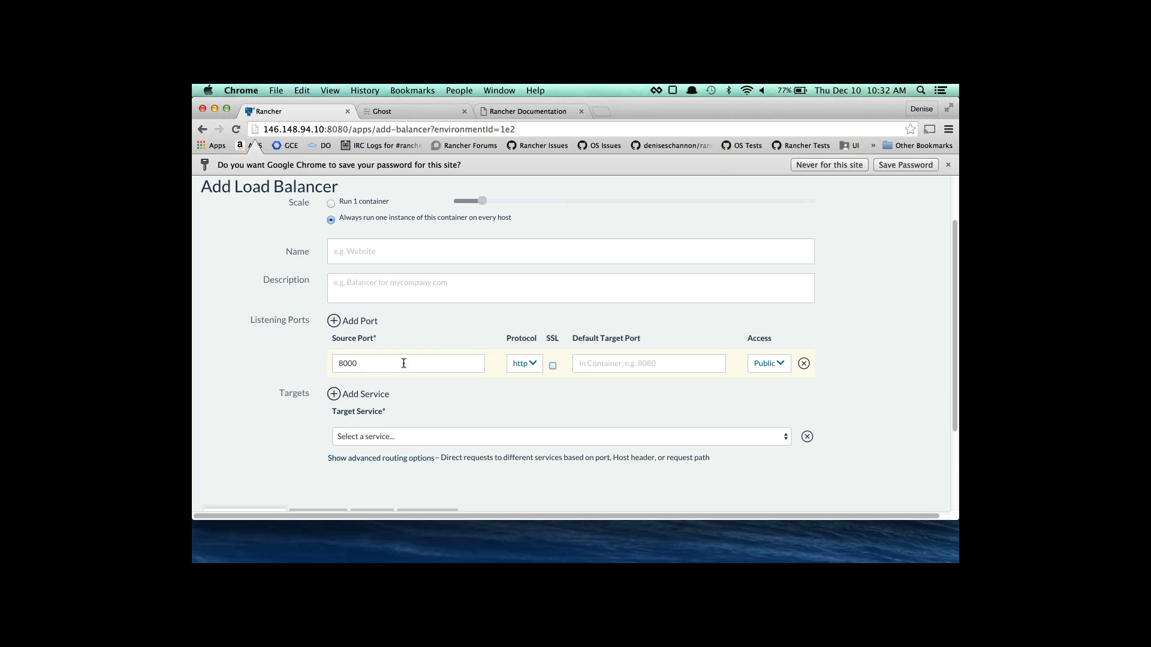
type("80")
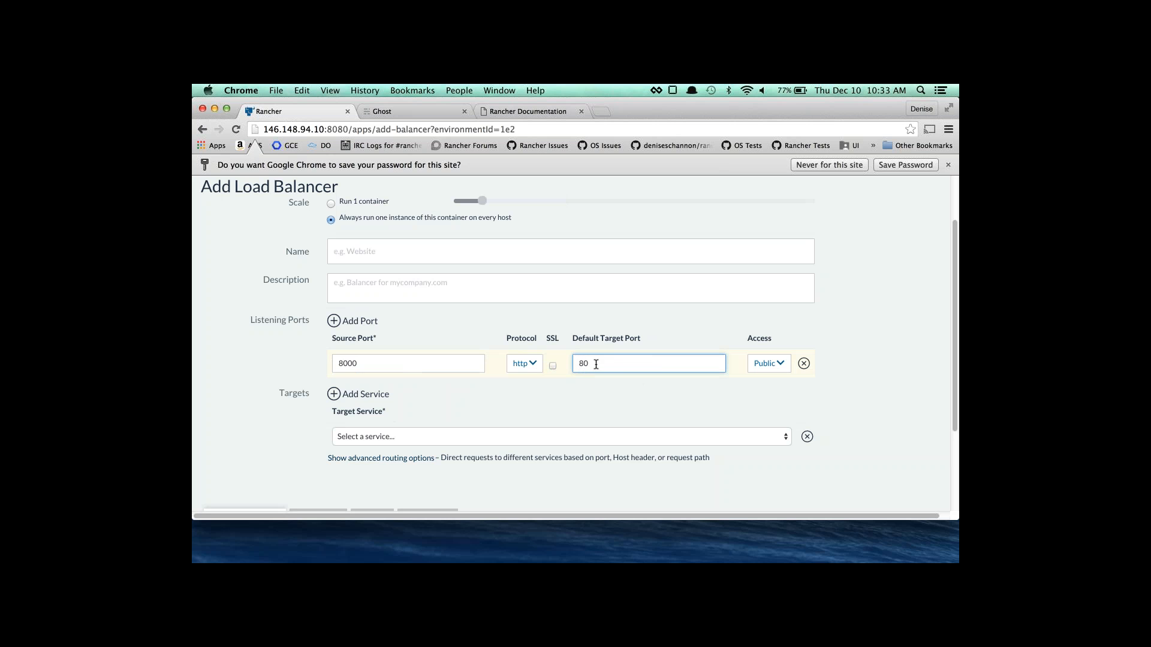
left_click(587, 438)
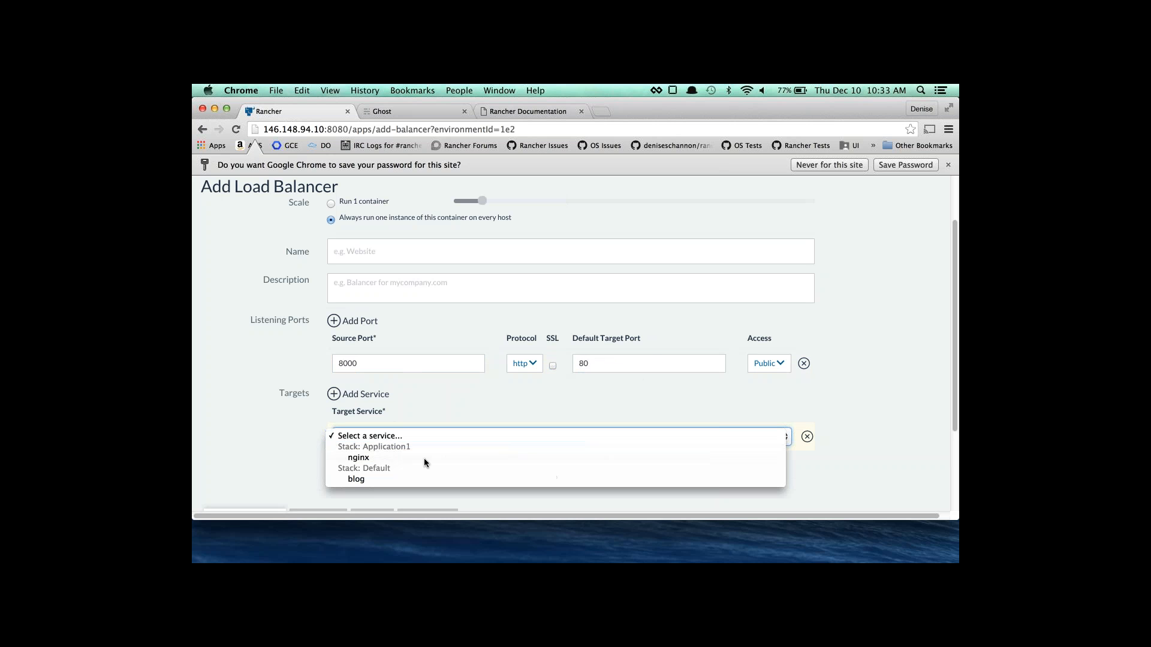
left_click(384, 458)
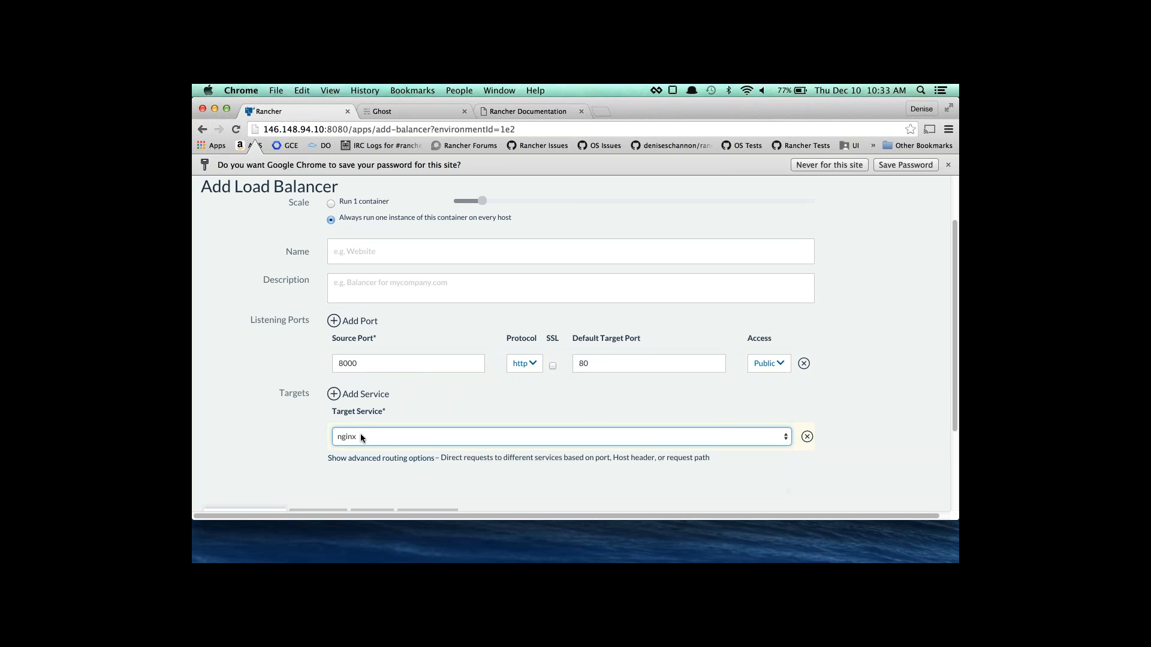
Restrict the load balancer to hosts labelled lbtest=true.
scroll(361, 434, "down", 3)
left_click(427, 403)
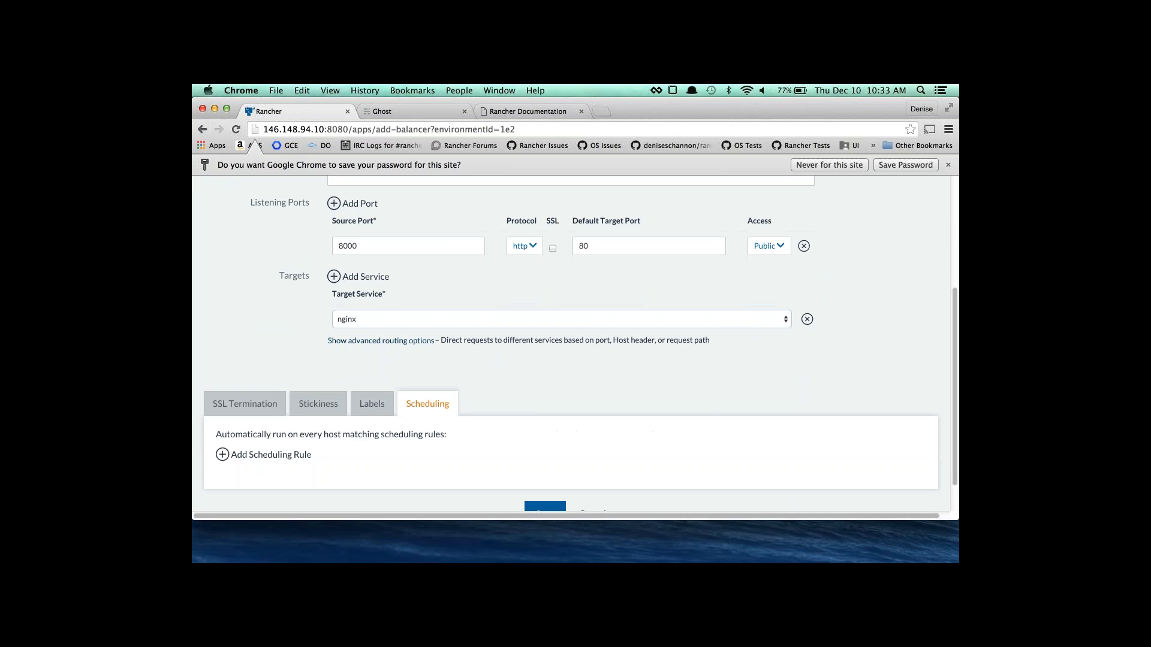
left_click(267, 457)
scroll(446, 423, "down", 2)
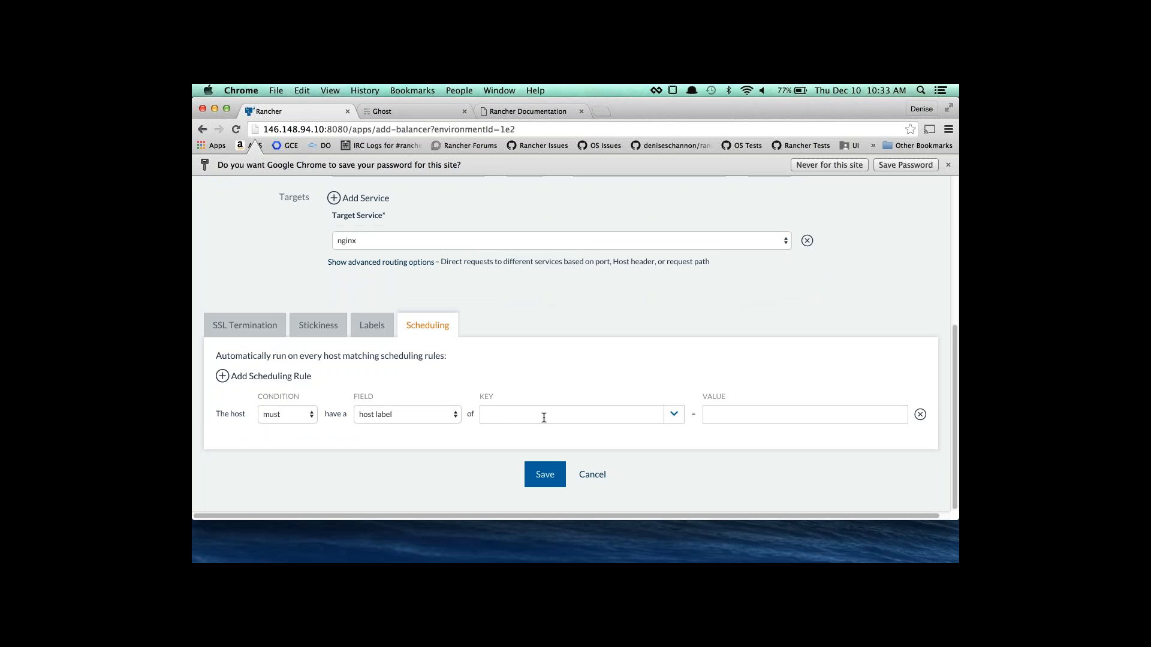
left_click(679, 418)
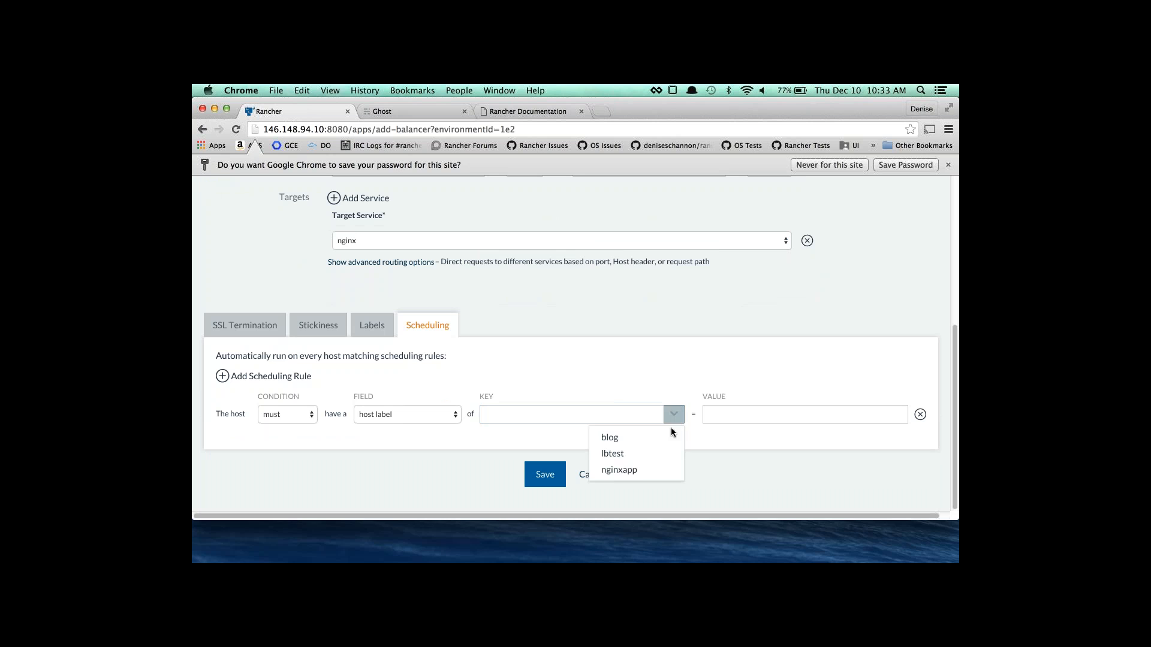
left_click(662, 460)
left_click(897, 415)
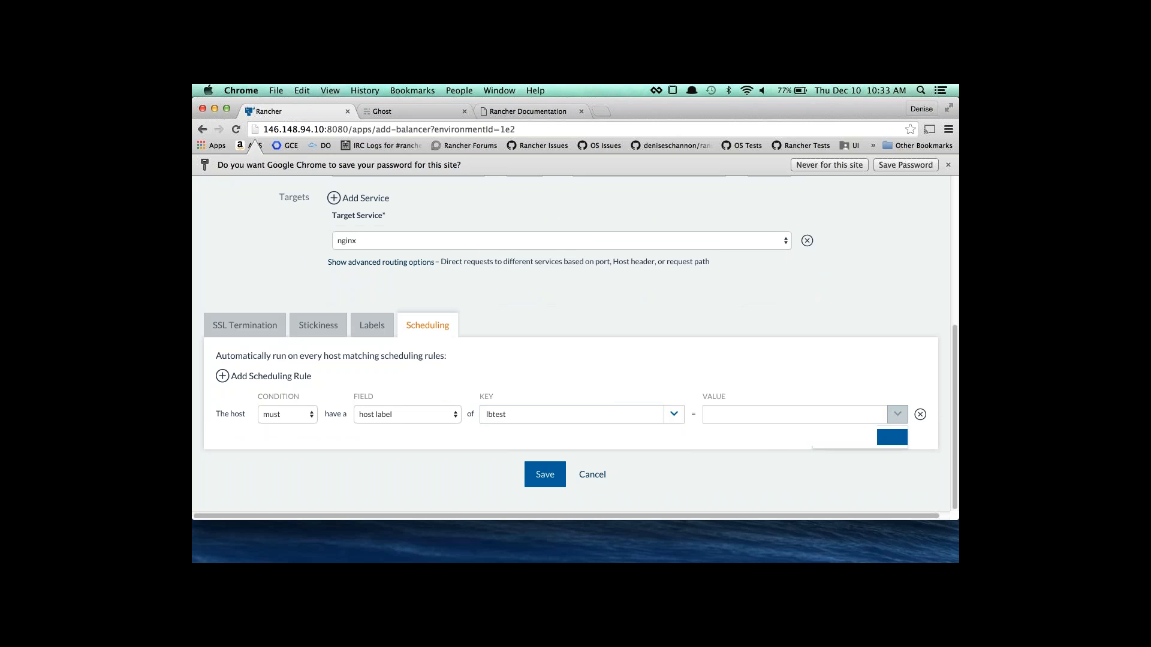
left_click(892, 437)
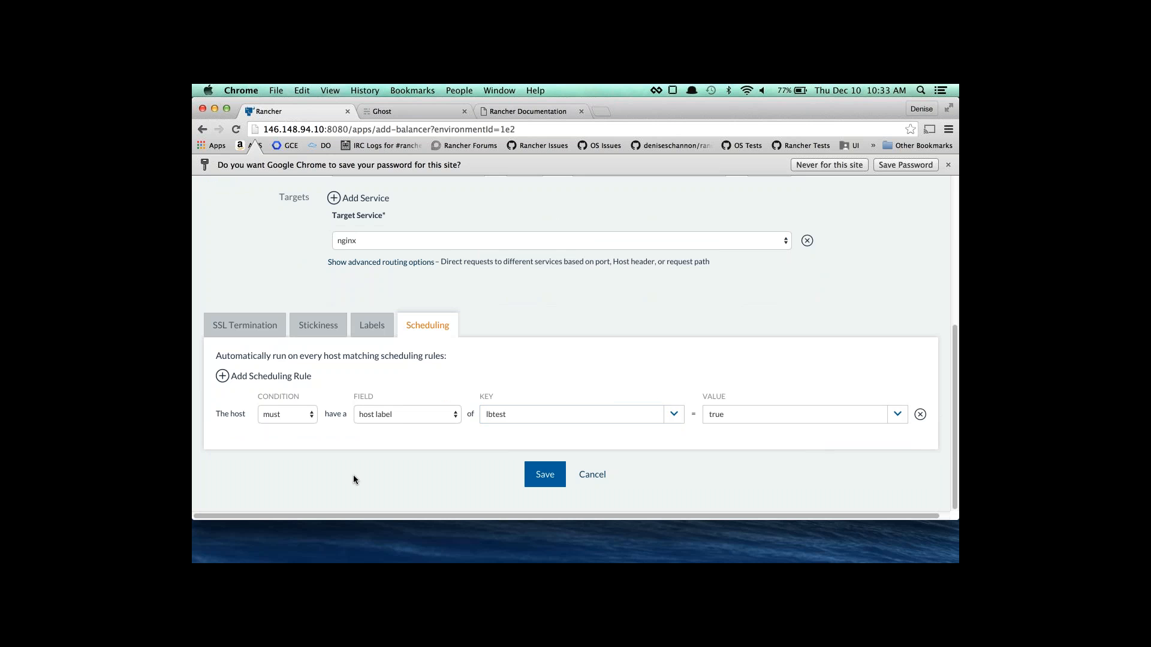
Name the load balancer 'loadbalancer' and save it.
left_click(541, 475)
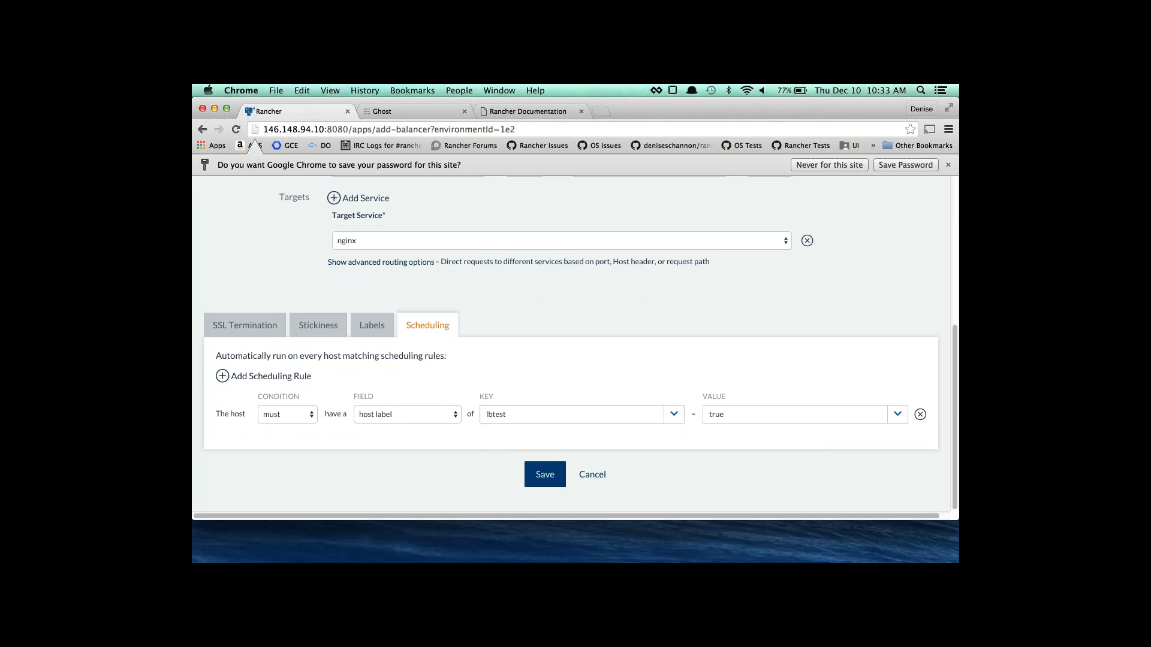
scroll(541, 493, "down", 2)
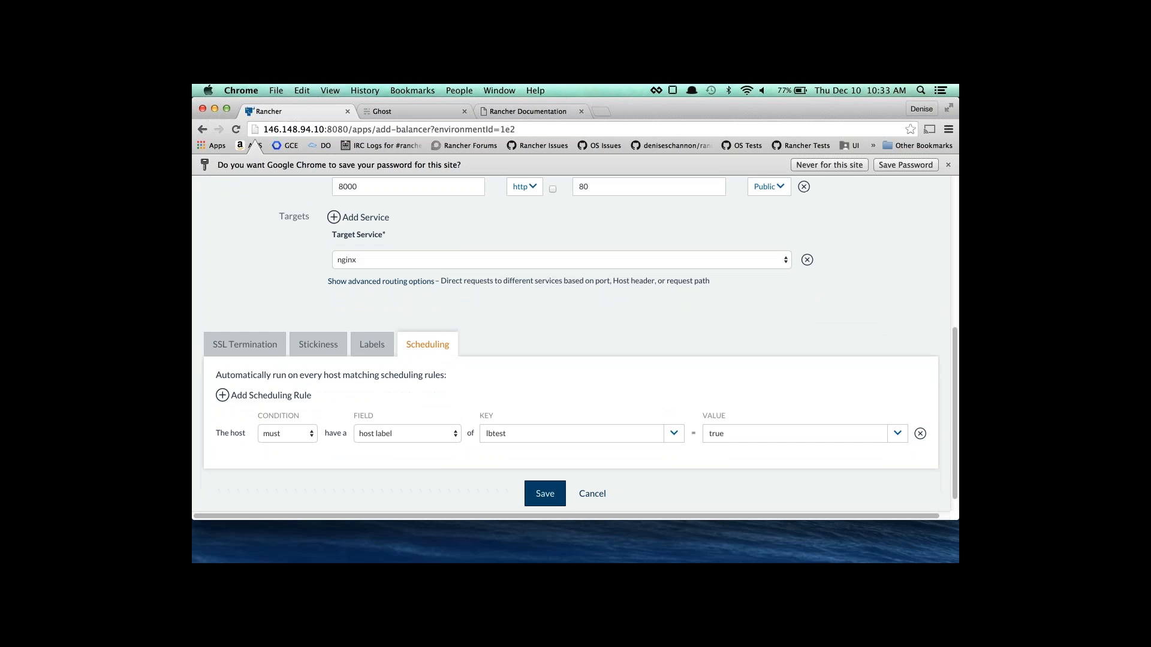
left_click(541, 493)
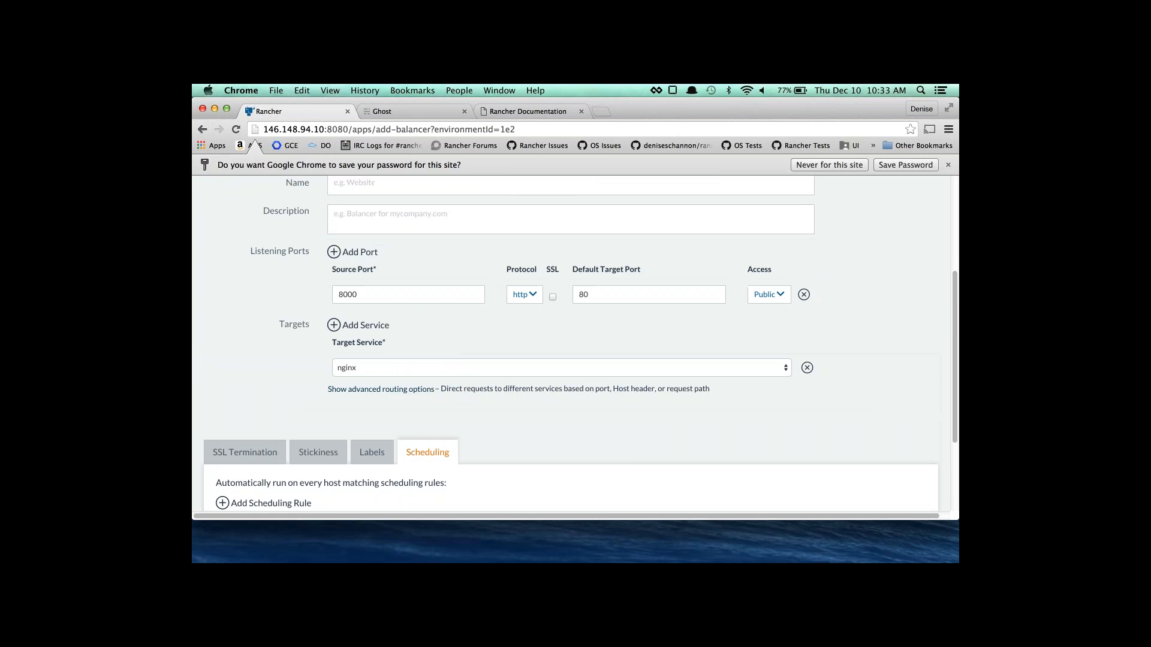
left_click(371, 321)
type("loadbalancer")
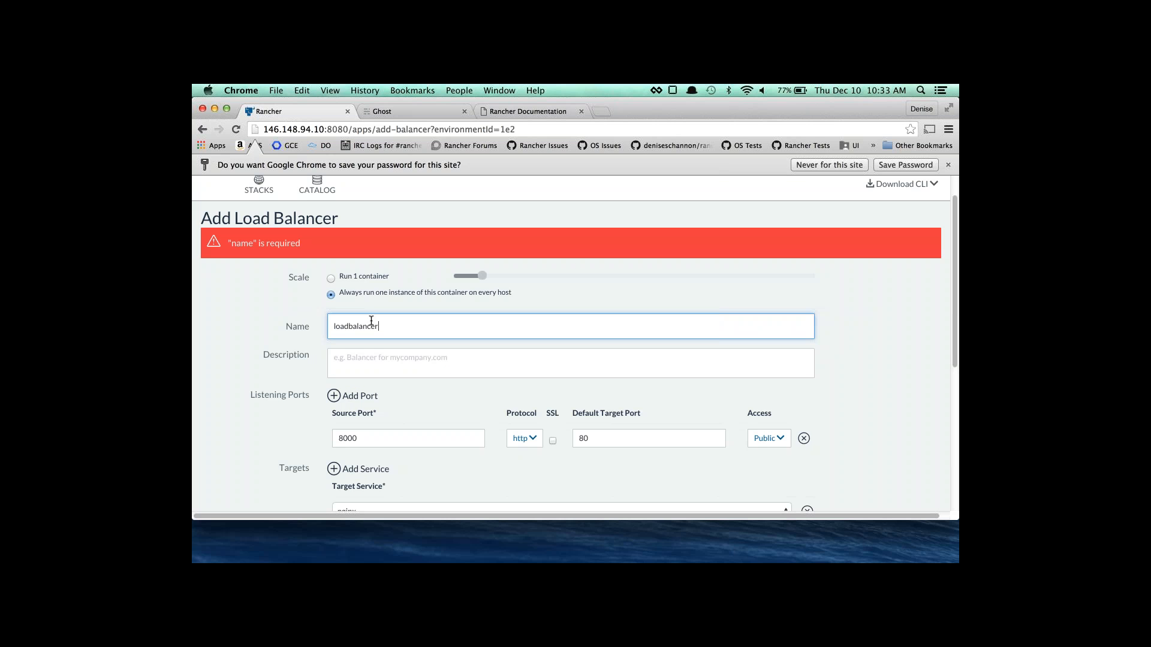
scroll(386, 418, "down", 1)
scroll(386, 418, "down", 5)
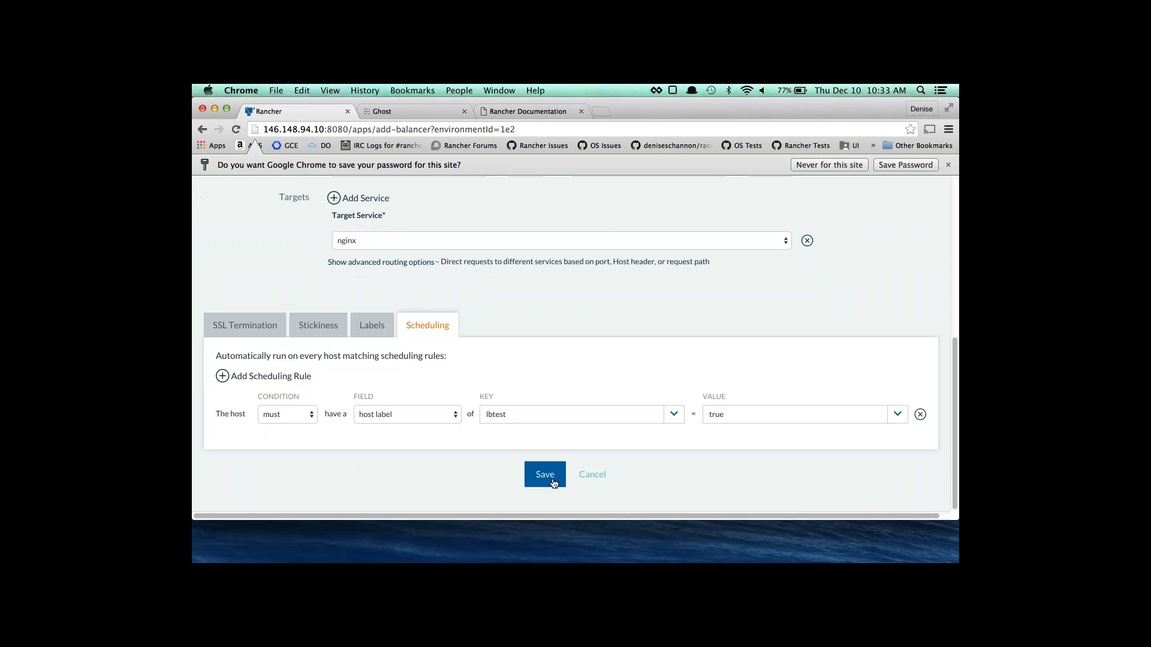
left_click(549, 478)
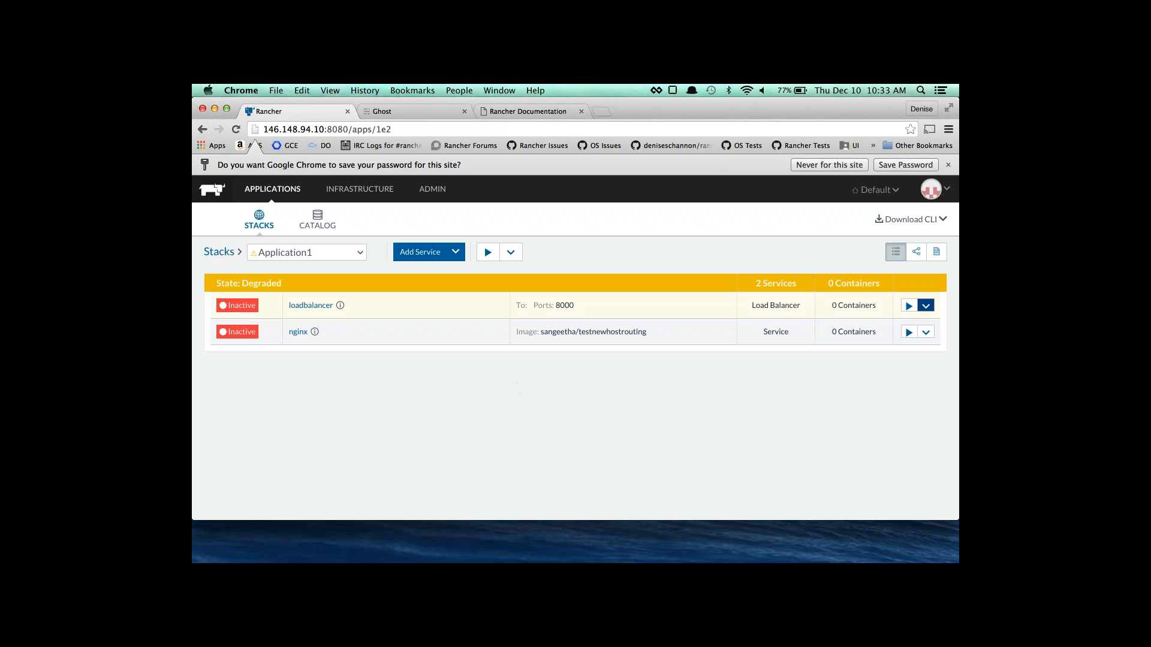
View Application1 as a graph, then inspect the blog service's container details.
left_click(916, 258)
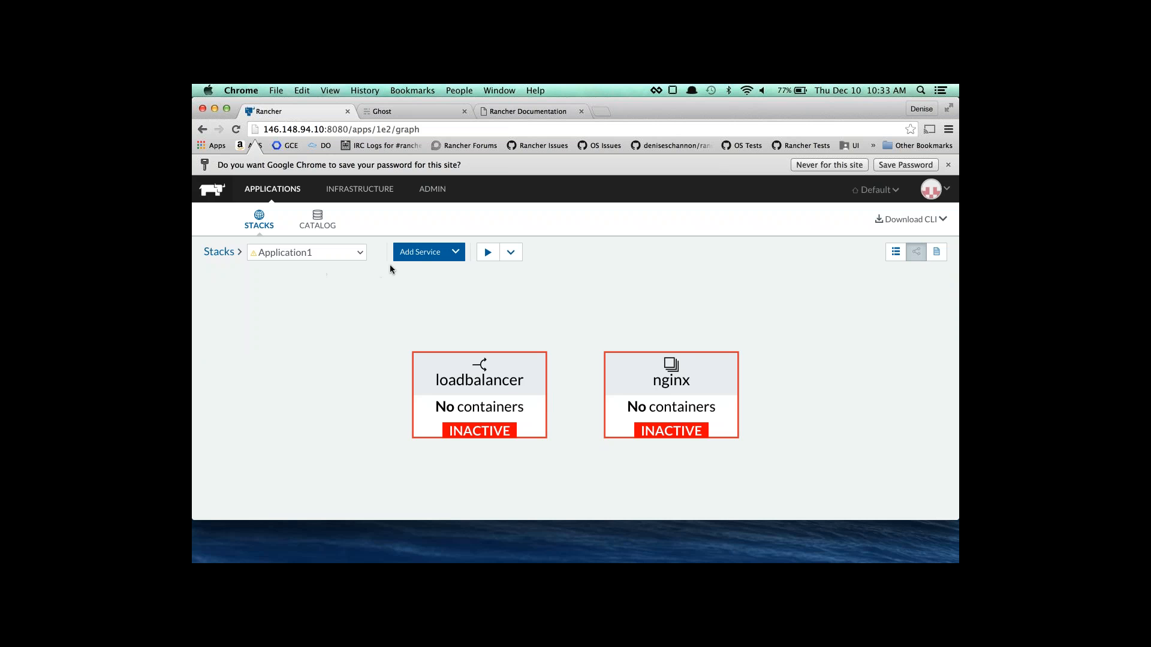
left_click(219, 252)
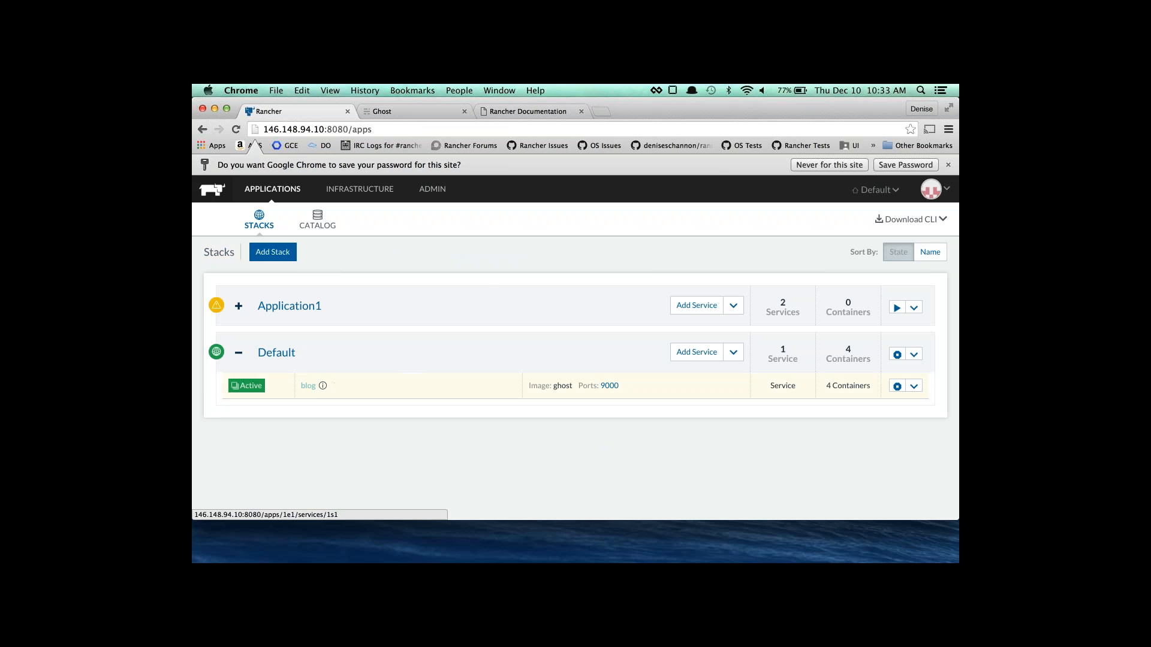
left_click(308, 386)
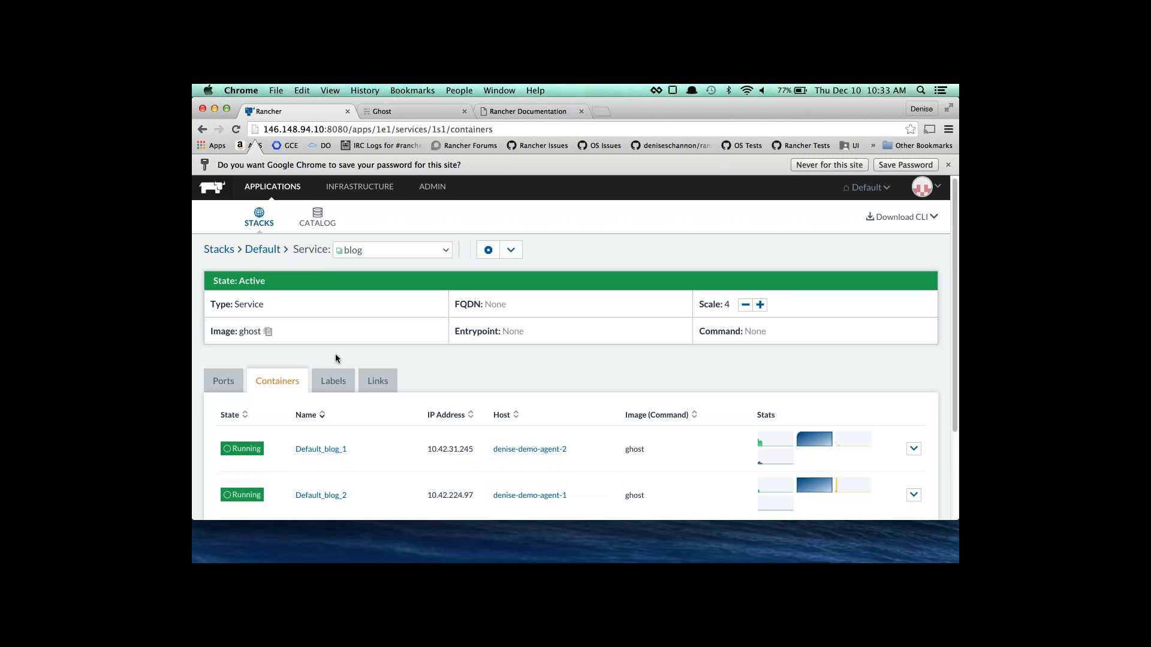
scroll(335, 360, "down", 3)
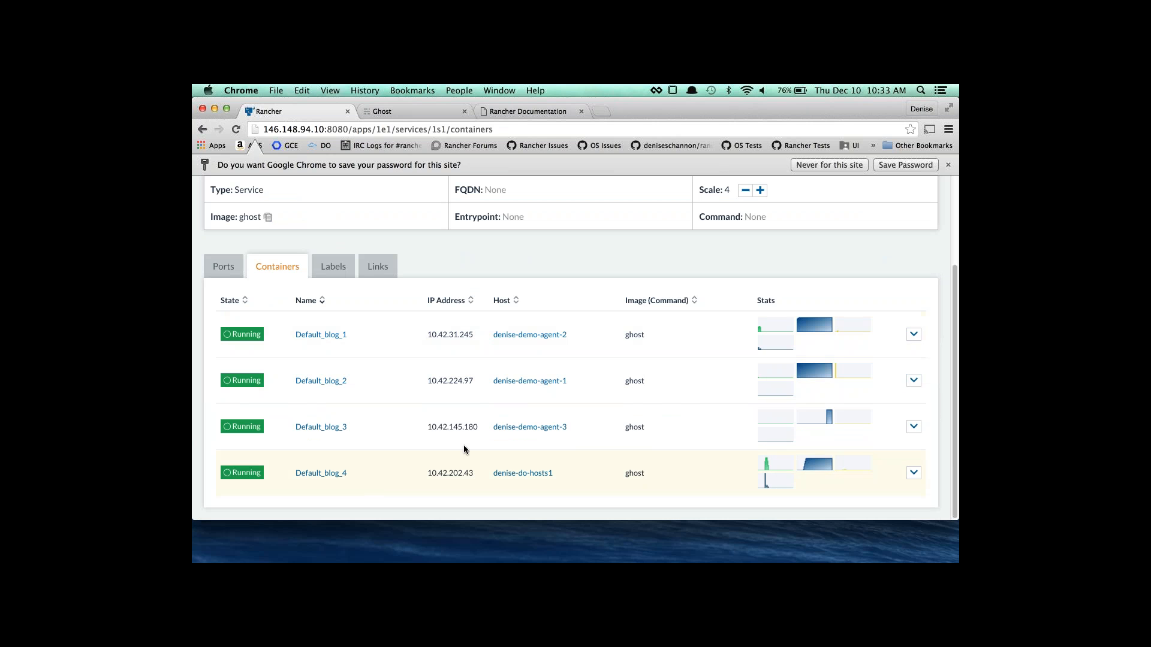
scroll(466, 449, "up", 3)
Expand Application1 in the stacks list and start all its services.
left_click(260, 229)
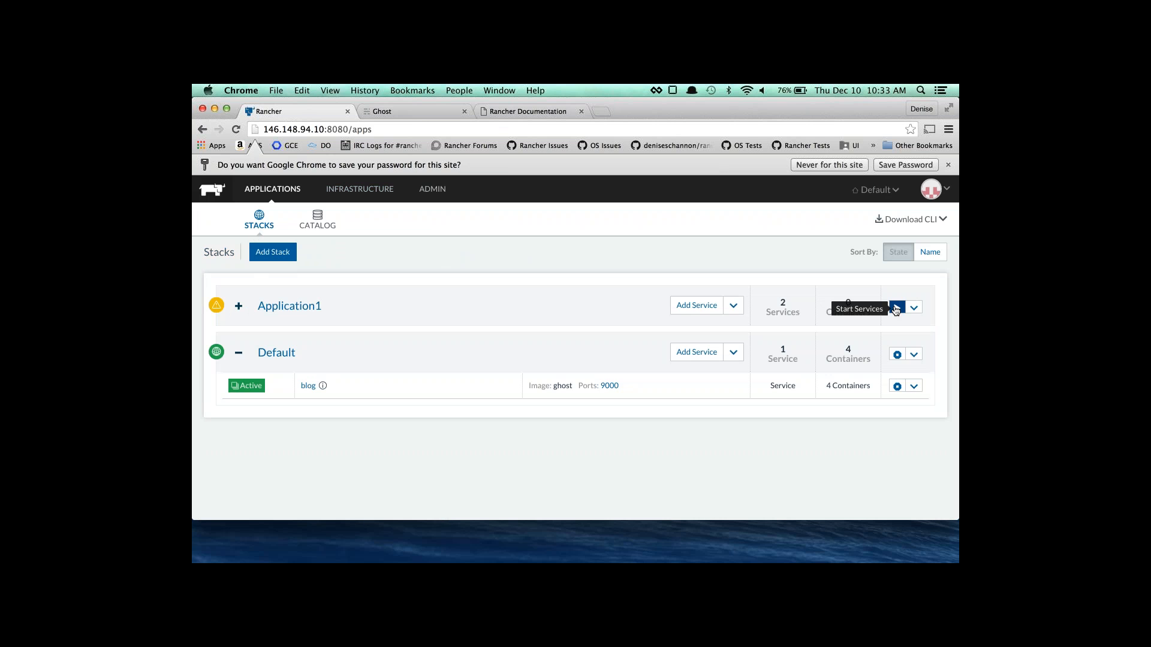
left_click(238, 307)
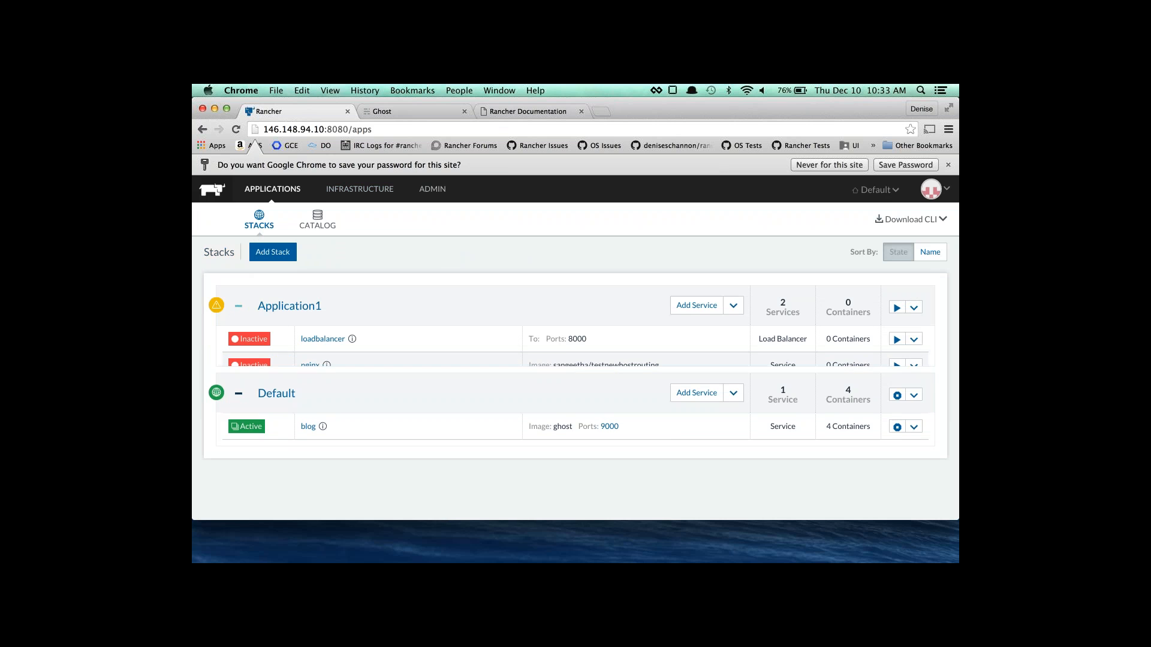
left_click(895, 309)
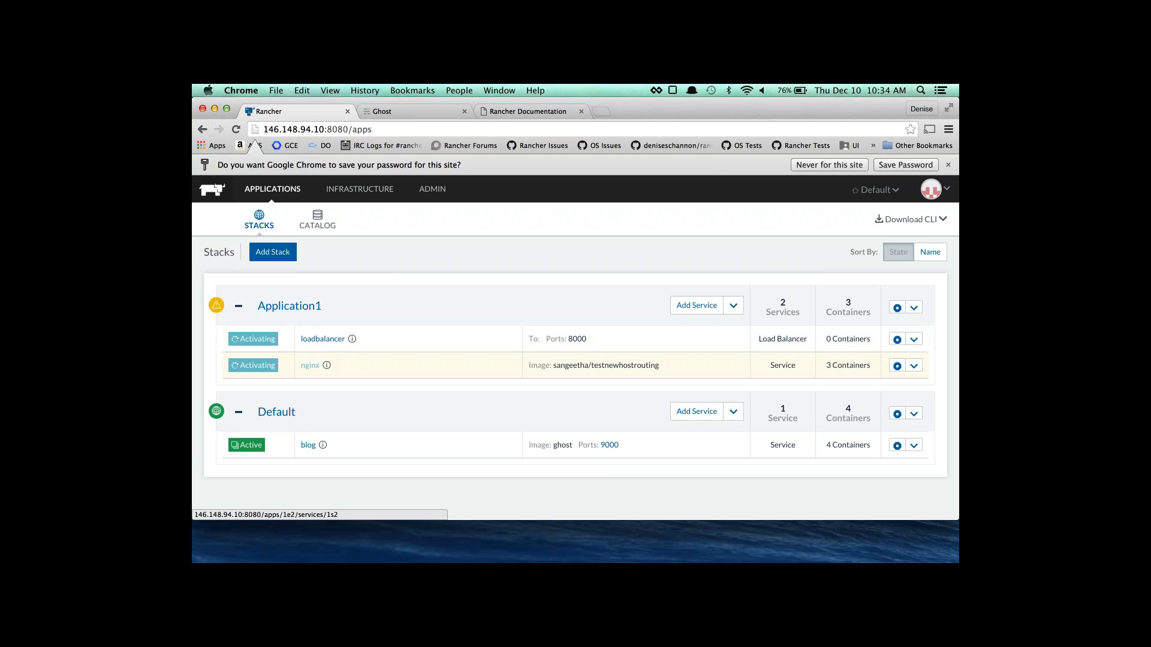
Scroll the Hosts page to see nginx containers on nginxapp hosts and loadbalancers on lbtest hosts.
left_click(347, 195)
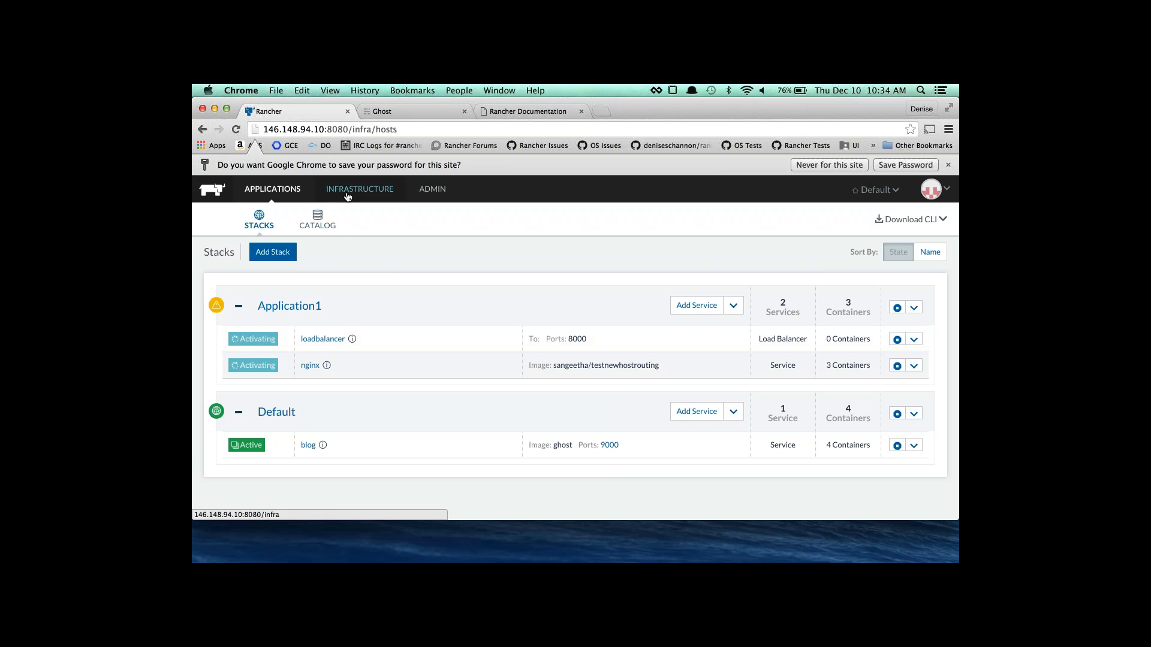
scroll(563, 357, "down", 3)
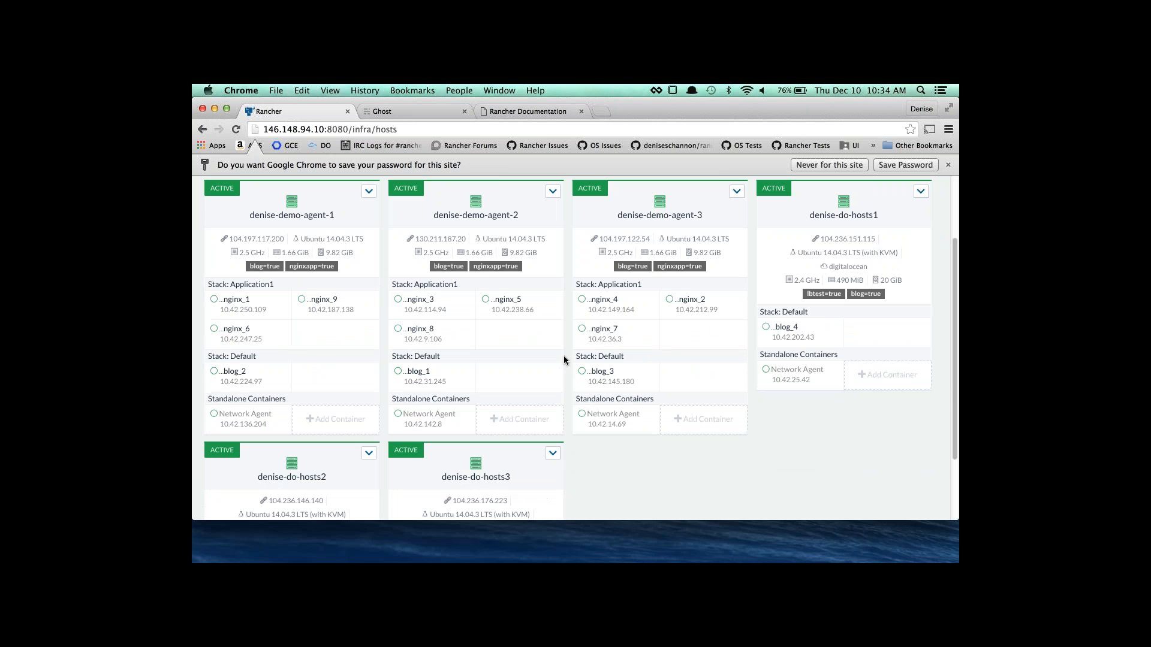
scroll(564, 354, "down", 3)
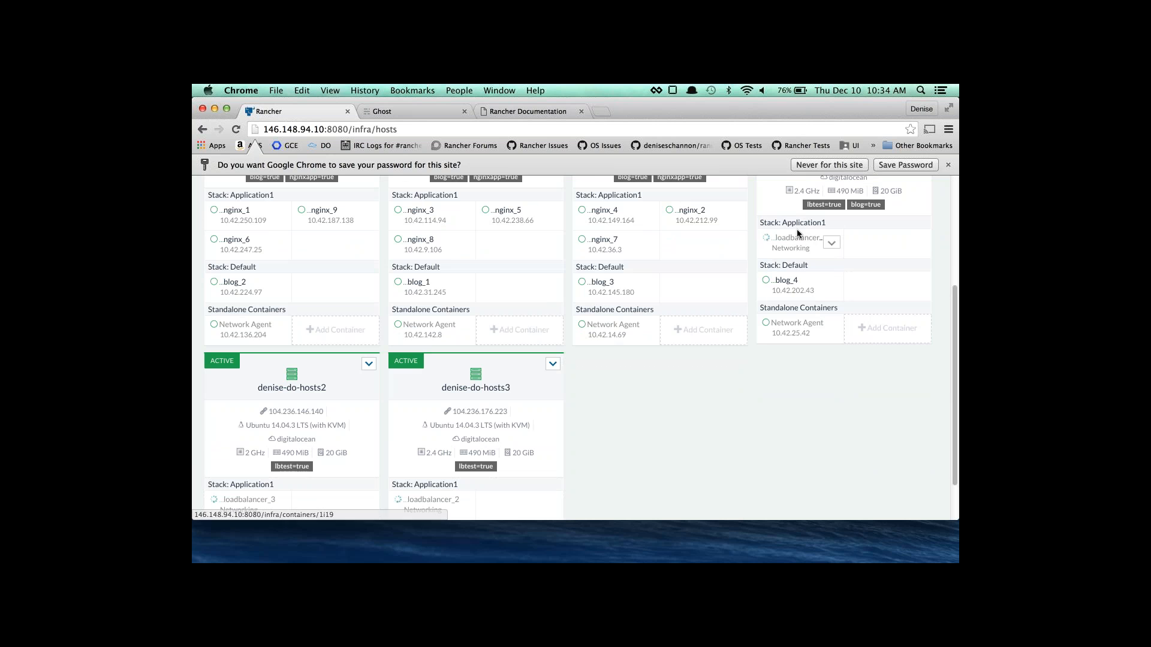
scroll(816, 215, "up", 1)
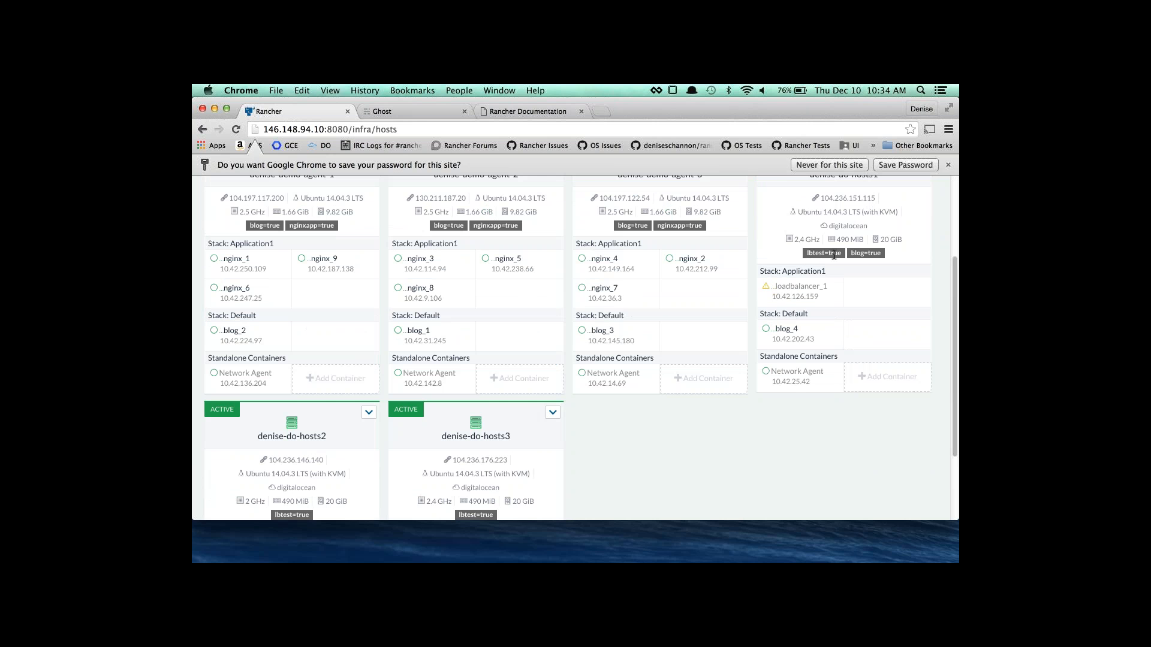
scroll(807, 318, "down", 2)
scroll(807, 319, "up", 2)
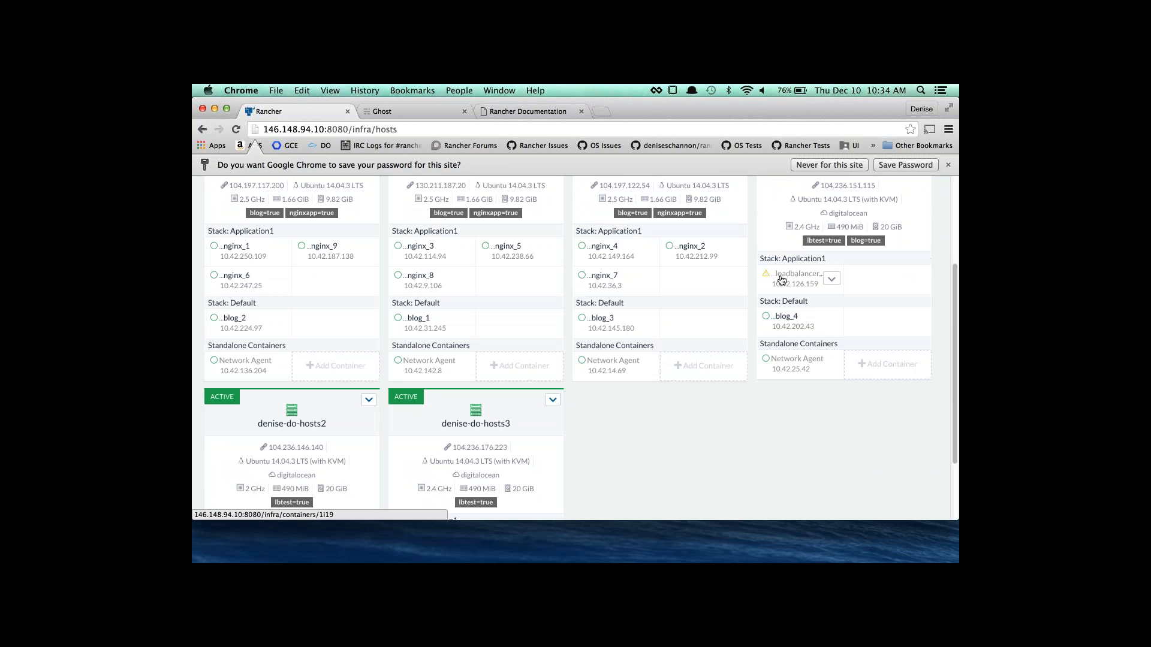
mouse_move(766, 279)
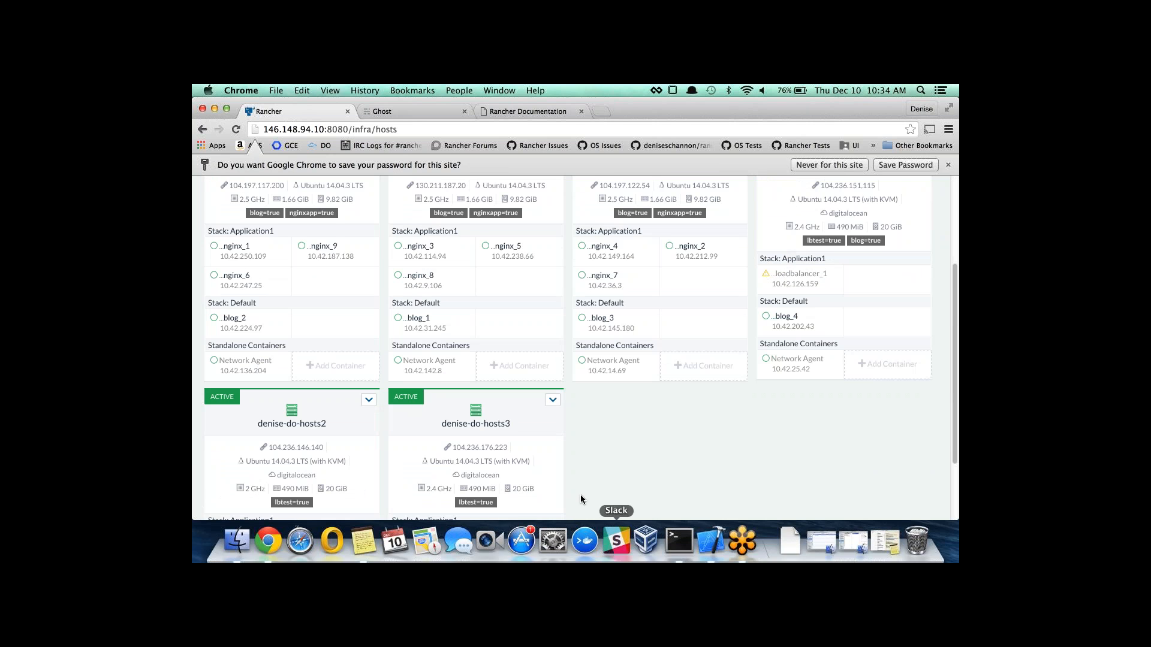
scroll(580, 492, "down", 2)
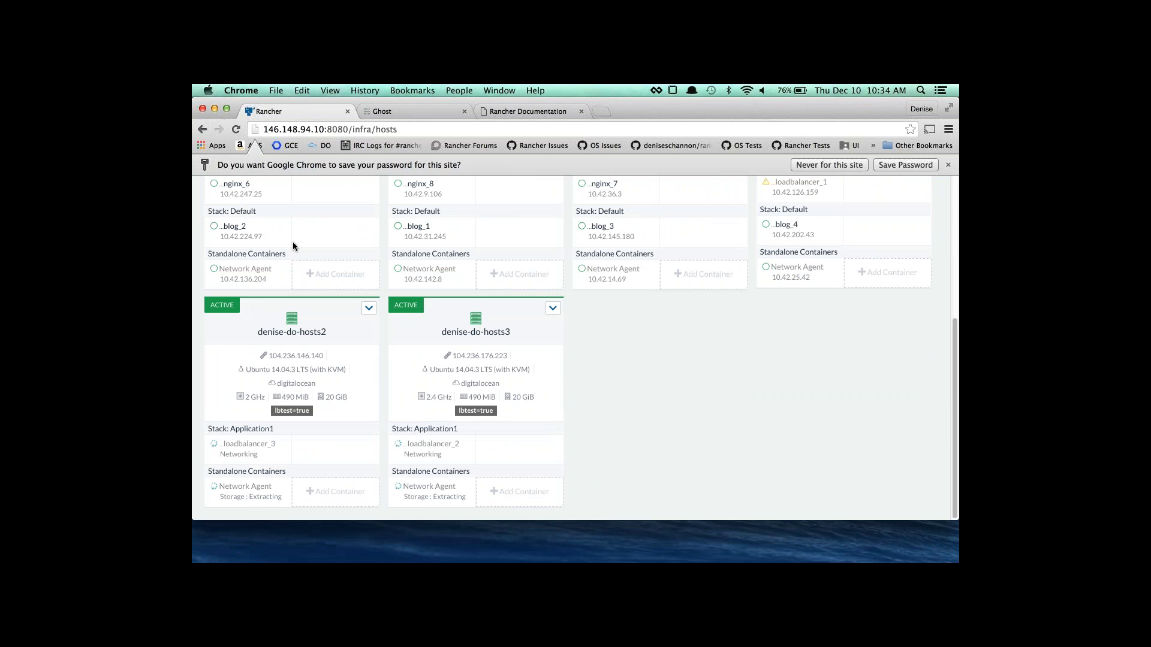
scroll(292, 242, "up", 5)
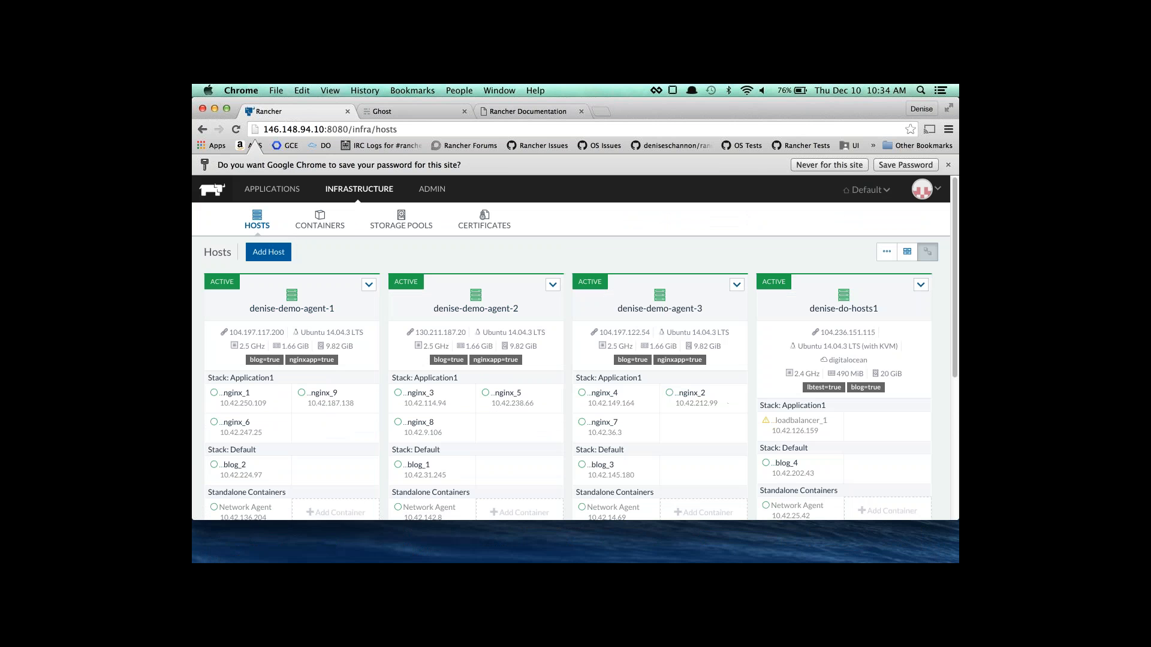
Return to Stacks, where nginx is Active at 9 containers, and open the account menu.
left_click(292, 197)
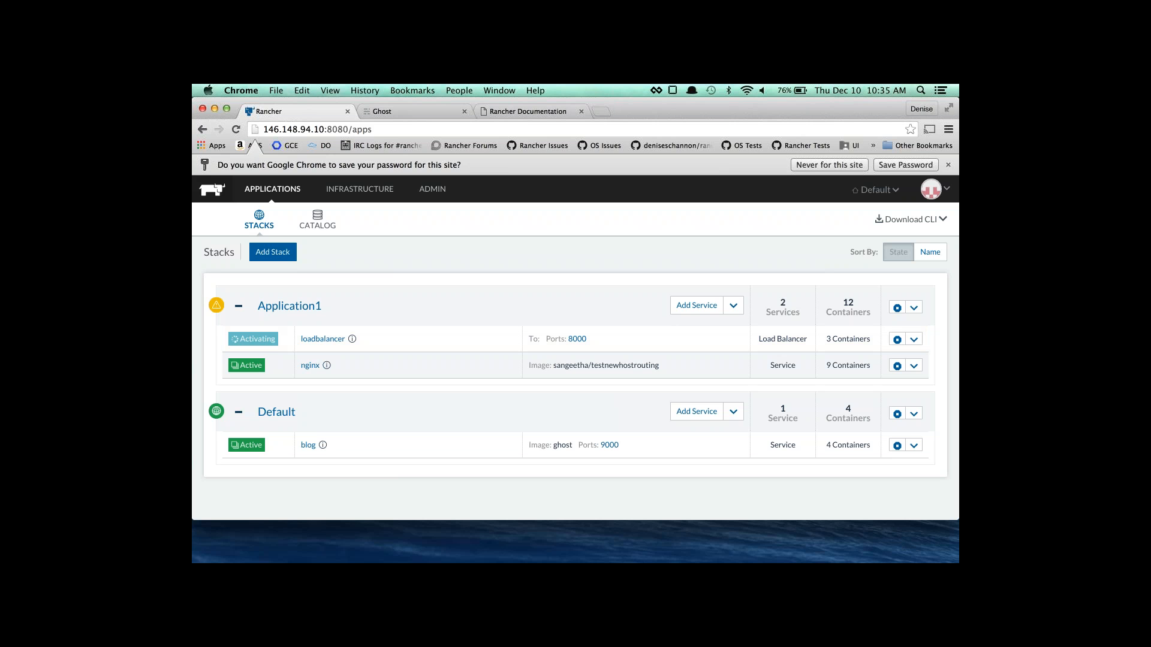
left_click(927, 192)
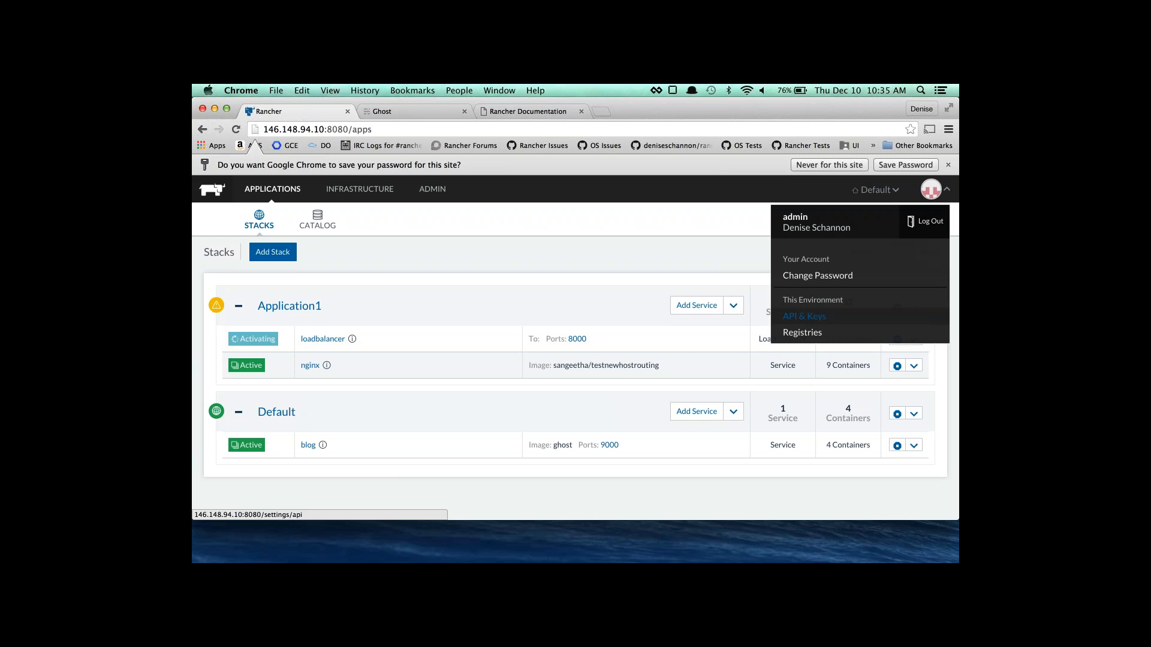
From API & Keys, open the Default environment endpoint and browse the project 1a5 JSON links.
left_click(804, 316)
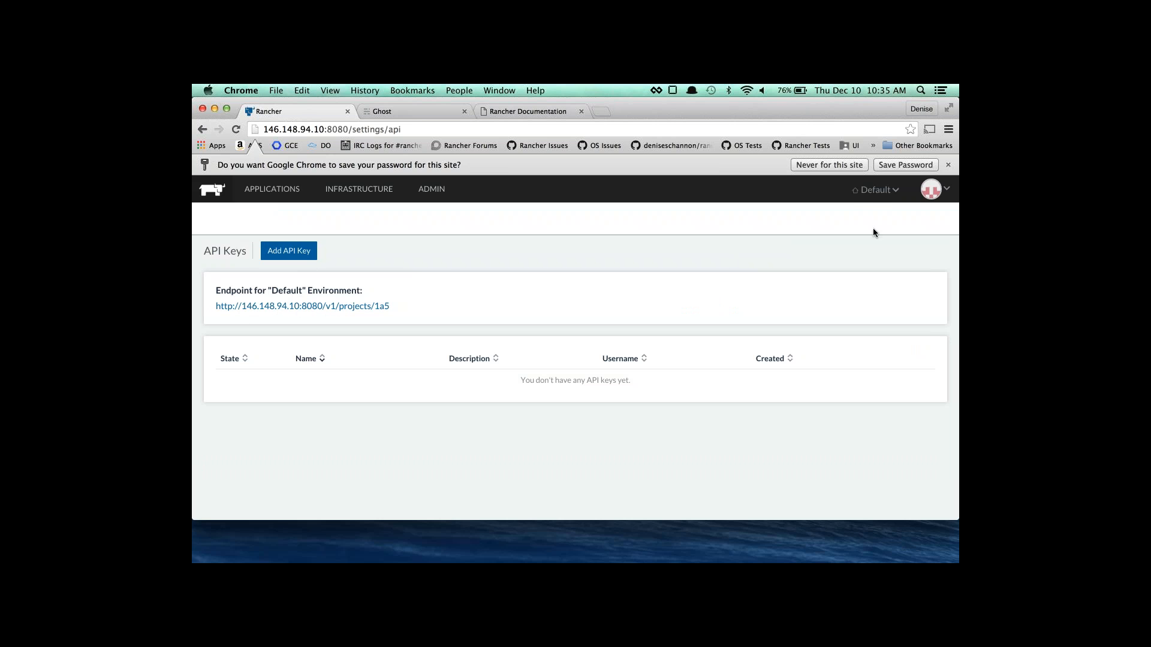
left_click(363, 308)
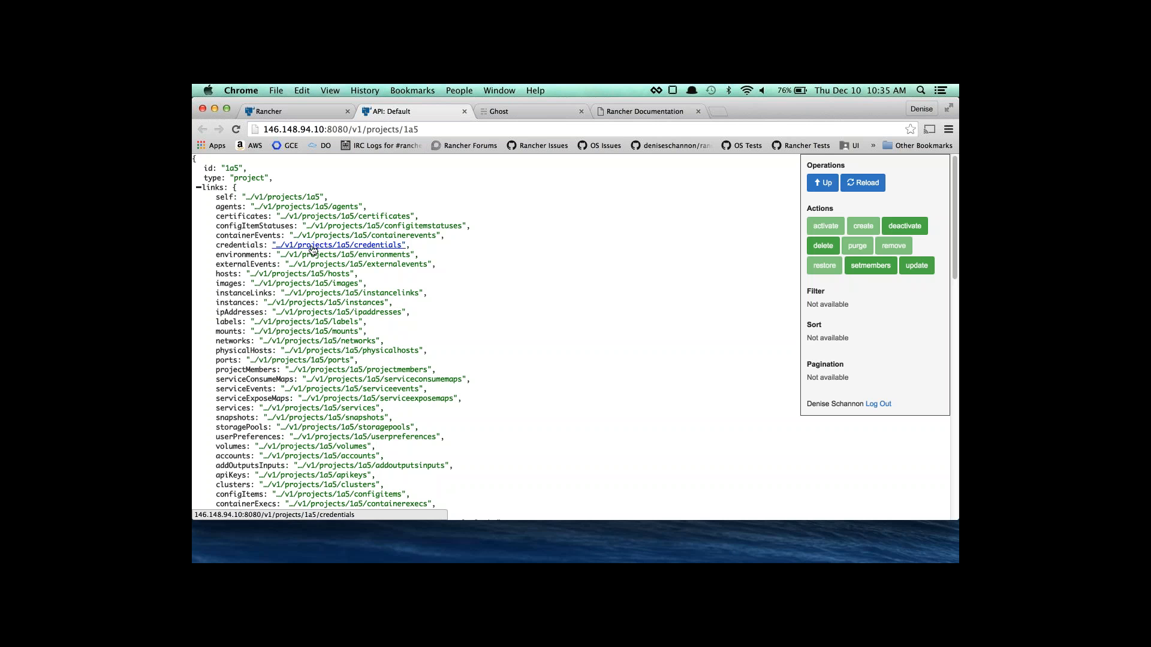
scroll(336, 312, "down", 5)
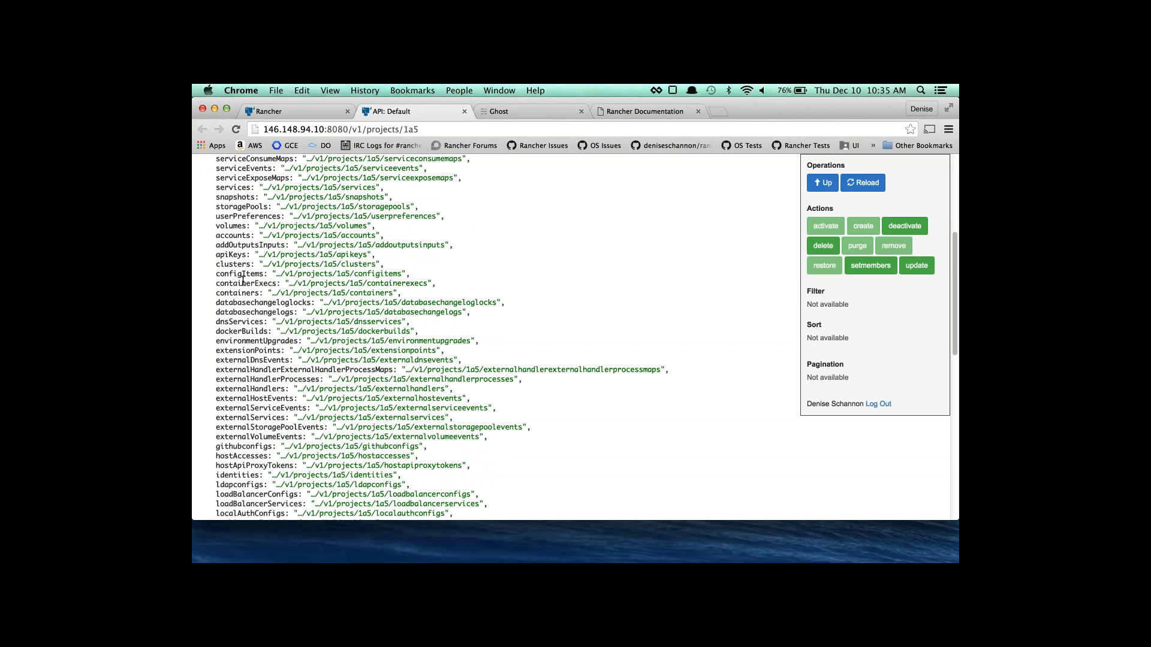
scroll(249, 280, "down", 2)
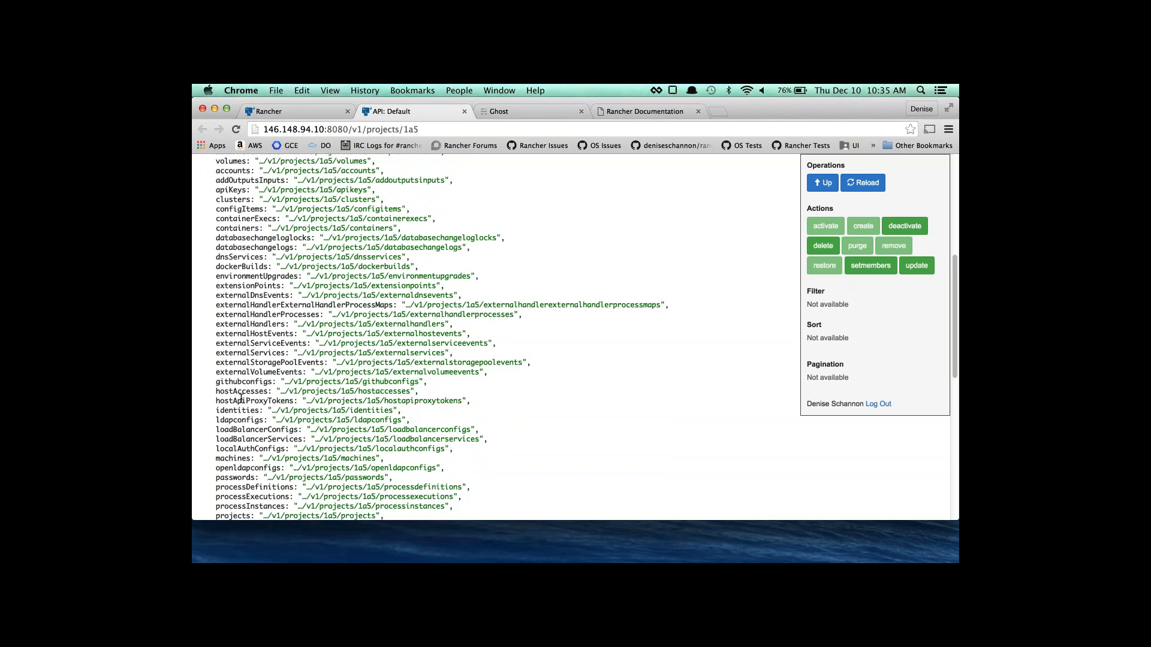
scroll(240, 397, "down", 4)
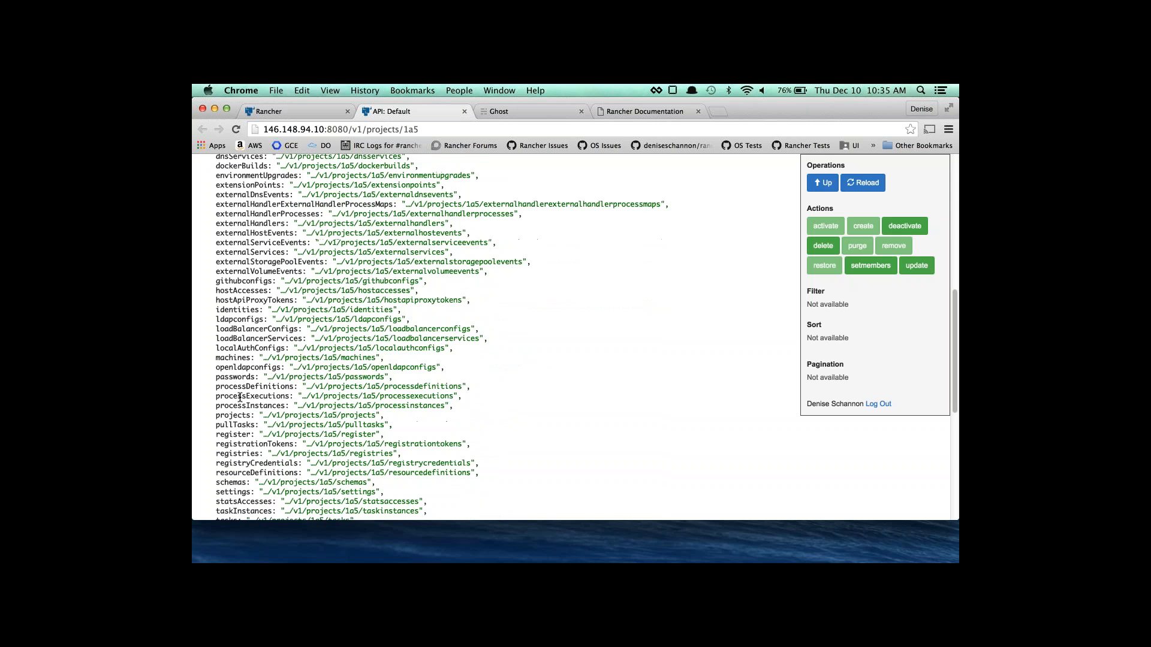
scroll(239, 397, "up", 12)
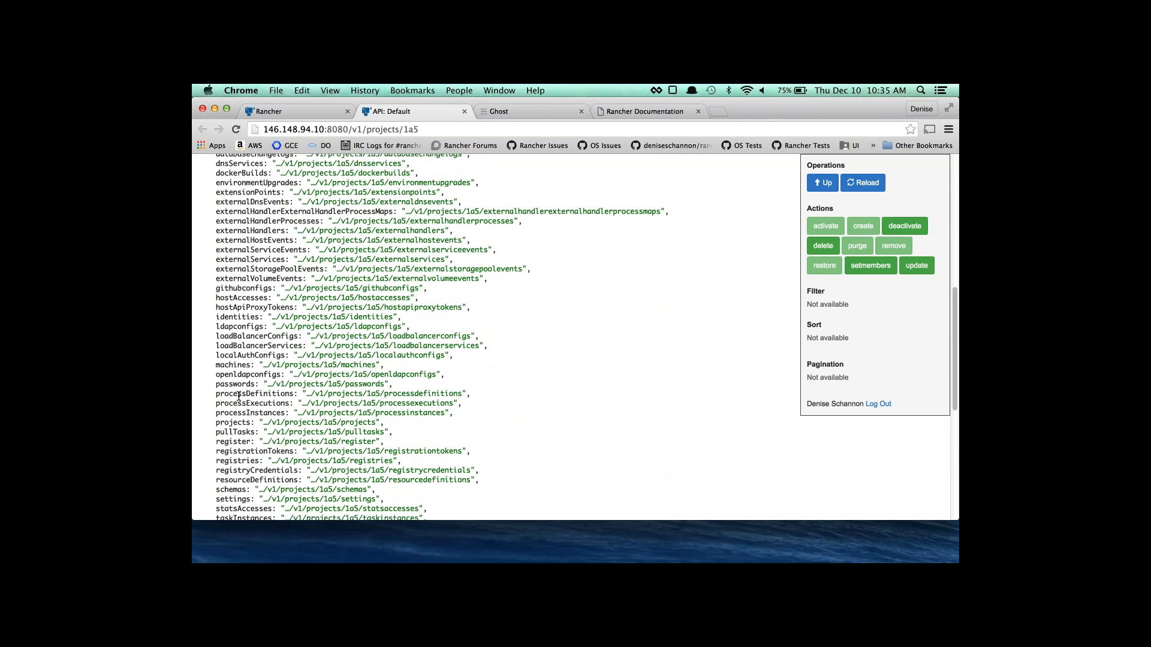
scroll(239, 397, "up", 5)
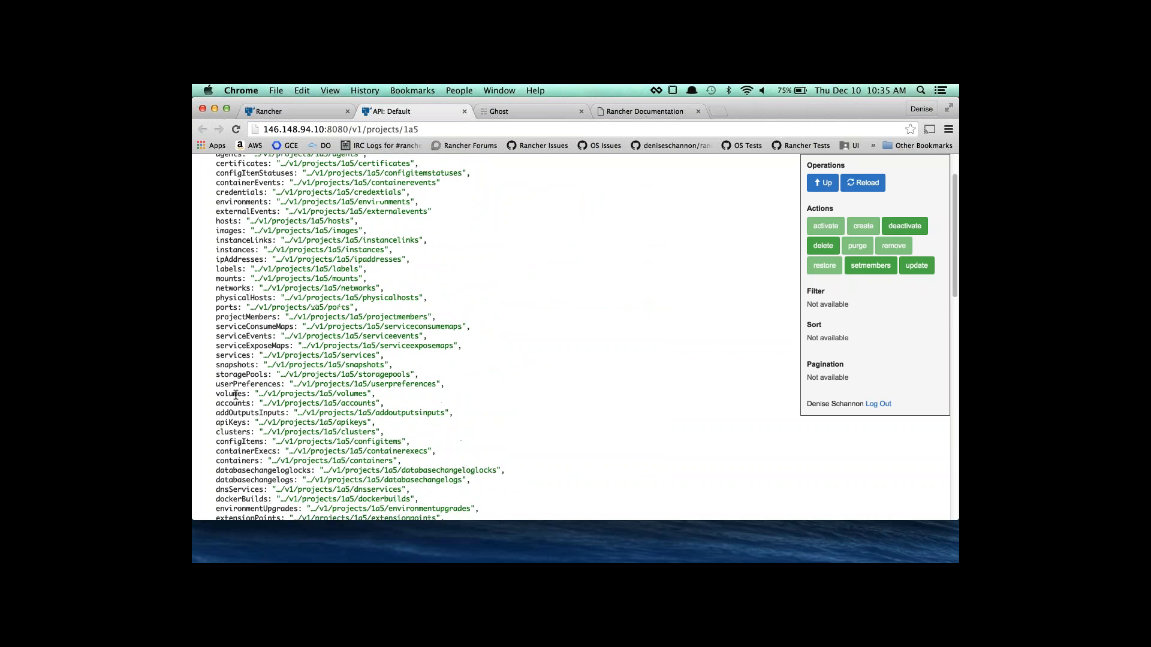
scroll(239, 395, "up", 1)
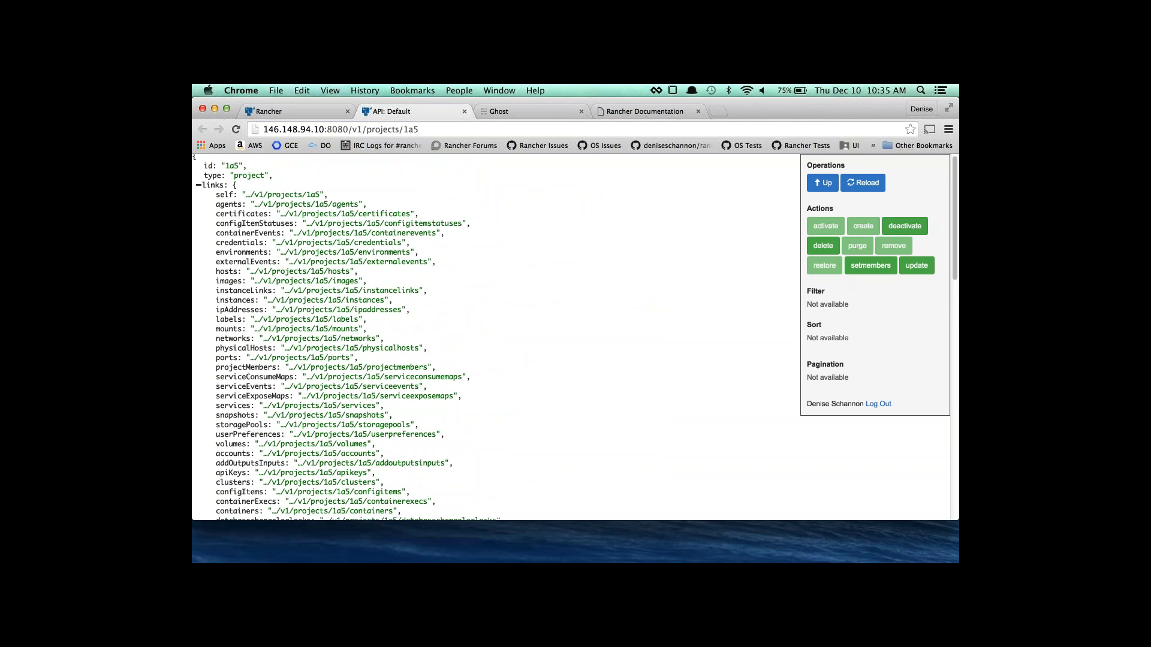
scroll(250, 390, "down", 2)
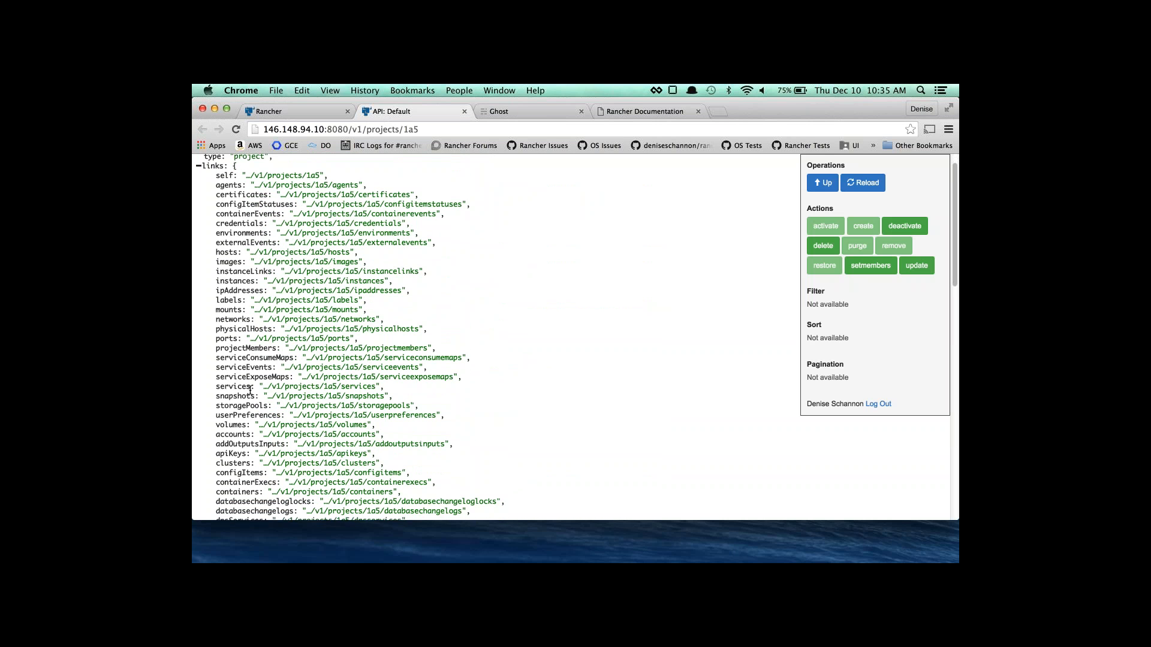
scroll(250, 390, "down", 5)
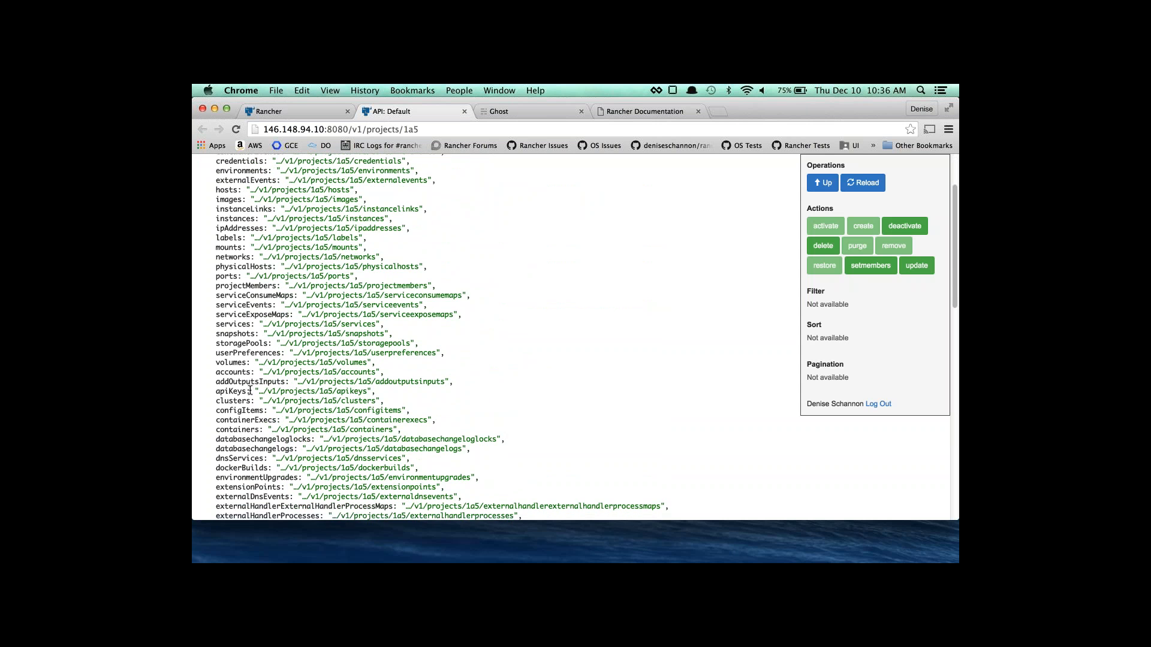
scroll(250, 389, "down", 9)
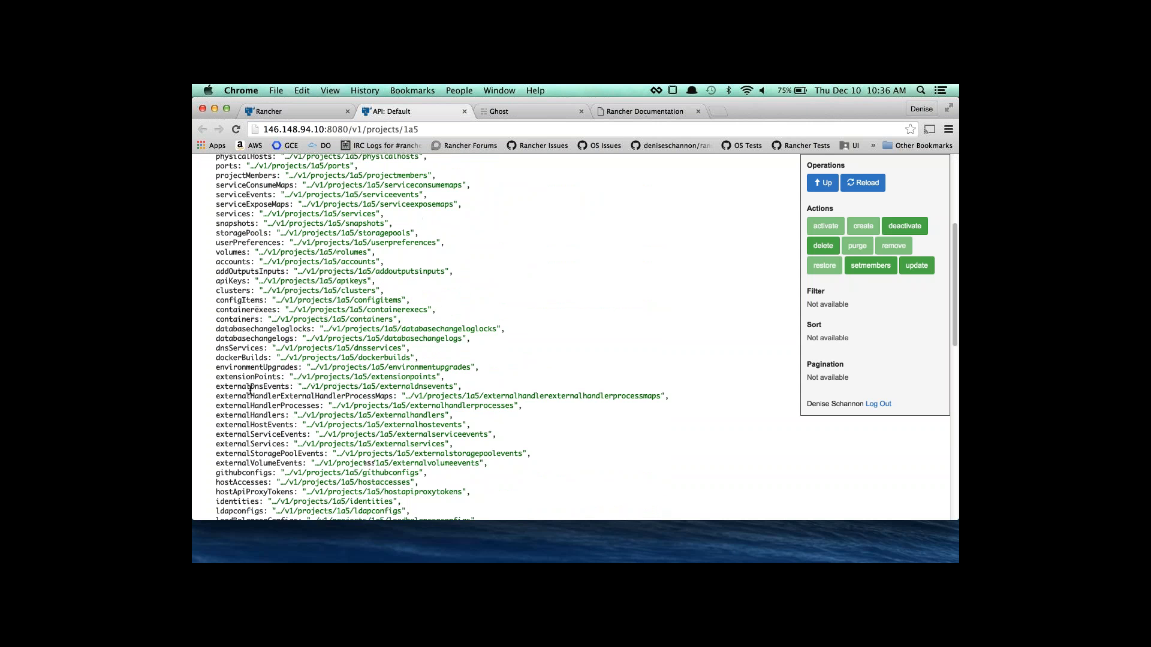
scroll(250, 390, "down", 17)
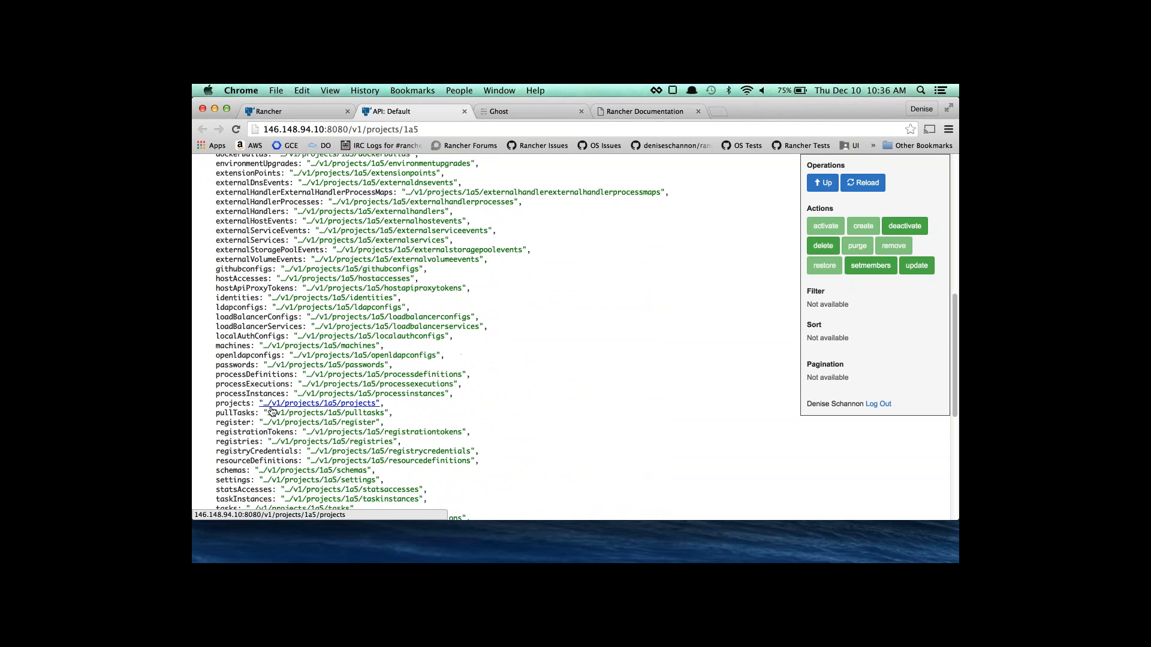
scroll(271, 411, "up", 20)
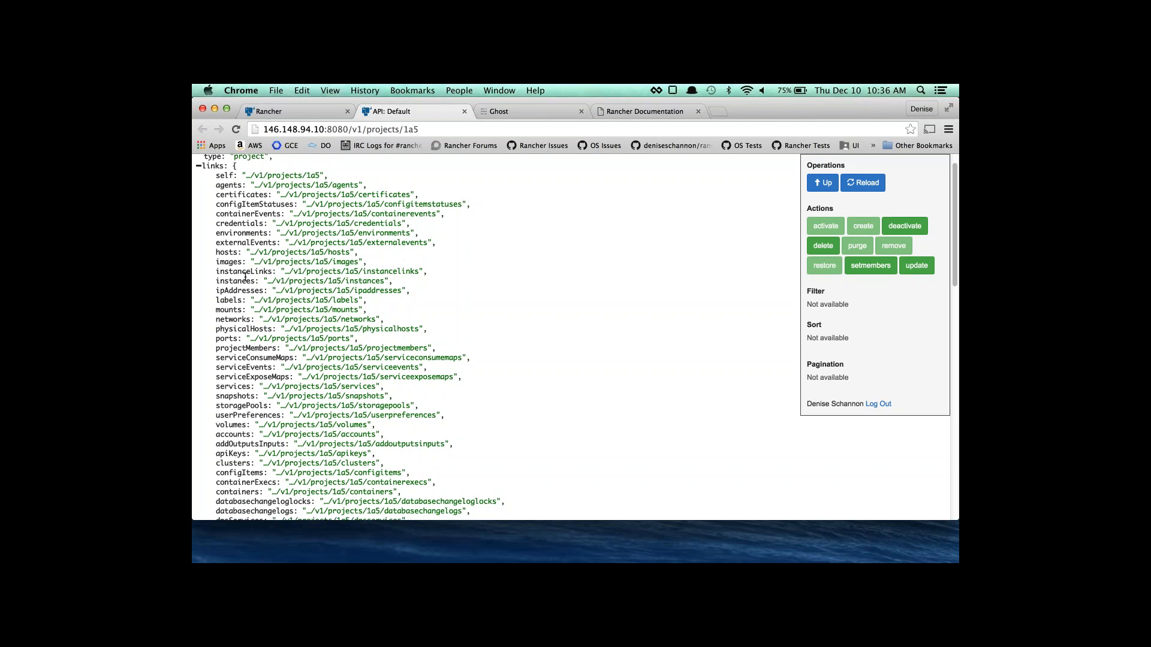
left_click(316, 387)
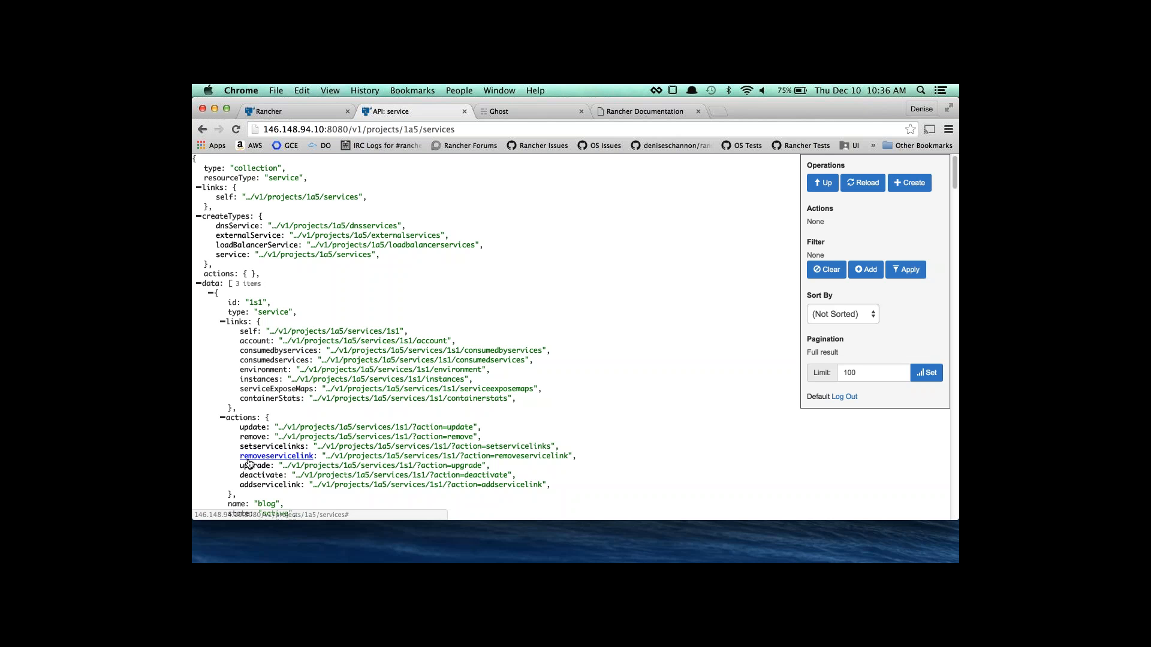
scroll(249, 464, "down", 1)
left_click(909, 182)
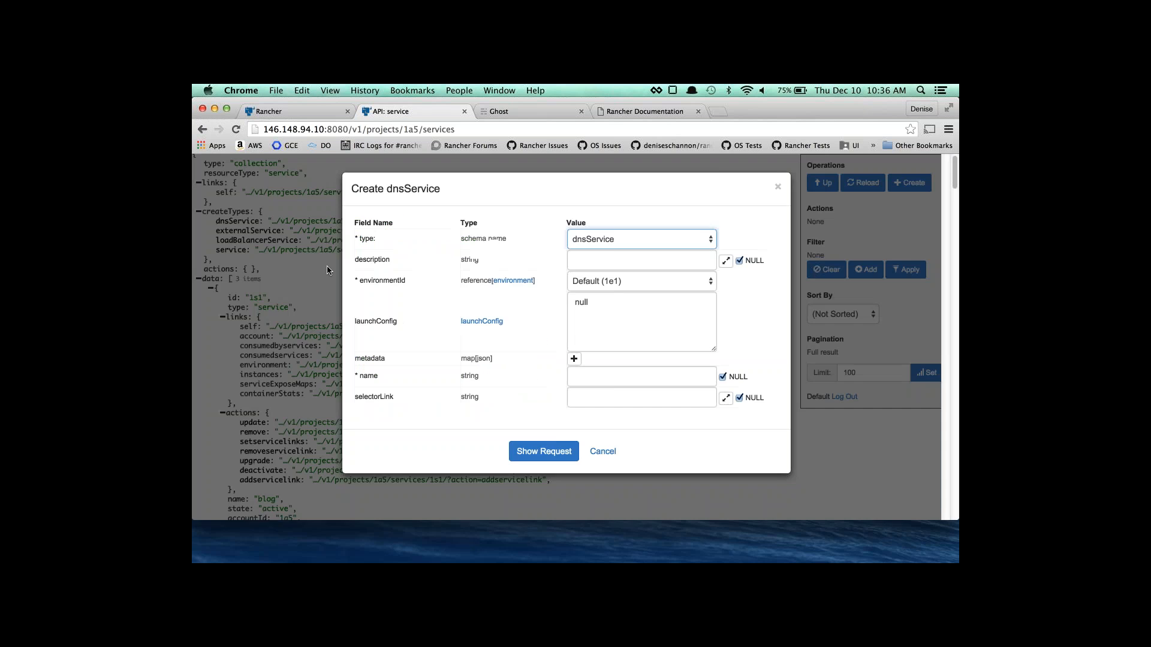
left_click(646, 233)
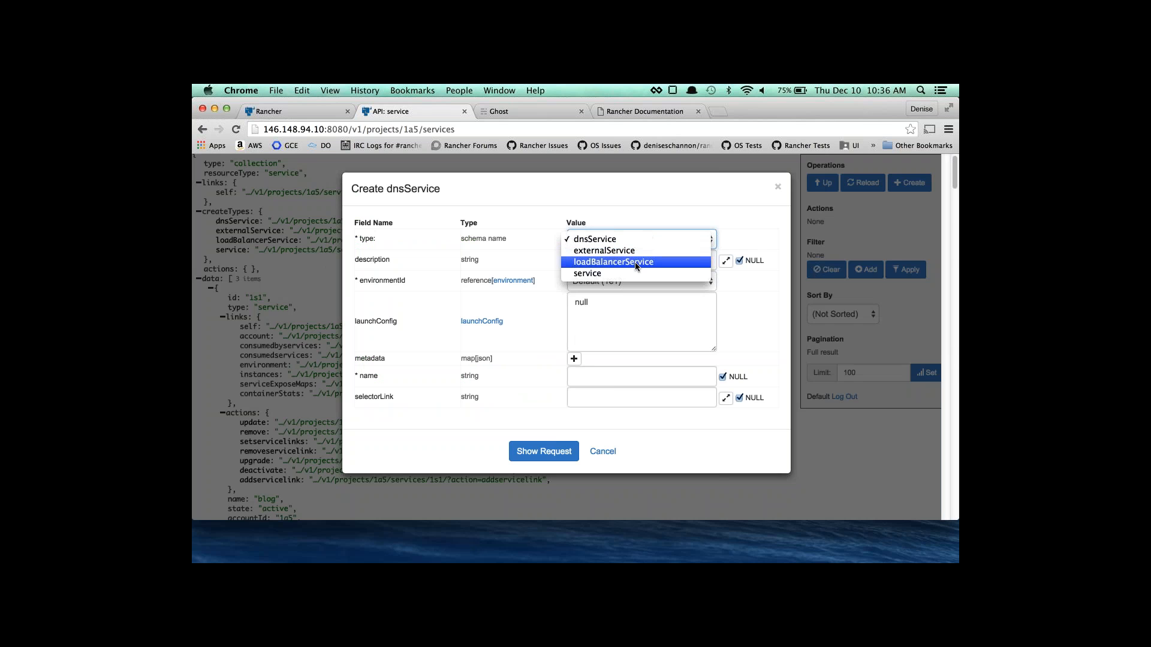
left_click(518, 257)
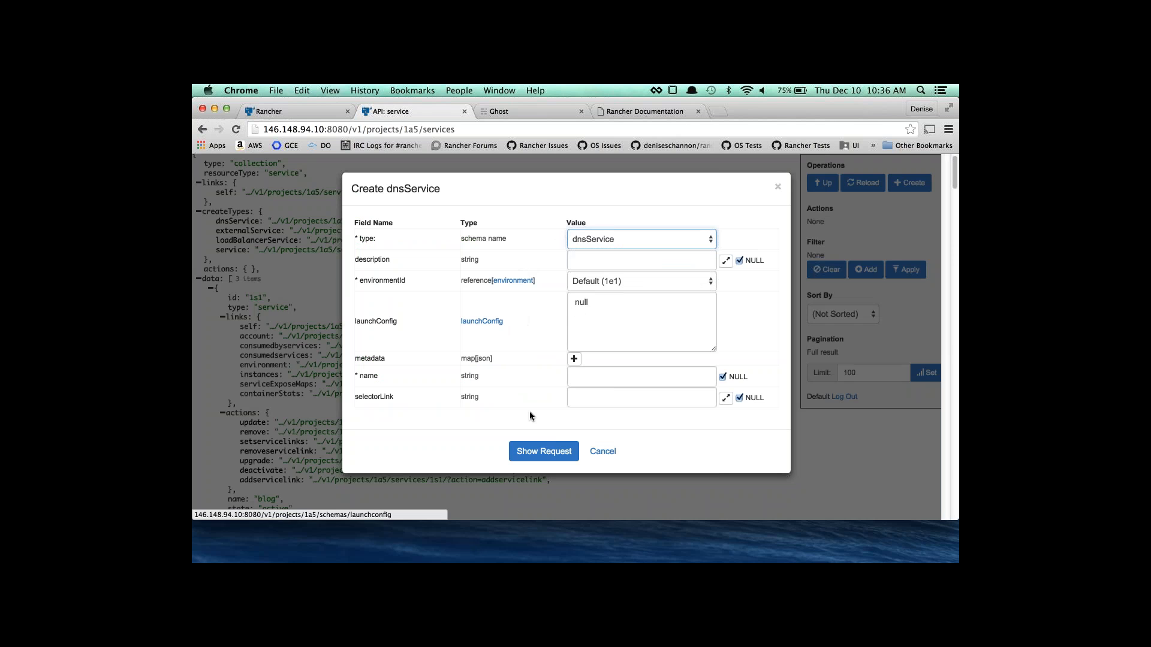
left_click(602, 453)
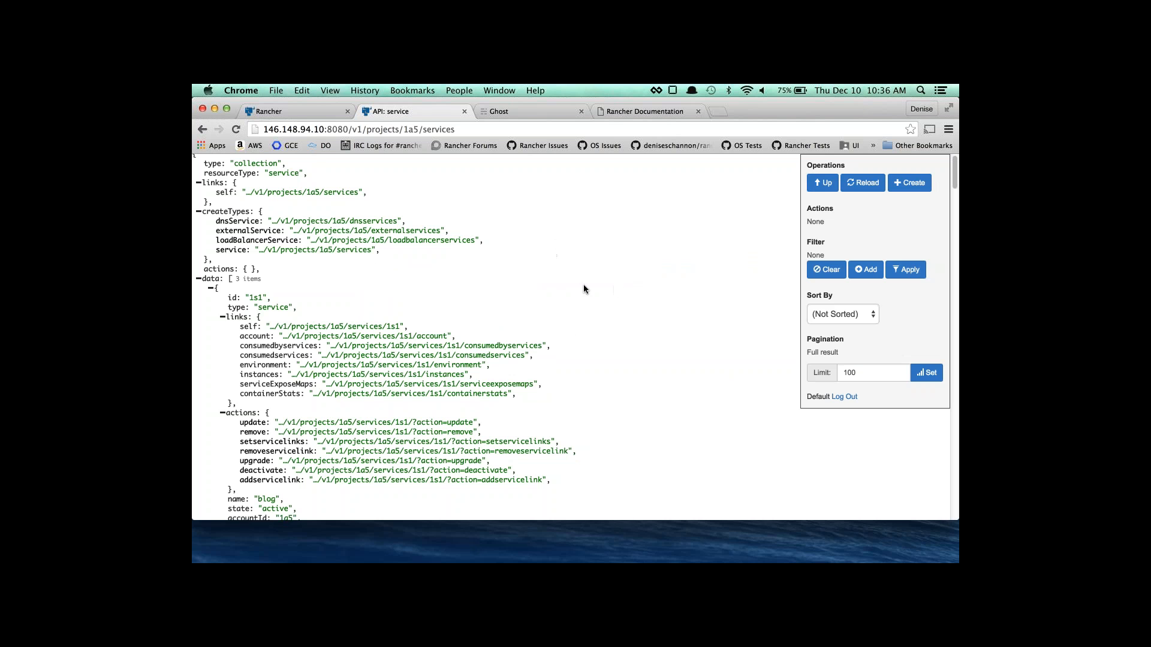
left_click(619, 112)
scroll(209, 375, "down", 10)
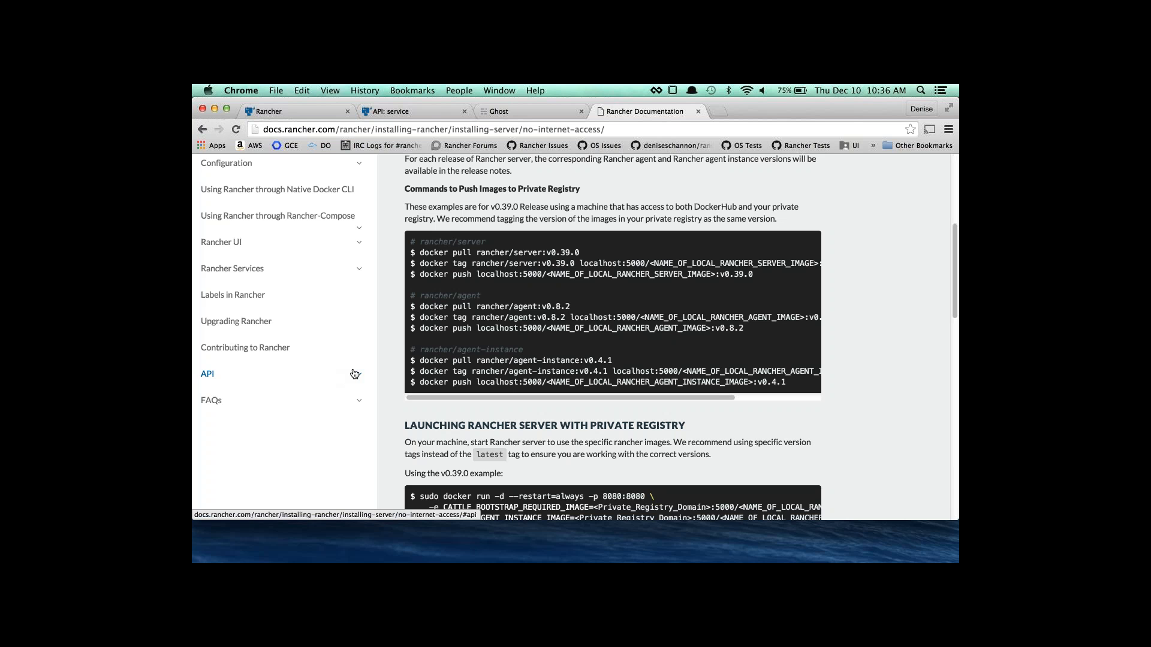
left_click(426, 113)
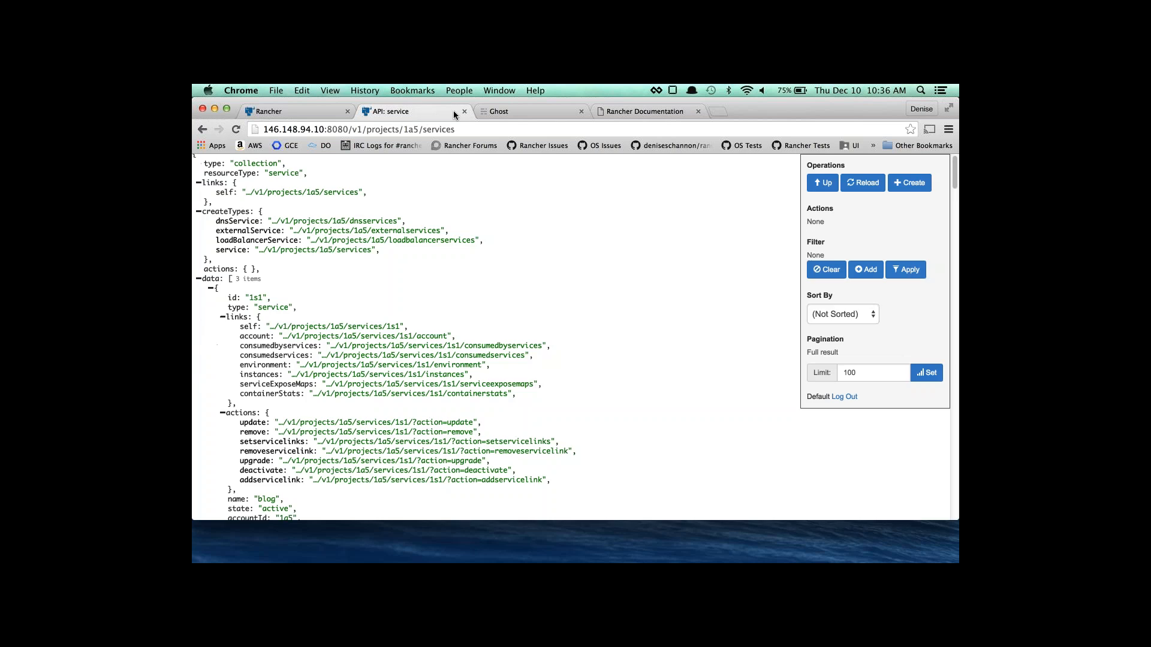
Close the API services and Ghost browser tabs.
left_click(465, 111)
left_click(286, 114)
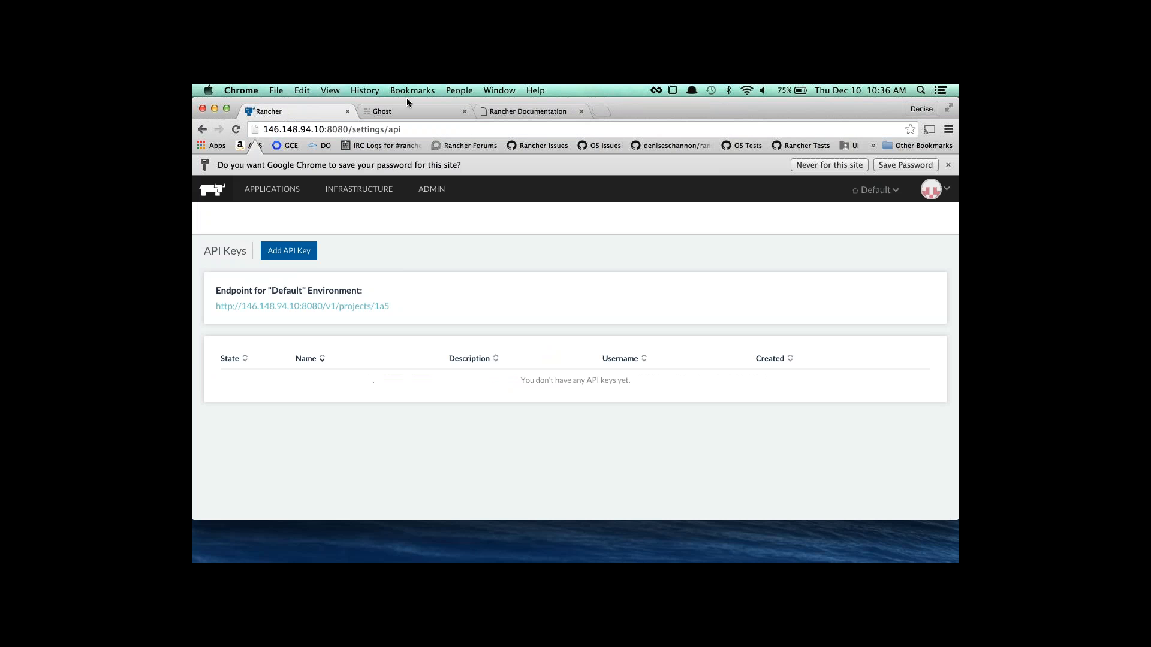
left_click(464, 111)
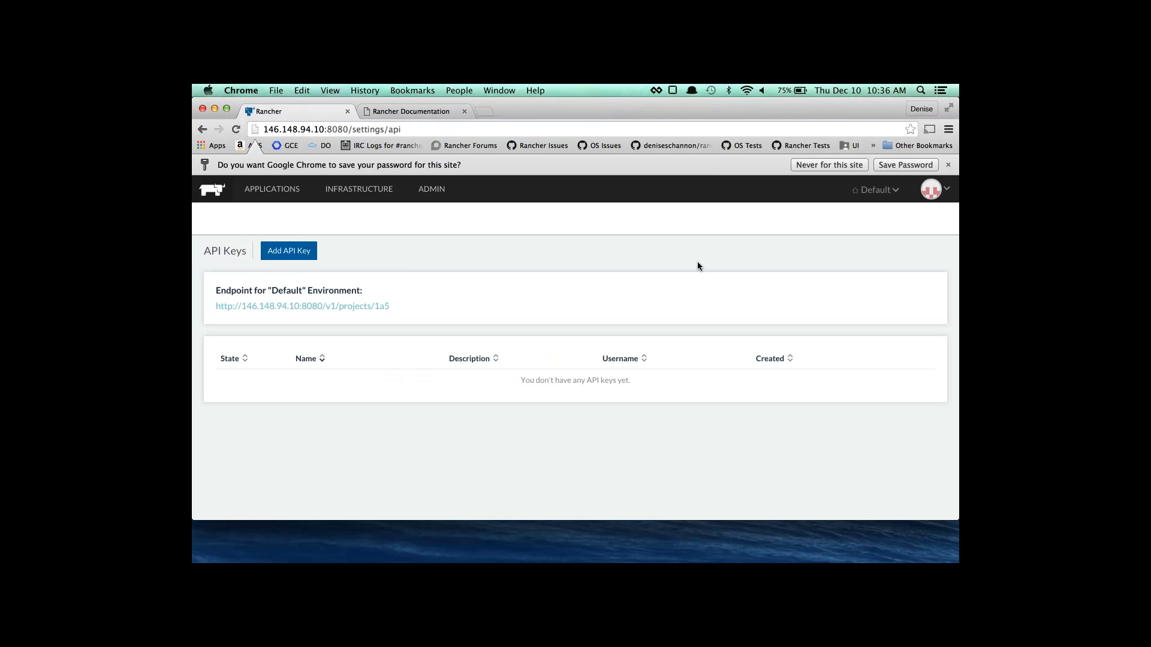
Download the Mac OS X command-line tool from the Stacks page.
left_click(272, 189)
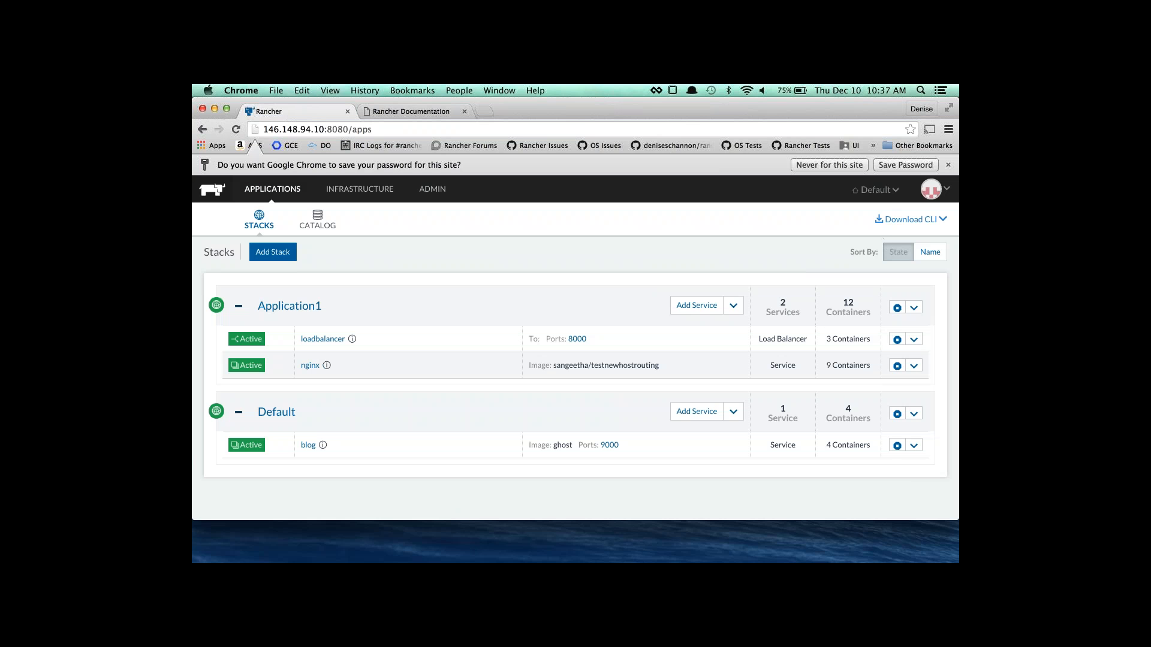
left_click(906, 219)
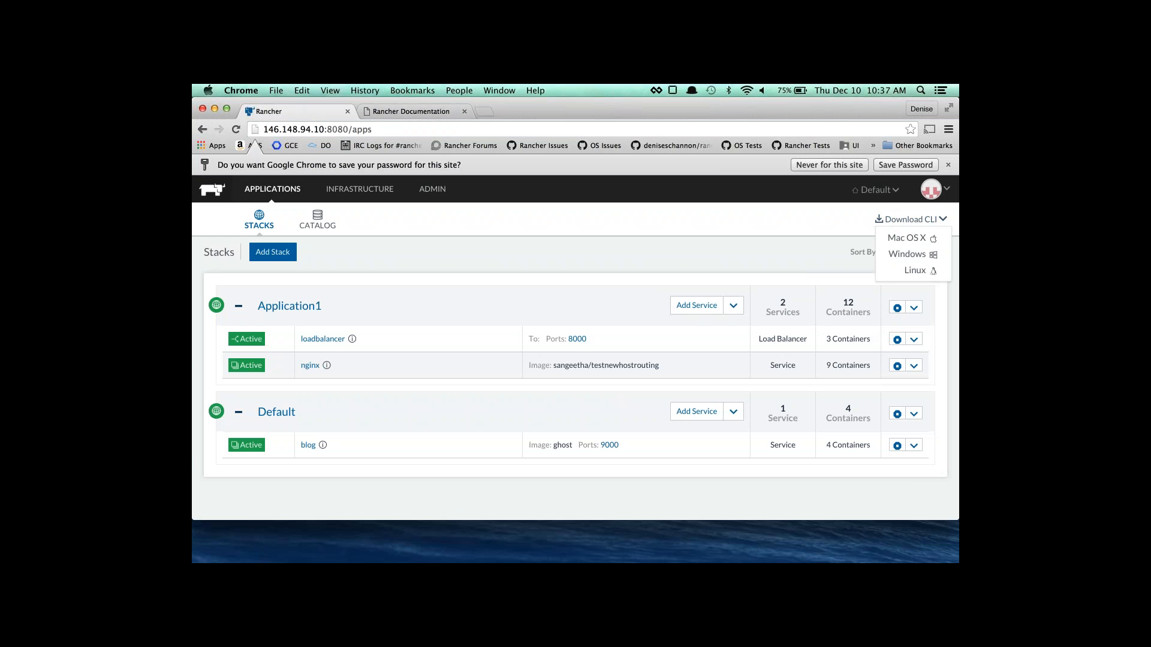
left_click(893, 238)
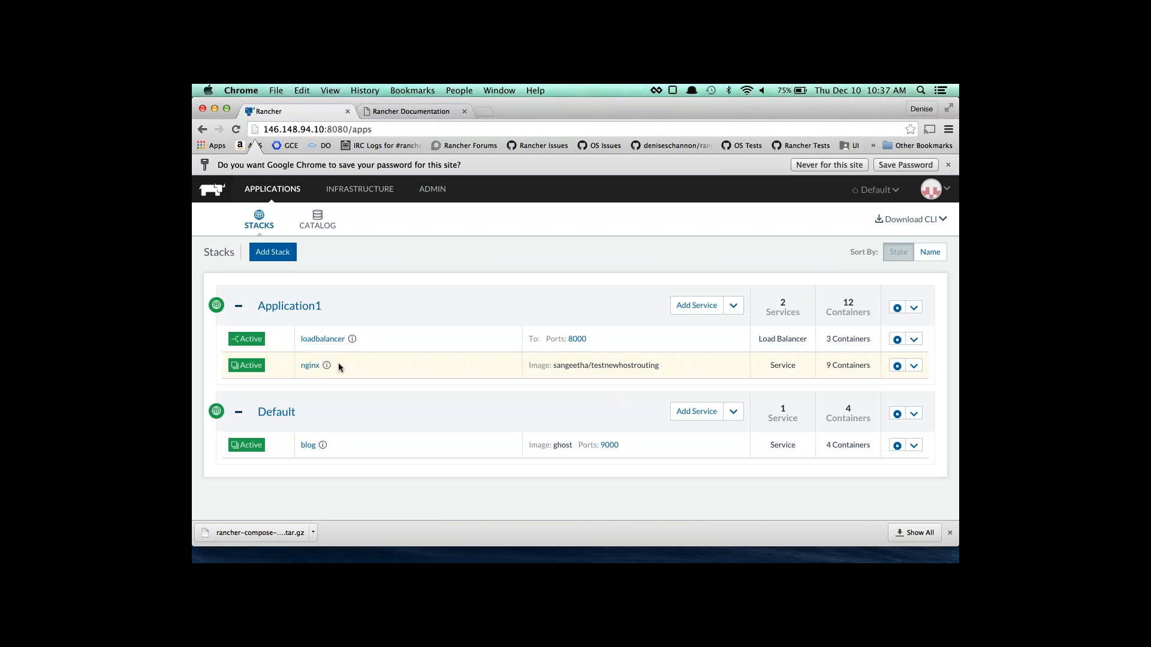
Open the loadbalancer's port 8000 site at /name.html, showing container ID 64b954600737.
left_click(575, 340)
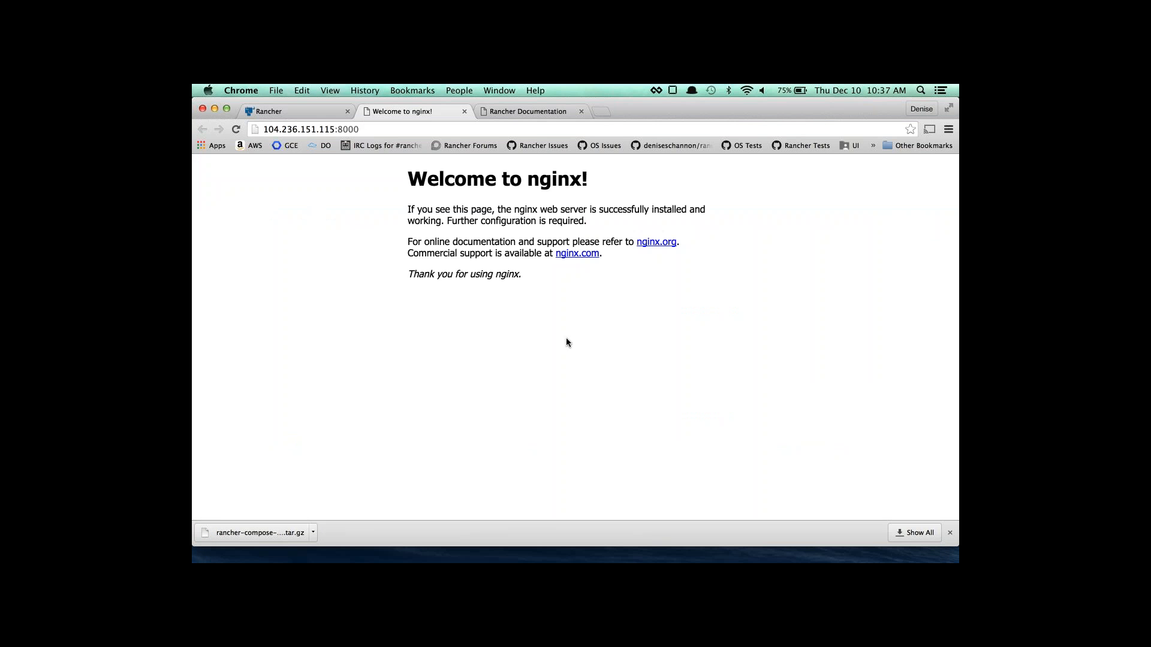
left_click(384, 127)
left_click(383, 127)
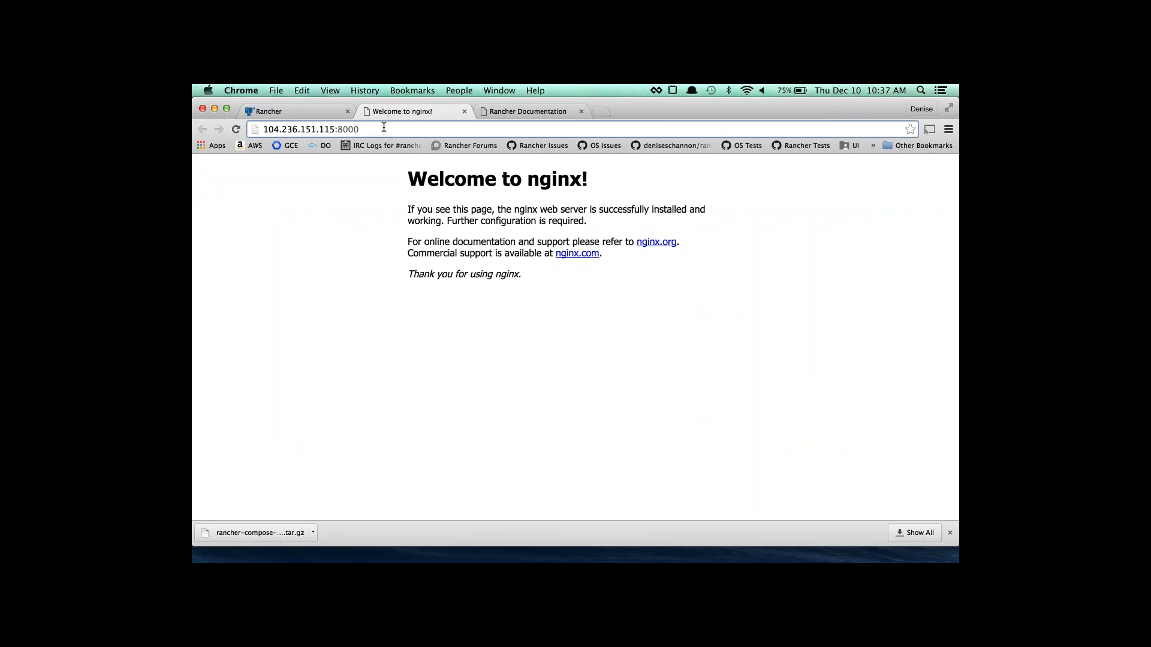
type("/name.htm")
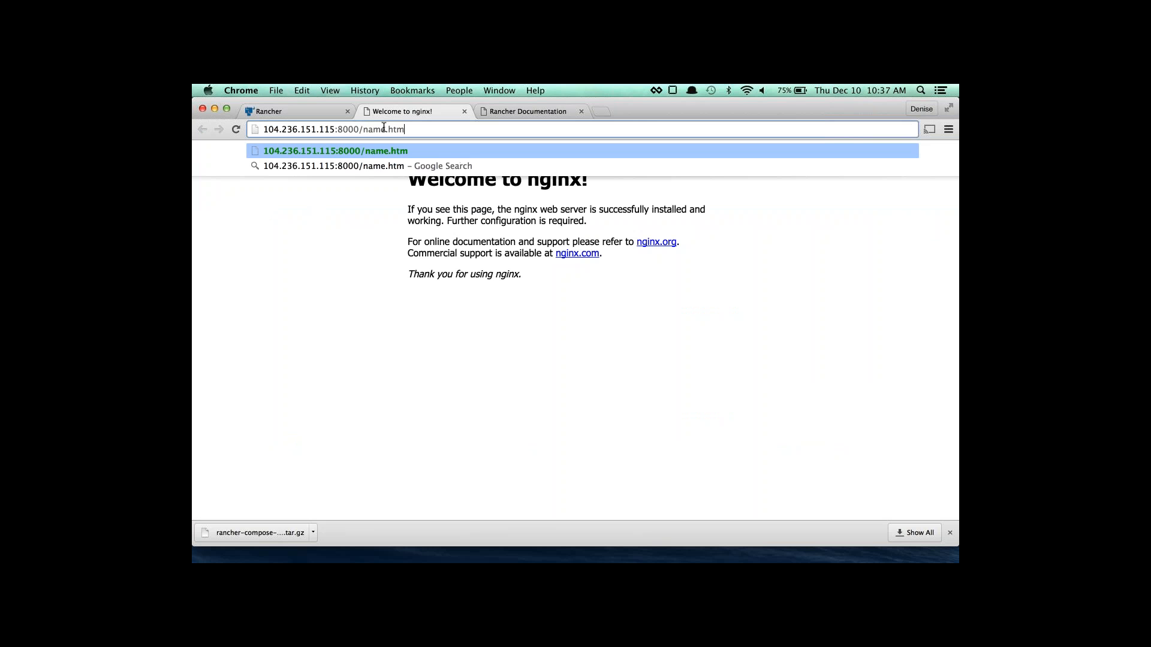
type("l")
key("Return")
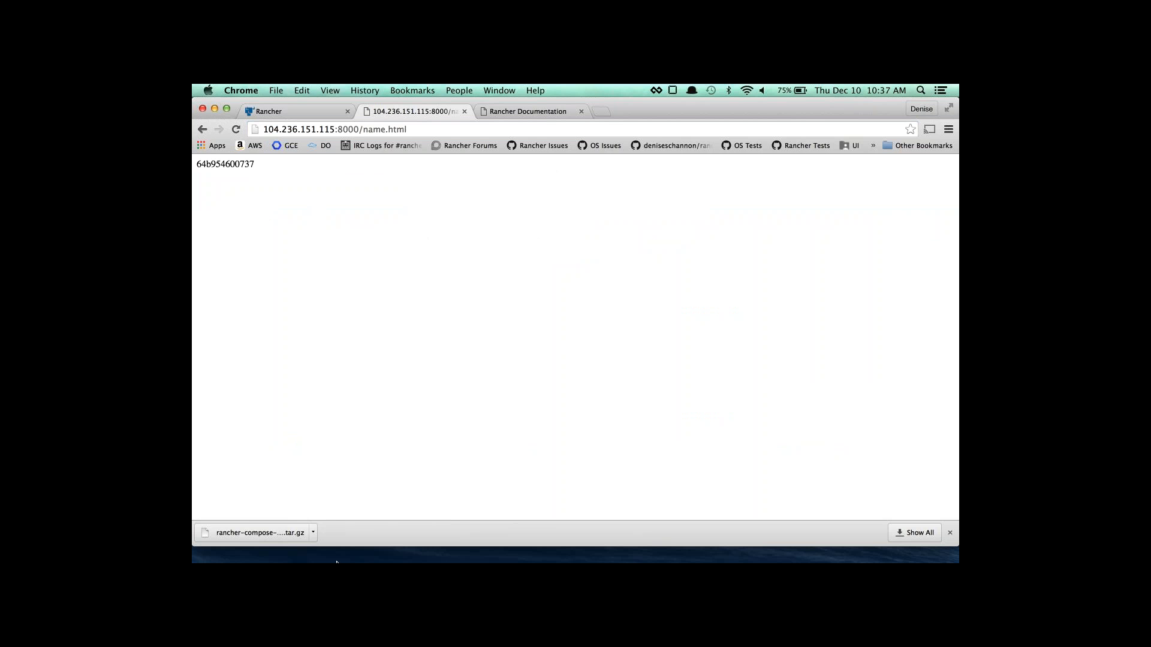
mouse_move(254, 548)
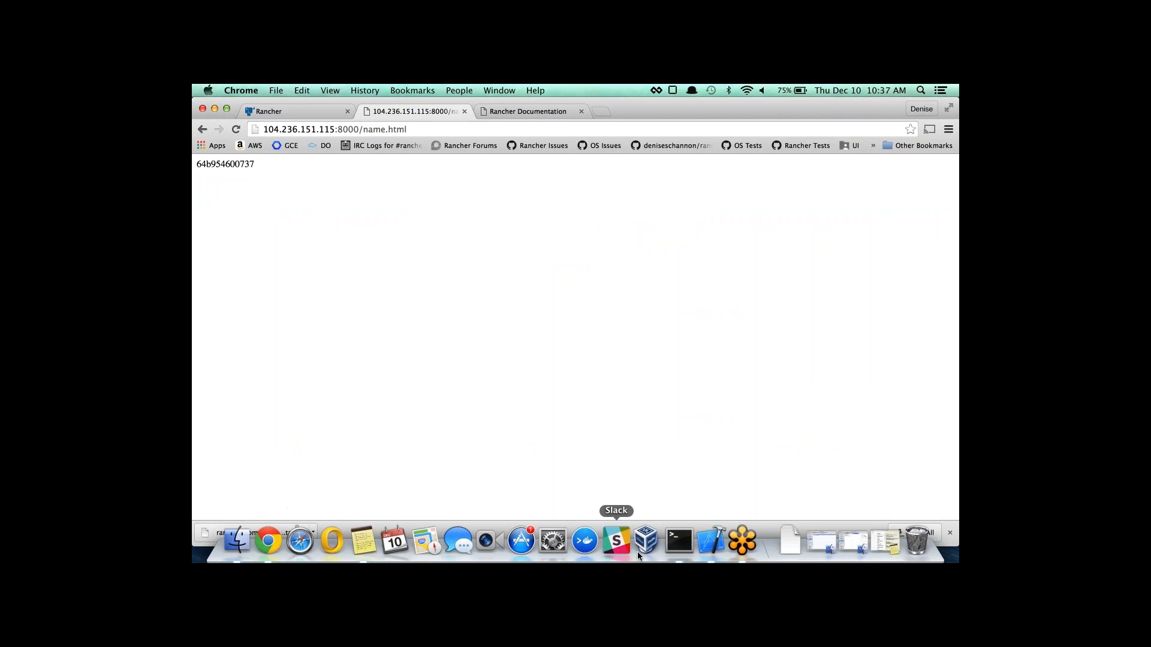
Run docker ps on the agent-2 and agent-1 sessions to list running containers.
left_click(673, 543)
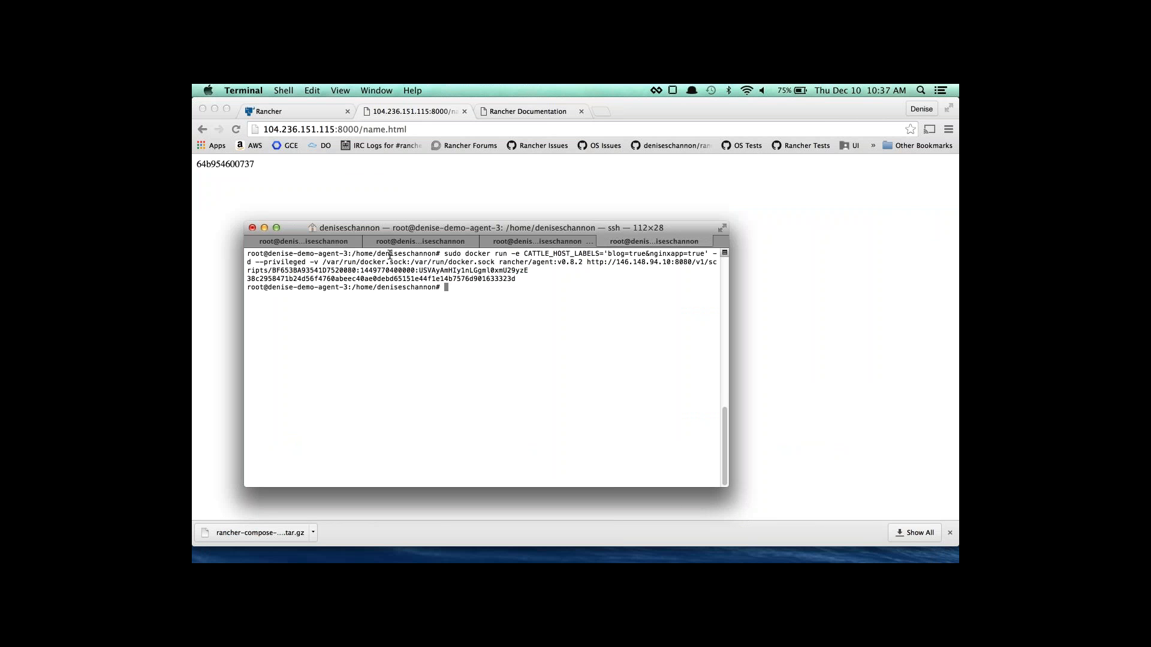
type("docker ps")
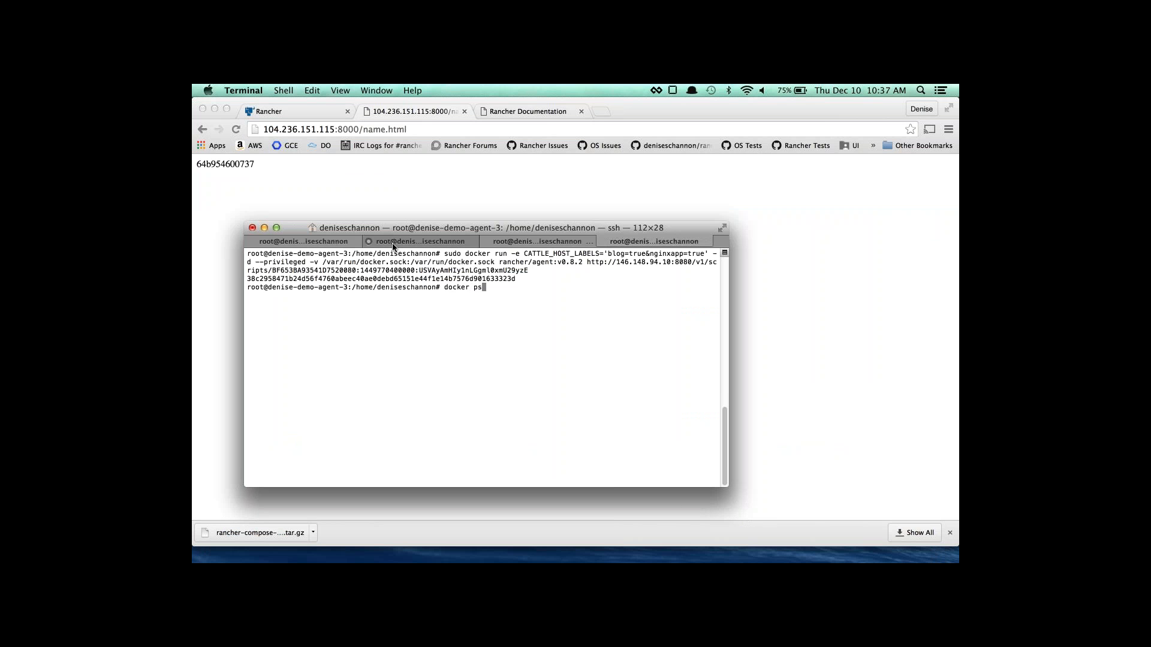
left_click(393, 246)
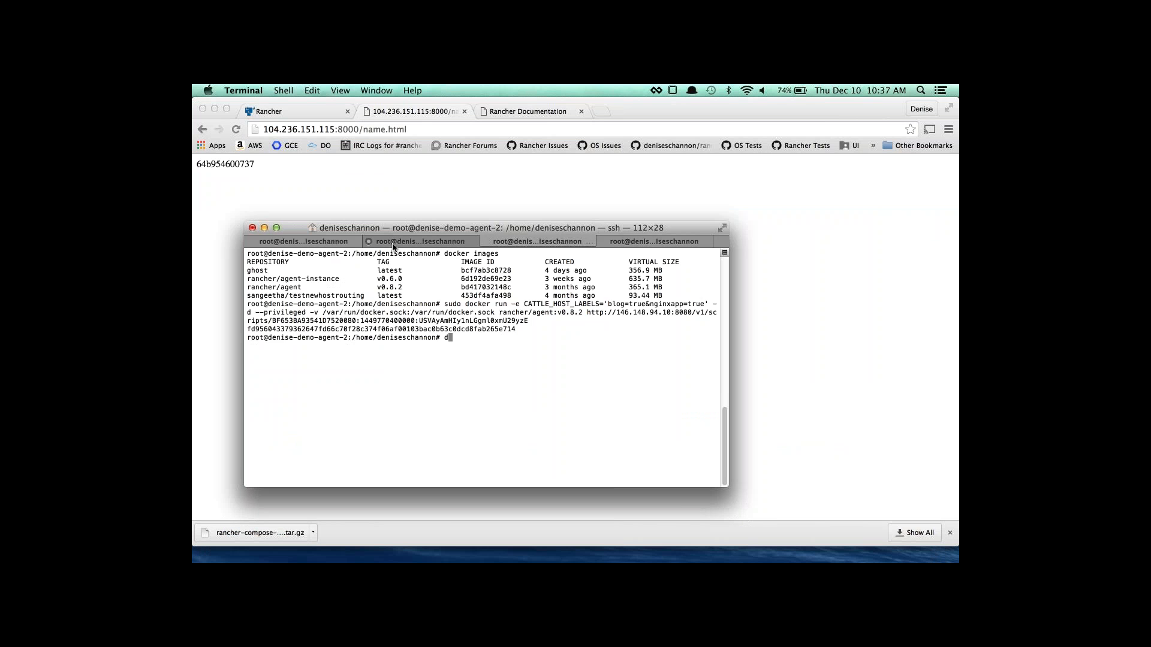
type("docker ps")
key("Return")
left_click(393, 246)
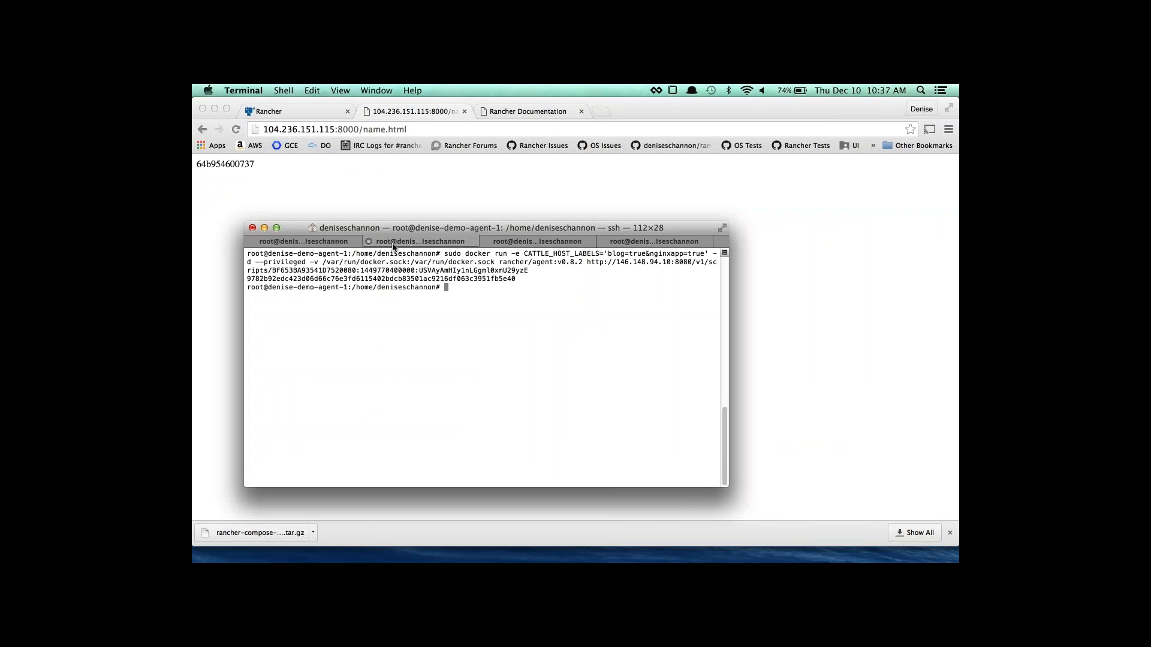
type("docker ps")
key("Return")
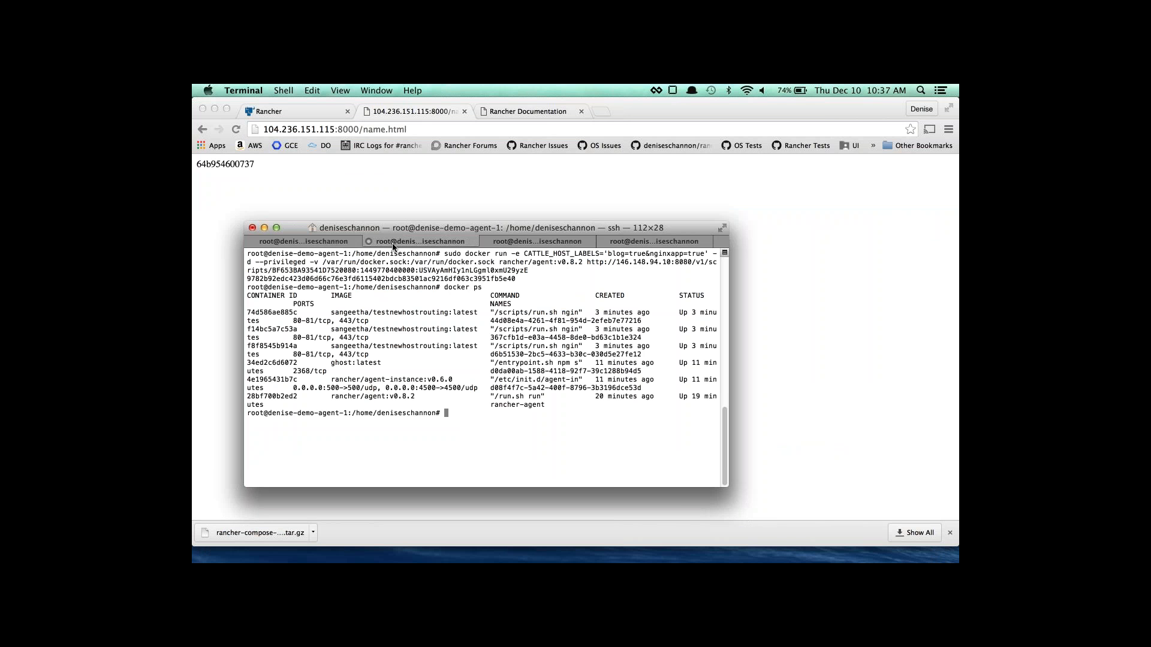
Match the name.html container ID 64b954600737 against the listings, finding it on agent-3.
left_click(204, 166)
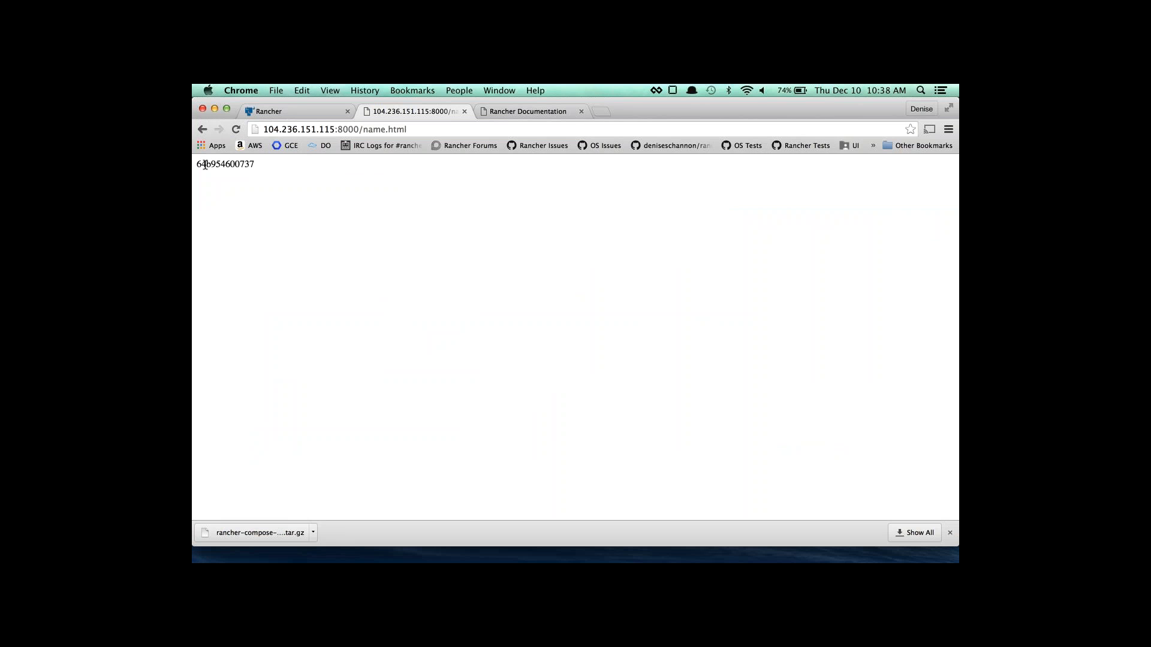
key("super+Tab")
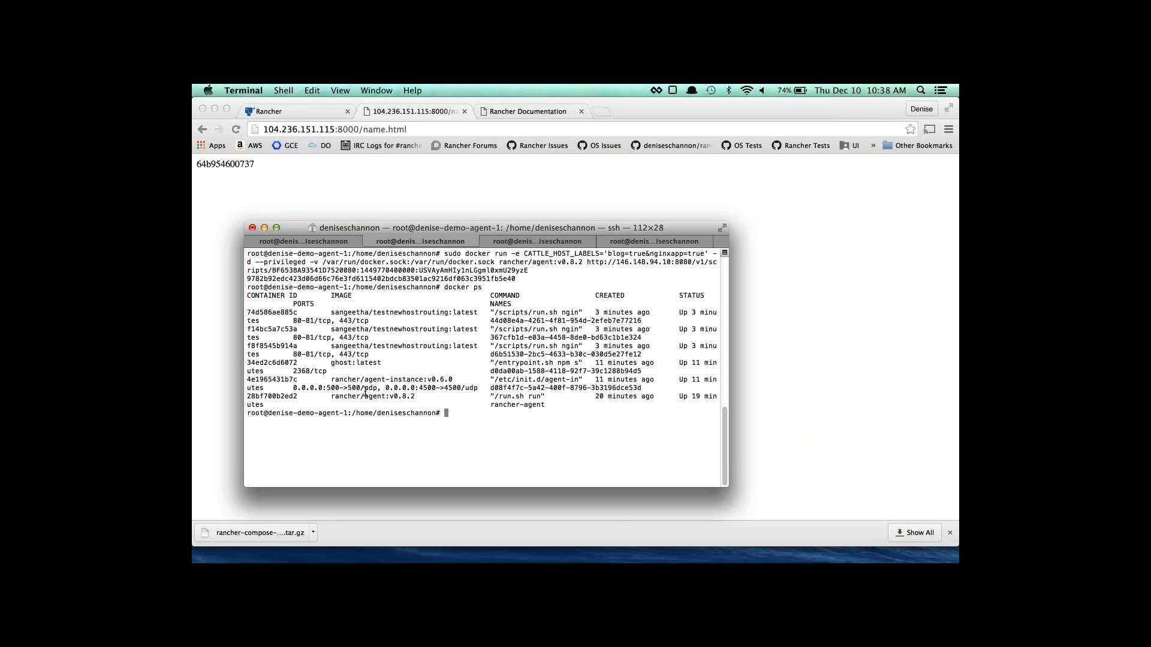
left_click_drag(348, 413, 298, 413)
left_click(499, 242)
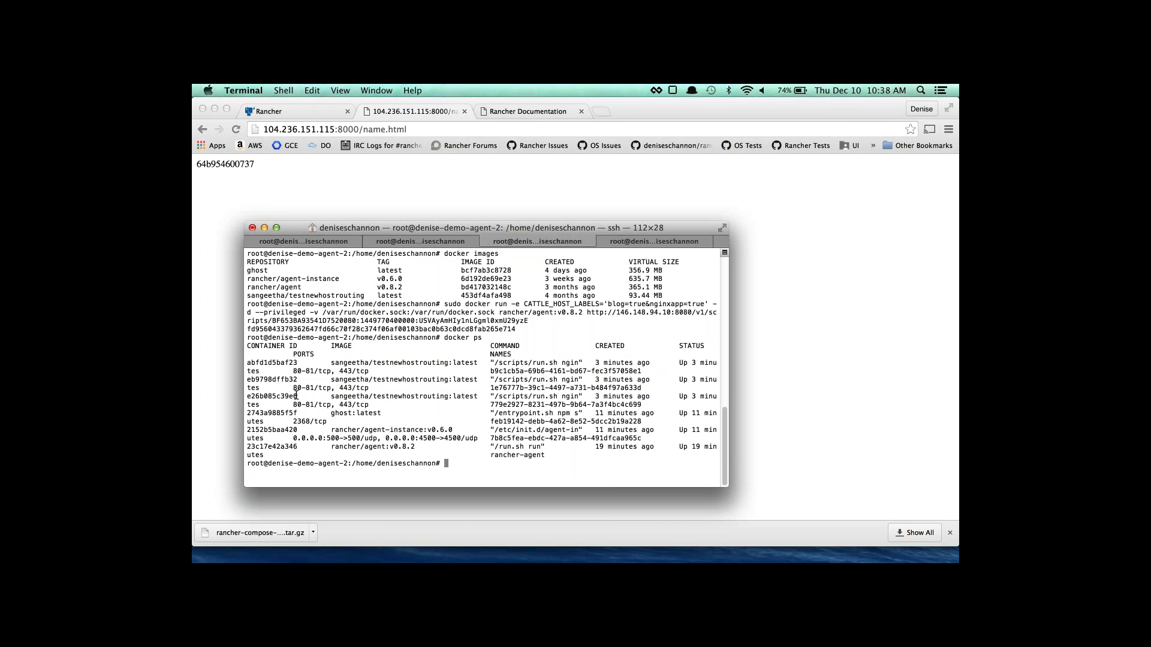
left_click_drag(296, 396, 250, 364)
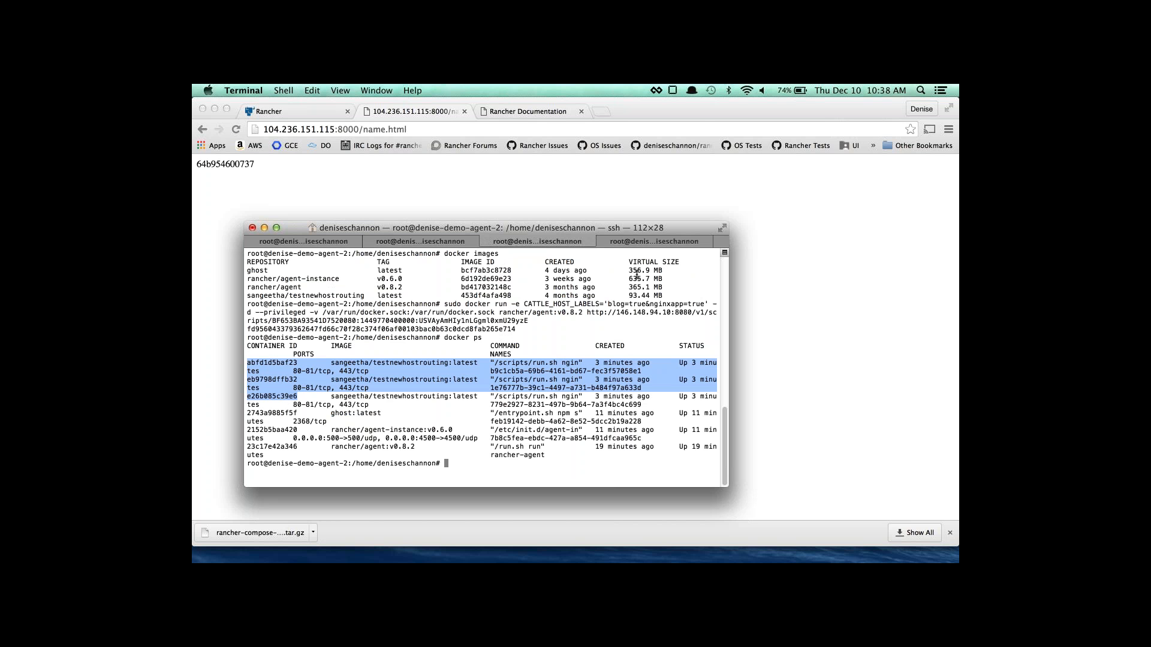
left_click(636, 244)
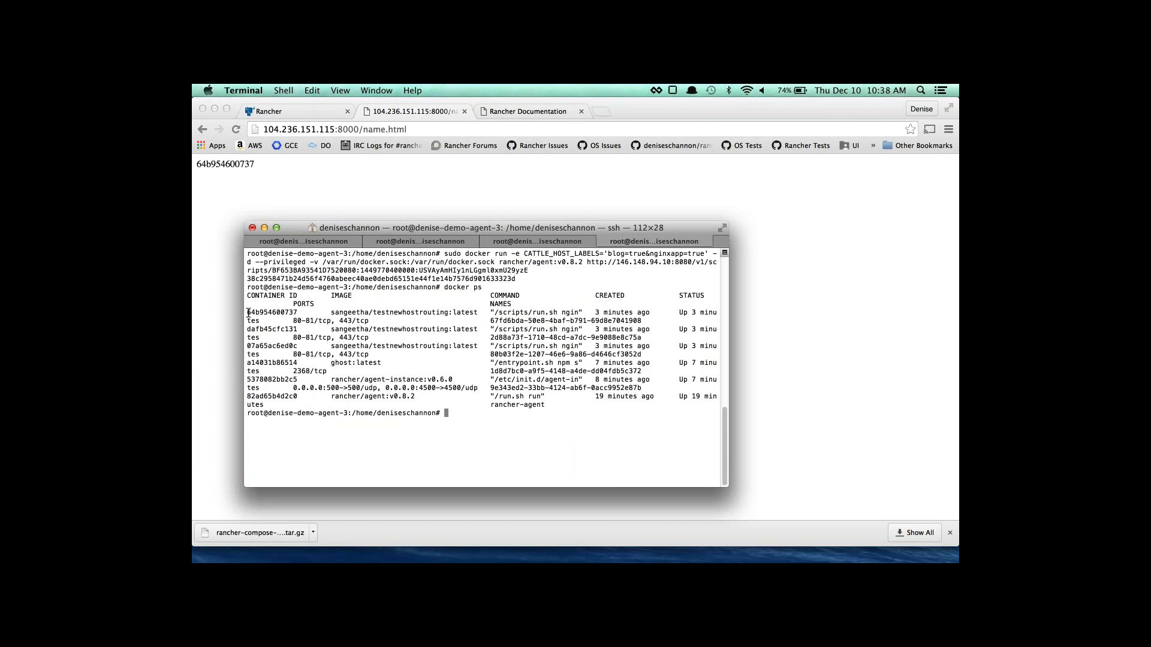
left_click_drag(247, 313, 295, 355)
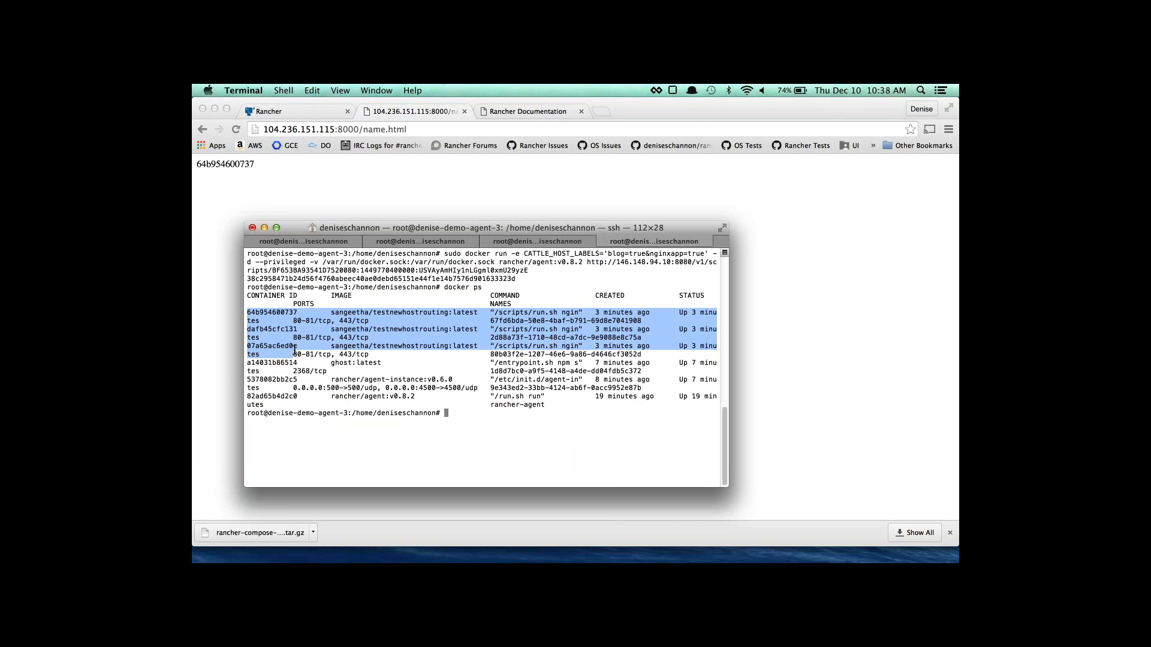
left_click(265, 308)
Reload name.html and locate the answering container abfd1d5baf23 on agent-2.
left_click(228, 170)
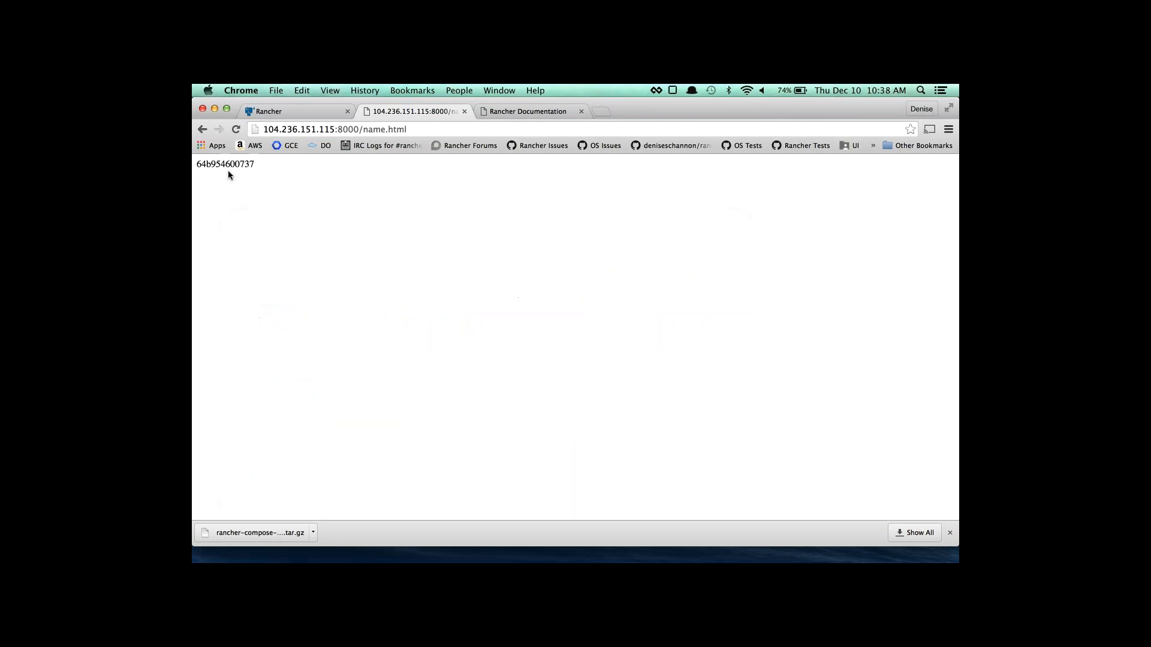
left_click(238, 129)
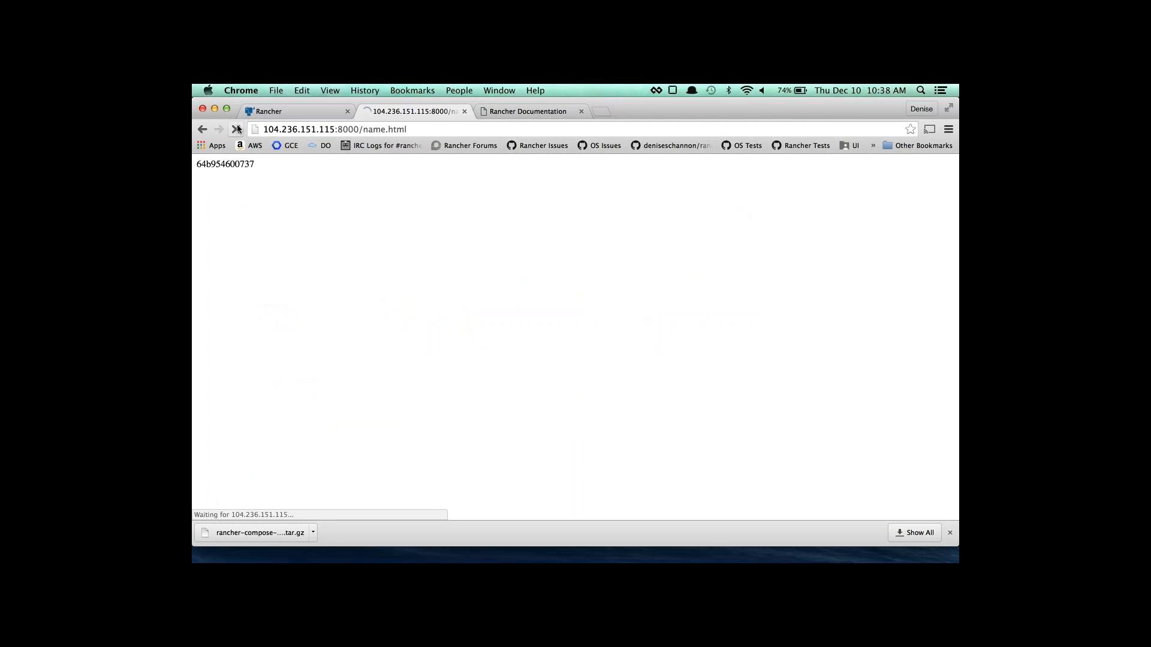
left_click(237, 129)
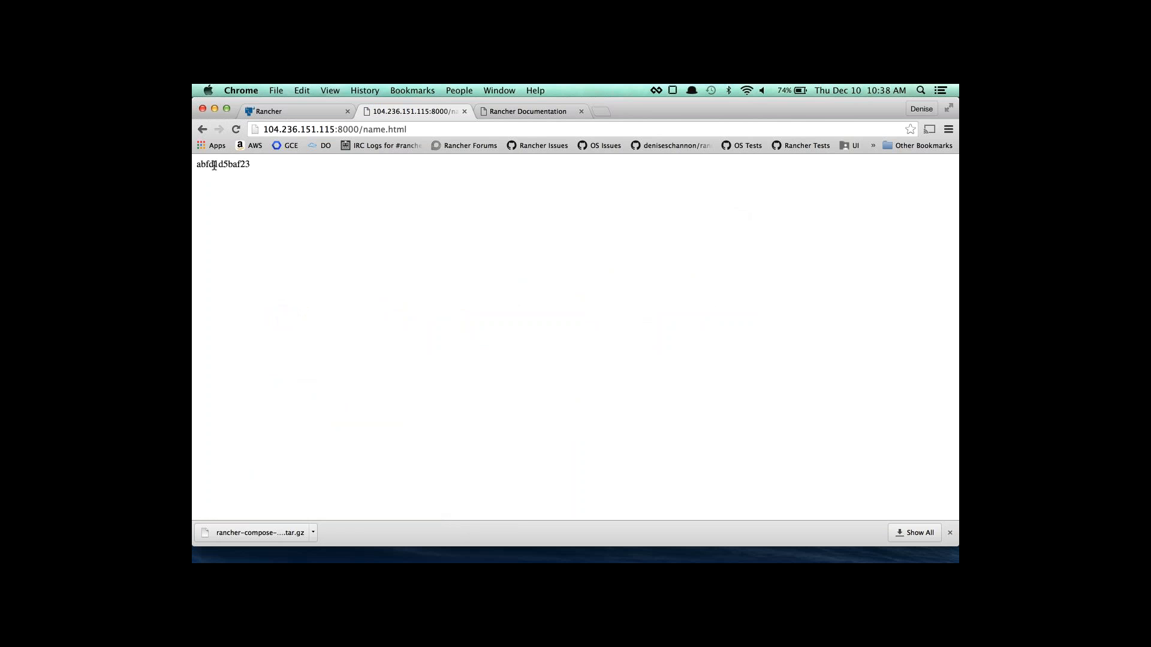
key("super+Tab")
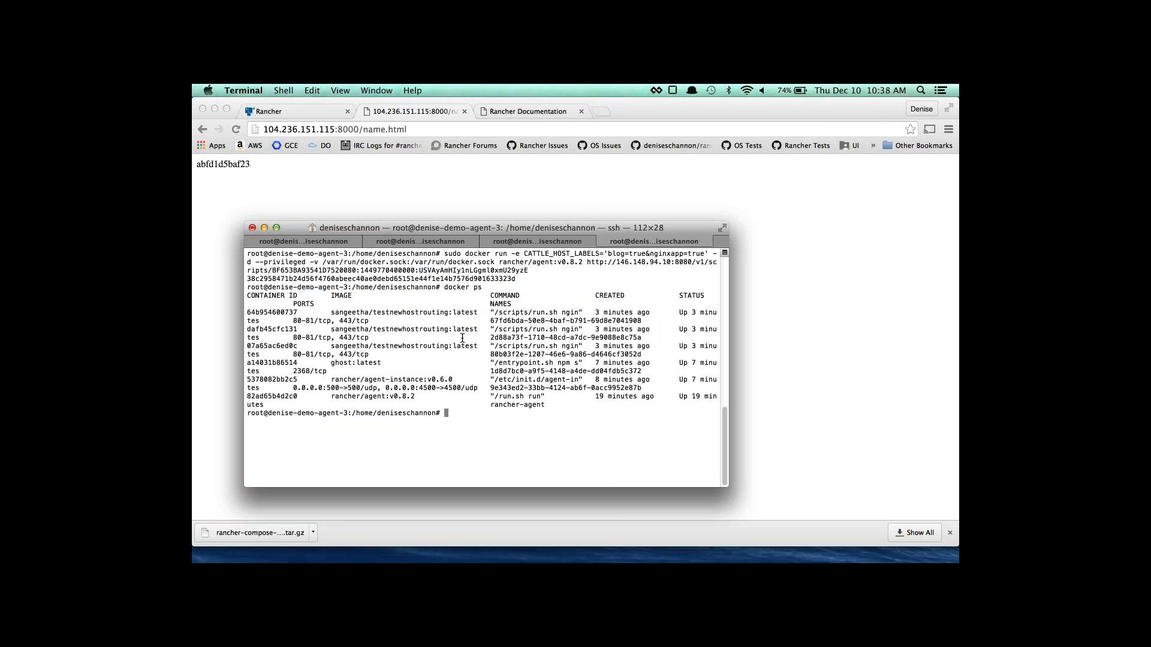
left_click(541, 241)
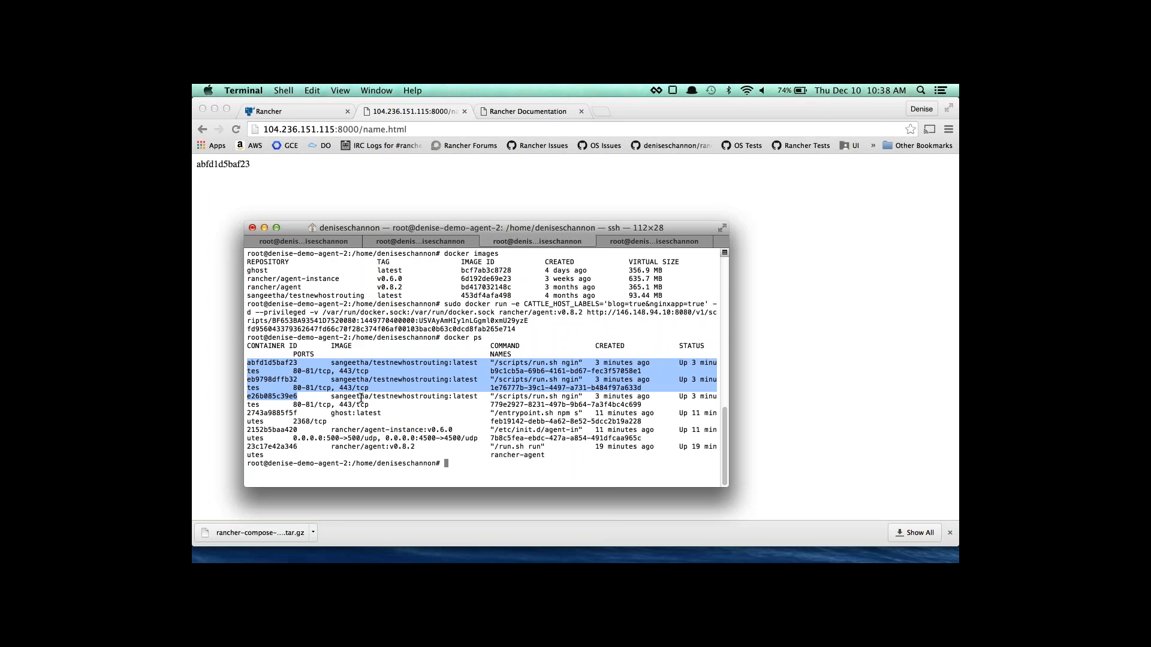
left_click_drag(247, 363, 336, 414)
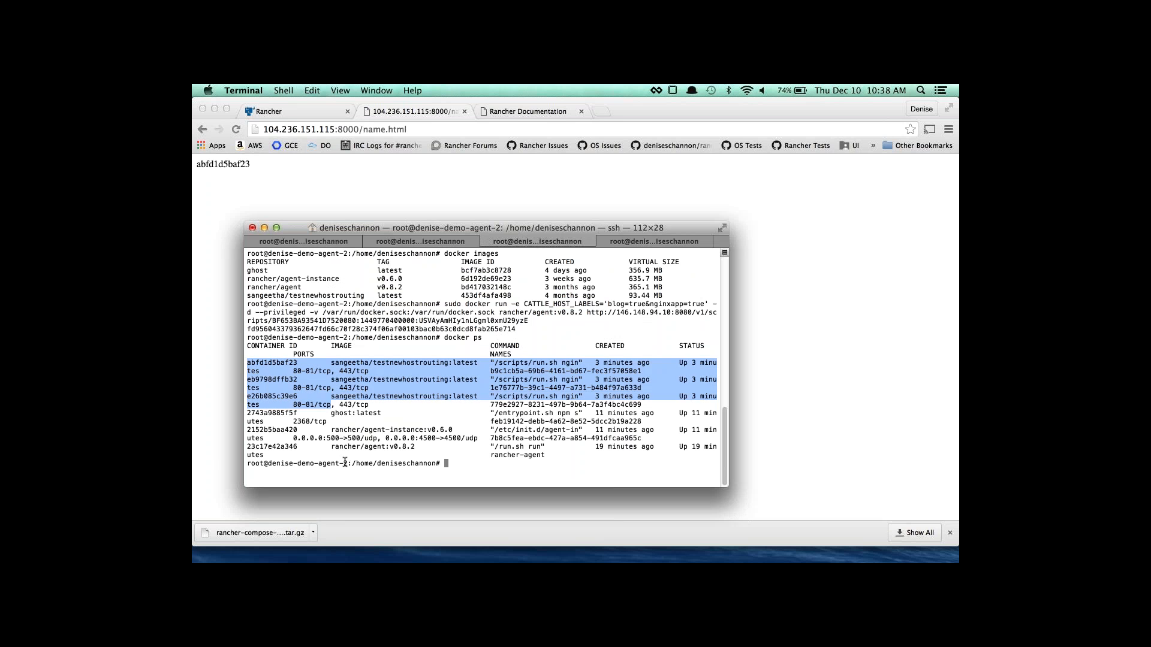
left_click_drag(348, 464, 298, 465)
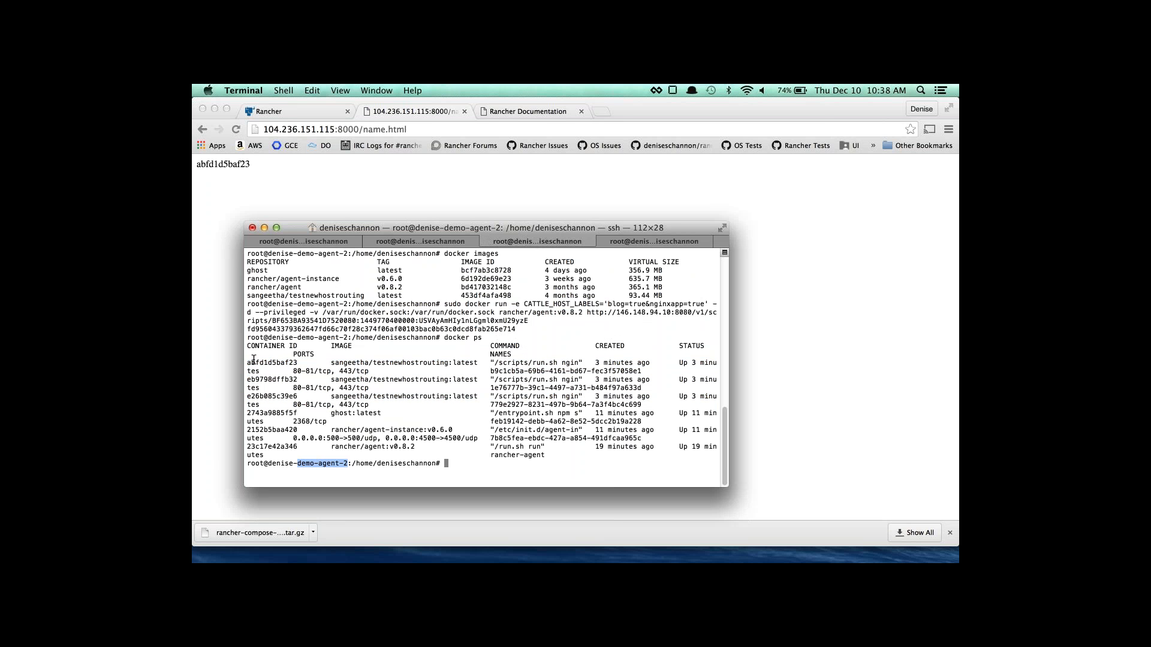
Reload again, confirm container 74d586ae885c runs on agent-1, and return to Rancher's stacks page.
left_click(249, 203)
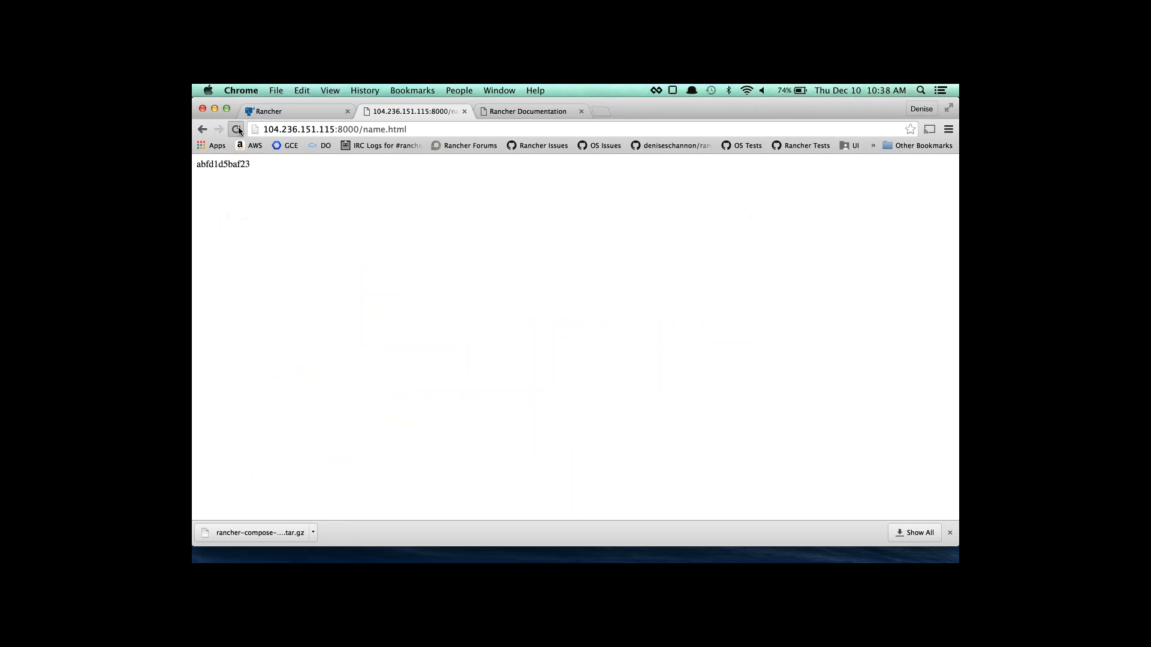
left_click(237, 130)
key("super+Tab")
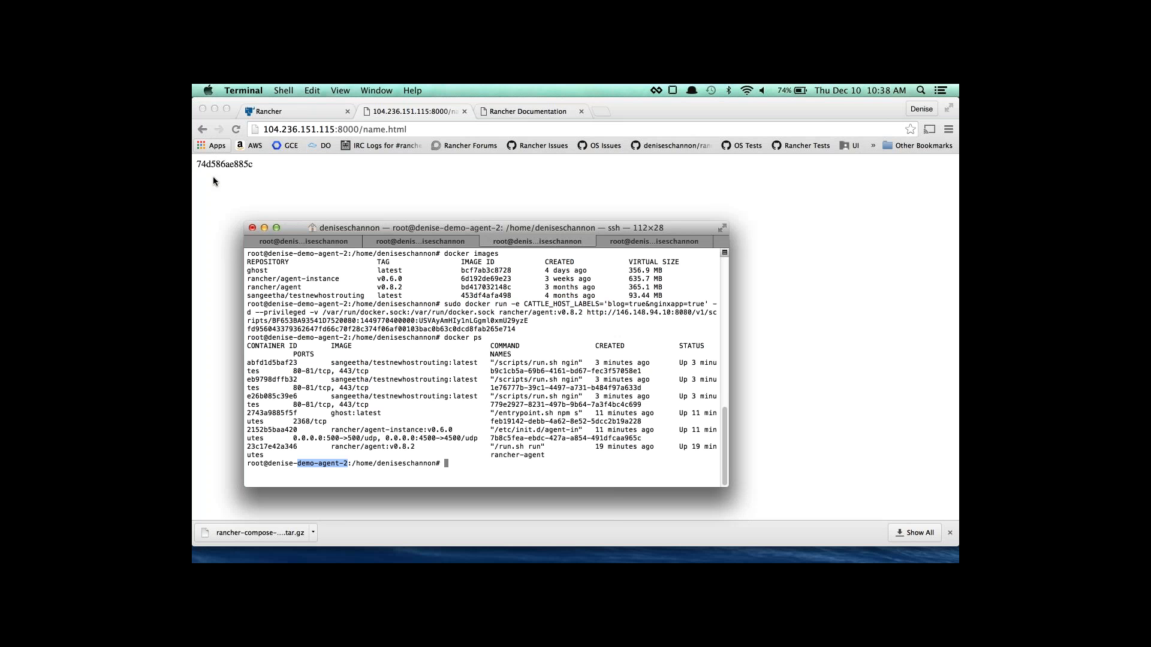
key("super+shift+bracketleft")
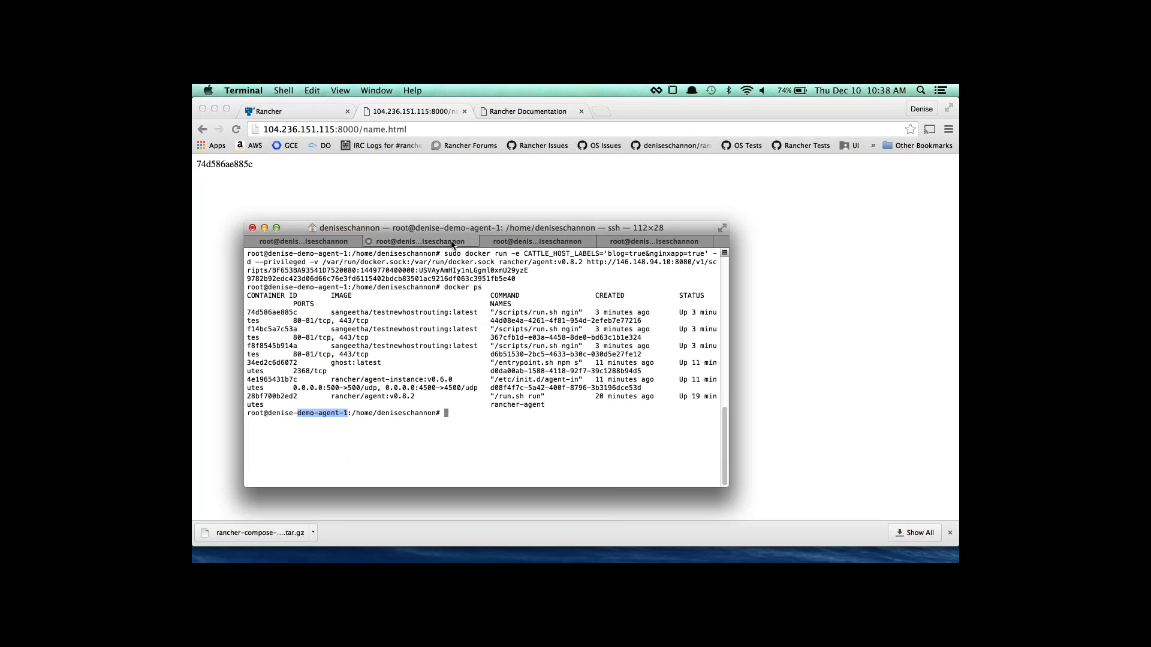
left_click_drag(247, 312, 303, 309)
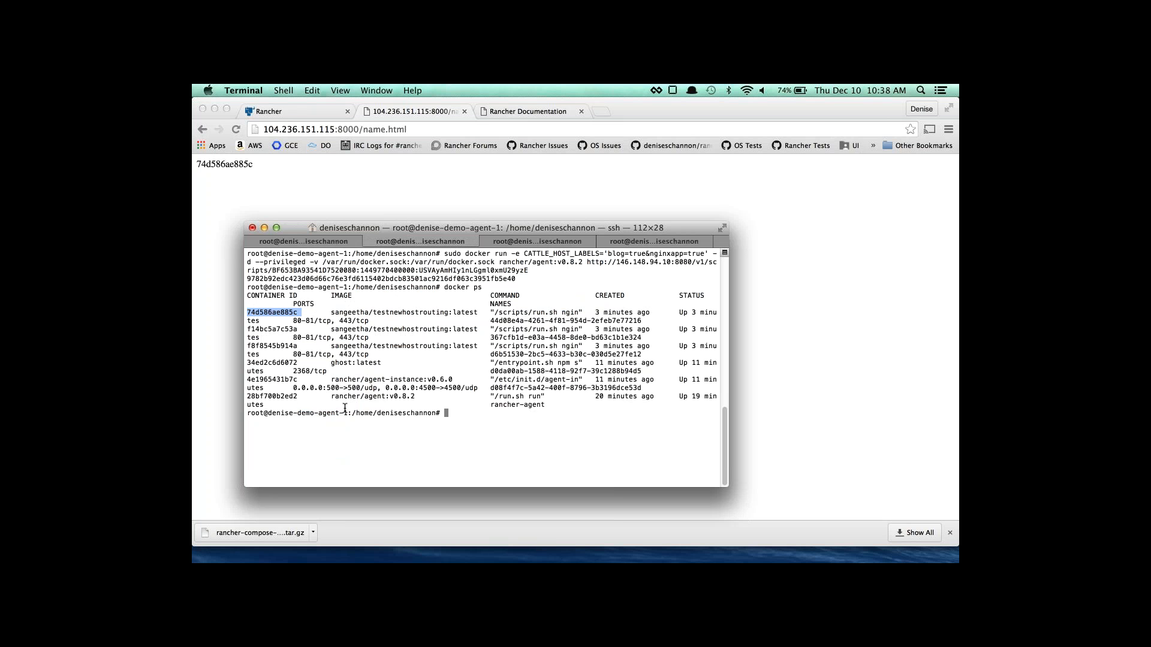
left_click(286, 140)
left_click(293, 113)
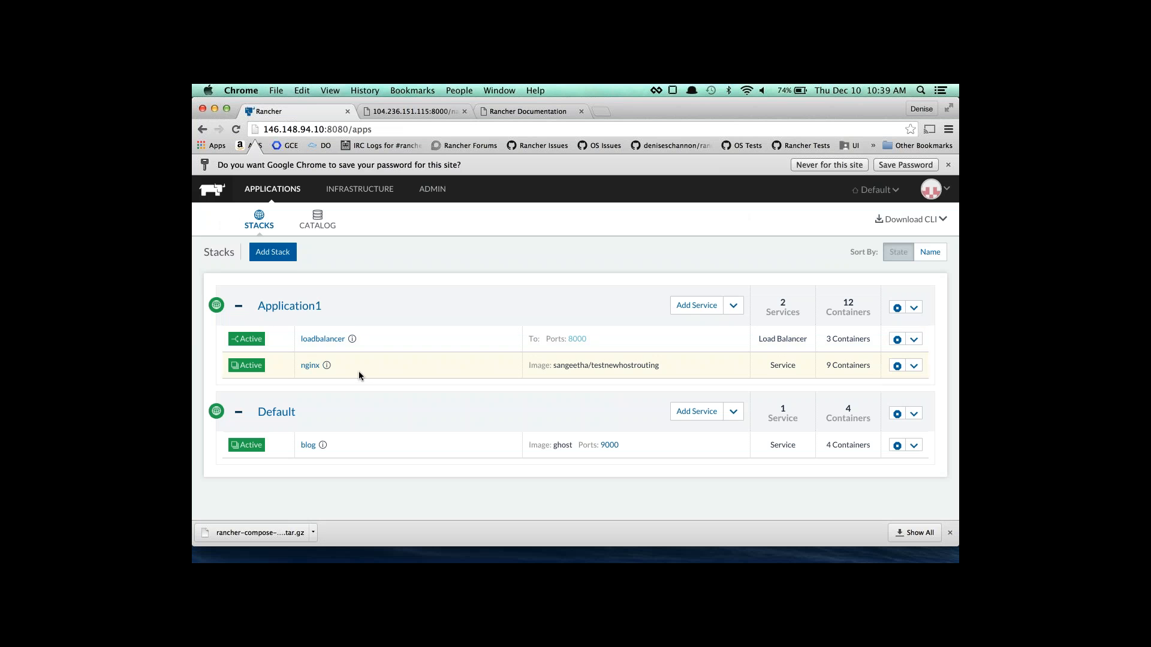
Start a new load balancer for Application1 and show the advanced routing options.
left_click(733, 306)
left_click(772, 328)
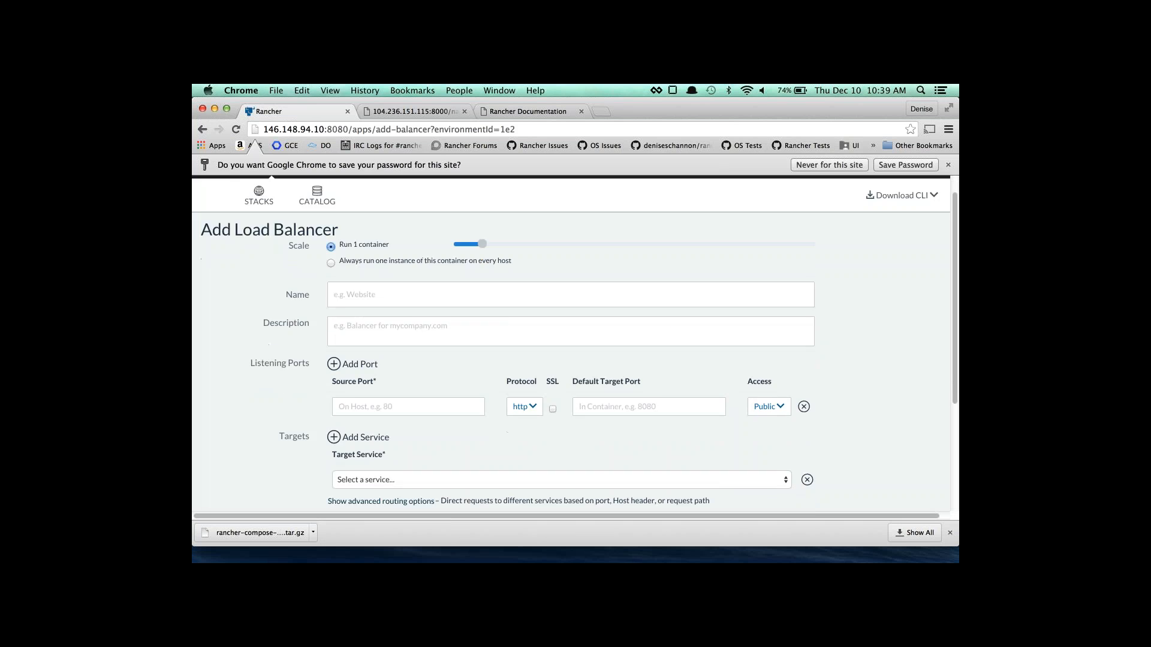
scroll(399, 387, "down", 3)
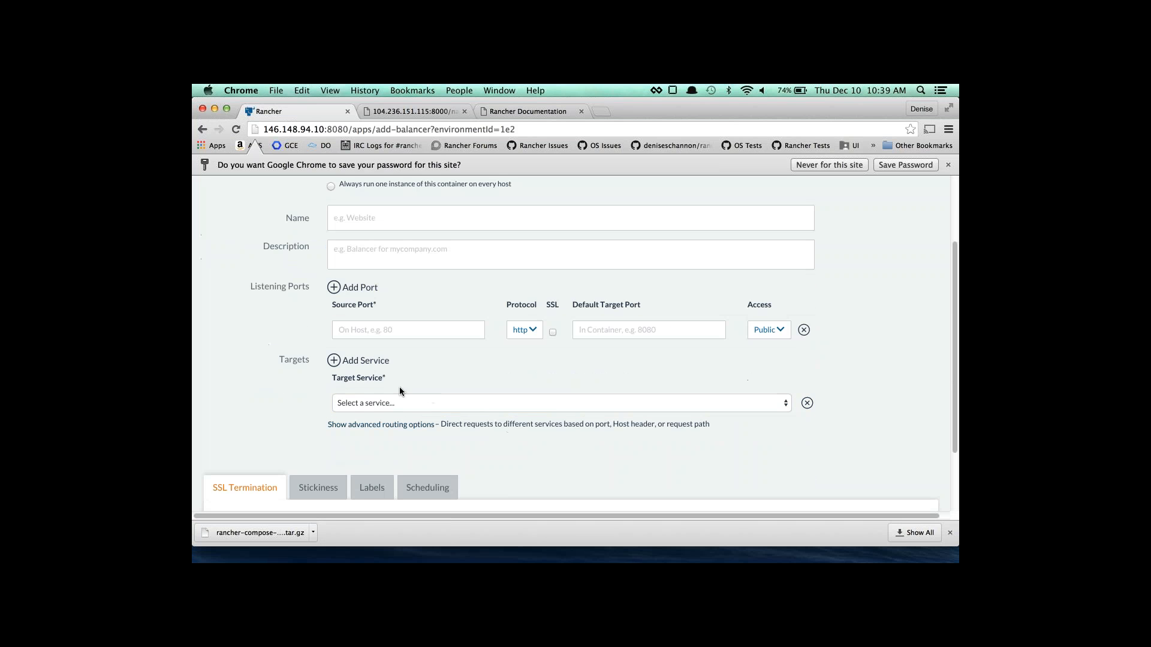
left_click(393, 424)
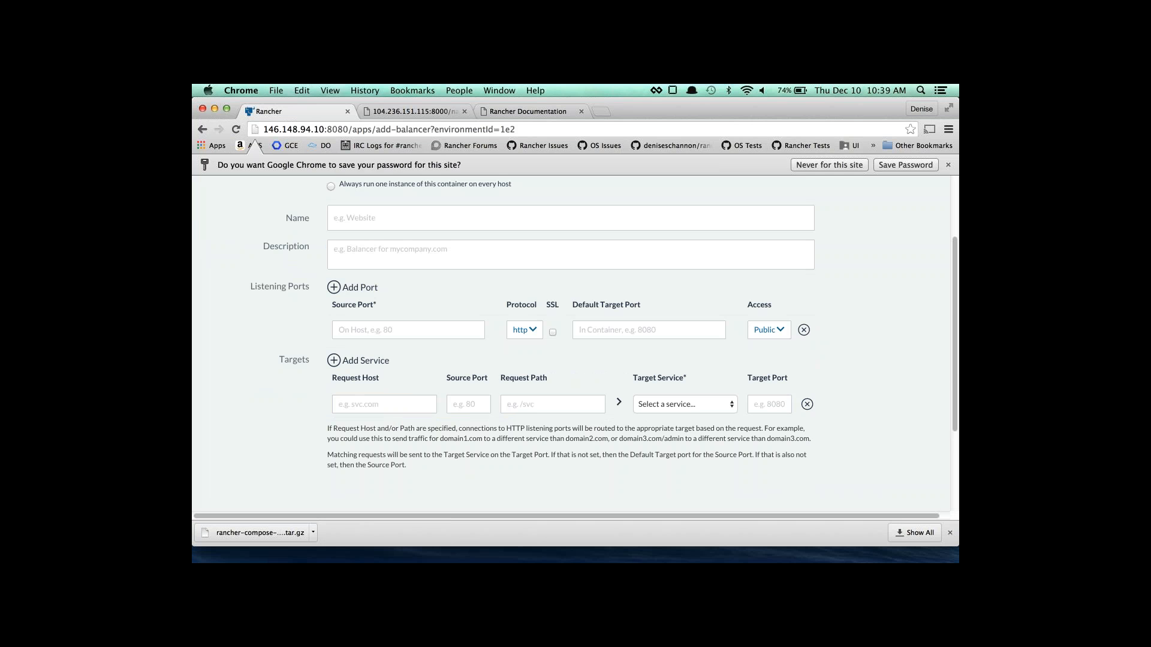
Check port 8000 in the container page's address, then return to the load balancer form.
left_click(394, 109)
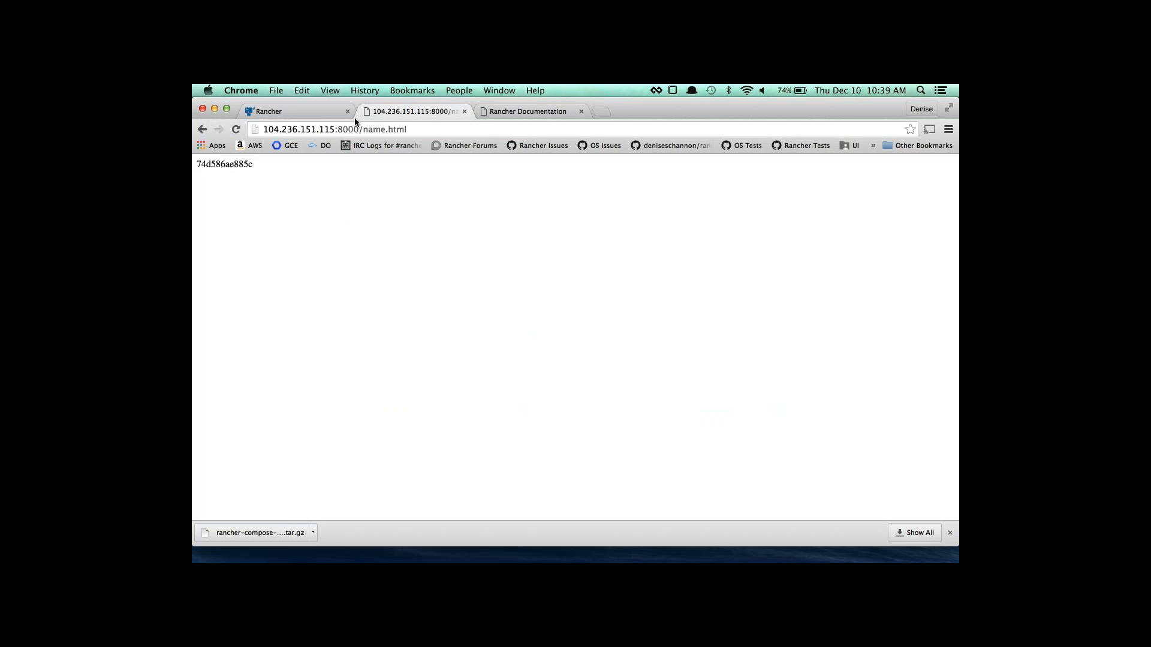
left_click(280, 129)
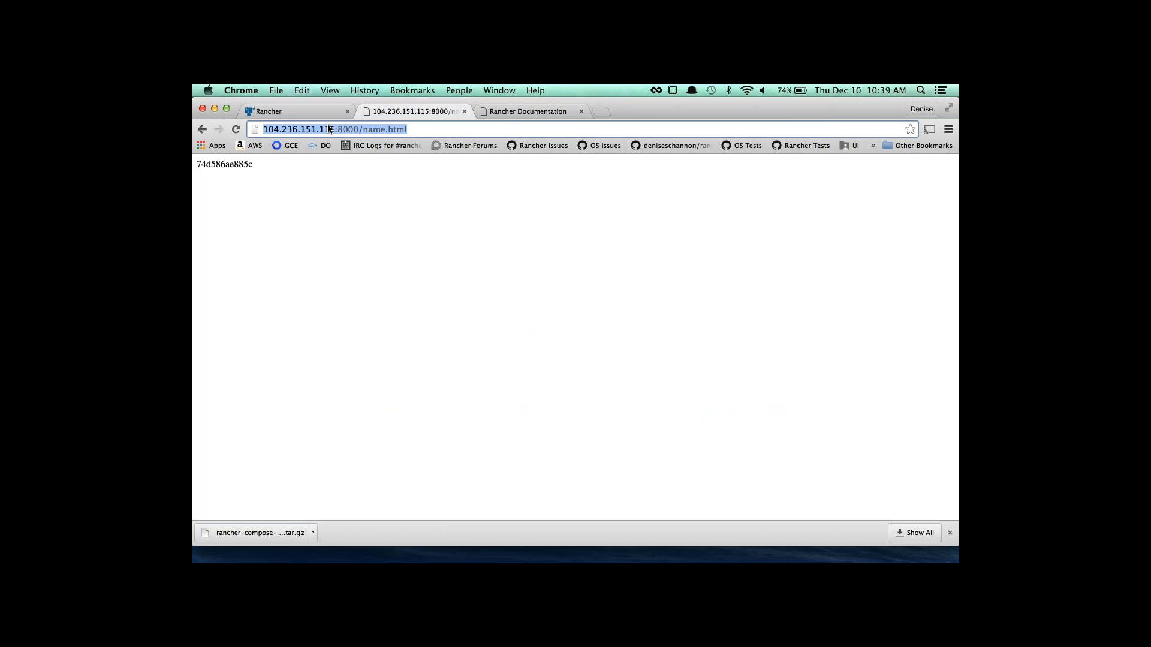
left_click_drag(335, 129, 360, 126)
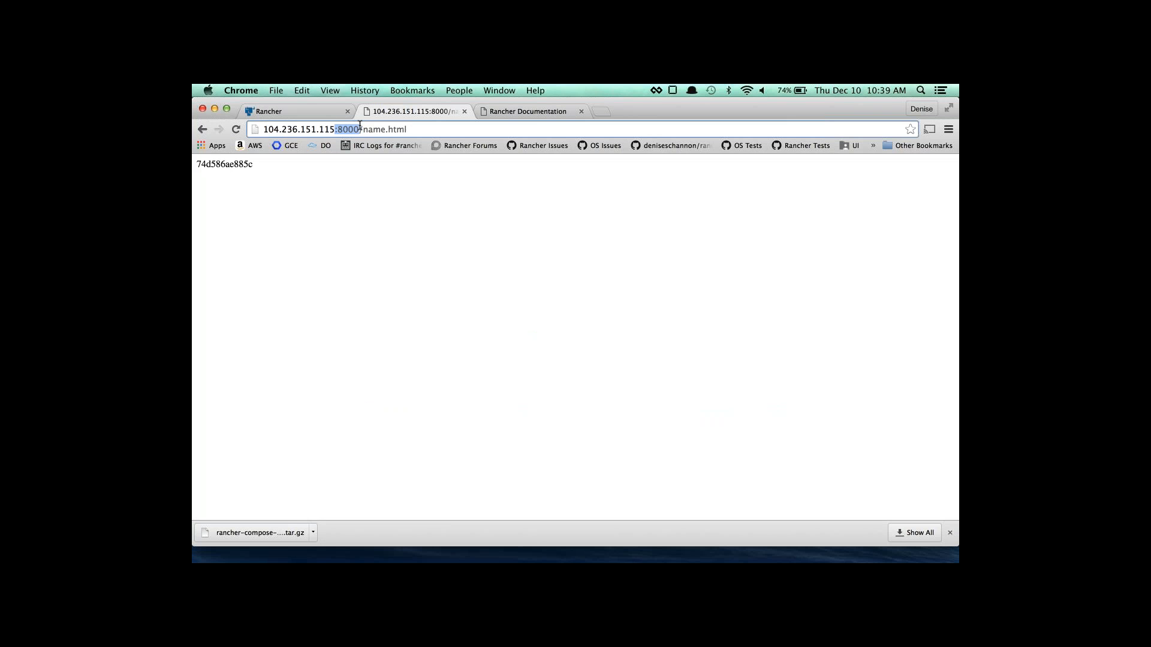
left_click(307, 111)
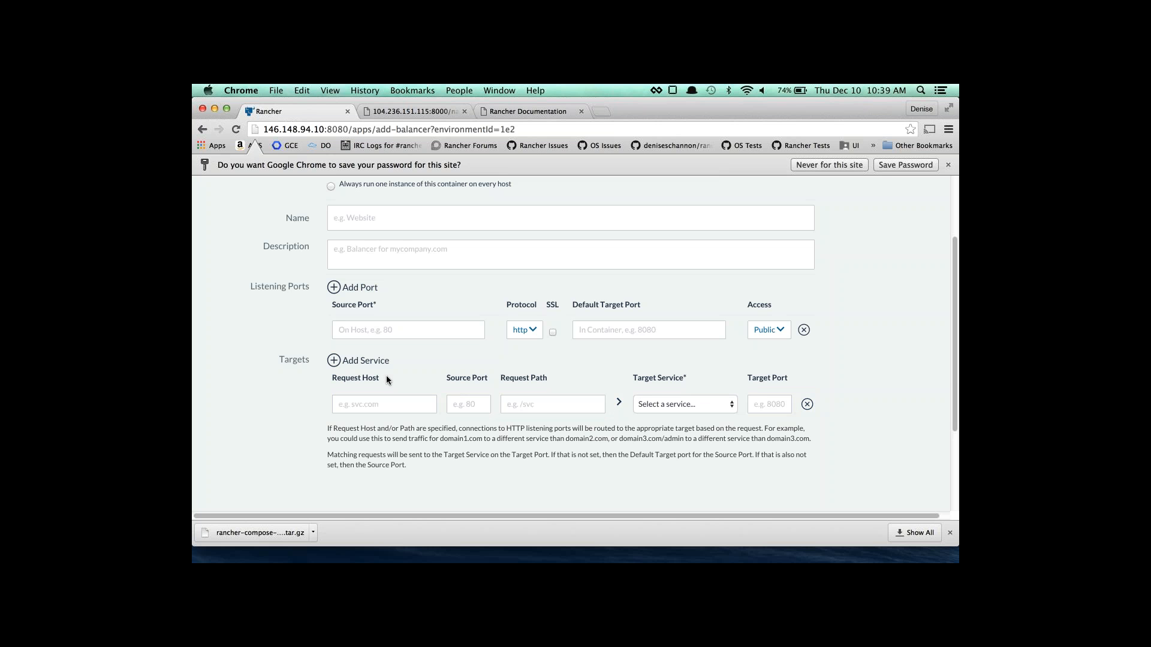
Add listening ports 80→80 and 443→443 to the load balancer.
left_click(400, 330)
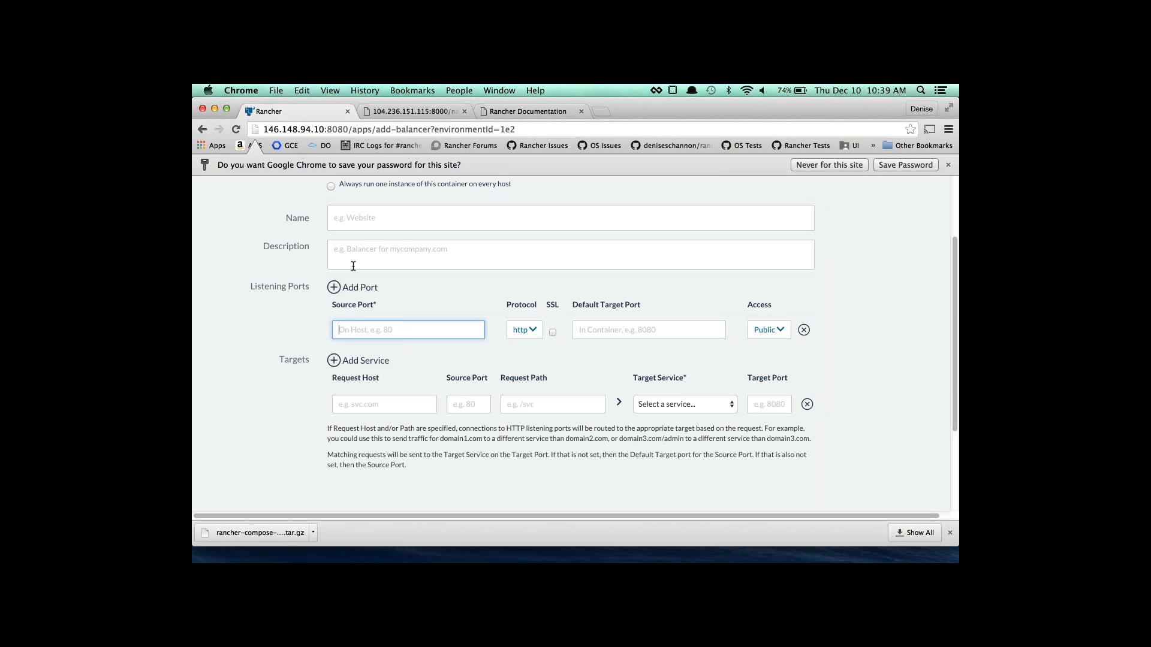
left_click(358, 288)
type("80")
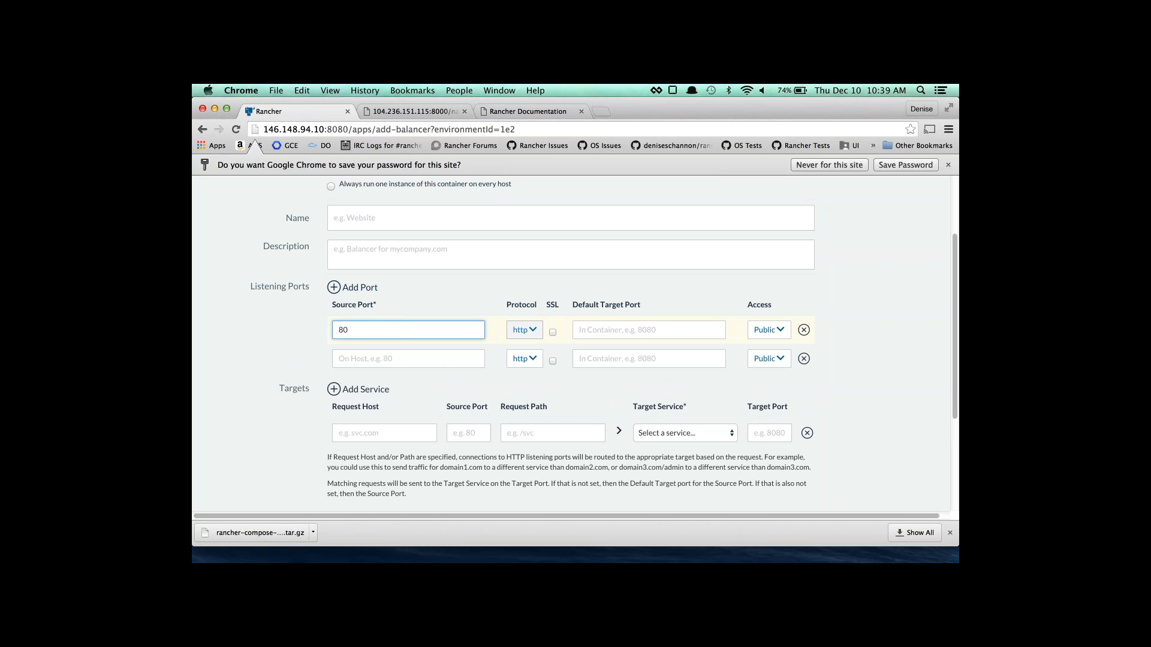
key("Tab")
key("shift+Tab")
key("Tab")
key("Tab")
key("Tab")
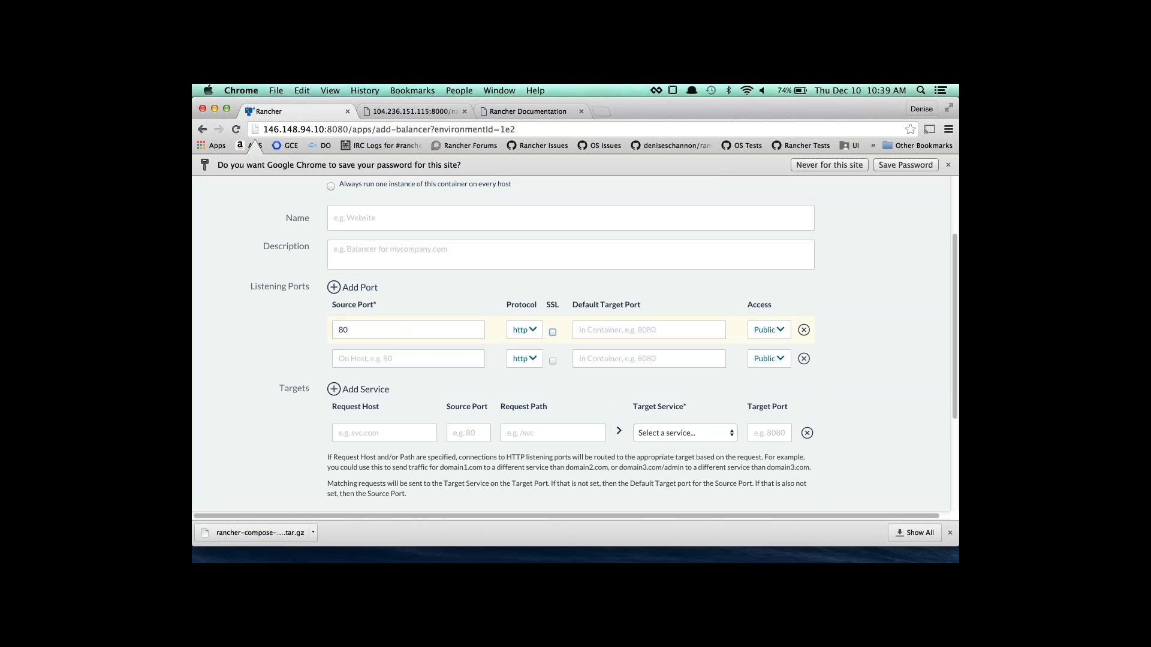
type("80")
key("Tab")
key("Tab")
type("443")
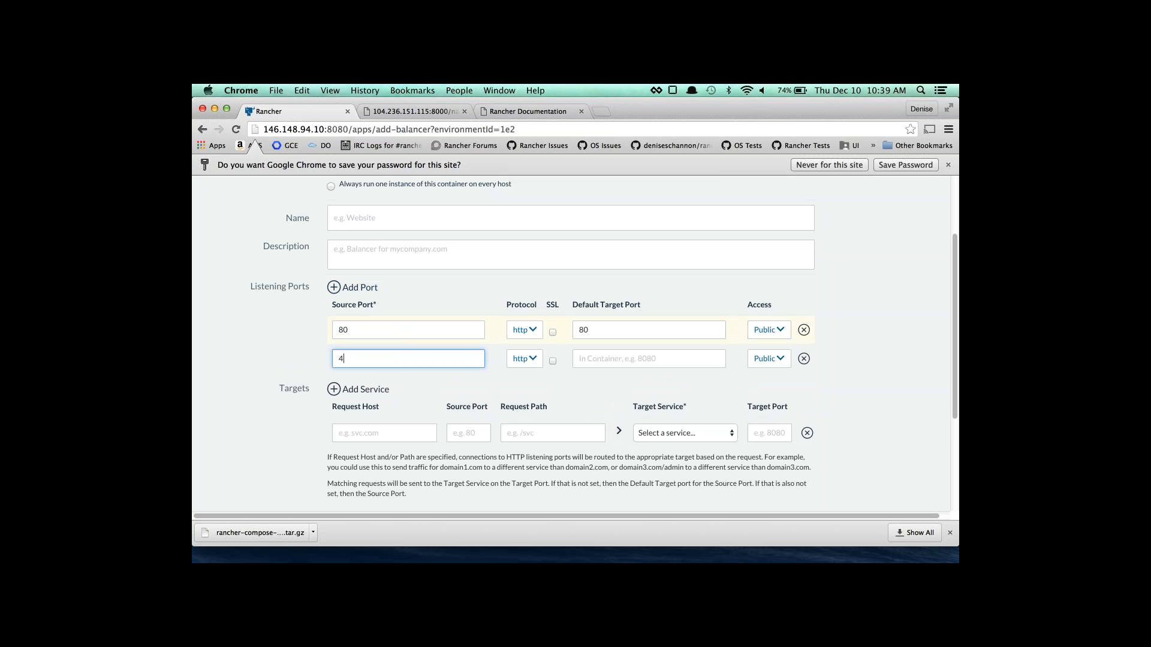
key("Tab")
key("Tab")
key("Tab")
type("443")
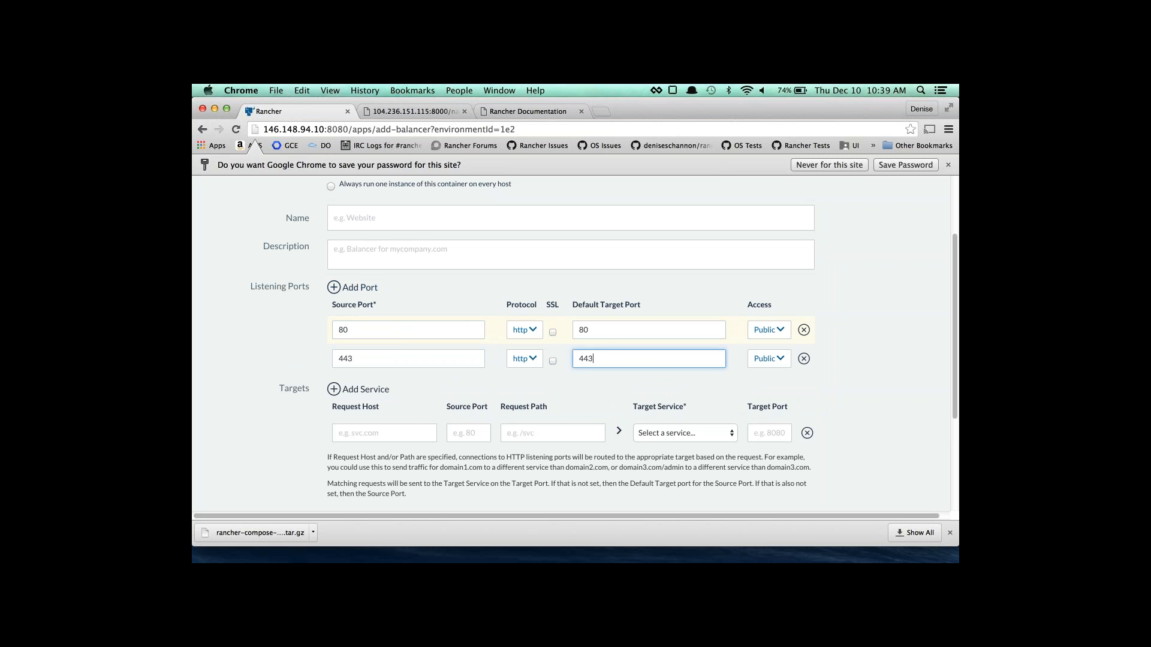
Add two routing targets: nginx first and blog second.
left_click(358, 389)
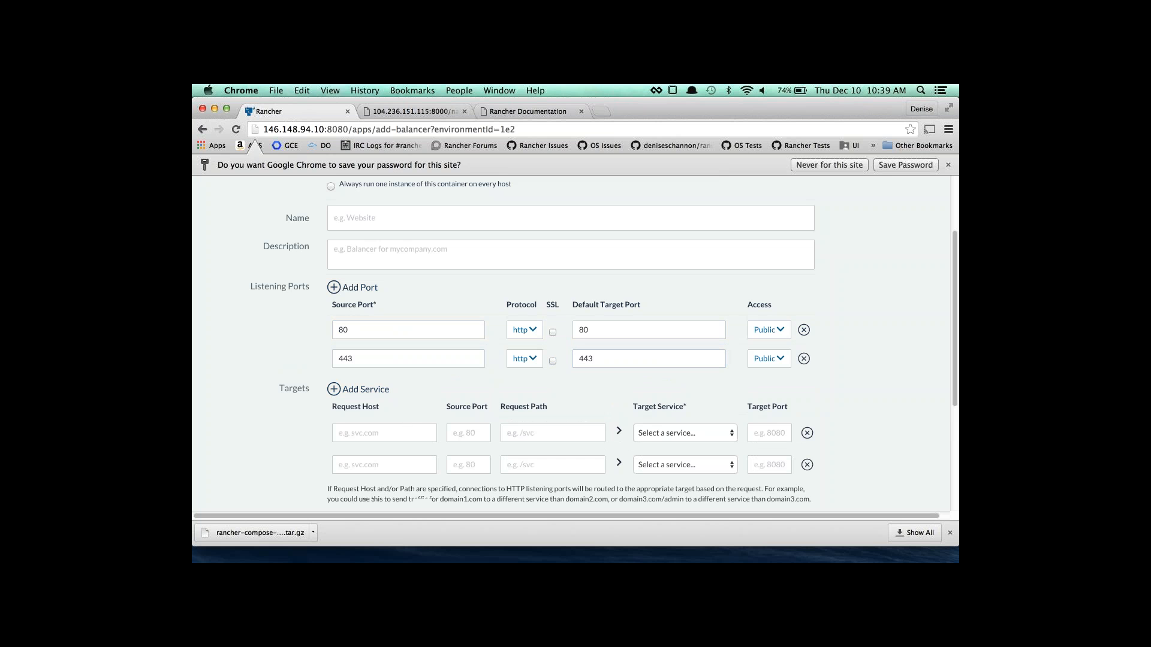
left_click(648, 435)
left_click(649, 466)
left_click(649, 465)
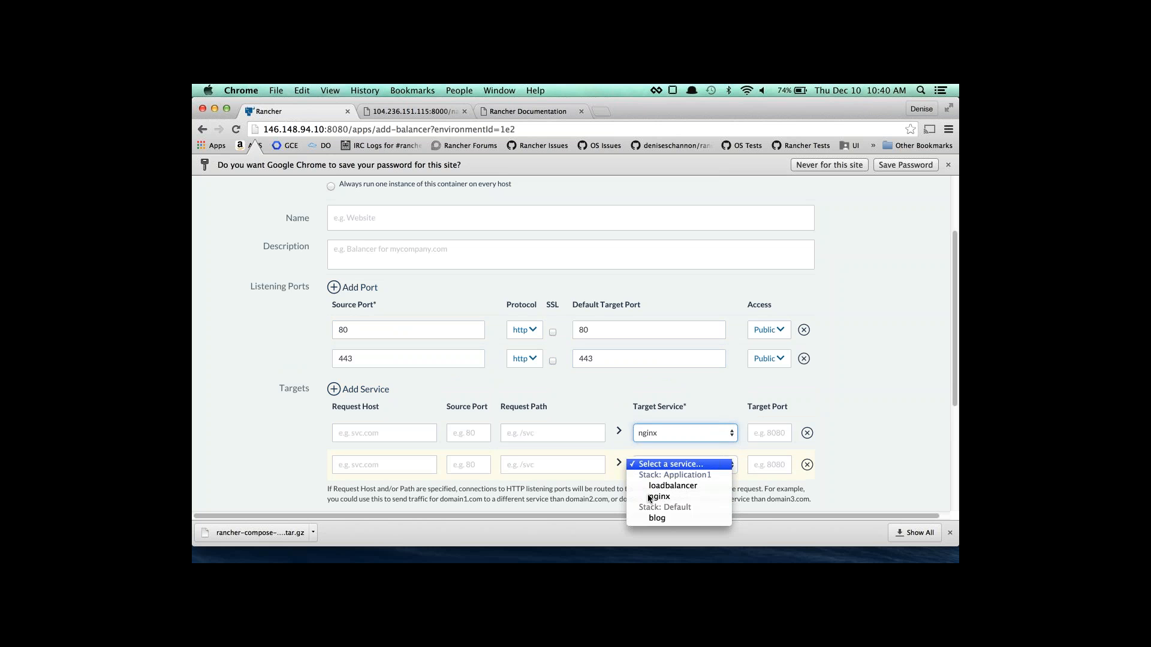
left_click(653, 519)
Set the nginx target's source port and target port both to 80.
left_click(482, 433)
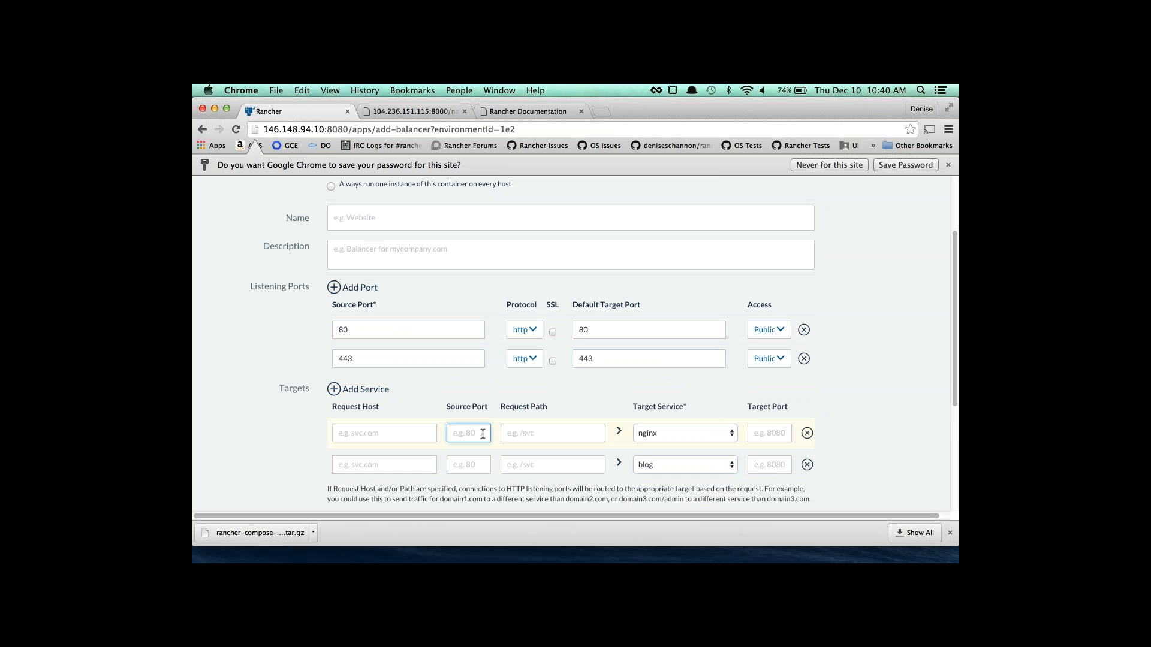
type("80")
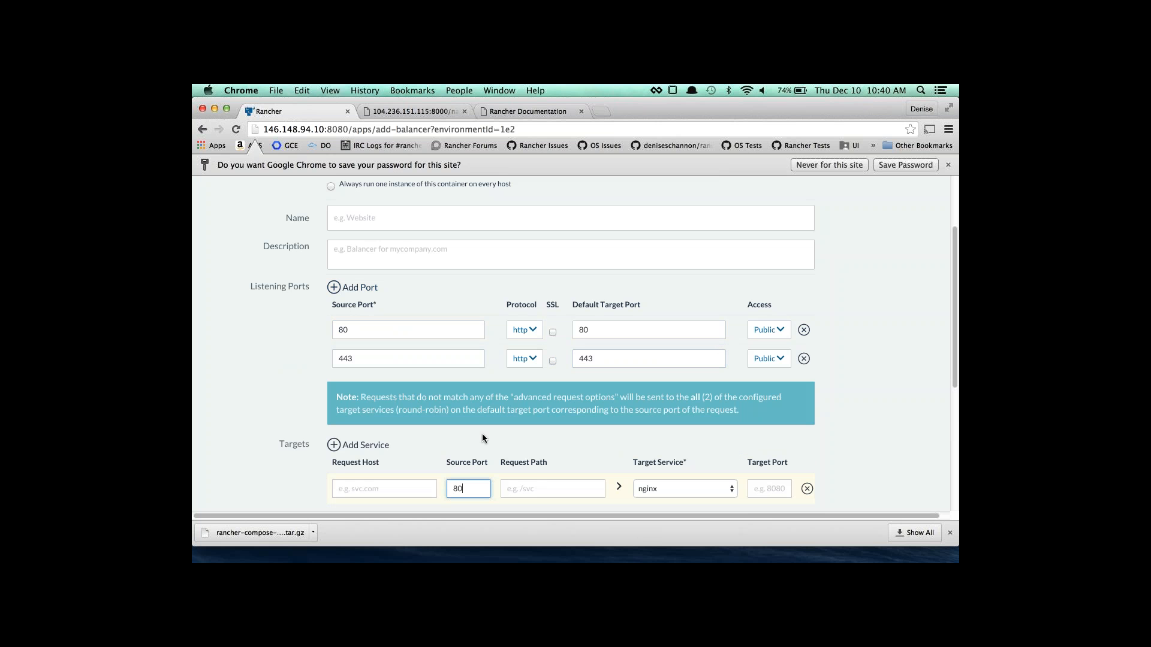
scroll(482, 434, "down", 1)
left_click(767, 464)
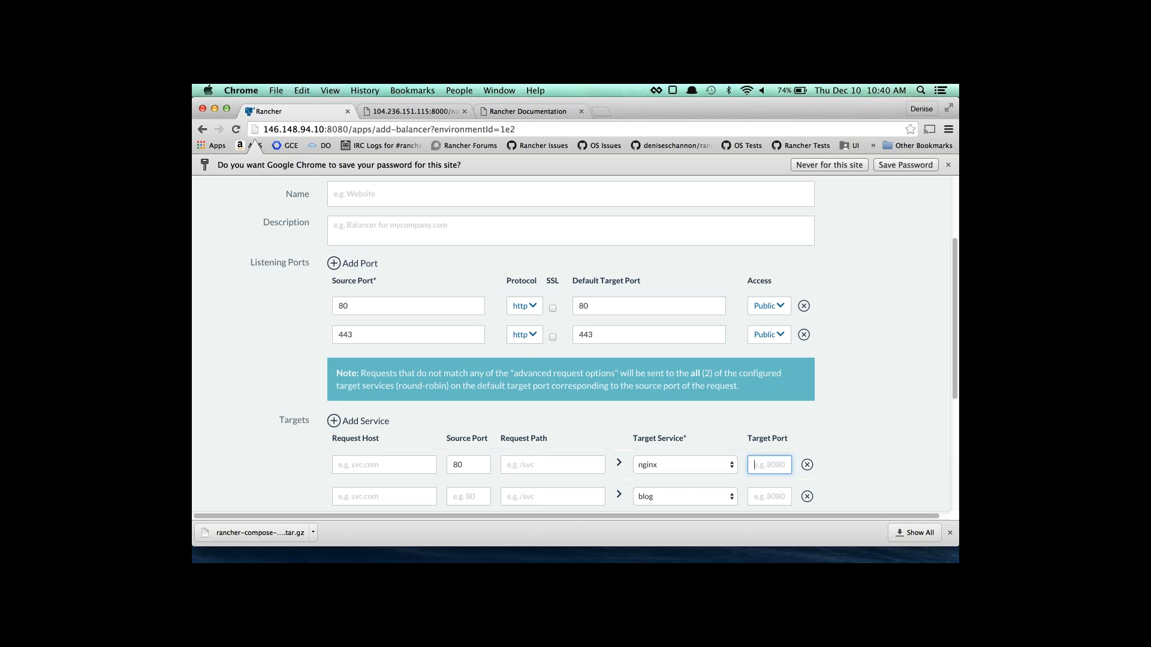
left_click_drag(336, 373, 446, 381)
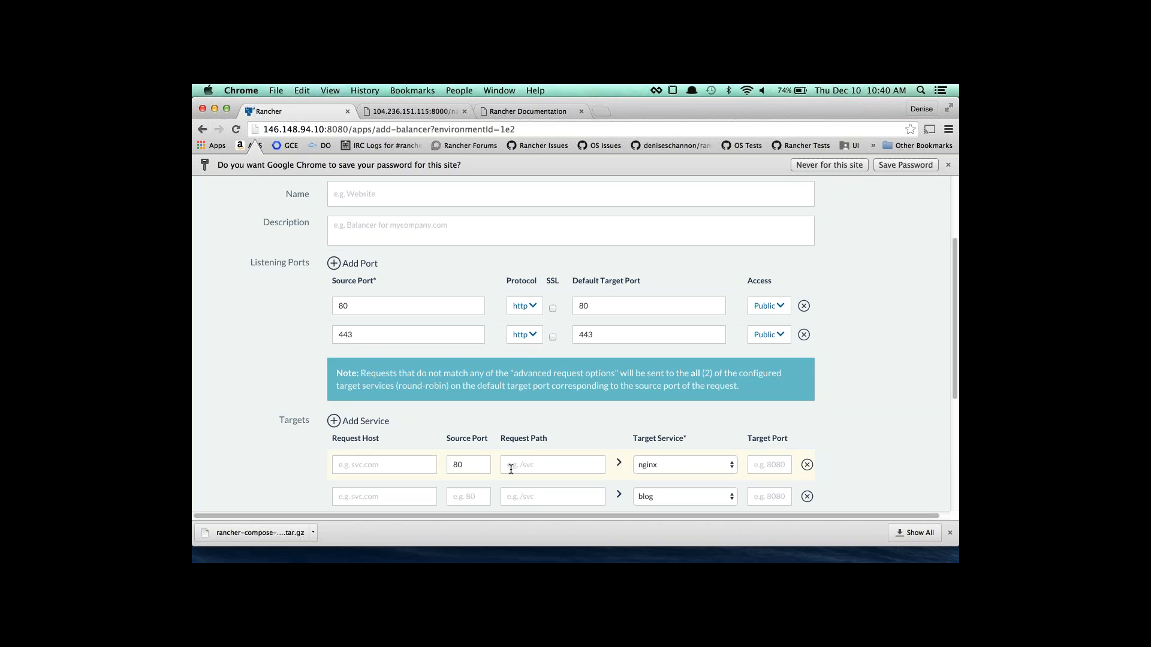
left_click(757, 465)
type("80")
scroll(758, 465, "down", 2)
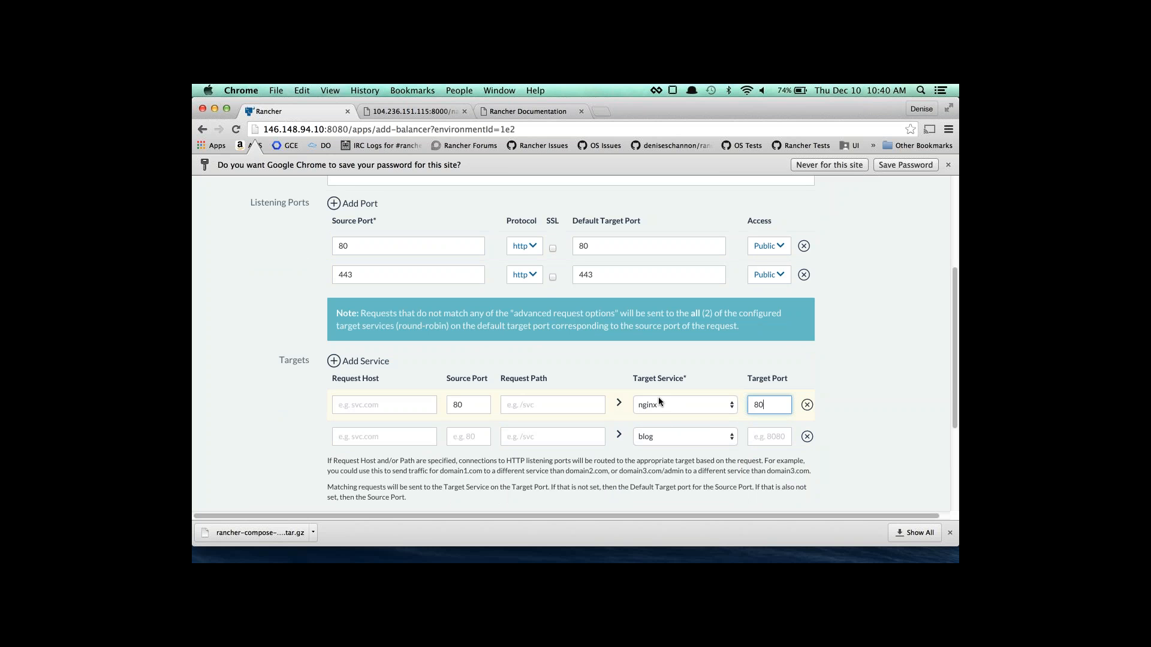
left_click(472, 437)
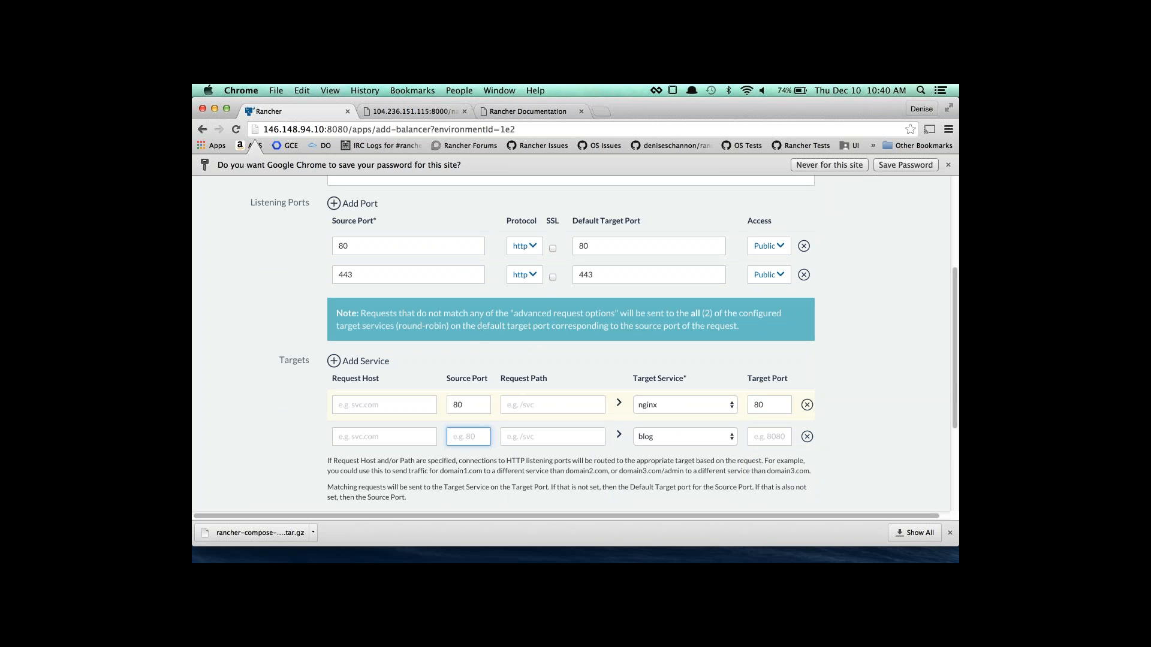
Make the second target send request host foo on source port 443 to nginx port 443.
left_click(384, 436)
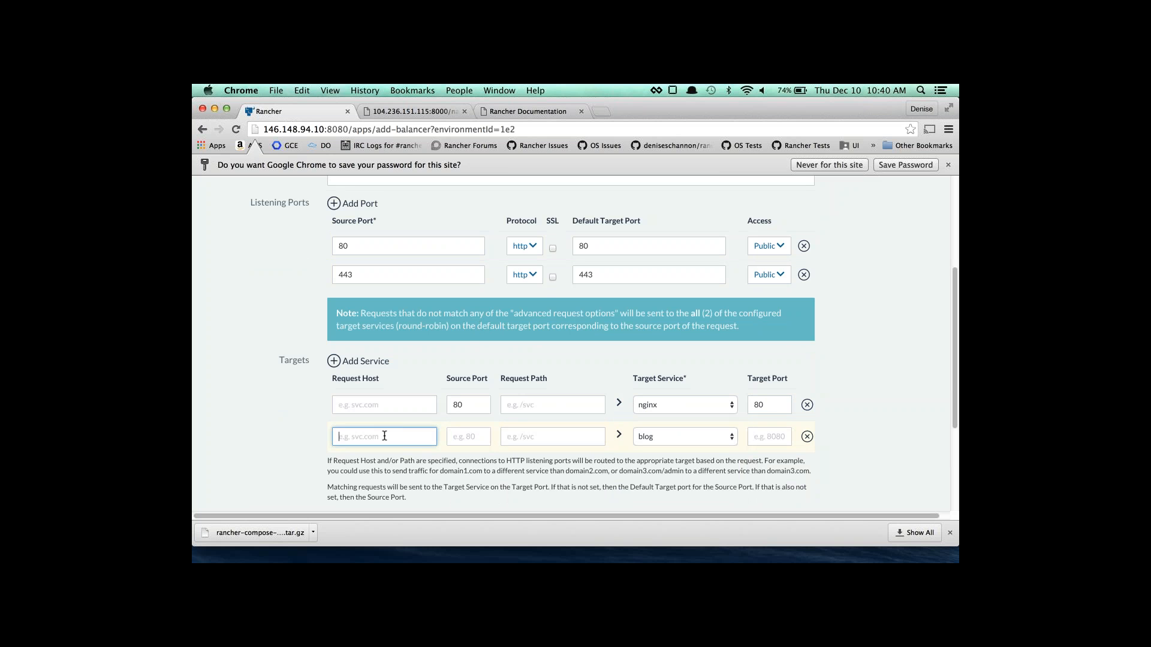
left_click(700, 431)
left_click(689, 415)
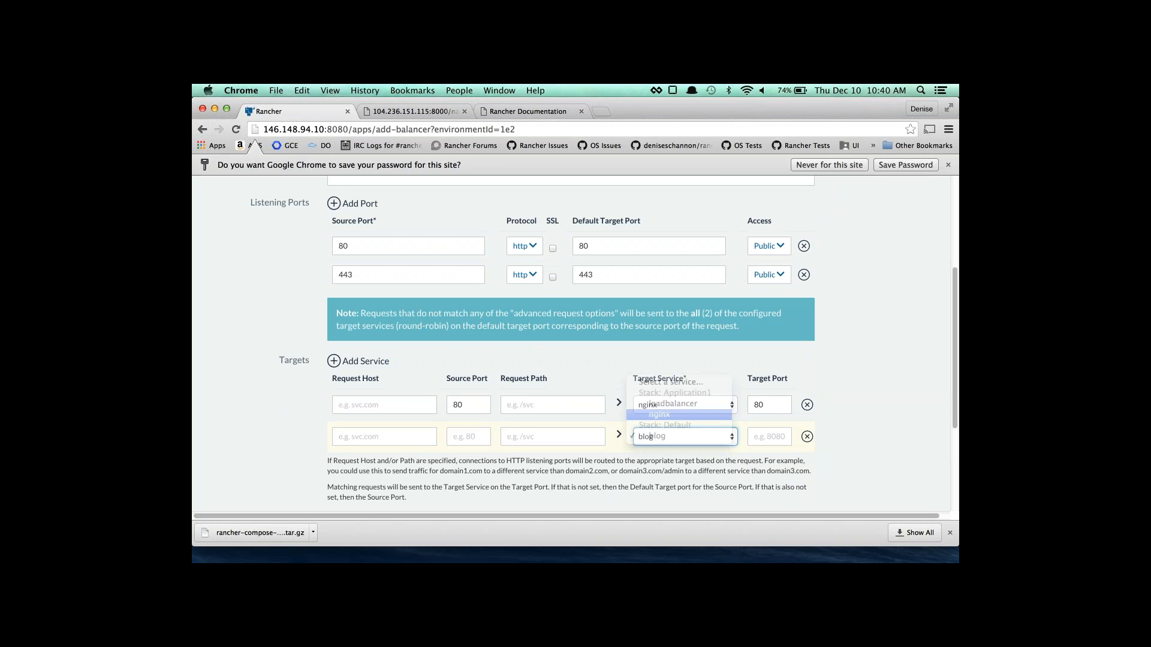
left_click(460, 437)
type("443")
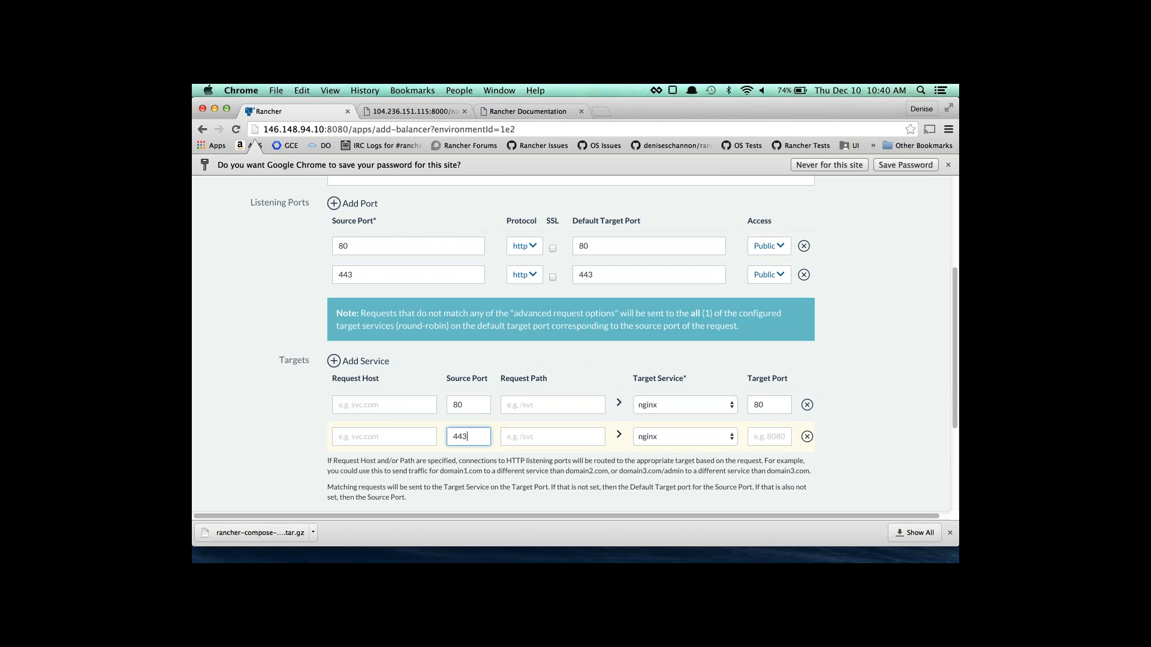
left_click(760, 439)
type("443")
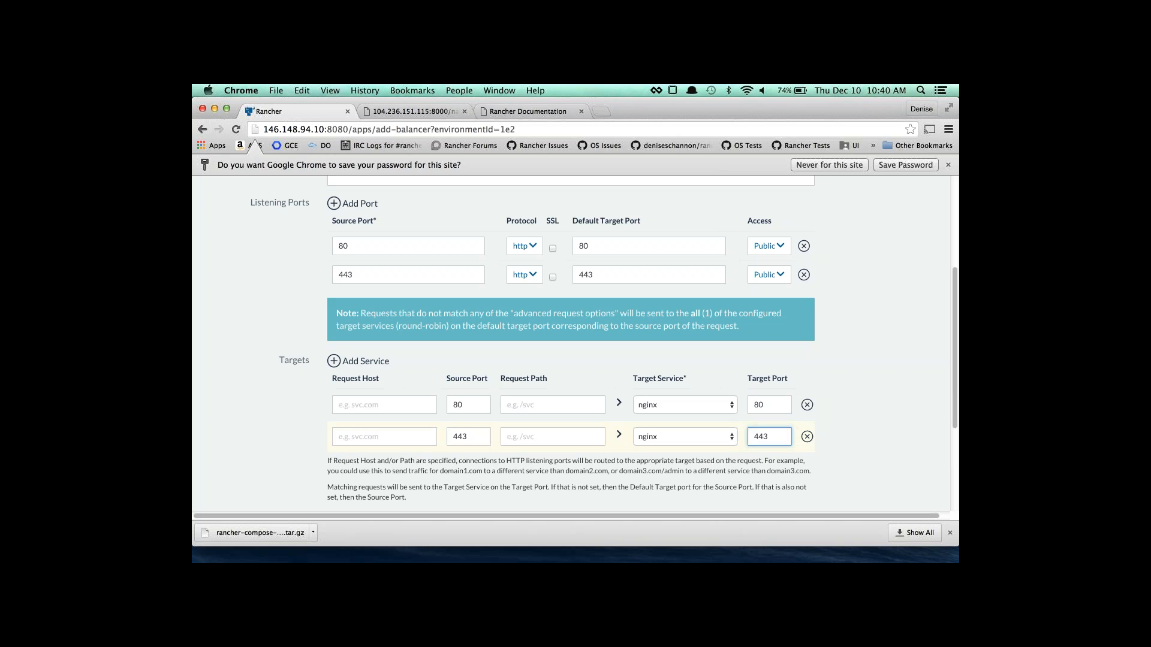
left_click(375, 437)
type("foo")
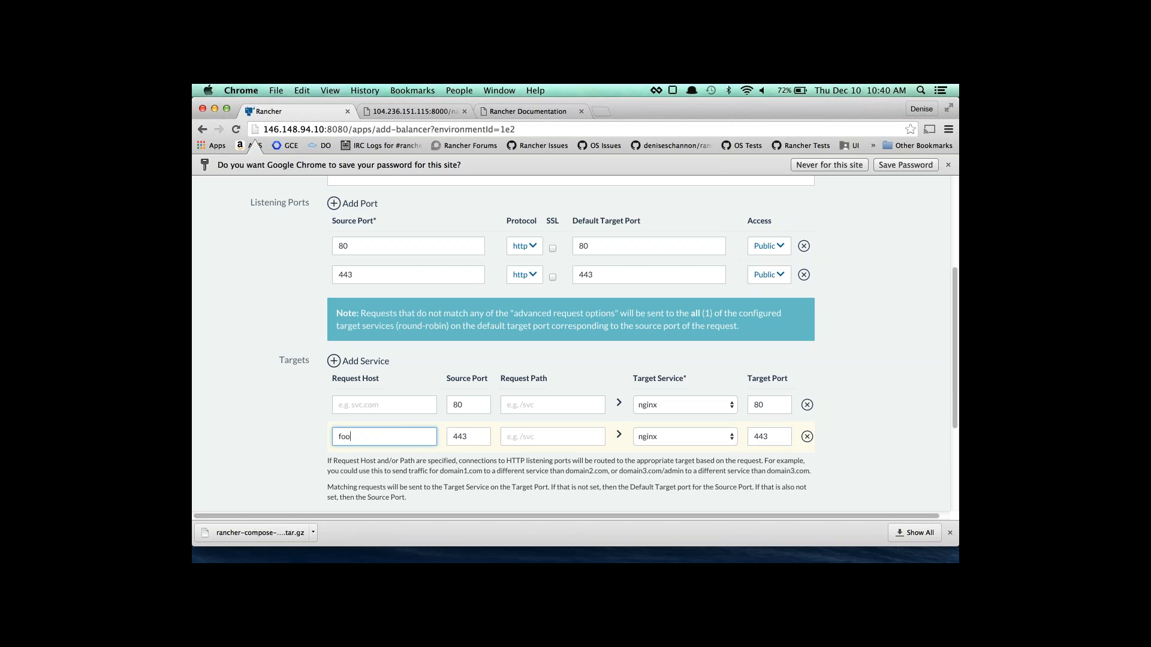
key("Tab")
scroll(641, 422, "down", 1)
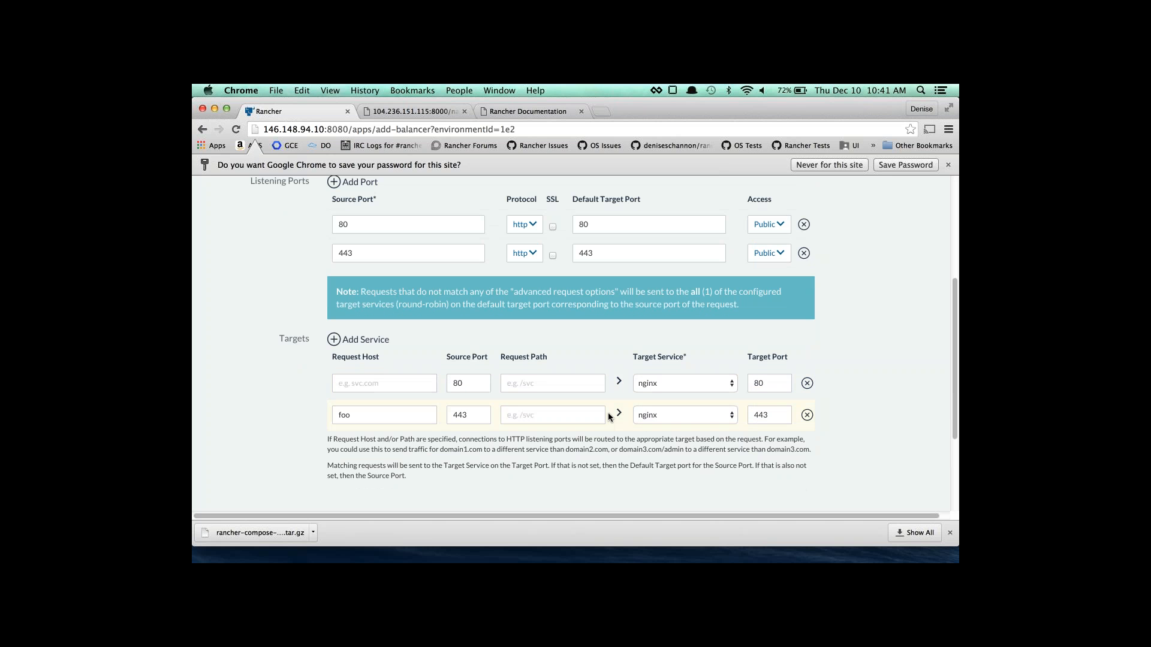
scroll(662, 383, "down", 5)
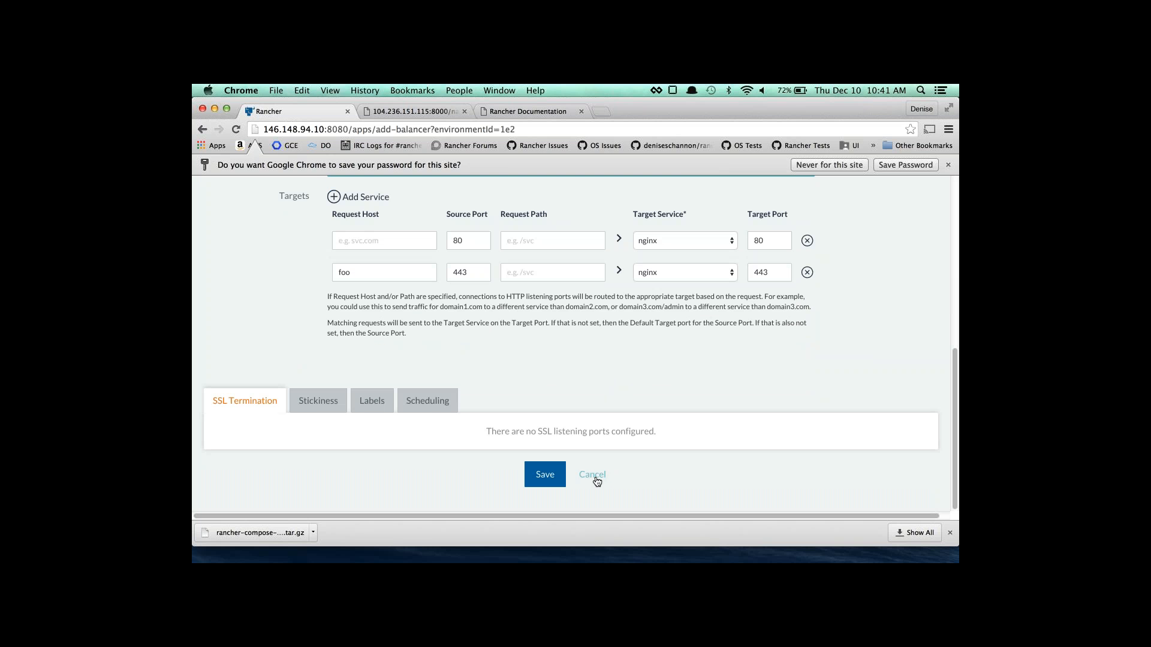
Cancel the load balancer form and open the Application1 stack page.
left_click(593, 475)
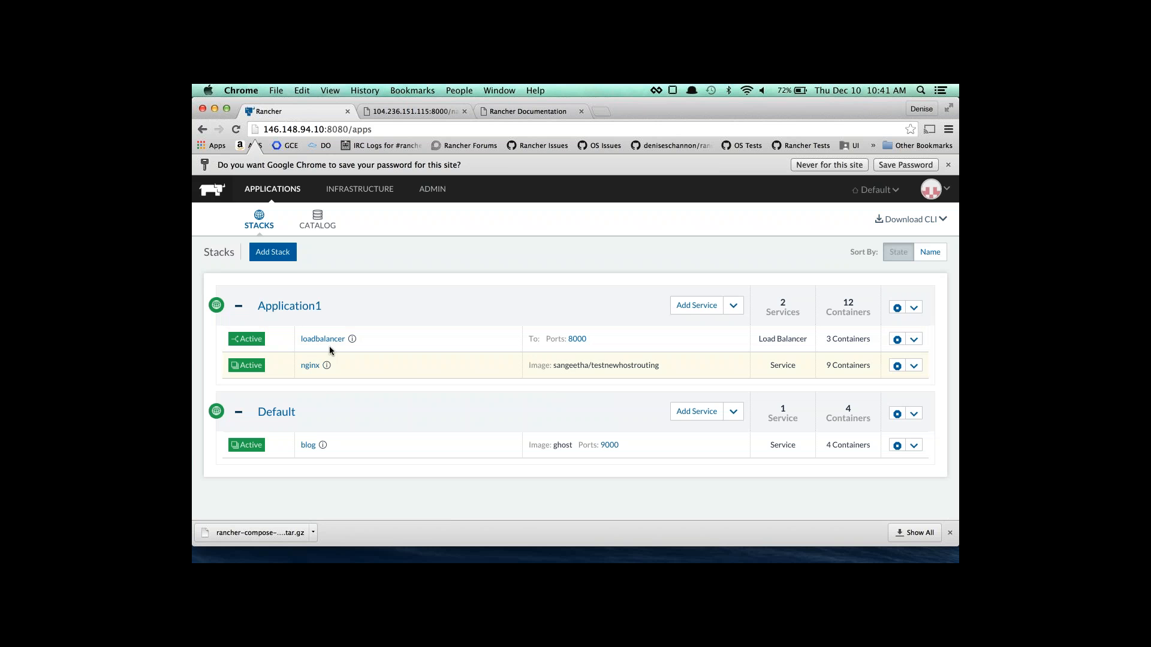
left_click(304, 307)
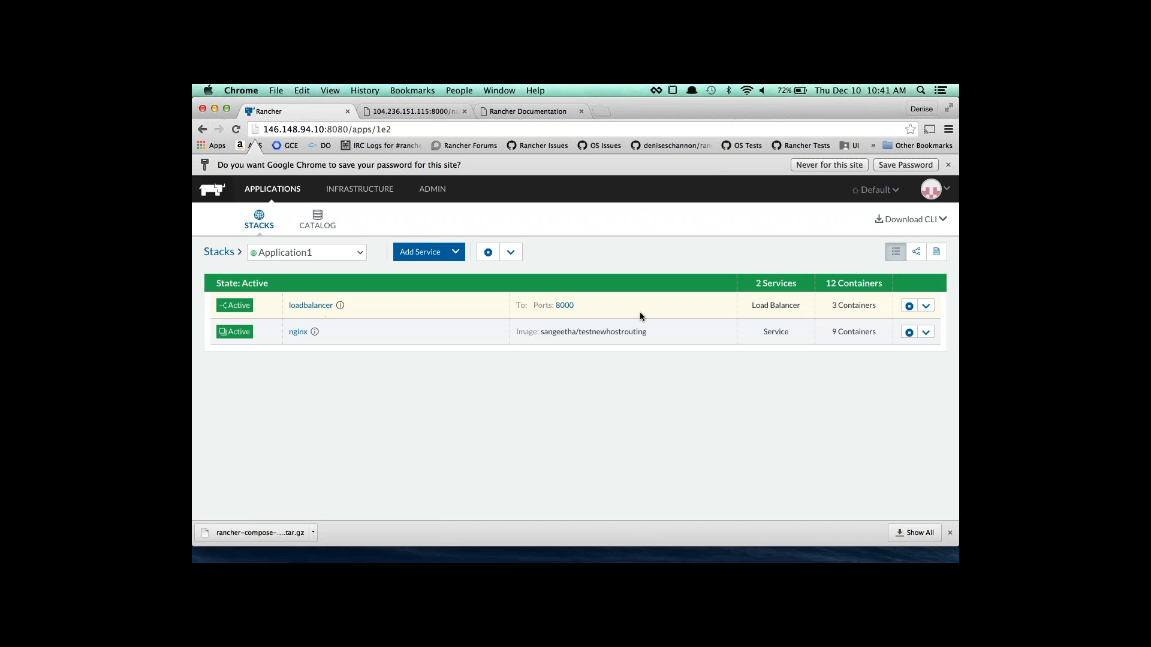
Review Application1's docker-compose.yml and rancher-compose.yml health check, then show the downloaded rancher-compose archive.
left_click(936, 252)
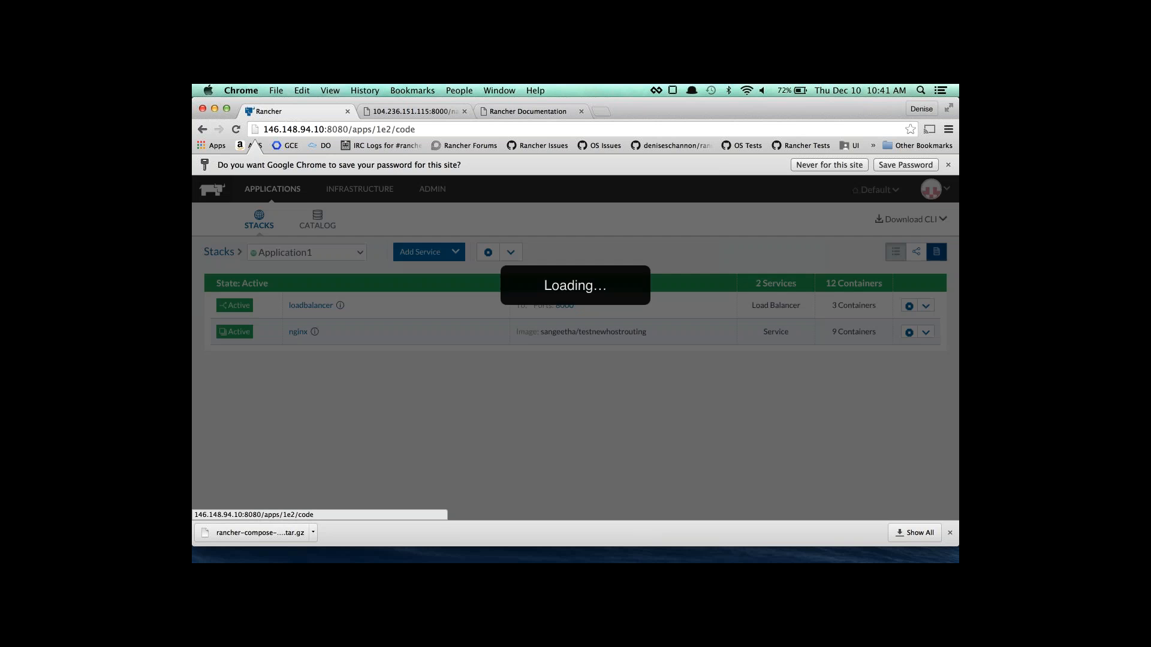
scroll(556, 309, "down", 1)
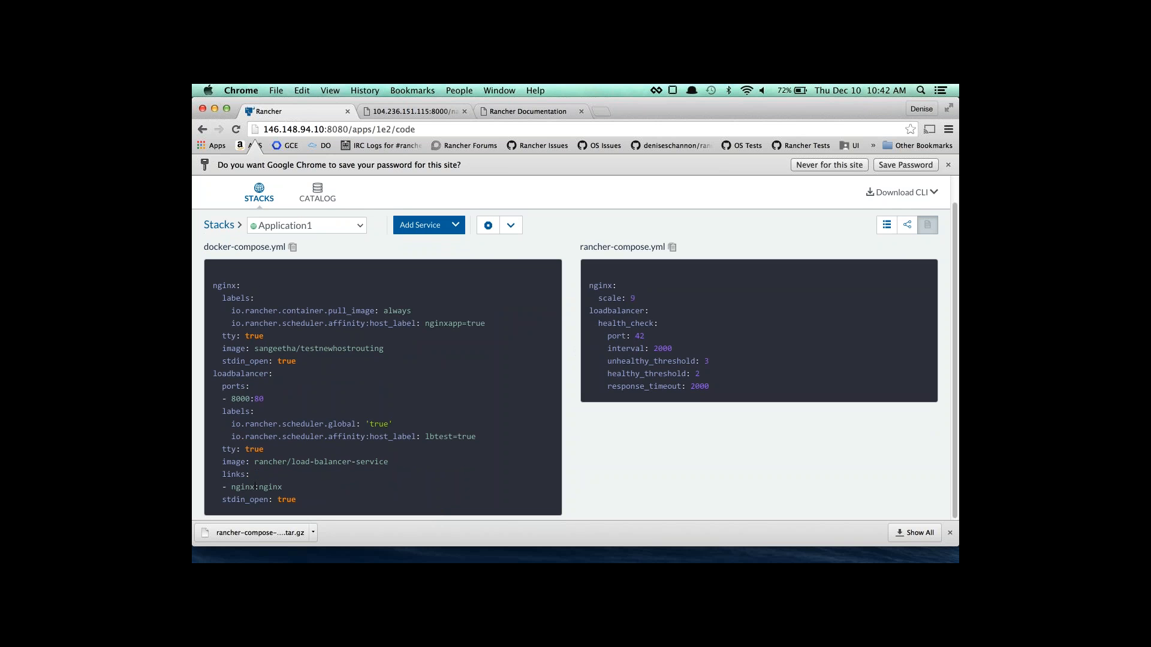
left_click_drag(296, 501, 209, 285)
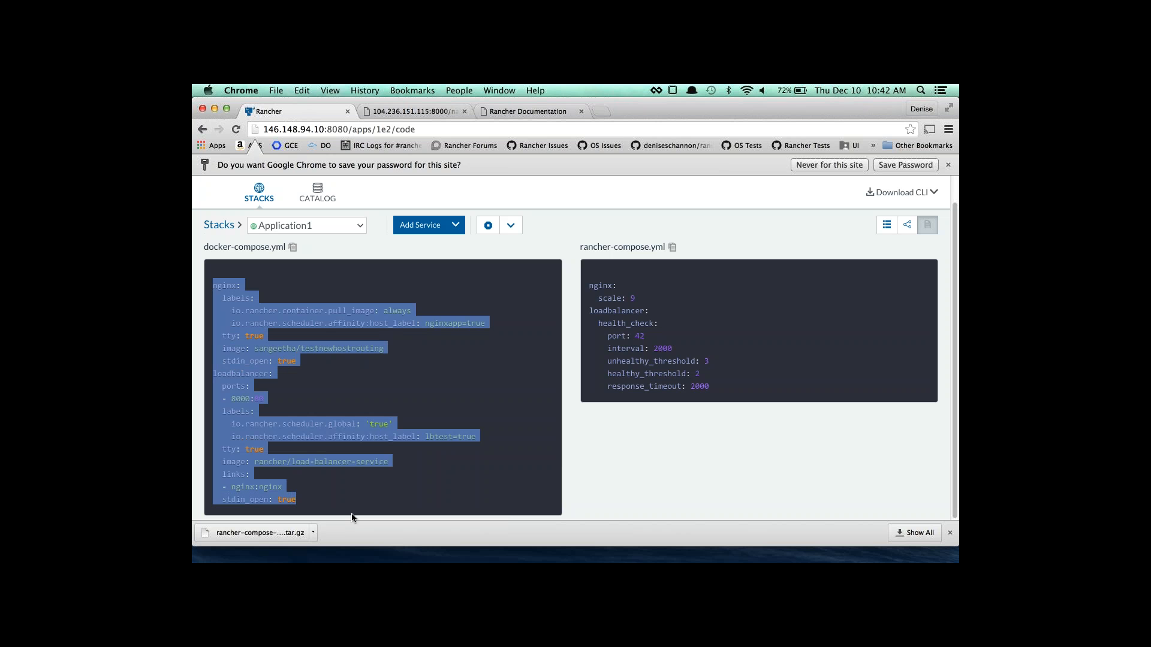
left_click(727, 295)
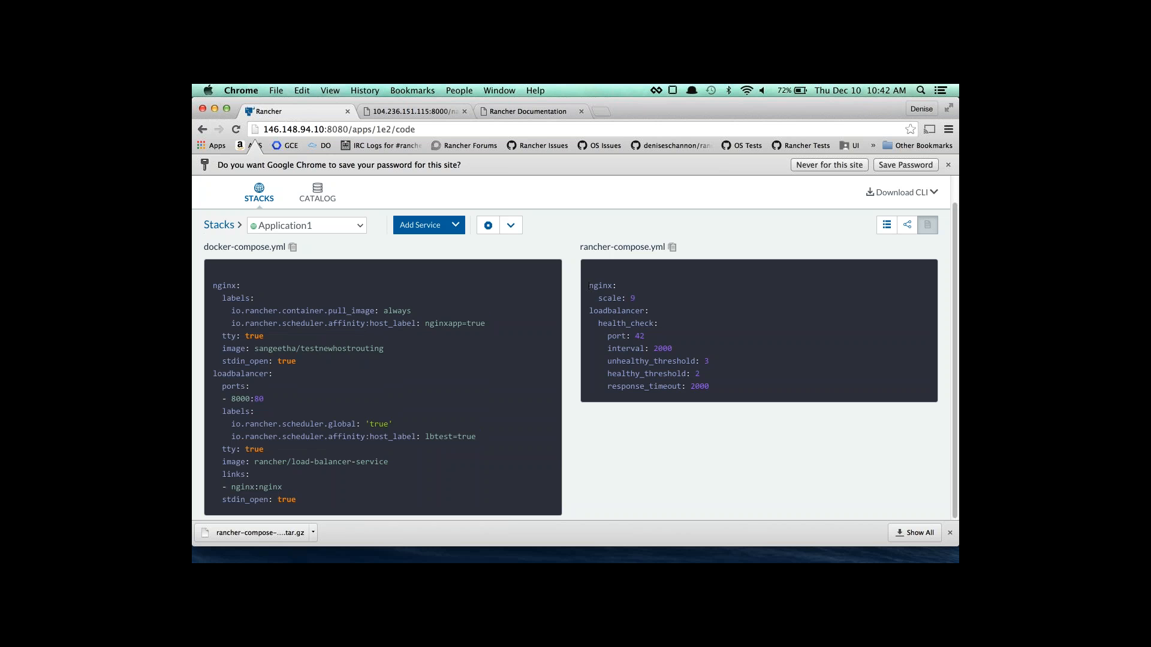
left_click_drag(589, 285, 713, 390)
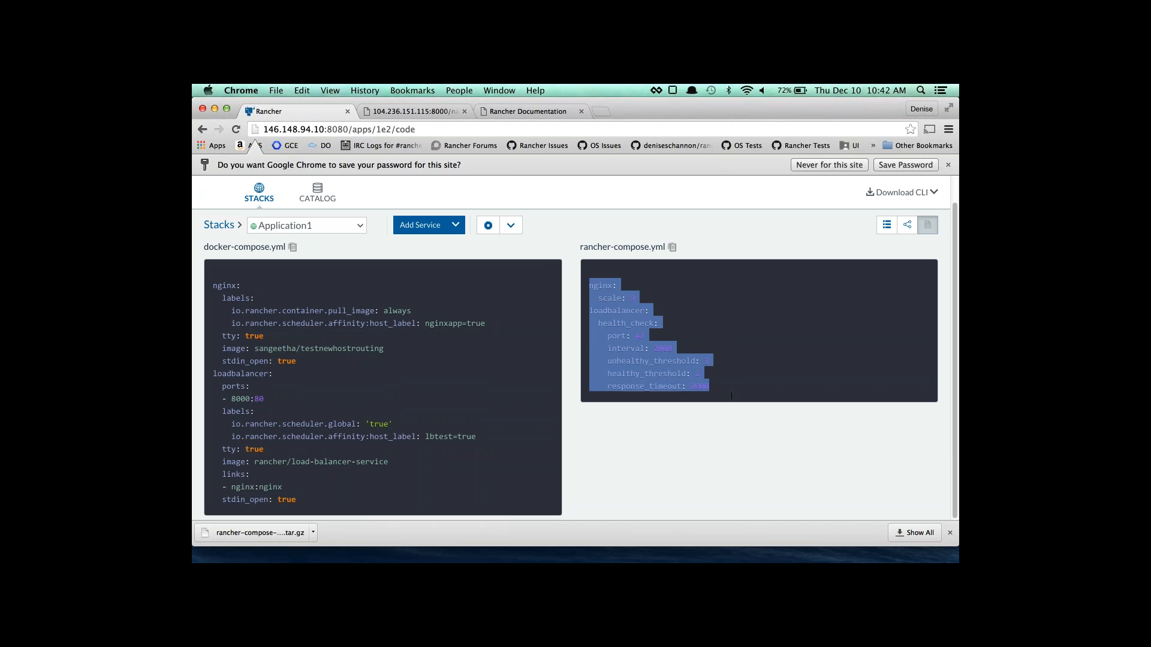
left_click(732, 396)
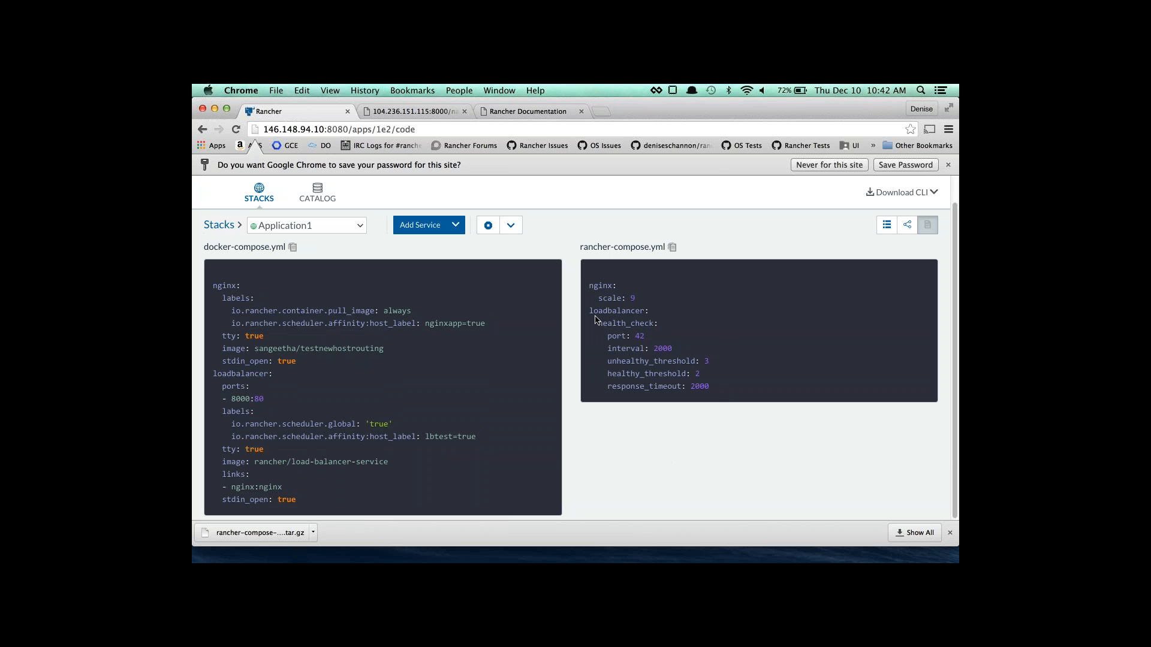
left_click_drag(590, 310, 730, 387)
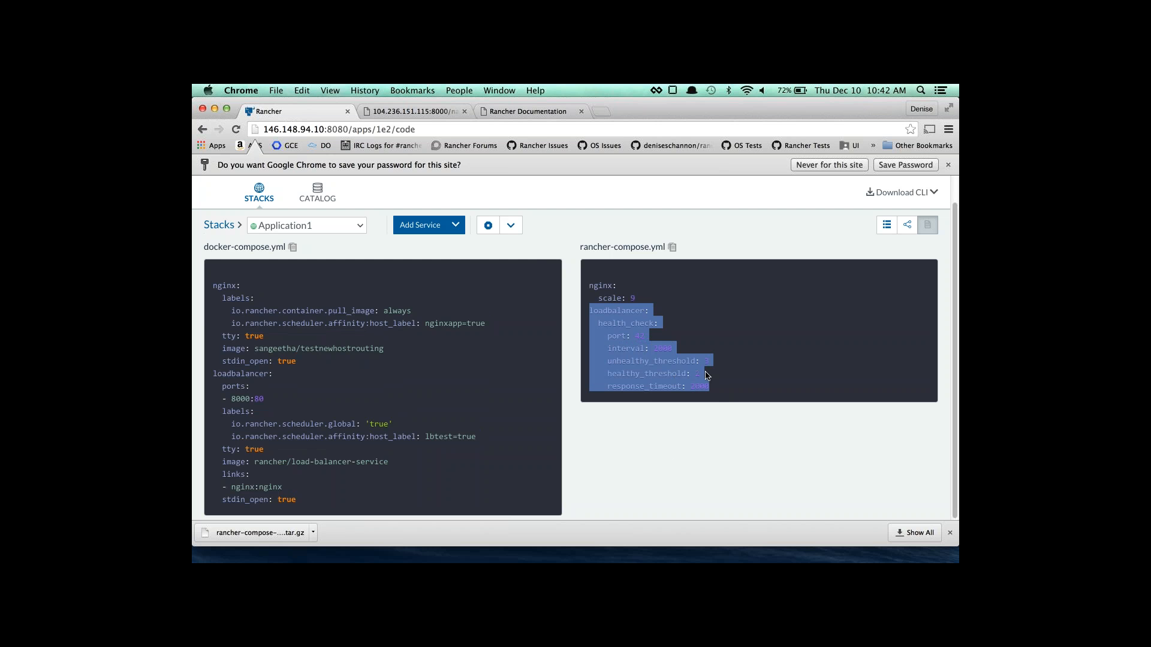
left_click(705, 372)
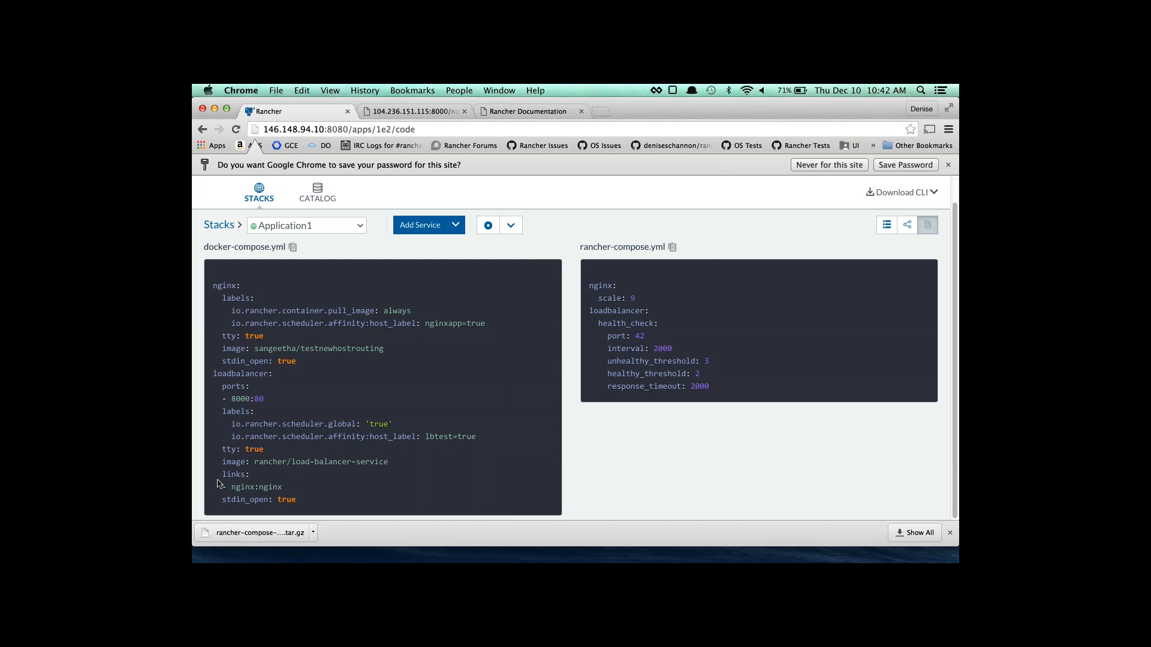
left_click(271, 534)
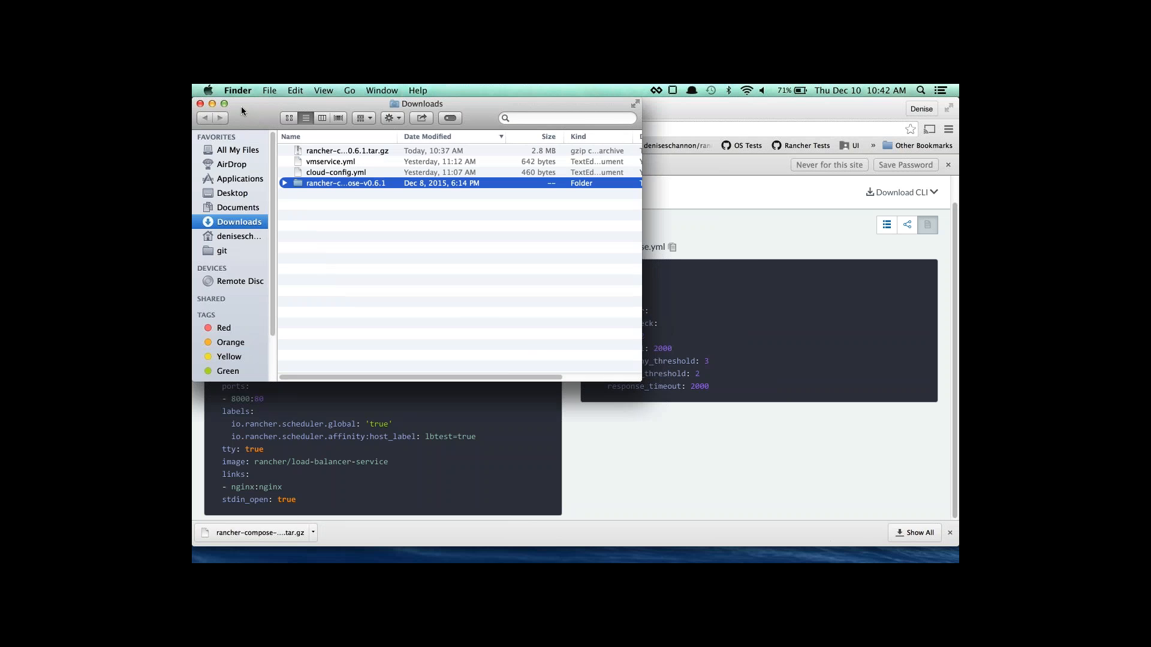
In a new Terminal window, cd into Downloads/rancher-compose-v0.6.1 and list its contents.
left_click(214, 103)
mouse_move(740, 560)
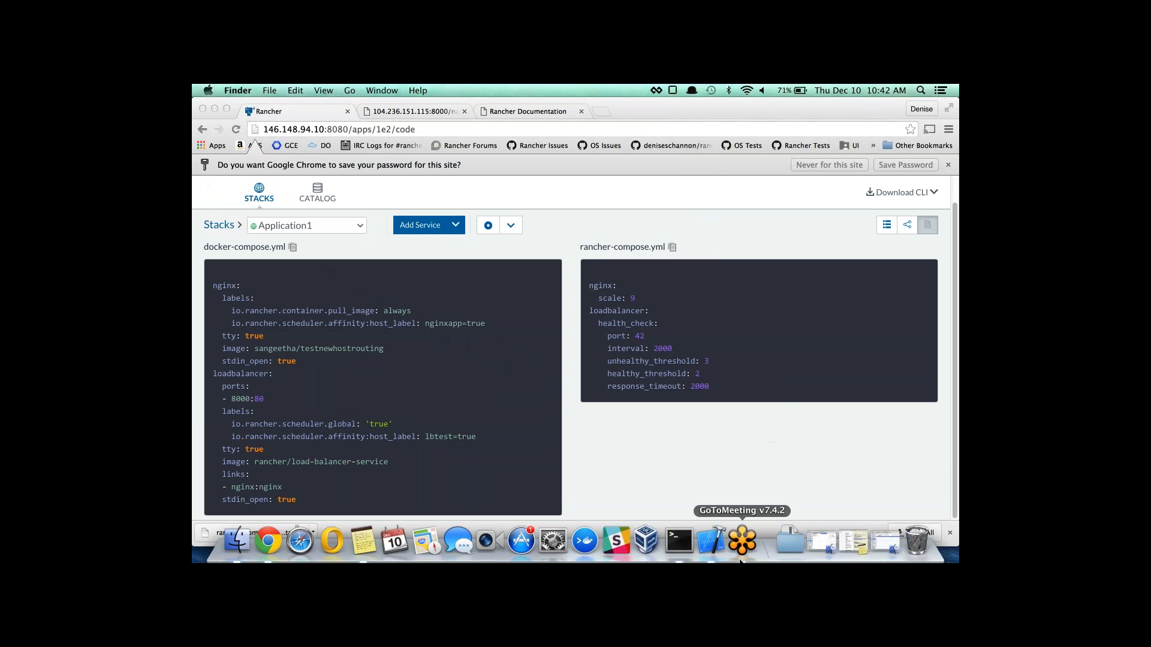
left_click(686, 541)
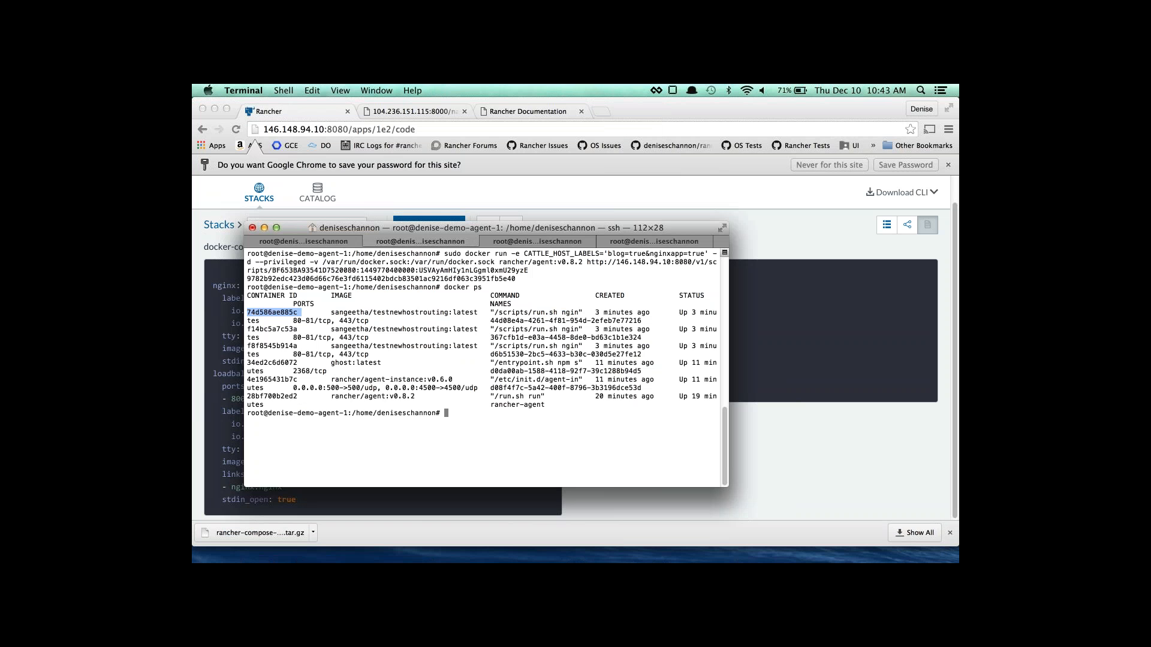
key("super+n")
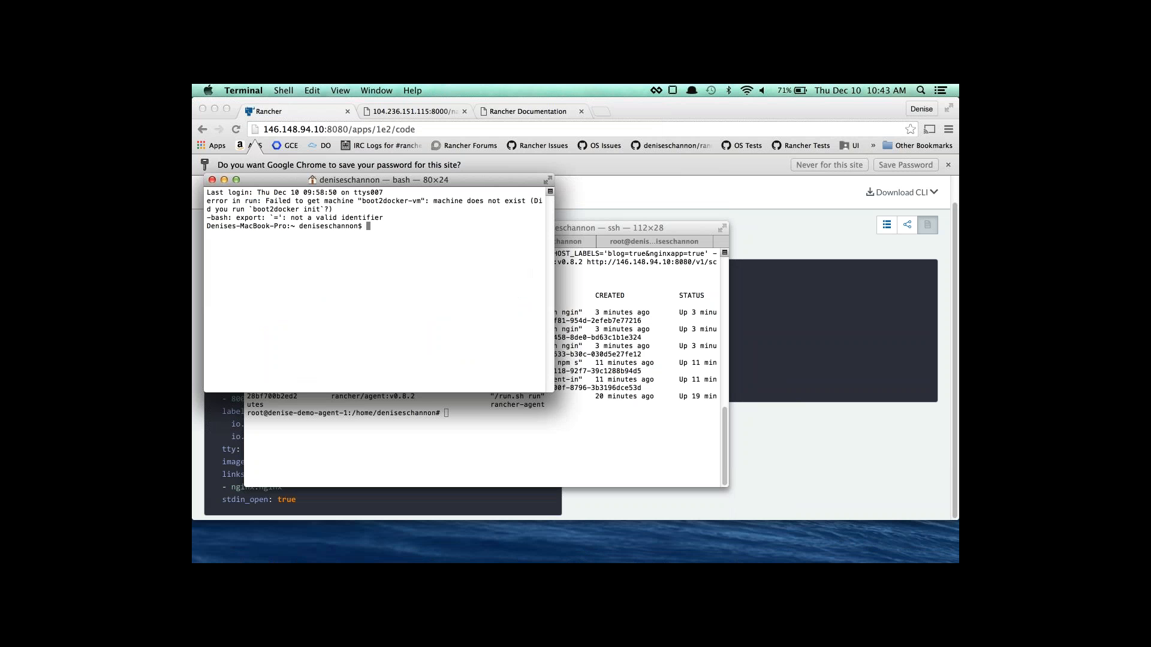
type("cd Downloads/rancher-compose-v0.6.1/")
key("Return")
type("ls")
key("Return")
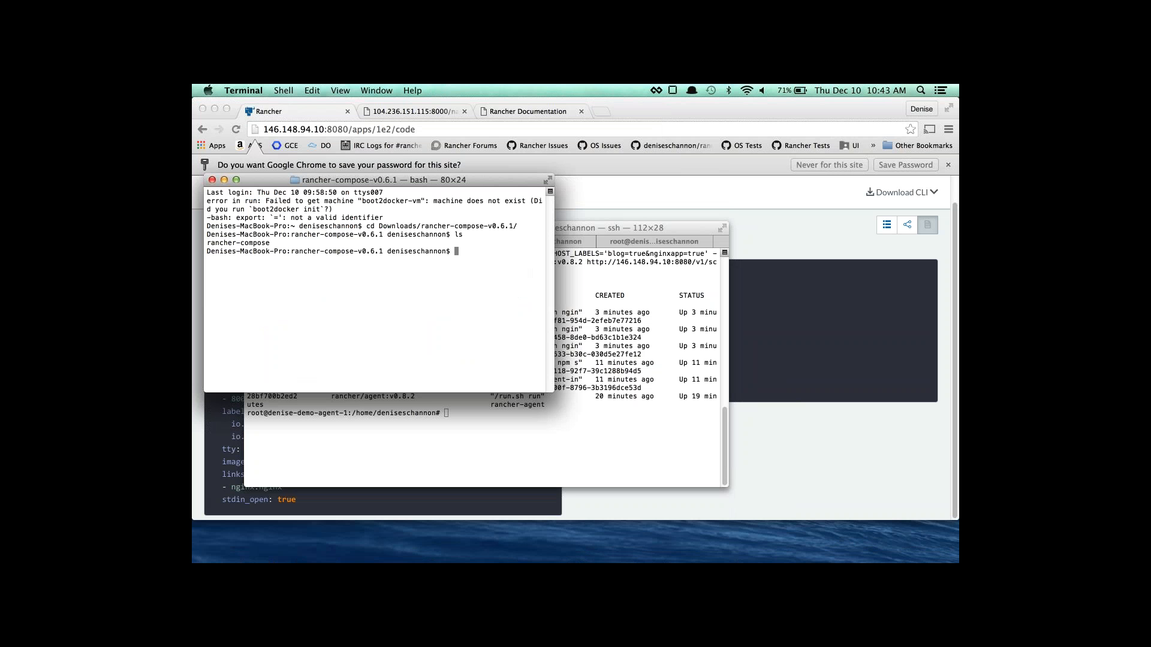
Type ./rancher-compose --url with the copied Rancher server address, followed by --access-key.
type("./rancher-compose --url")
left_click(346, 128)
left_click_drag(348, 129, 257, 128)
key("super+c")
key("super+Tab")
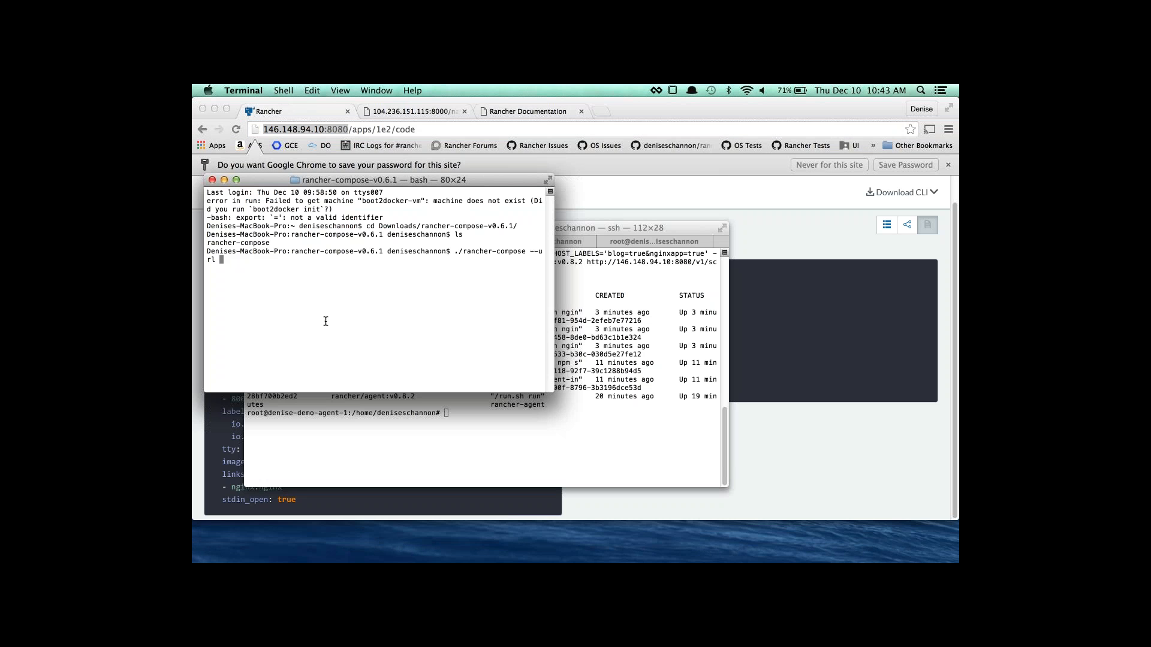
key("super+v")
type("--access-key")
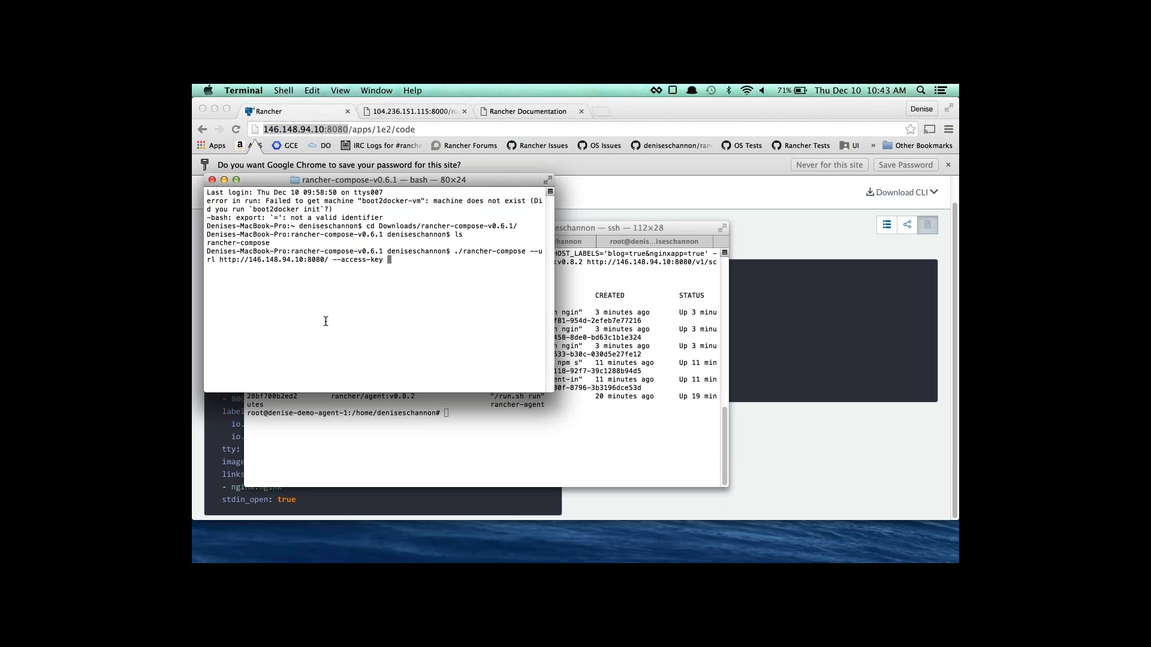
left_click(773, 241)
left_click(926, 196)
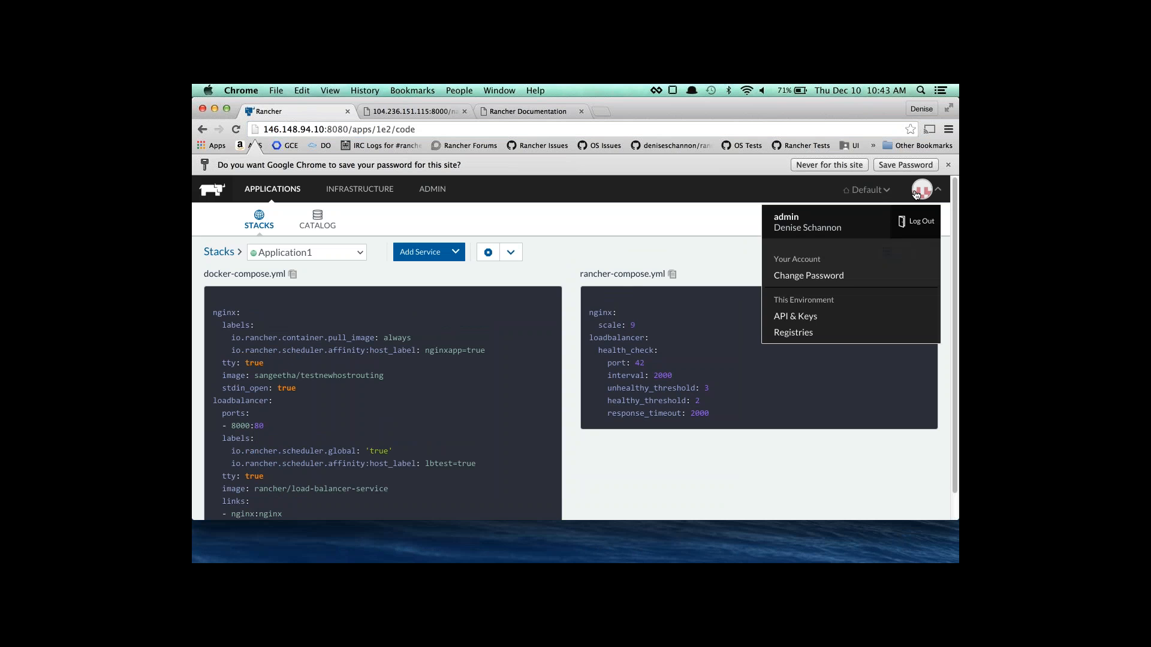
Create a new API key and paste its access key into the rancher-compose command.
left_click(811, 318)
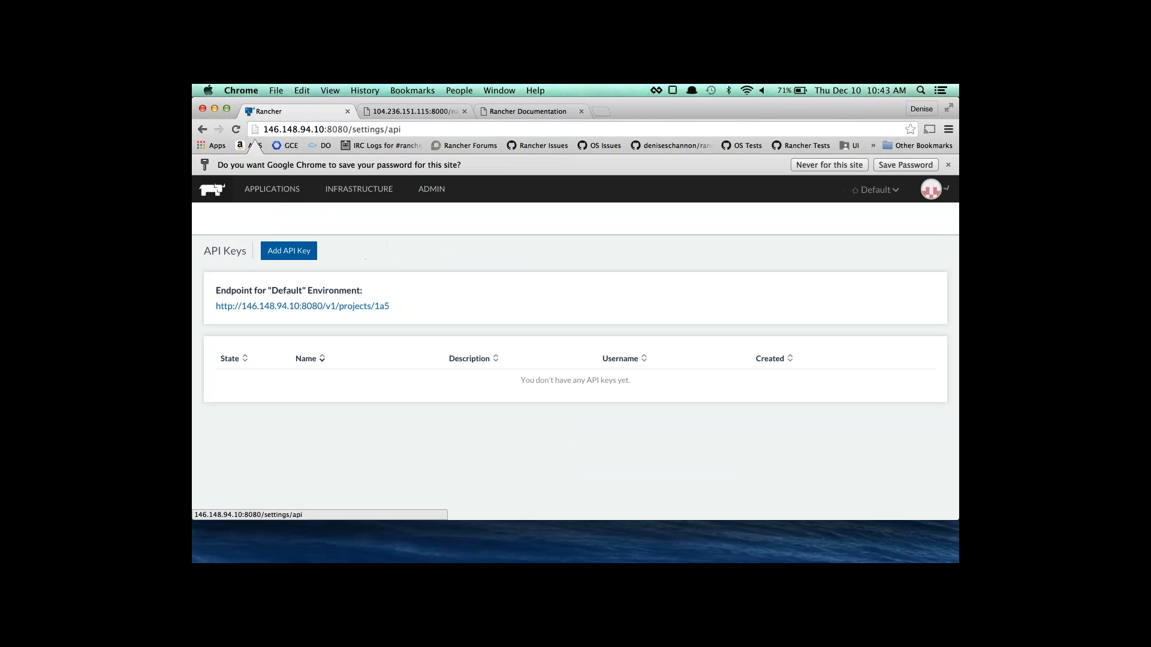
left_click(283, 252)
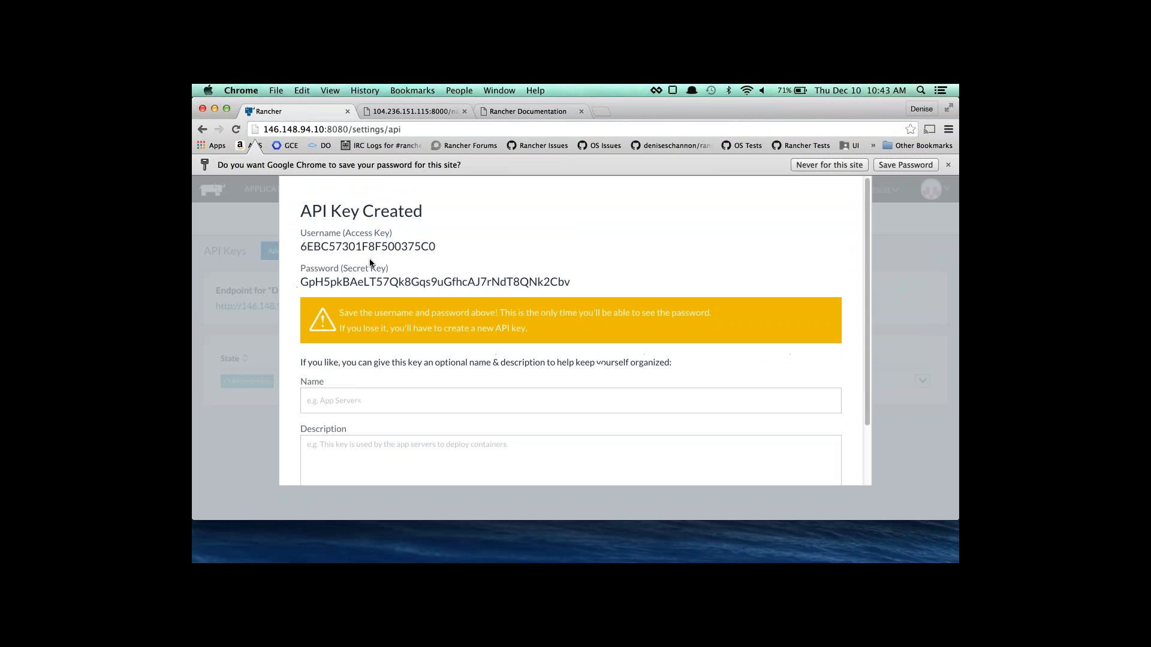
double_click(370, 245)
key("super+c")
key("super+Tab")
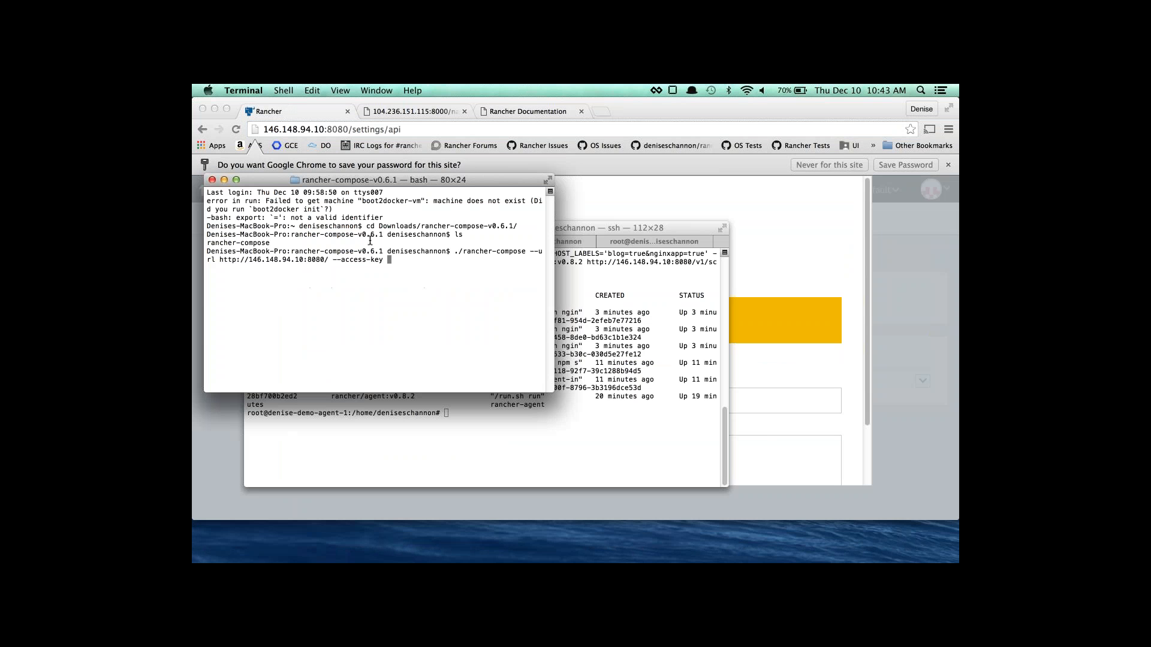
key("super+v")
type("--secret-ke")
Add the secret key and -p composetest up -d, then run the command.
key("super+Tab")
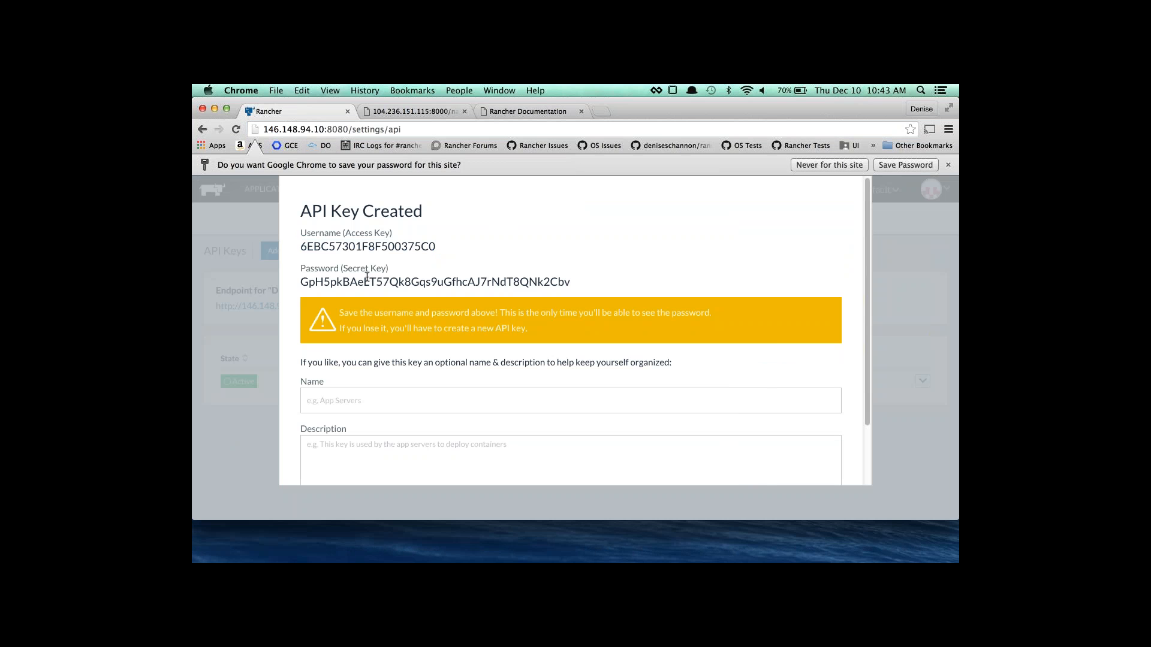
double_click(367, 281)
key("super+c")
key("super+Tab")
key("super+v")
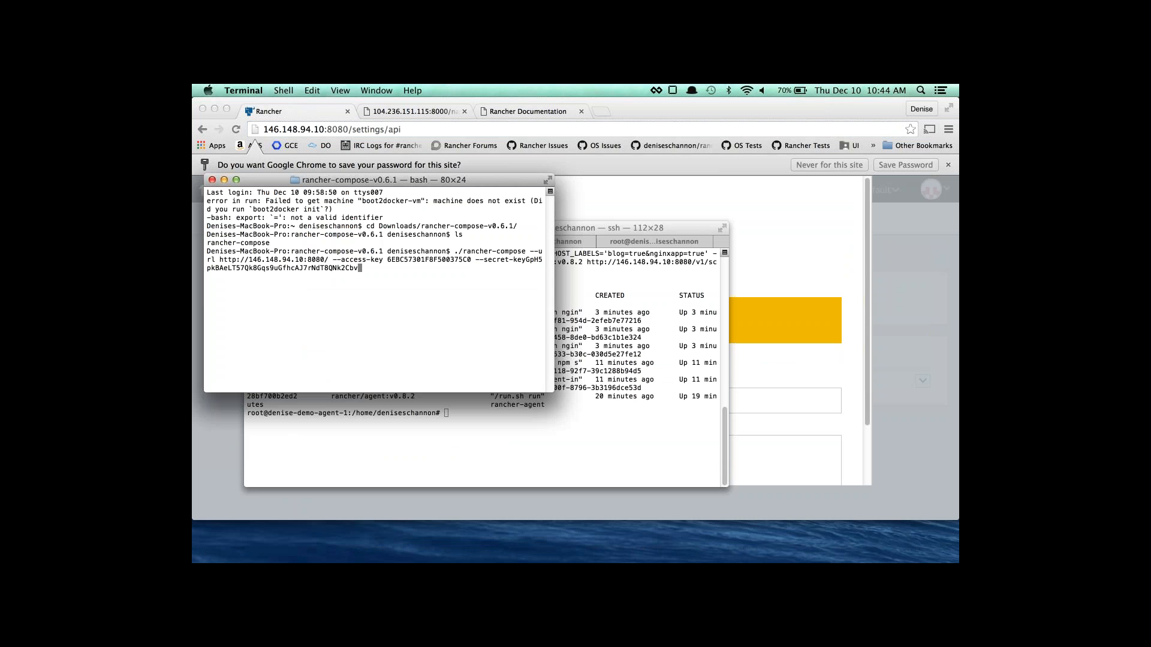
key("Left")
key("Left")
key("Left")
key("Left")
key("Left")
key("Left")
key("Left")
key("Left")
key("Left")
key("Left")
key("Left")
key("Left")
key("Left")
key("Left")
key("Left")
key("Left")
key("Left")
key("Left")
key("Left")
key("Left")
key("Left")
key("Left")
key("Left")
key("Left")
key("Left")
key("Left")
key("Left")
key("Left")
key("Left")
key("Left")
key("Left")
key("Left")
key("Left")
key("Left")
key("Left")
key("Left")
key("Left")
key("Left")
key("Right")
key("Right")
key("Right")
key("Right")
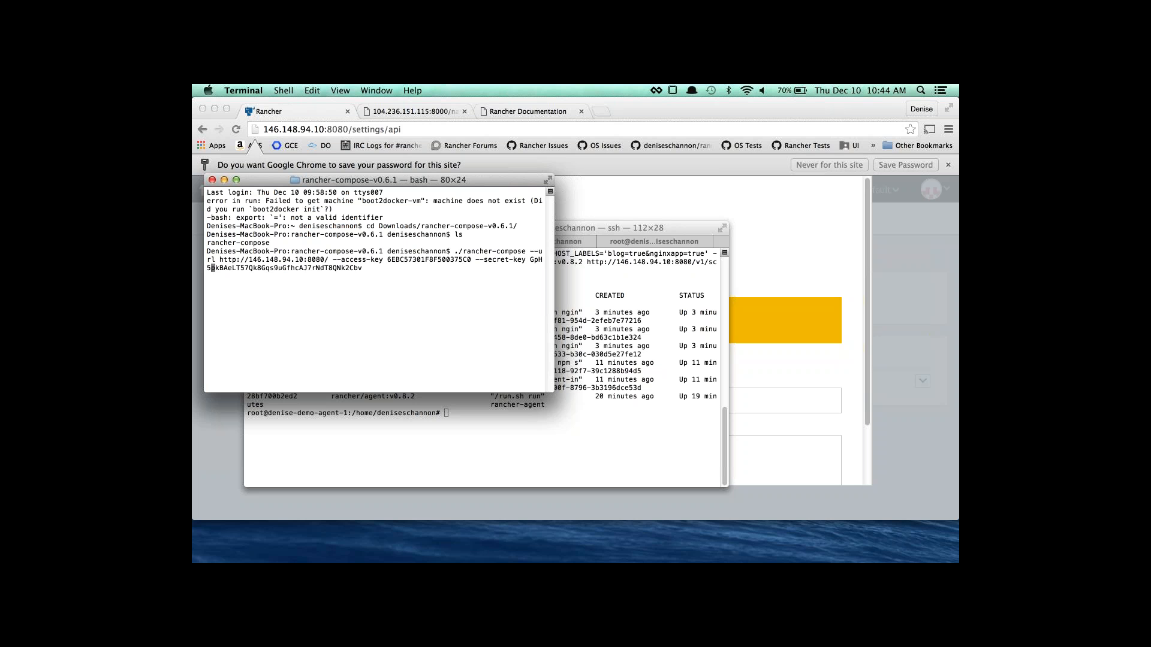
key("Right")
key("Right")
key("Right")
key("Right")
key("Right")
key("Right")
key("Right")
key("Right")
key("Right")
key("Right")
key("Right")
key("Right")
key("Right")
key("Right")
key("Right")
key("Right")
key("Right")
key("Right")
key("Right")
key("Right")
key("Right")
key("Right")
key("Right")
key("Right")
key("Right")
key("Right")
key("Right")
key("Right")
key("Right")
key("Right")
key("Right")
key("Right")
key("Right")
type("-p composetest up -d")
key("Return")
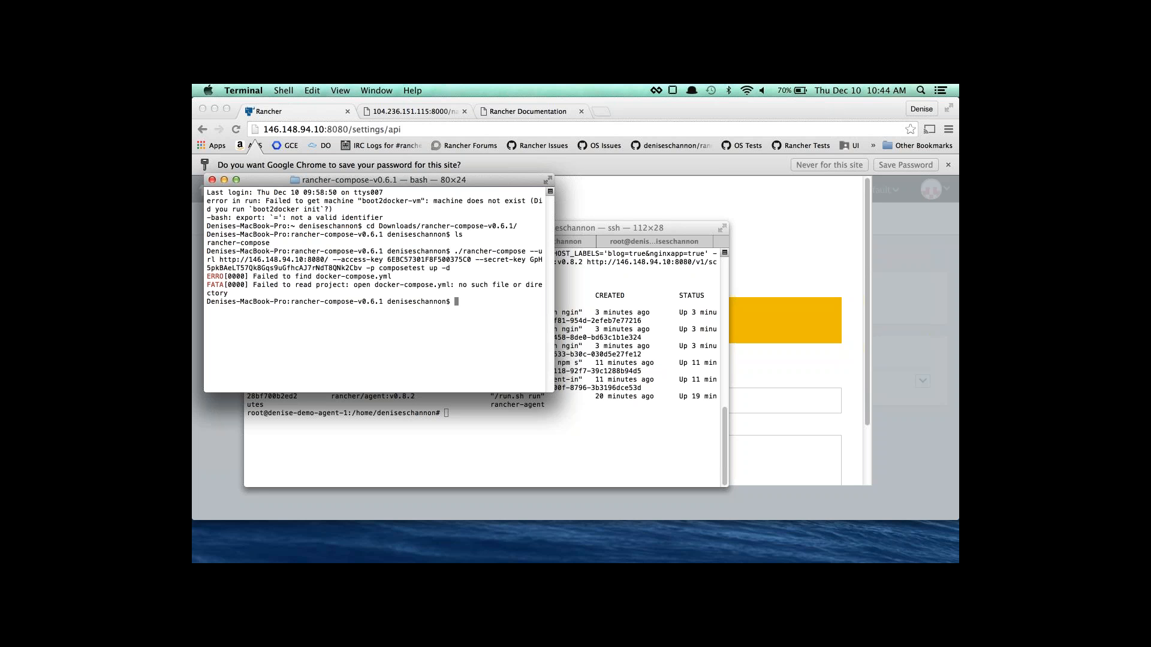
Start a new docker-compose.yml in vim and bring up Application1's compose files in Rancher.
type("vi docker-compose.yml")
key("Return")
key("i")
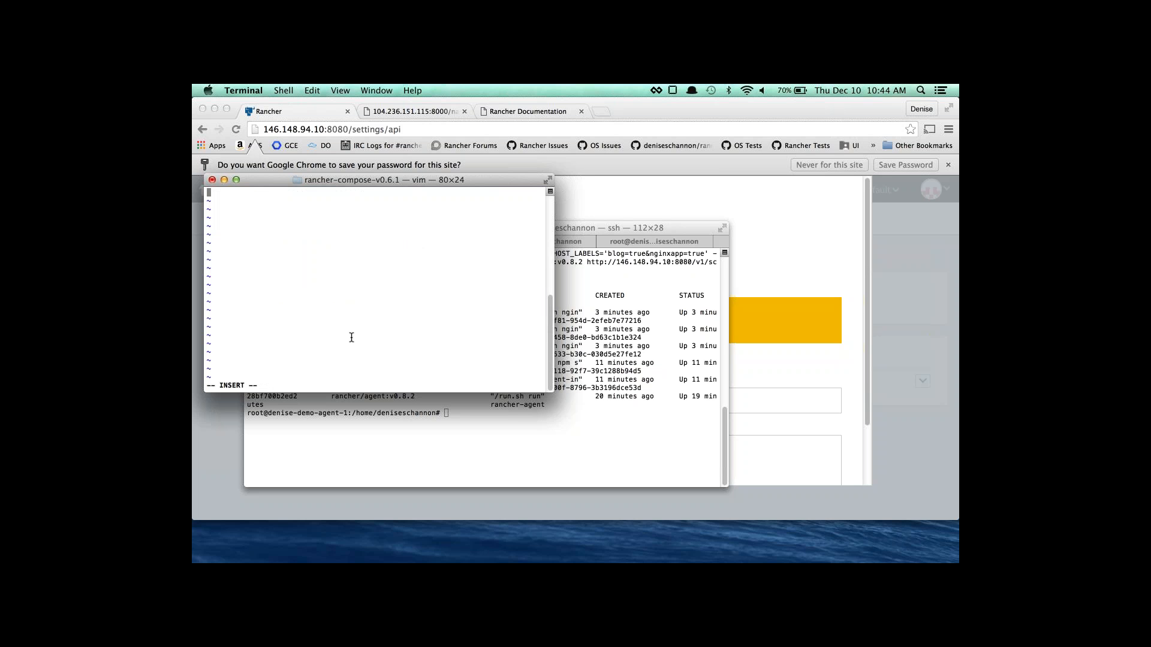
left_click(199, 468)
scroll(471, 400, "down", 3)
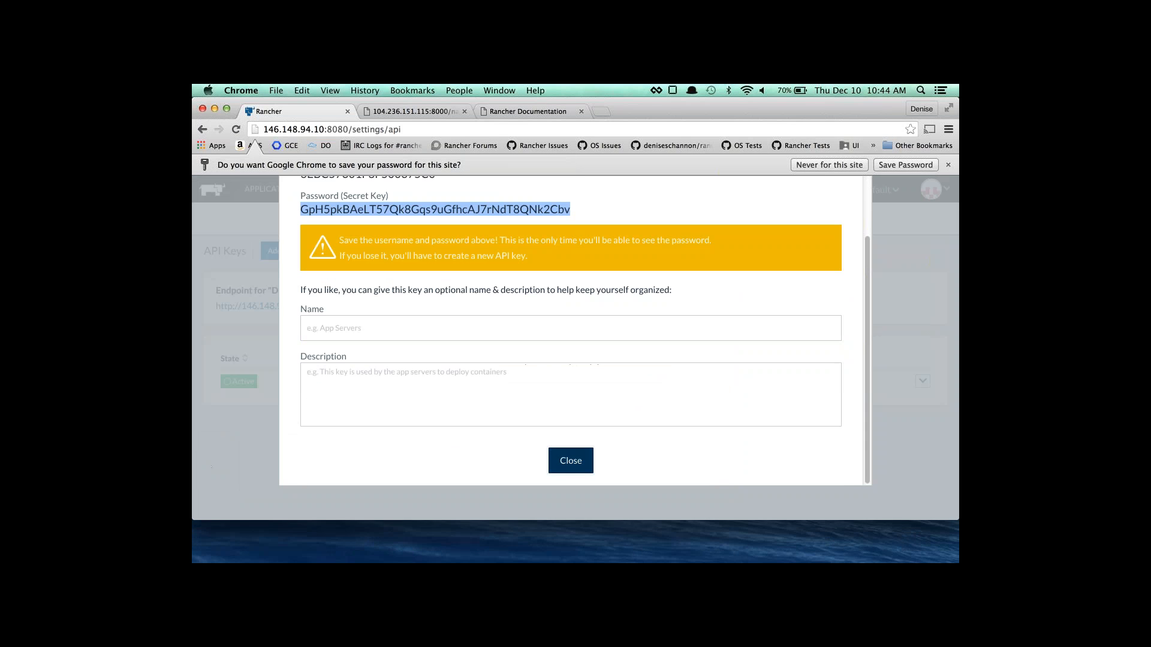
left_click(570, 459)
left_click(272, 189)
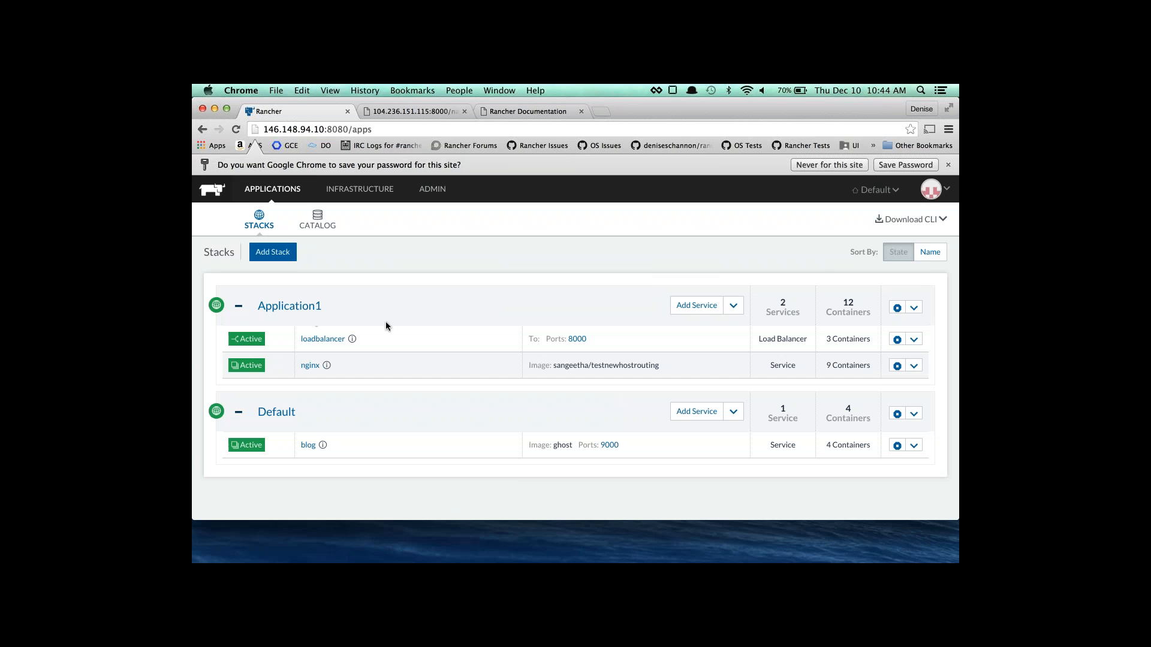
left_click(297, 307)
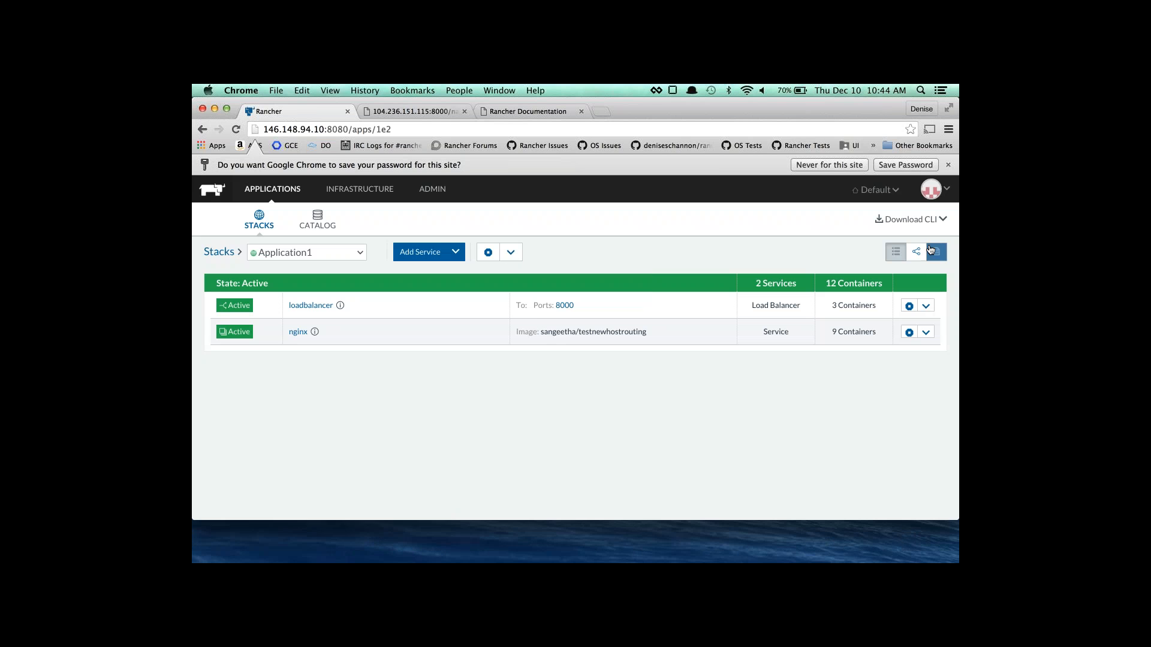
left_click(933, 255)
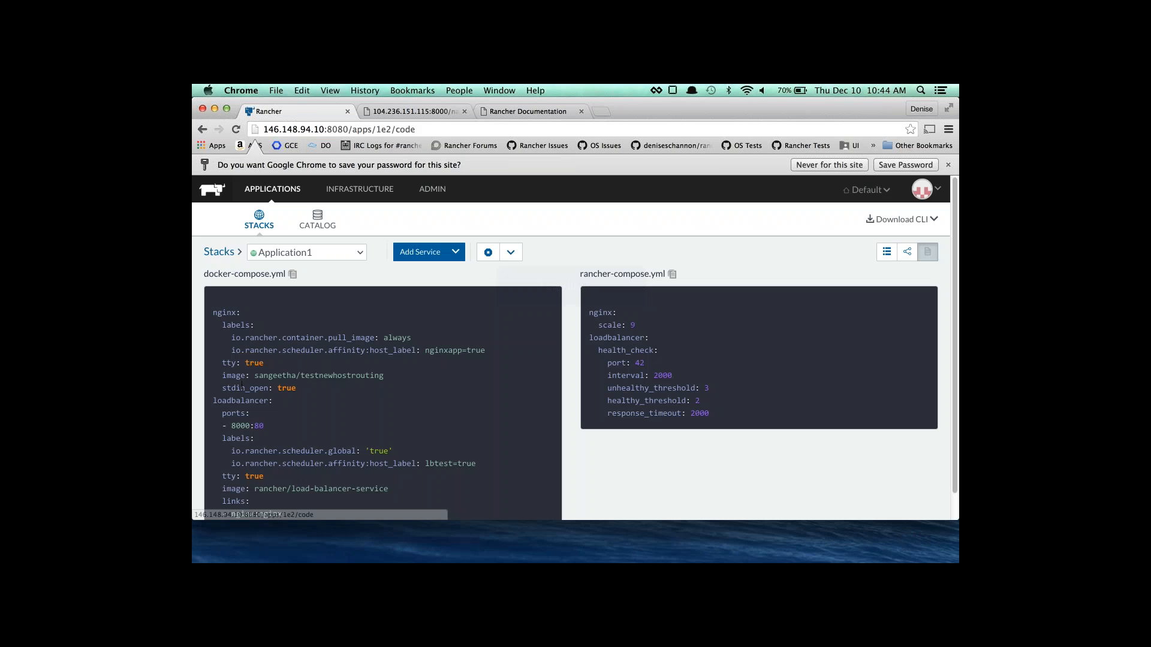
Paste Application1's docker-compose YAML, change balancer port 8000 to 7000, and save.
left_click(293, 272)
key("super+Tab")
key("super+v")
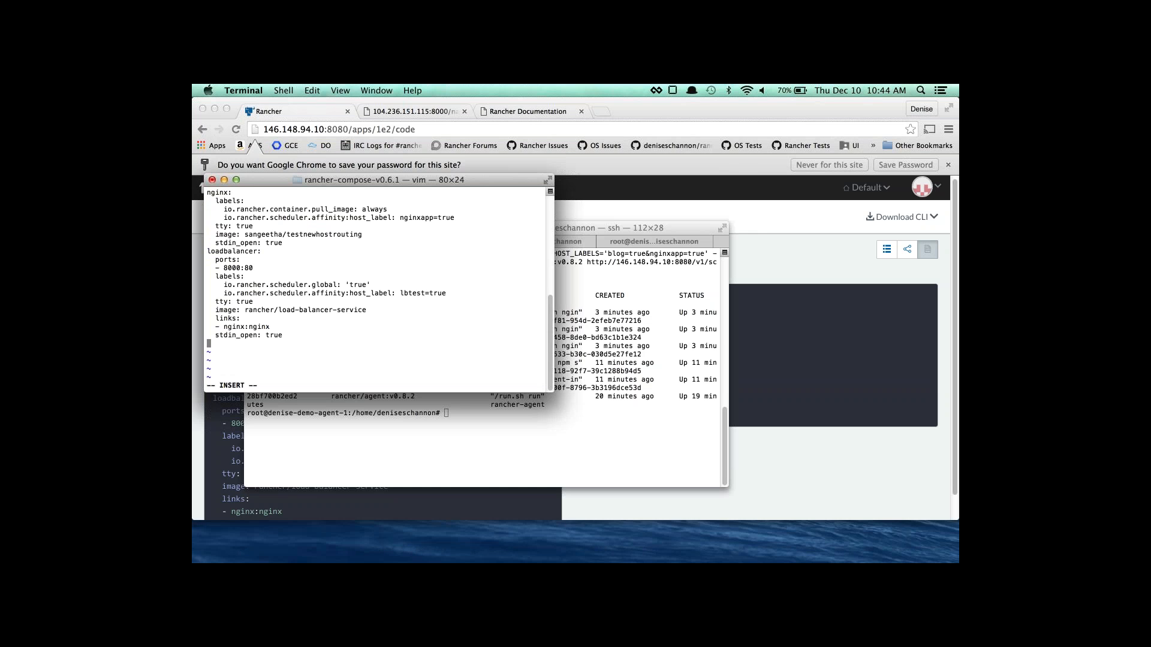
key("Up")
key("Up")
key("Up")
key("Up")
key("Up")
key("Up")
key("Up")
key("Up")
key("Up")
key("Right")
key("Right")
key("Right")
key("Right")
key("Right")
key("BackSpace")
type("7")
key("Escape")
type(":wq")
key("Return")
Create rancher-compose.yml from the copied health-check YAML, save it, and rerun rancher-compose up.
type("vi ")
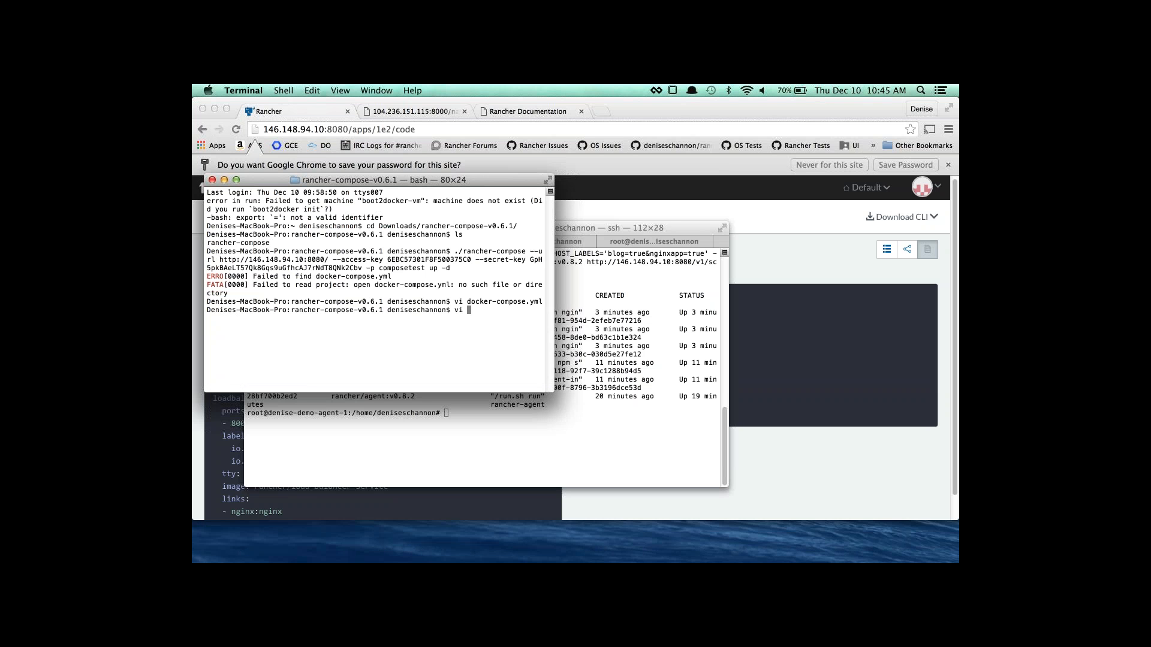
type("rancher-compose .yml")
key("Return")
key("i")
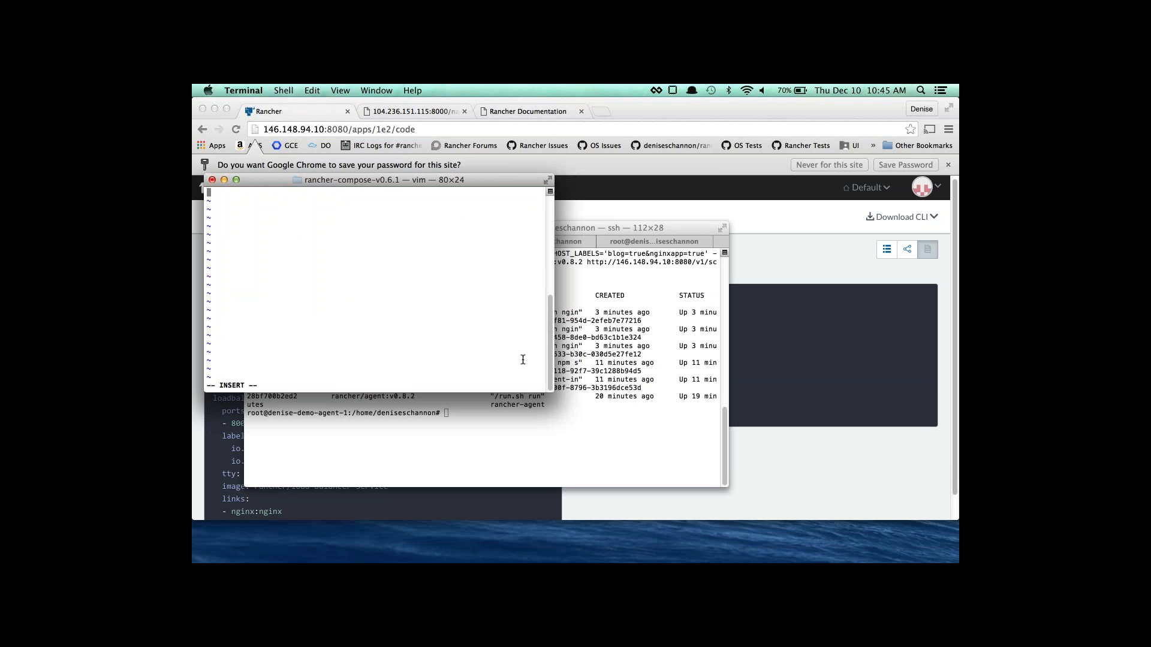
left_click(736, 387)
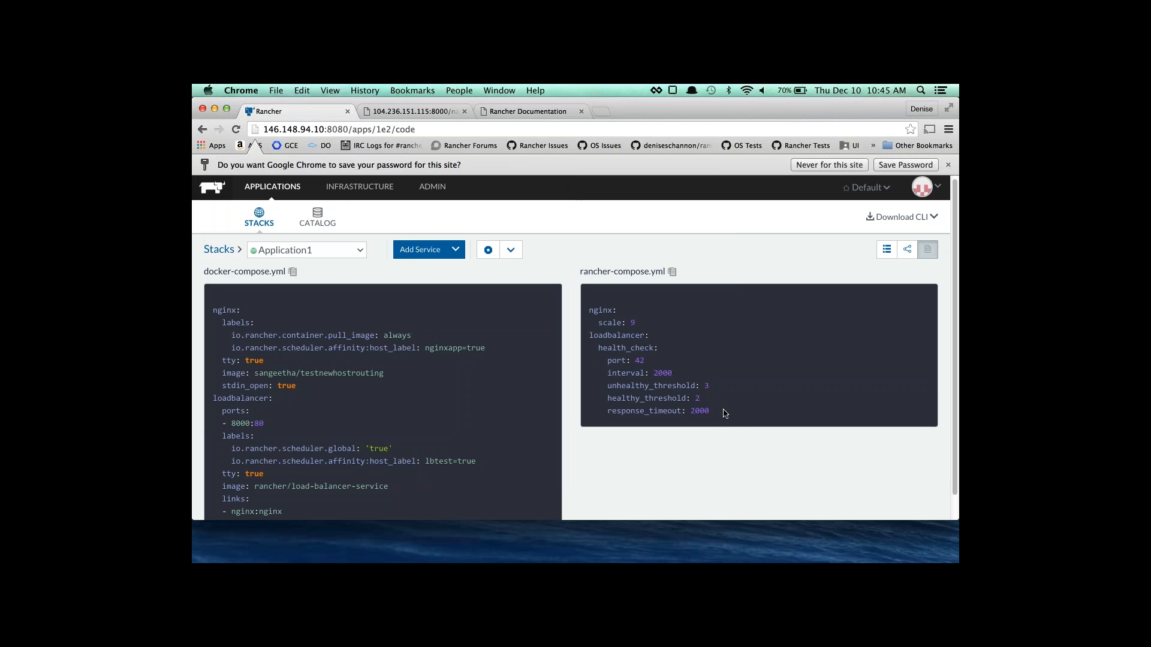
left_click_drag(725, 413, 587, 308)
key("super+c")
key("super+Tab")
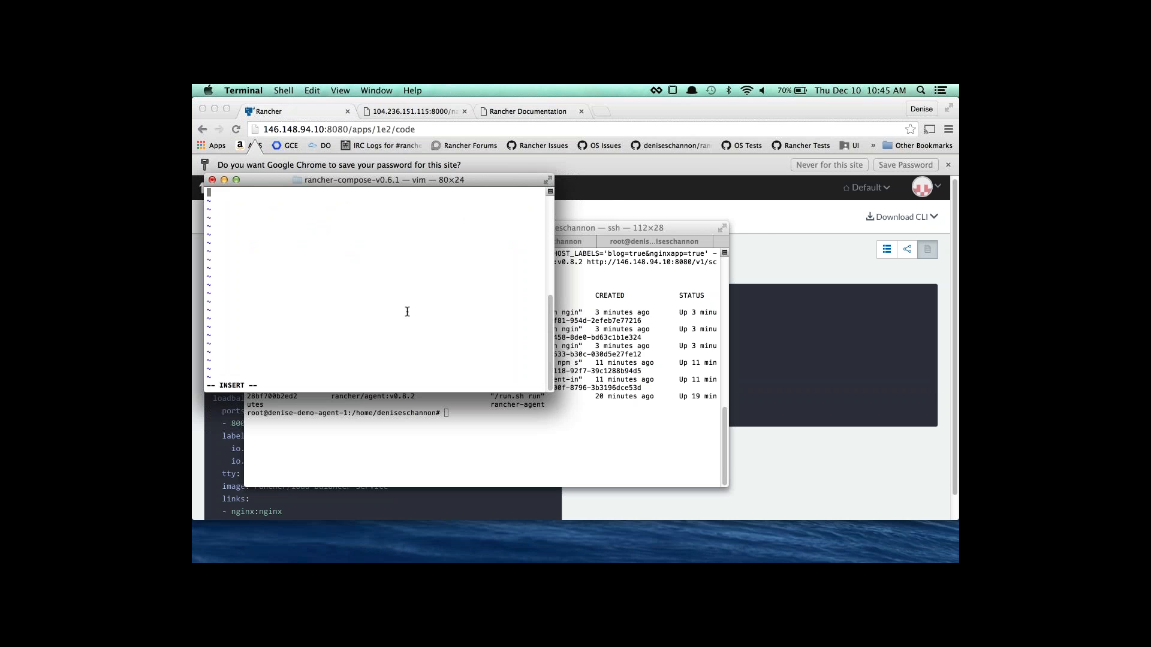
key("super+v")
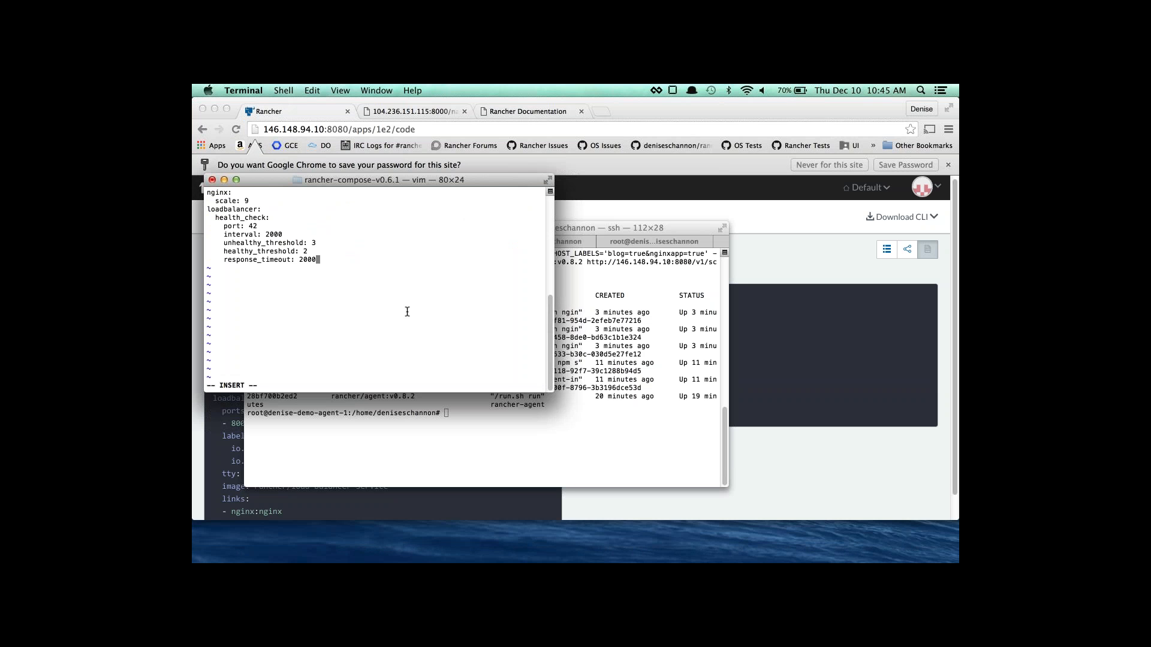
key("Escape")
type(":wq")
key("Return")
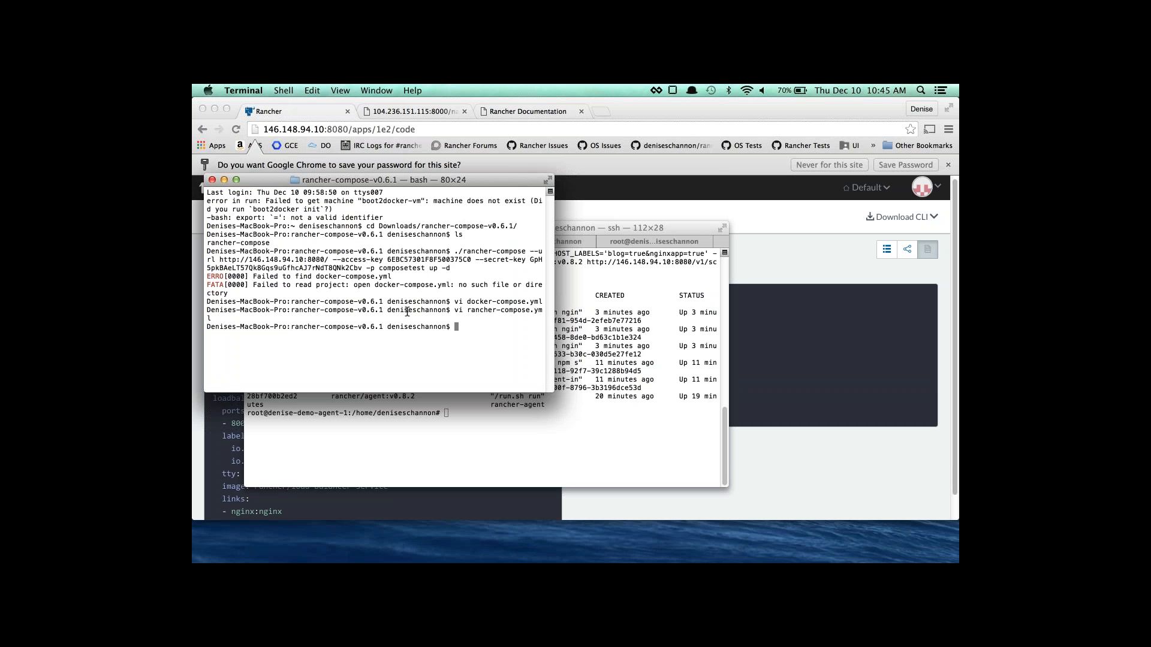
key("Up")
key("Up")
key("Up")
key("Return")
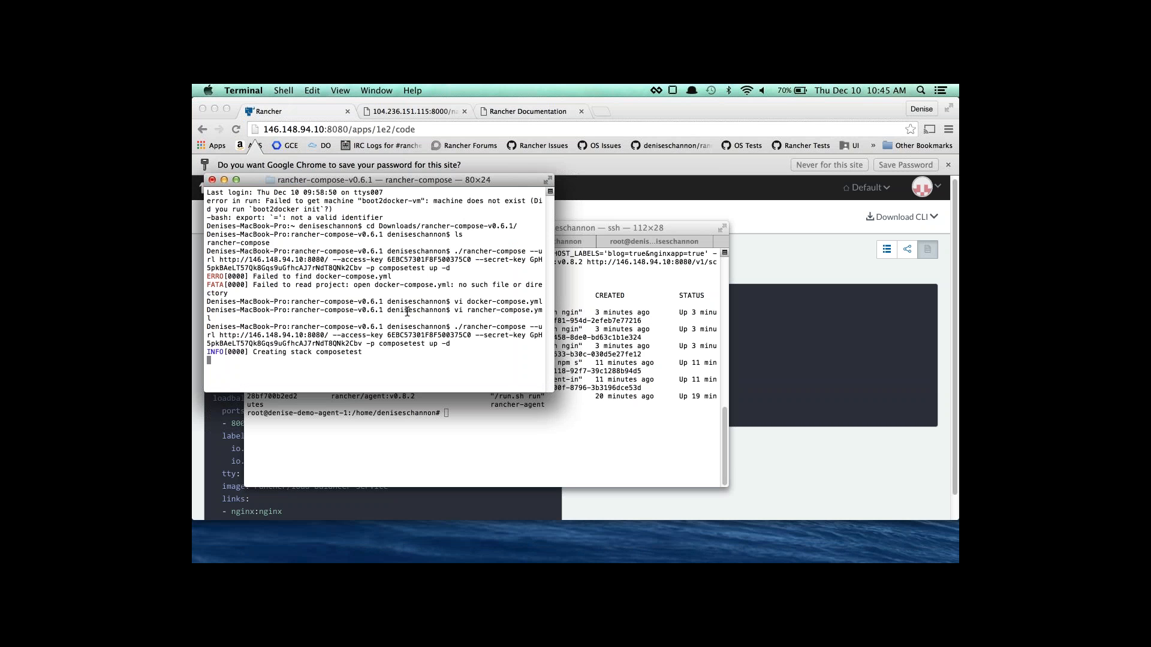
Expand composetest on the stacks list and inspect its port-7000 loadbalancer details.
left_click(806, 519)
left_click(269, 226)
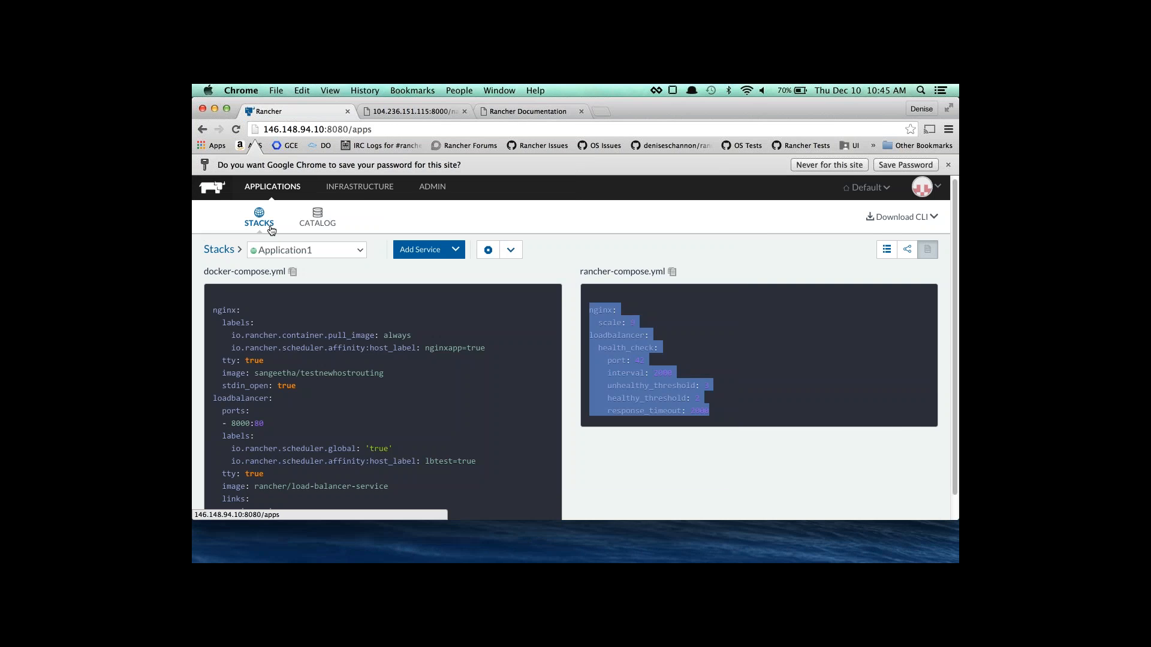
scroll(274, 339, "down", 1)
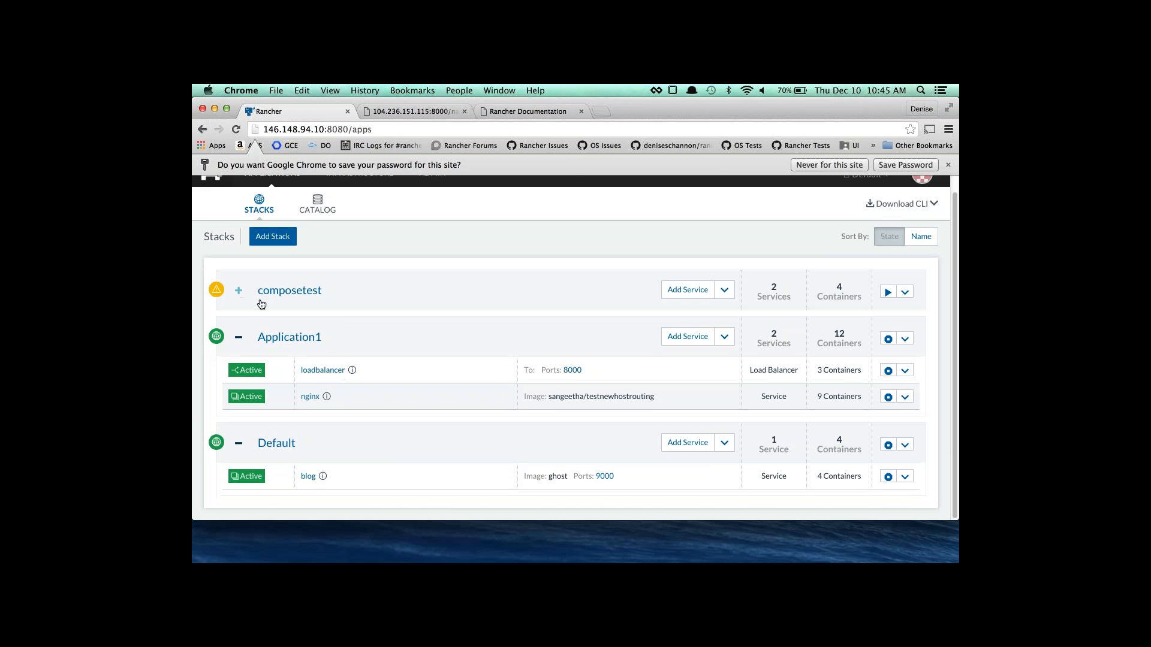
left_click(239, 291)
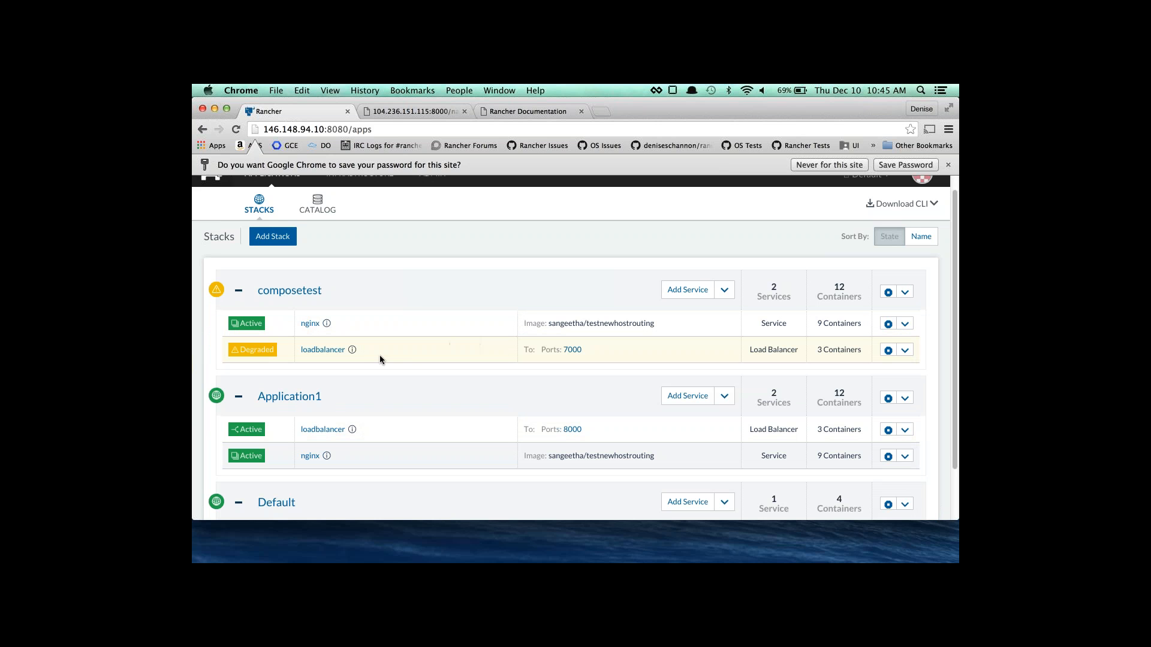
left_click(357, 352)
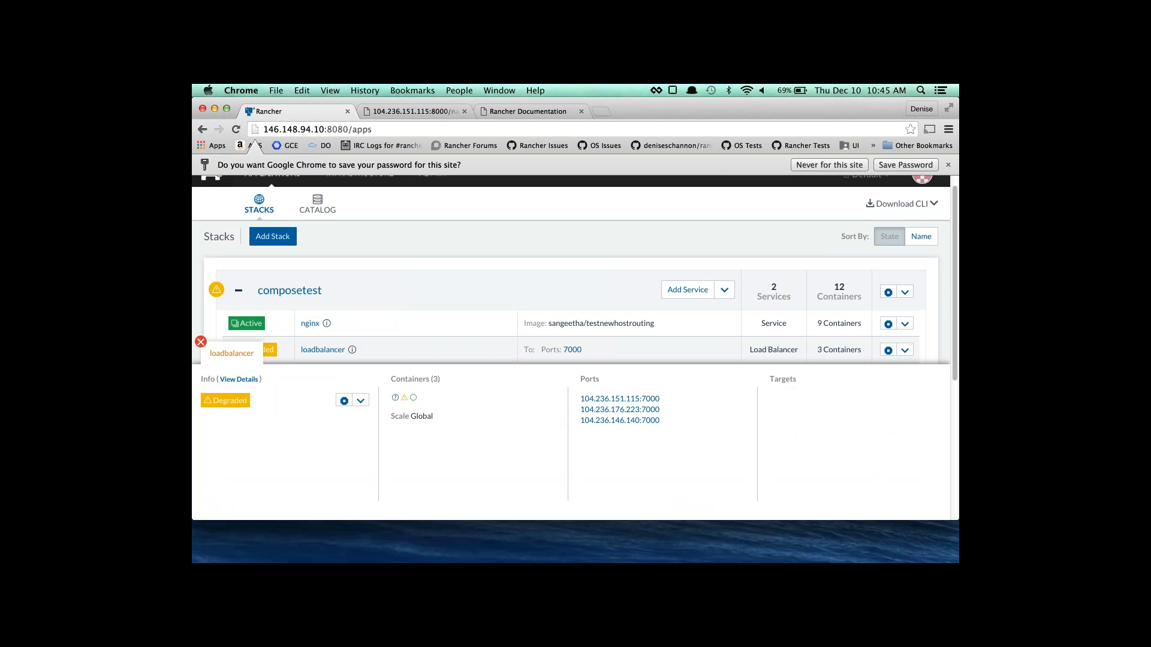
left_click(237, 380)
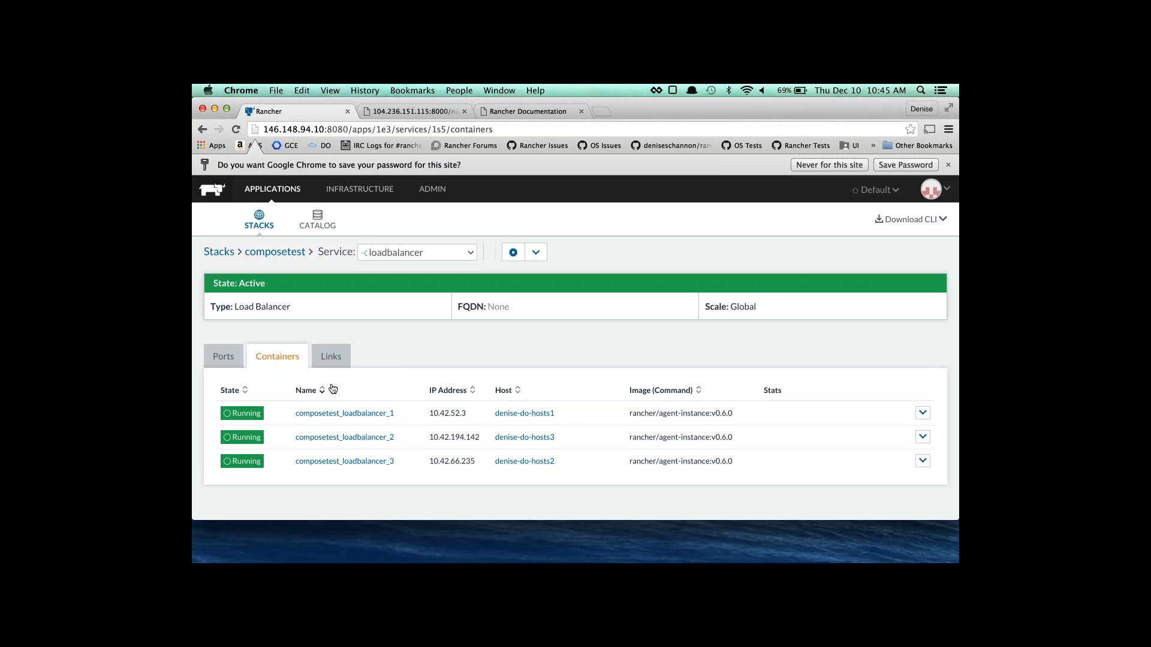
left_click(273, 231)
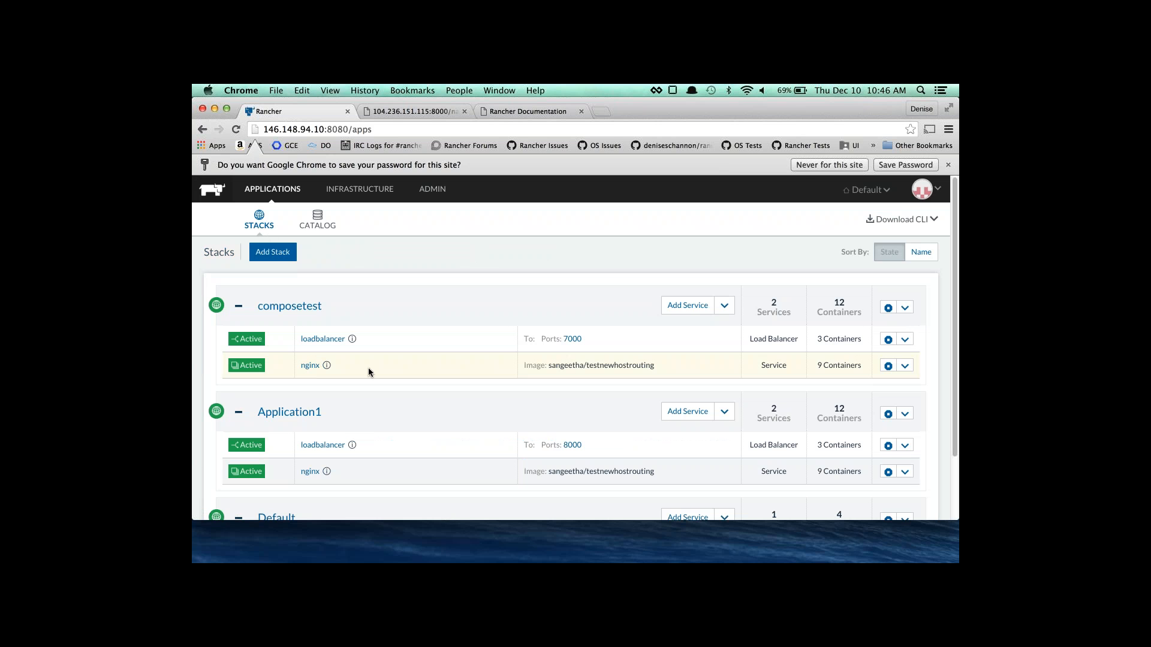
Open the composetest balancer's port 7000 link and place the cursor at the address end.
left_click(573, 339)
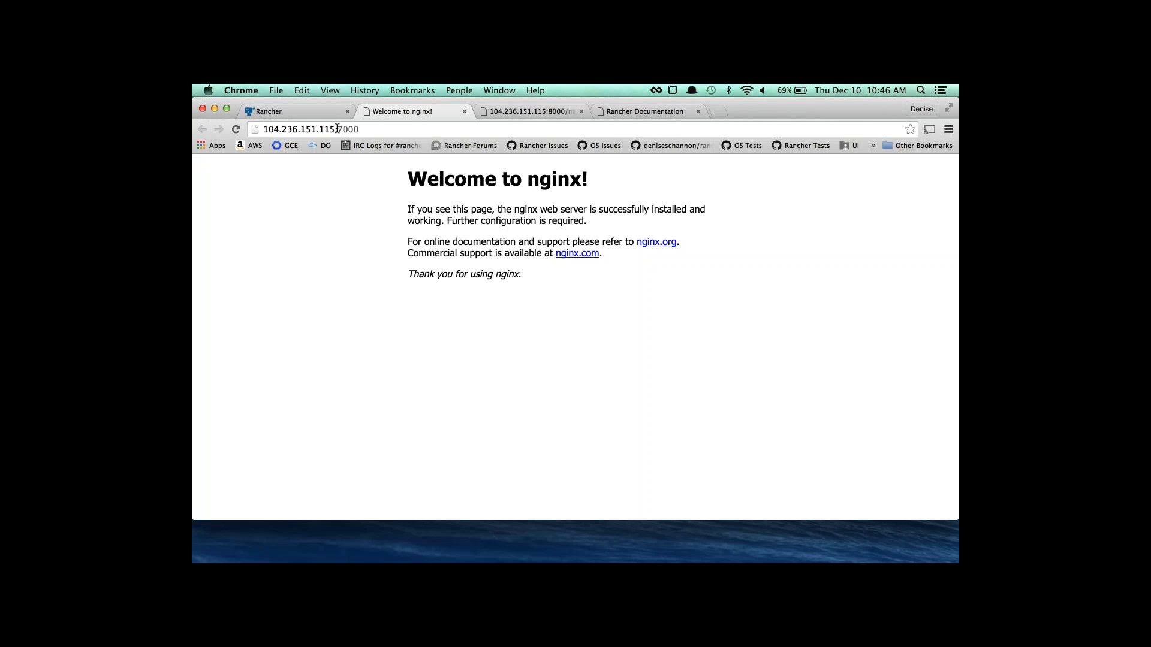
left_click(367, 130)
left_click(366, 129)
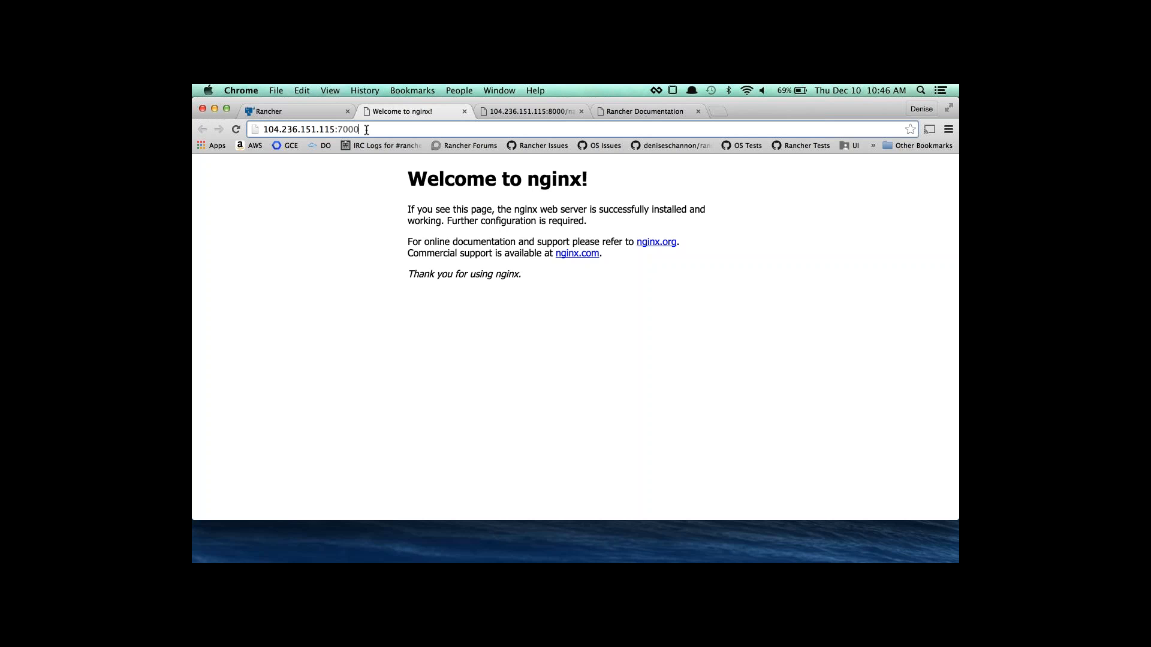
Load name.html on port 7000, reload twice to see different container ids, then close the tab.
type("/name.html")
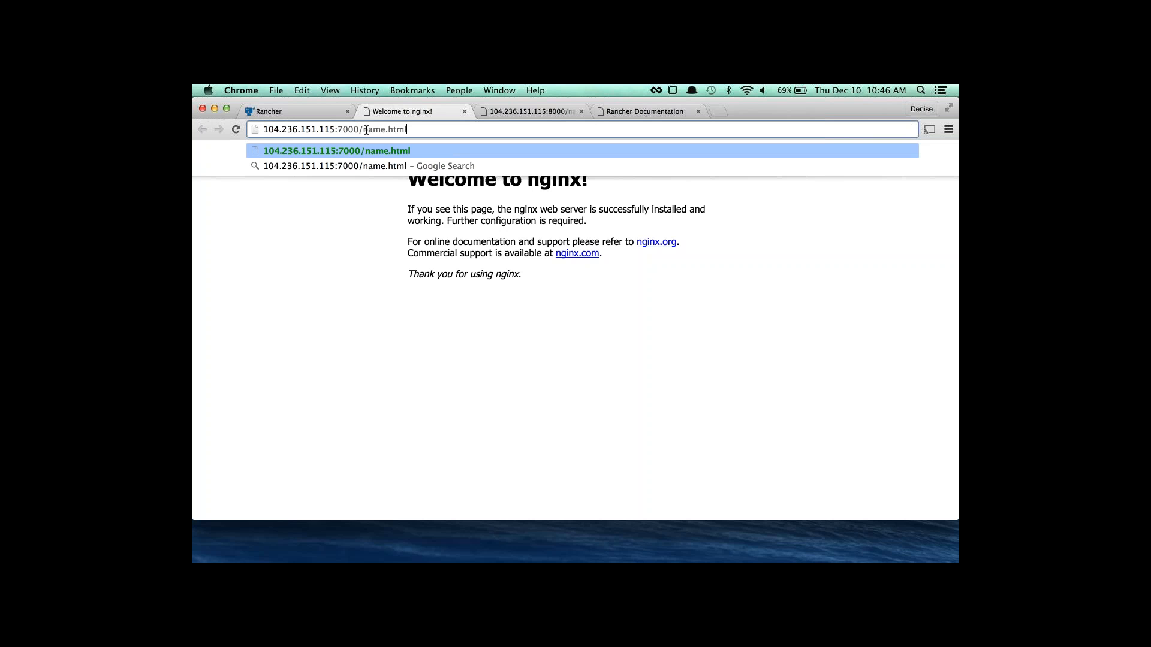
key("Return")
left_click(236, 130)
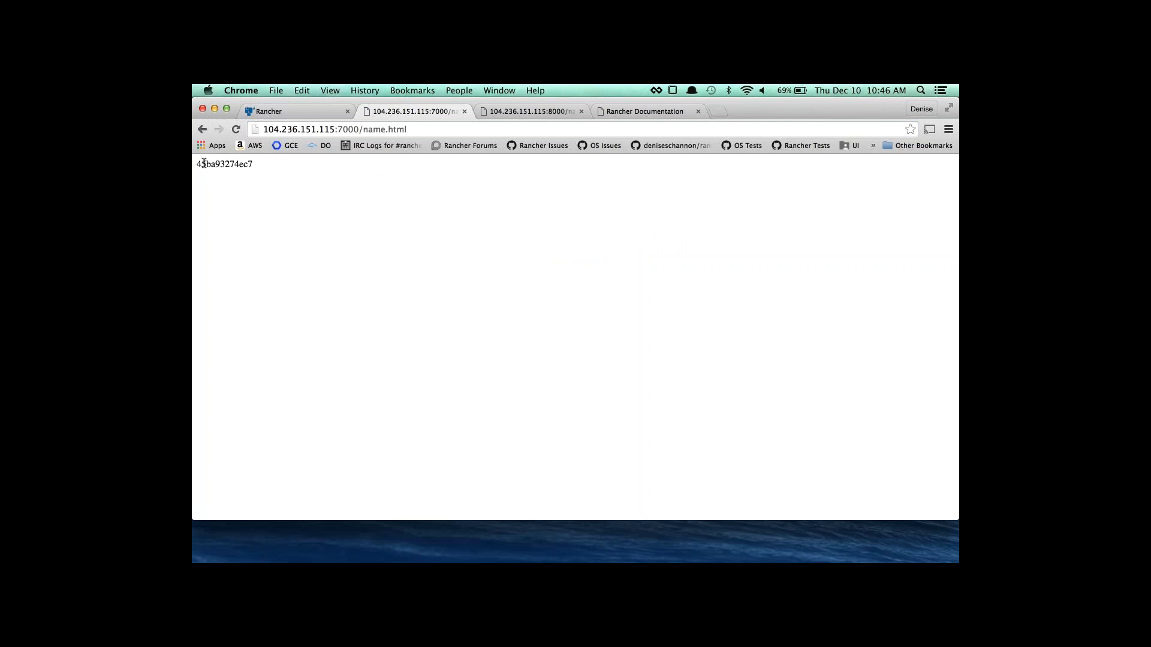
double_click(199, 164)
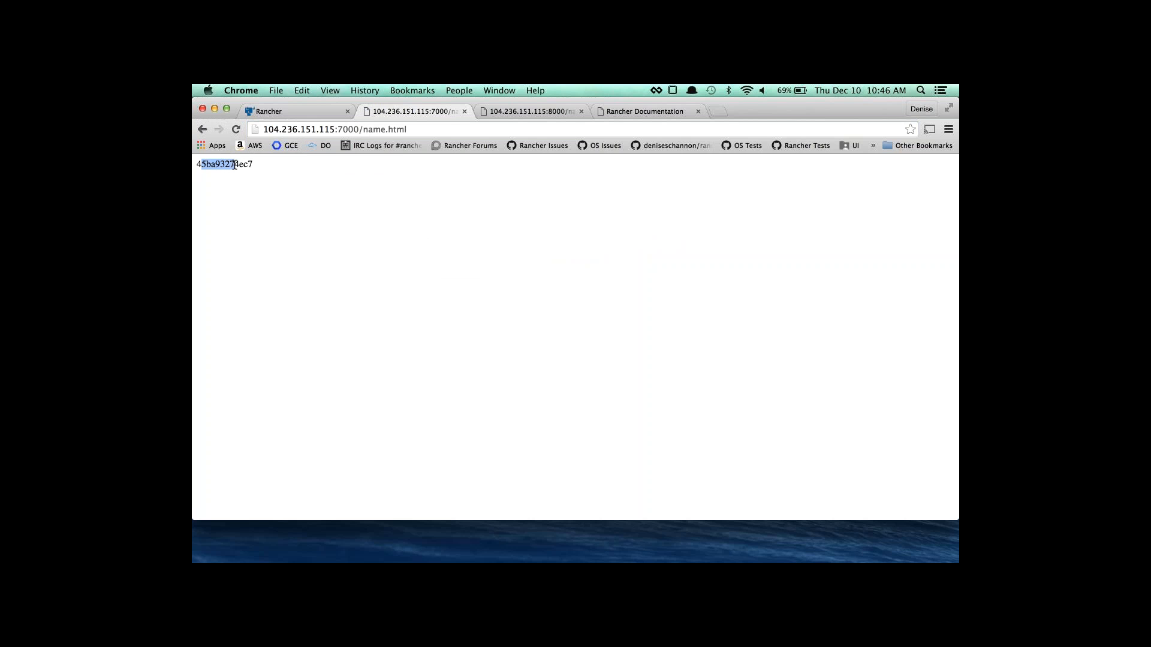
left_click(235, 131)
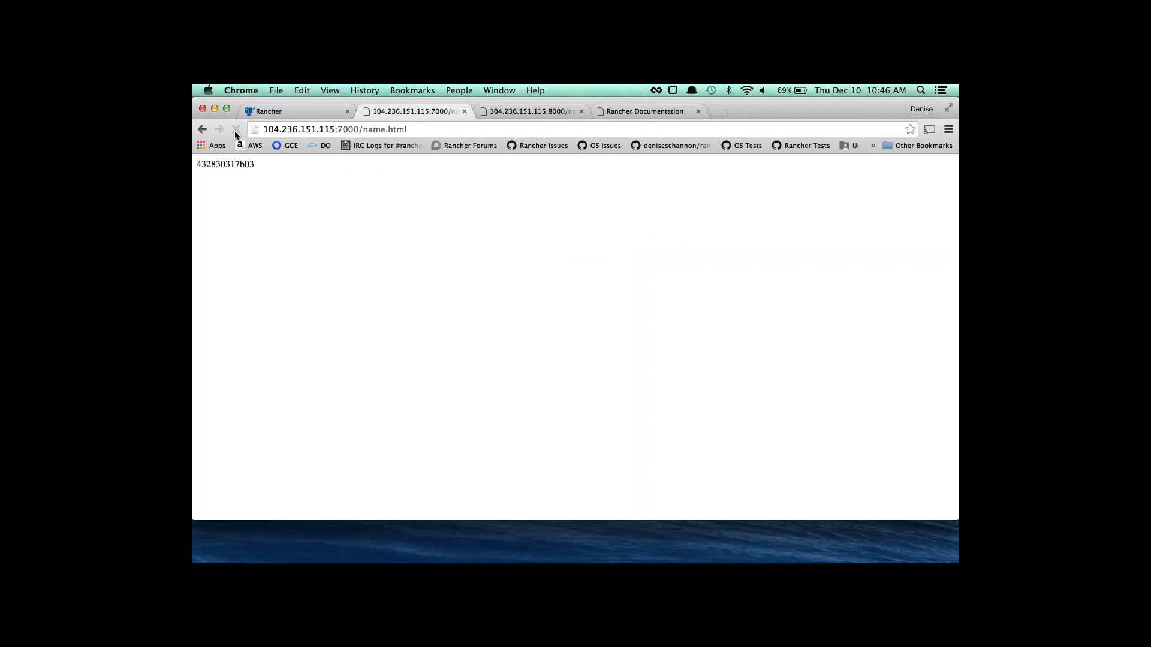
left_click(463, 112)
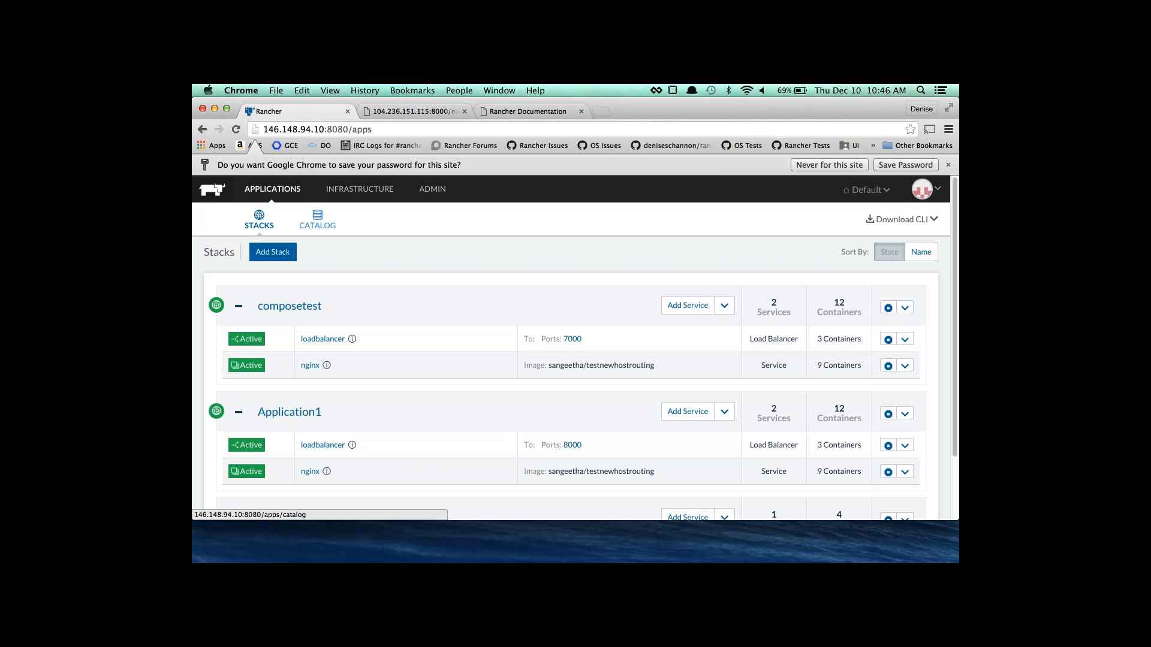
Browse the catalog down to the Gluster FS card and open its details.
left_click(317, 220)
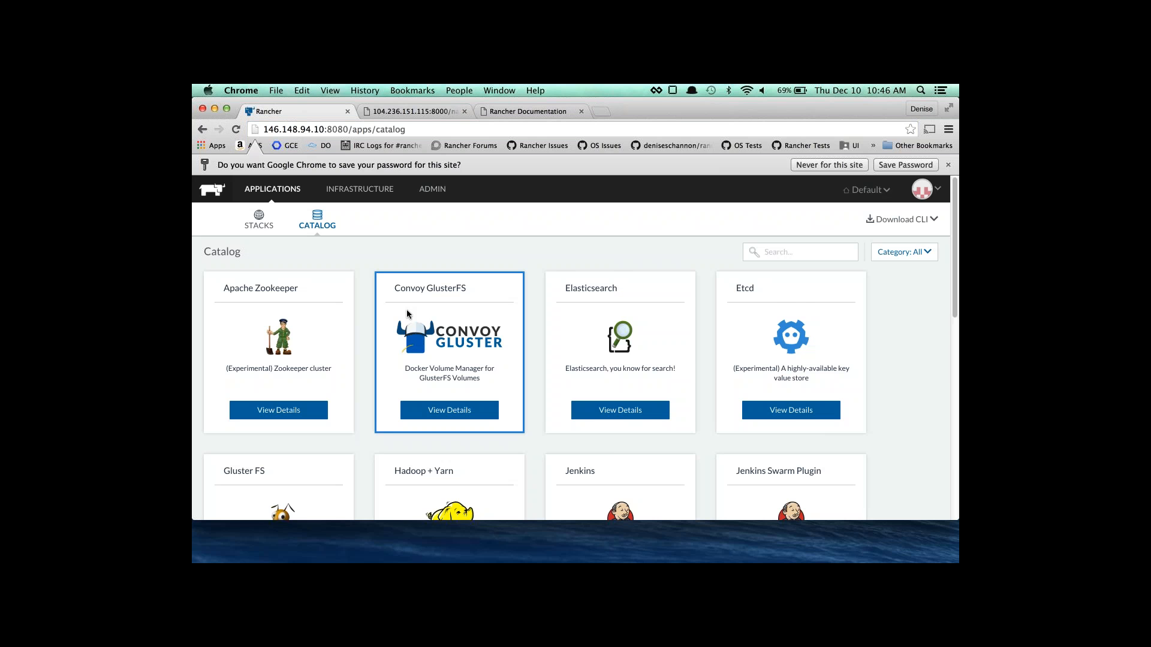
scroll(371, 306, "down", 2)
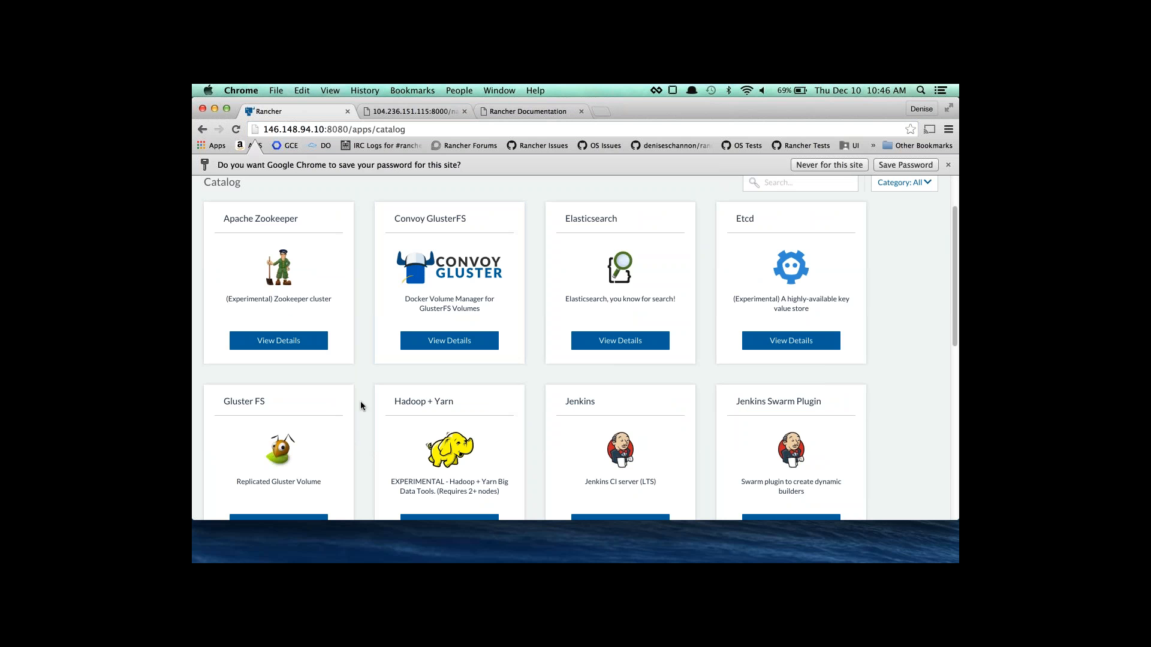
scroll(396, 442, "down", 2)
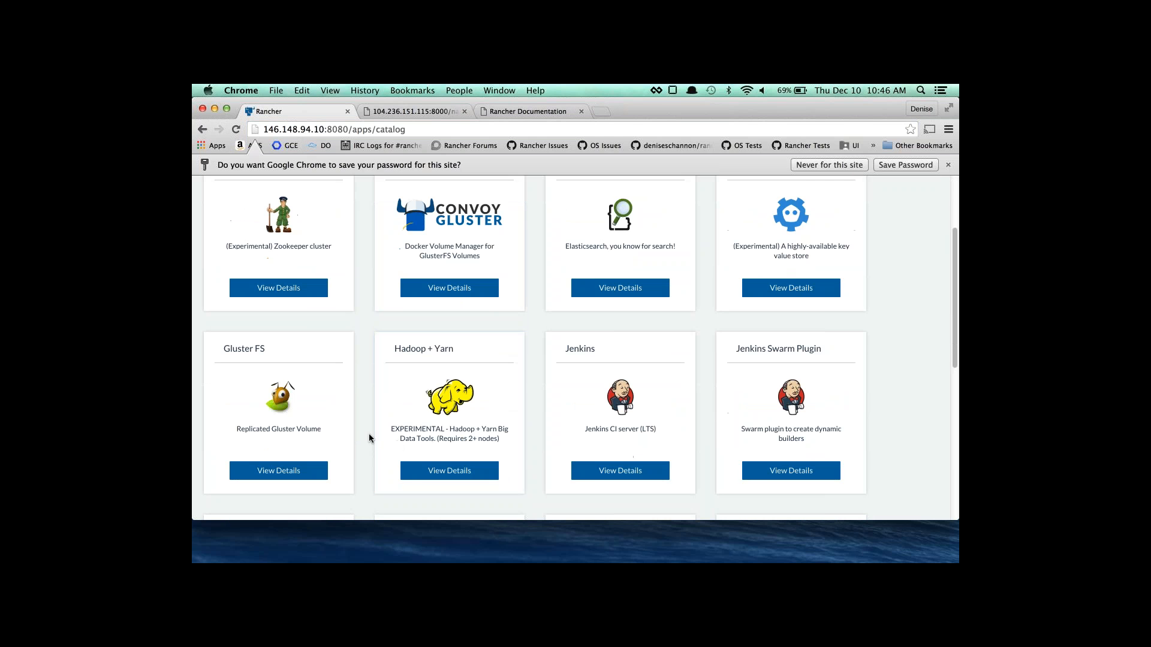
scroll(368, 437, "down", 1)
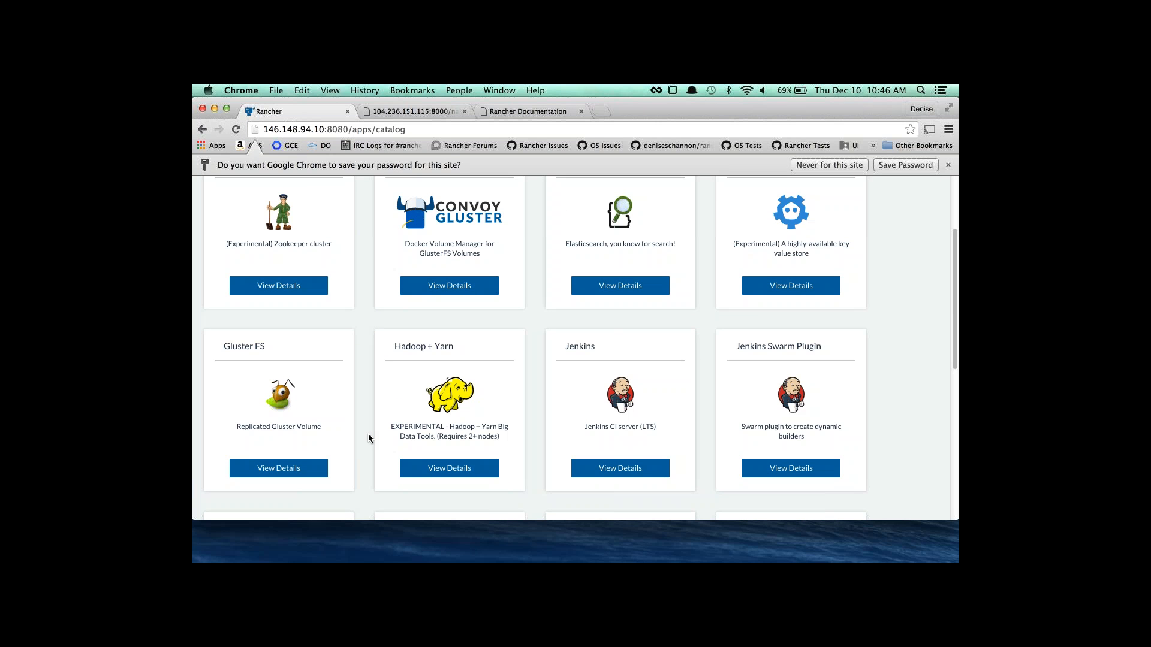
scroll(368, 438, "down", 1)
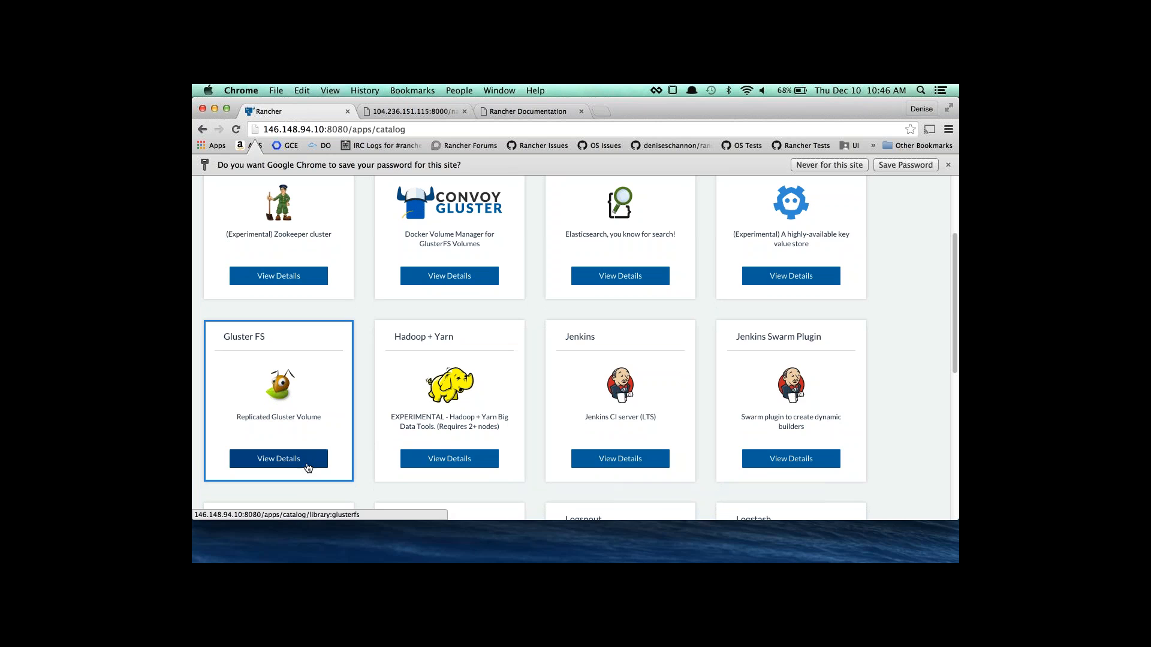
left_click(306, 464)
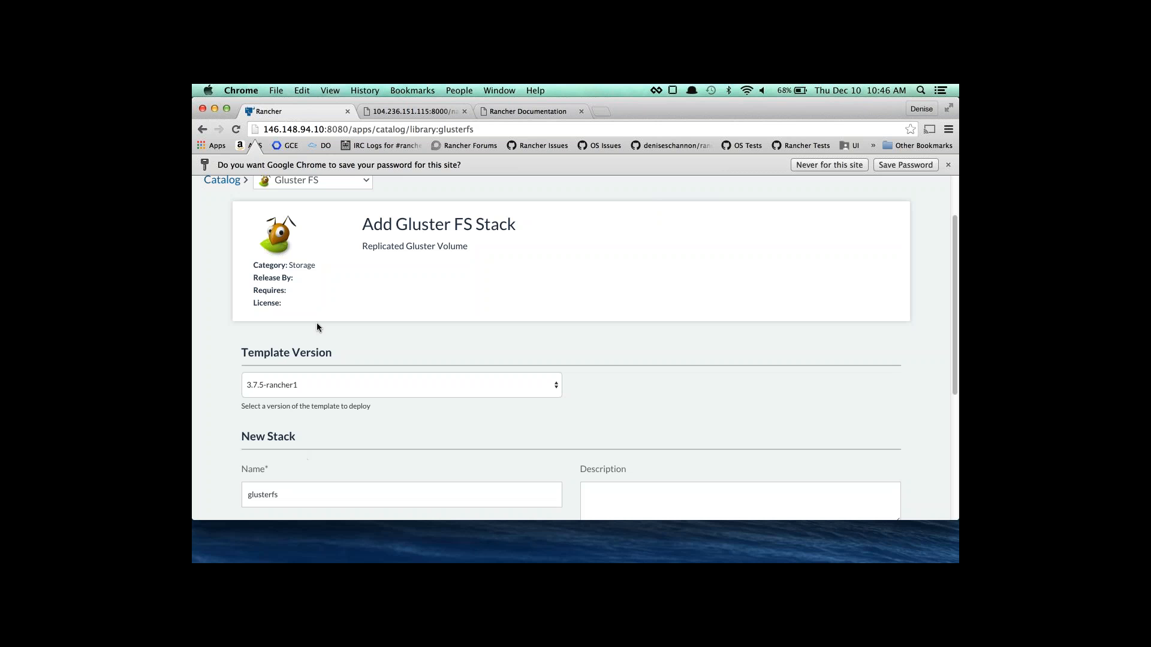
Review the compose file preview, then launch the glusterfs stack with volume my_vol.
scroll(322, 327, "down", 1)
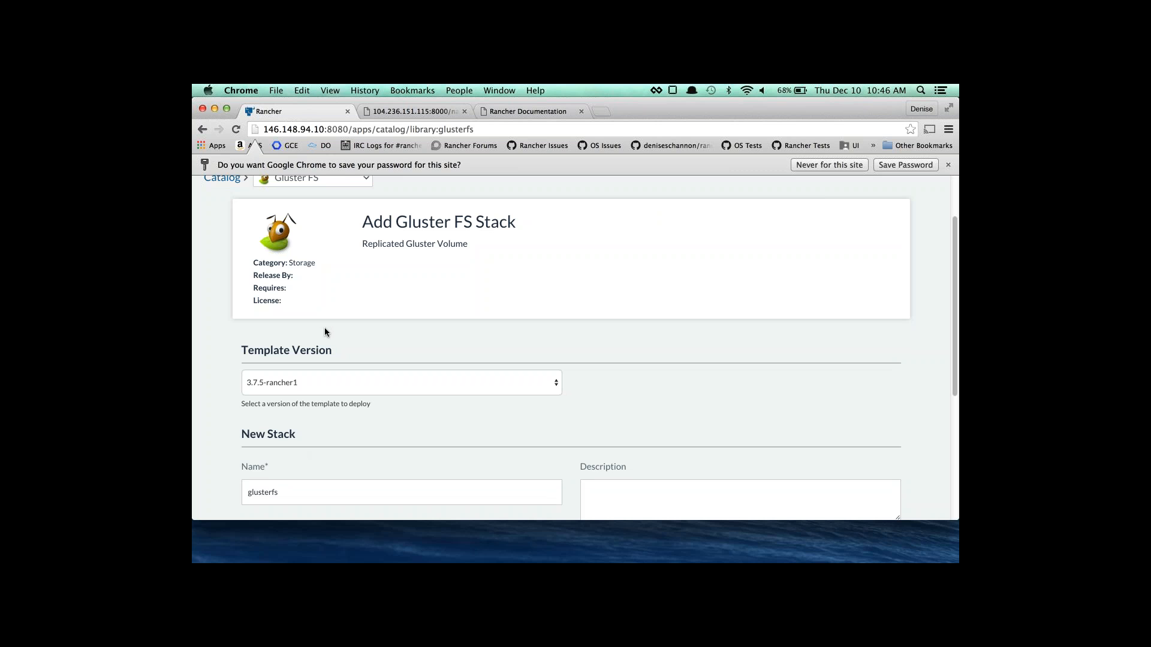
scroll(323, 335, "down", 8)
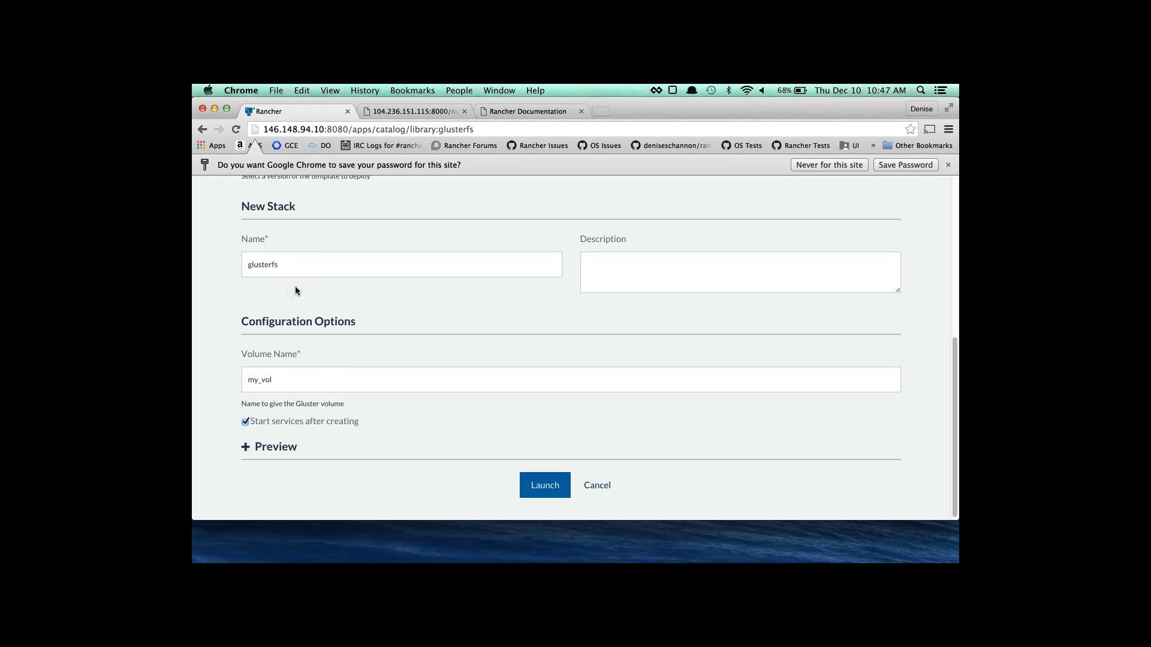
left_click(246, 448)
scroll(254, 438, "down", 5)
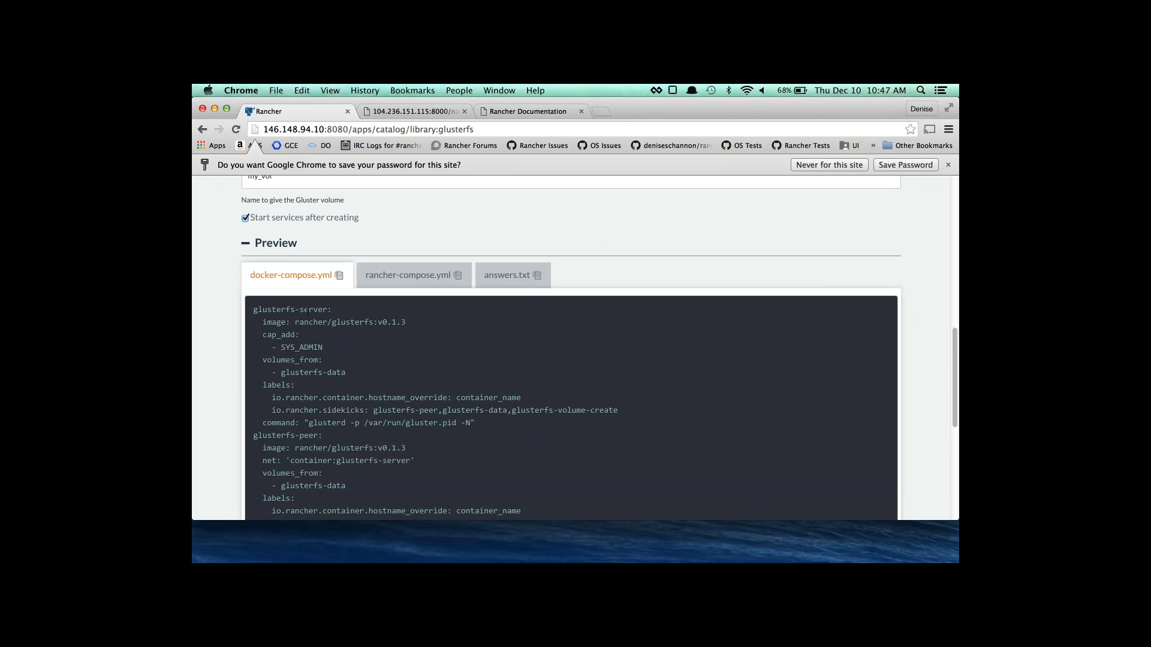
scroll(307, 312, "down", 5)
scroll(308, 318, "up", 7)
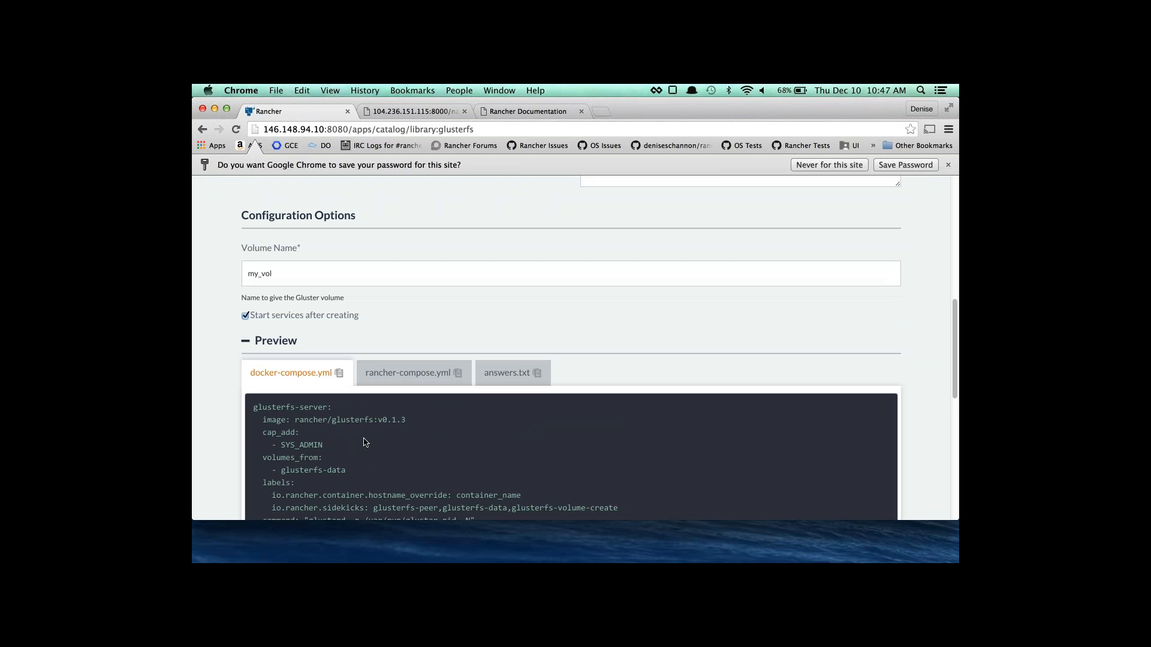
left_click(284, 343)
scroll(380, 376, "up", 5)
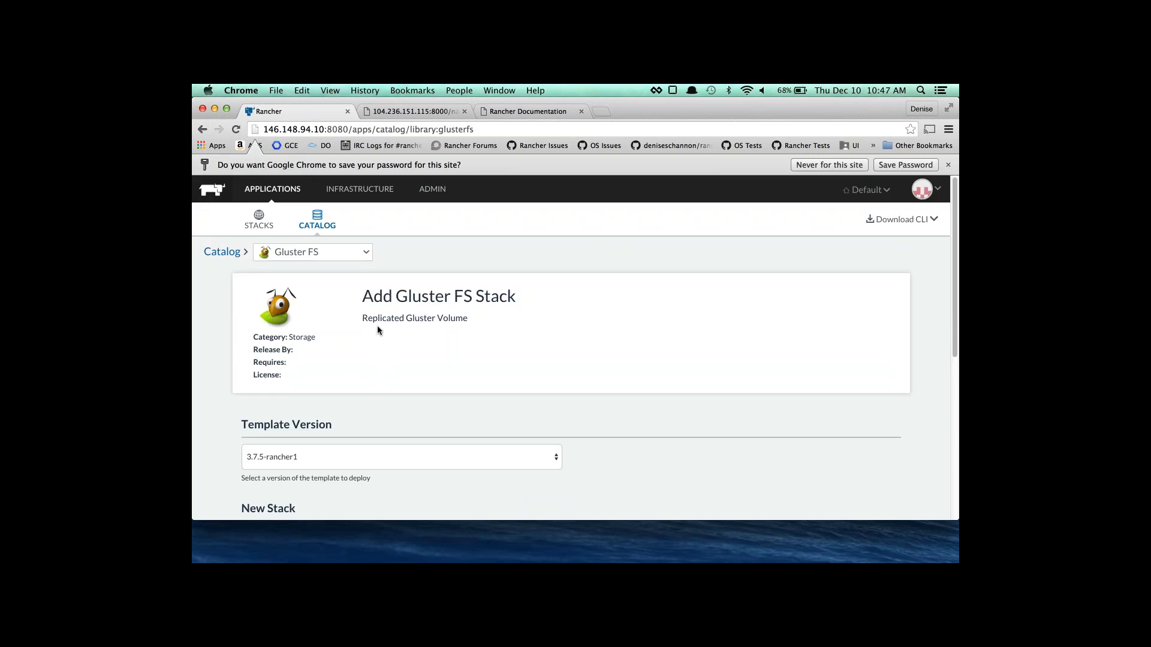
scroll(380, 329, "down", 5)
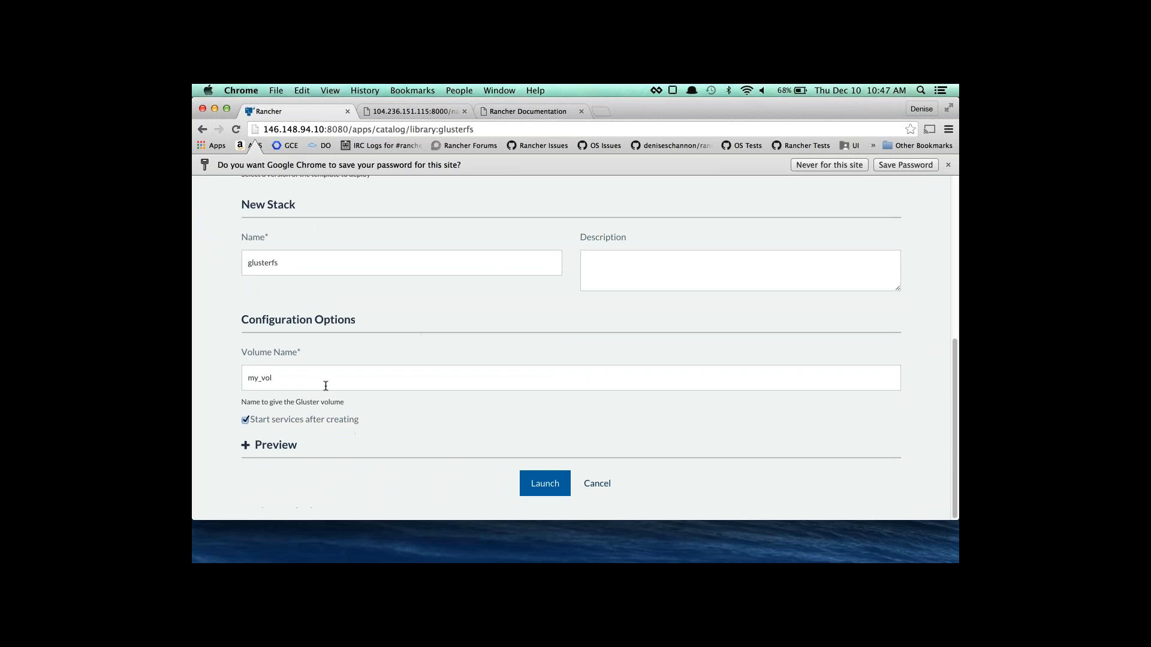
left_click(542, 483)
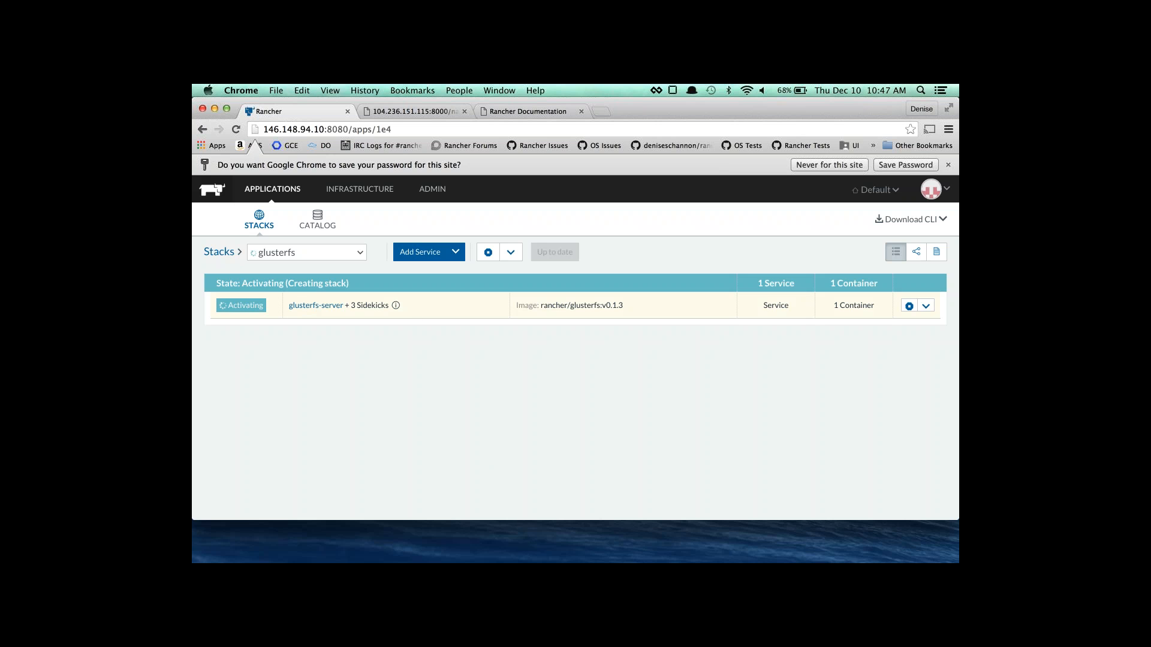
Check the hosts under Infrastructure, then return to the stacks list.
left_click(367, 198)
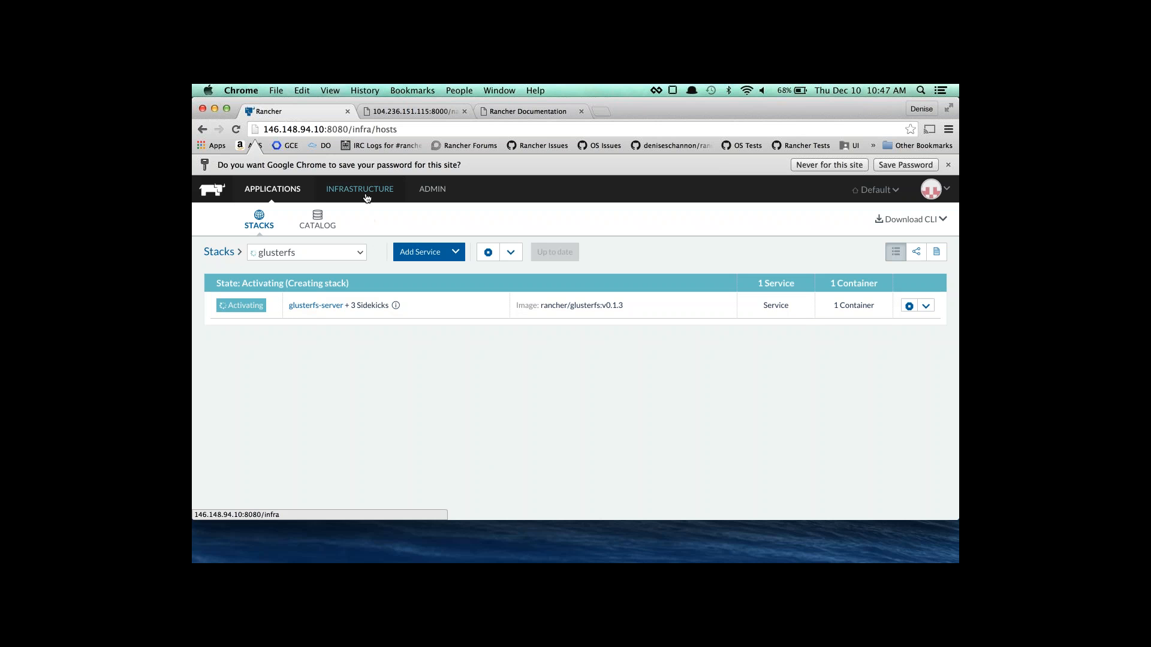
scroll(391, 435, "down", 10)
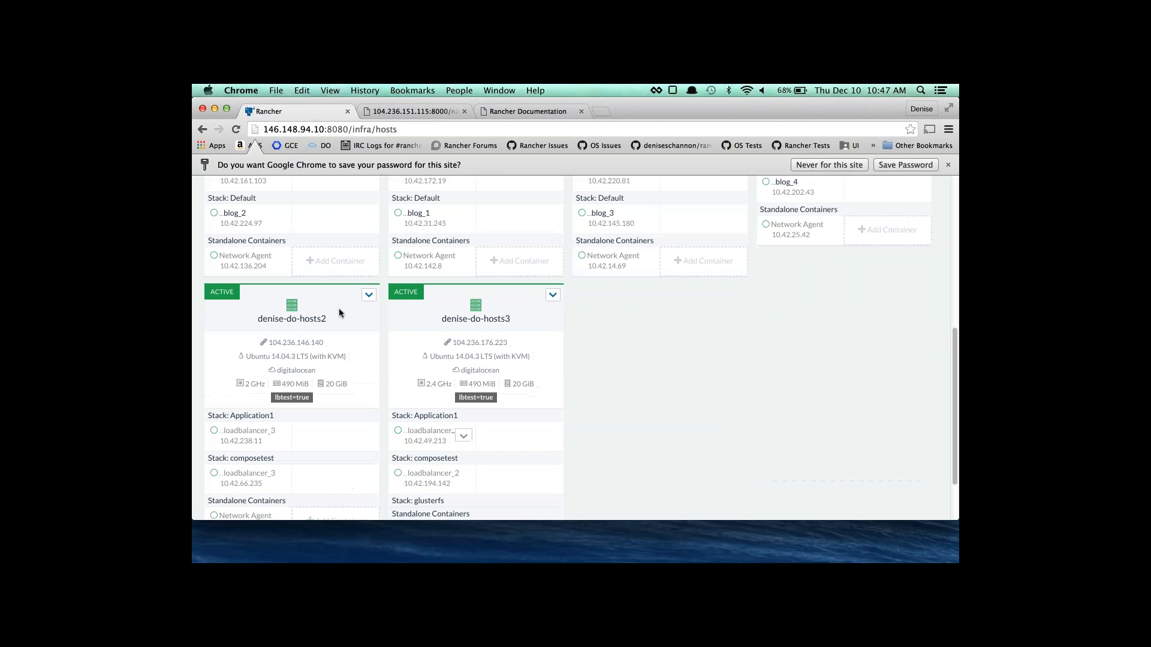
scroll(382, 339, "up", 10)
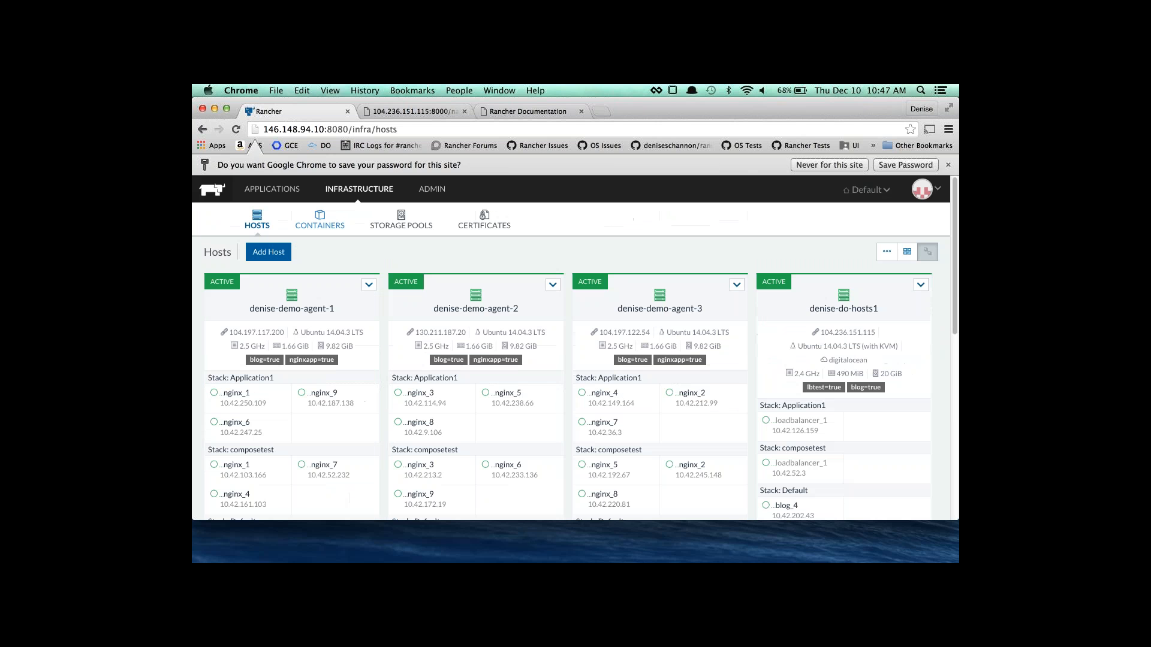
left_click(274, 196)
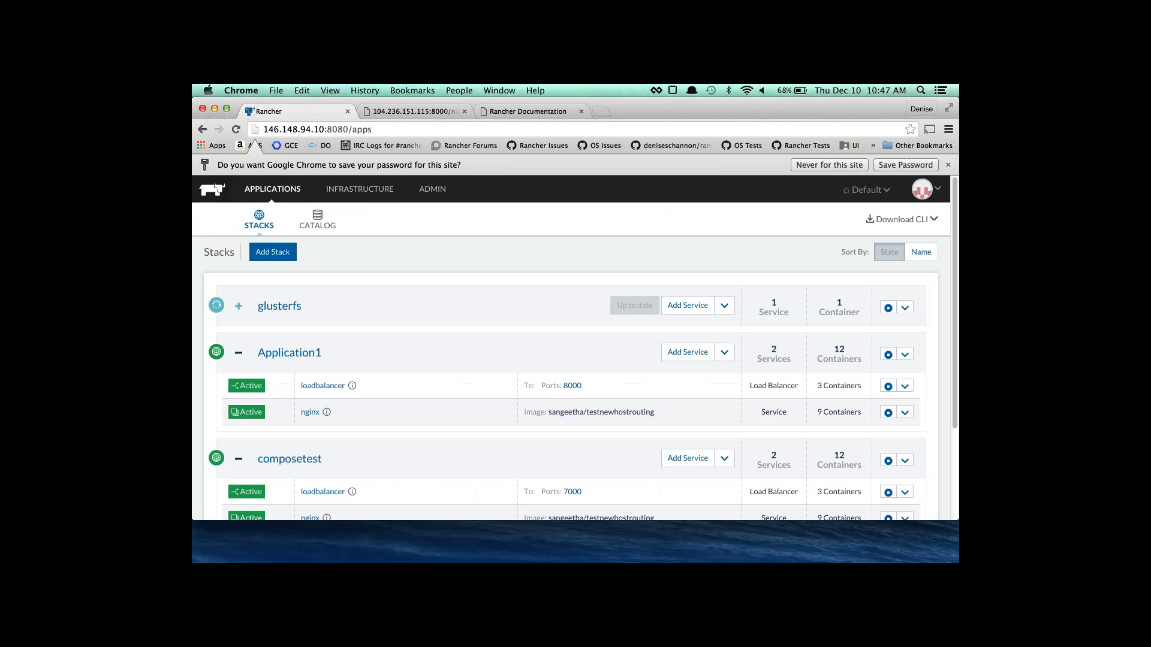
Browse the catalog templates, then expand the glusterfs stack to check its activating services.
left_click(321, 221)
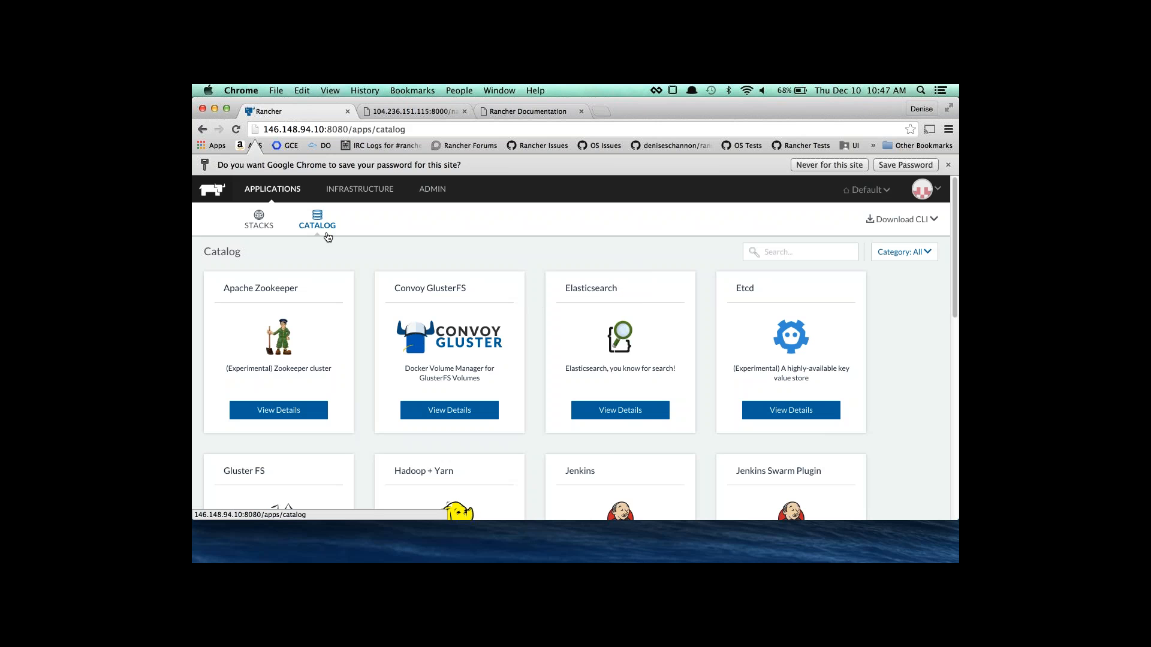
scroll(407, 429, "down", 7)
scroll(407, 430, "up", 2)
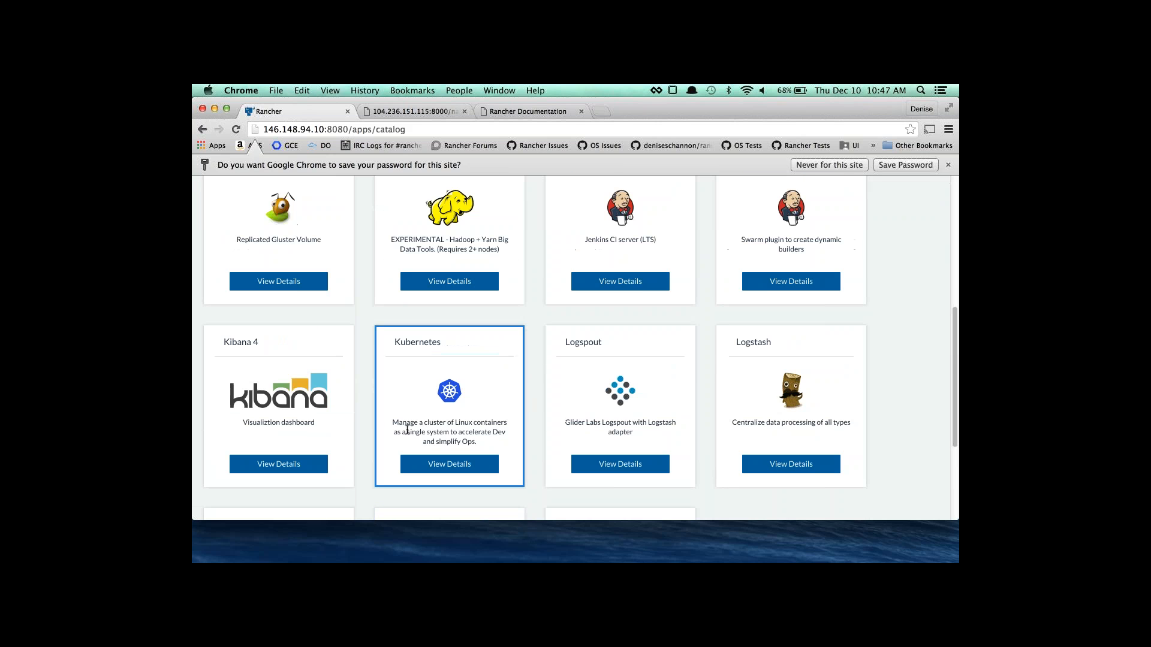
scroll(407, 430, "up", 3)
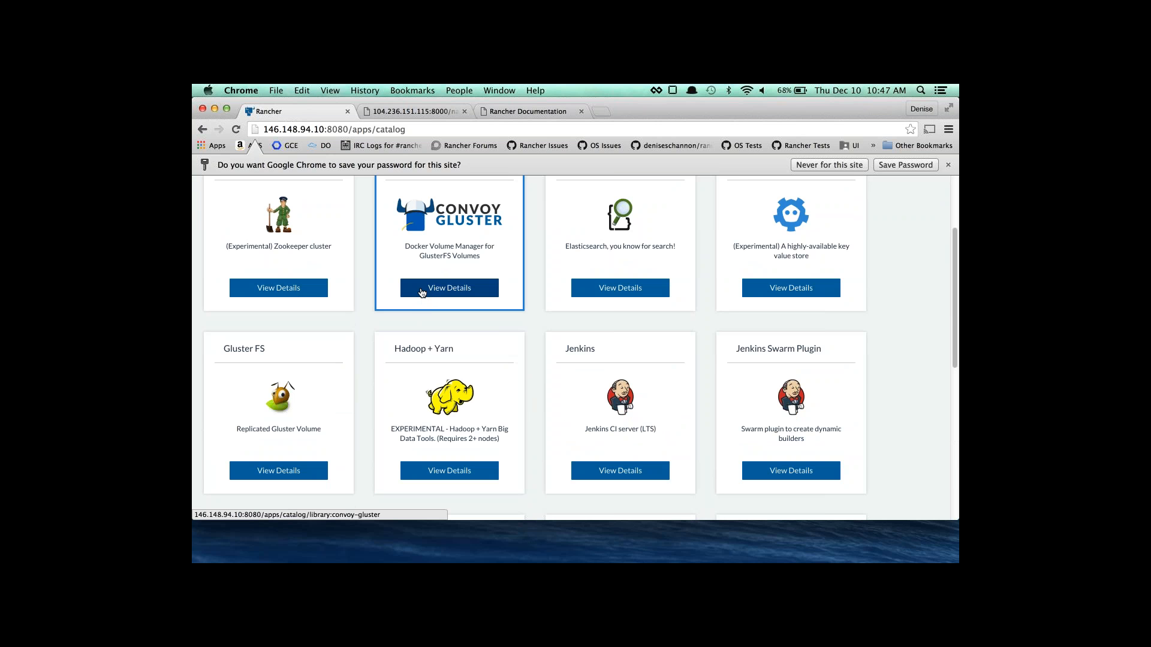
scroll(410, 296, "up", 3)
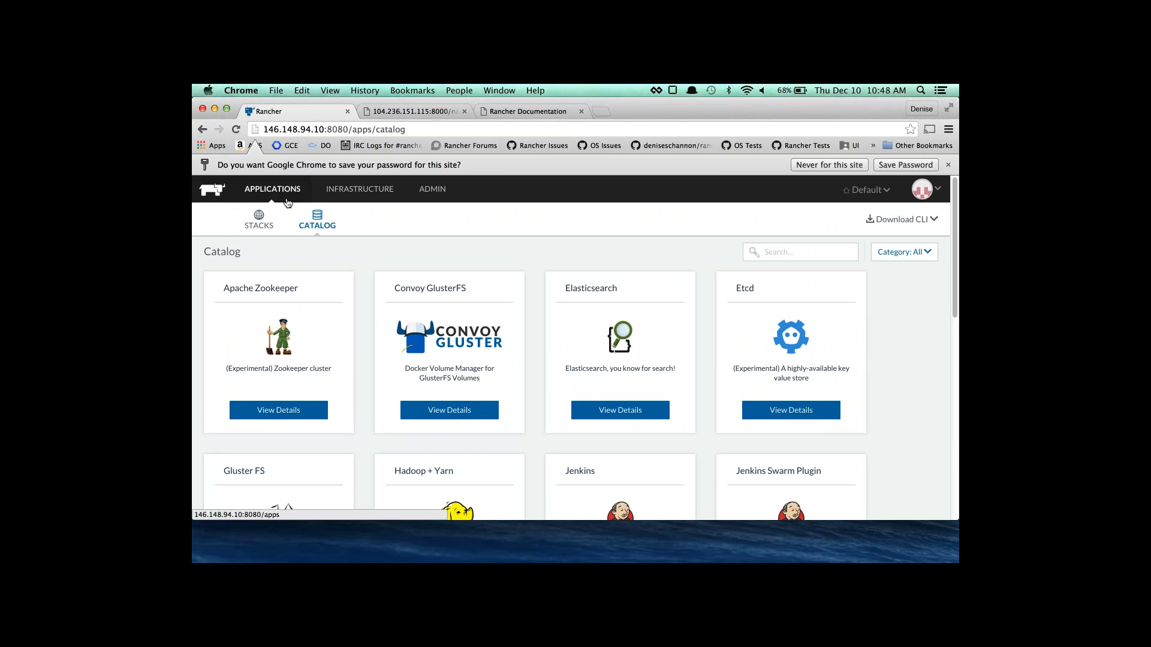
left_click(260, 223)
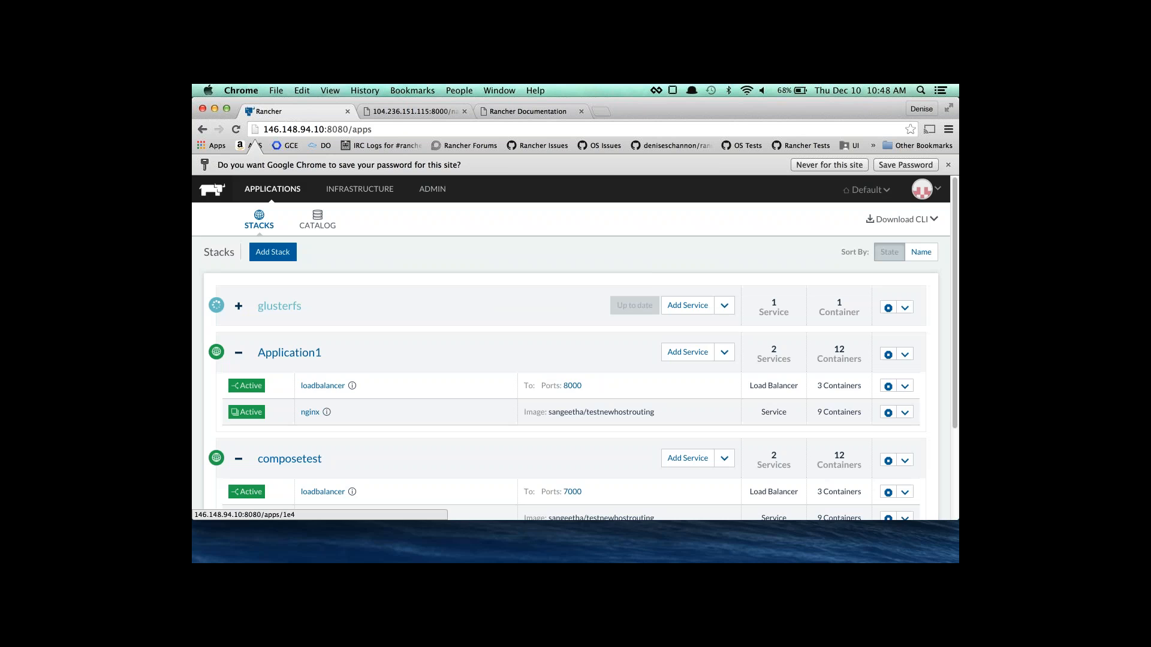
left_click(240, 306)
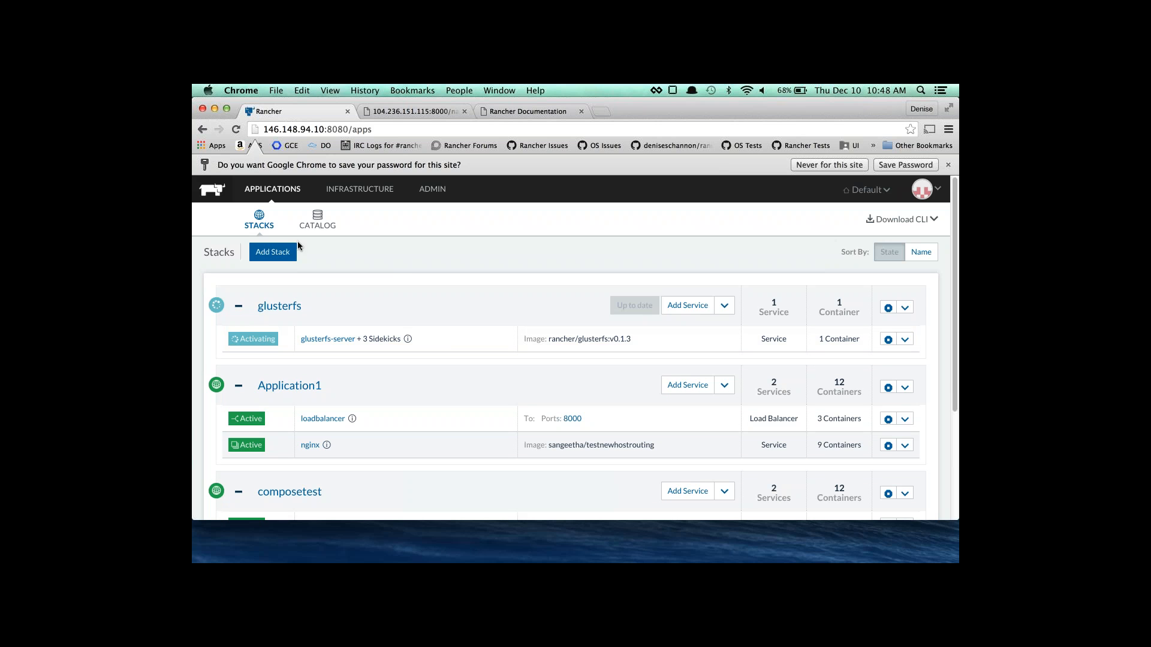
left_click(317, 221)
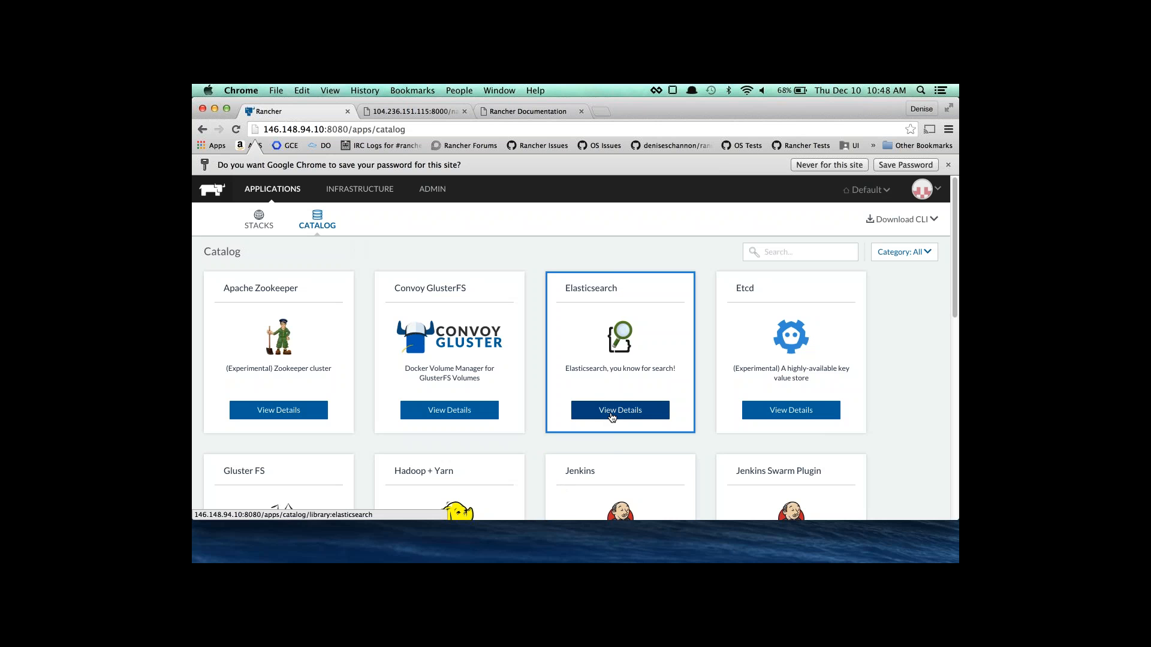
Open the Elasticsearch template and select template version 1.7.1-rancher1.
left_click(612, 418)
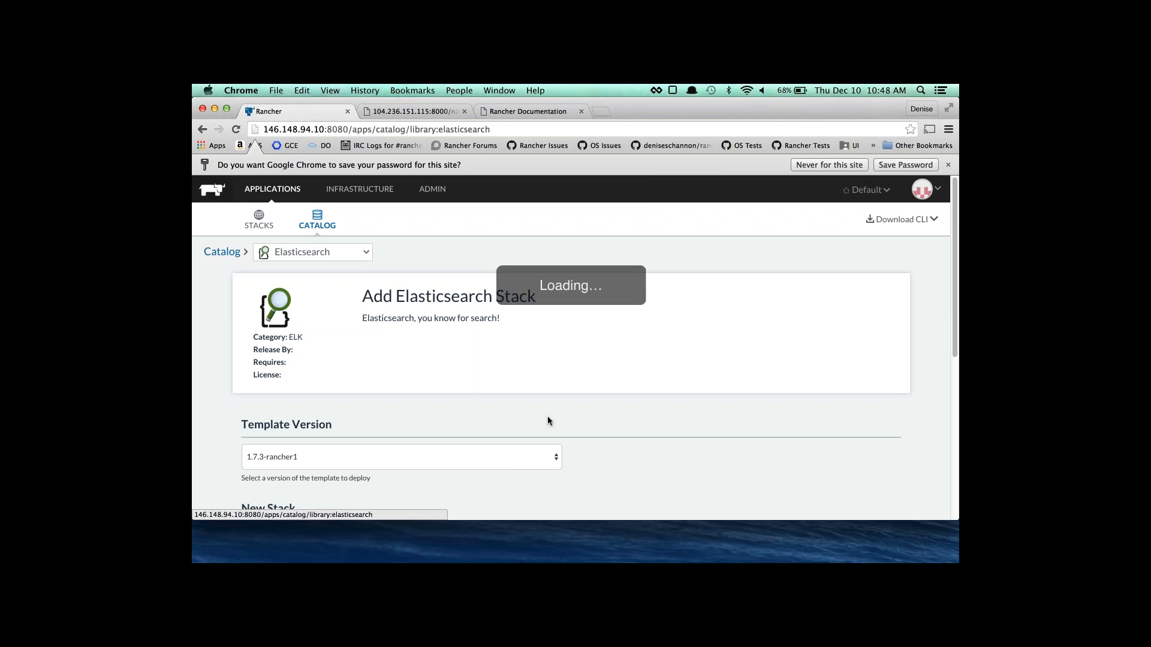
scroll(353, 360, "down", 5)
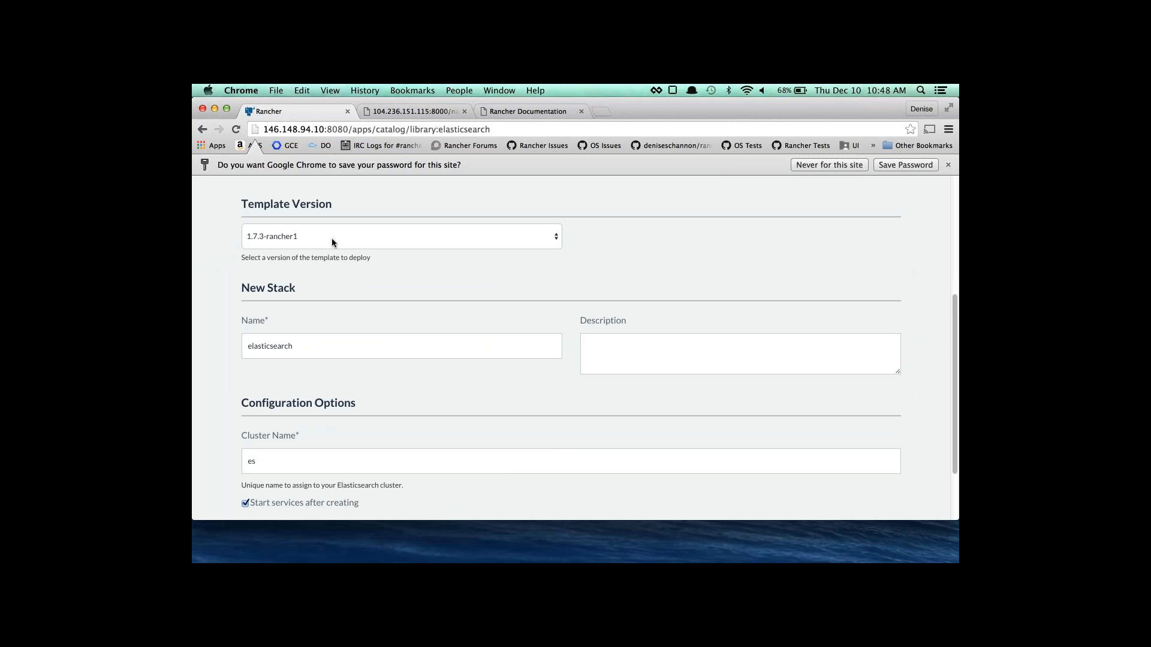
left_click(332, 242)
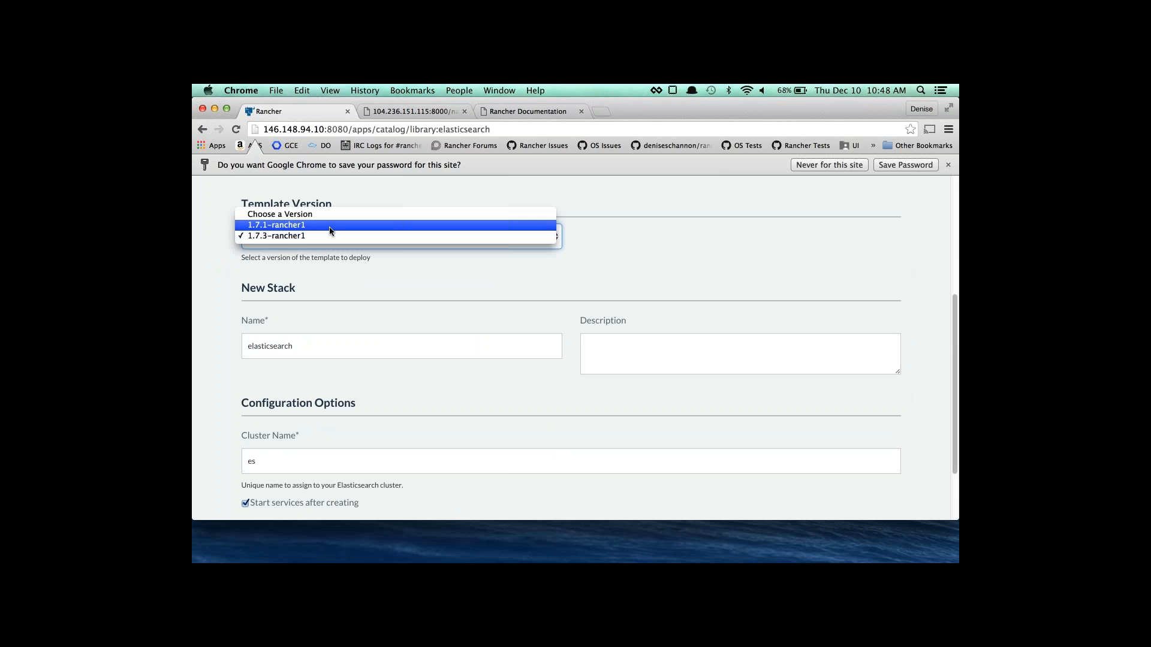
left_click(354, 287)
scroll(354, 287, "up", 5)
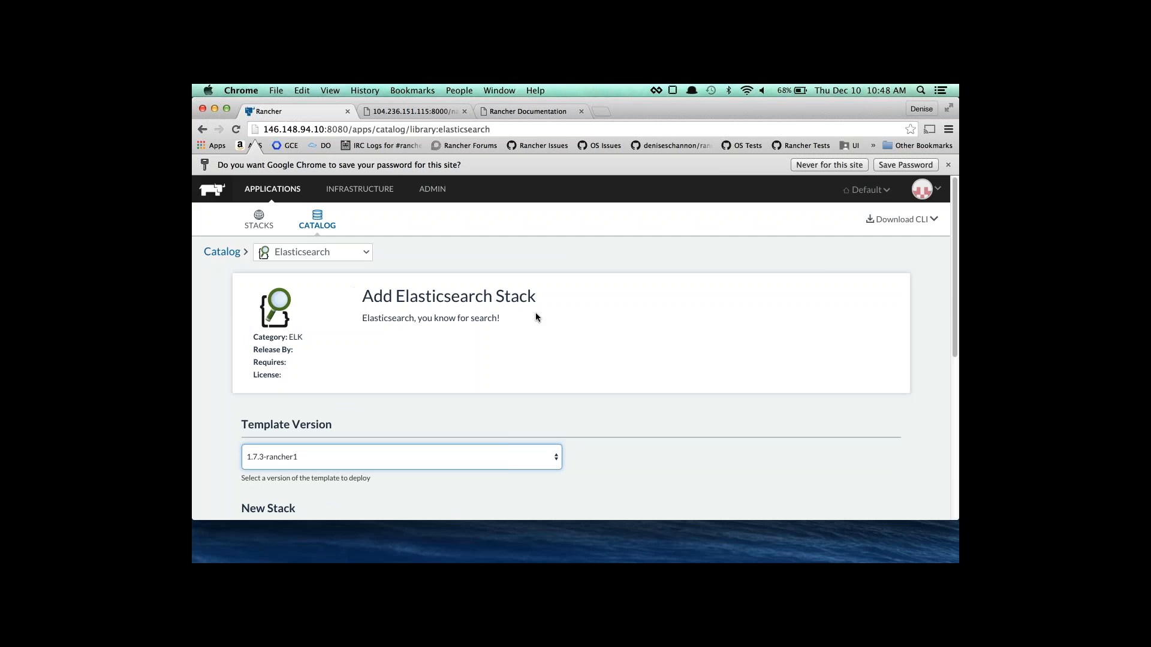
scroll(488, 336, "down", 1)
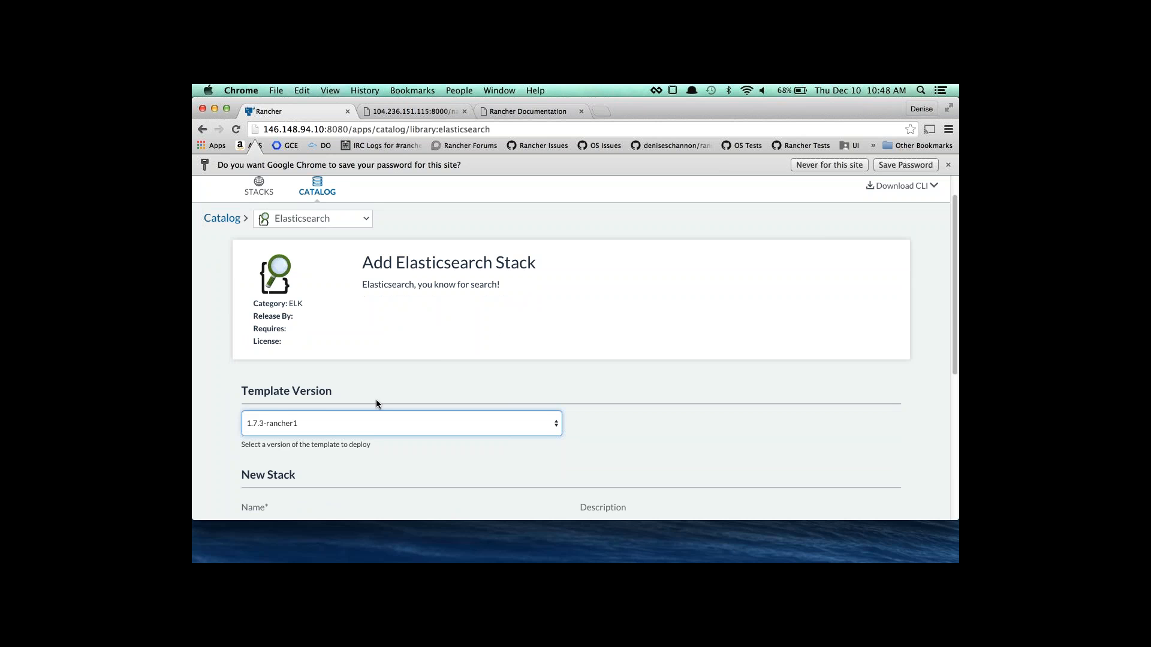
left_click(368, 429)
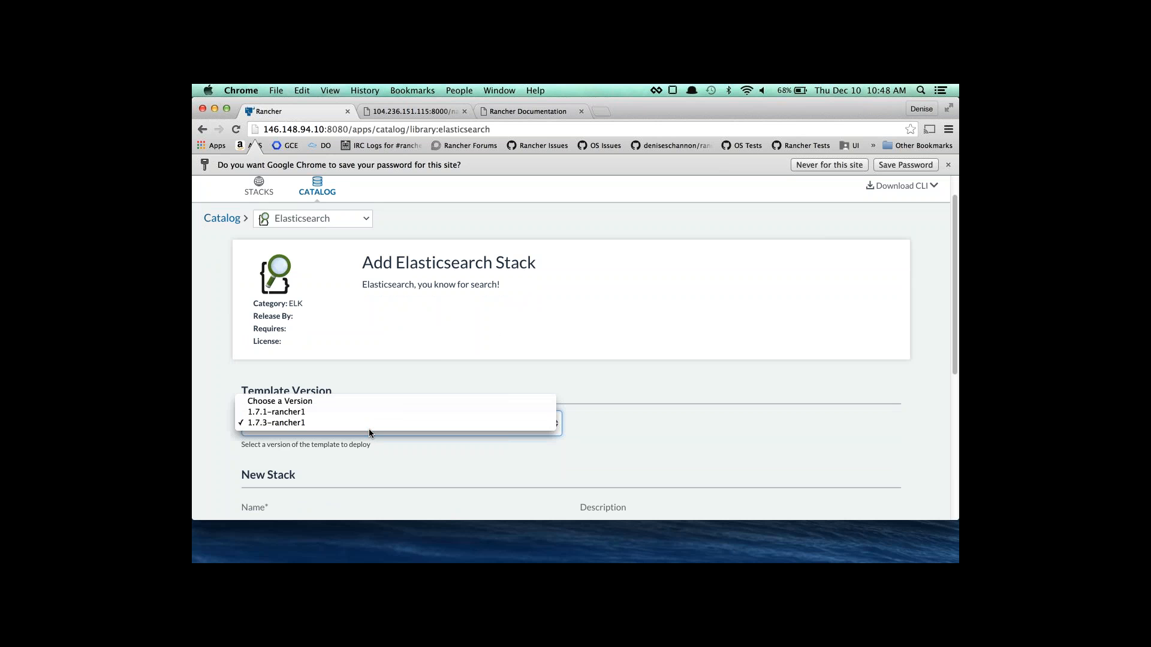
left_click(301, 413)
Launch the elasticsearch stack with cluster name es.
scroll(301, 413, "down", 2)
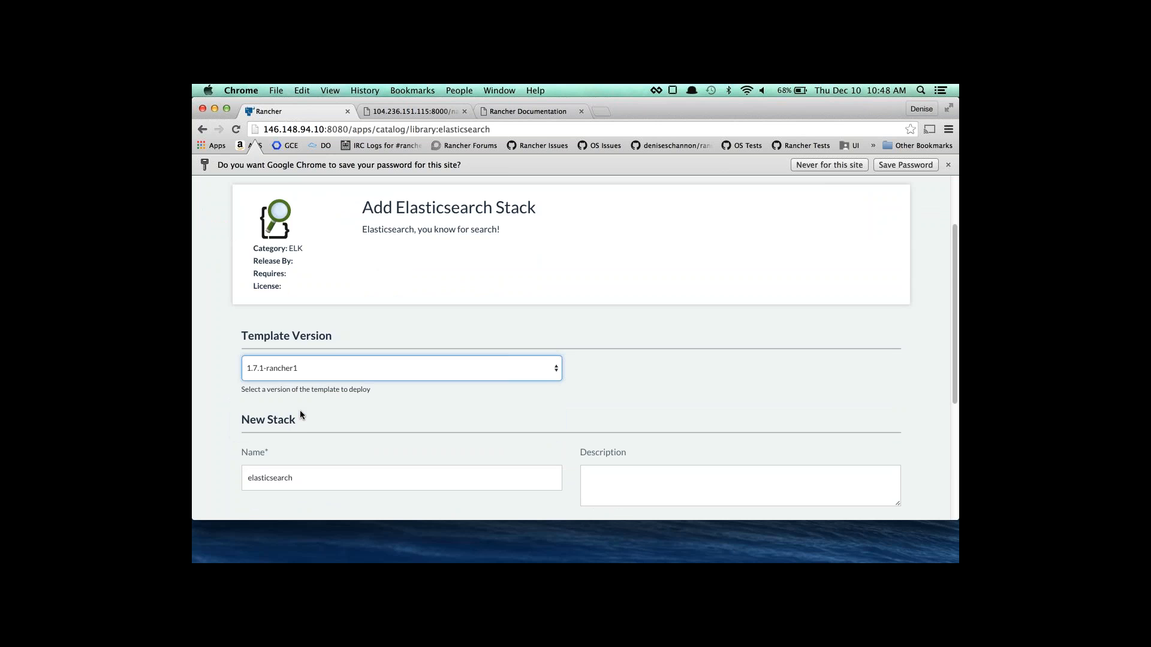
scroll(300, 410, "down", 5)
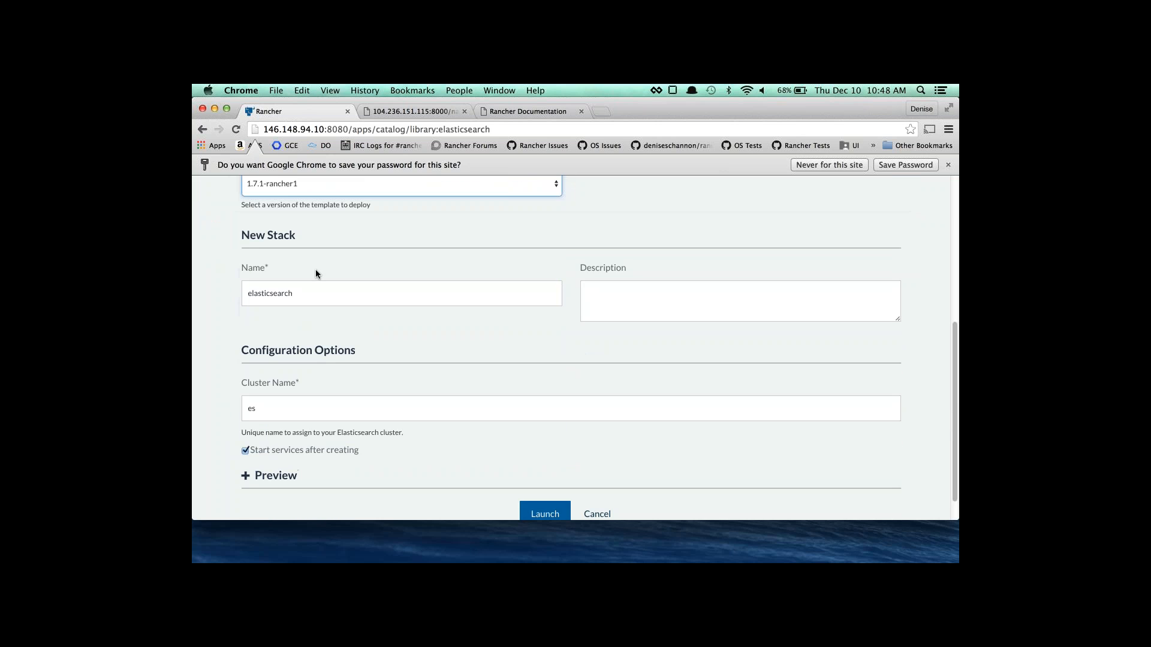
scroll(316, 251, "up", 1)
scroll(479, 422, "down", 1)
scroll(479, 423, "down", 2)
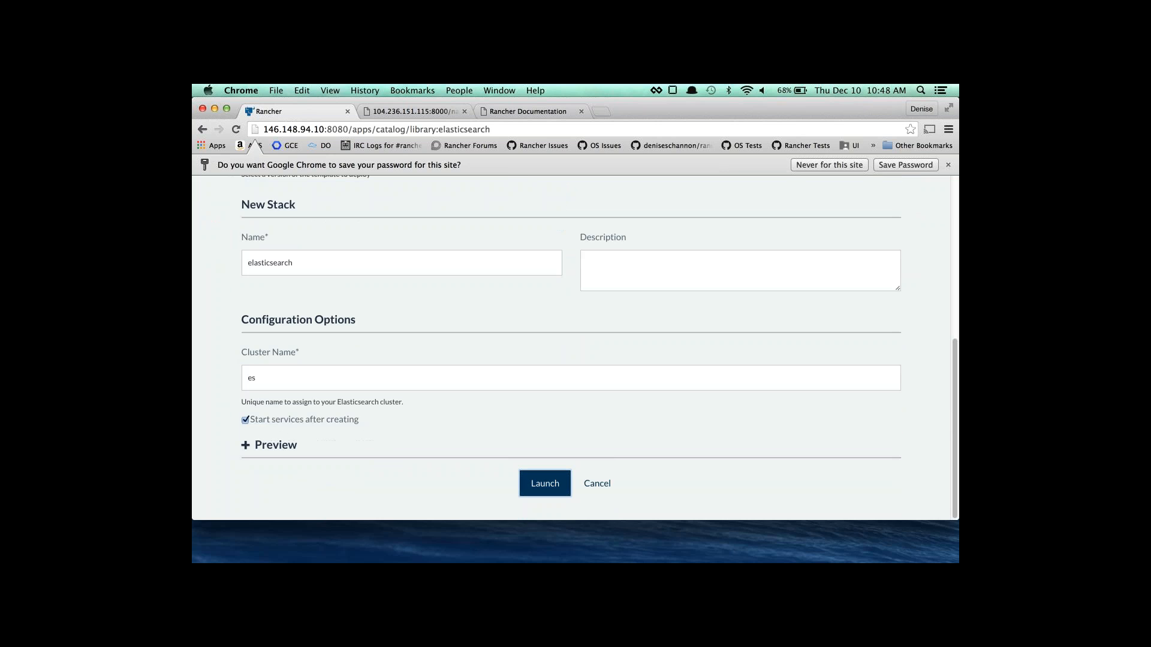
left_click(542, 483)
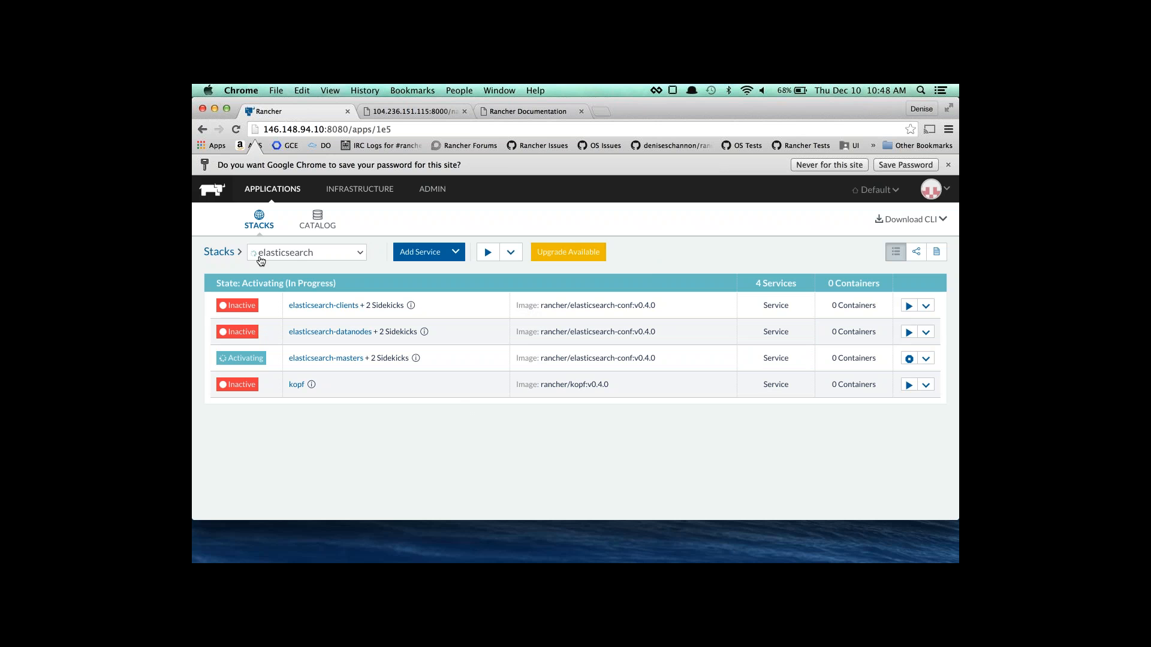
left_click(282, 254)
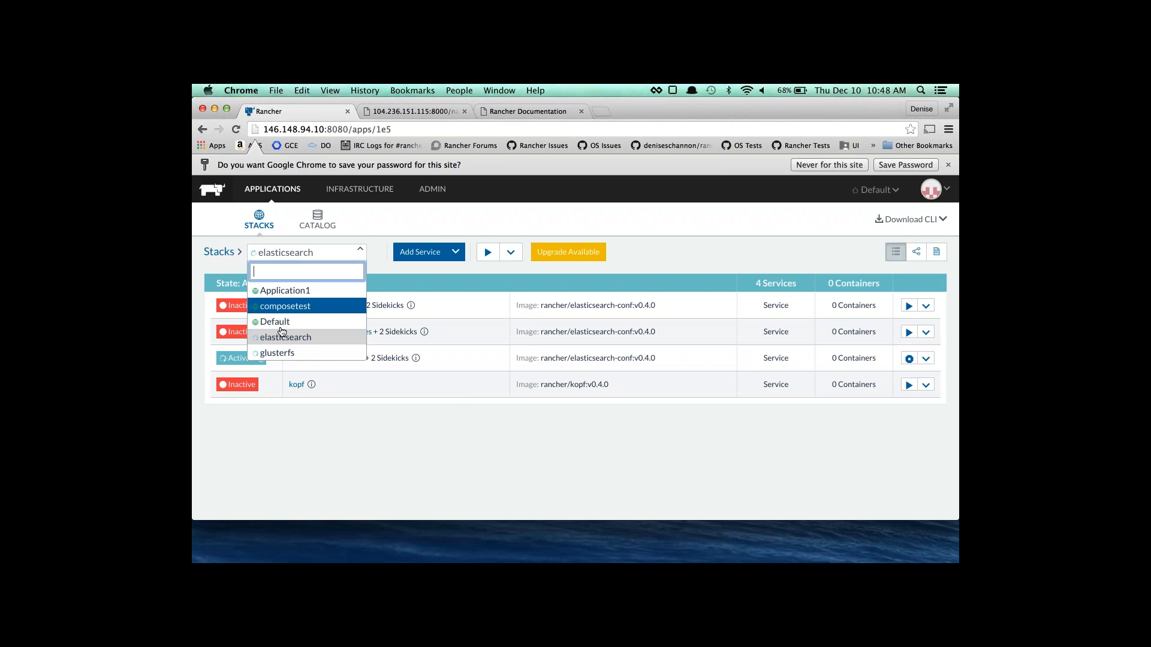
left_click(280, 355)
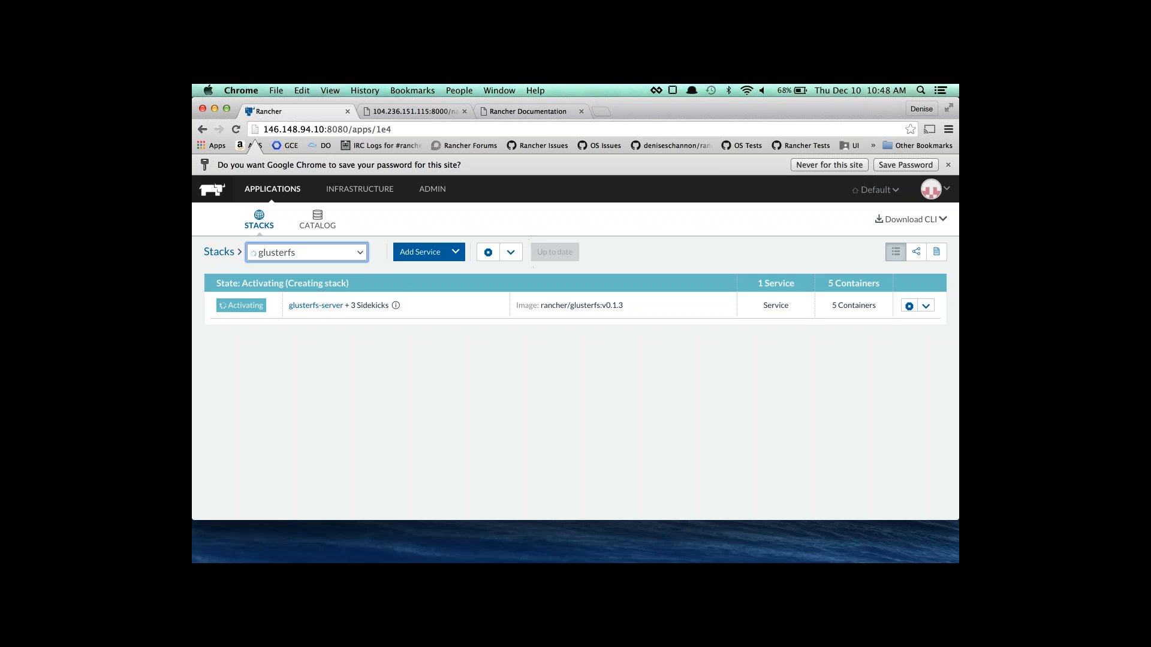
left_click(296, 256)
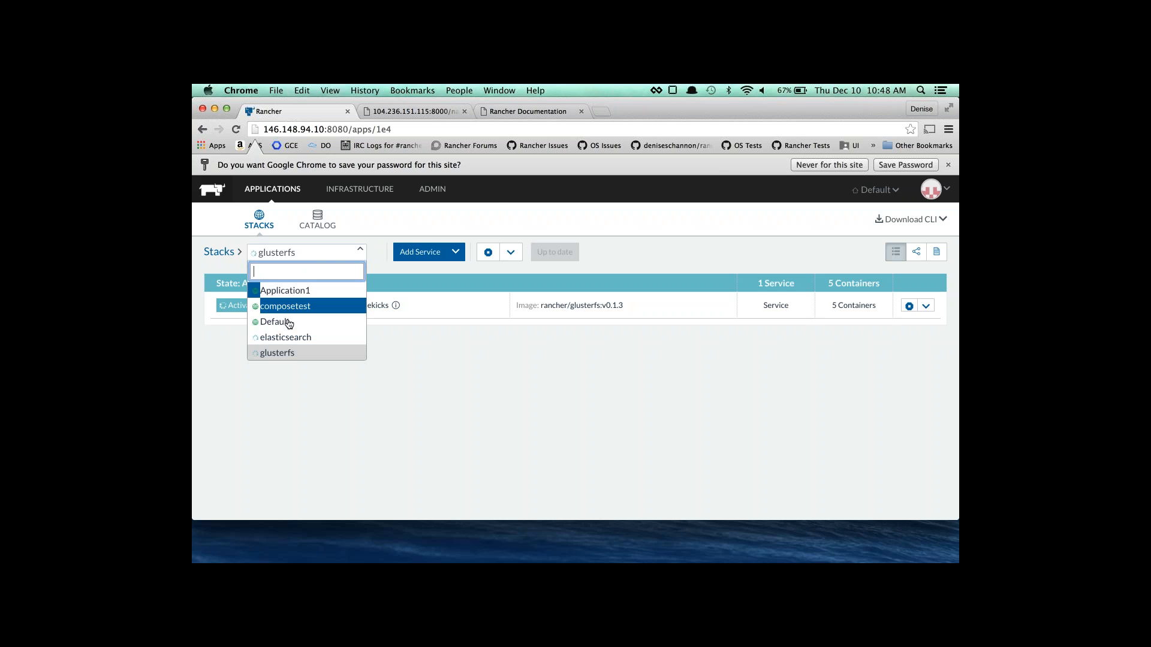
left_click(286, 337)
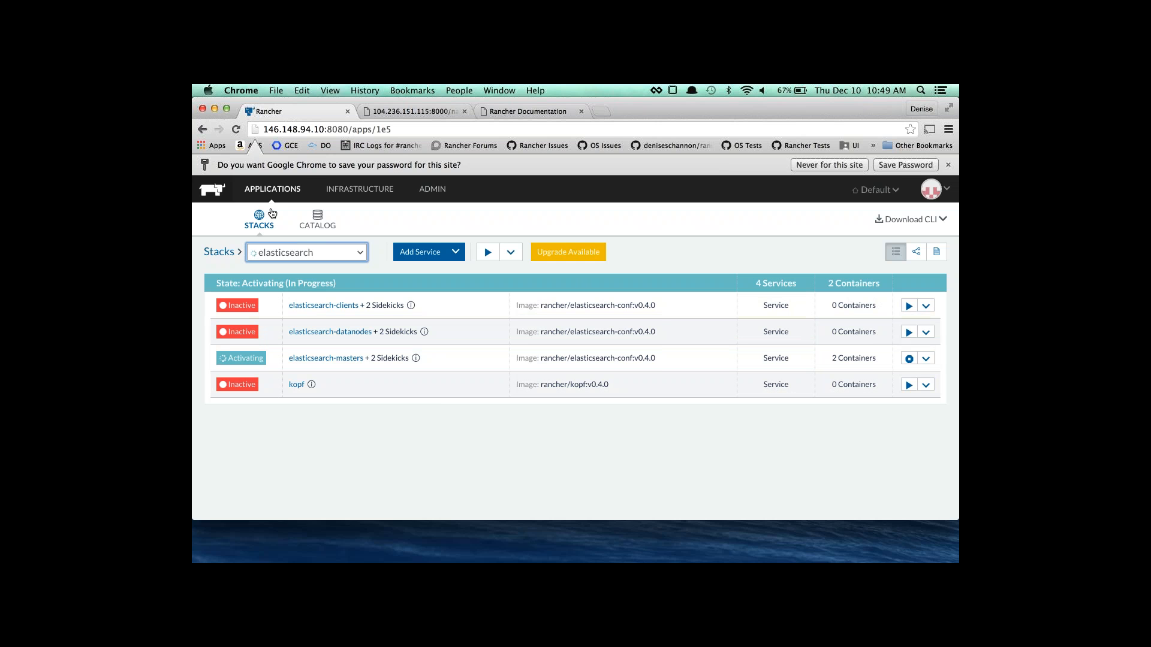
Return to the stacks list and open the composetest loadbalancer's actions menu.
left_click(275, 191)
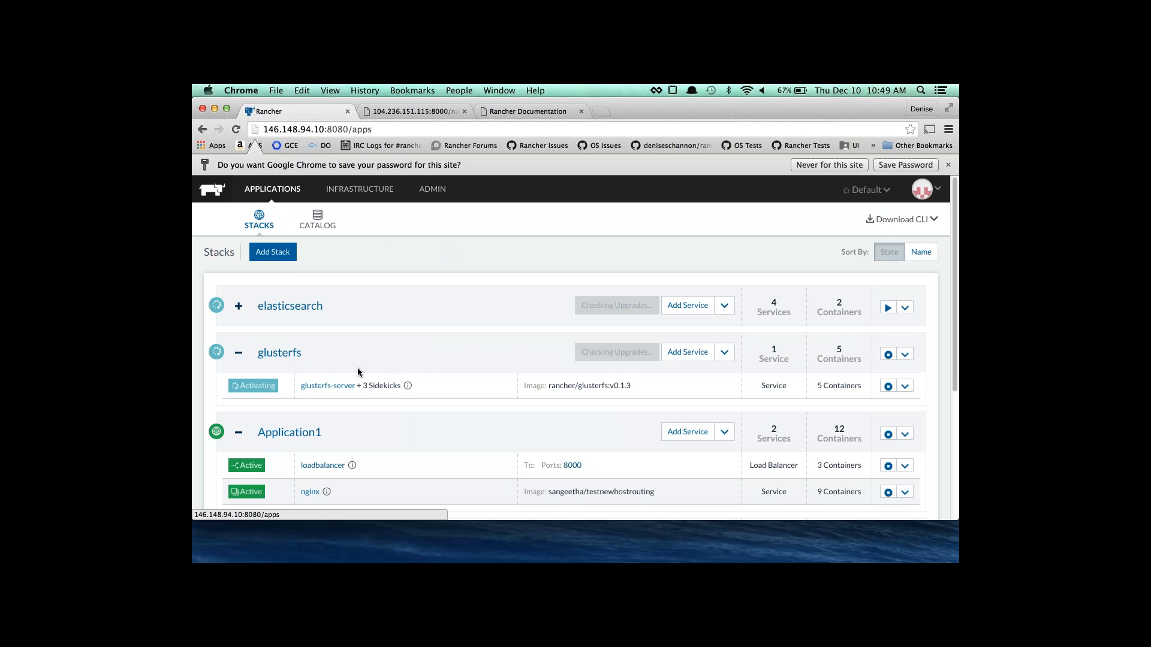
scroll(358, 368, "down", 3)
scroll(358, 372, "down", 2)
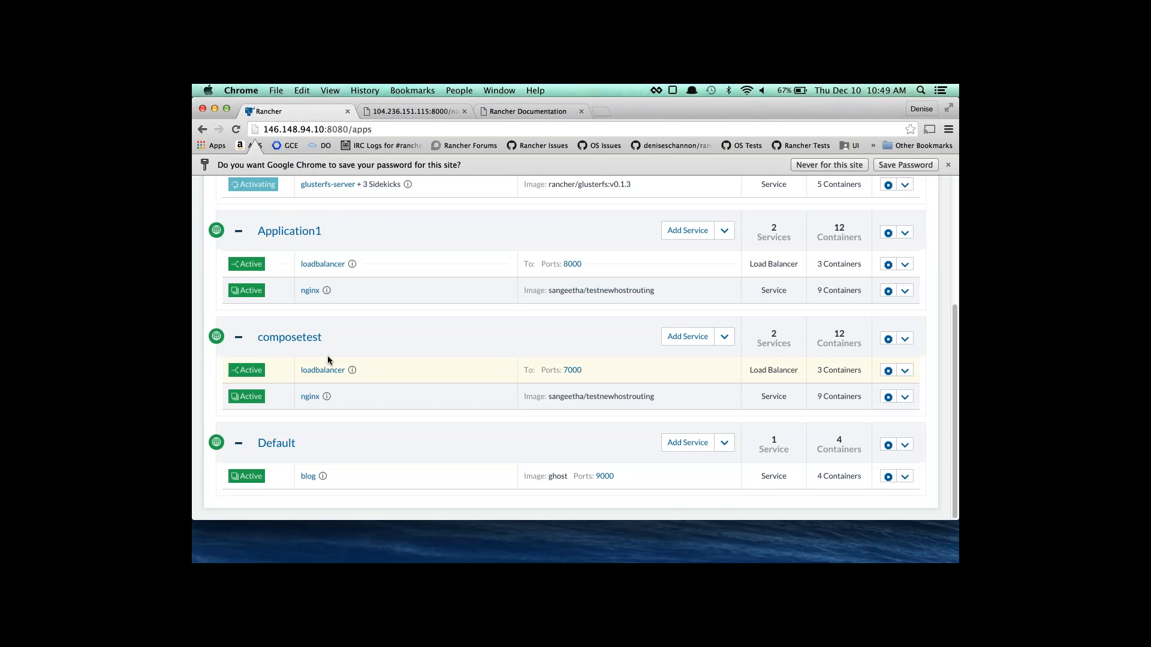
scroll(364, 350, "up", 5)
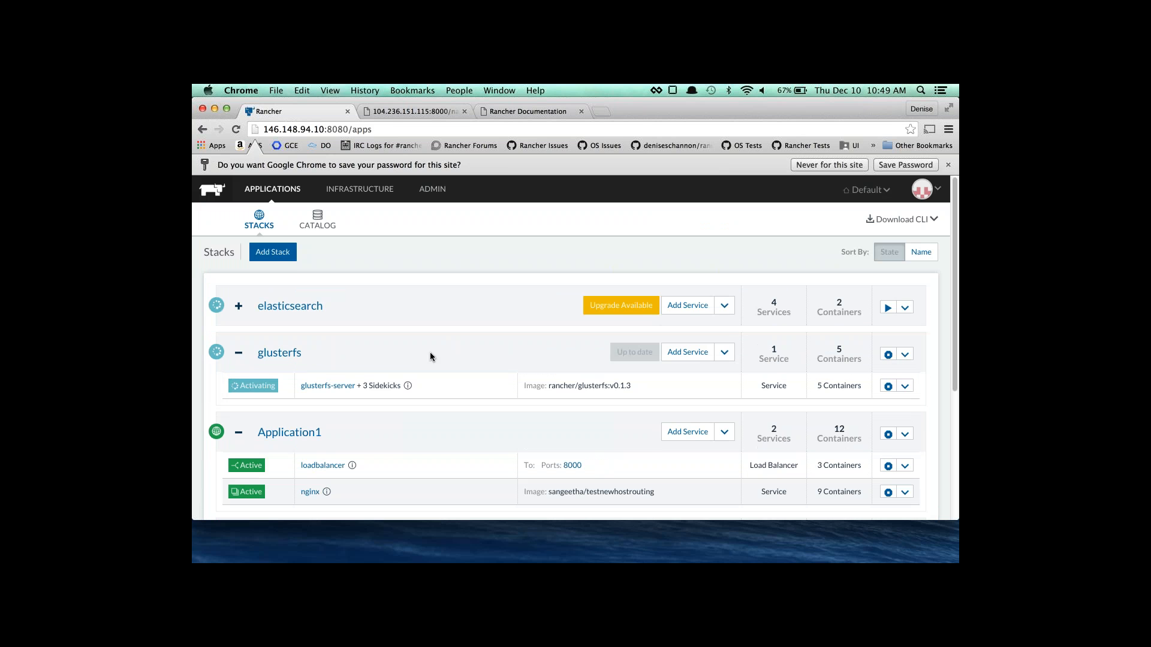
scroll(426, 361, "down", 3)
scroll(427, 362, "down", 4)
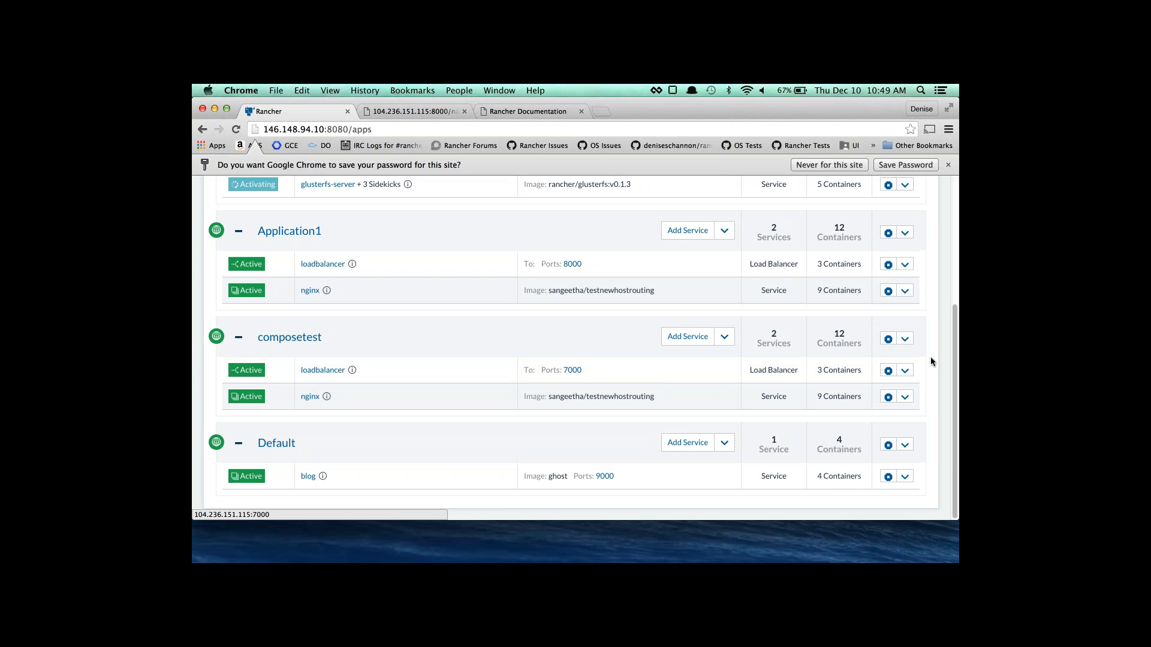
left_click(905, 371)
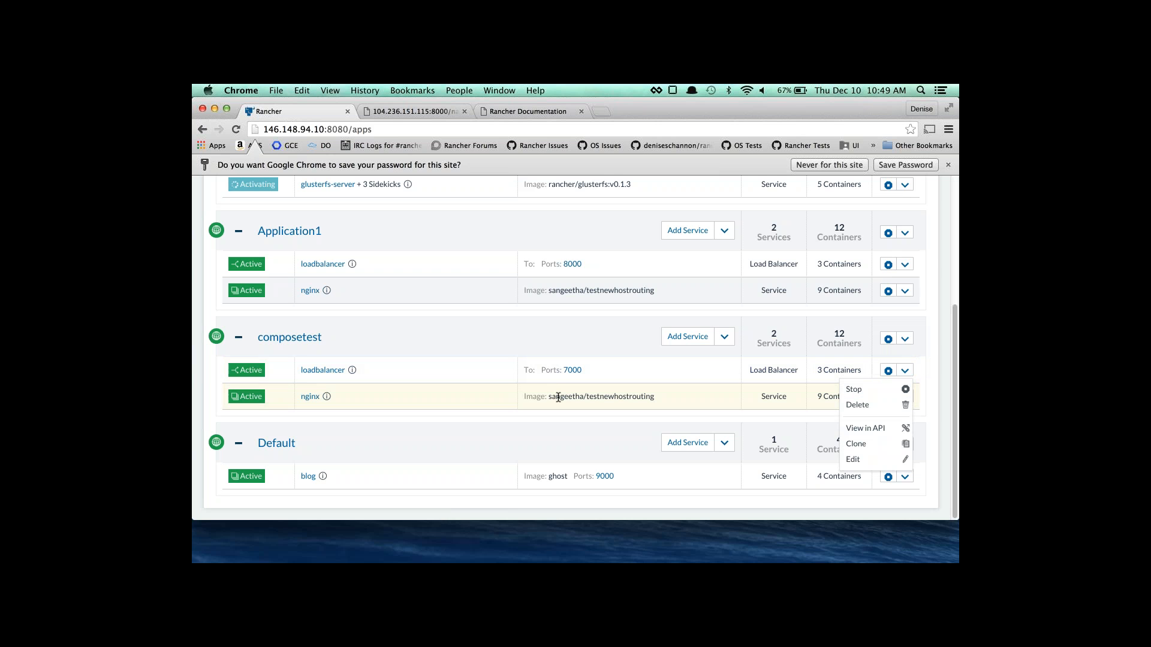
left_click(549, 379)
left_click(905, 397)
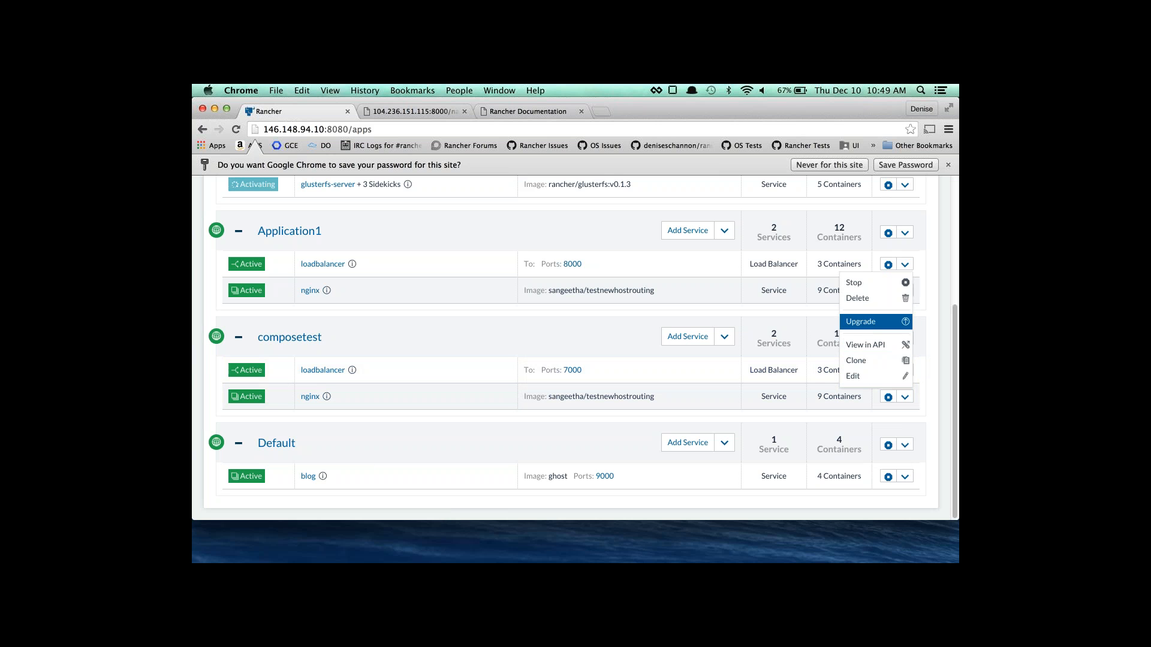
left_click(862, 322)
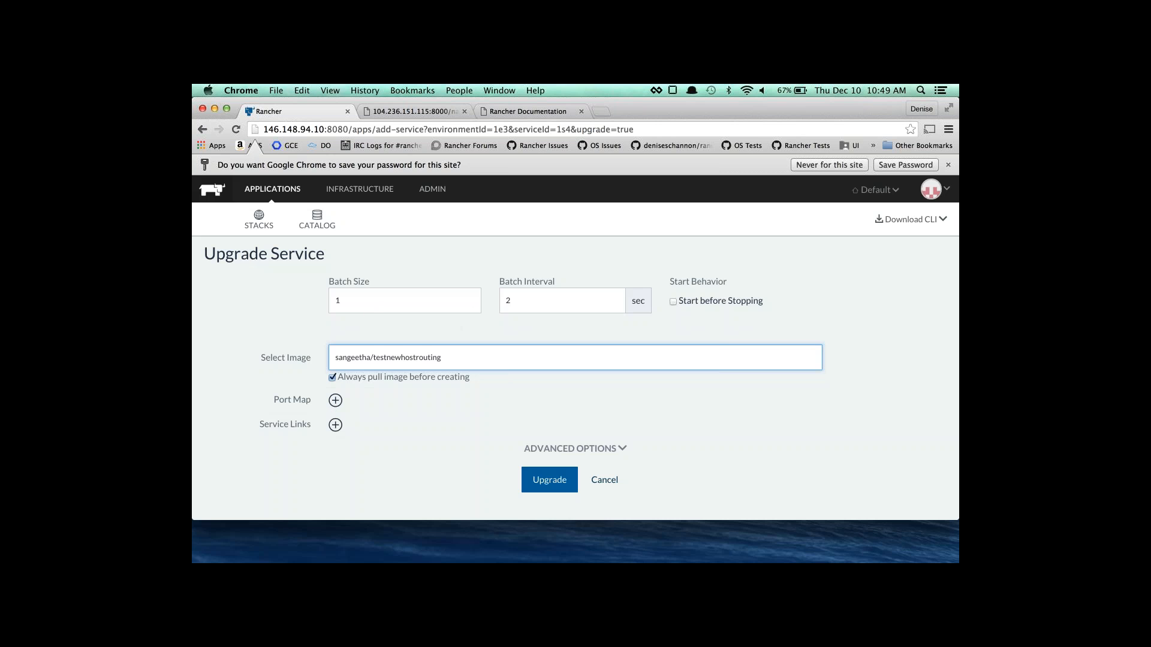
left_click(335, 425)
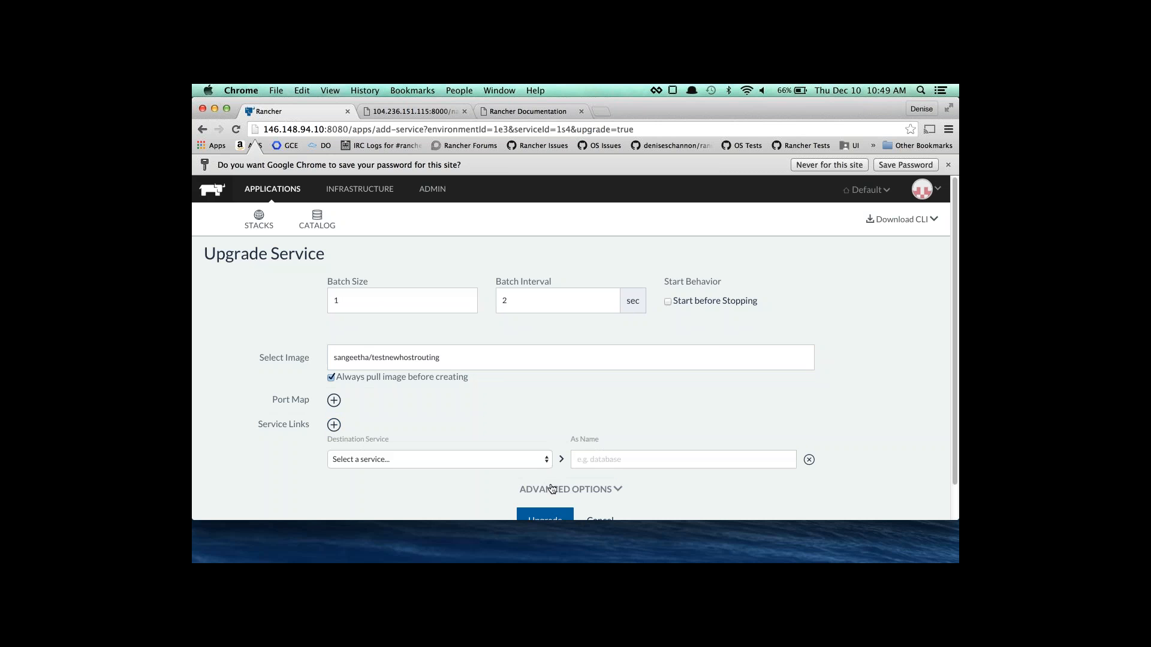
scroll(551, 488, "down", 1)
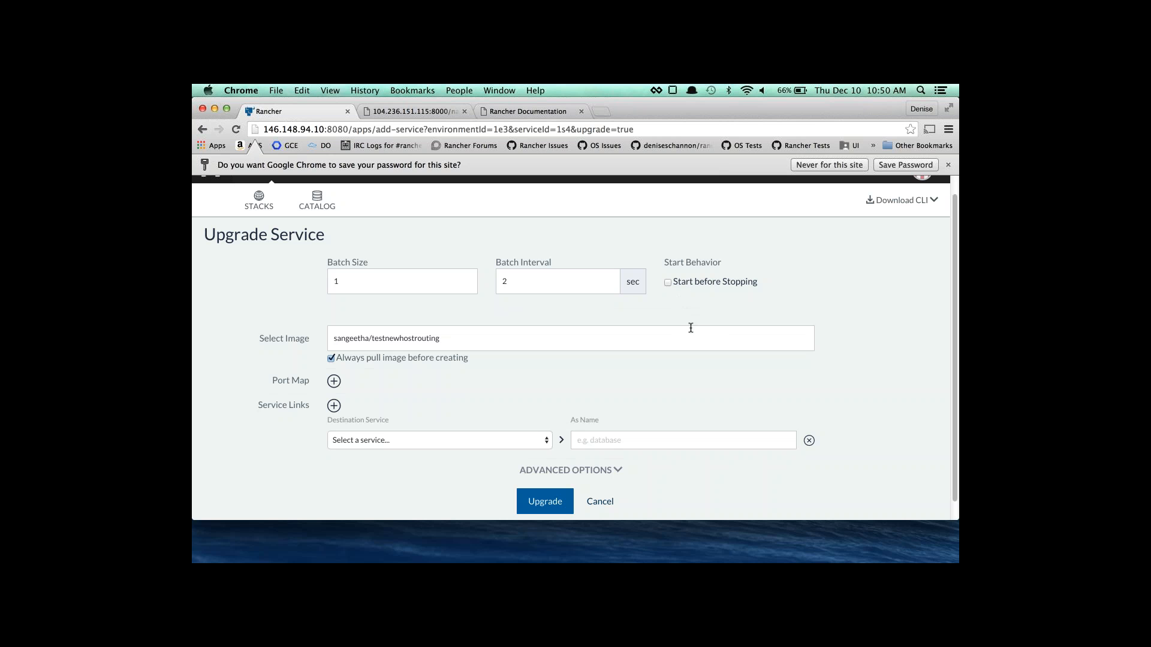
scroll(645, 386, "down", 1)
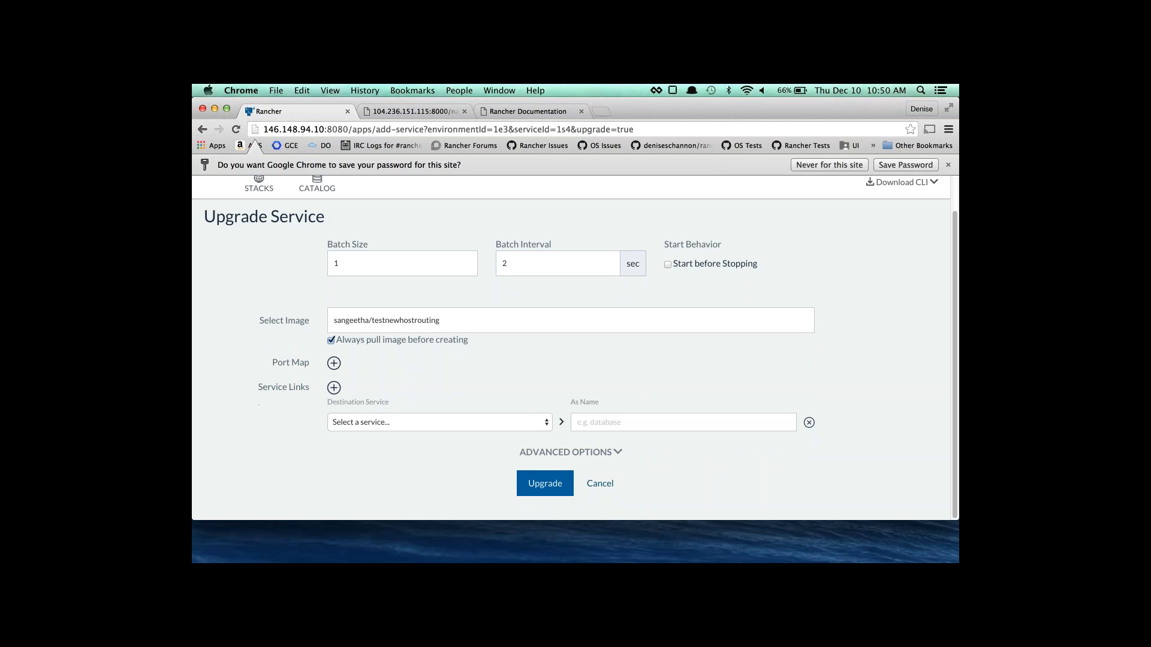
left_click(601, 490)
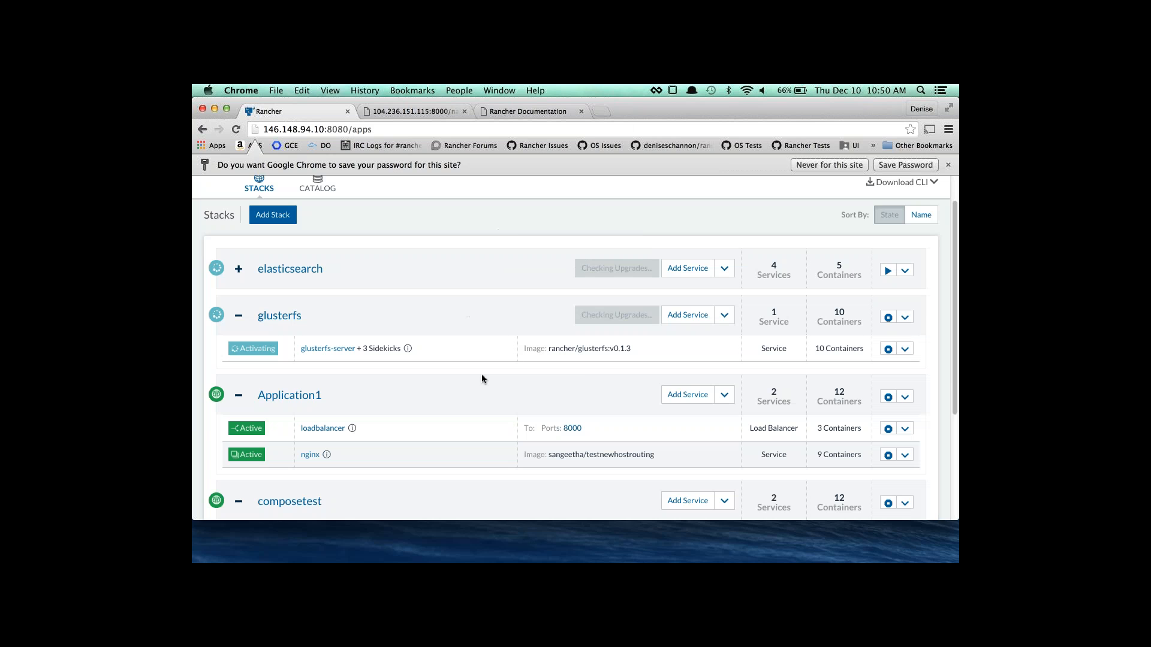
Upgrade the Default stack's blog service, changing its public host port from 9000 to 2368.
scroll(686, 392, "down", 5)
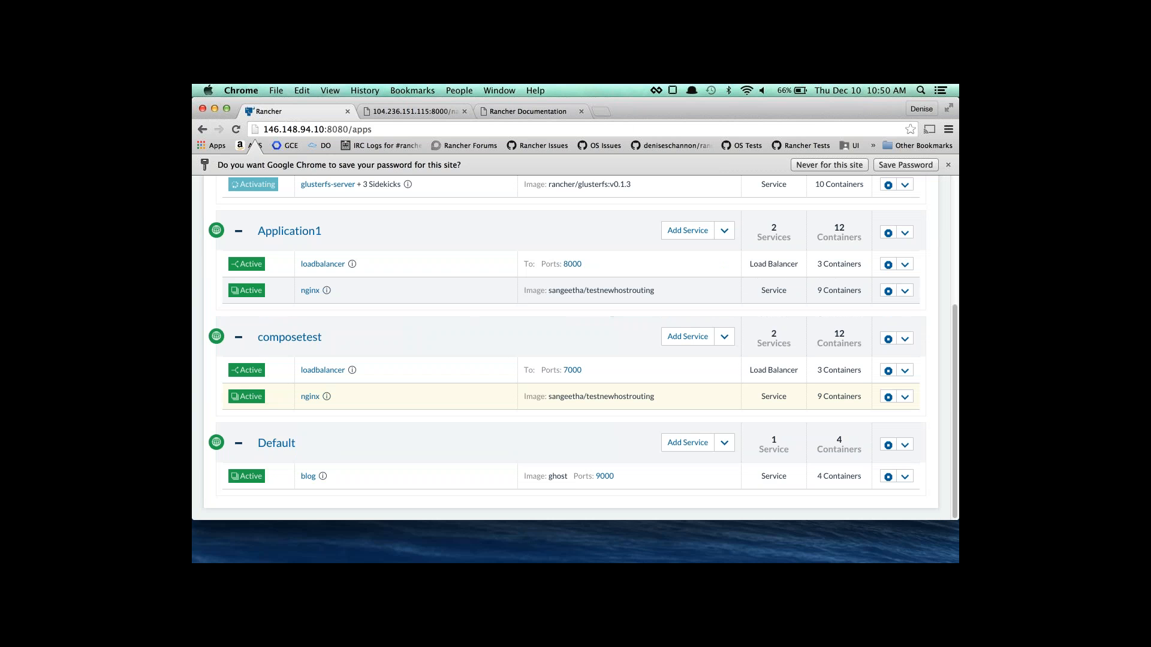
left_click(904, 477)
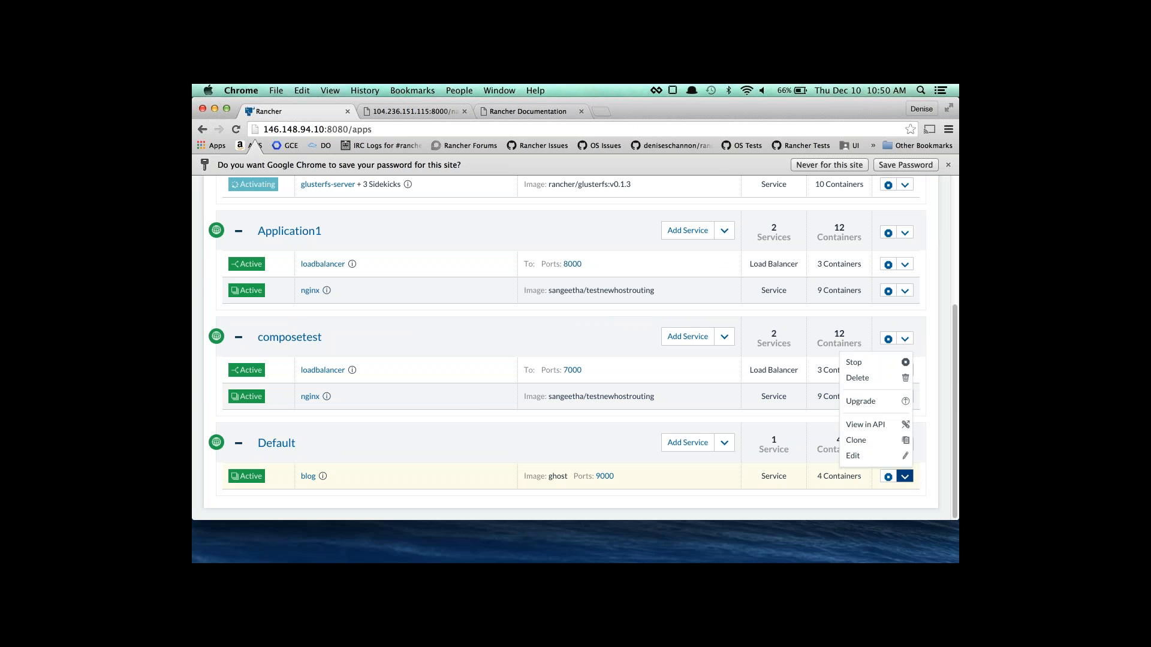
left_click(872, 401)
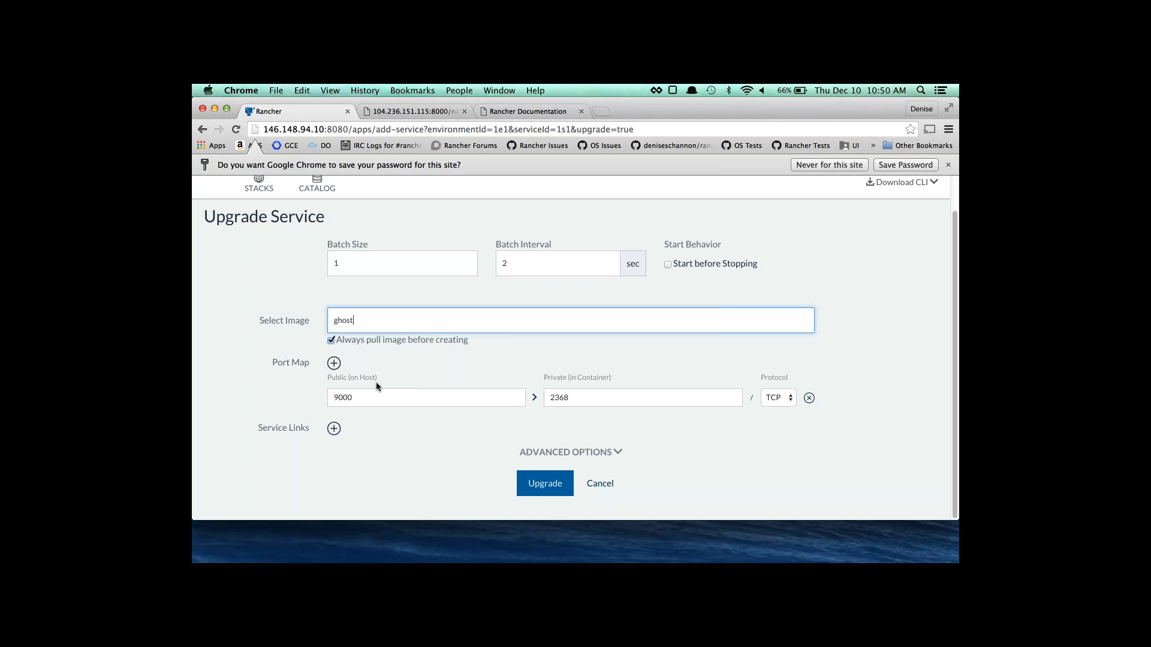
left_click_drag(364, 398, 313, 397)
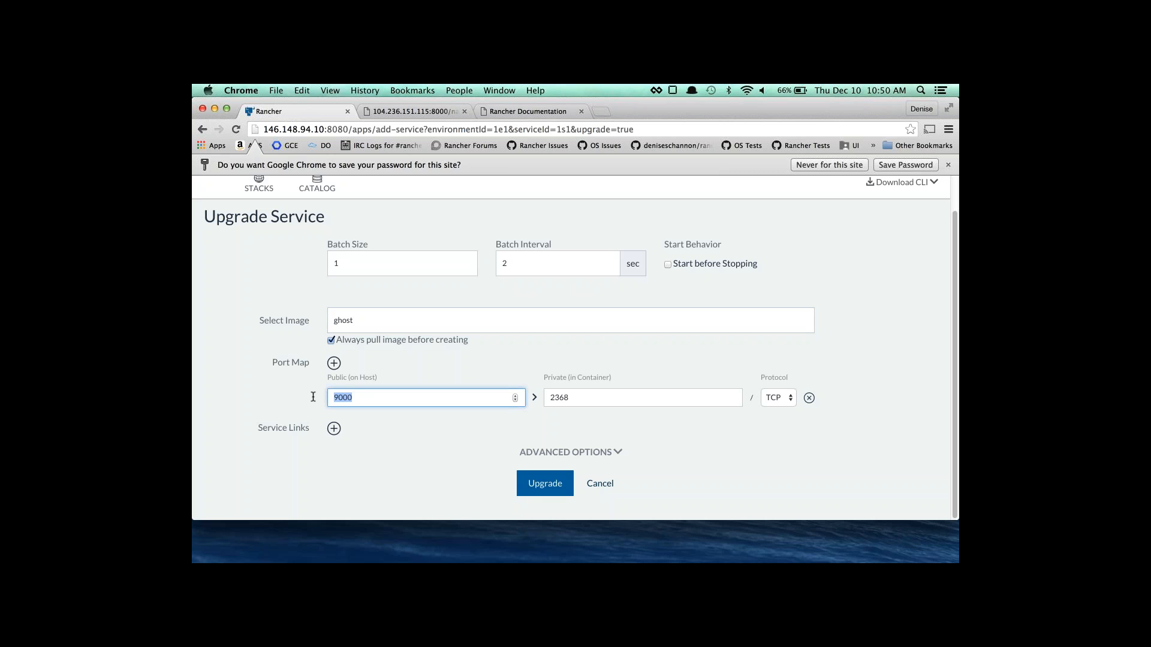
type("2368")
left_click(555, 489)
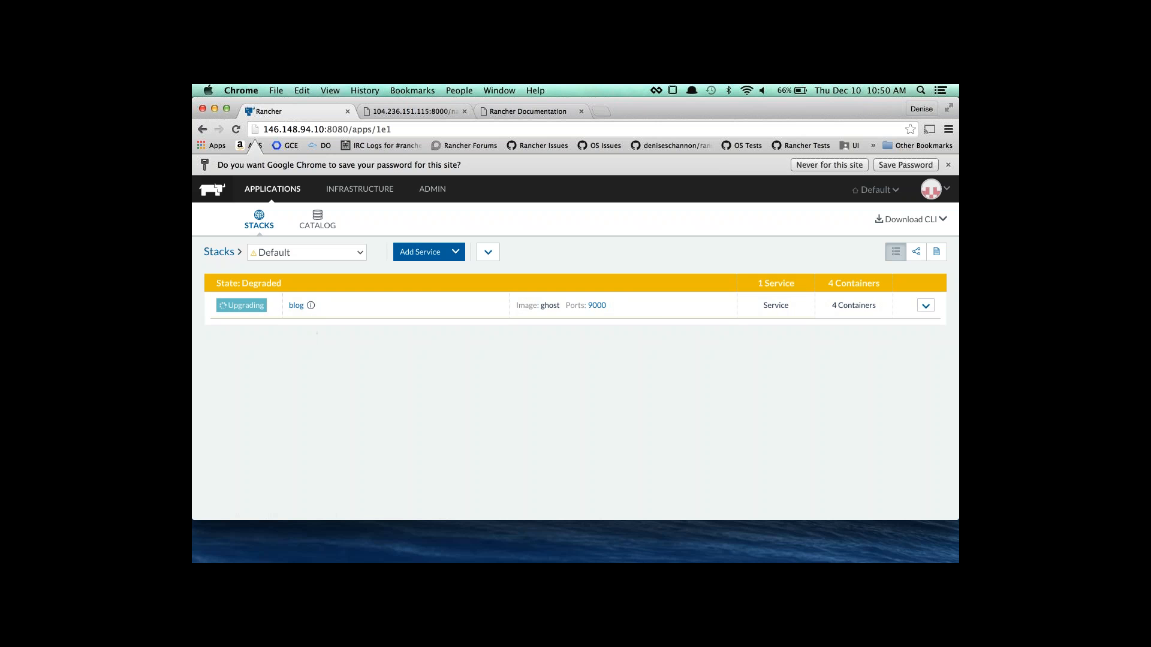
Go from the stacks list to the Infrastructure Hosts page and review containers grouped by stack.
left_click(219, 252)
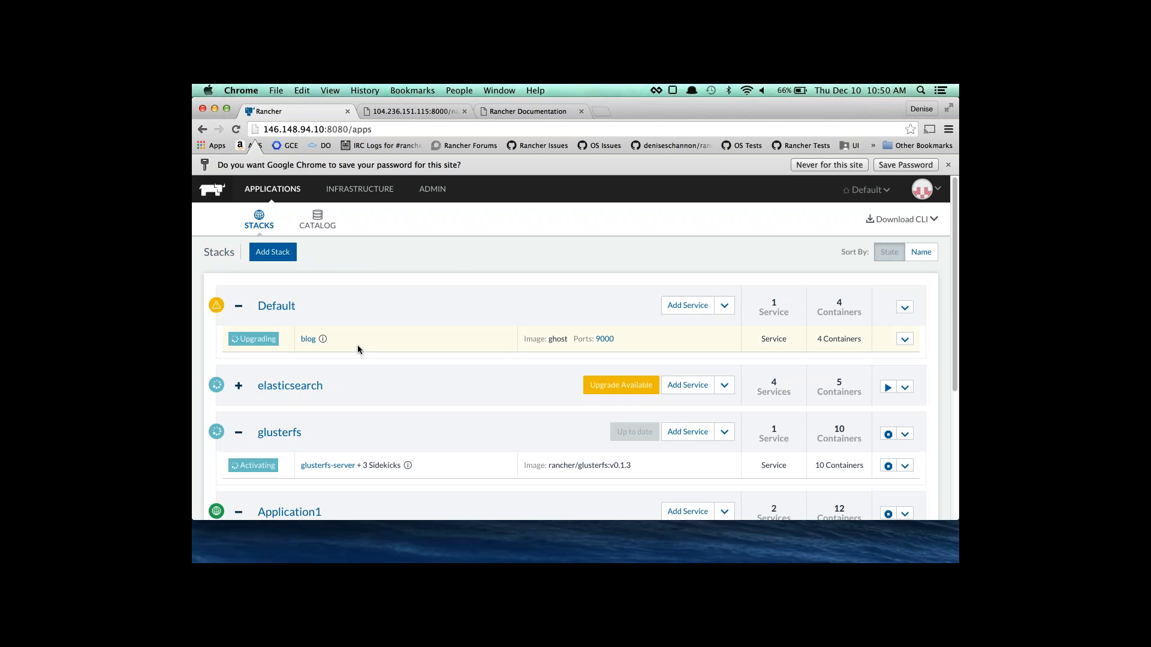
scroll(357, 346, "down", 3)
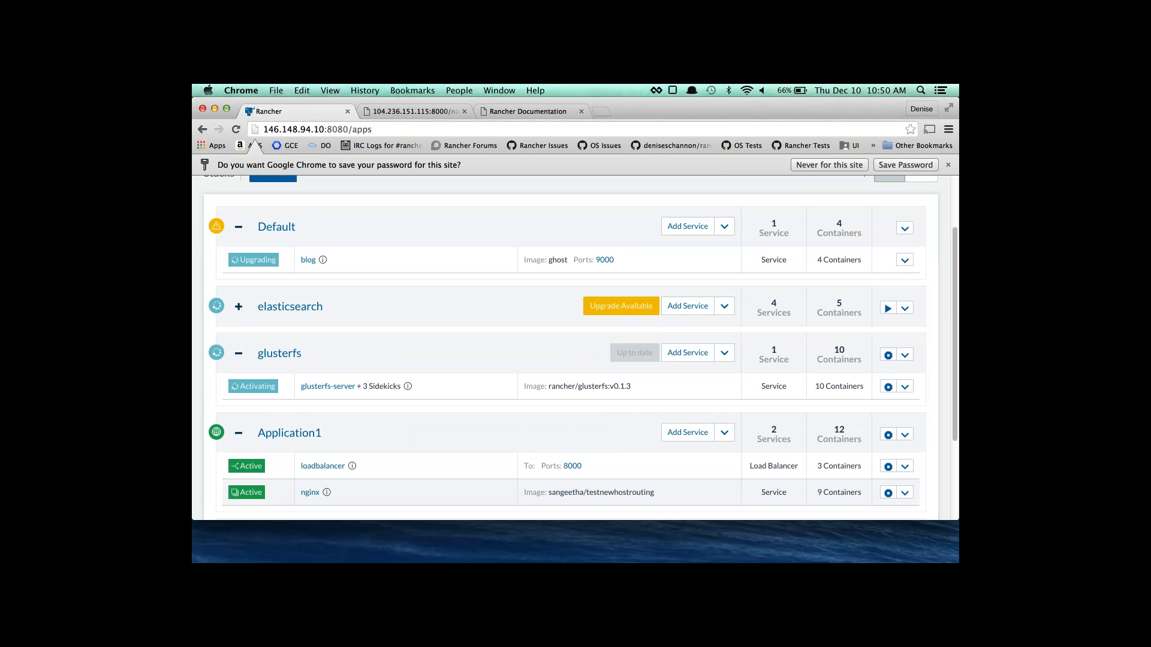
scroll(357, 268, "up", 3)
left_click(358, 189)
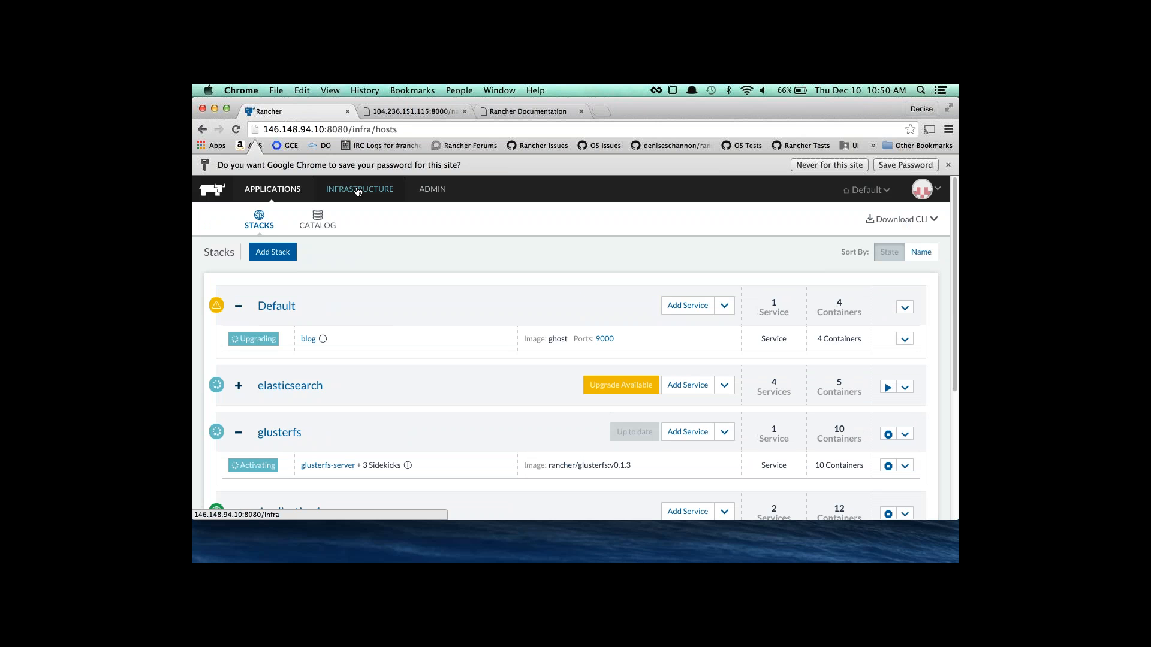
scroll(575, 348, "down", 3)
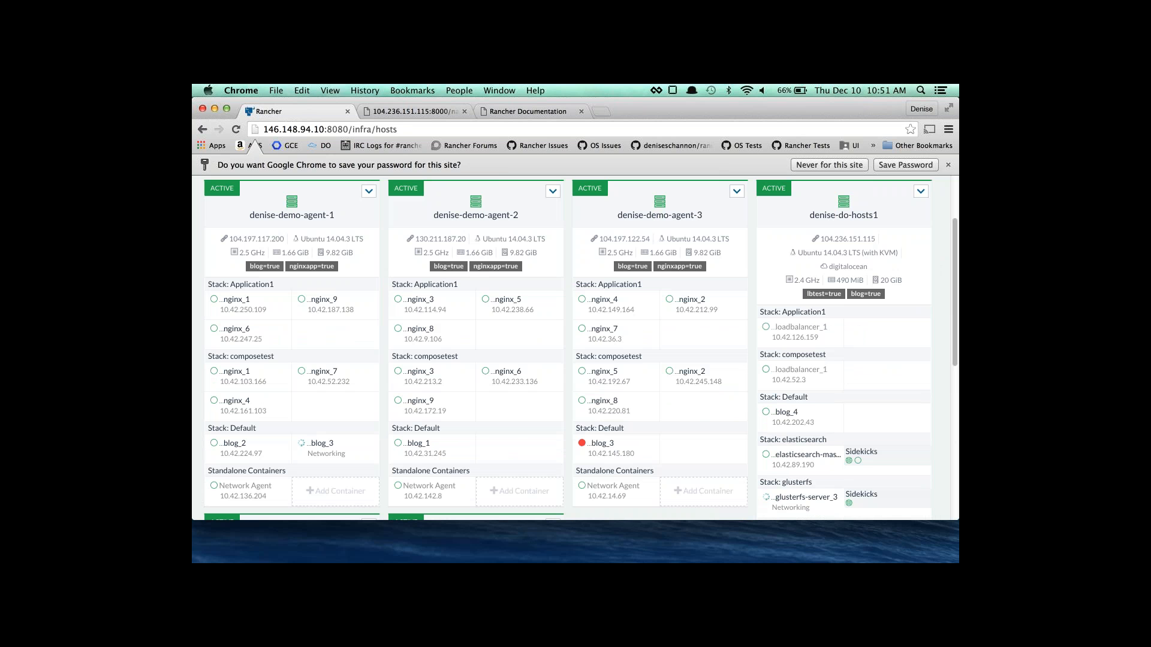
scroll(402, 373, "down", 7)
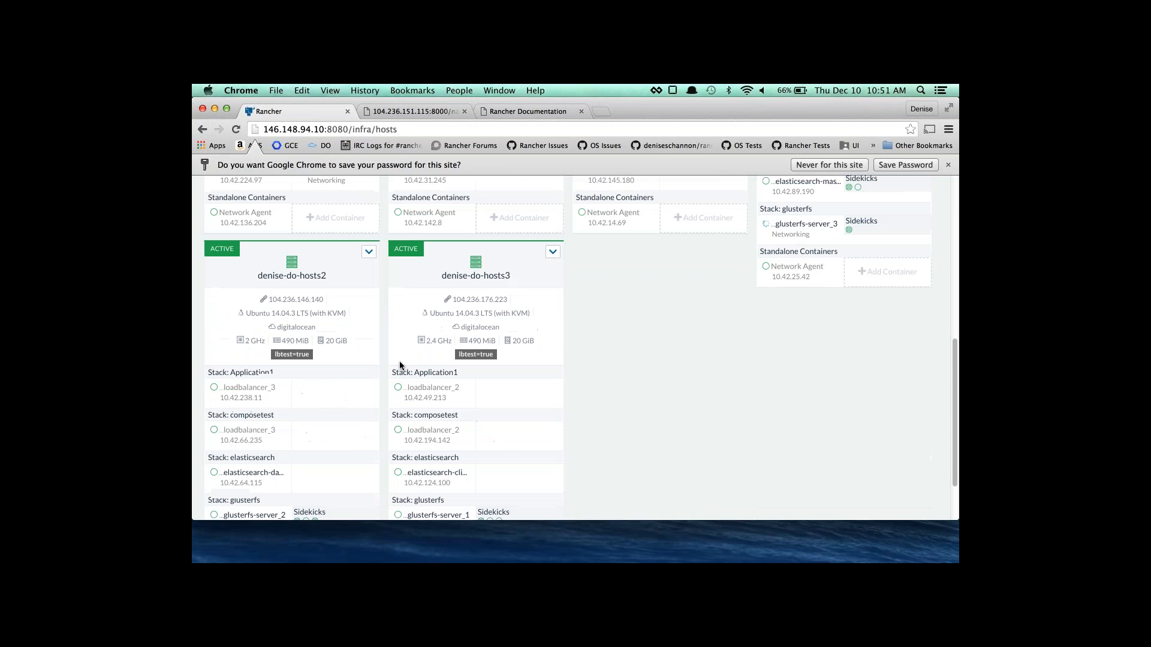
scroll(404, 374, "up", 1)
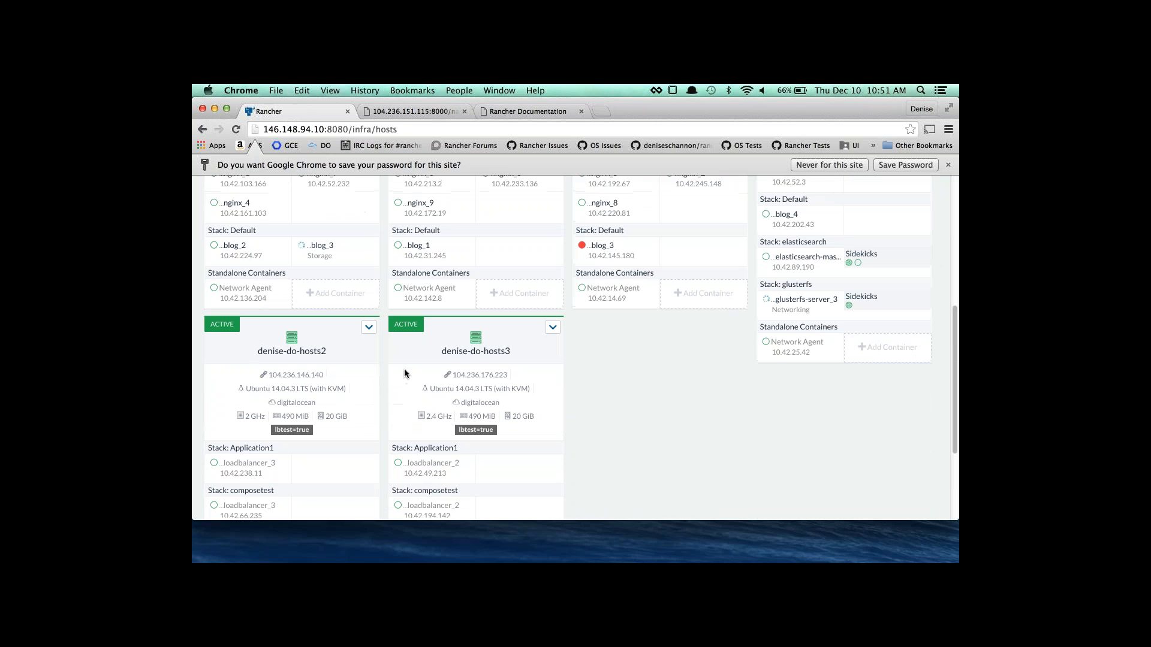
scroll(404, 373, "up", 3)
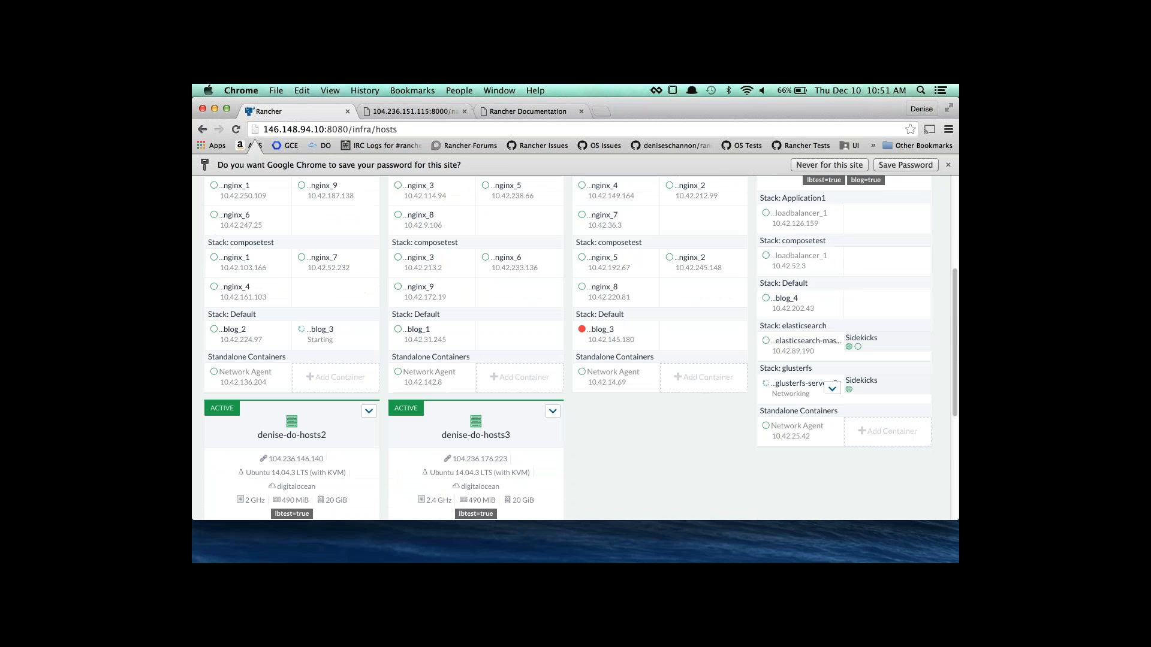
scroll(417, 408, "up", 7)
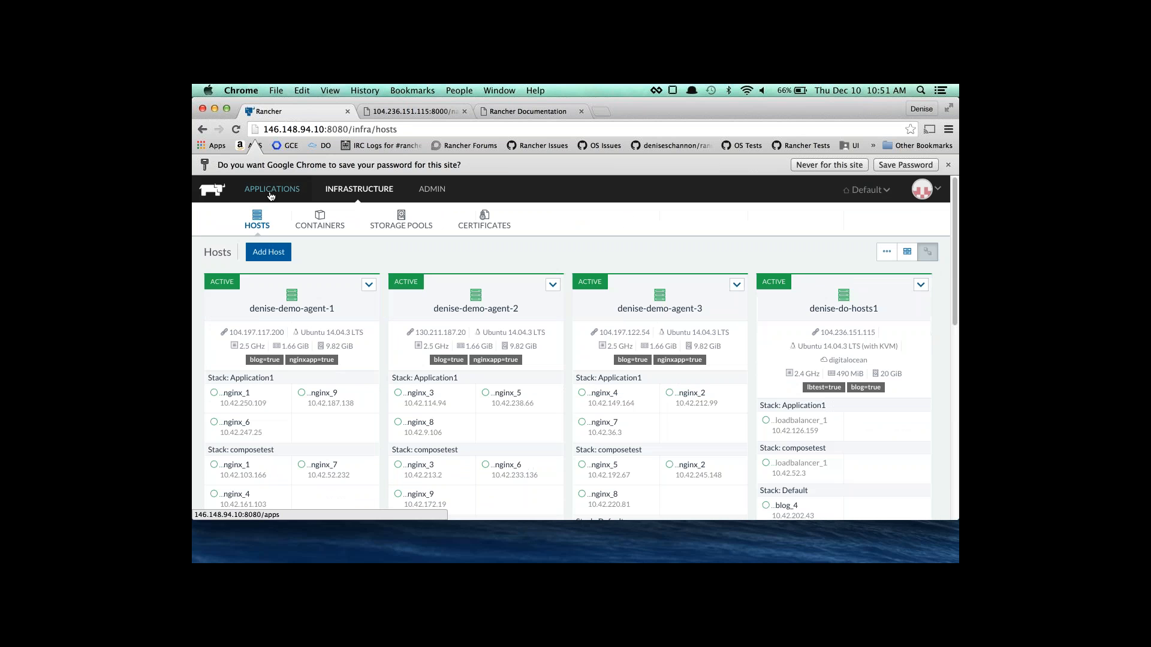
Back on the stacks list, expand elasticsearch to show its four services, then scroll to glusterfs.
left_click(315, 396)
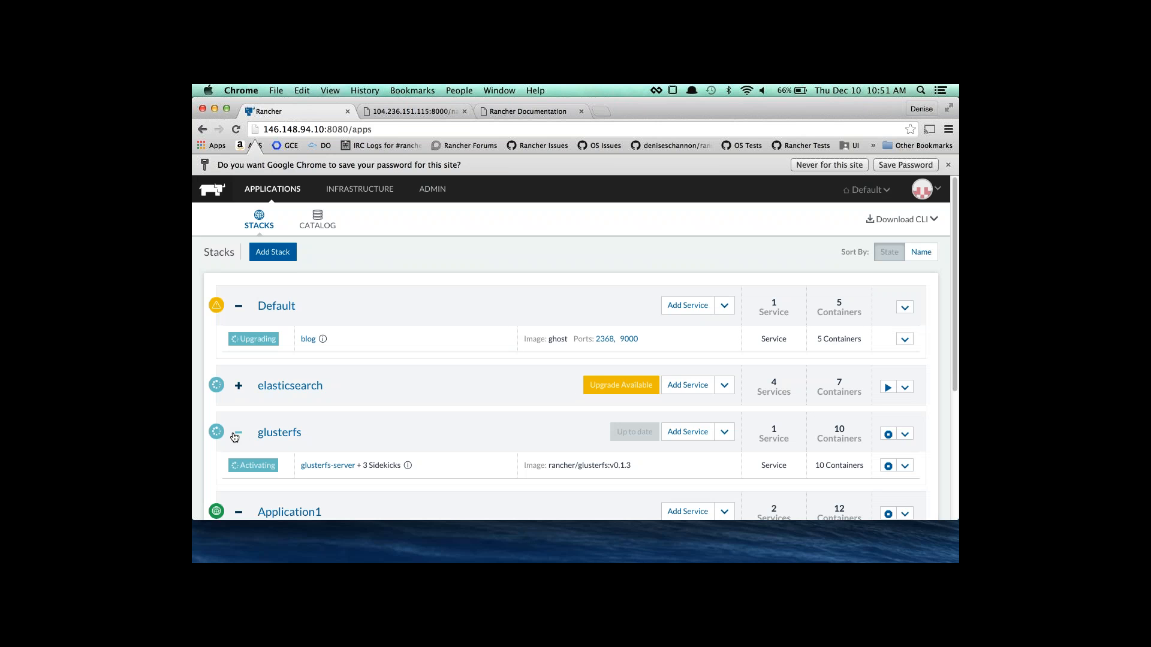
left_click(239, 386)
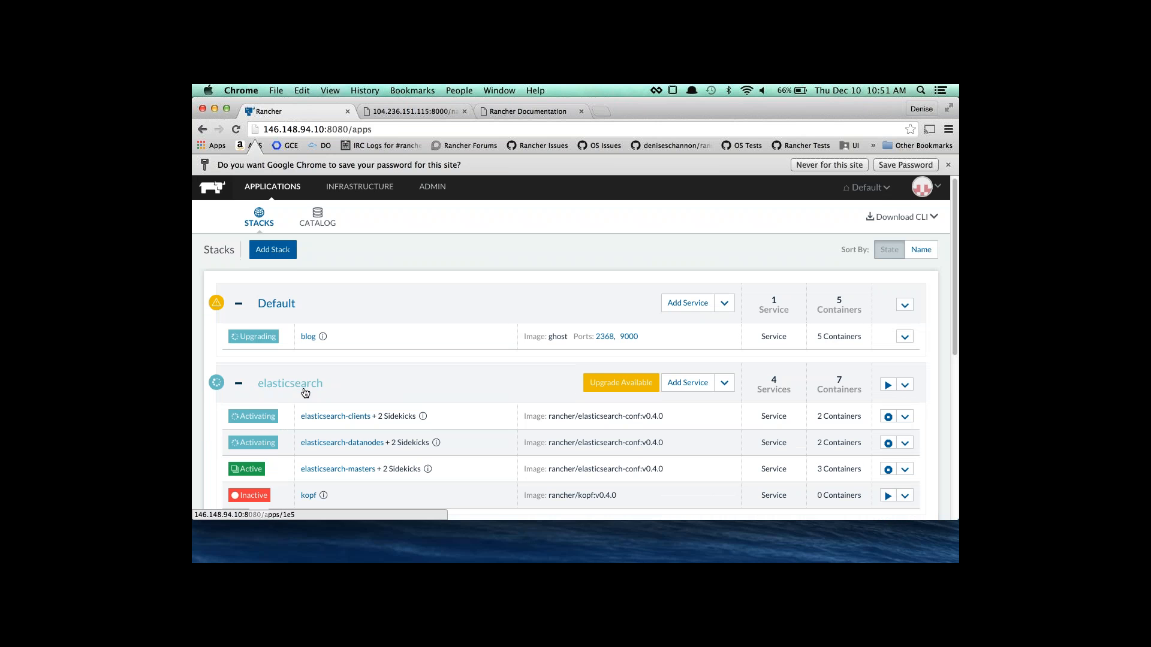
scroll(242, 384, "down", 1)
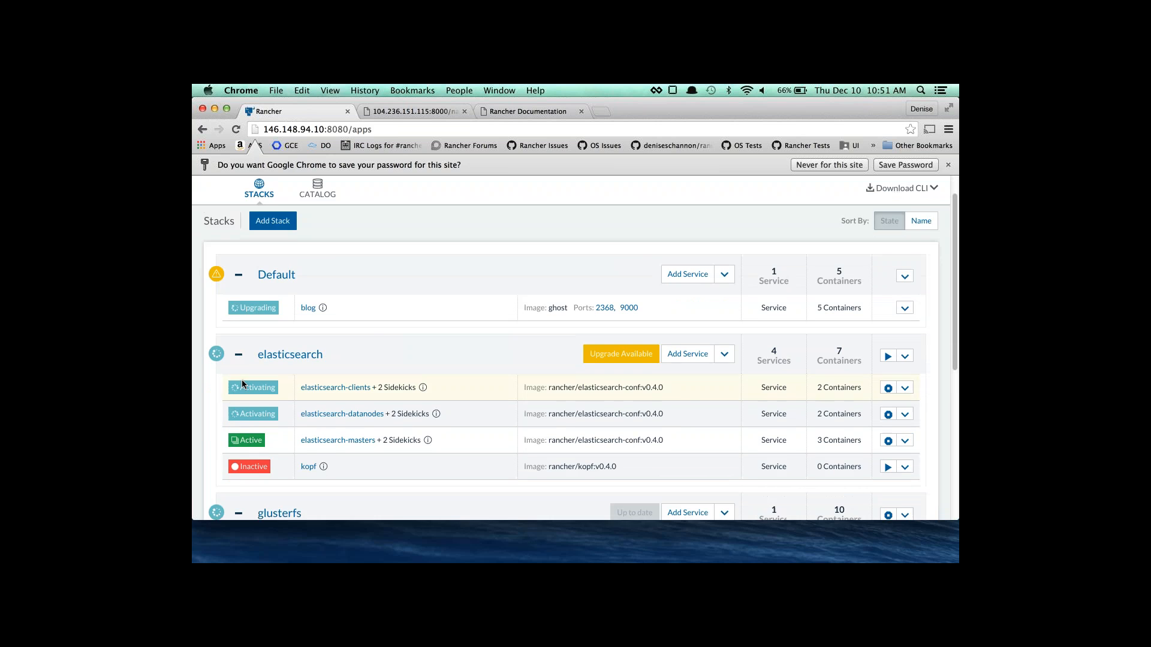
scroll(242, 384, "down", 5)
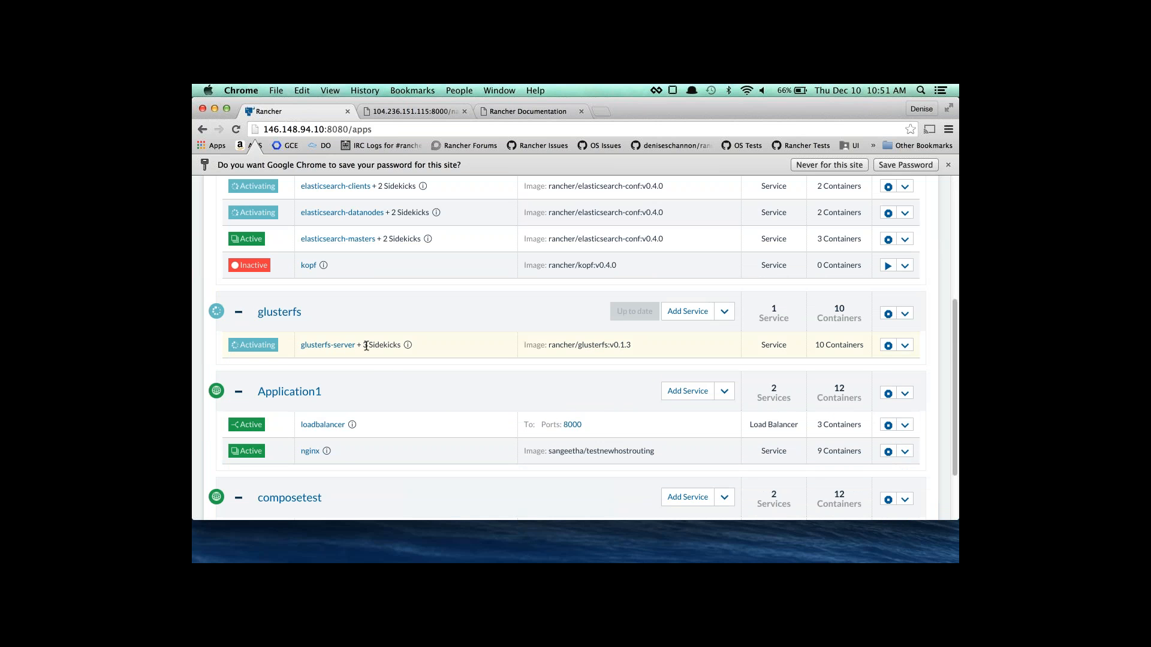
Open the glusterfs-server details, view the peer, volume and server sidekicks, then close the panel.
left_click(407, 346)
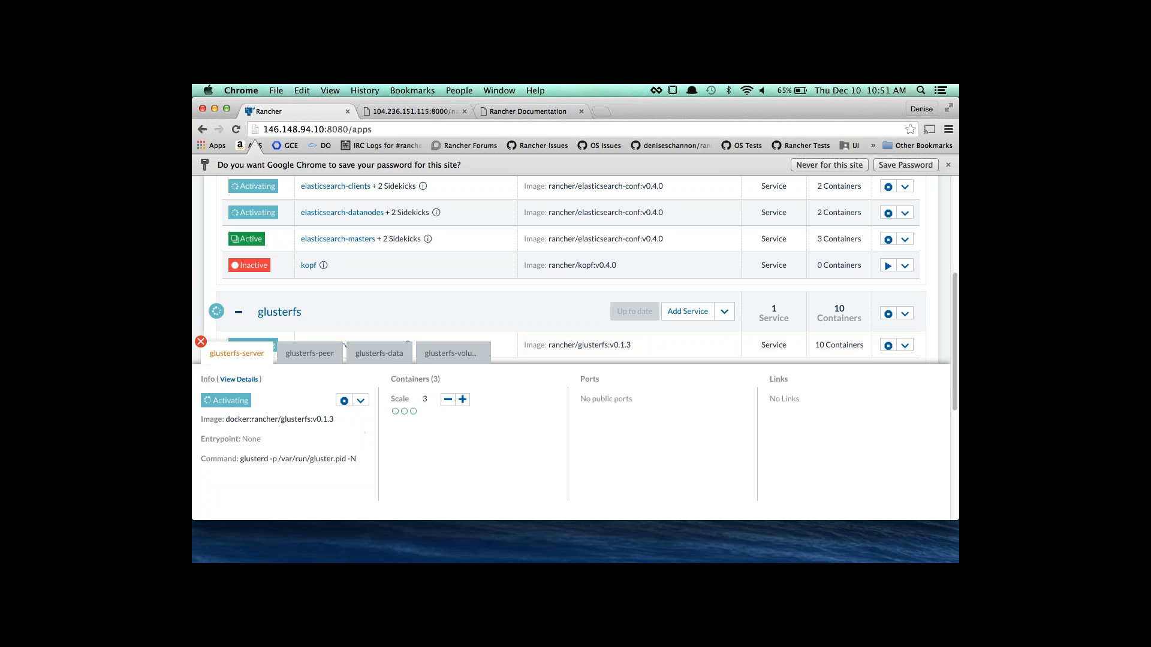
left_click(315, 358)
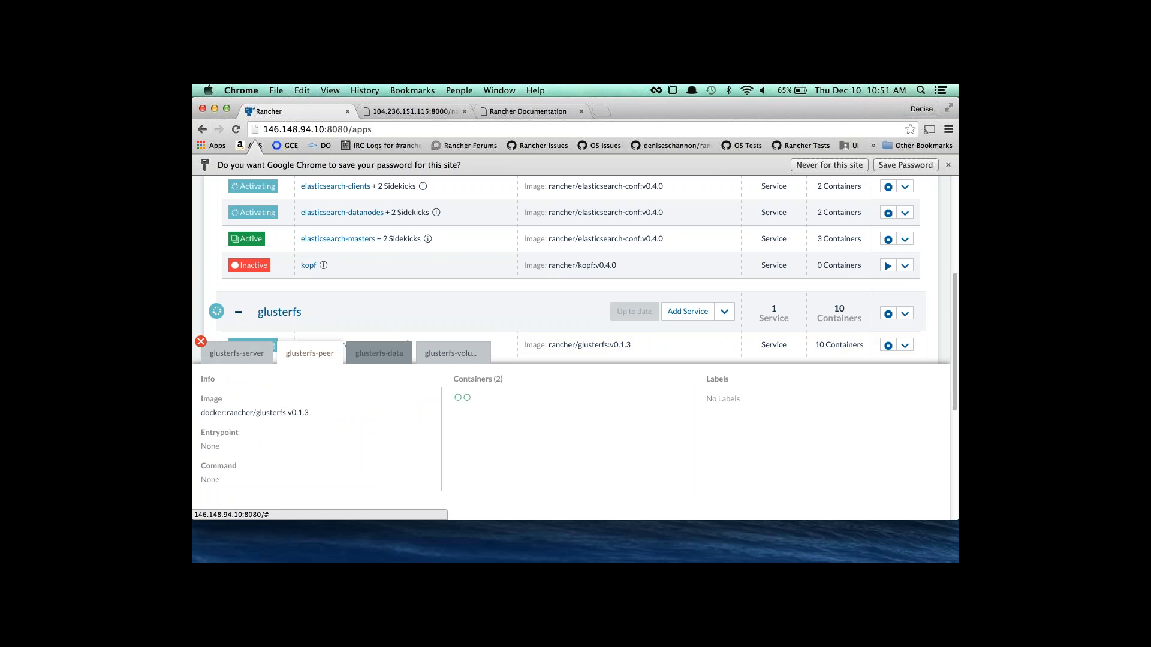
left_click(446, 355)
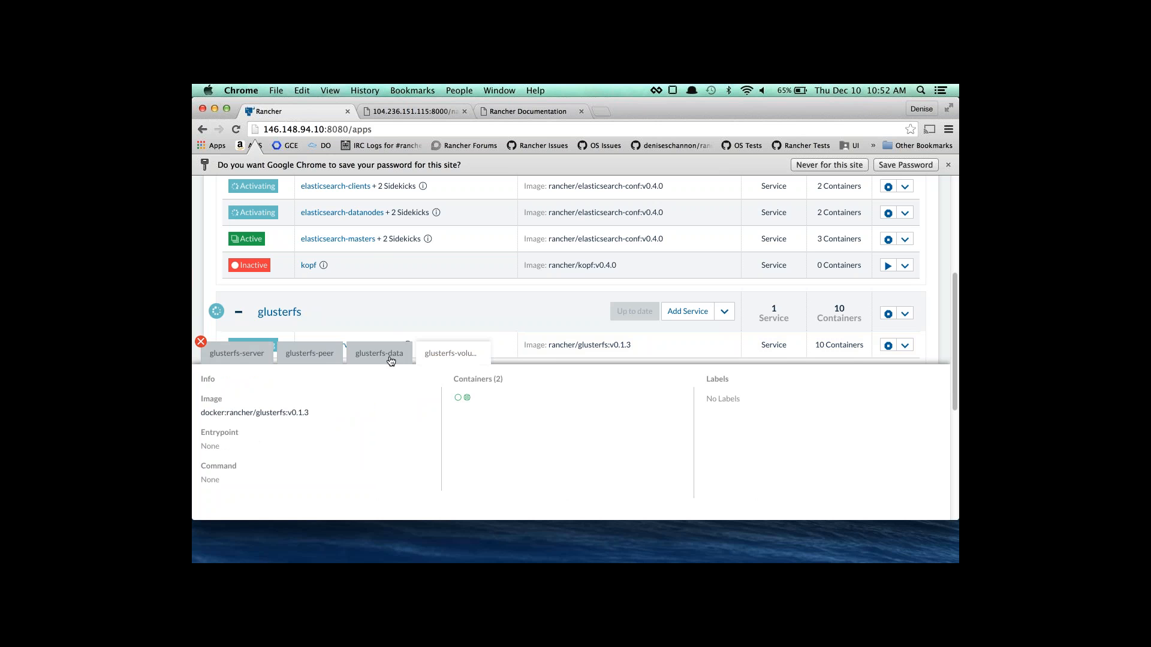
left_click(303, 354)
left_click(237, 354)
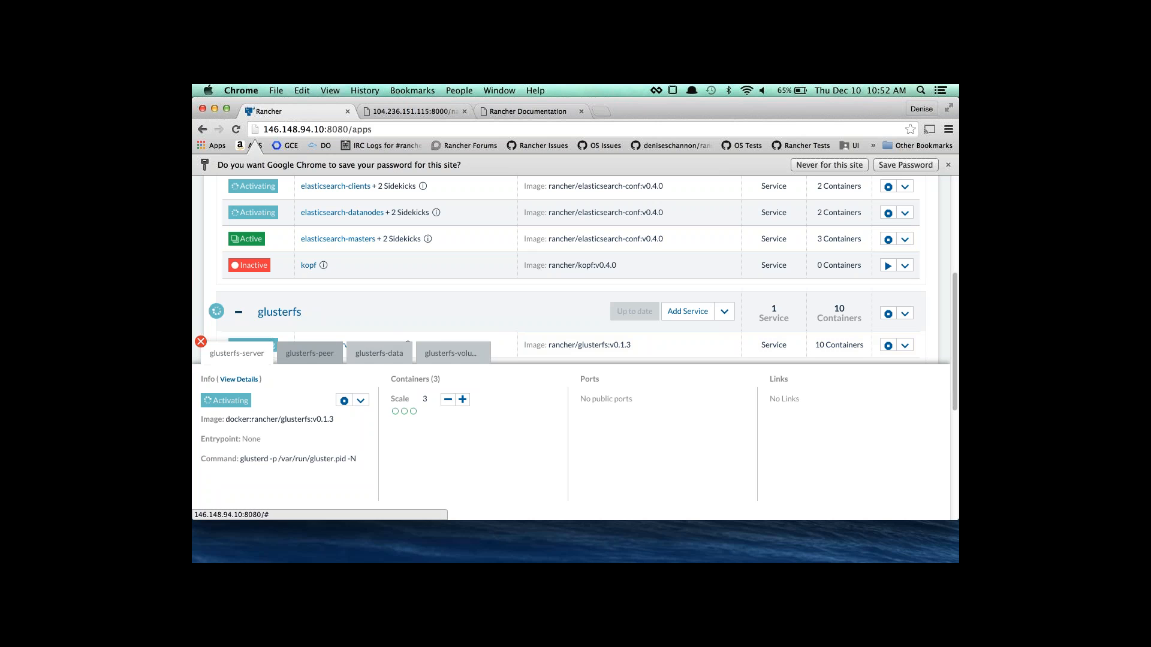
left_click(309, 354)
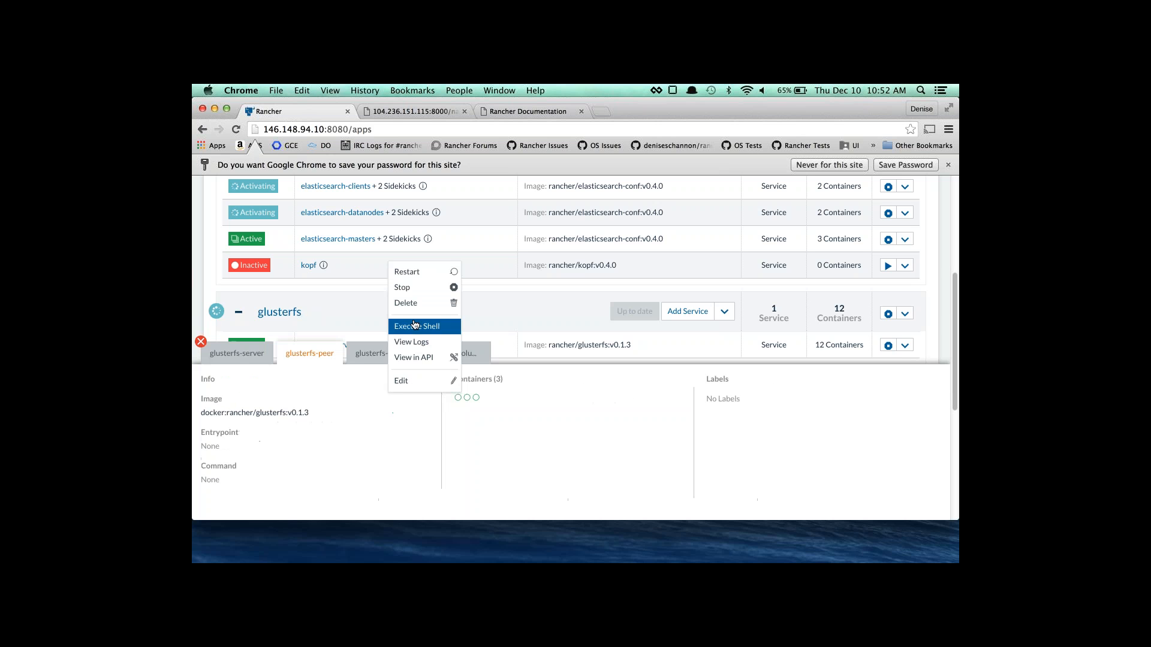
left_click(388, 453)
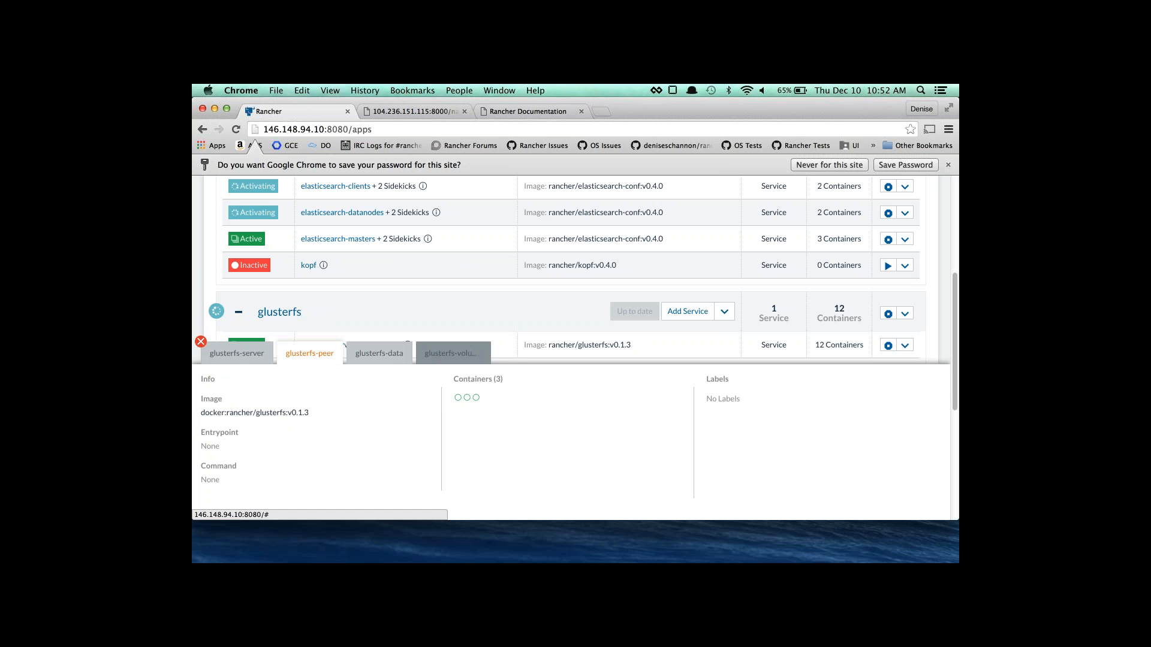
mouse_move(457, 401)
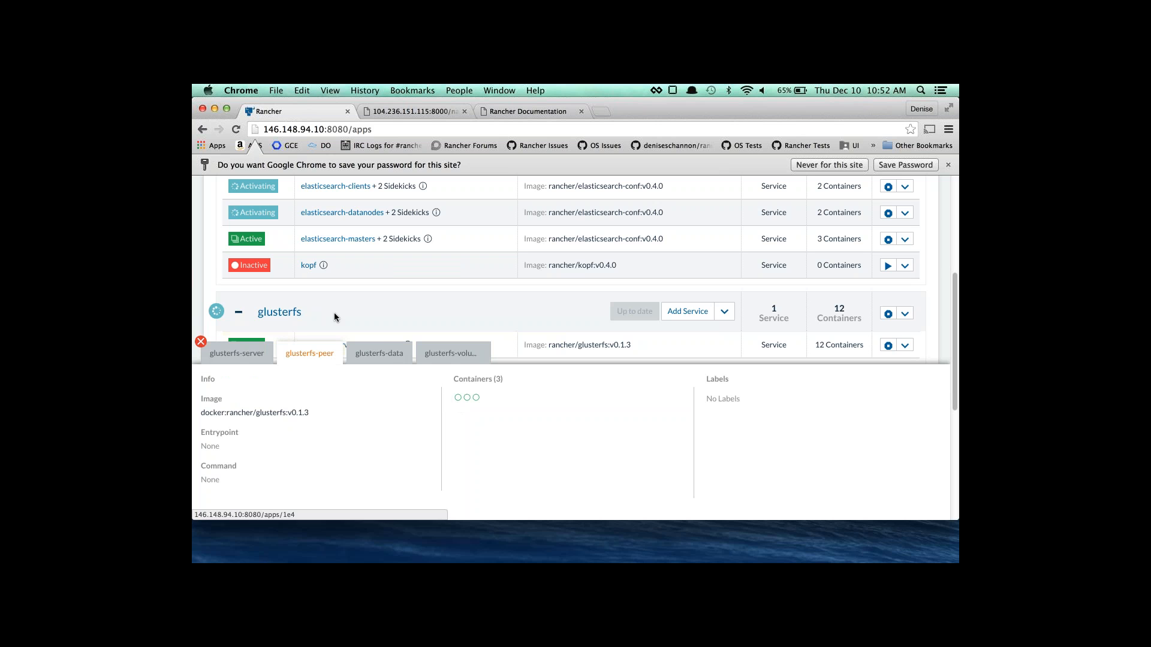
left_click(201, 342)
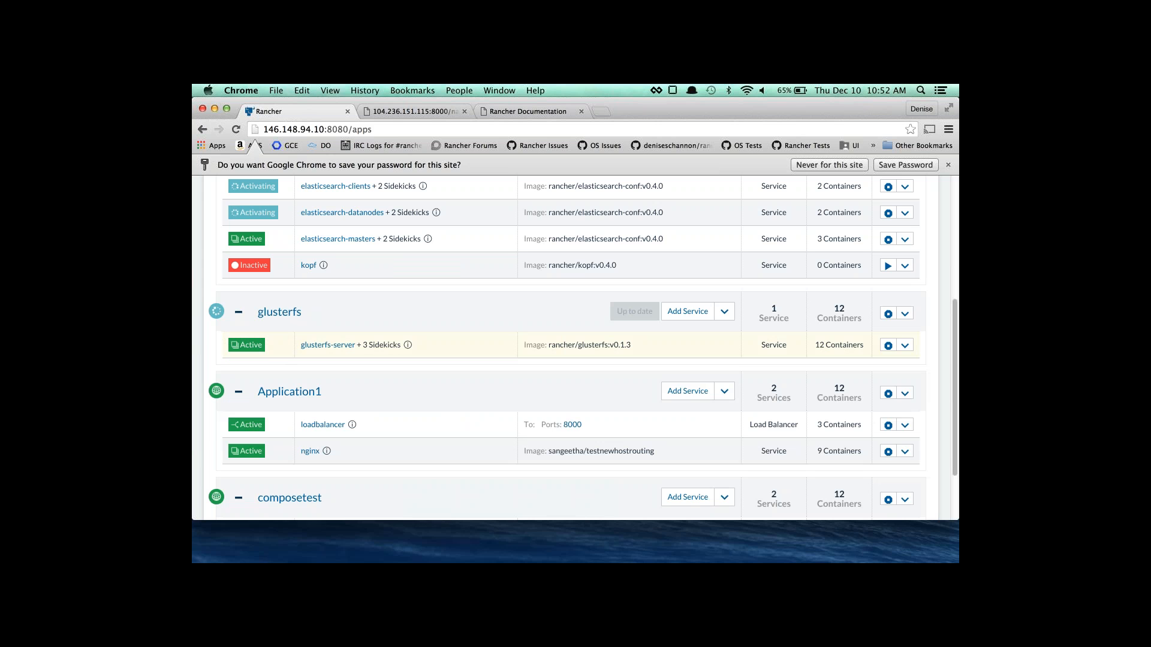
Reopen glusterfs-server details and review the peer, data, volume and server sidekicks' containers.
left_click(328, 344)
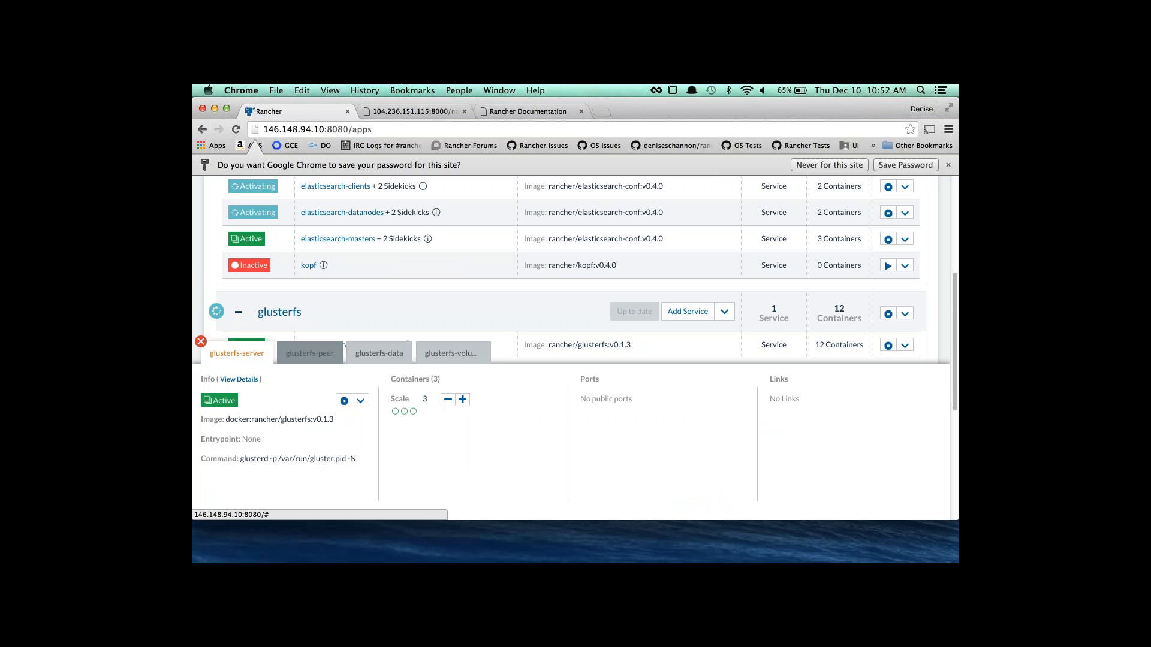
left_click(330, 356)
left_click(379, 353)
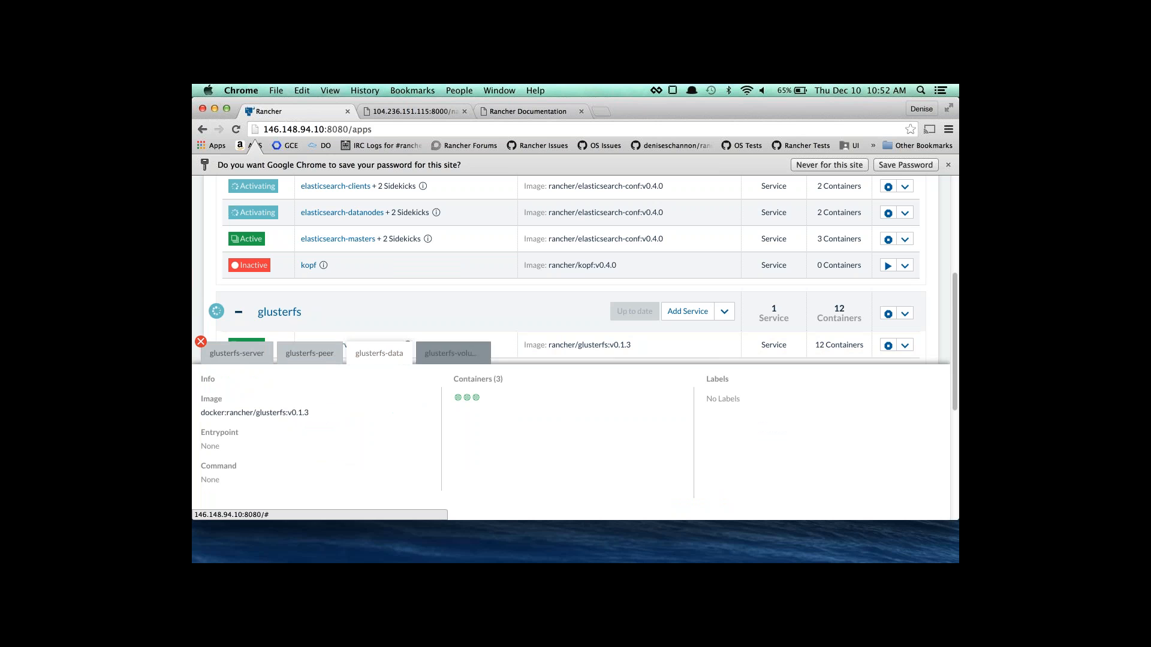
left_click(450, 353)
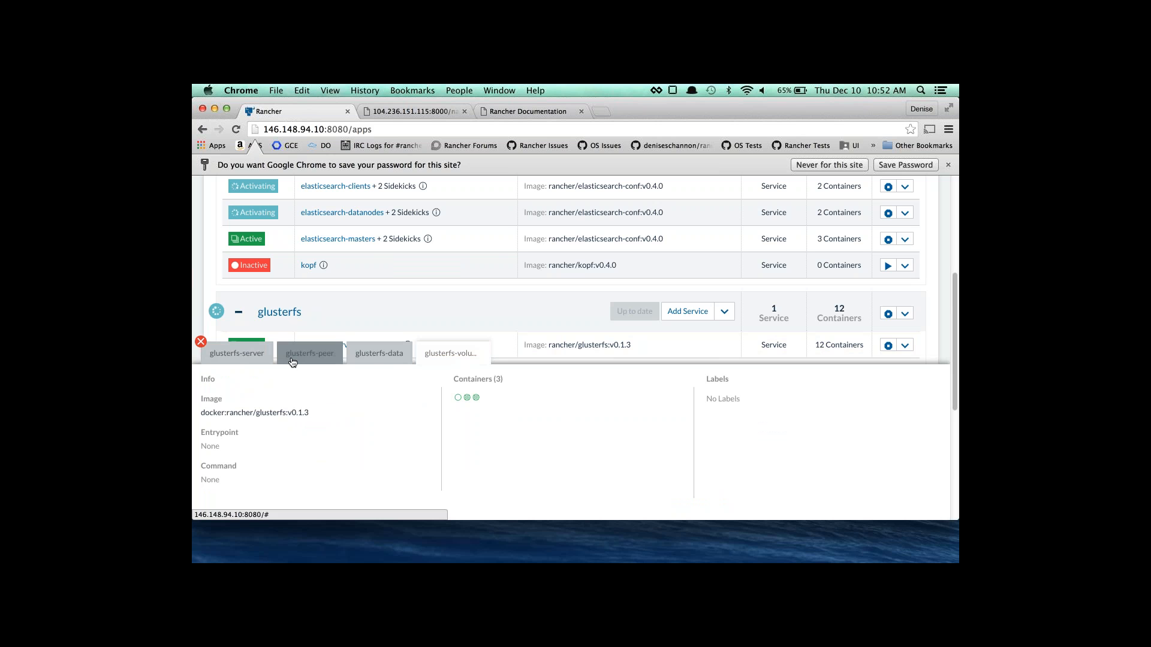
left_click(354, 352)
left_click(451, 354)
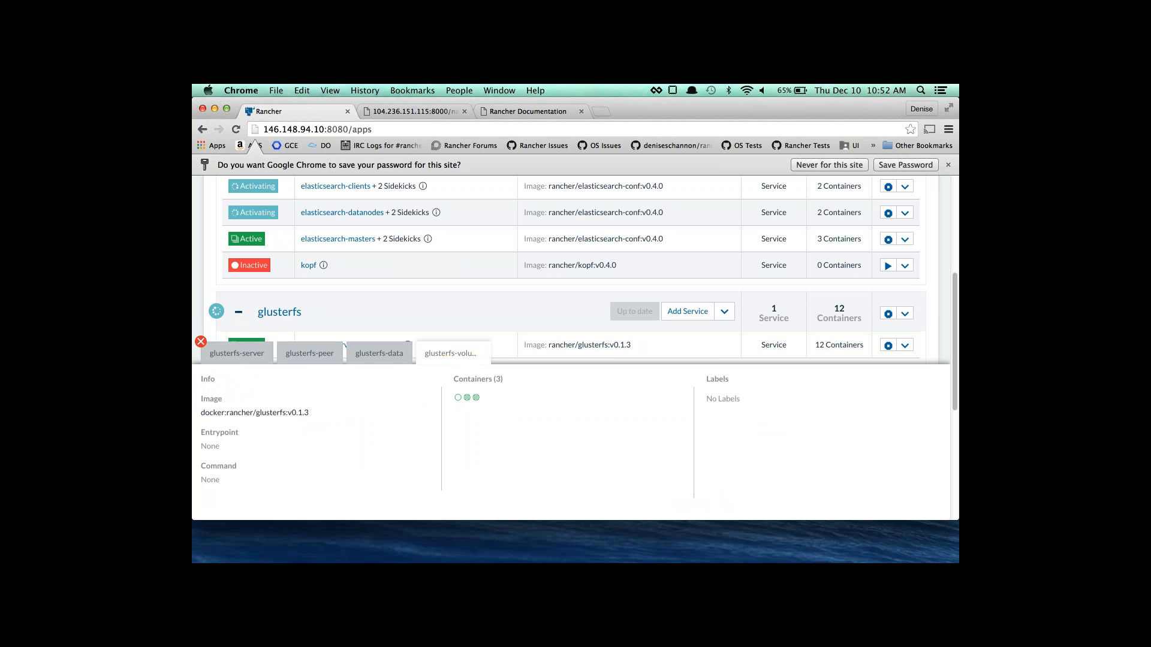
left_click(230, 352)
Open the Convoy GlusterFS catalog entry and choose glusterfs-server as its GlusterFS service.
left_click(200, 343)
scroll(349, 303, "up", 5)
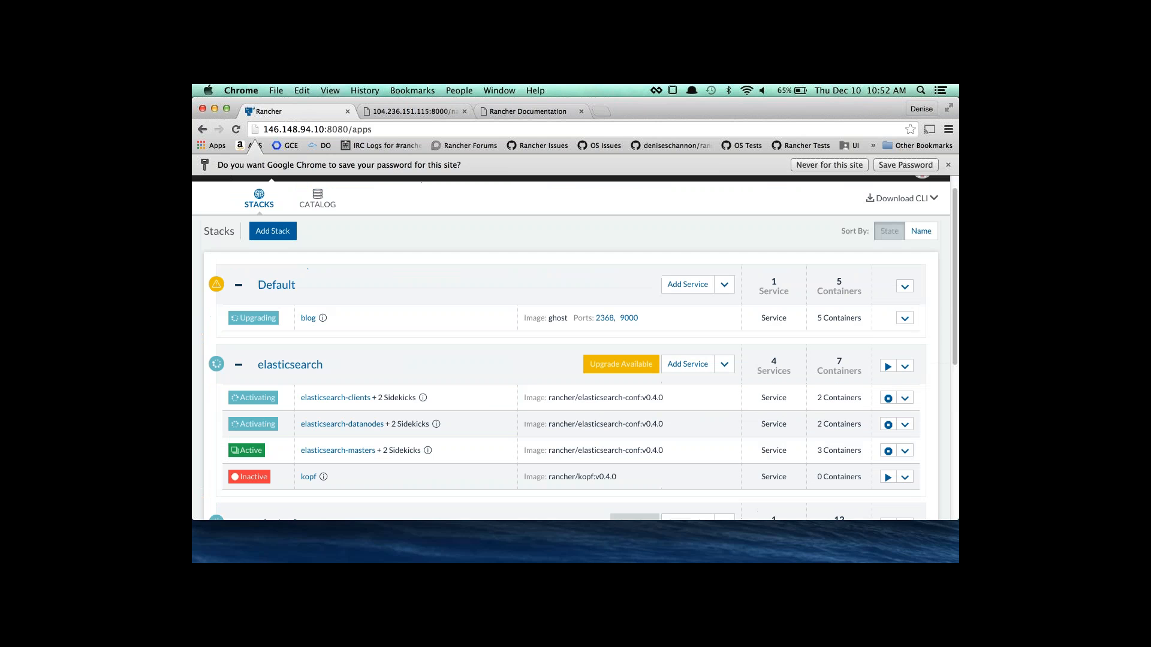
left_click(318, 221)
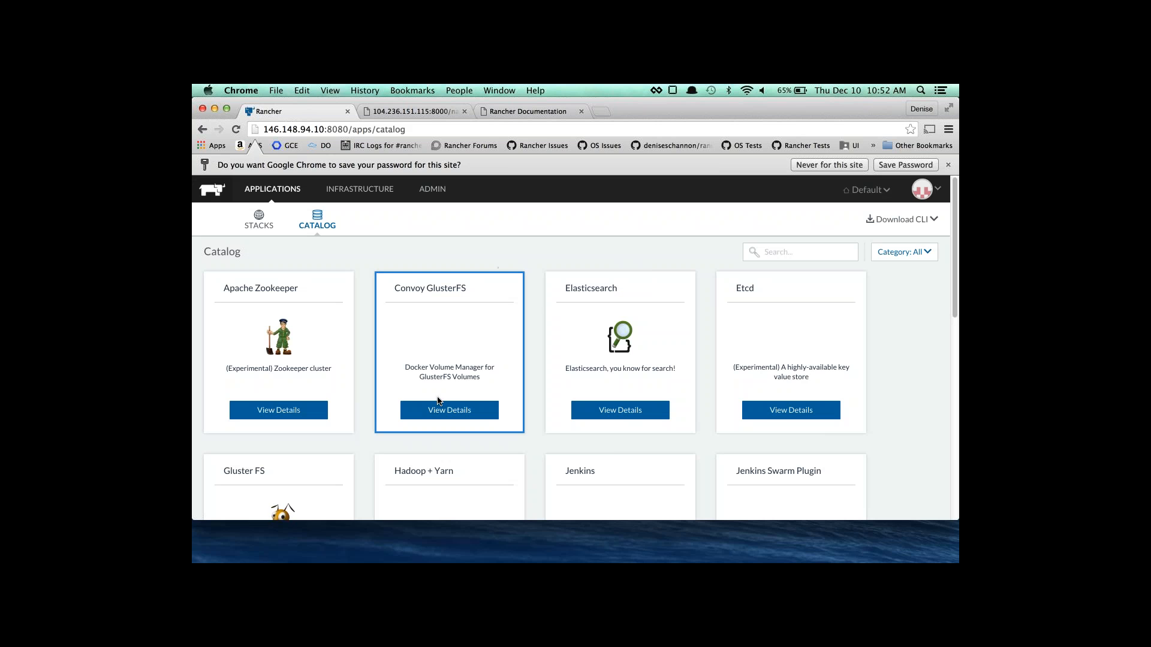
left_click(439, 409)
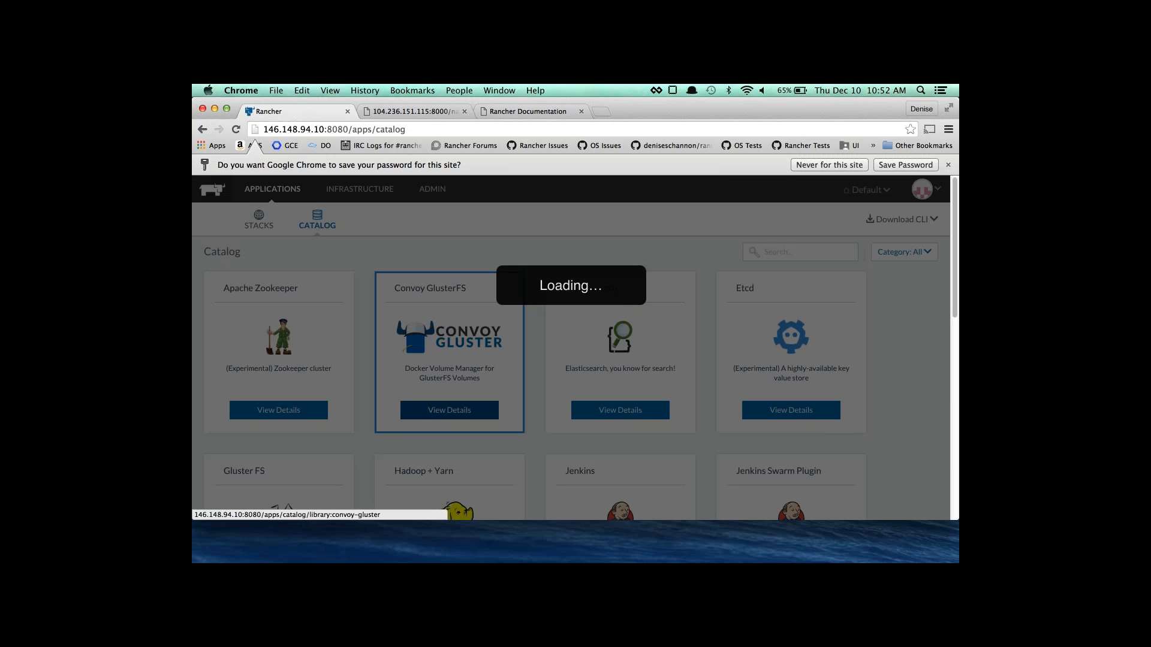
scroll(438, 401, "down", 4)
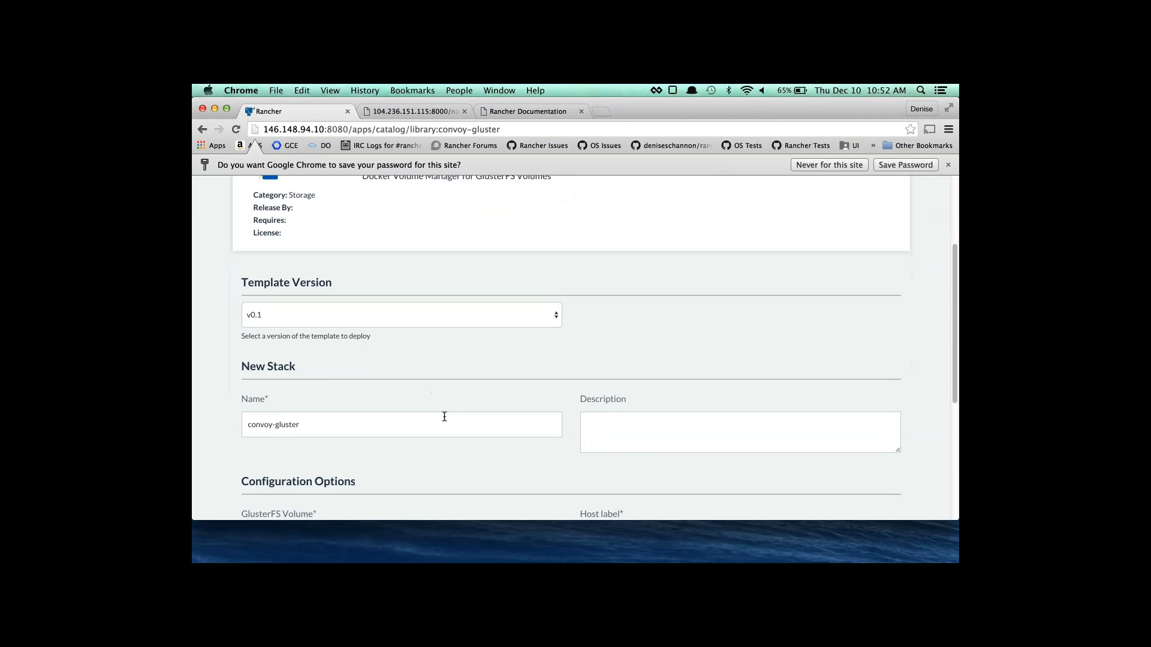
scroll(444, 416, "down", 3)
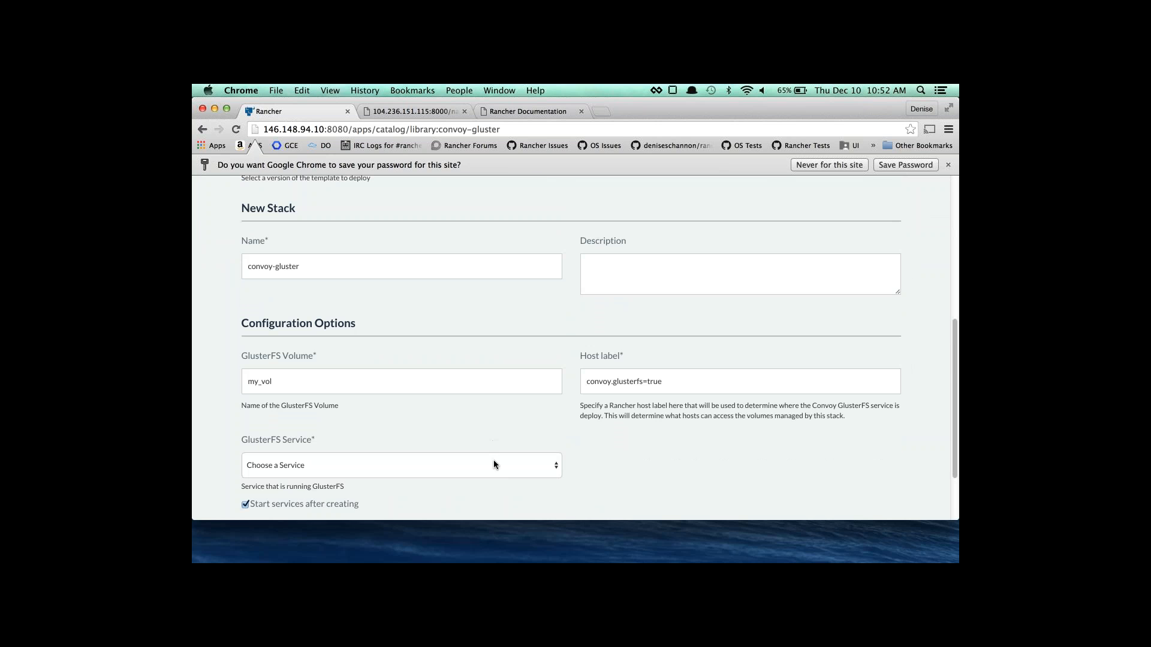
left_click(493, 461)
scroll(486, 489, "down", 1)
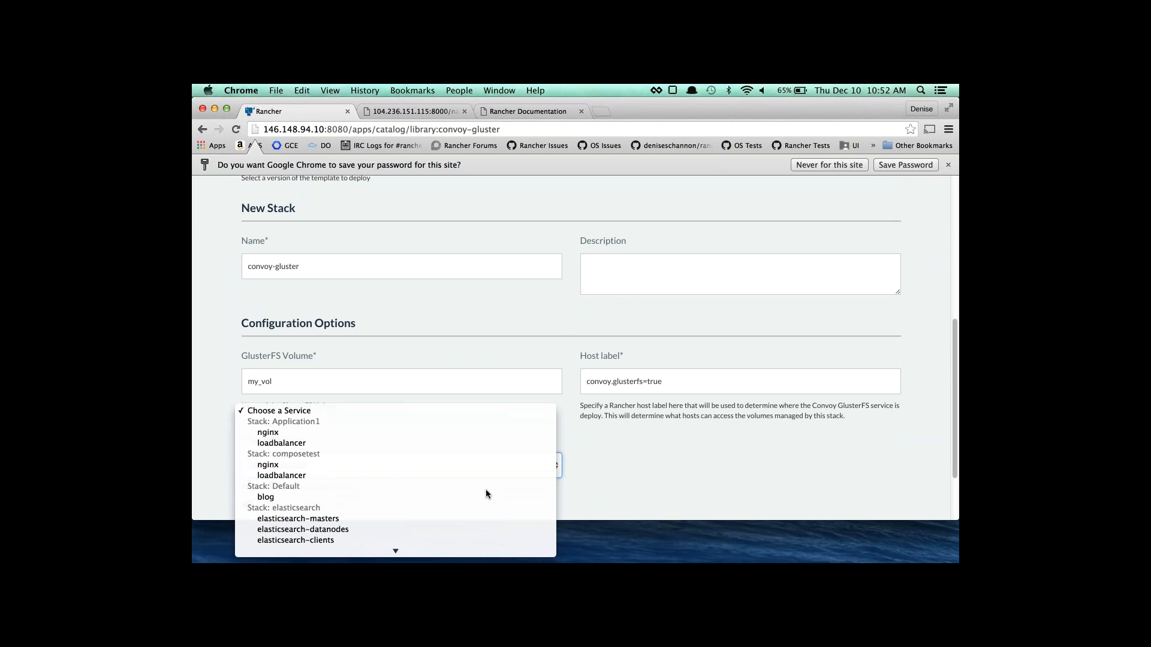
scroll(486, 490, "down", 2)
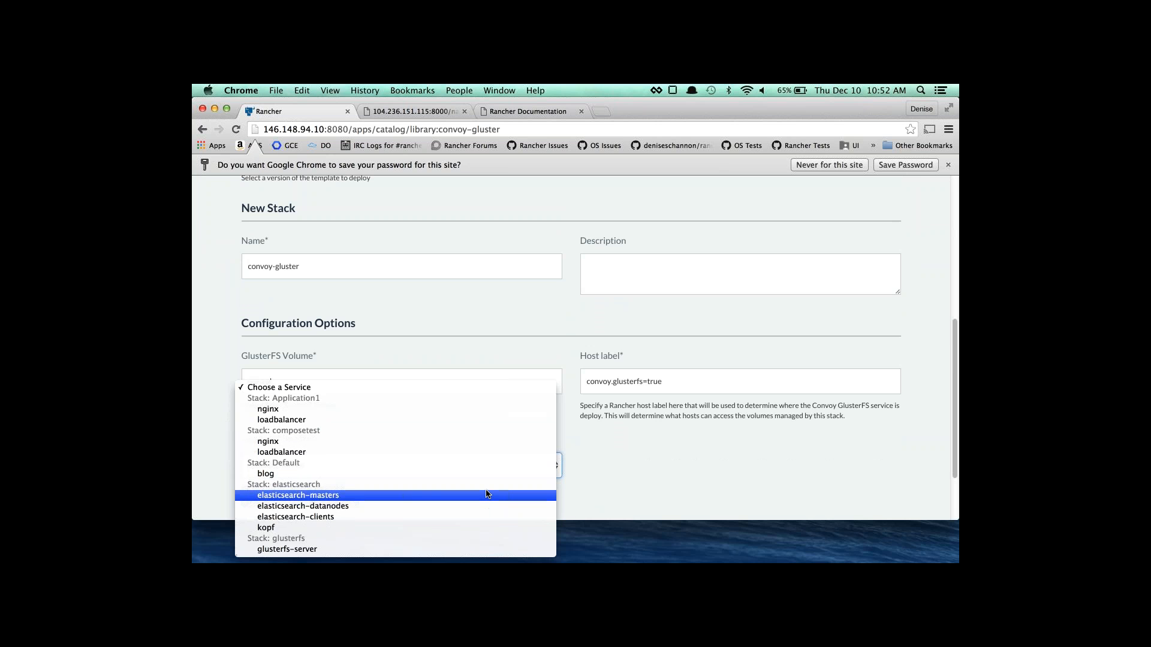
left_click(449, 550)
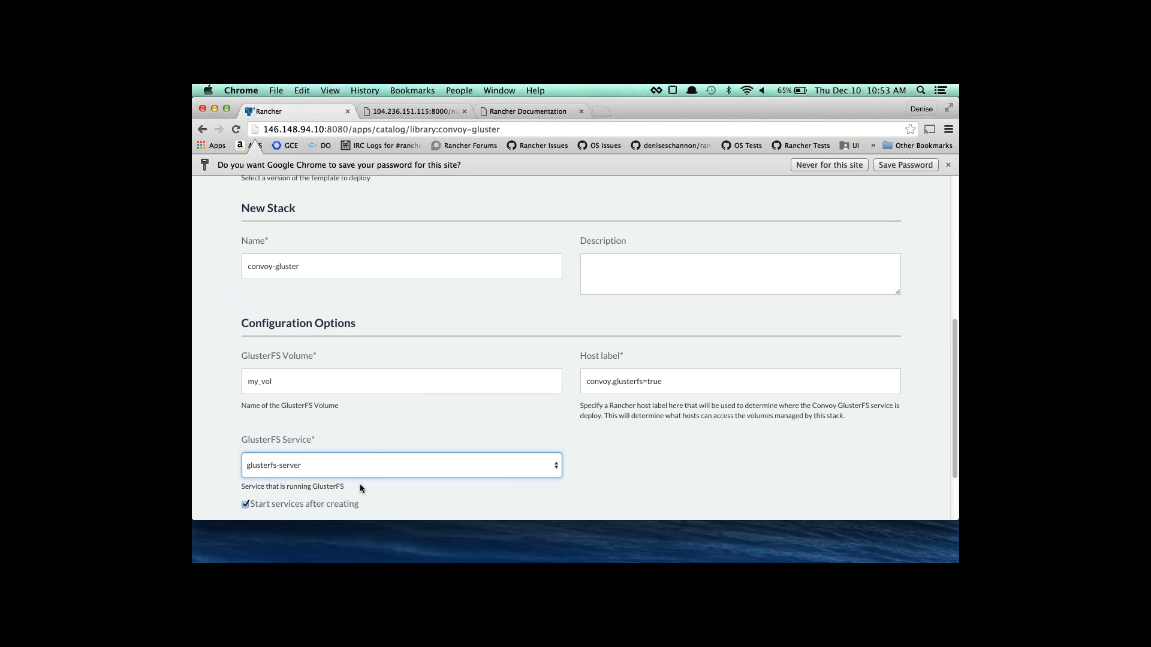
Change the host label to blog=true and launch the convoy-gluster stack.
scroll(362, 483, "down", 3)
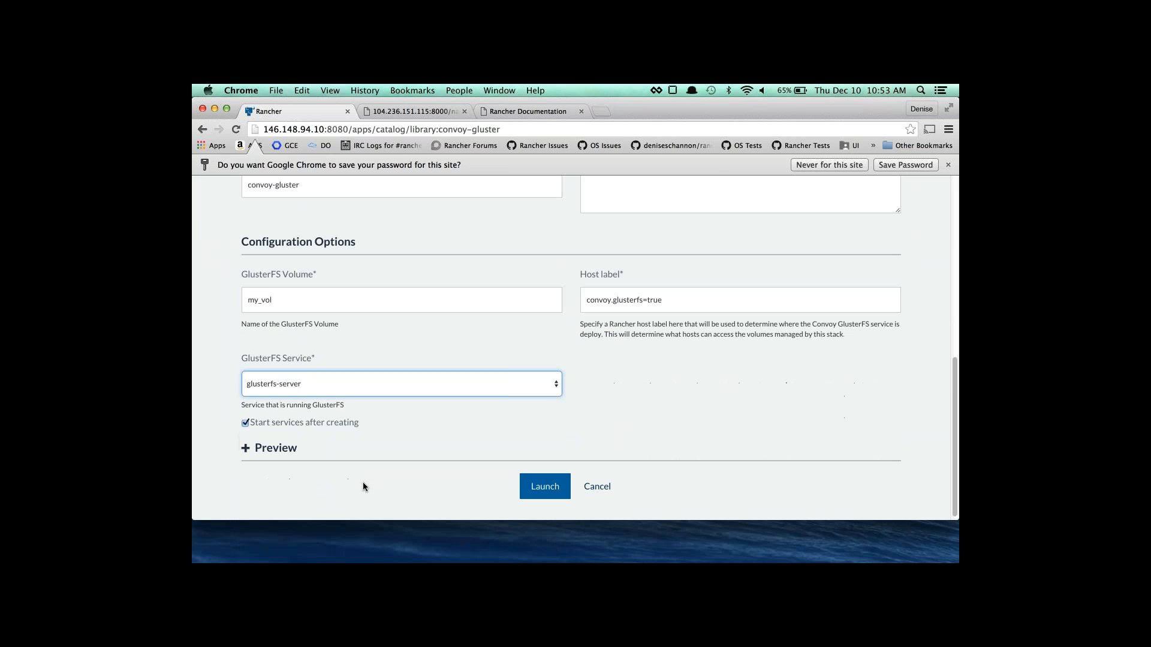
left_click(545, 491)
left_click_drag(644, 302, 573, 300)
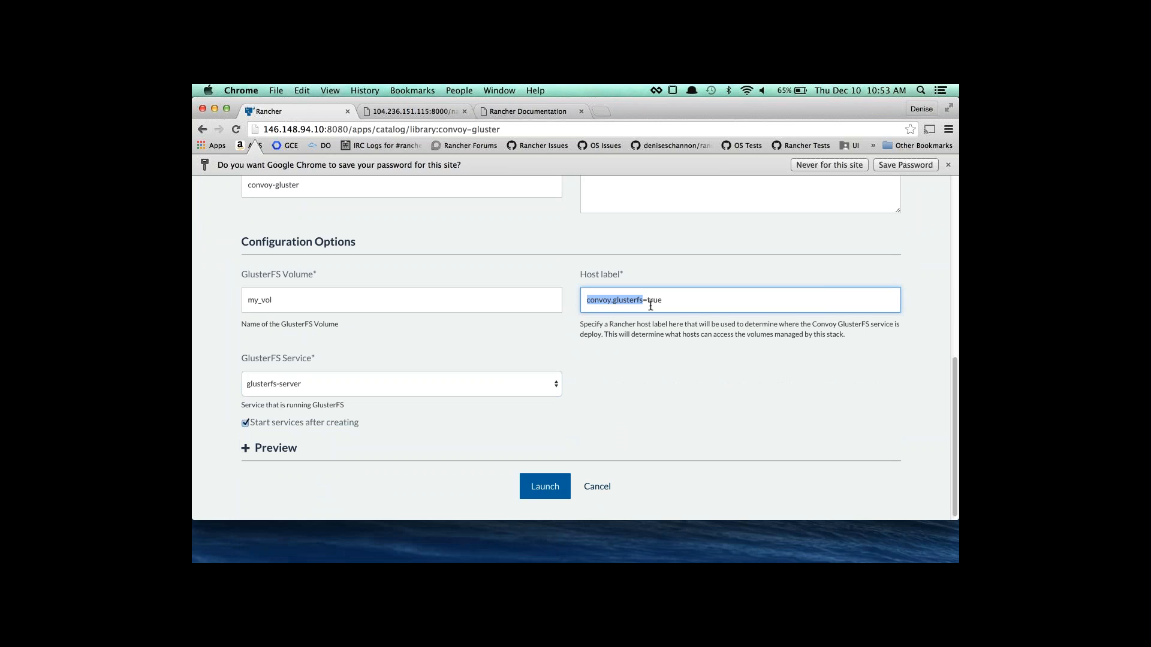
type("blog")
left_click(545, 486)
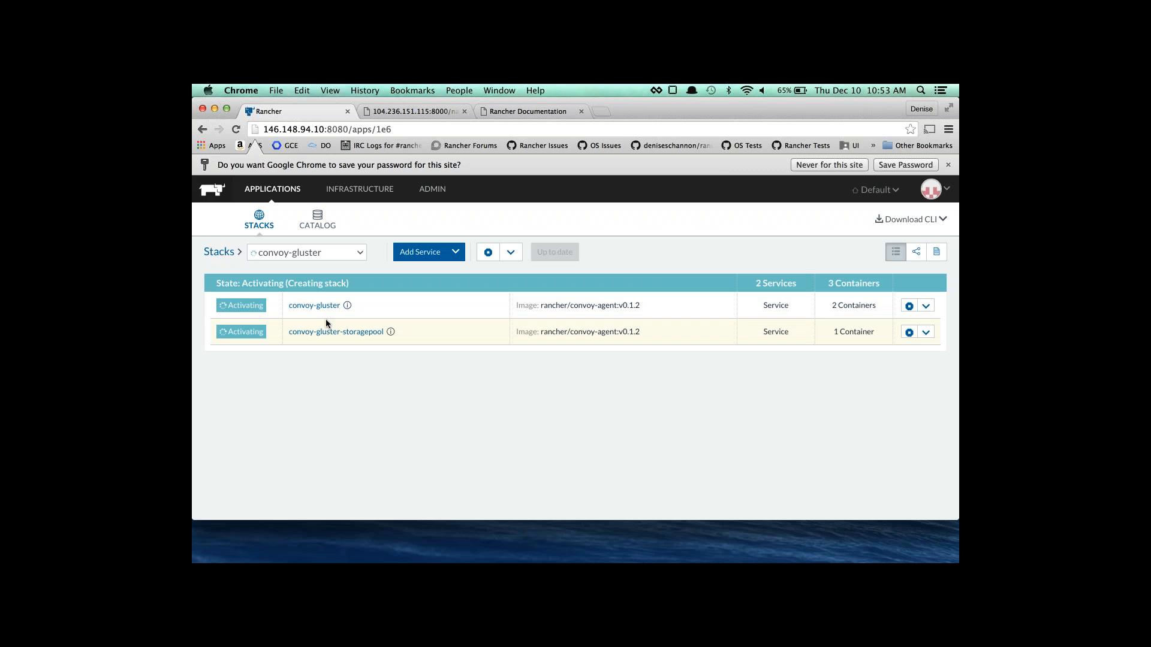
Return to the stacks list, now showing convoy-gluster beside Default and elasticsearch.
left_click(262, 225)
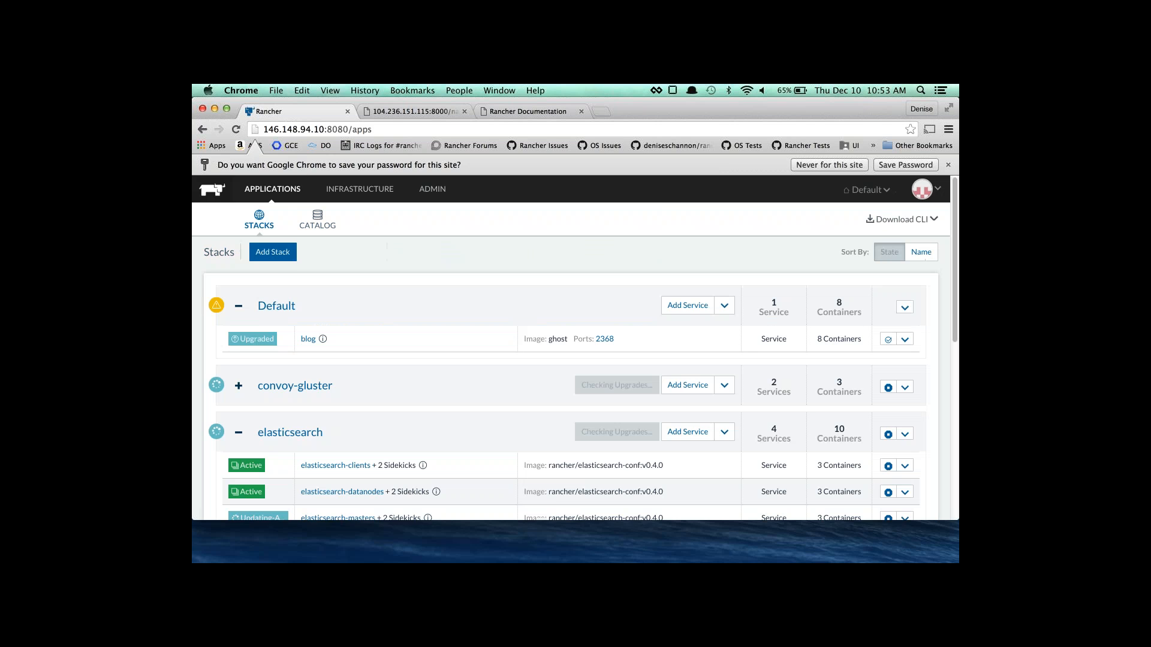
scroll(311, 299, "down", 3)
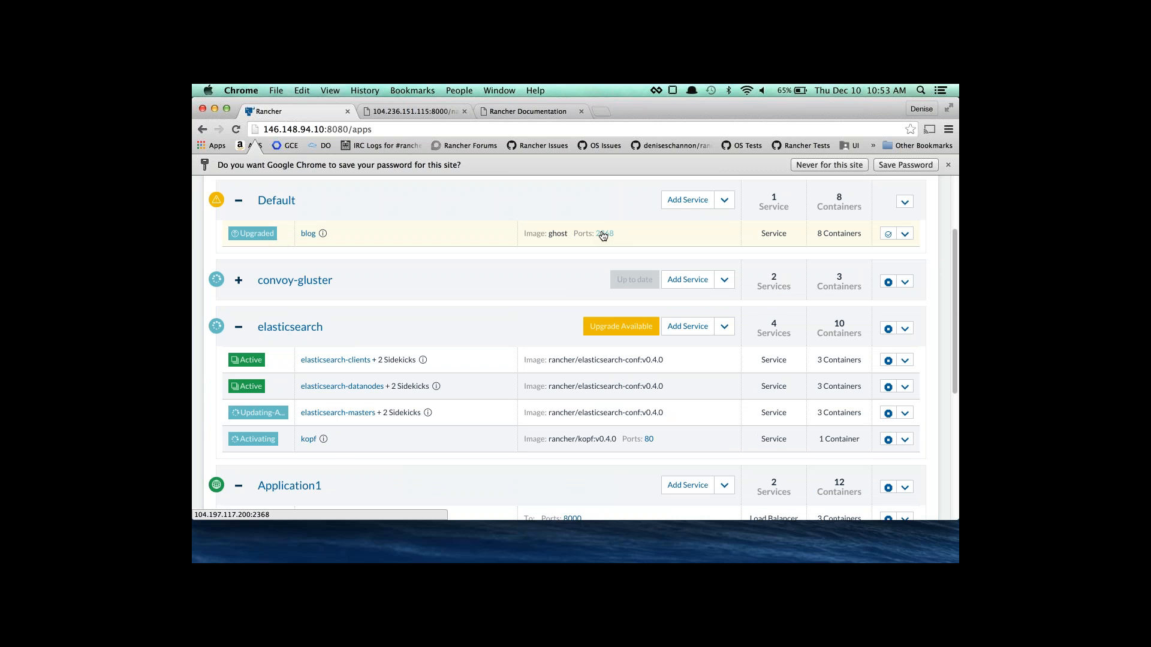
left_click(603, 234)
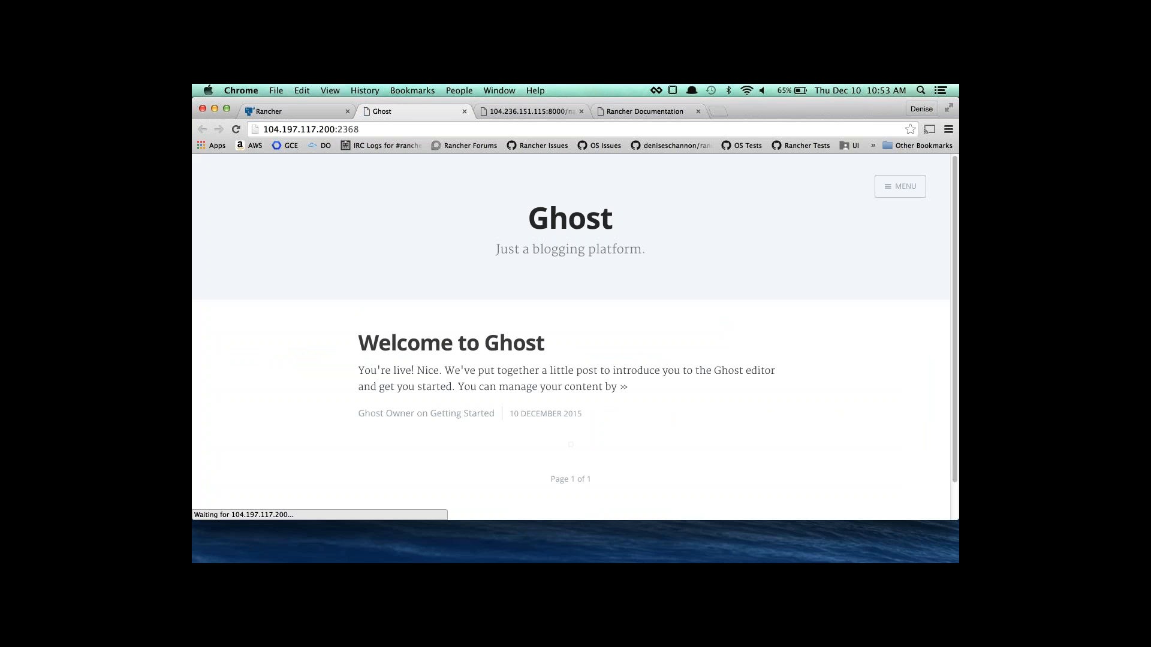
left_click(464, 112)
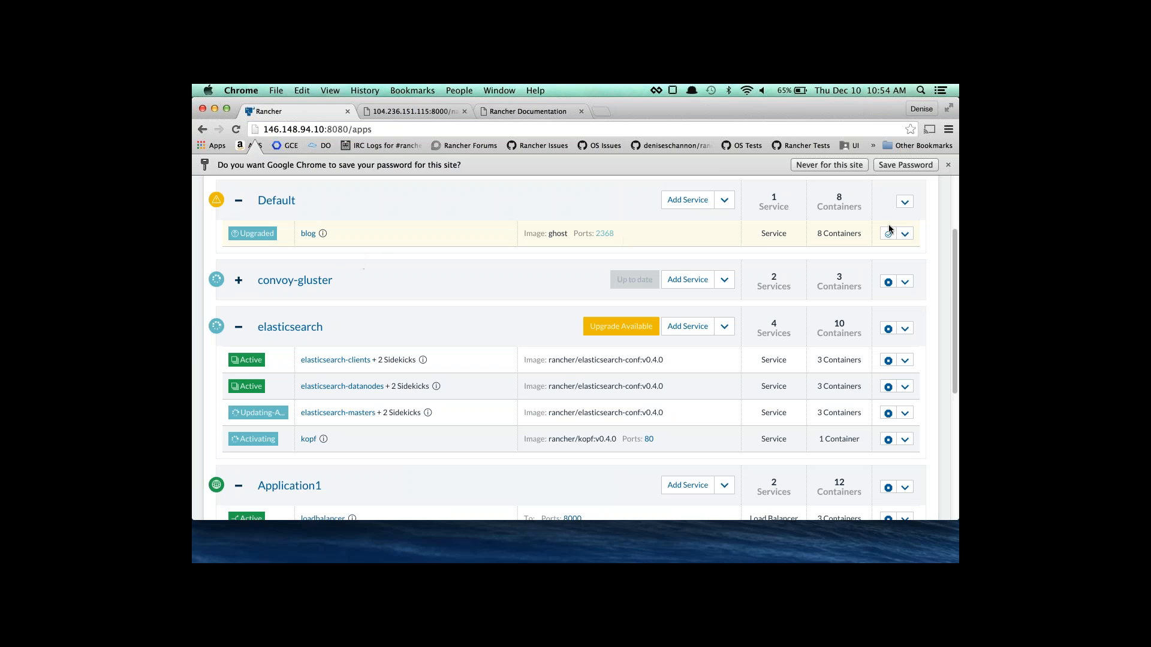
Choose Finish Upgrade for the blog service so it becomes Active.
left_click(905, 234)
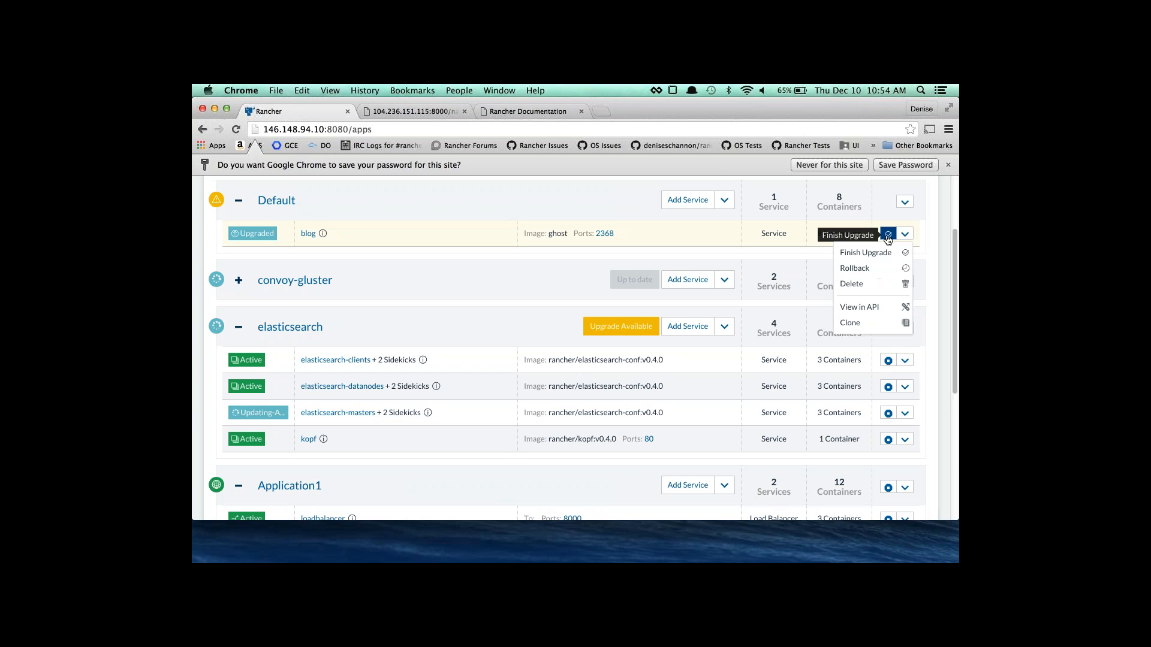
left_click(887, 236)
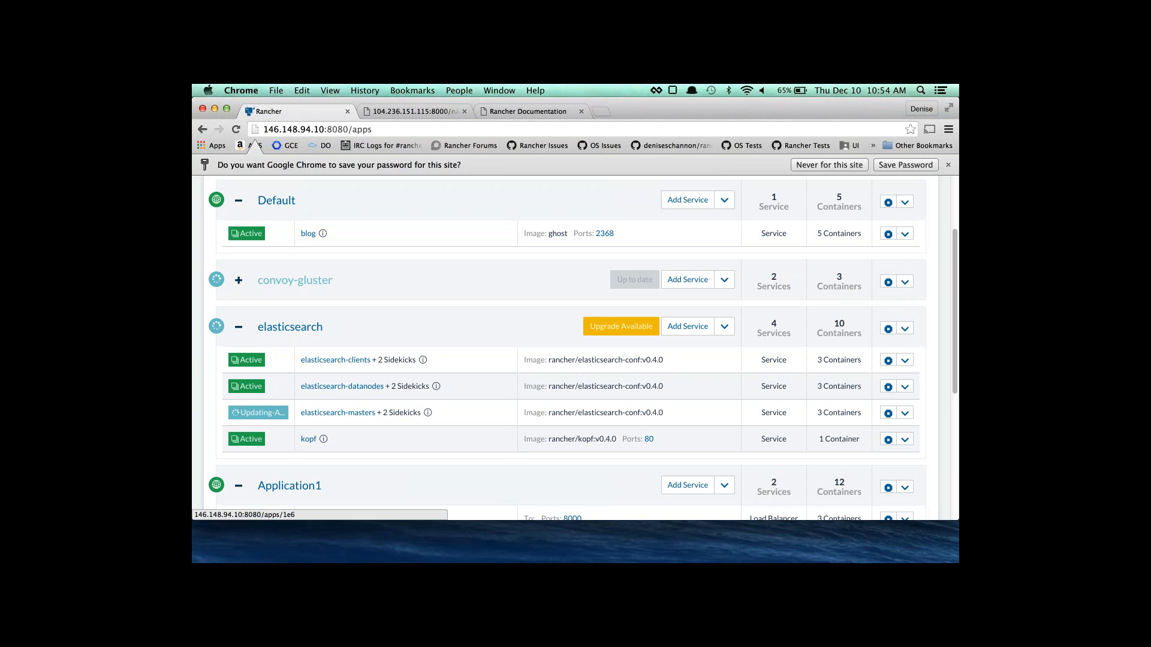
Expand the convoy-gluster stack to list its convoy-gluster and convoy-gluster-storagepool services.
scroll(238, 325, "down", 1)
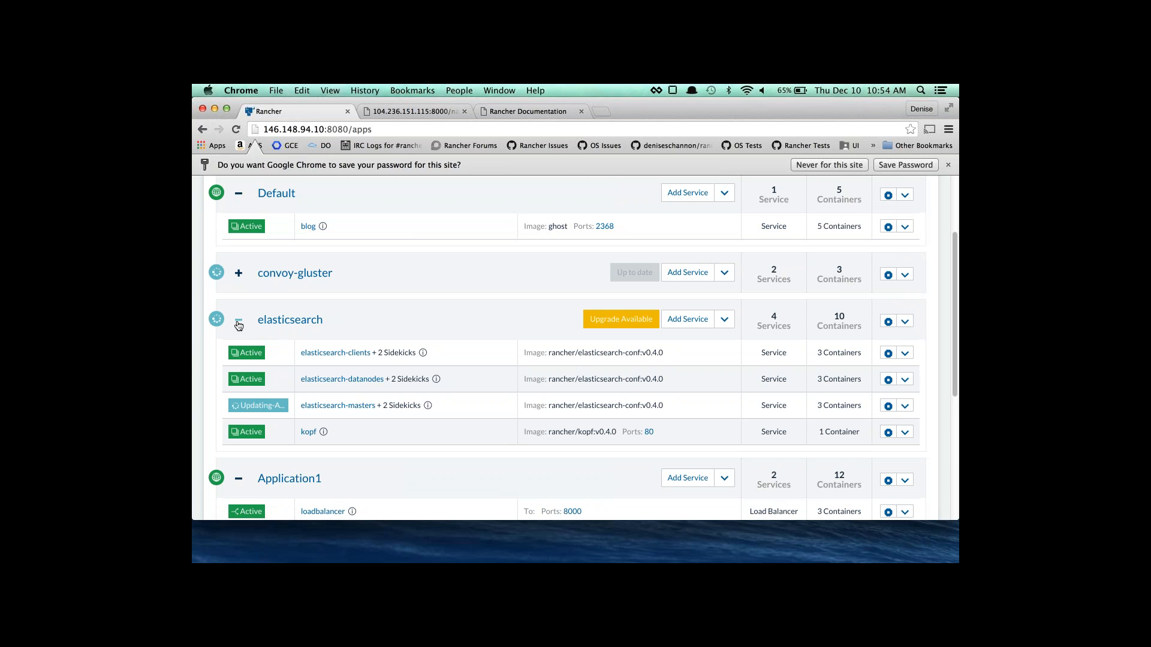
scroll(238, 325, "down", 3)
scroll(239, 326, "down", 4)
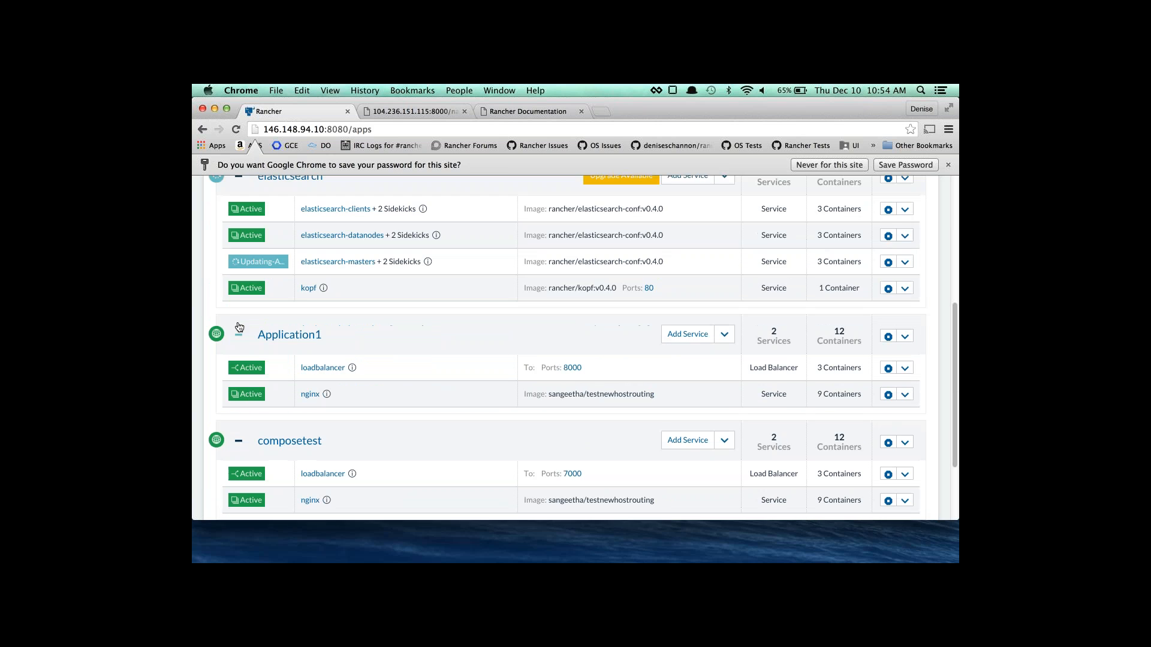
scroll(238, 327, "up", 5)
left_click(239, 243)
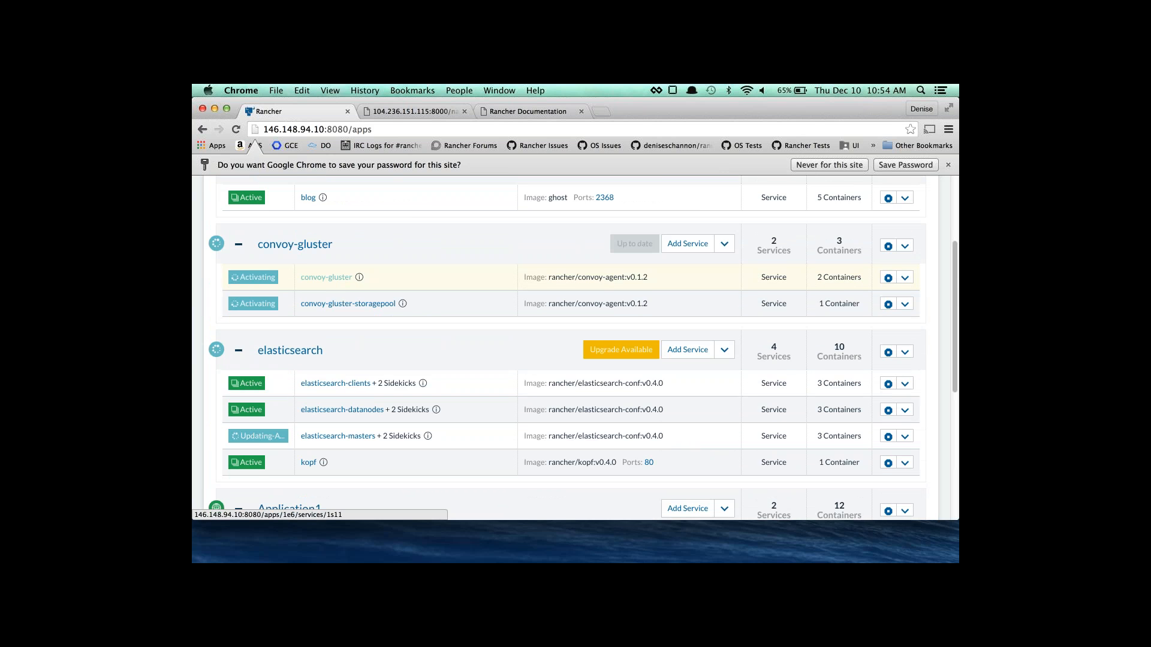
scroll(342, 283, "up", 2)
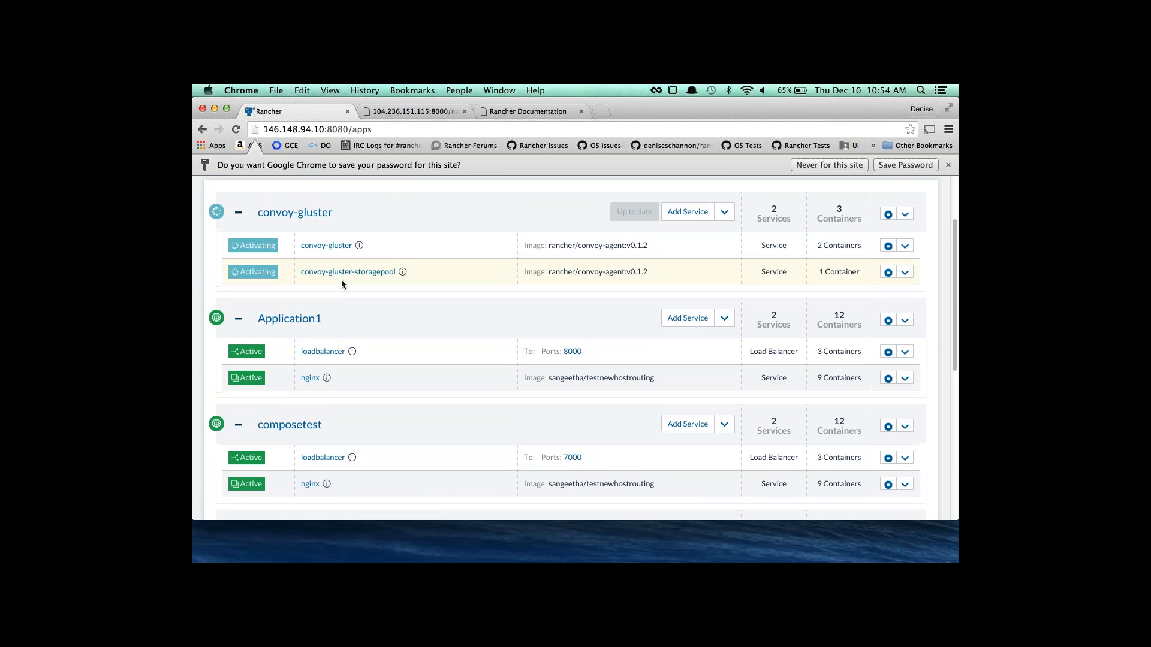
scroll(341, 279, "up", 2)
scroll(340, 278, "down", 6)
scroll(340, 278, "down", 5)
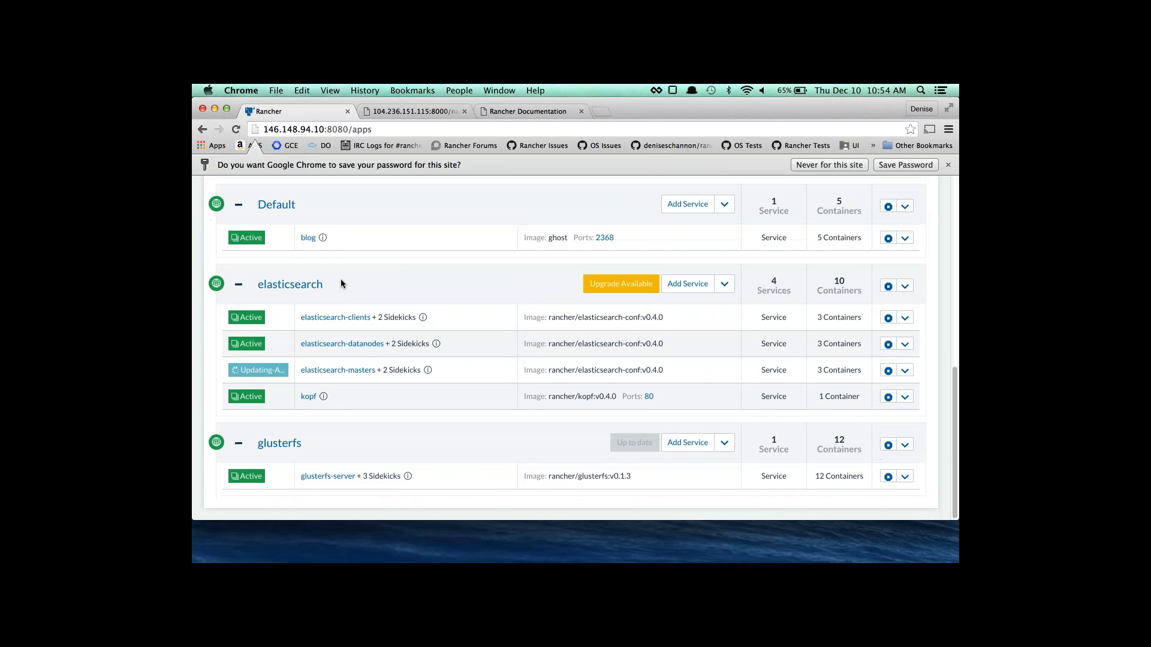
scroll(340, 278, "up", 12)
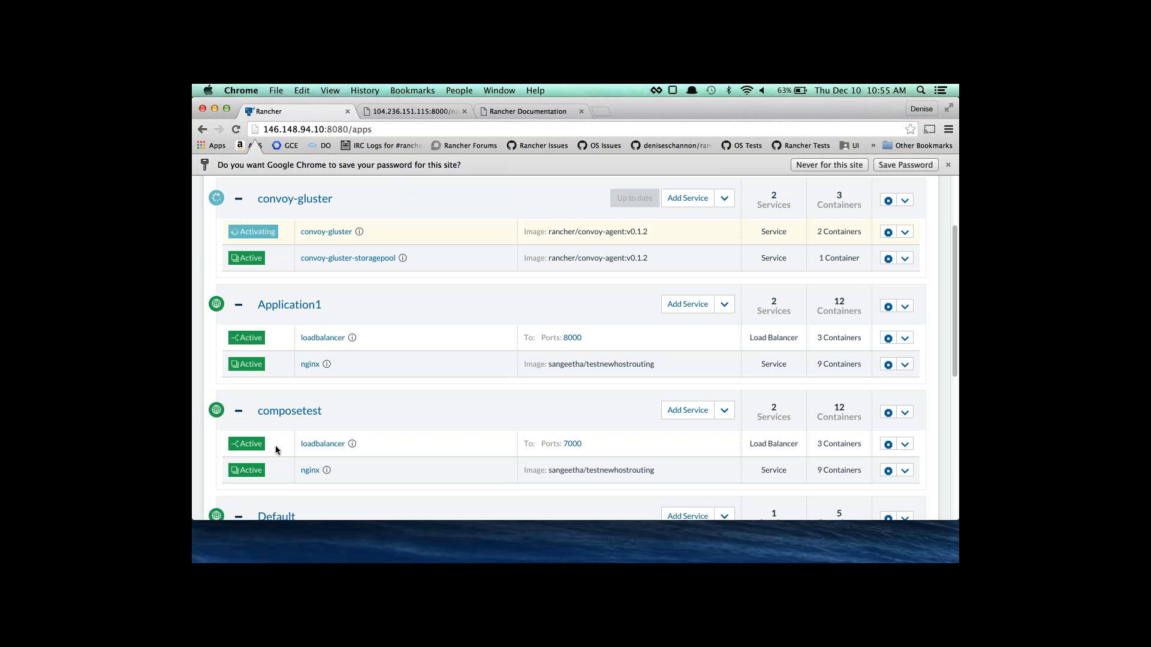
scroll(360, 453, "down", 5)
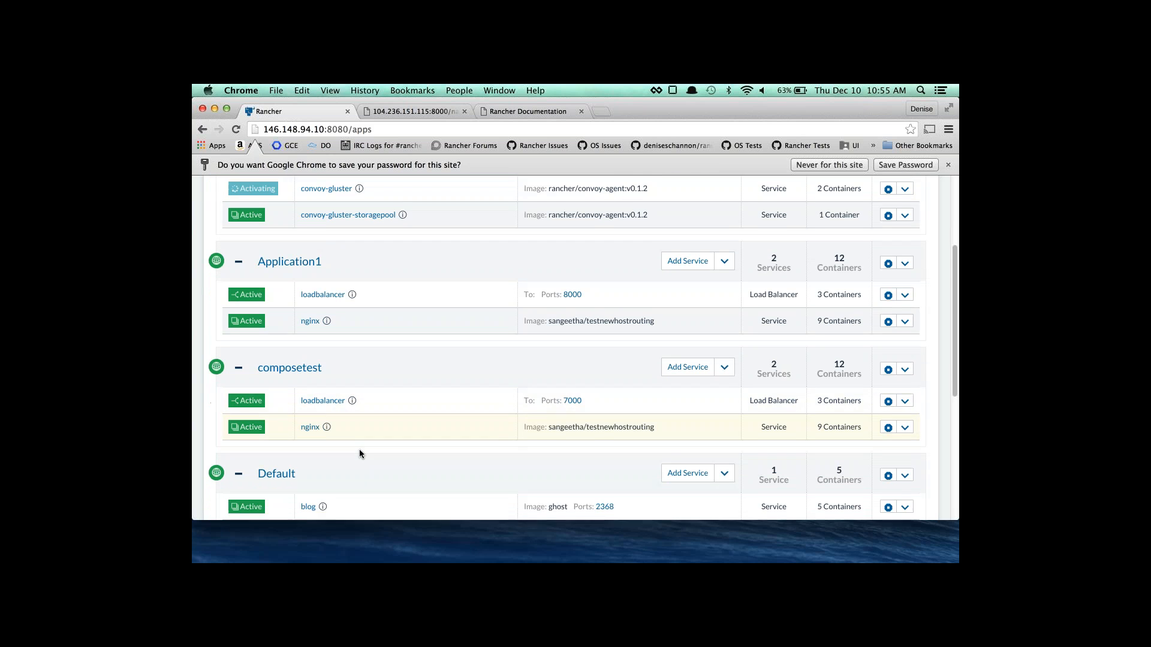
scroll(360, 452, "down", 2)
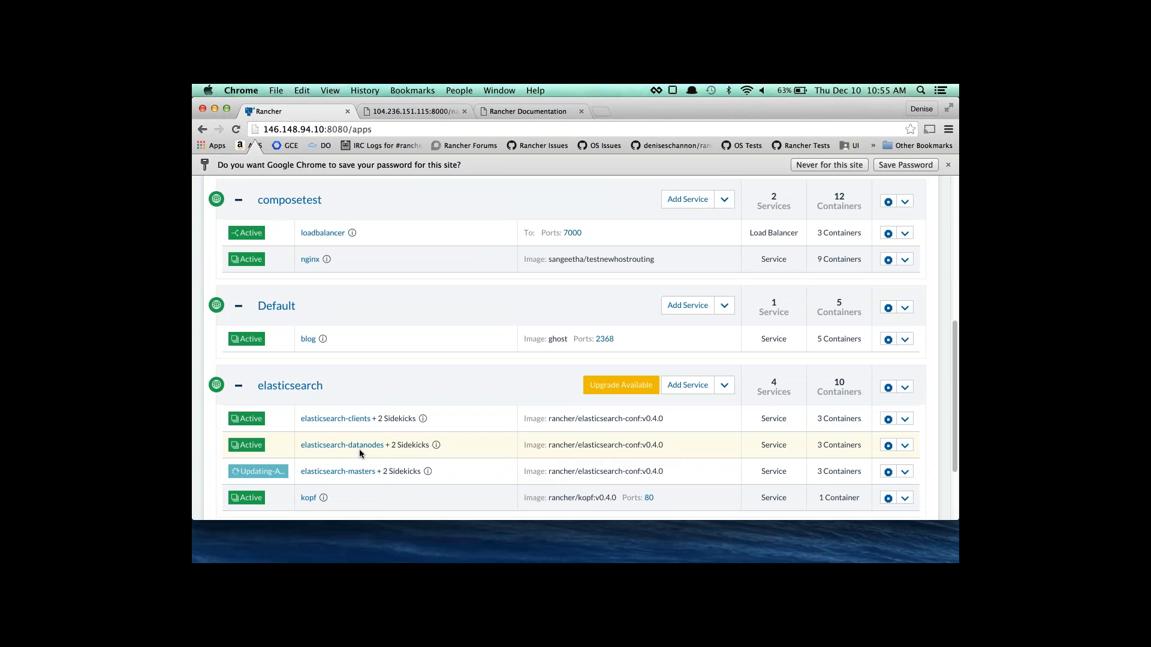
scroll(359, 453, "up", 8)
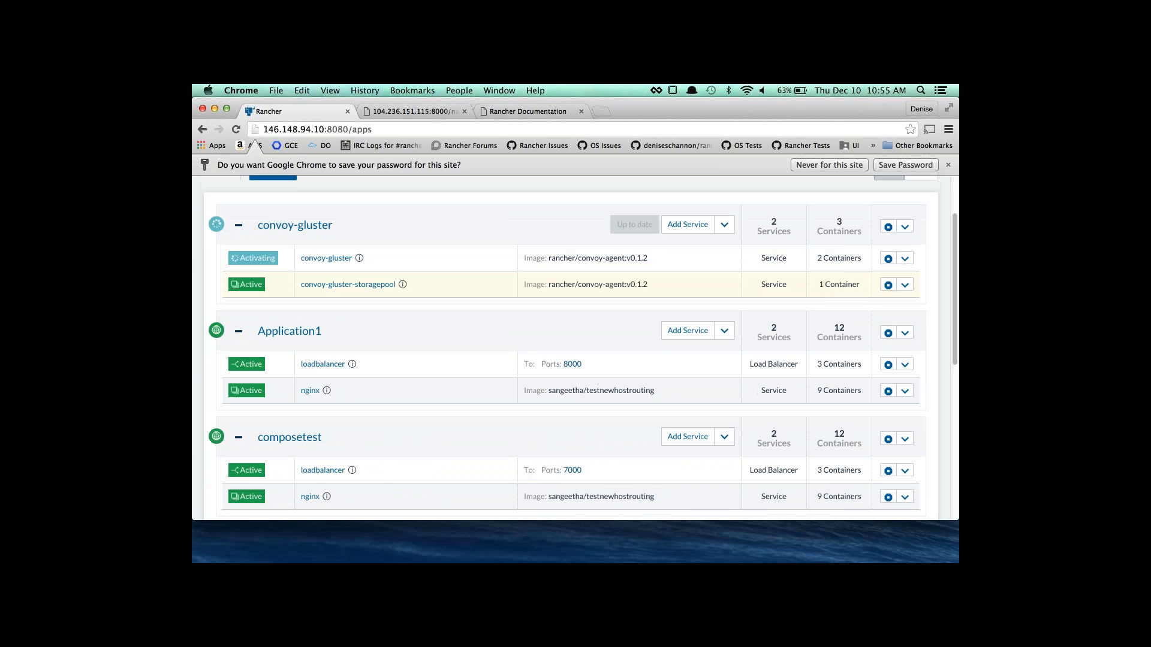
scroll(352, 269, "up", 3)
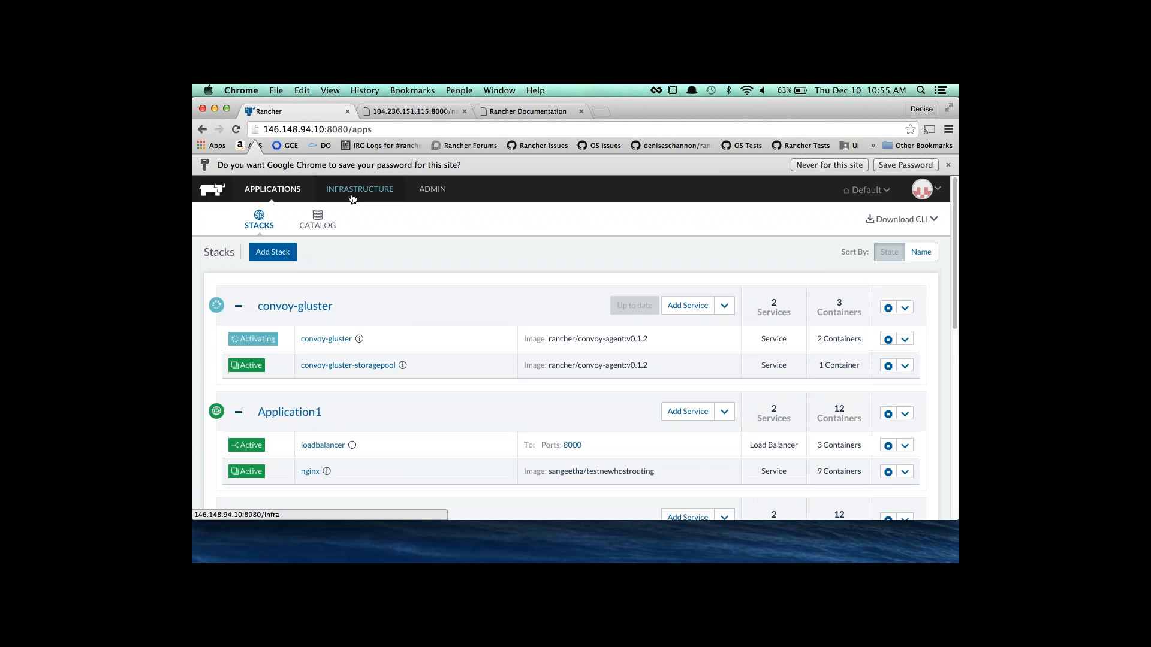
left_click(352, 197)
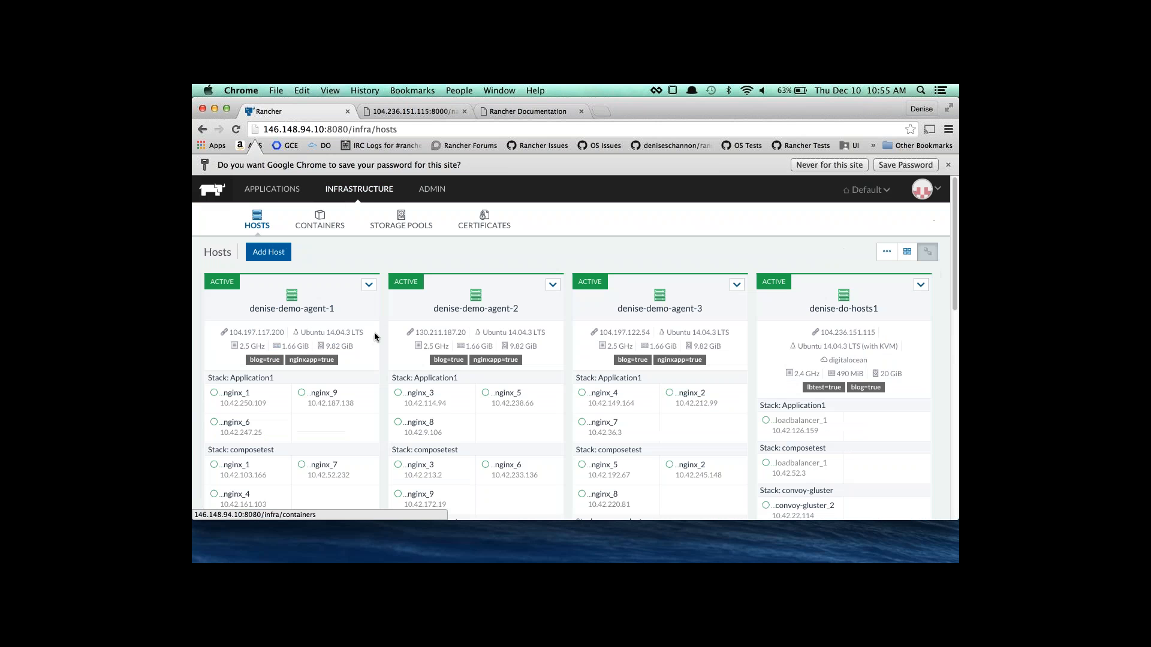
scroll(374, 337, "down", 5)
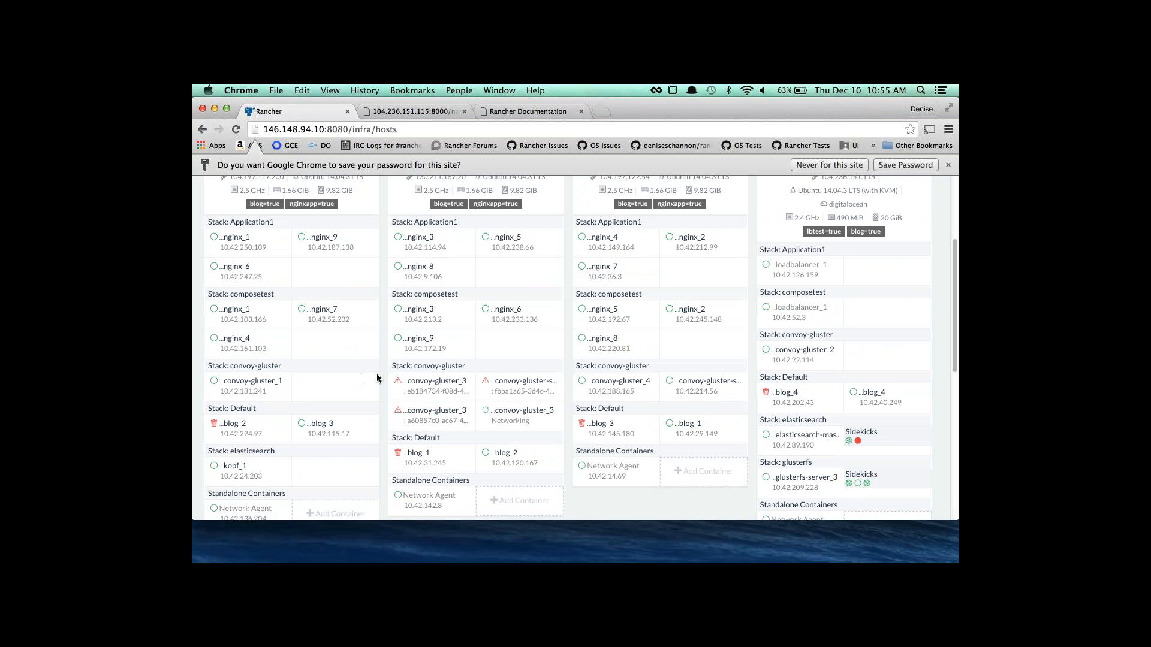
mouse_move(397, 382)
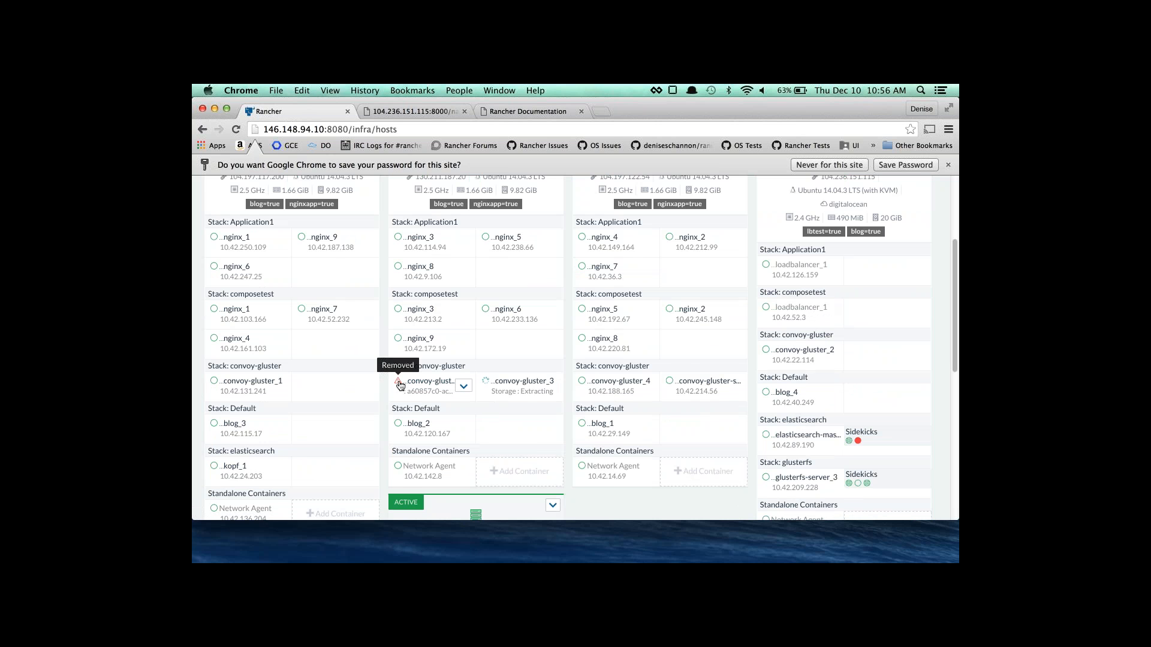
scroll(240, 268, "up", 5)
left_click(261, 190)
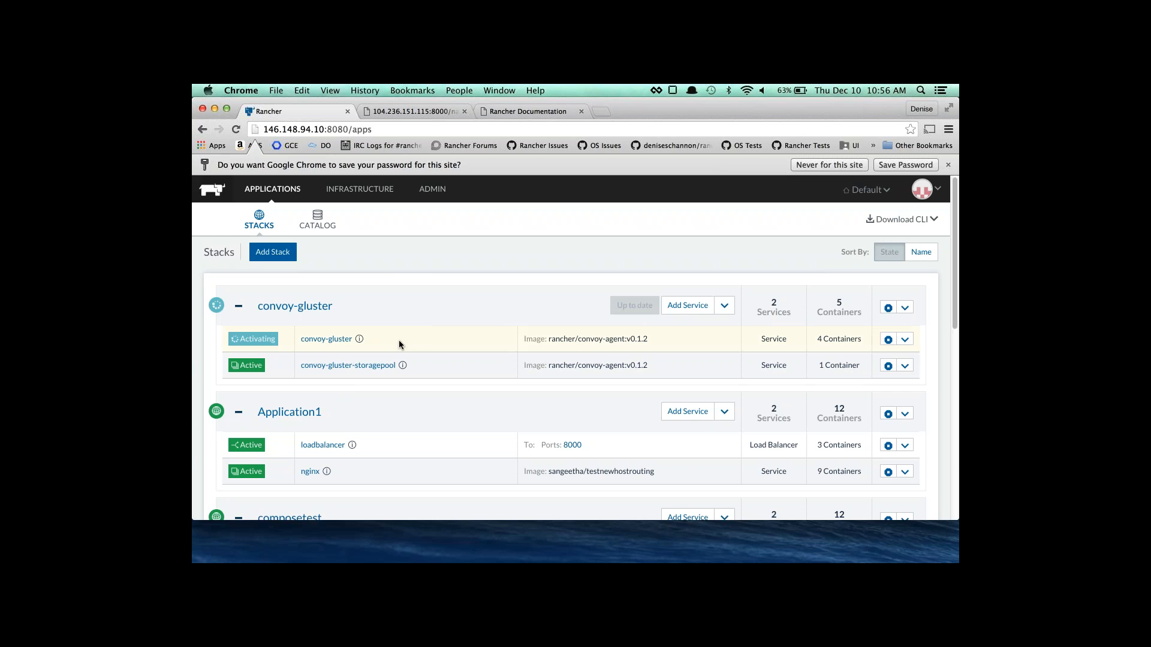
scroll(408, 354, "down", 5)
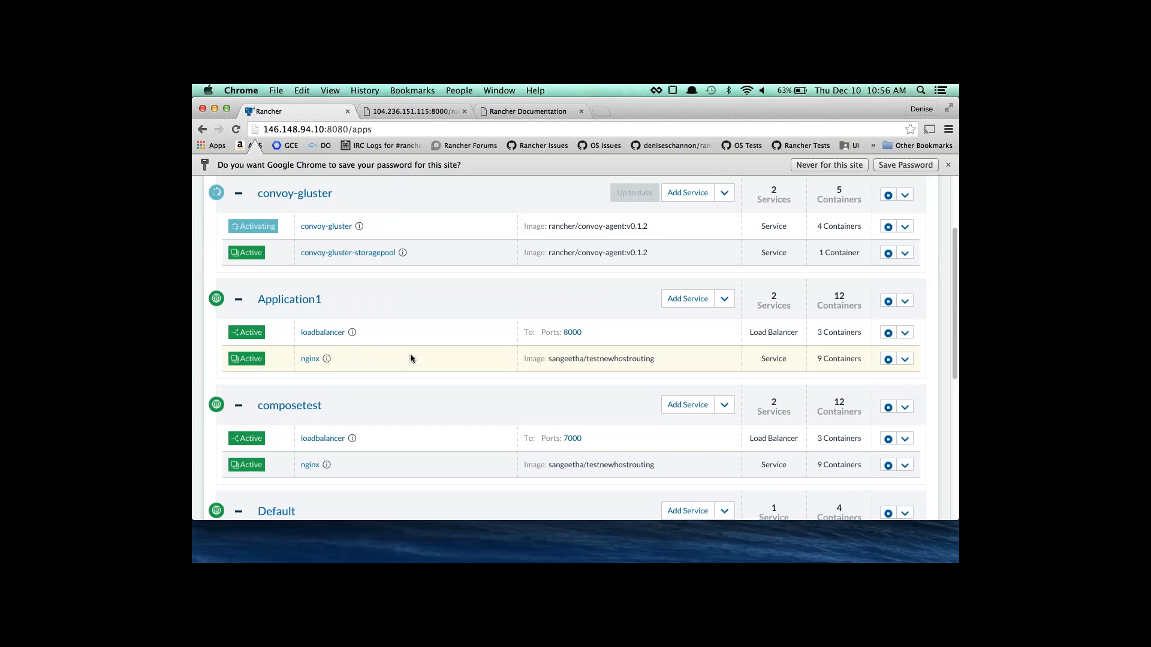
scroll(410, 358, "down", 1)
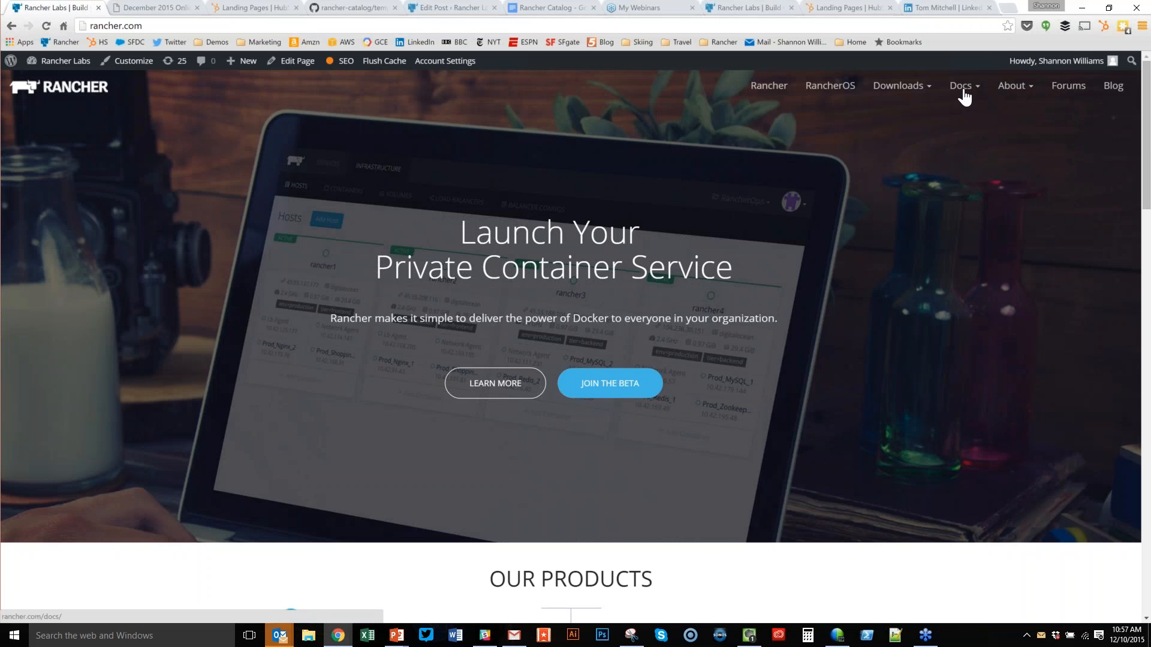
Open the rancher.com Events page from the About menu and look over the December meetup.
left_click(1011, 87)
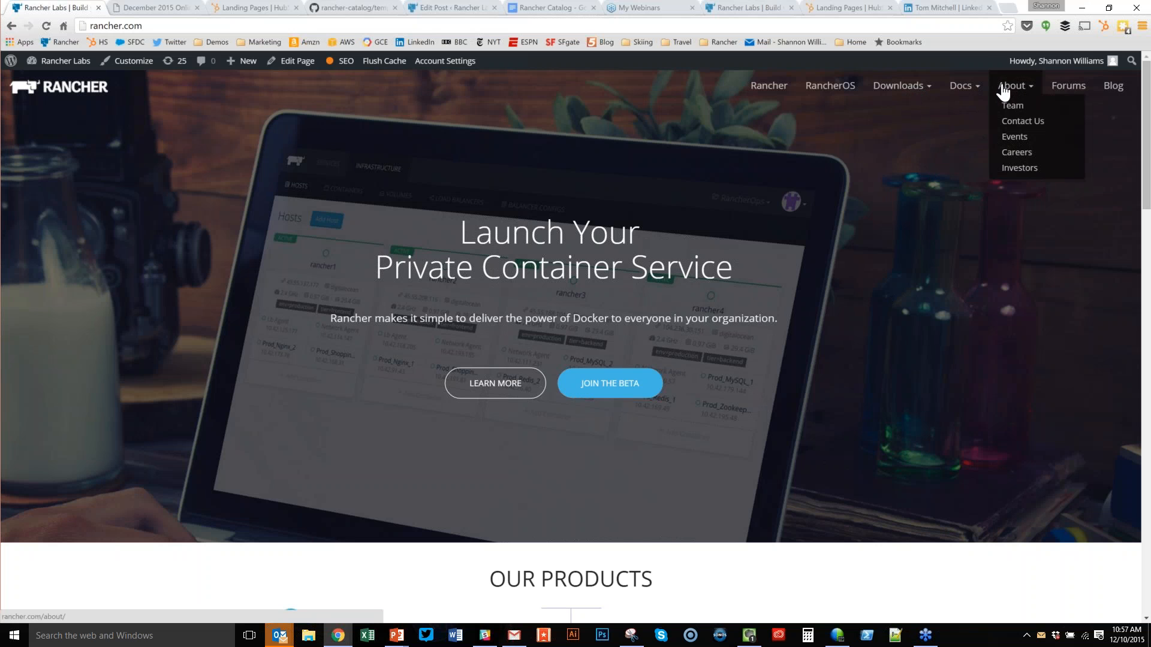
left_click(1014, 138)
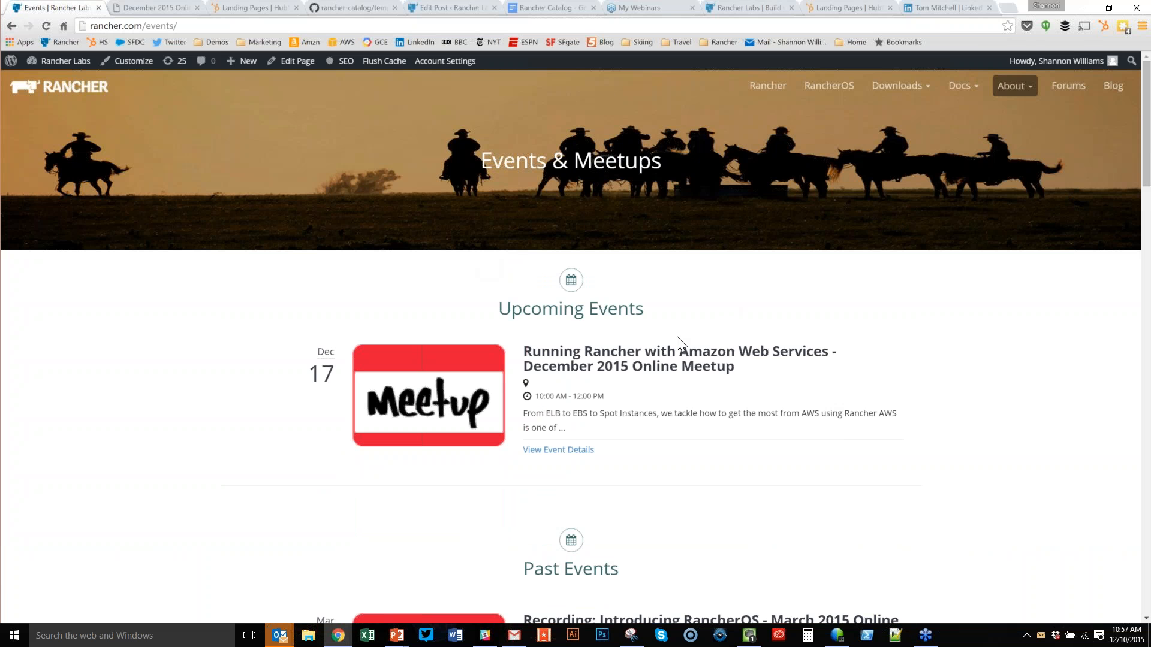
scroll(874, 324, "down", 2)
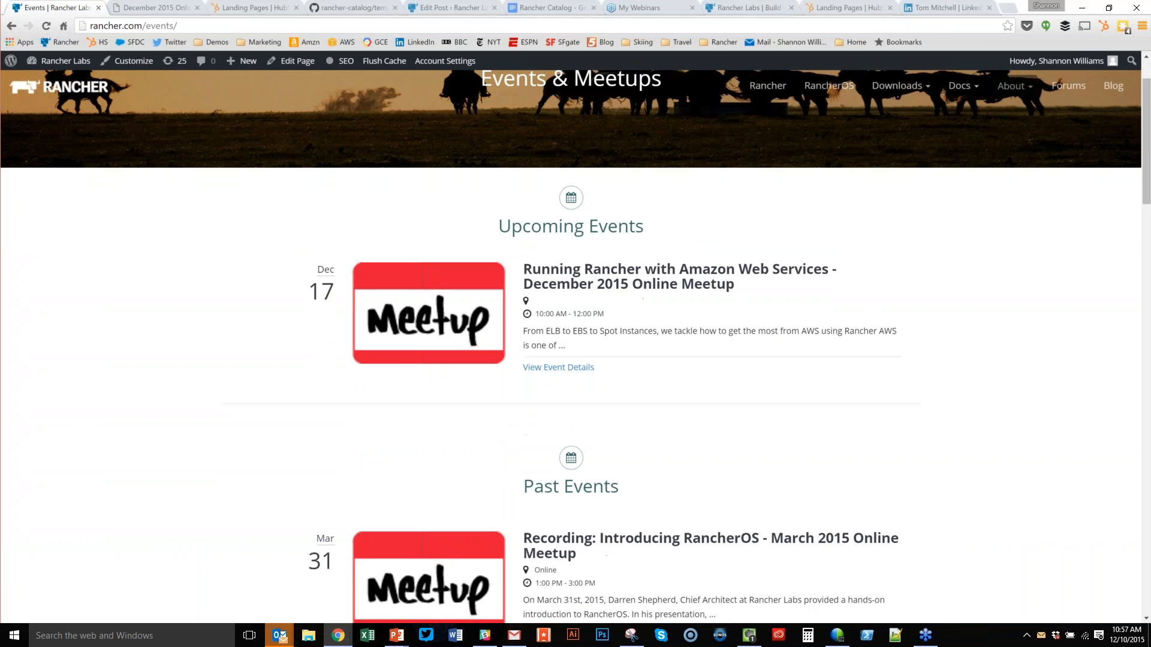
left_click_drag(534, 266, 722, 328)
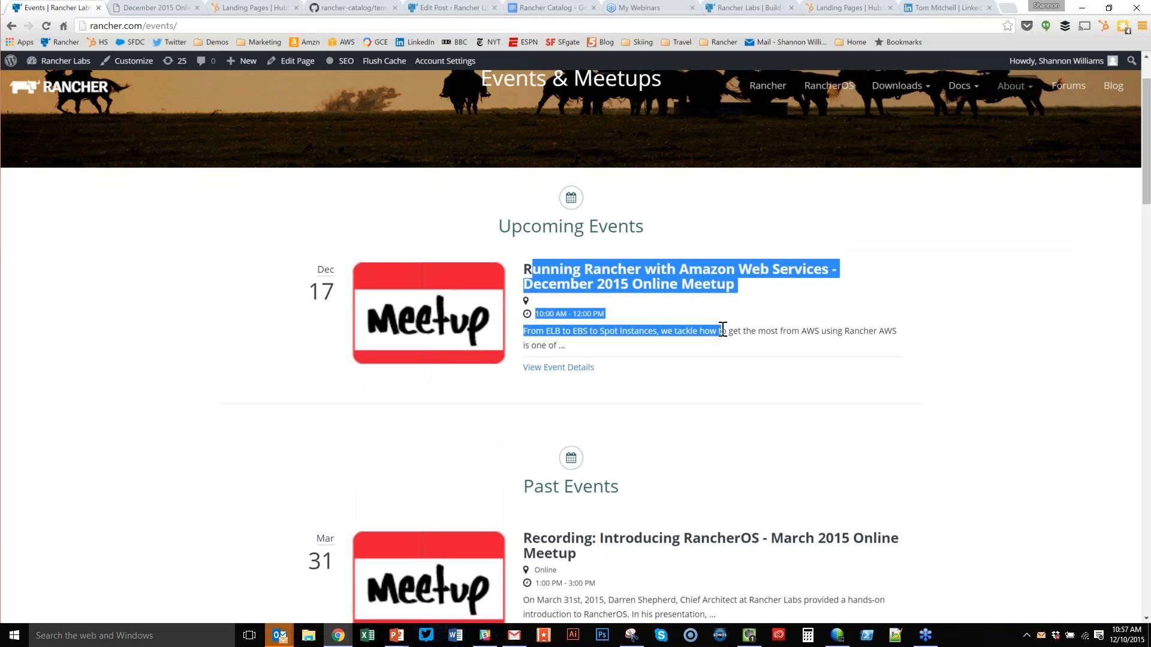
left_click(797, 323)
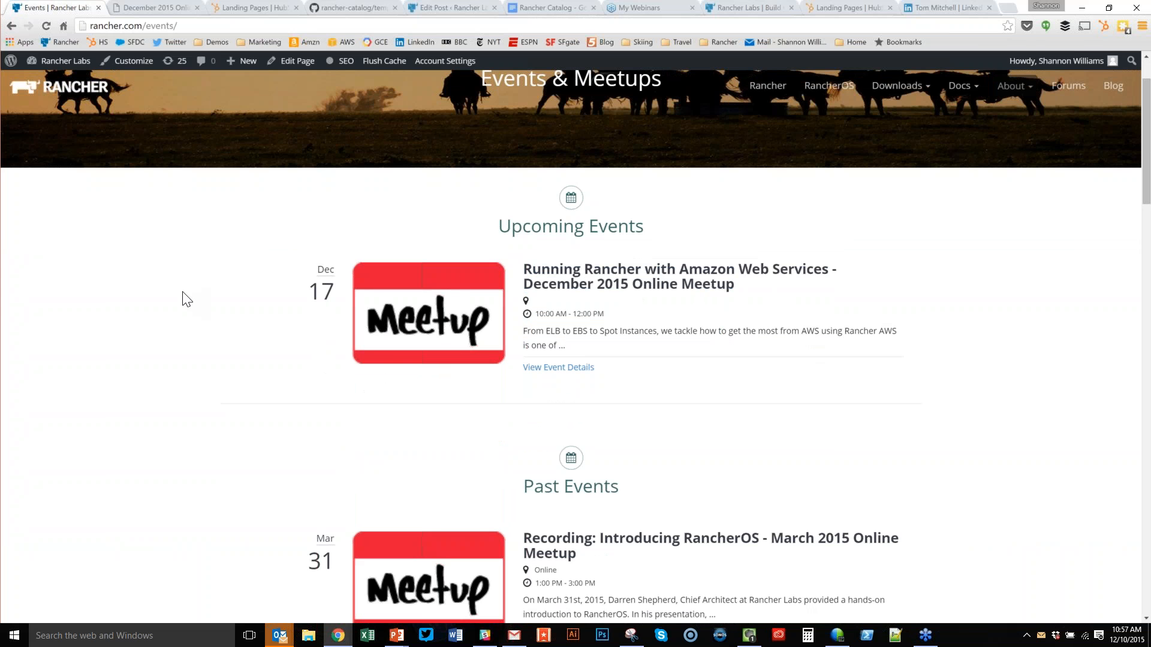
Scroll down the Past Events list to the October and November 2015 meetup recordings.
scroll(596, 164, "down", 6)
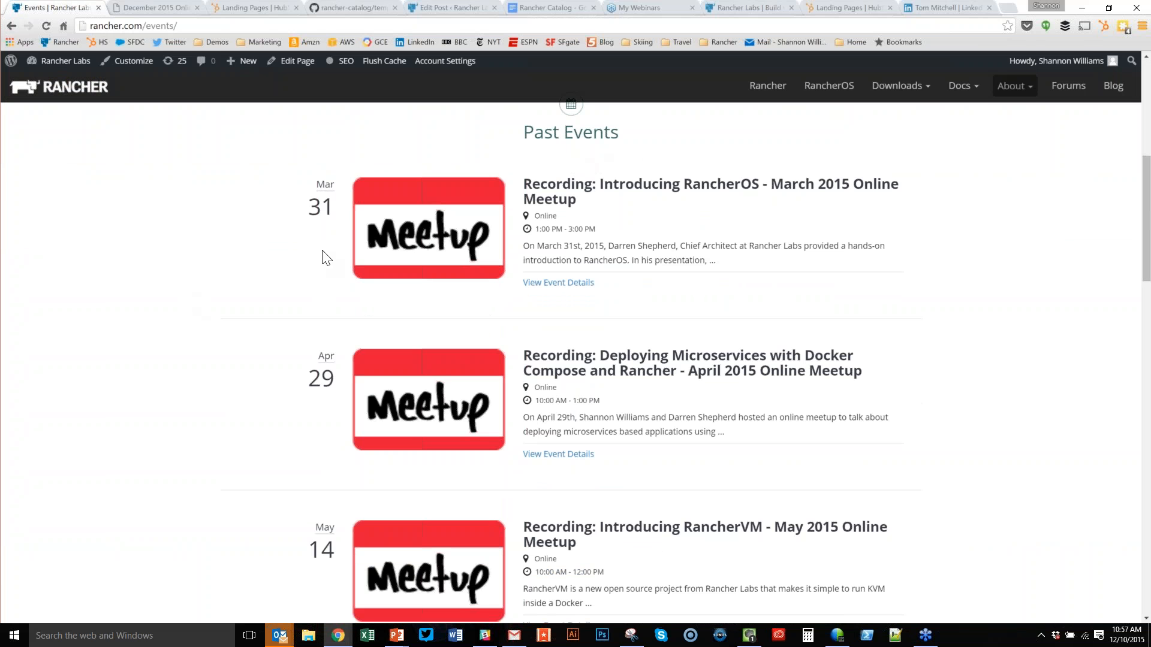
middle_click(267, 237)
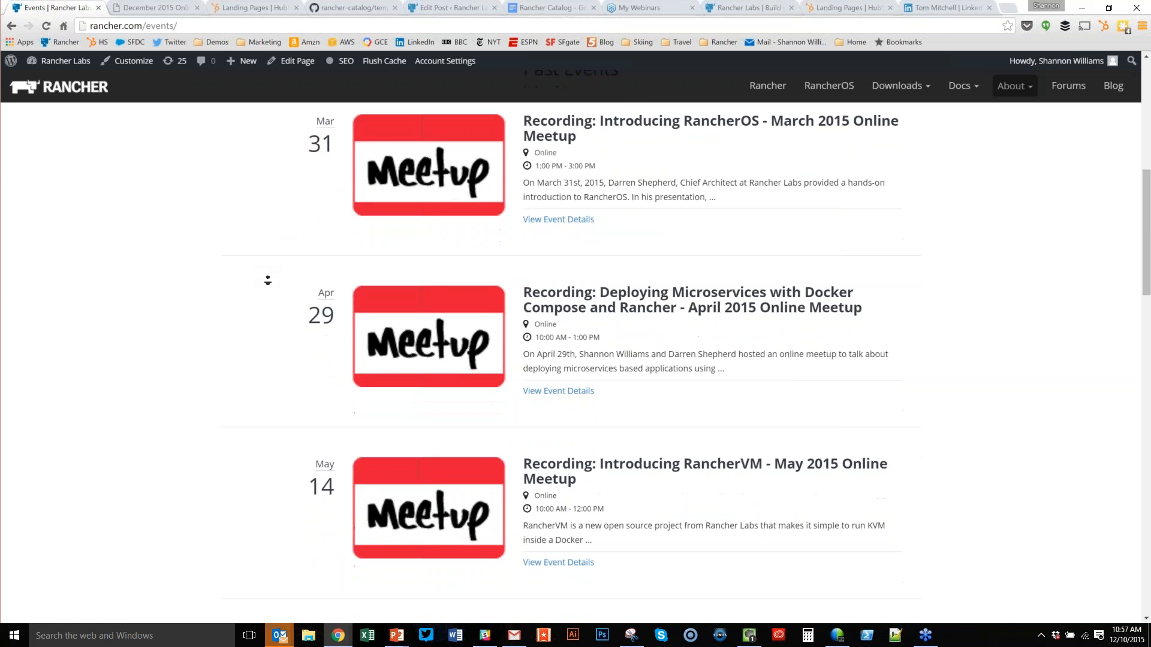
scroll(259, 228, "up", 2)
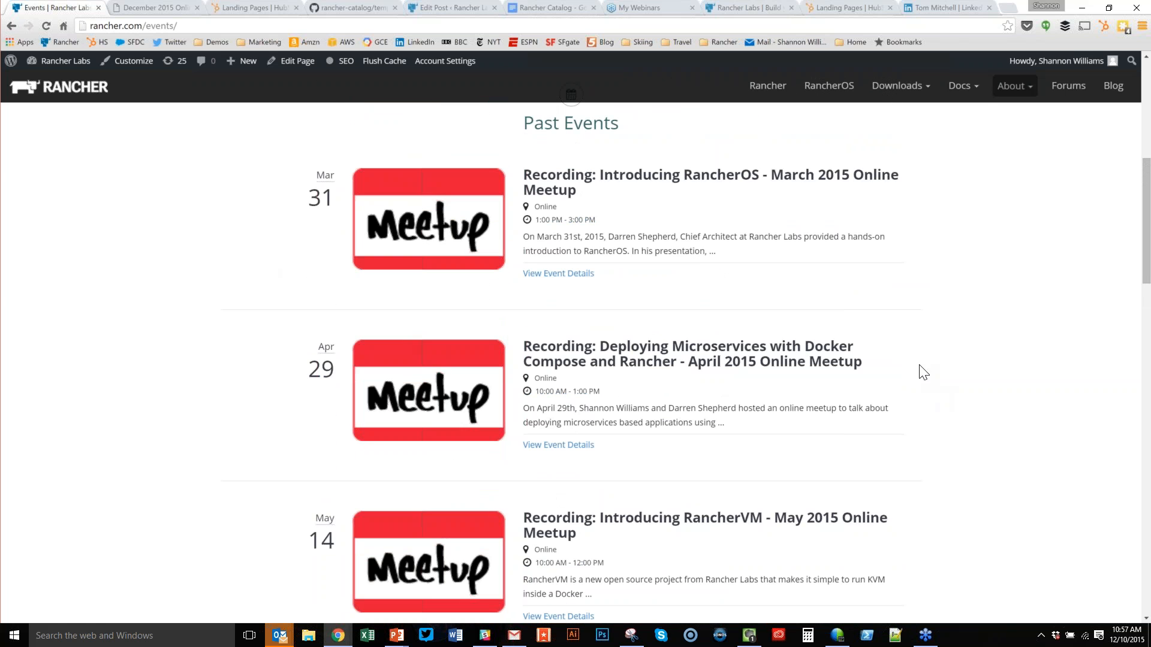
middle_click(926, 371)
middle_click(927, 404)
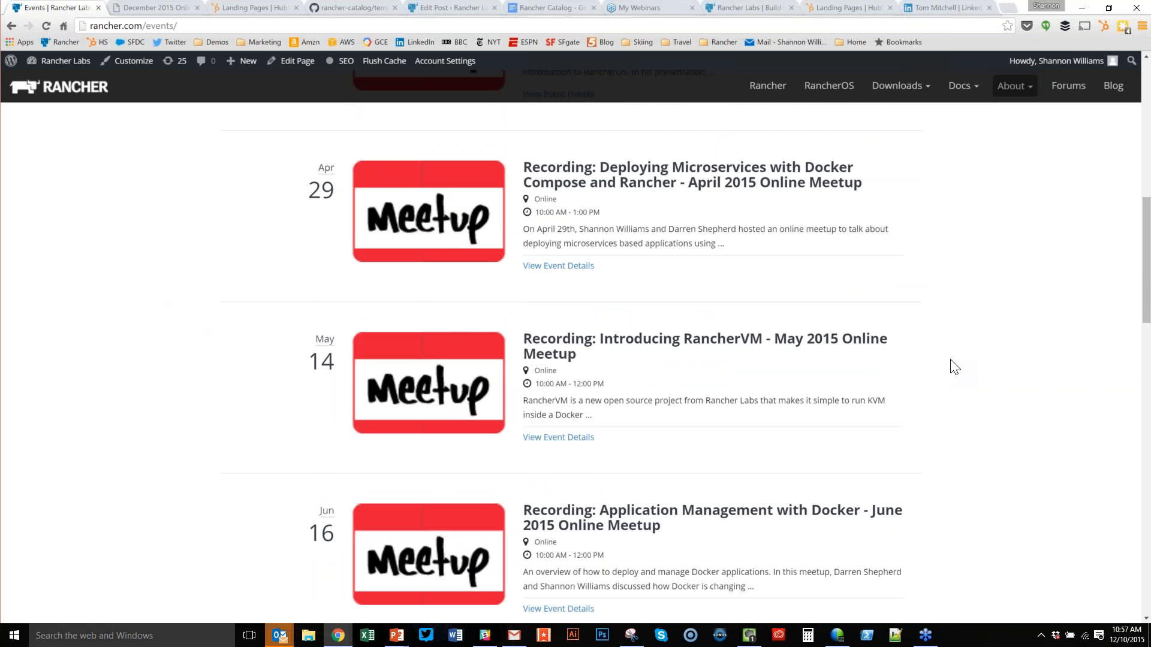
middle_click(953, 384)
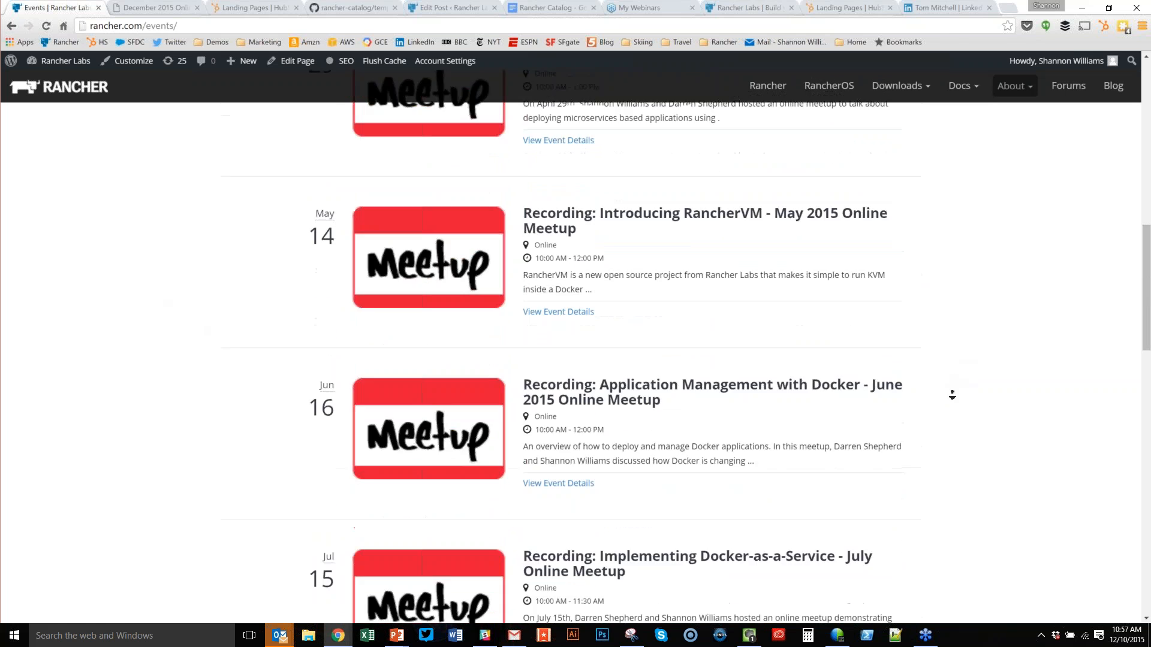
middle_click(952, 395)
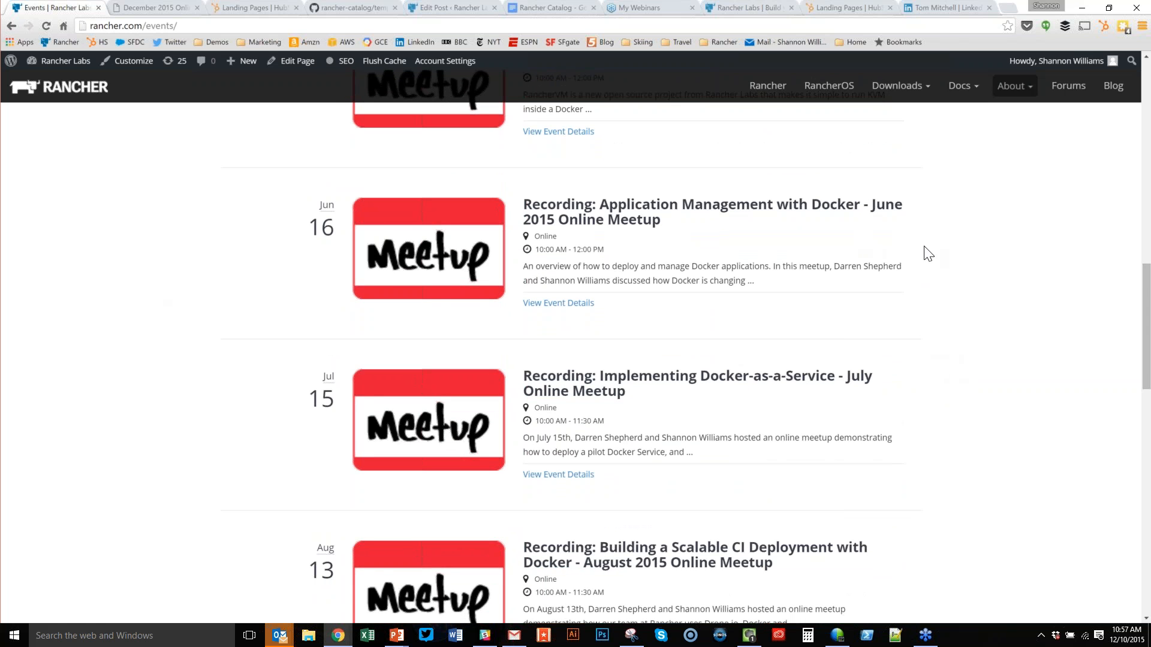
middle_click(941, 334)
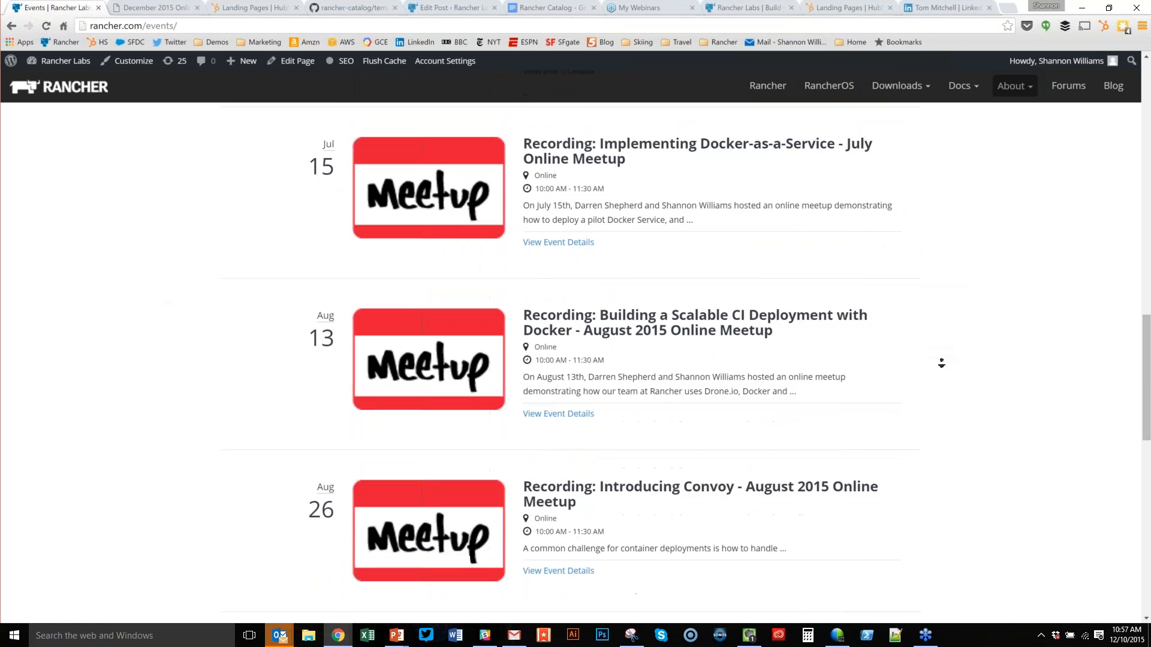
middle_click(941, 363)
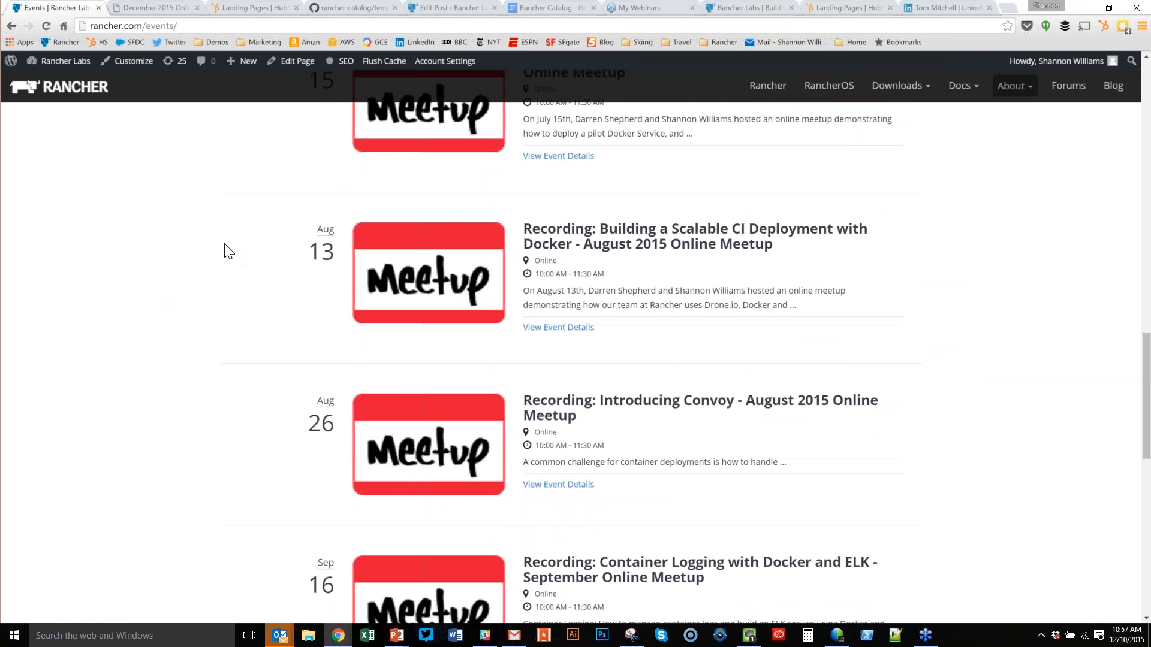
scroll(227, 270, "down", 3)
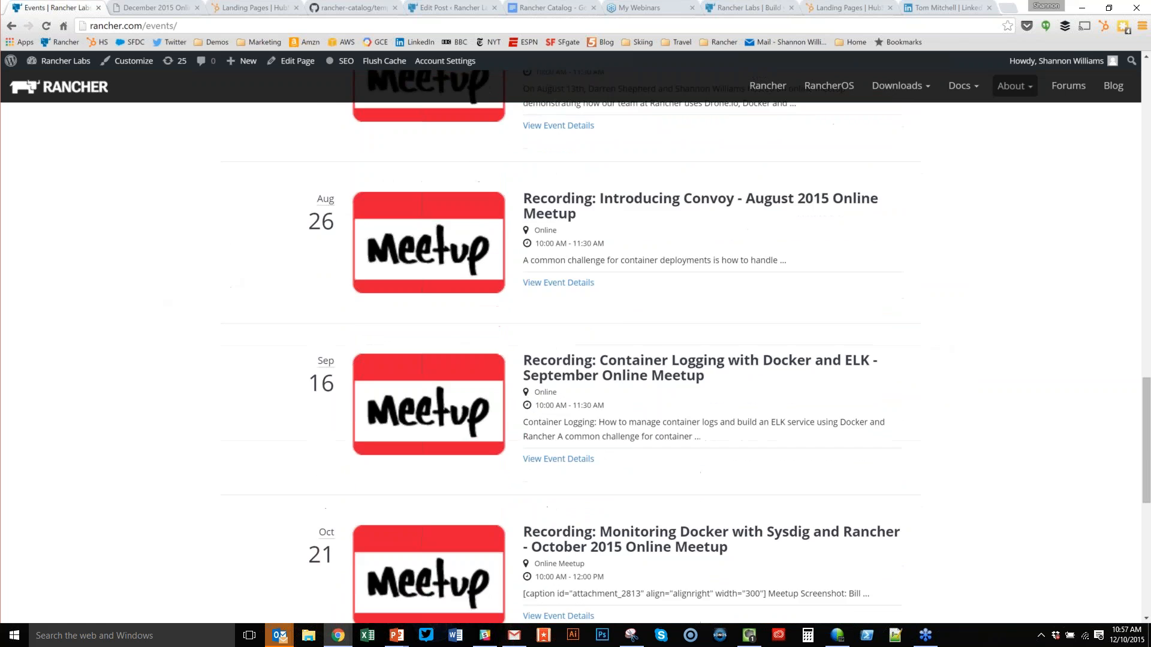
scroll(911, 336, "down", 1)
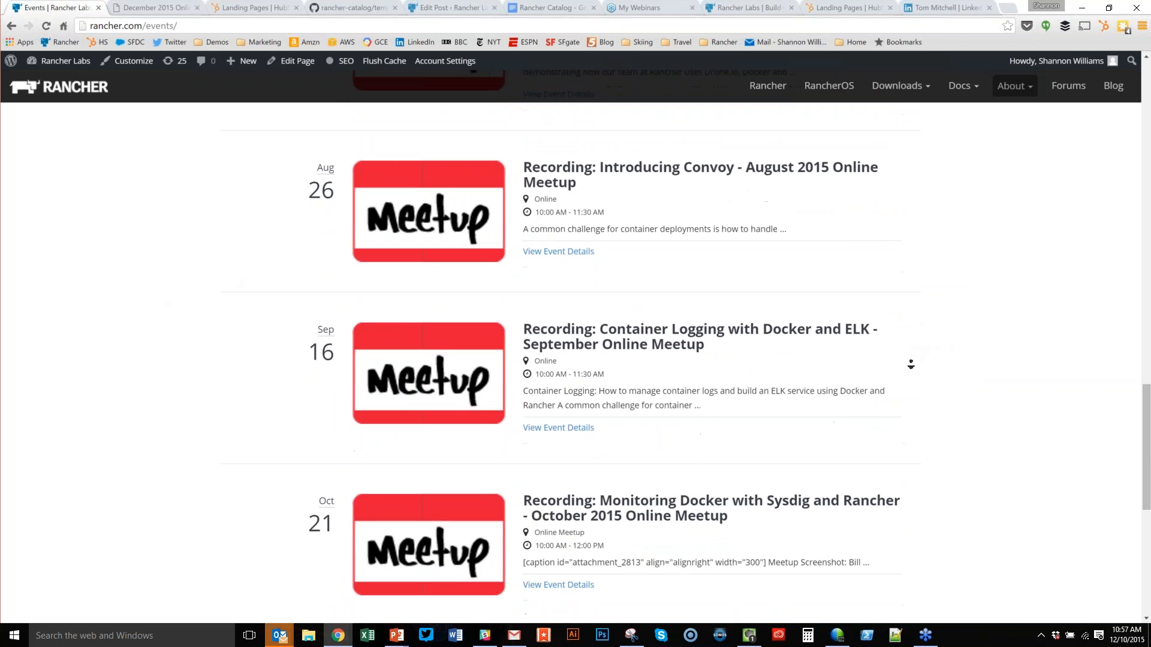
scroll(911, 365, "down", 2)
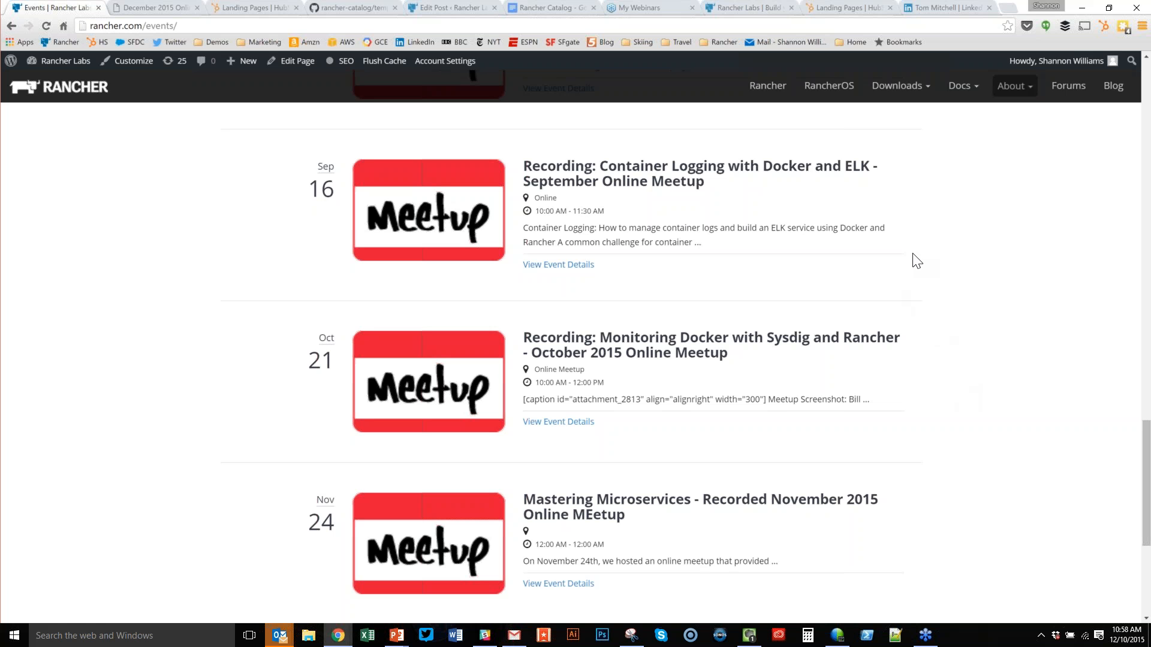
scroll(940, 349, "down", 1)
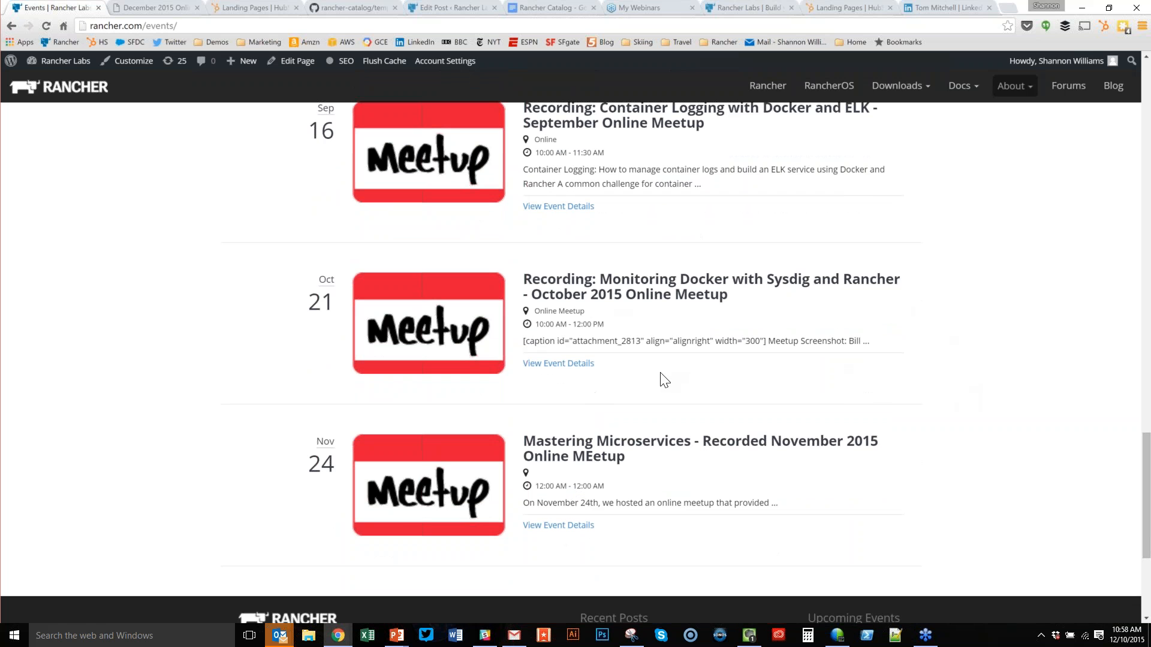
Open the Oct 21 Sysdig meetup's event details and browse its agenda links and embedded video.
left_click(557, 364)
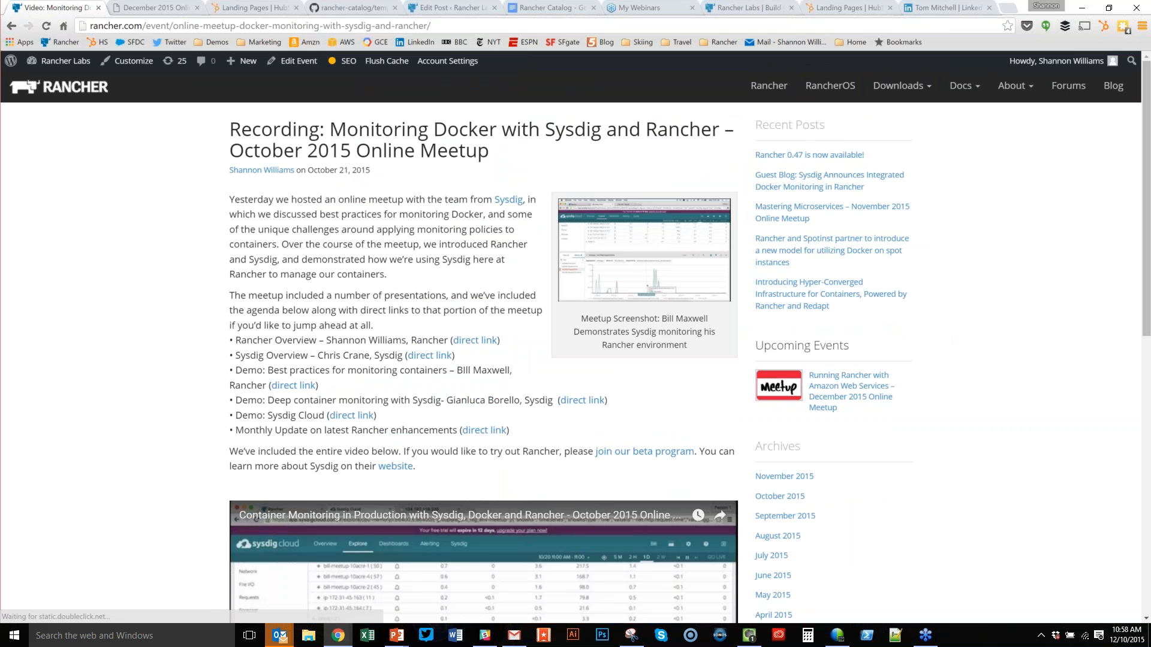
scroll(510, 299, "down", 1)
scroll(456, 317, "down", 5)
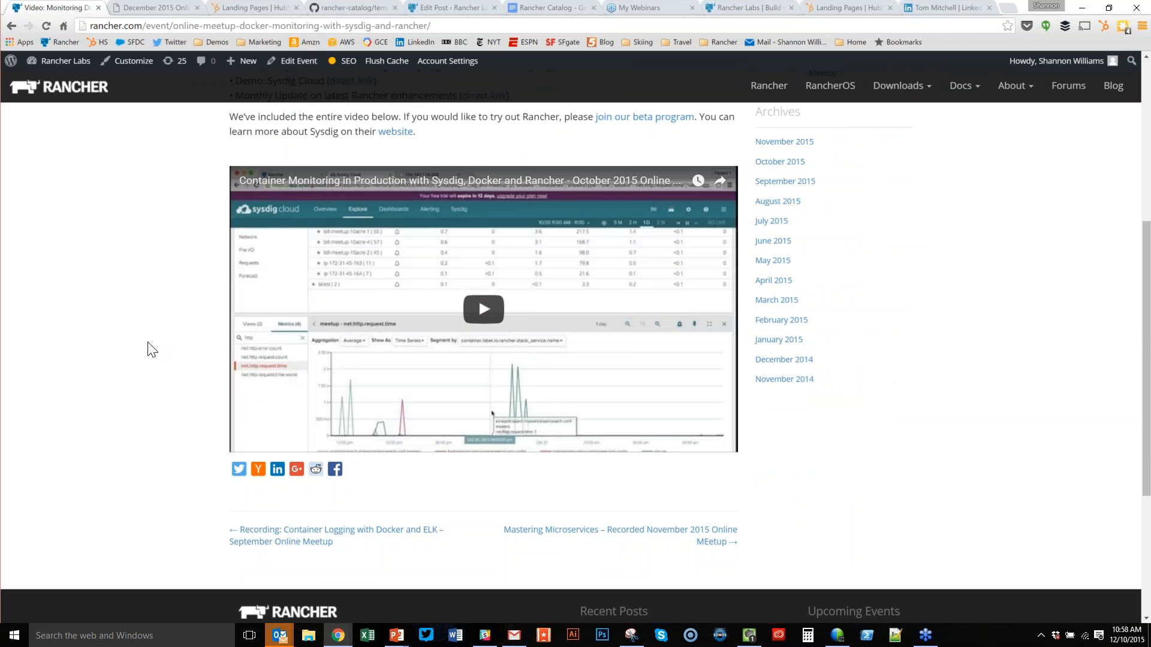
scroll(149, 336, "up", 1)
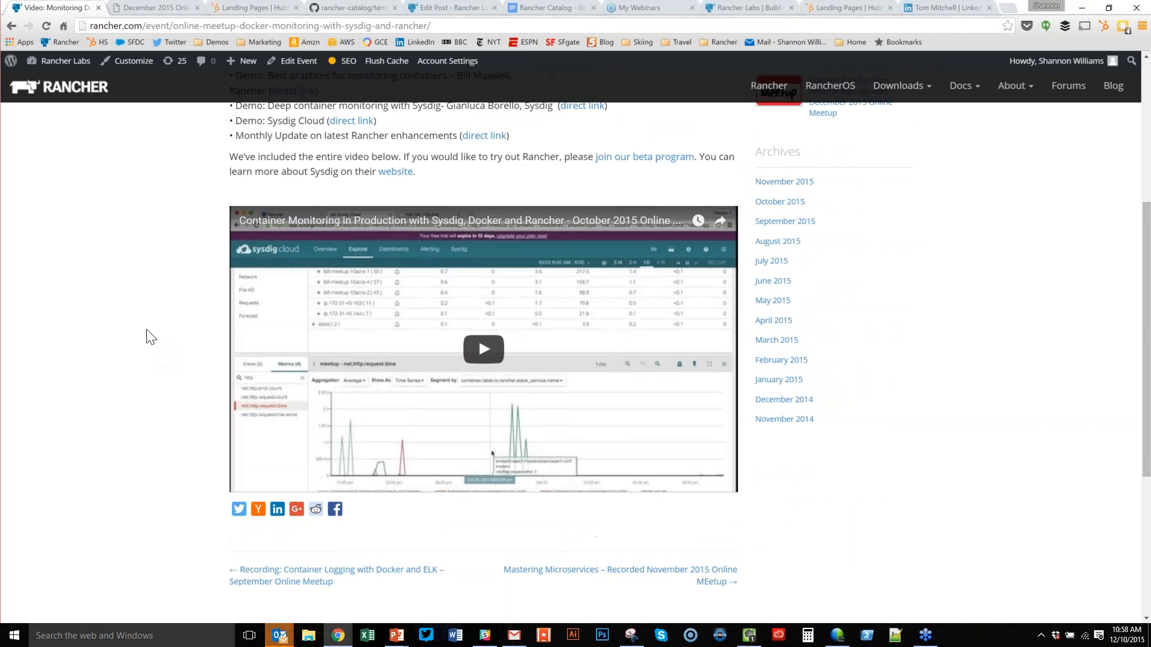
scroll(150, 338, "up", 3)
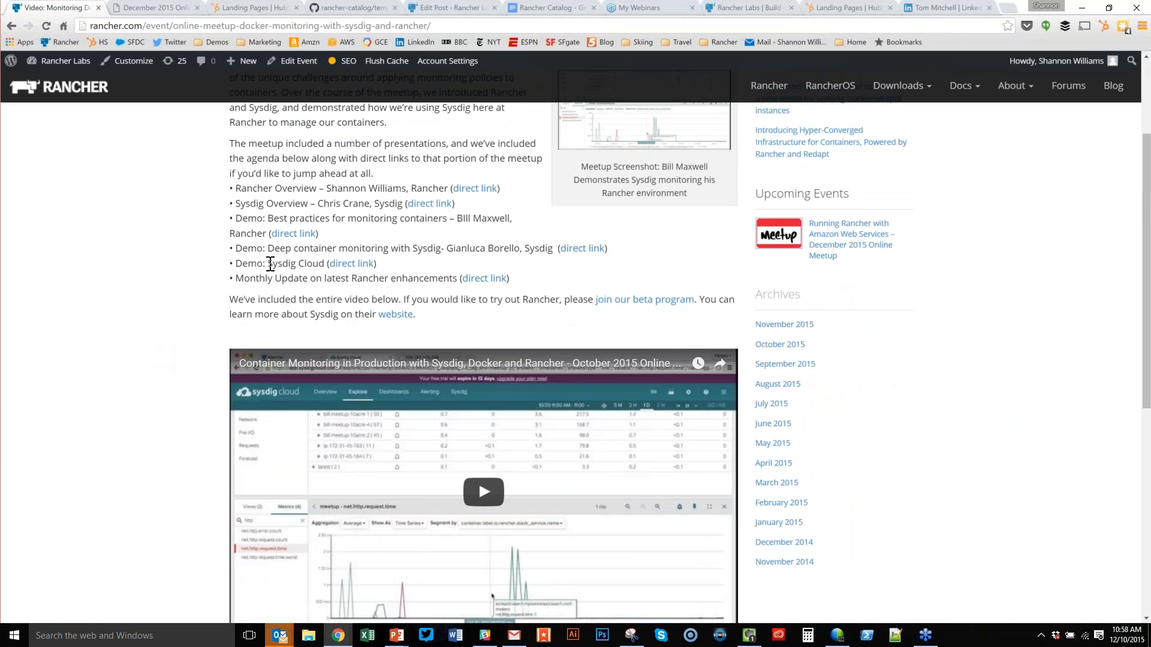
scroll(257, 233, "up", 3)
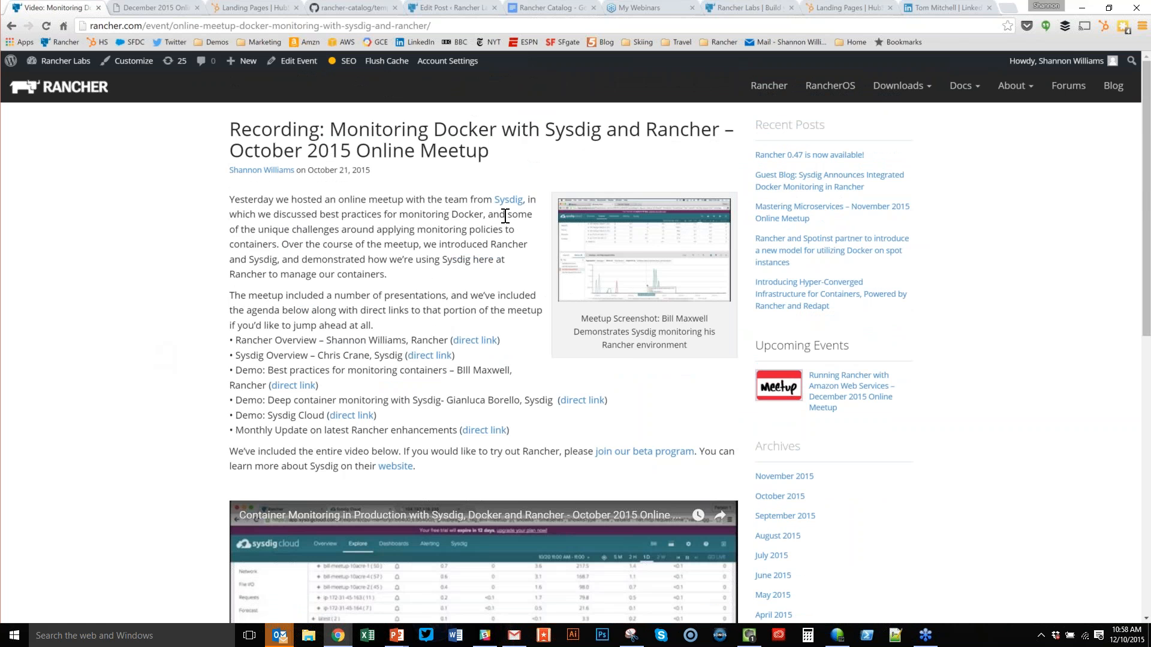
scroll(482, 257, "down", 2)
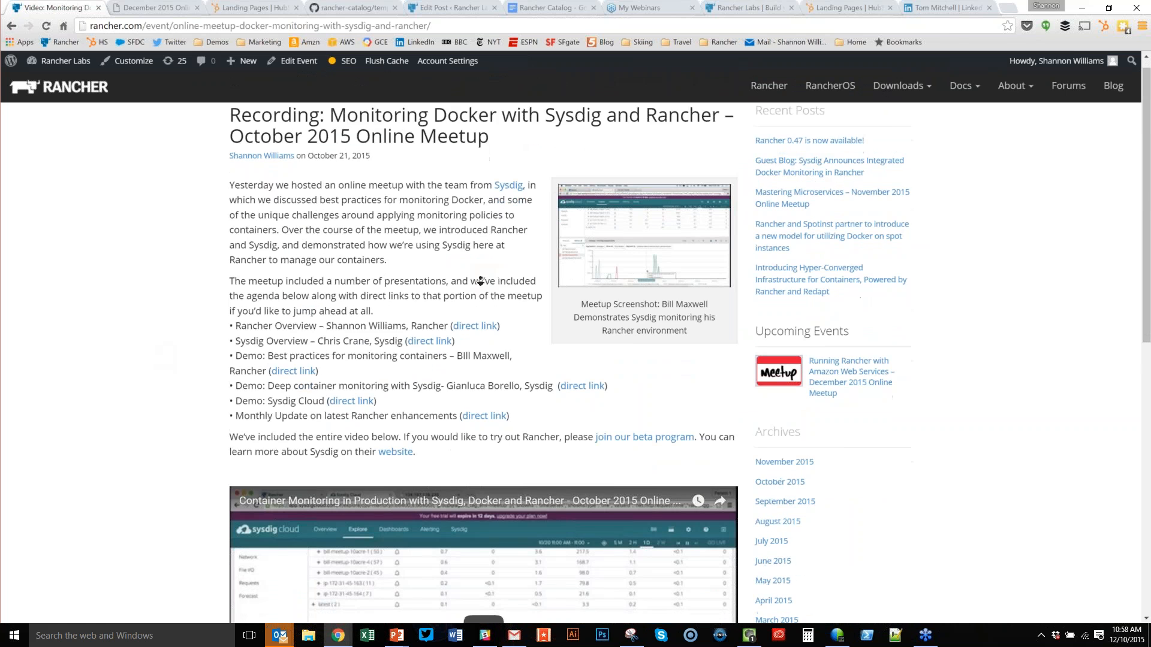